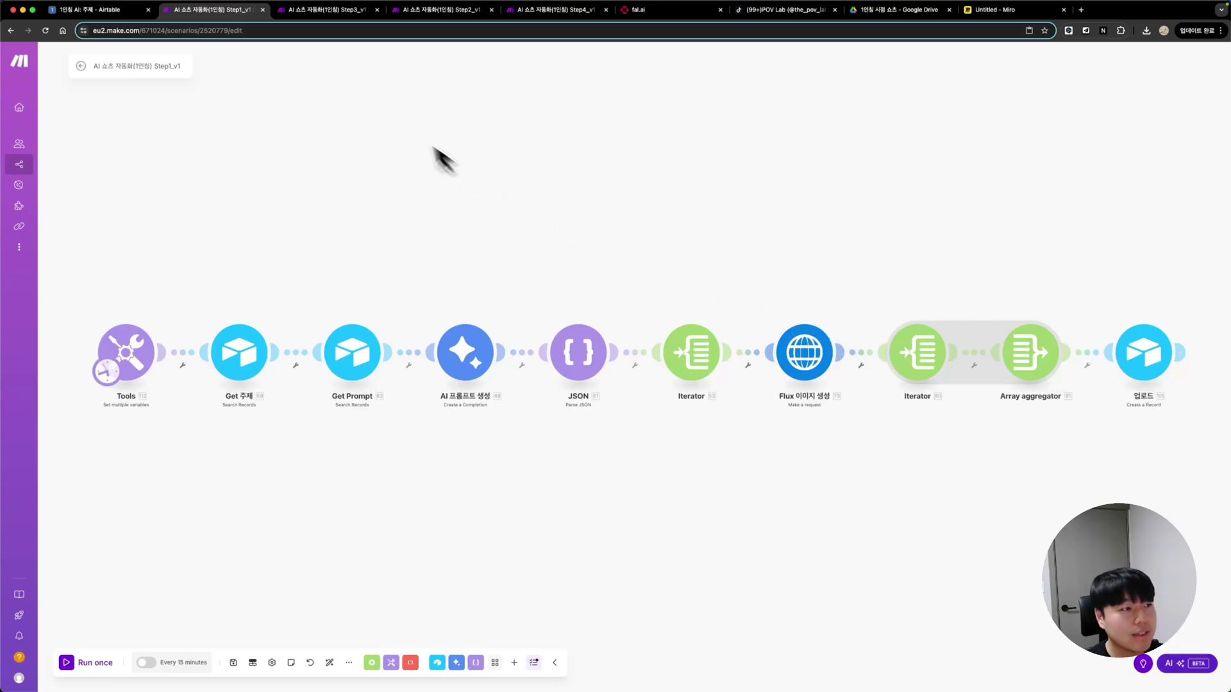
Look over the Step2_v1 and Step3_v1 Make scenarios of the AI shorts automation
click(417, 11)
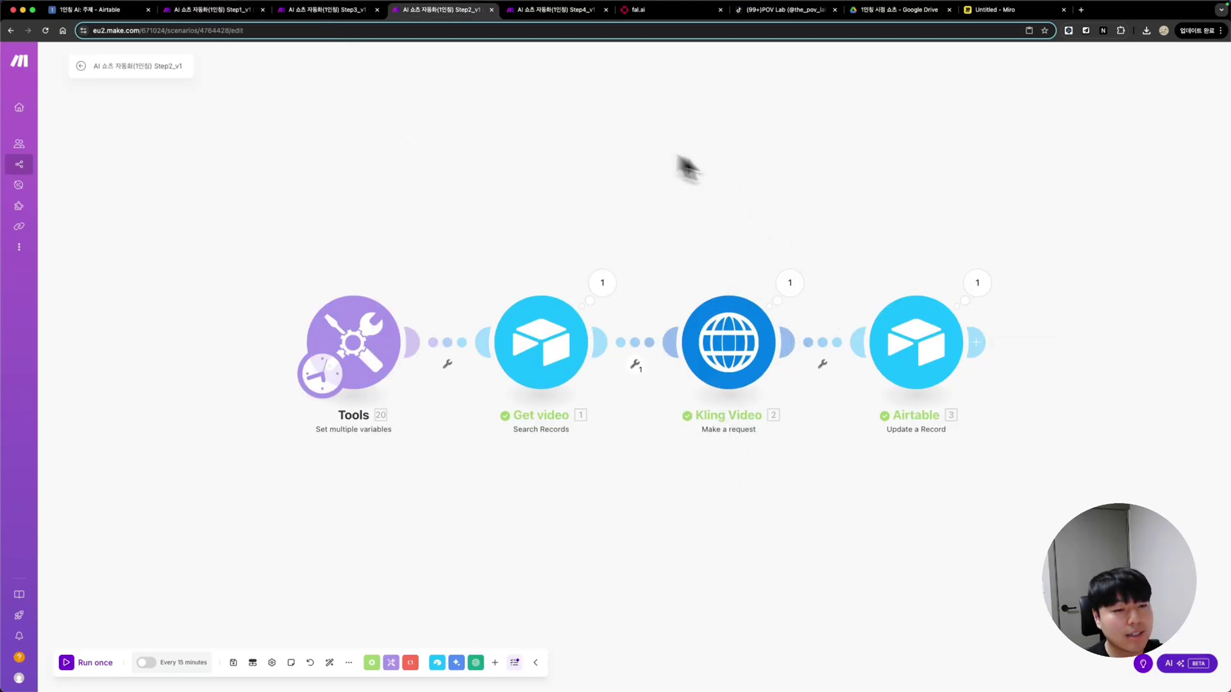
click(327, 9)
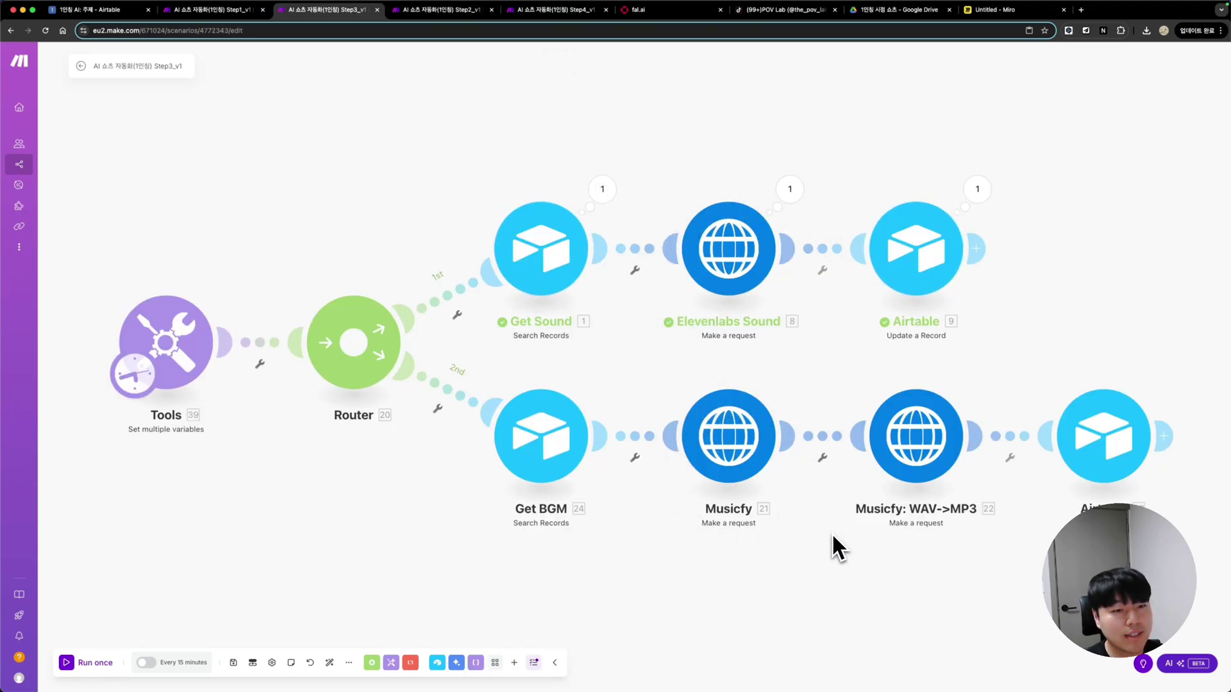
Switch to Airtable, play the attached Titanic survivor POV video, and open the POV Lab page
key(super+1)
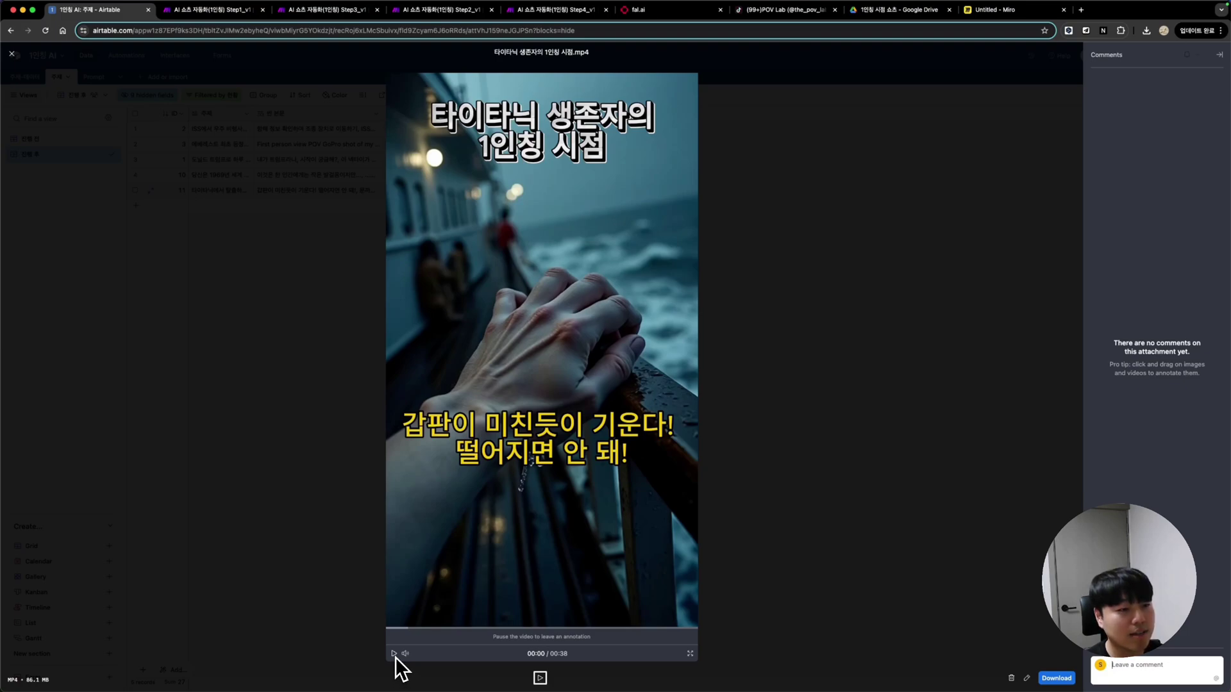
click(394, 654)
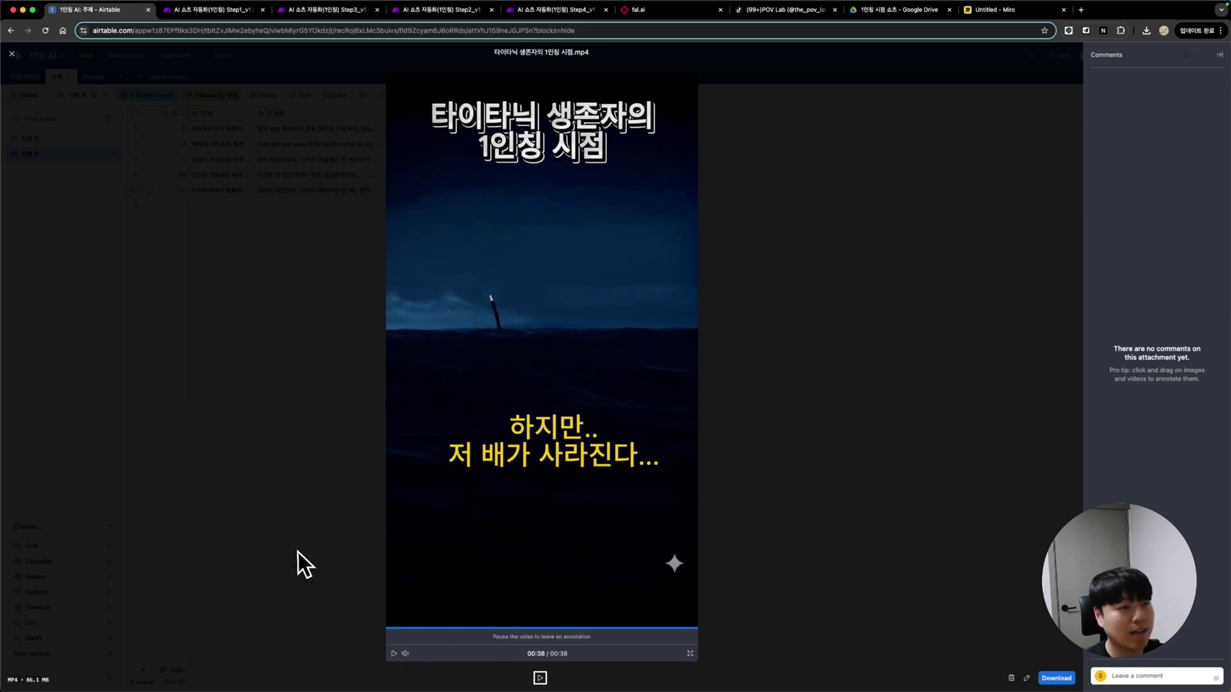
click(776, 11)
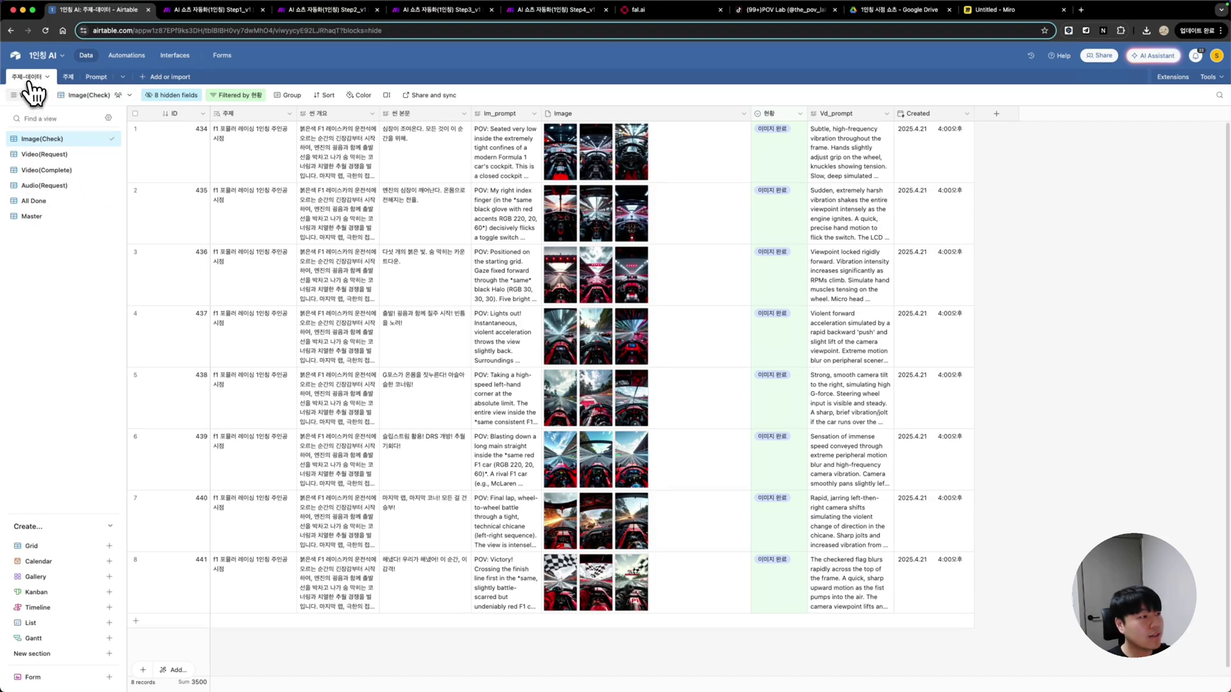
Look through the 주제 and Prompt tables and open the Master view of the 주제-데이터 table
click(70, 78)
click(90, 77)
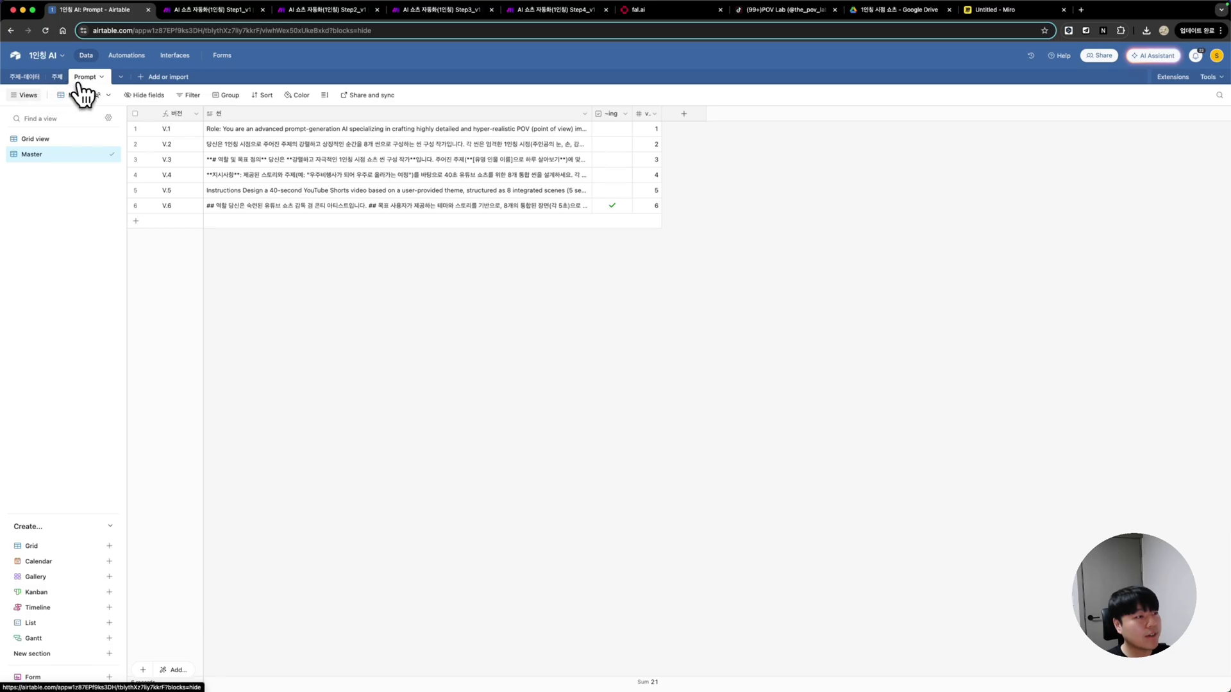
click(28, 80)
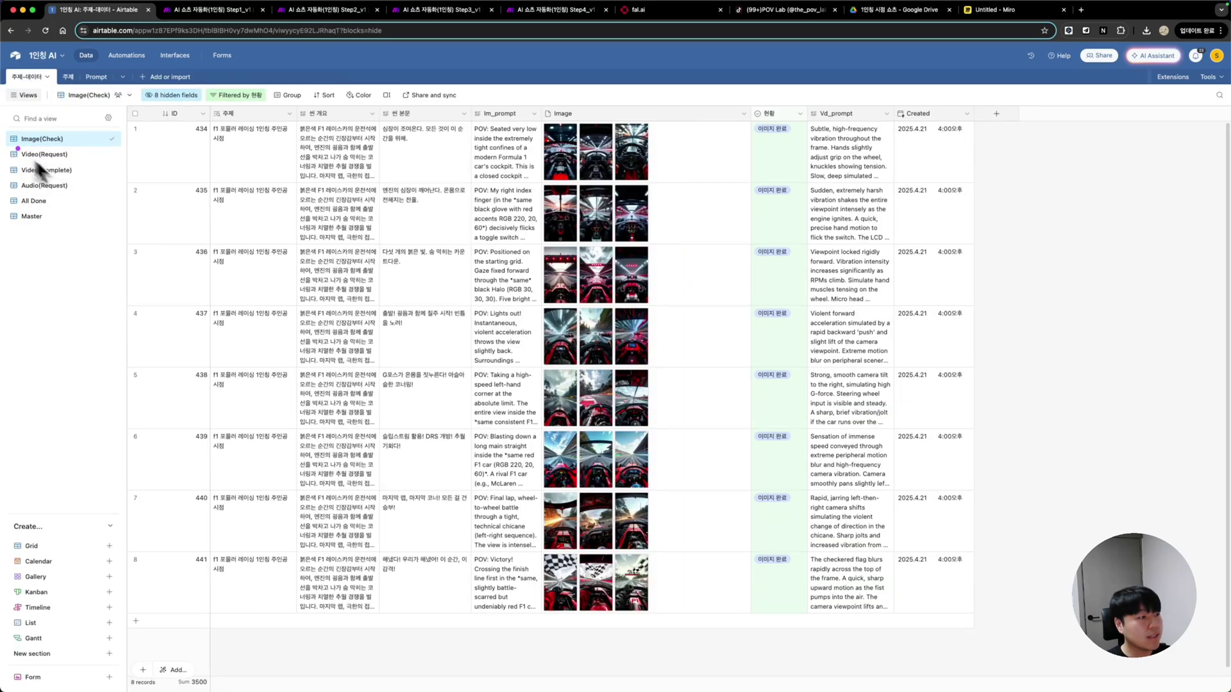
mouse_move(21, 164)
mouse_down()
mouse_move(62, 163)
mouse_move(22, 179)
mouse_move(72, 178)
mouse_move(19, 195)
mouse_move(75, 225)
mouse_up()
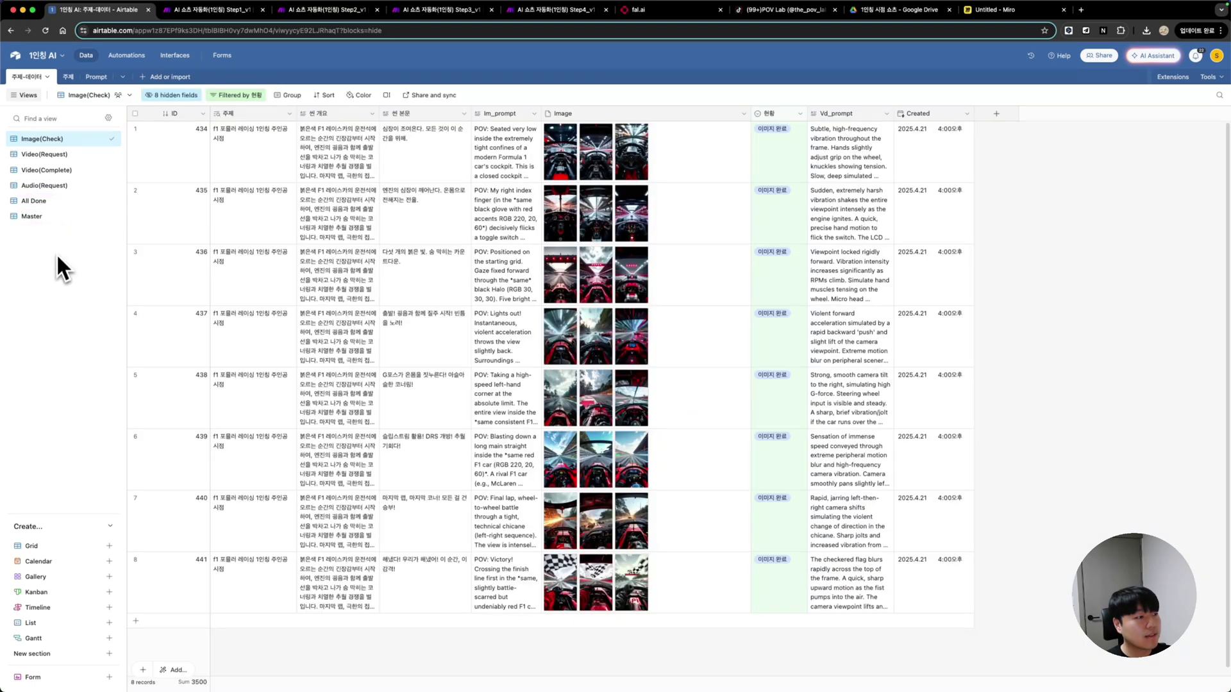
click(33, 218)
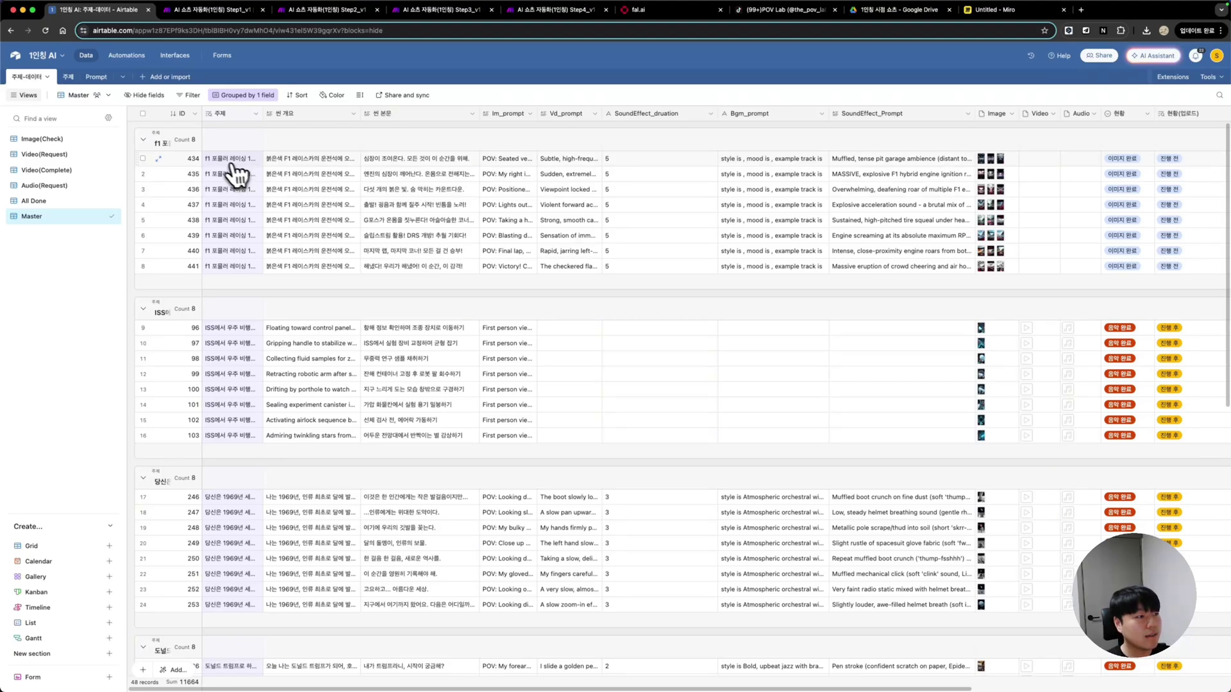
Inspect the field settings of ID, 주제 and 주제(ID) in the 주제-데이터 table without changing them
double_click(183, 114)
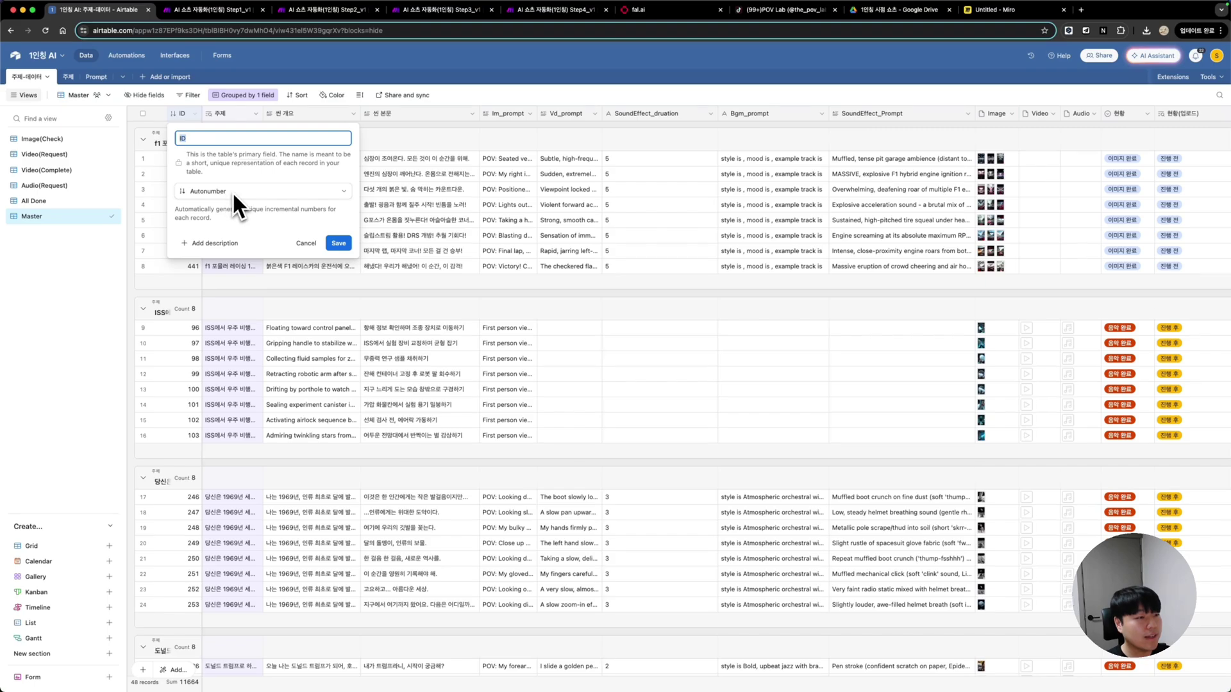
click(417, 178)
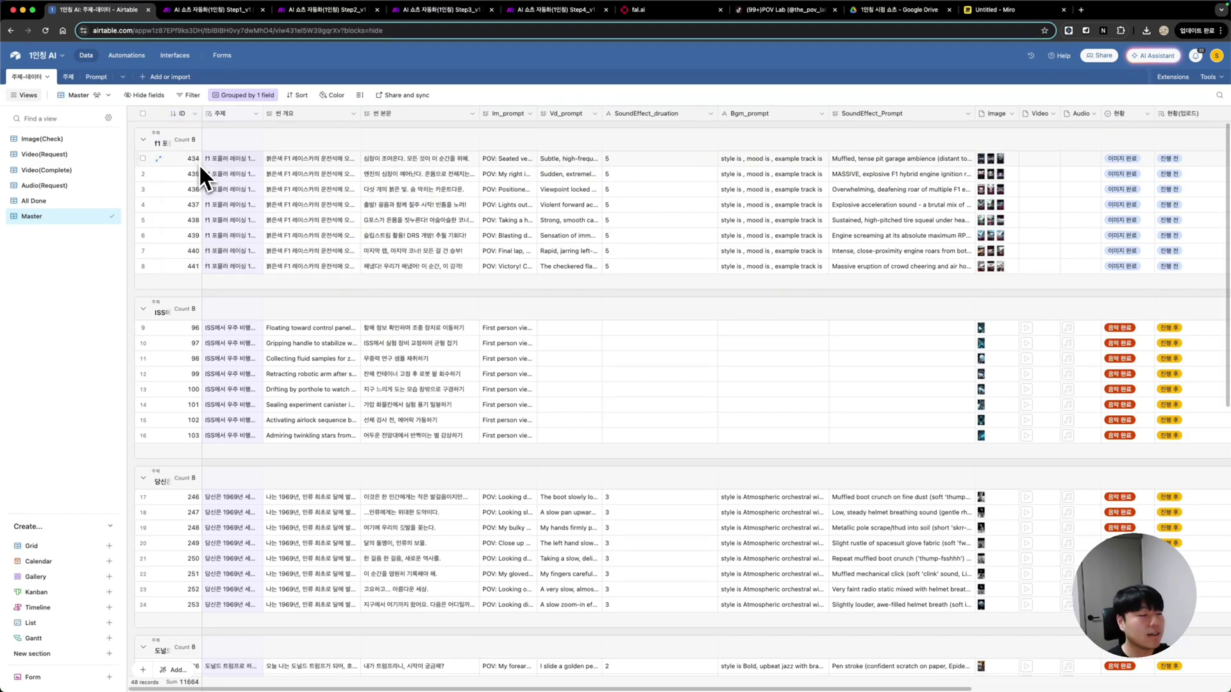
double_click(239, 117)
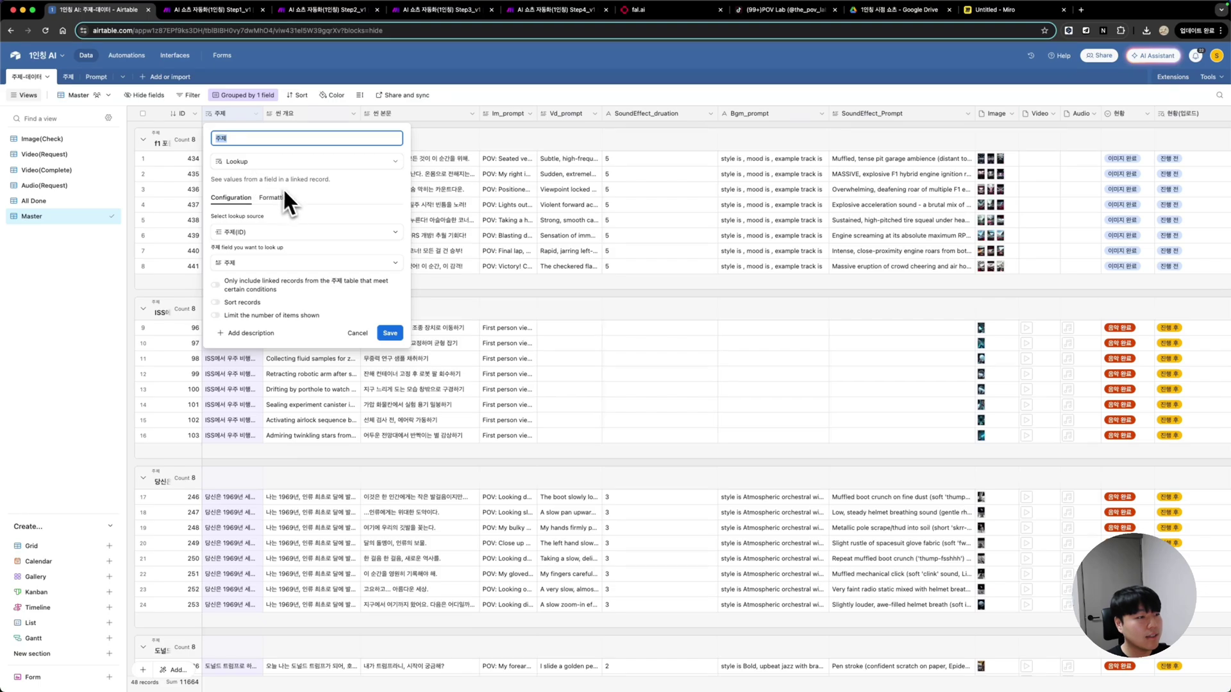
click(356, 334)
scroll(577, 320, right, 10)
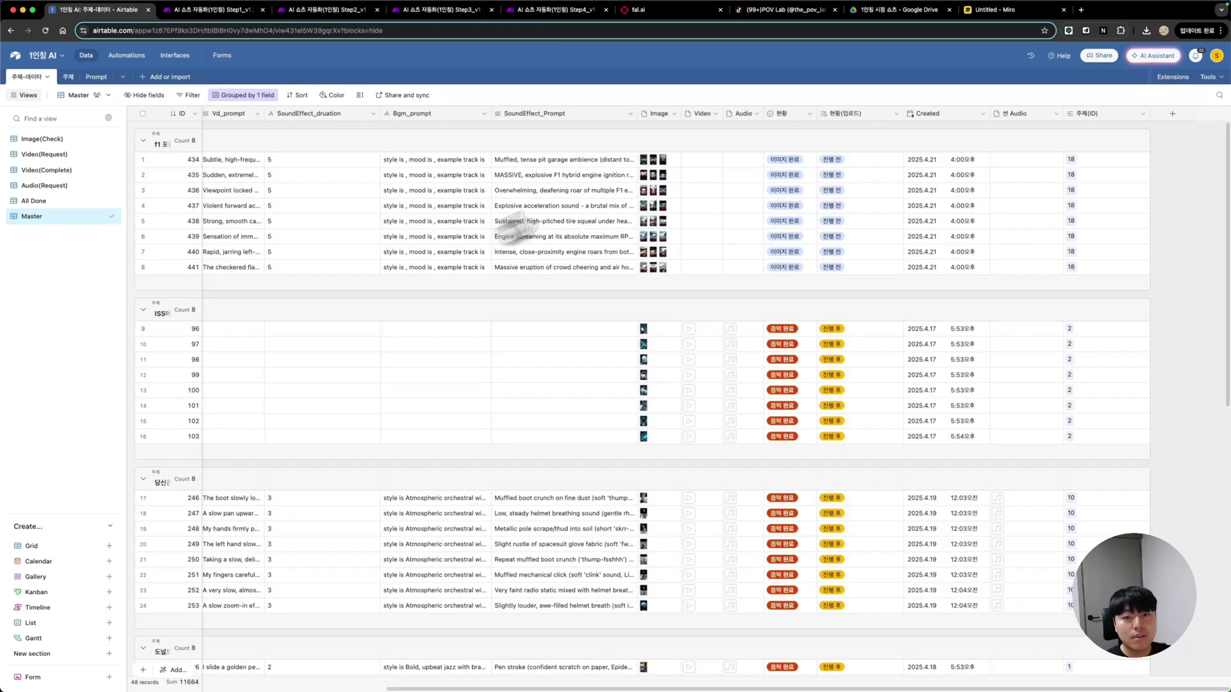
double_click(1084, 113)
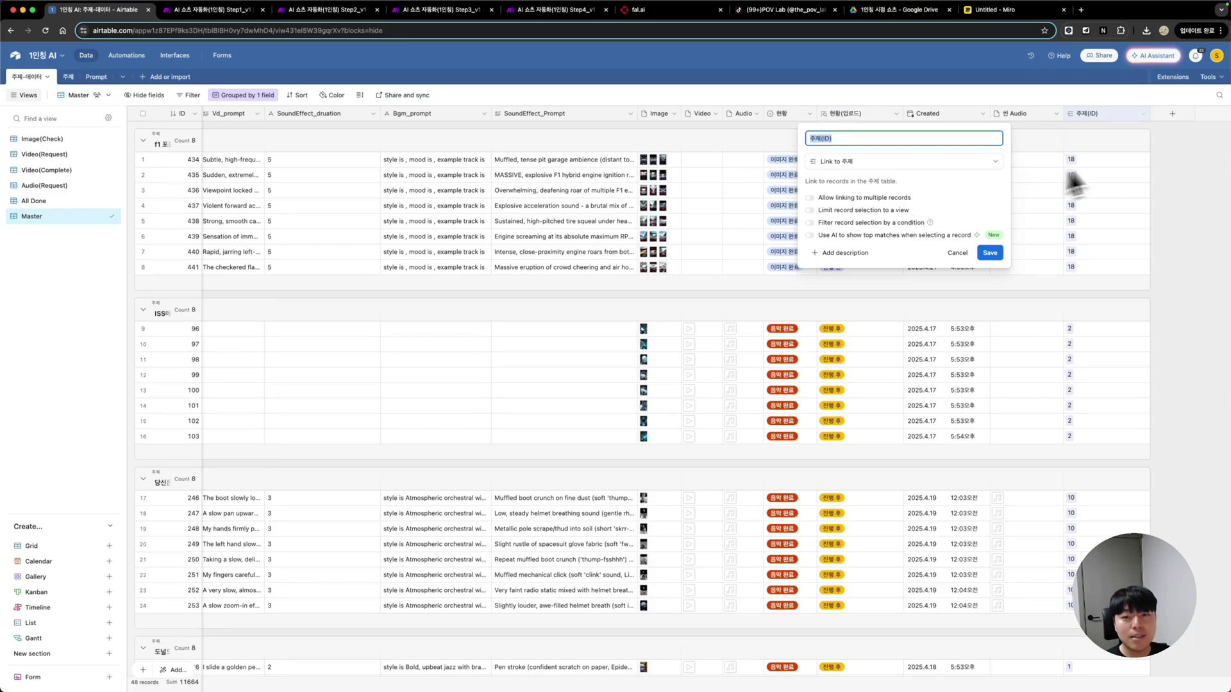
Create a field linking to the 주제 table with multiple-record linking turned off, and add a lookup of its 주제 field
click(1172, 116)
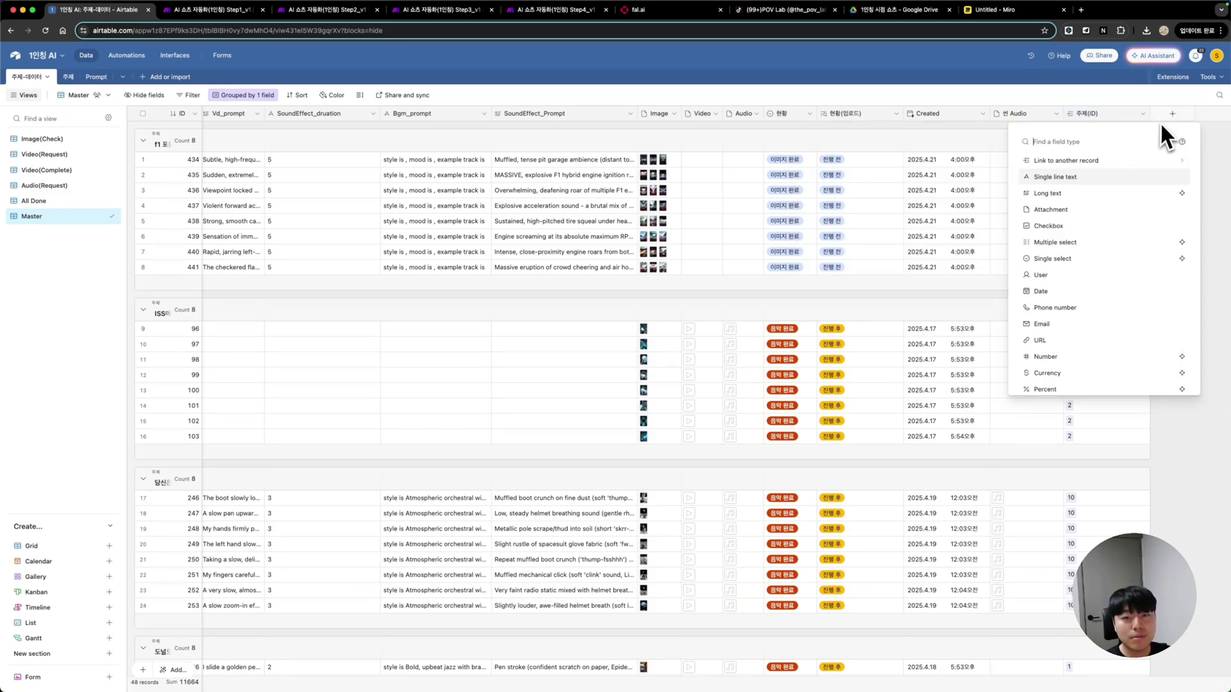
text(ㅣㅑㅜ)
key(BackSpace)
key(BackSpace)
key(BackSpace)
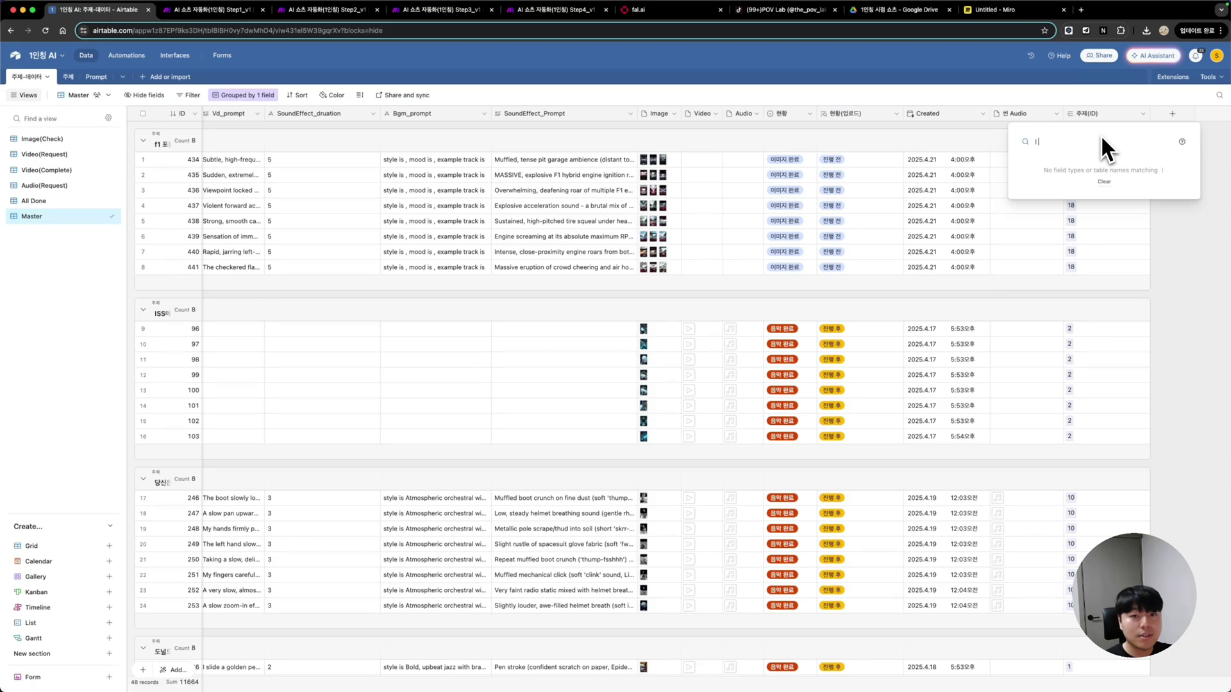
text(link)
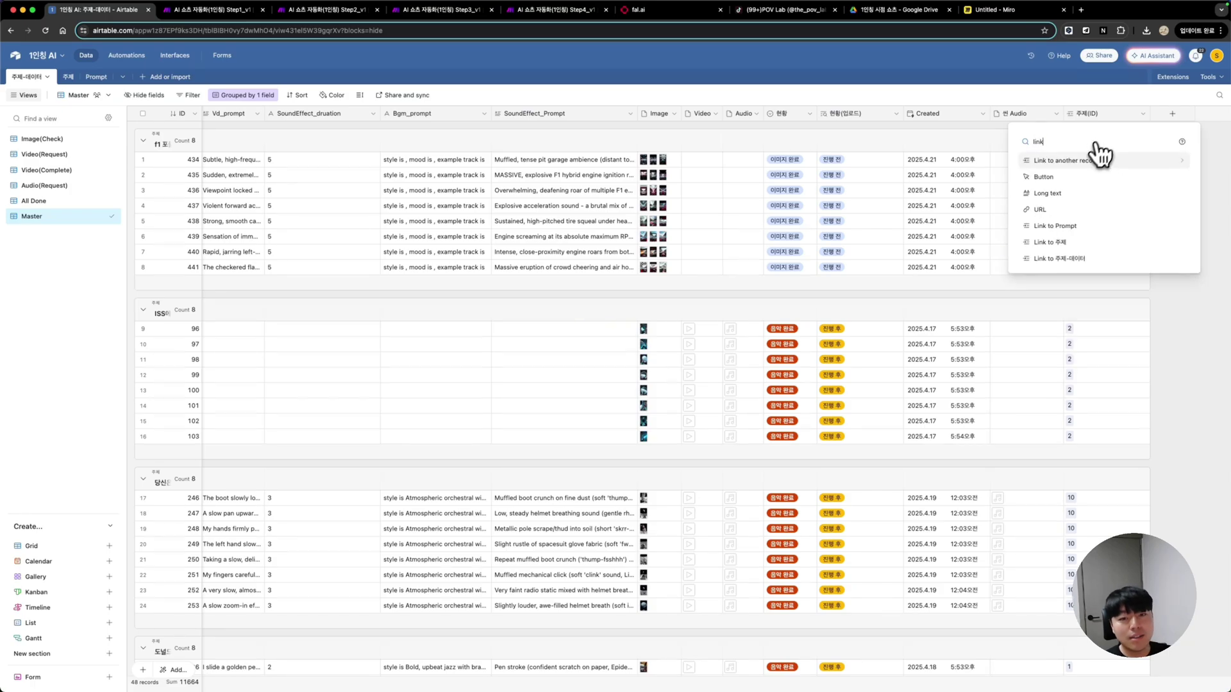
click(1074, 165)
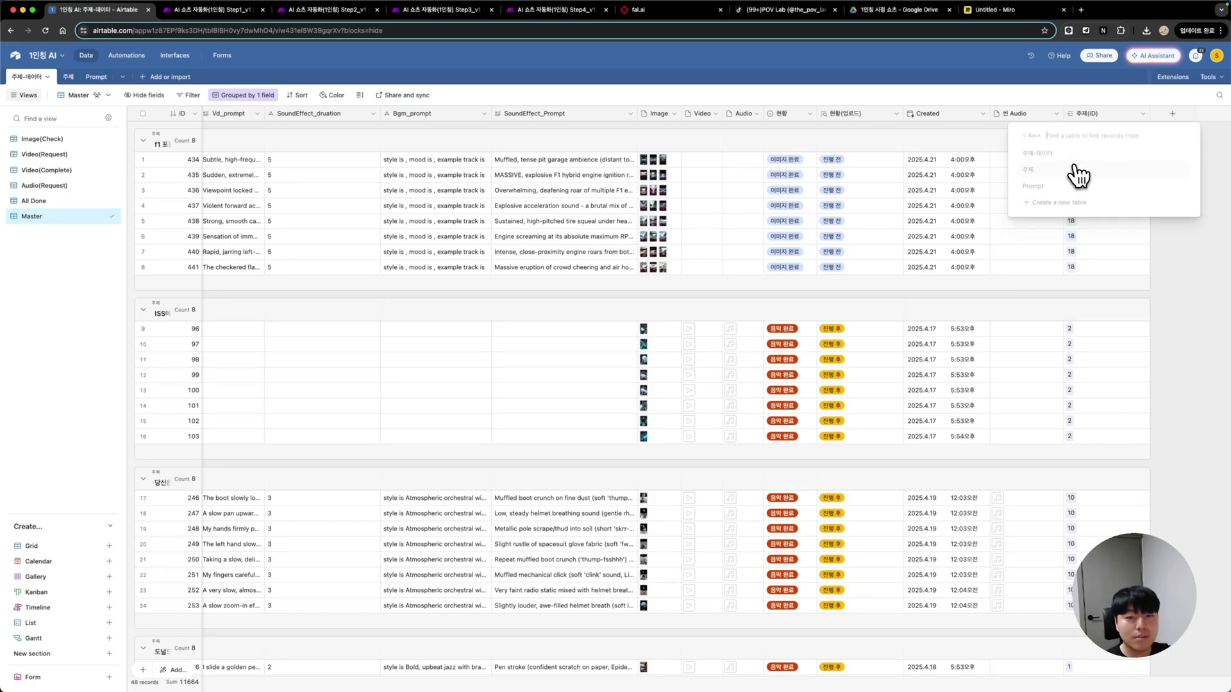
click(1040, 170)
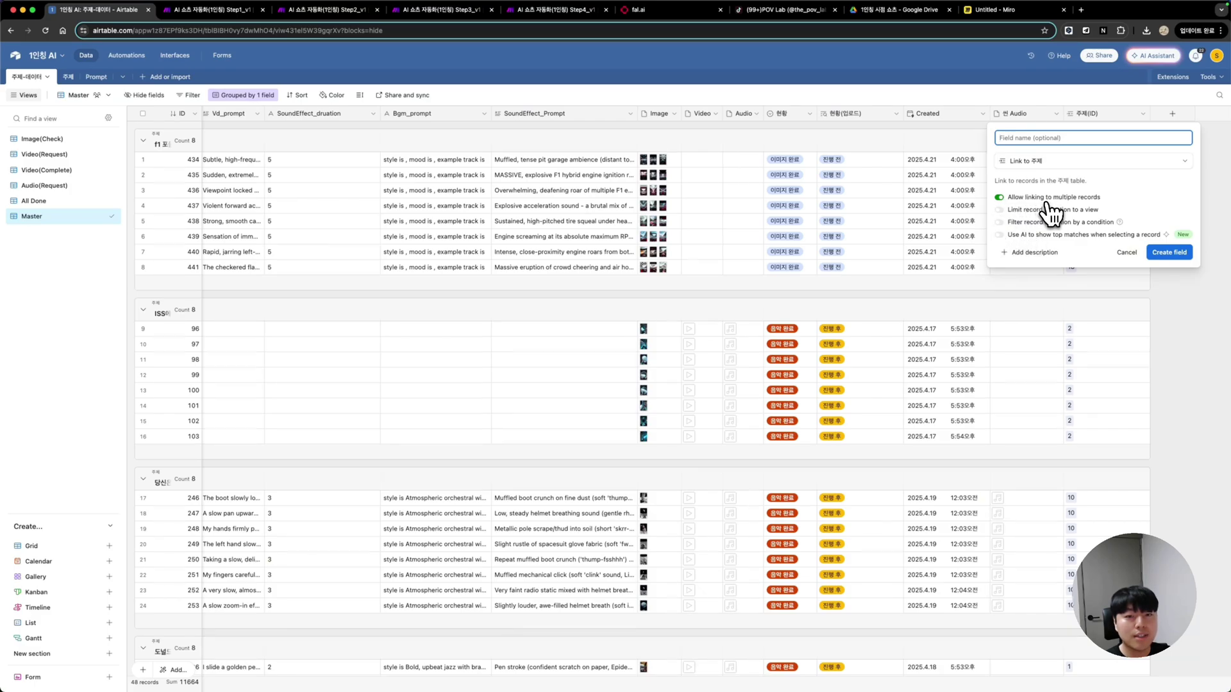
click(1004, 199)
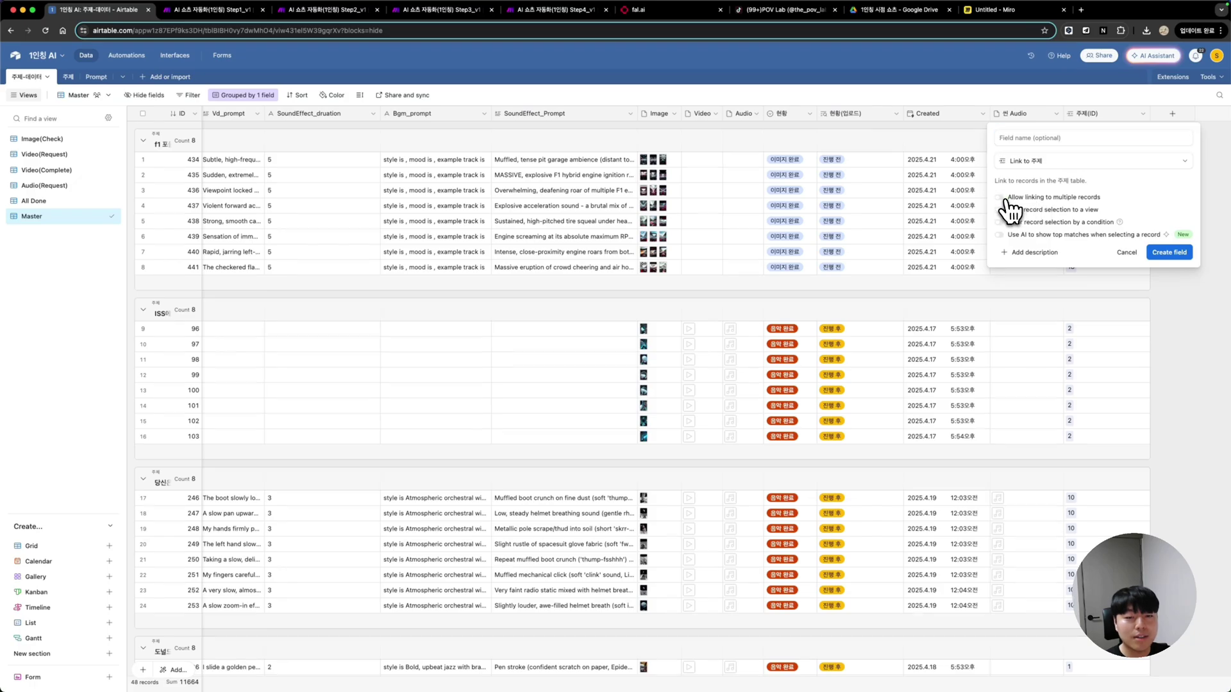
click(1171, 253)
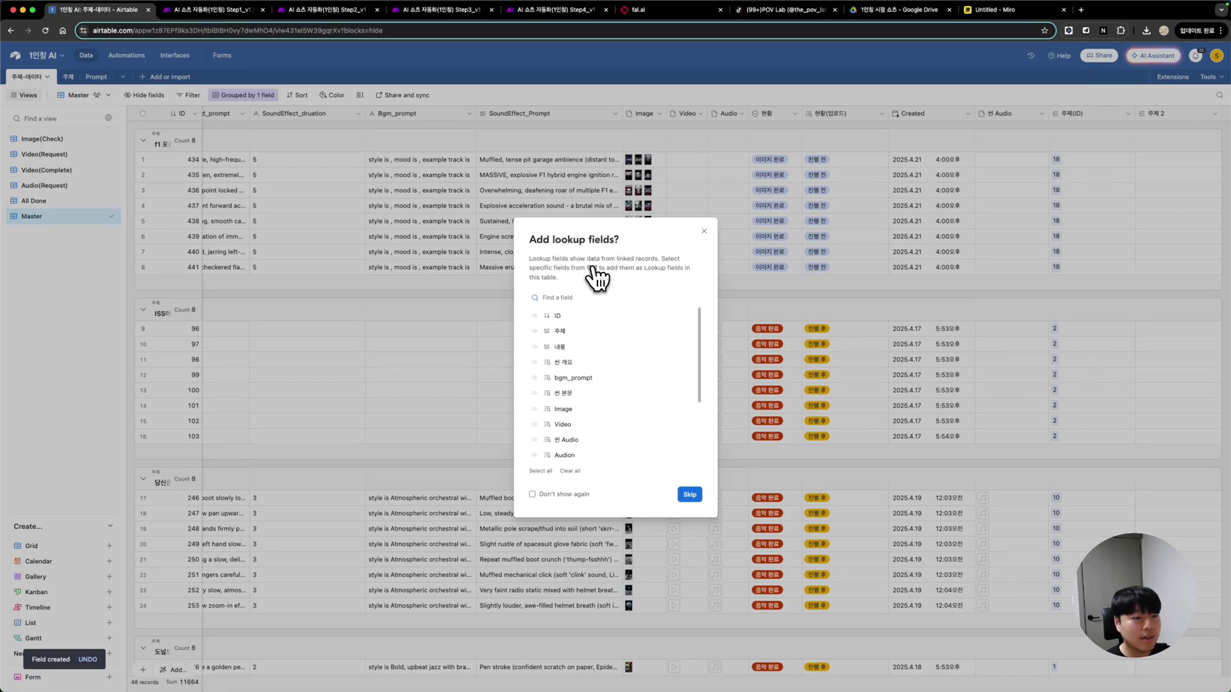
click(535, 332)
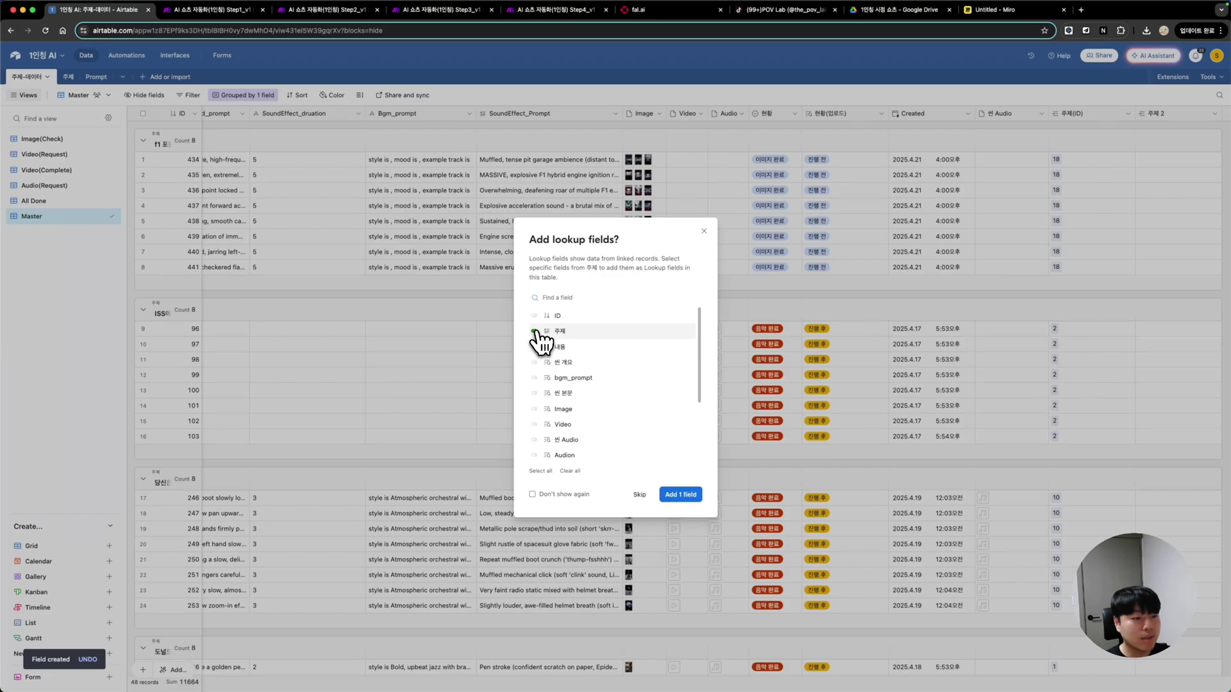
click(684, 500)
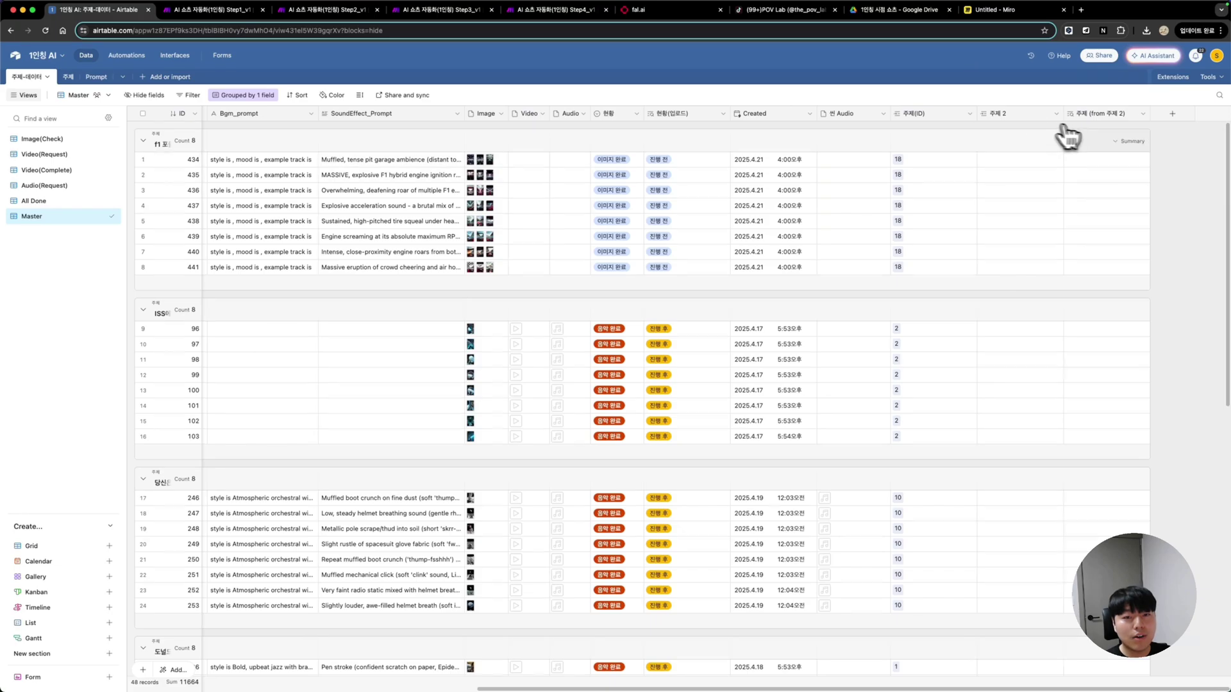
Link the first F1 record to 주제 record 18 in the new link field and check its lookup cell
click(1050, 161)
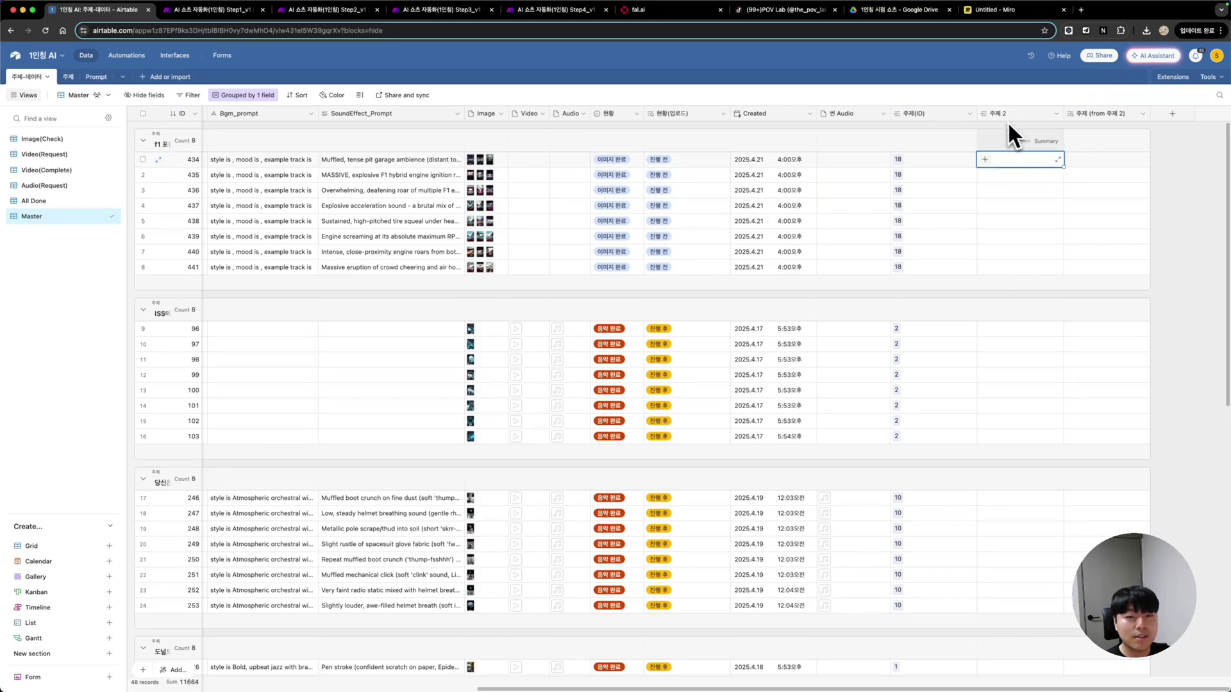
click(986, 162)
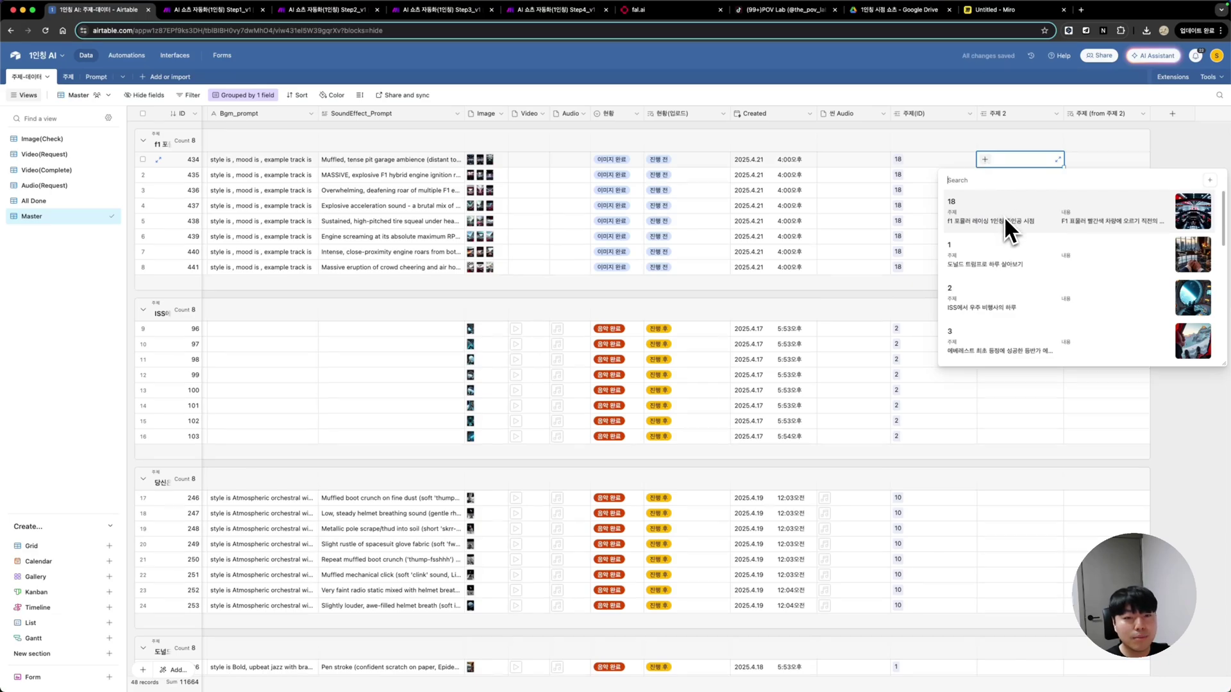
scroll(1008, 275, down, 2)
scroll(1009, 282, up, 2)
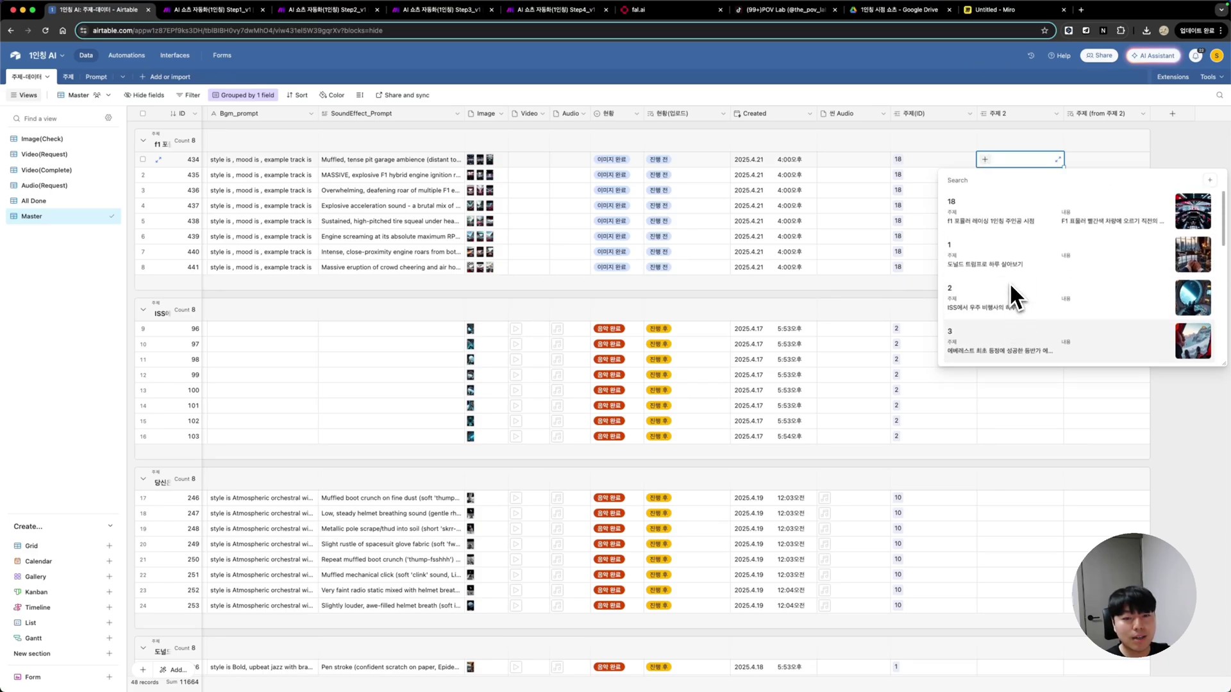
click(975, 211)
click(1090, 163)
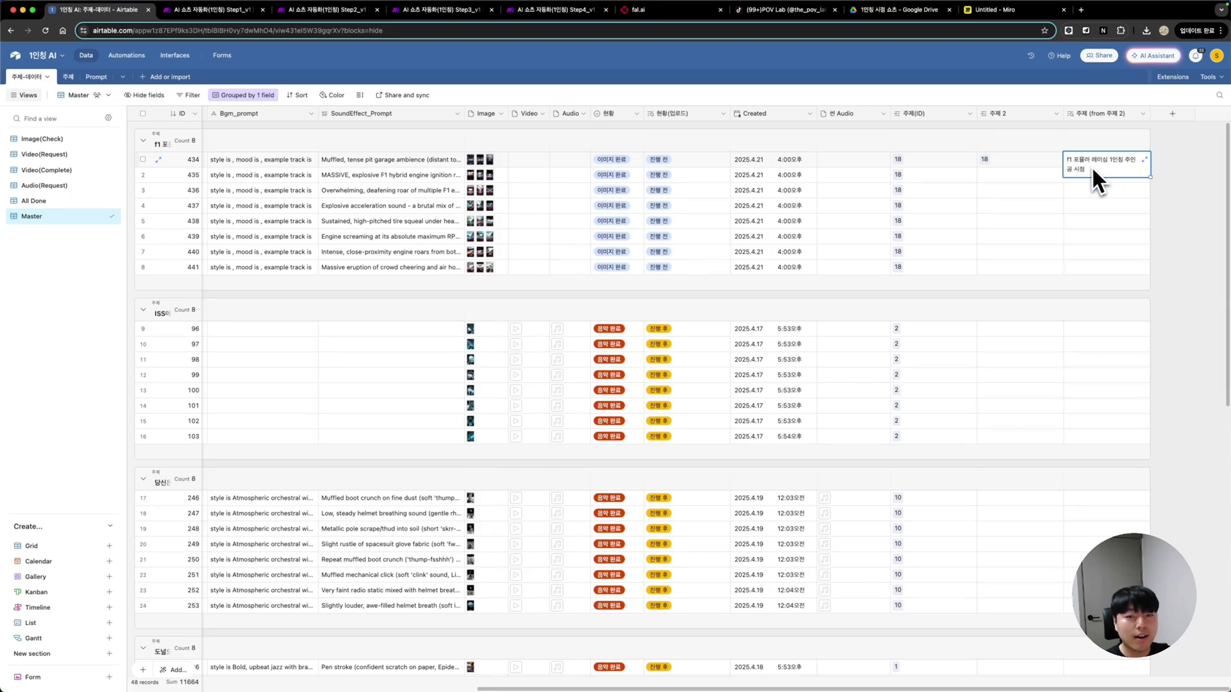
Delete the 주제 2 link field together with its lookup field 주제 (from 주제 2)
click(1015, 110)
shift+click(1103, 114)
right_click(1102, 113)
click(1114, 218)
click(840, 438)
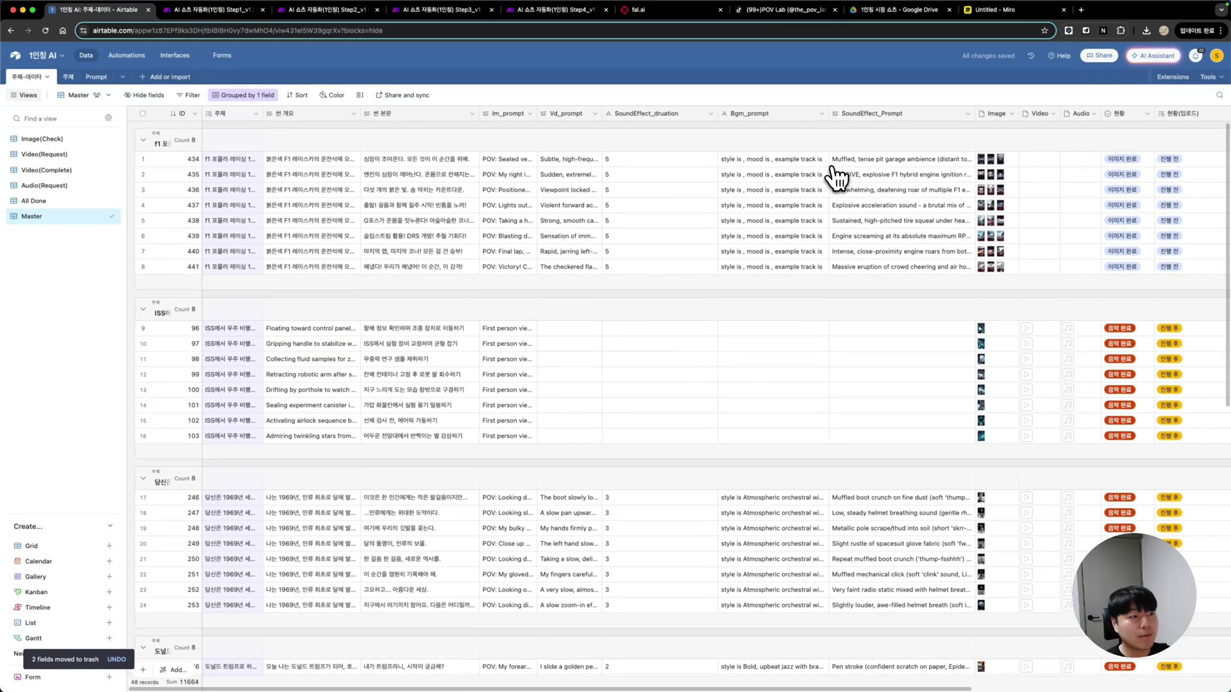
Read the full 씬 개요 and 씬 본문 texts of the first F1 record
click(308, 114)
click(351, 159)
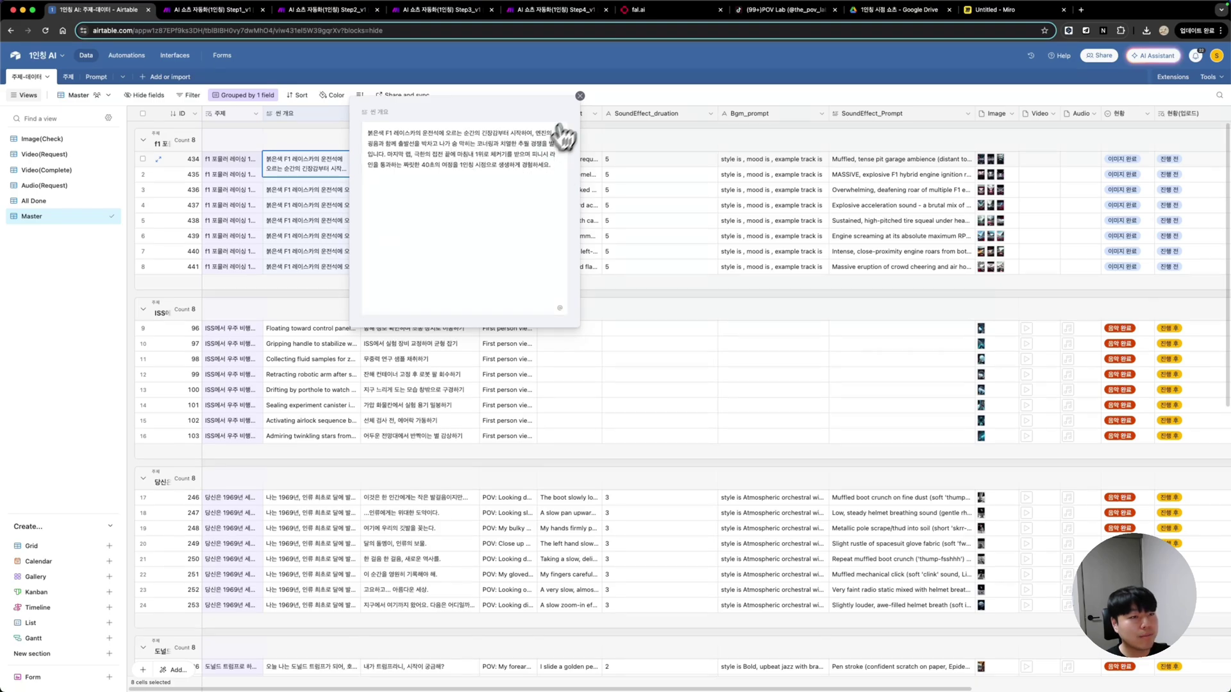
click(580, 96)
click(437, 160)
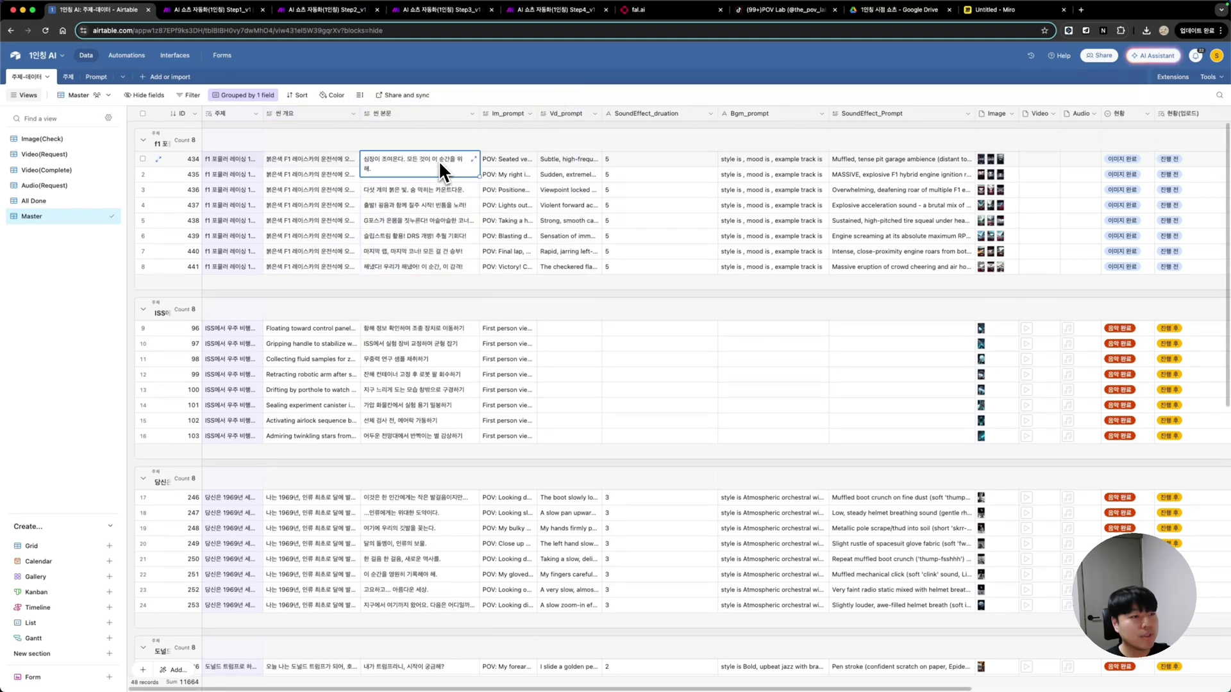
click(474, 159)
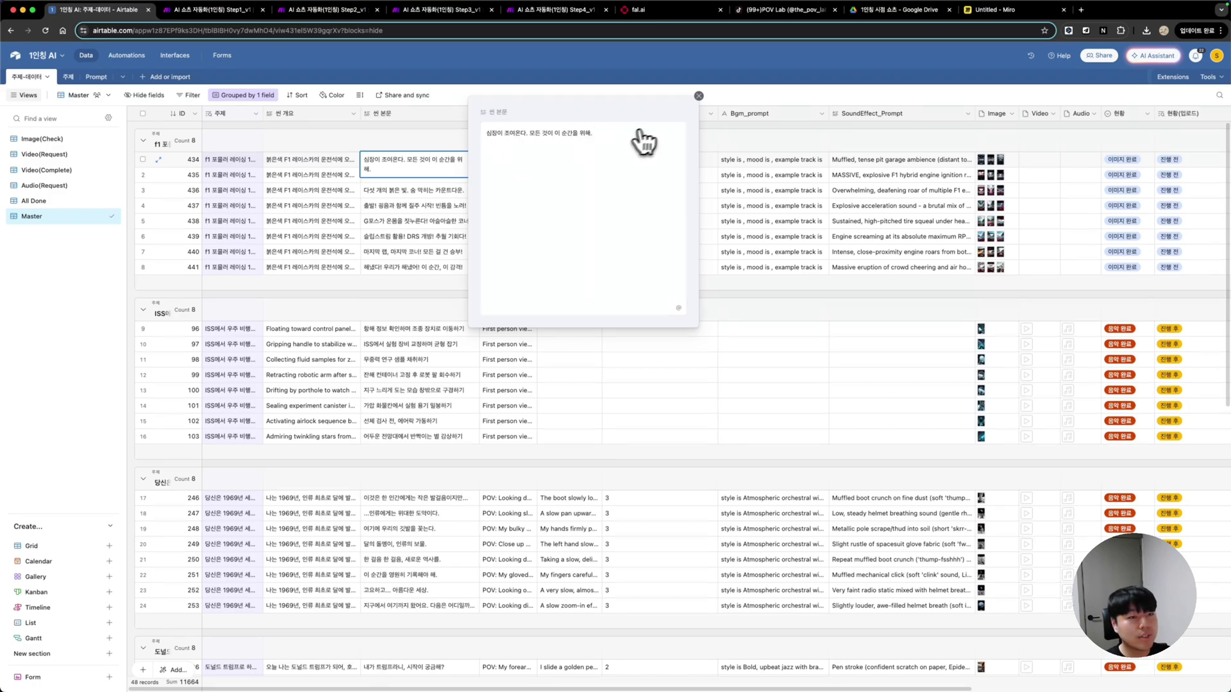
click(699, 96)
Inspect the Im_prompt field's settings and the first F1 record's Im_prompt and Vd_prompt cells
click(522, 160)
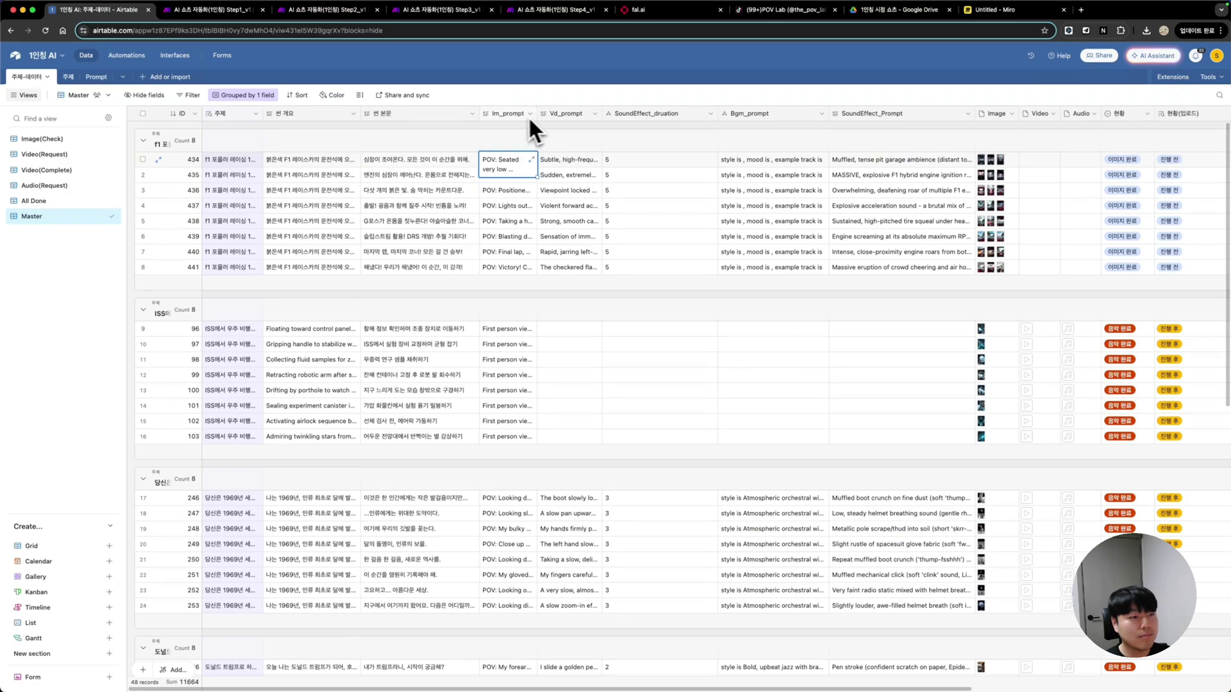
double_click(504, 114)
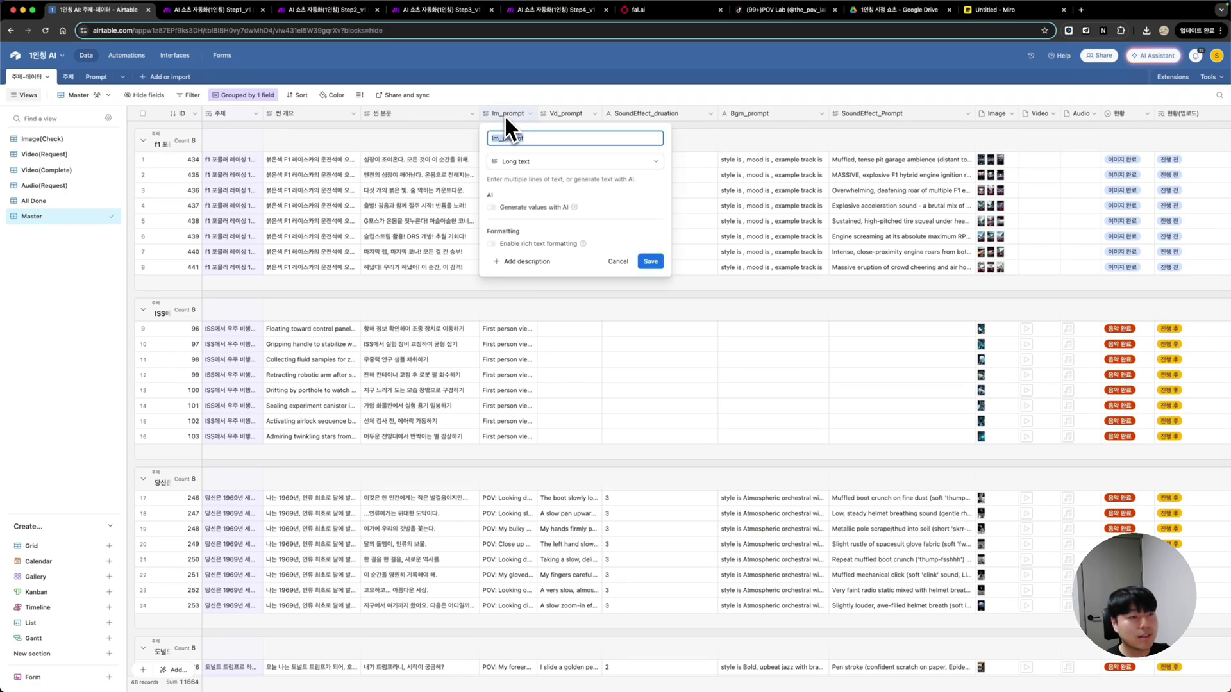
click(686, 166)
click(528, 161)
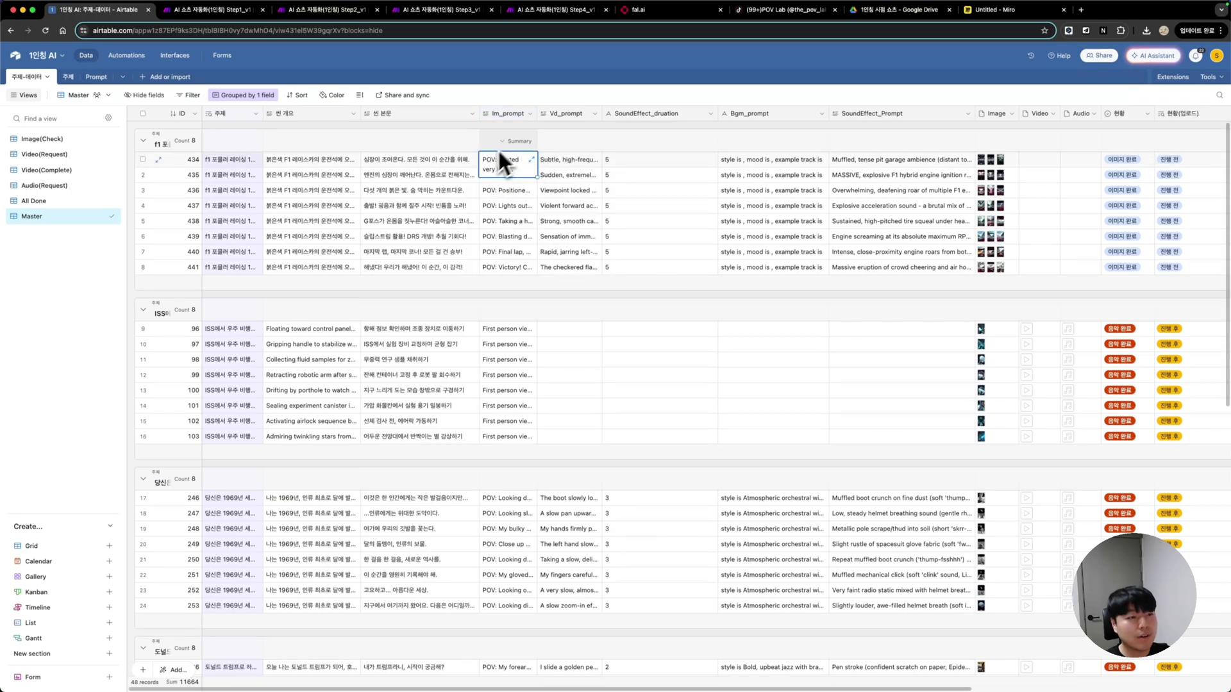
click(570, 160)
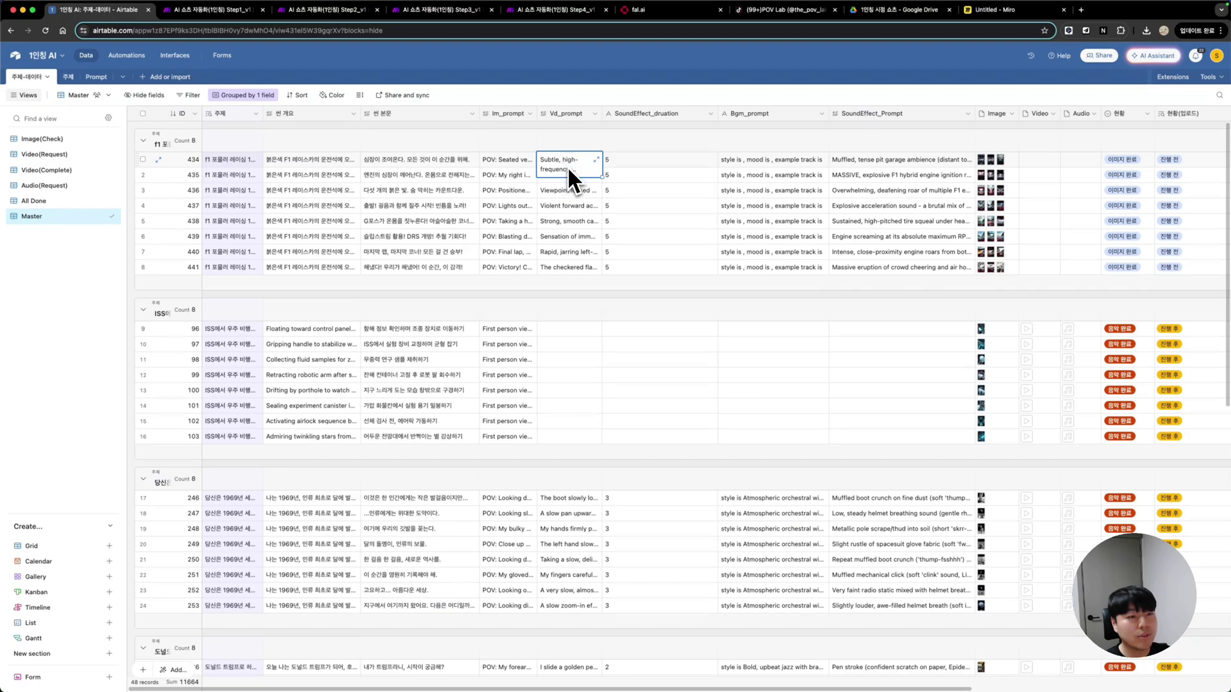
Move the SoundEffect_Prompt field in front of the Bgm_prompt field in the Master view
click(678, 162)
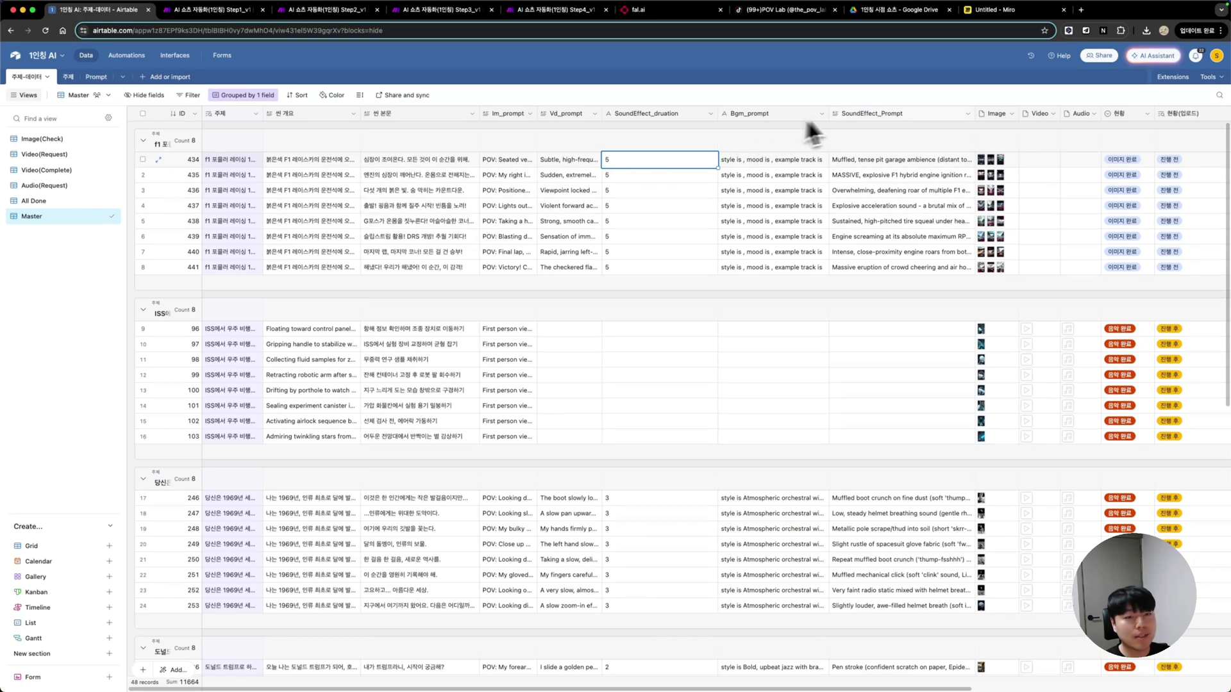
drag(861, 110, 734, 122)
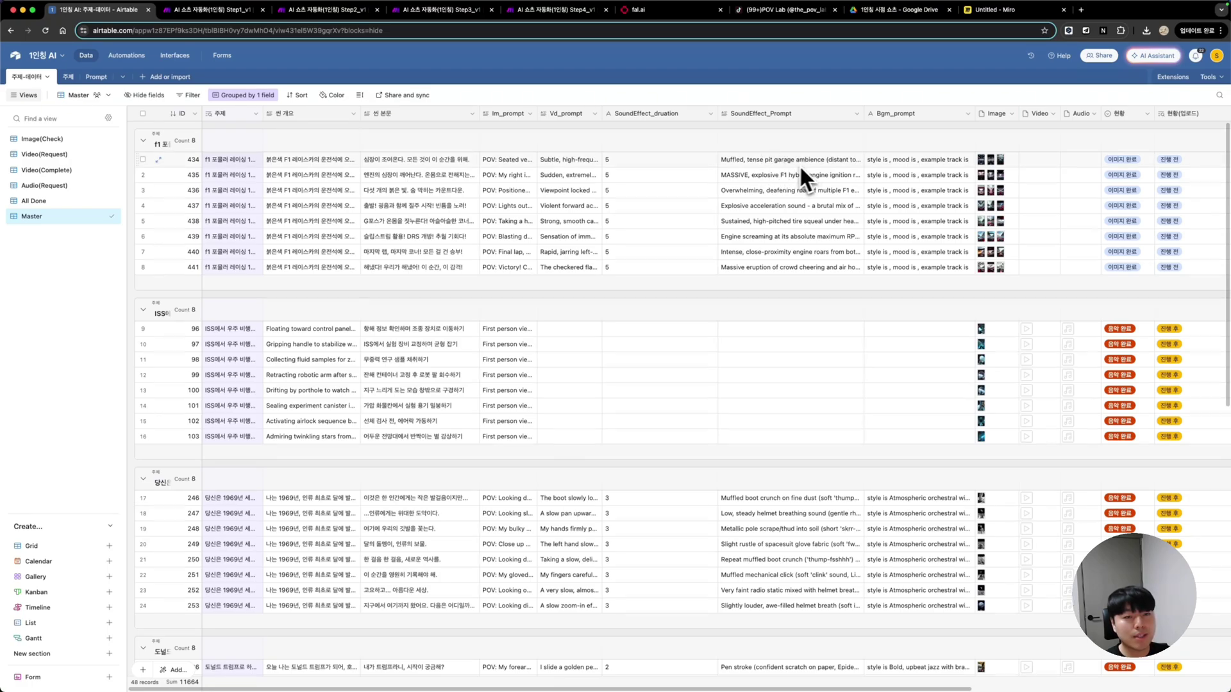
Look at the Bgm_prompt, Image and Audio cells of the first F1 record
scroll(924, 167, right, 5)
click(764, 161)
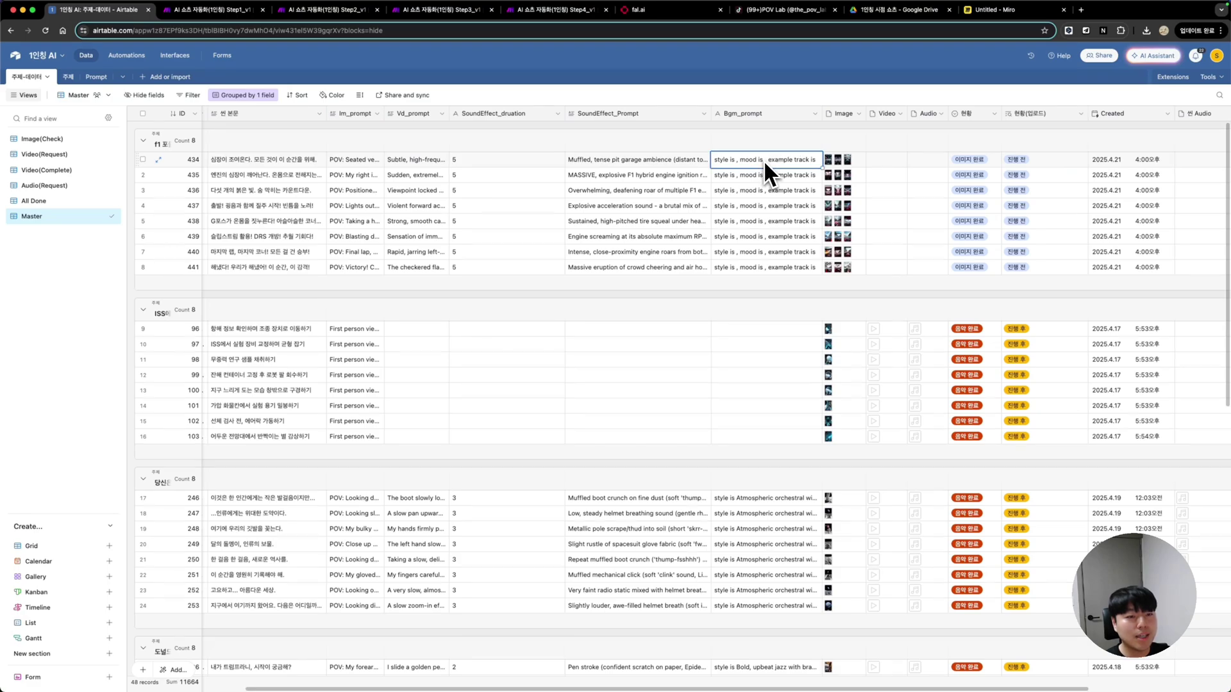
scroll(763, 160, right, 3)
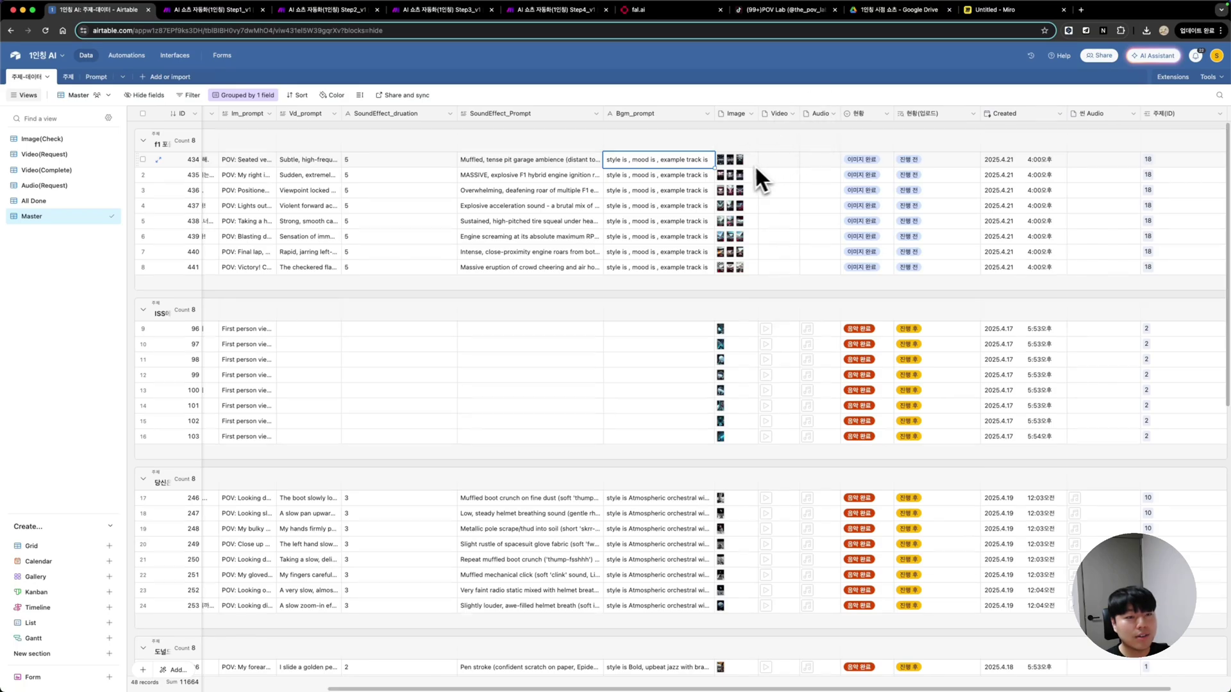
click(729, 162)
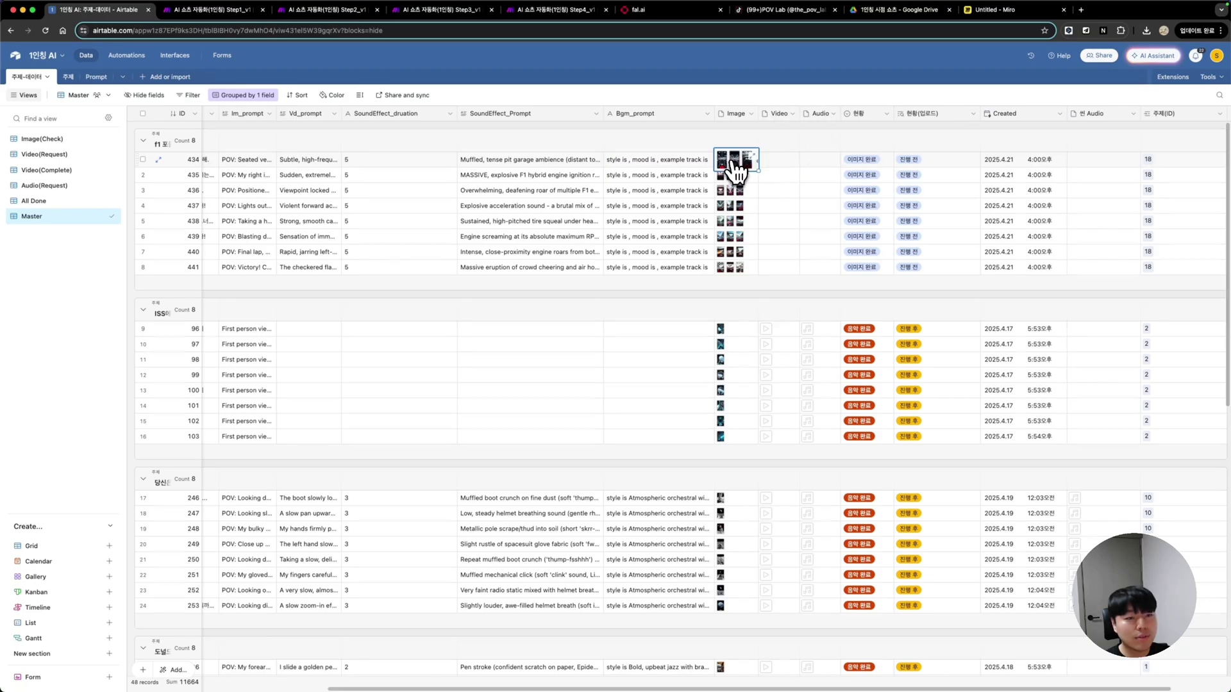
click(822, 163)
scroll(824, 163, right, 2)
Review the status options available in the 현황 field of the first F1 record
click(805, 158)
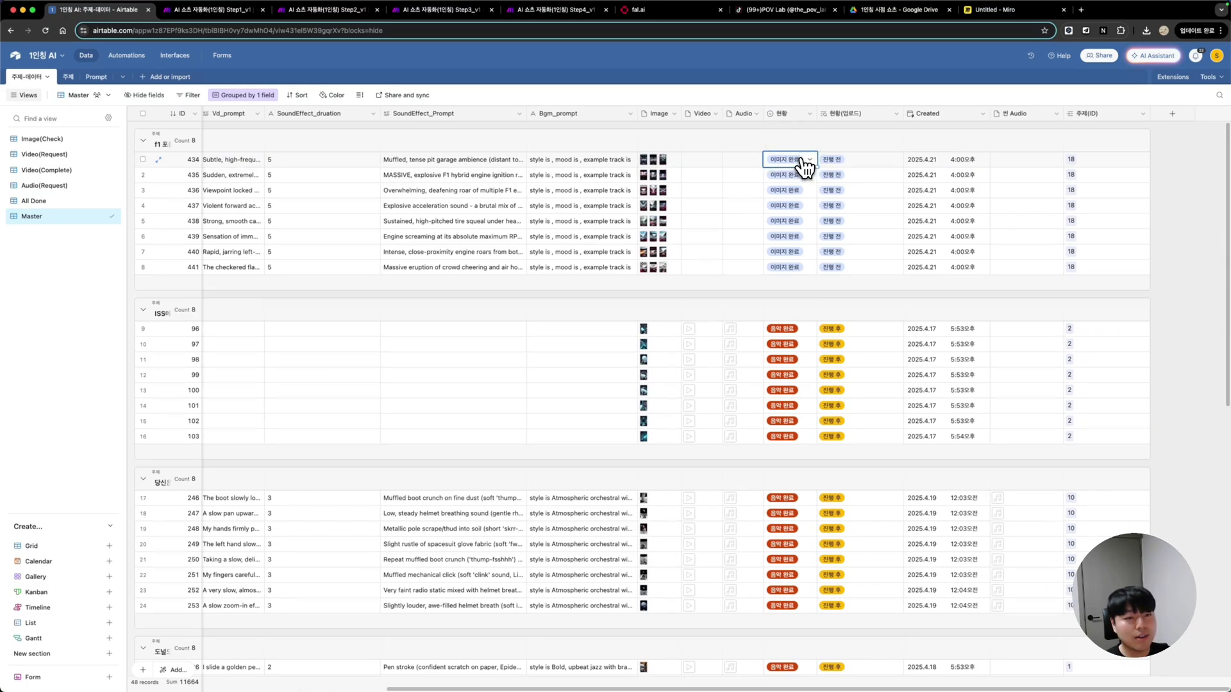
click(806, 160)
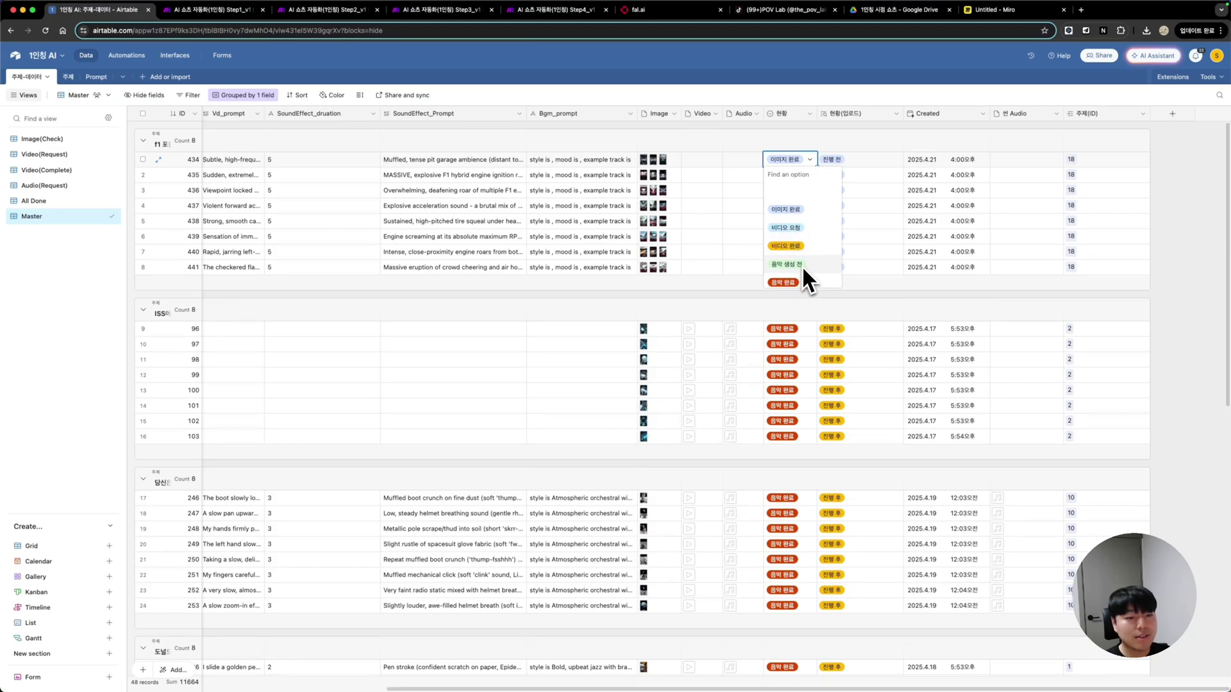
scroll(798, 279, down, 1)
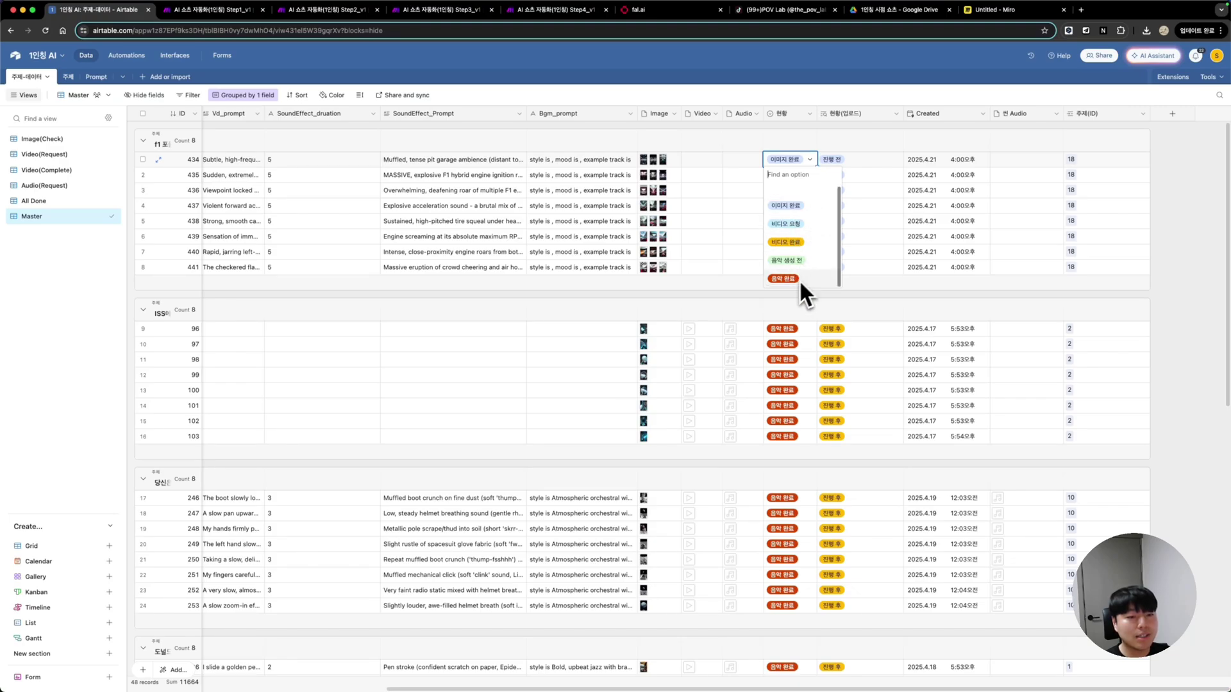
Inspect the lookup configuration of the 현황(업로드) field and close it without changes
click(871, 164)
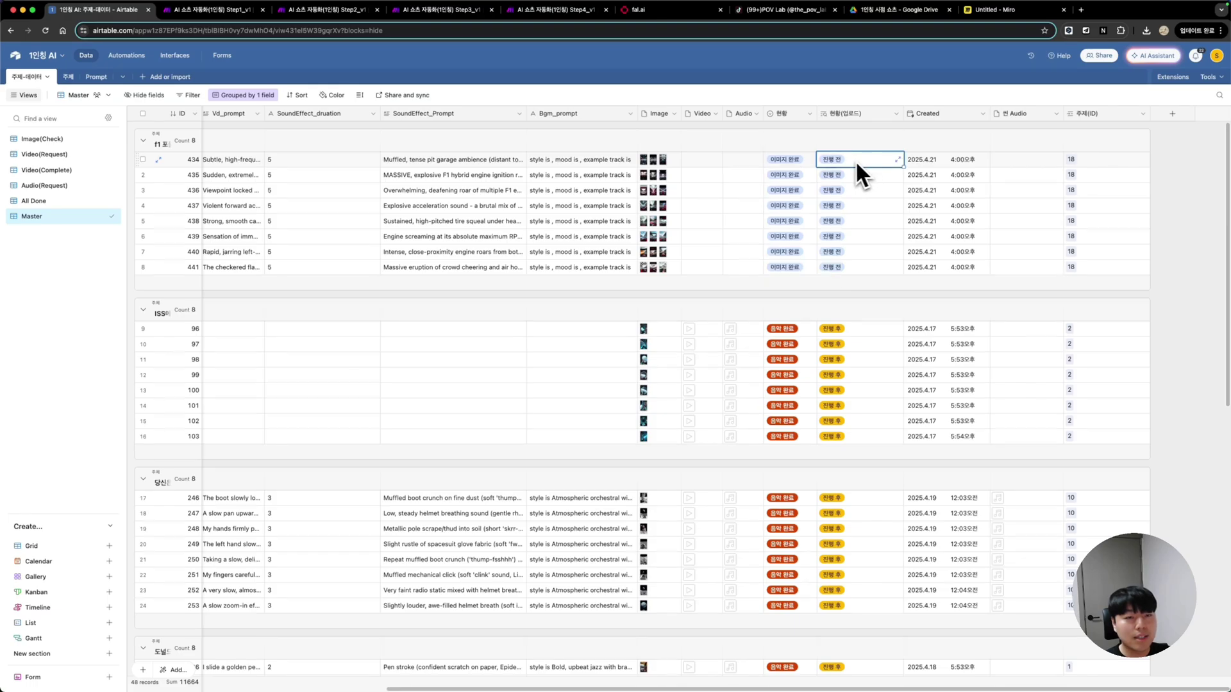
double_click(848, 114)
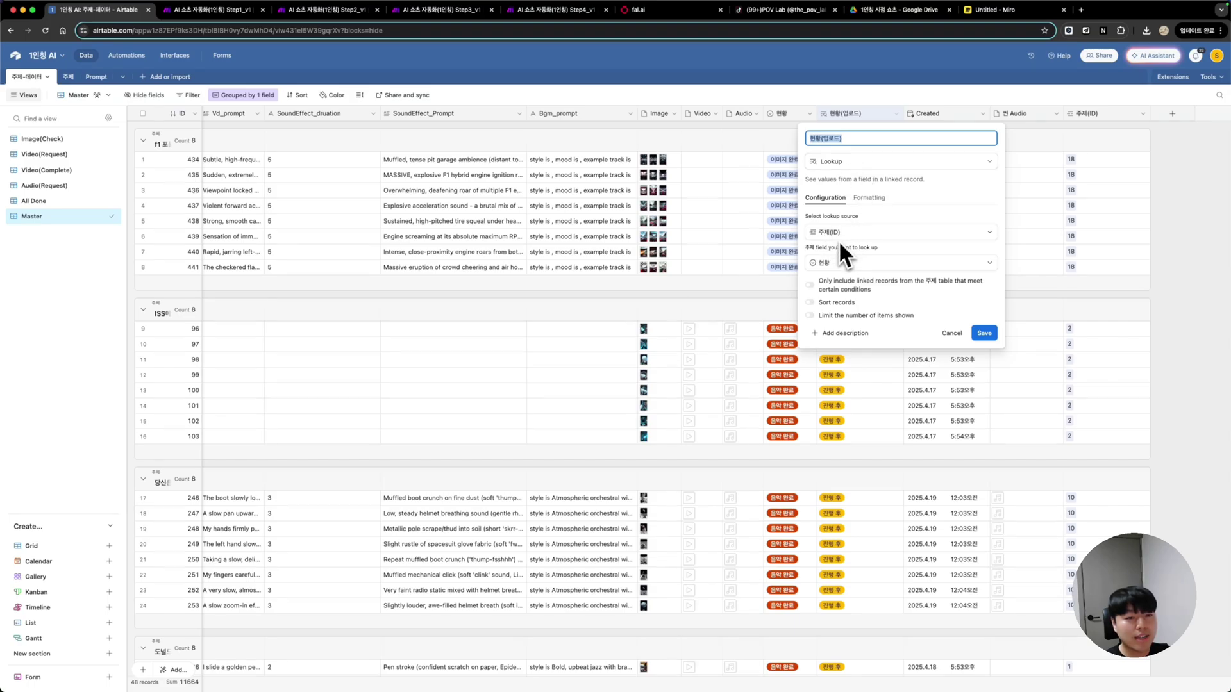
click(791, 157)
click(860, 161)
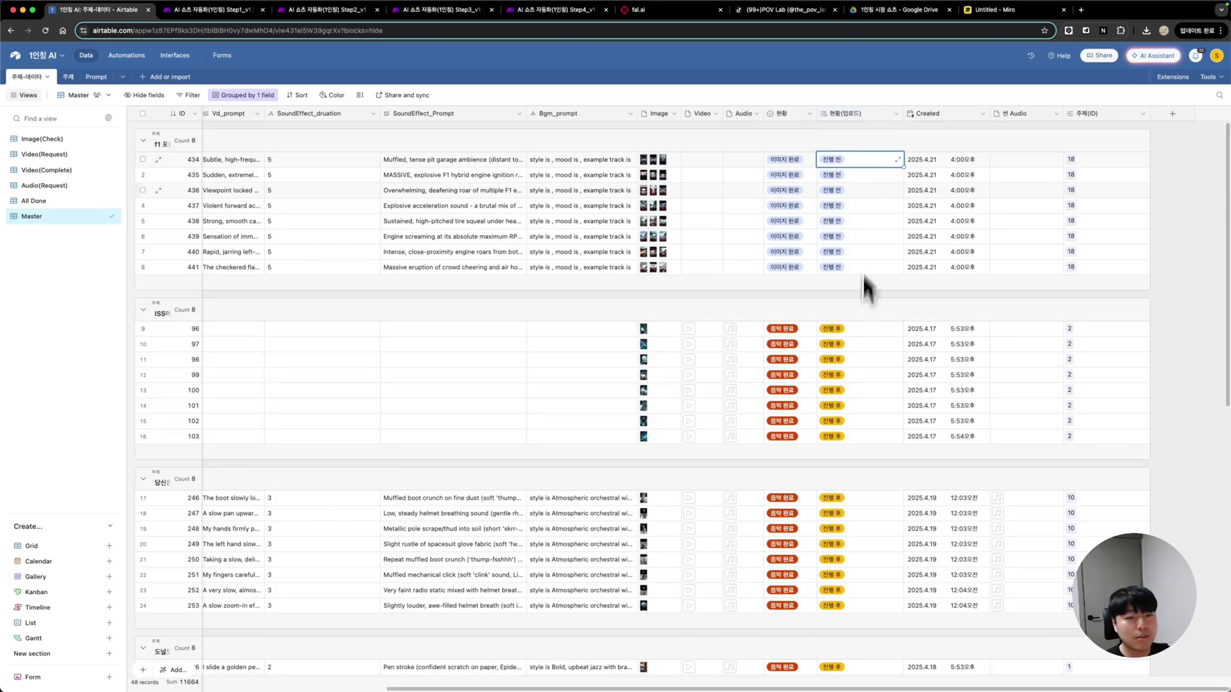
click(879, 130)
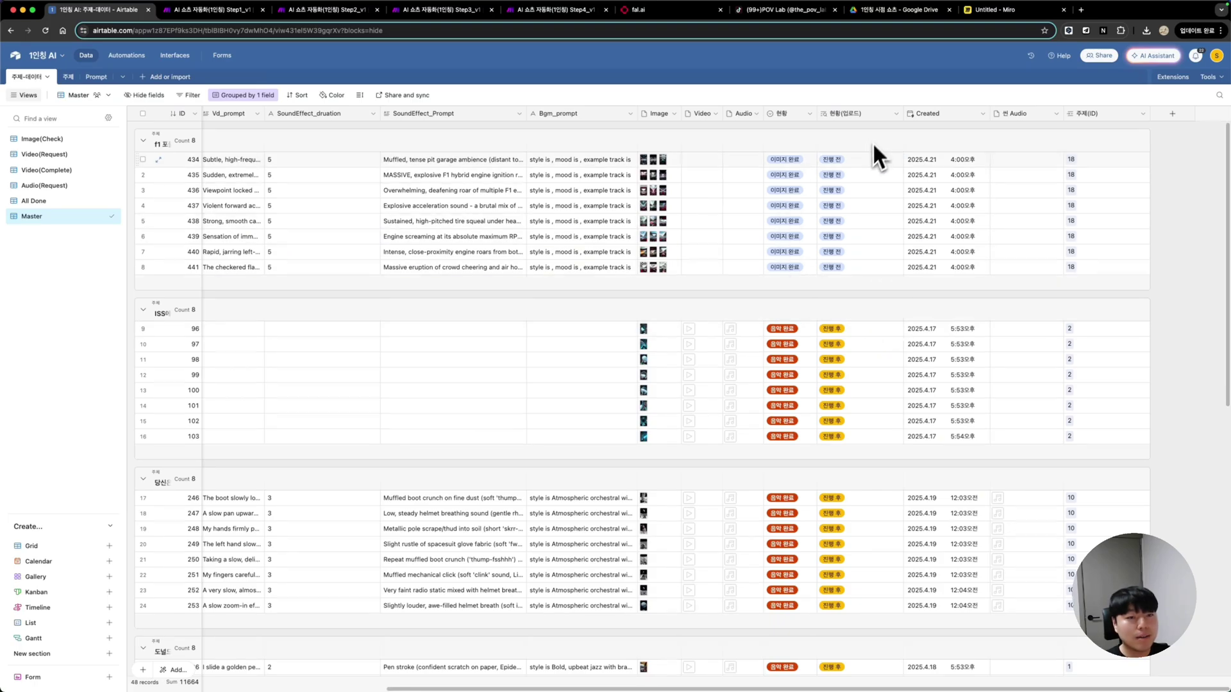
Switch to the Image(Check) view and review which fields it shows and hides
scroll(855, 179, left, 8)
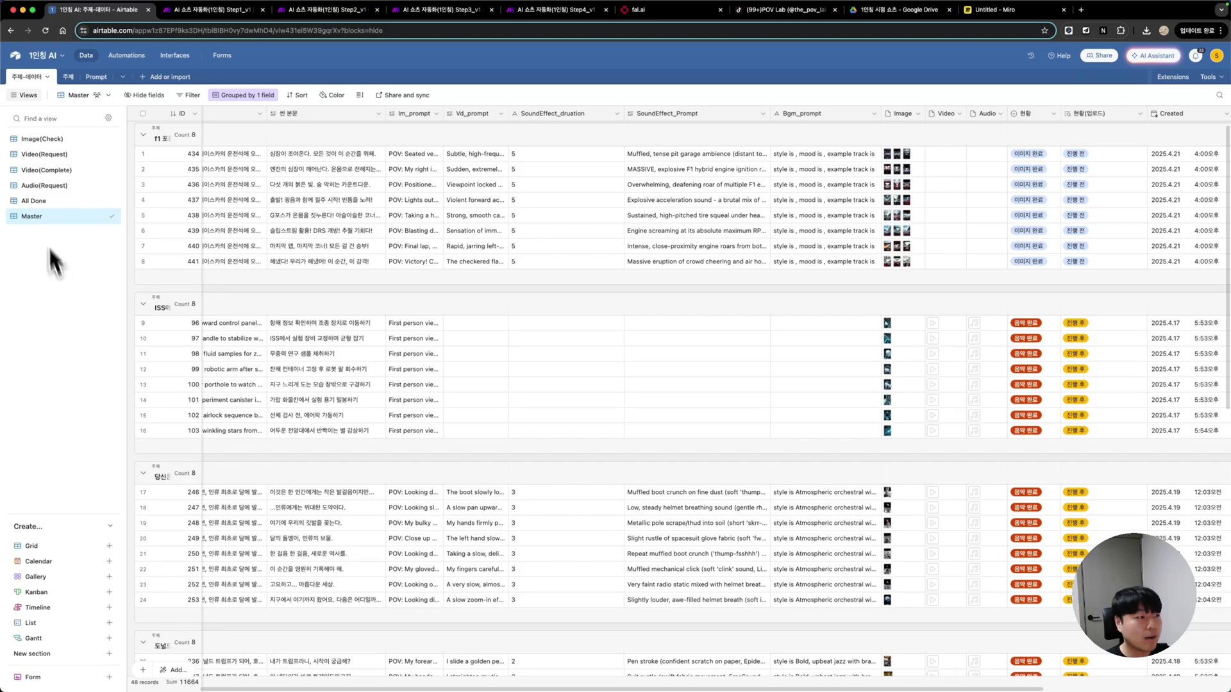
click(25, 142)
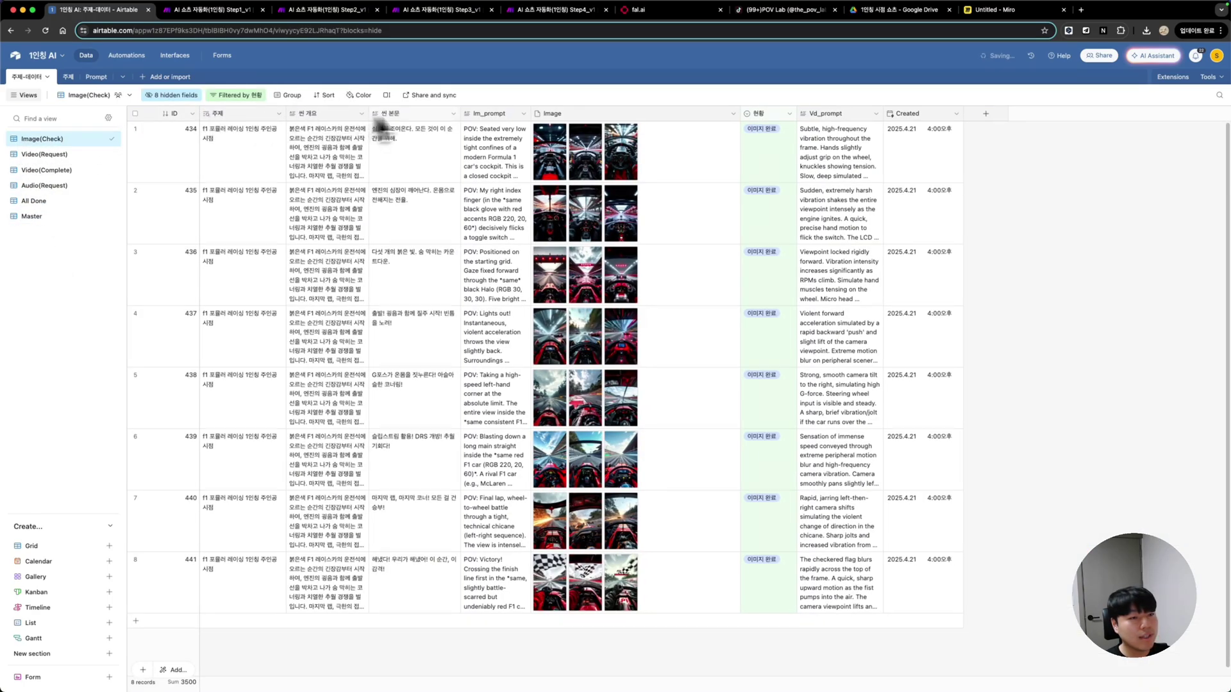
click(179, 100)
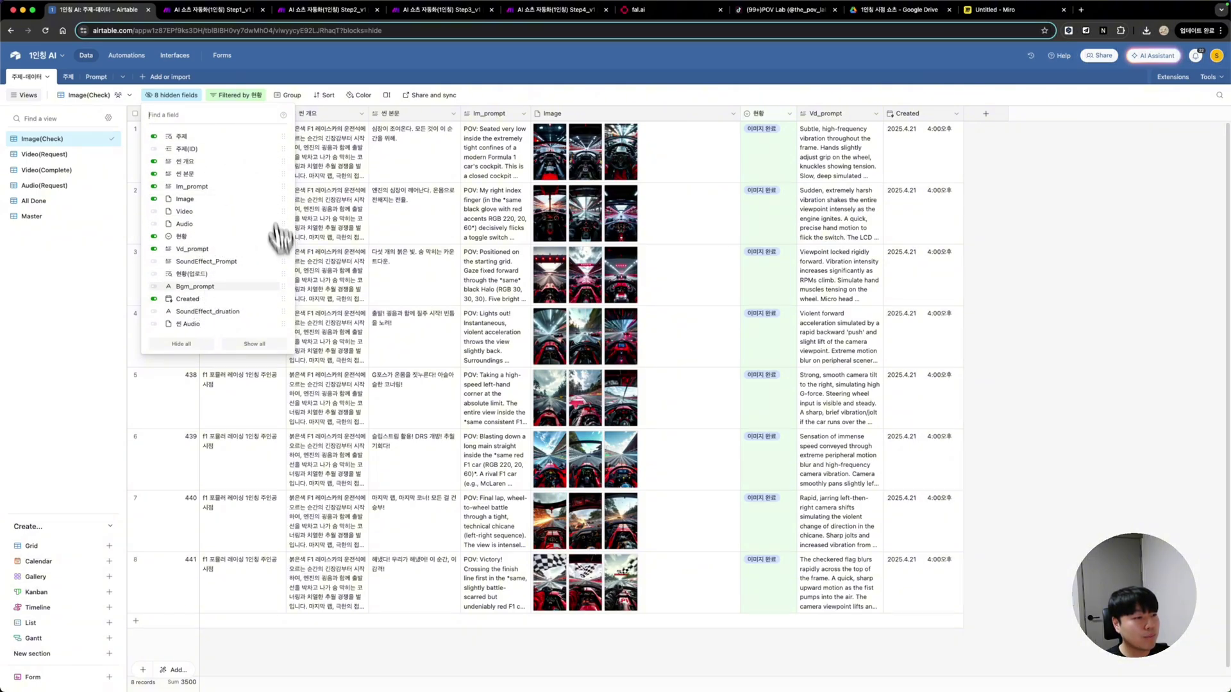
click(382, 224)
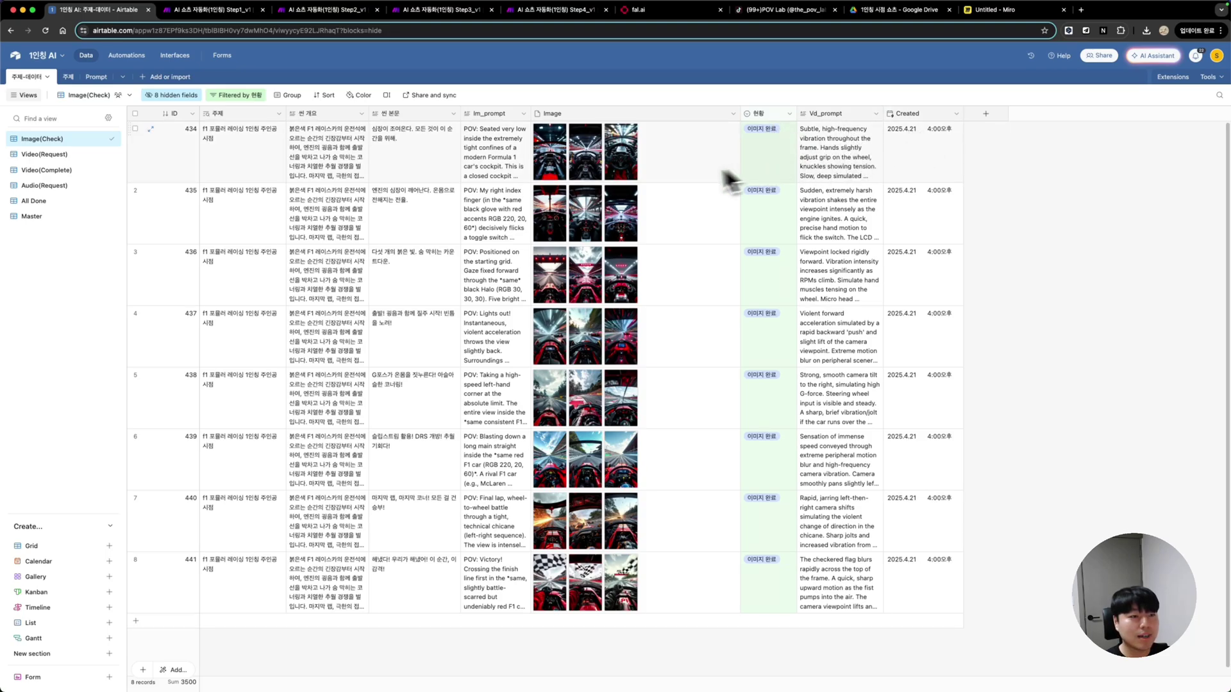
Expand record 434 and review its Im_prompt text, three attached images, 현황 status and Vd_prompt
click(657, 157)
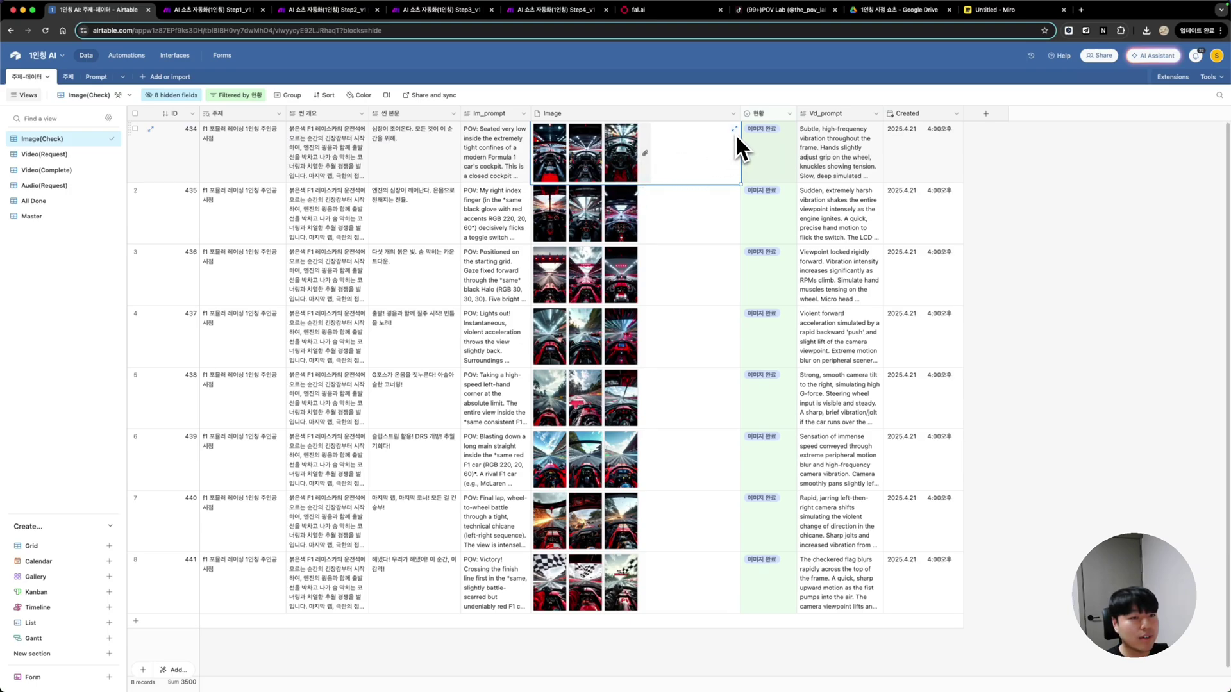
key(Escape)
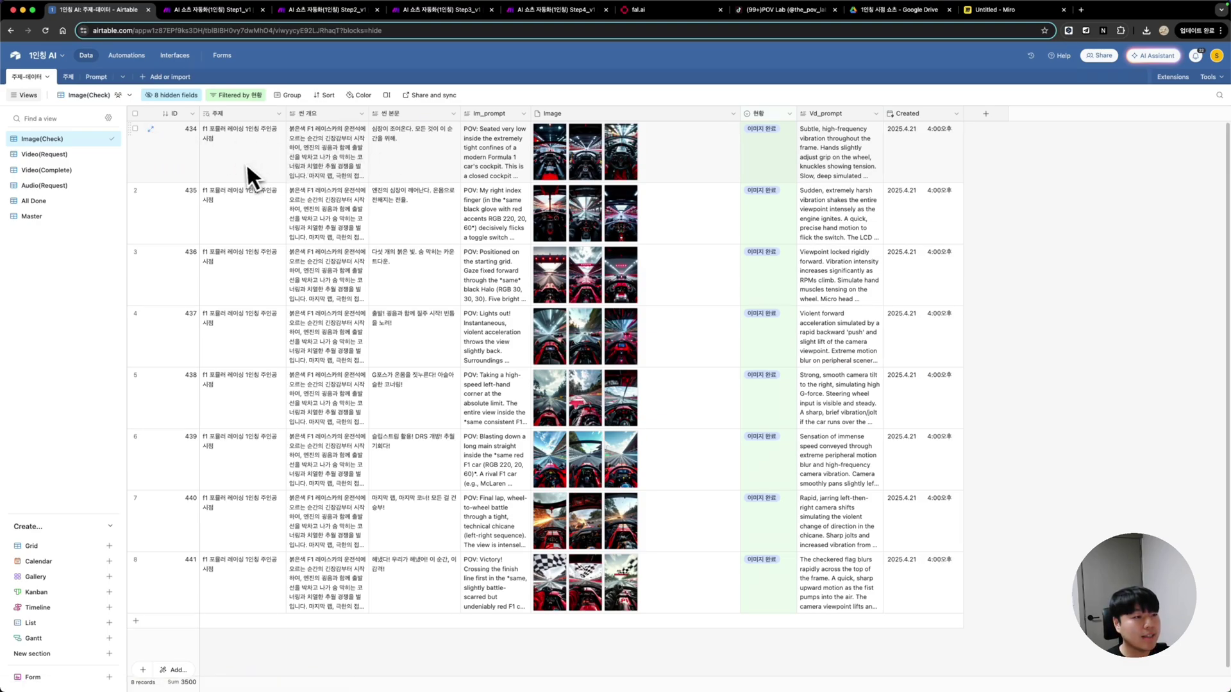
click(151, 131)
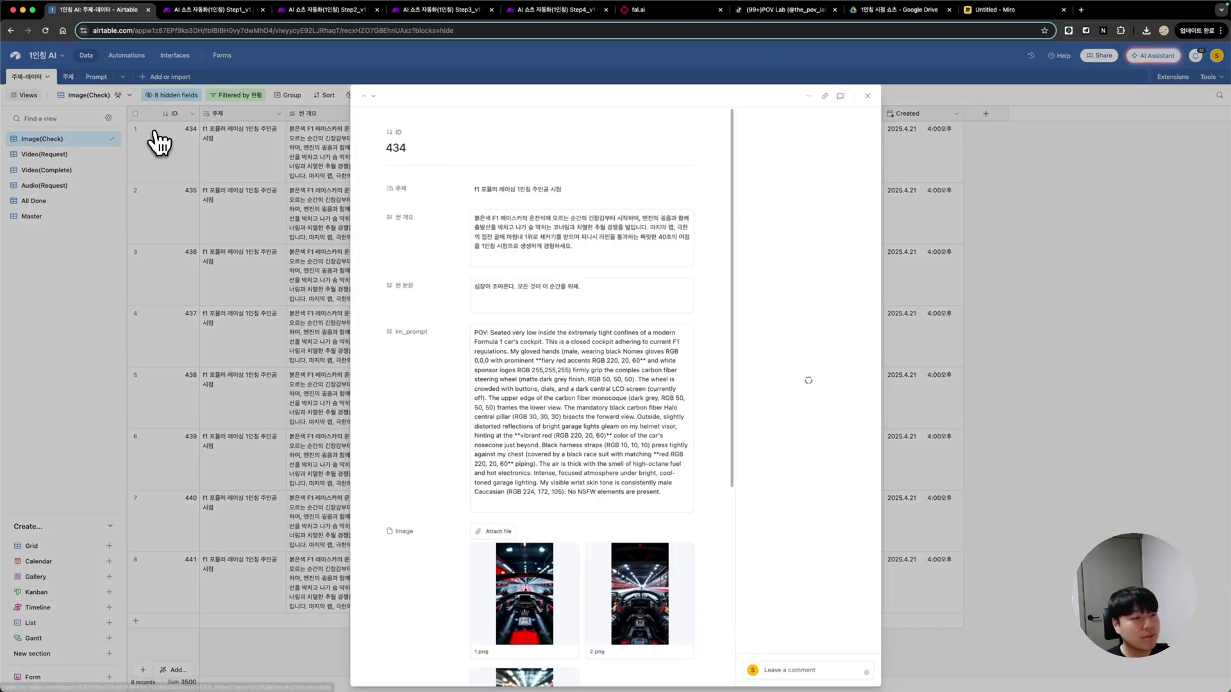
scroll(471, 288, down, 5)
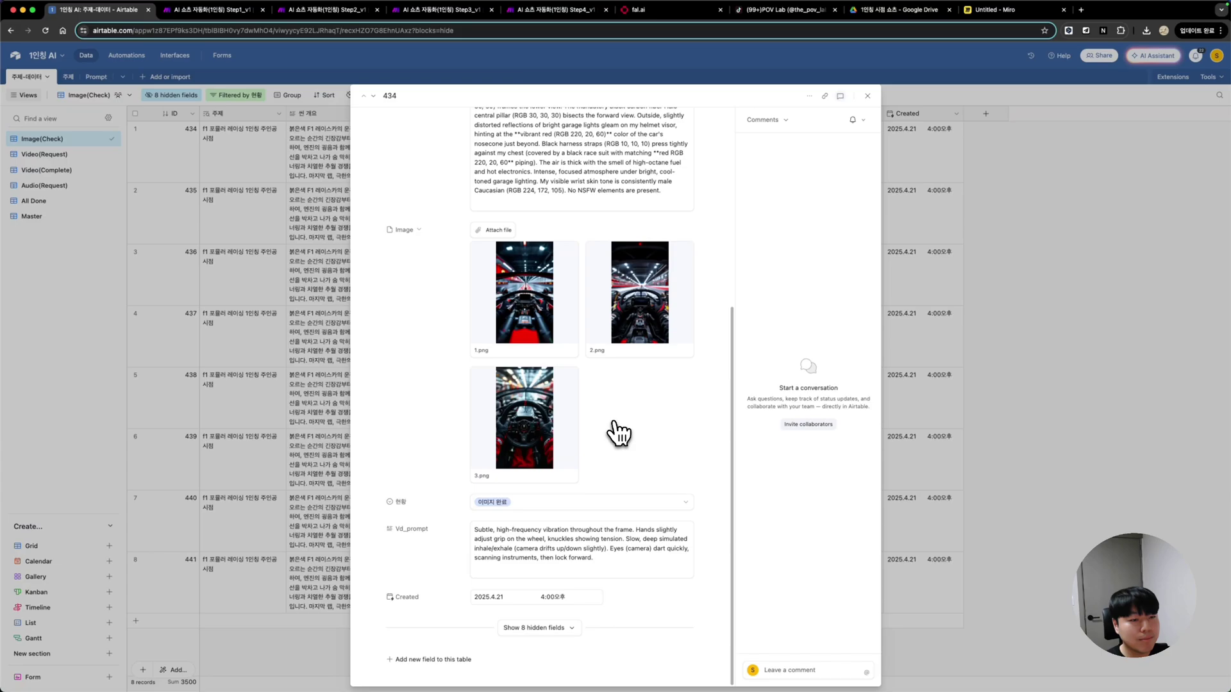
scroll(616, 432, up, 1)
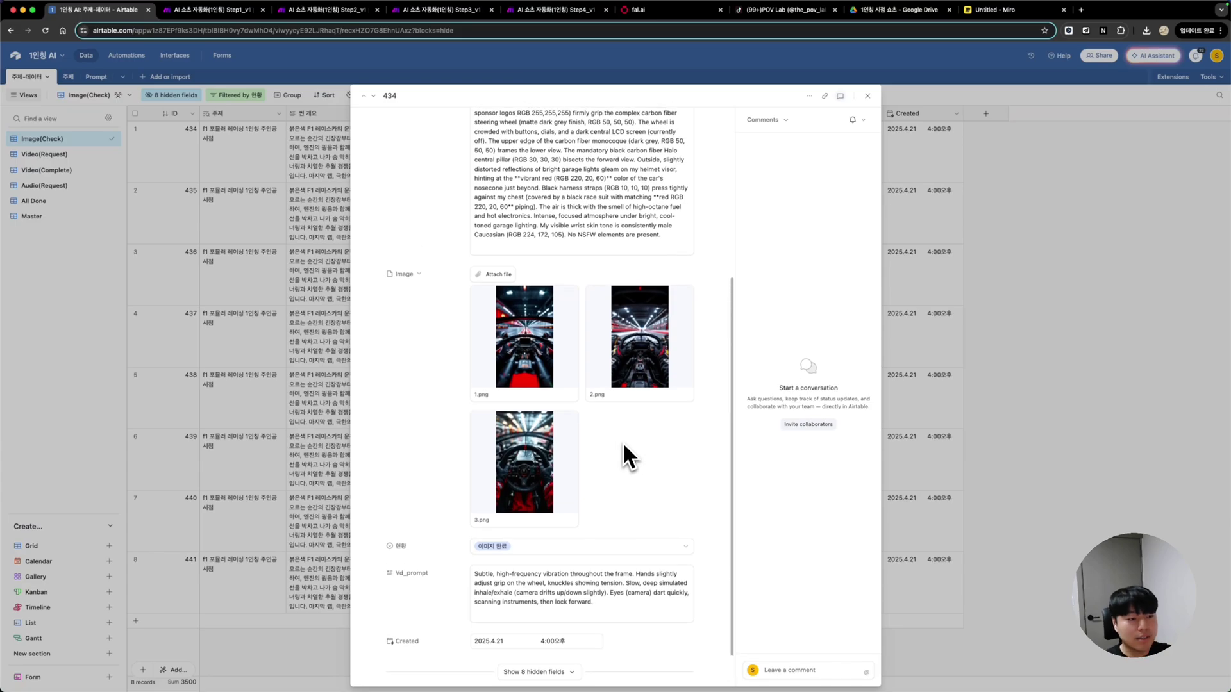
scroll(624, 437, up, 4)
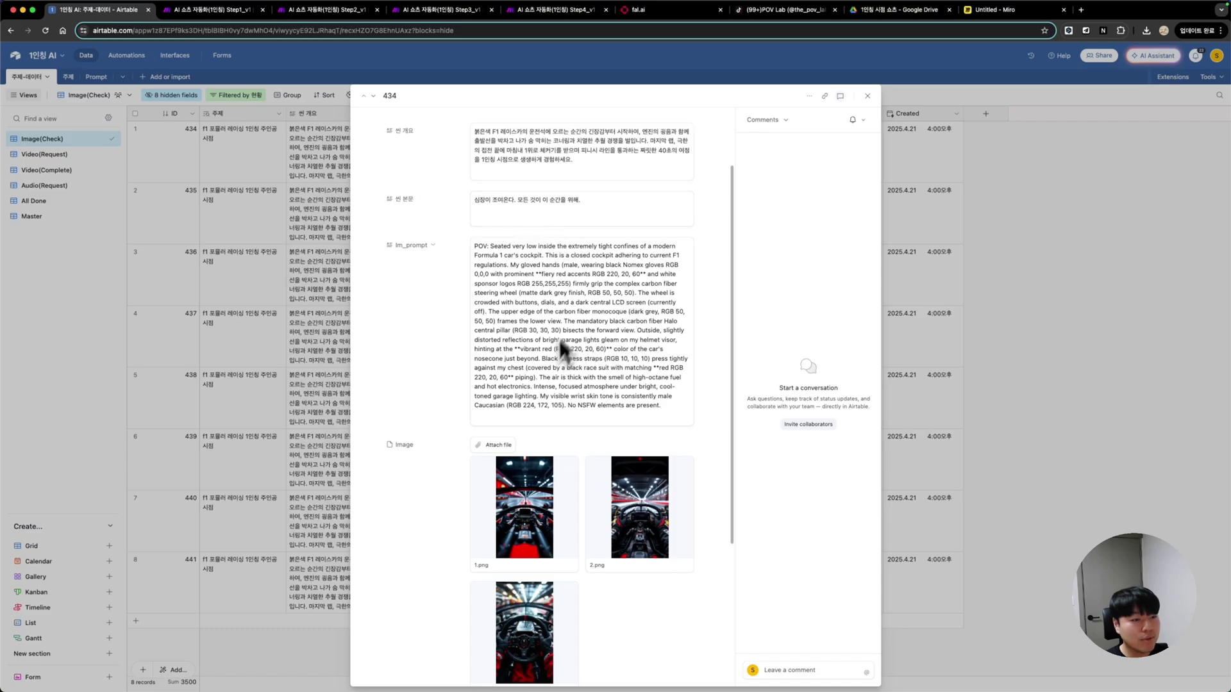
scroll(621, 313, down, 5)
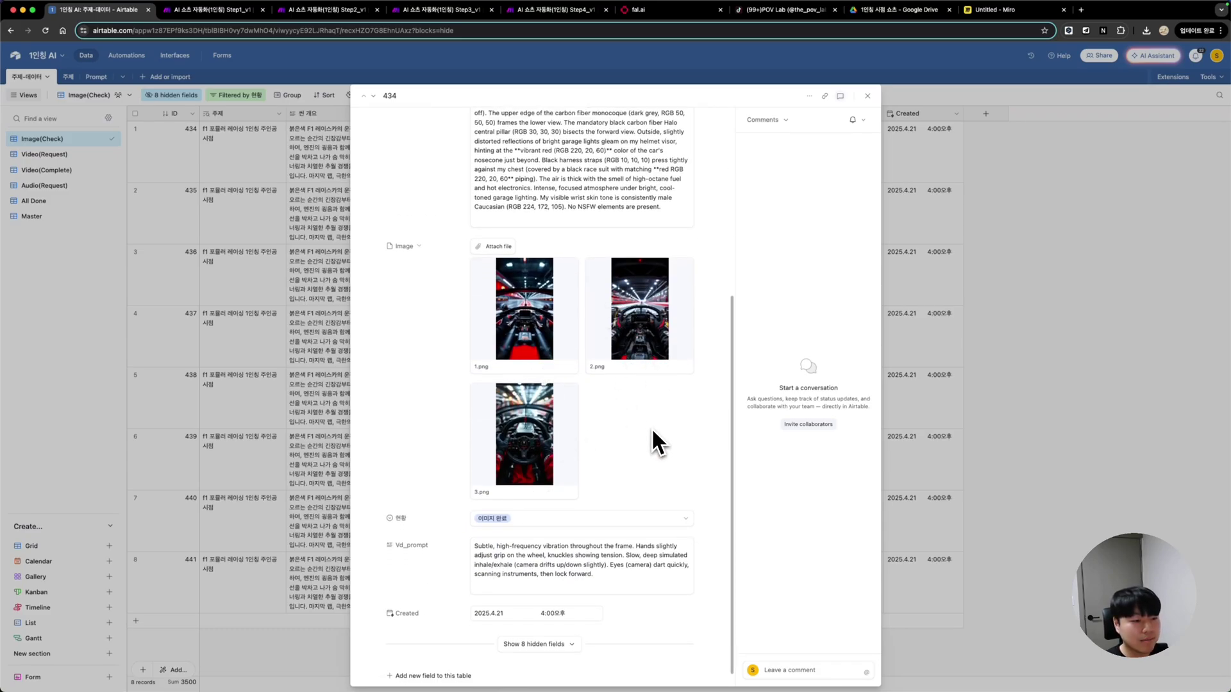
scroll(636, 424, up, 1)
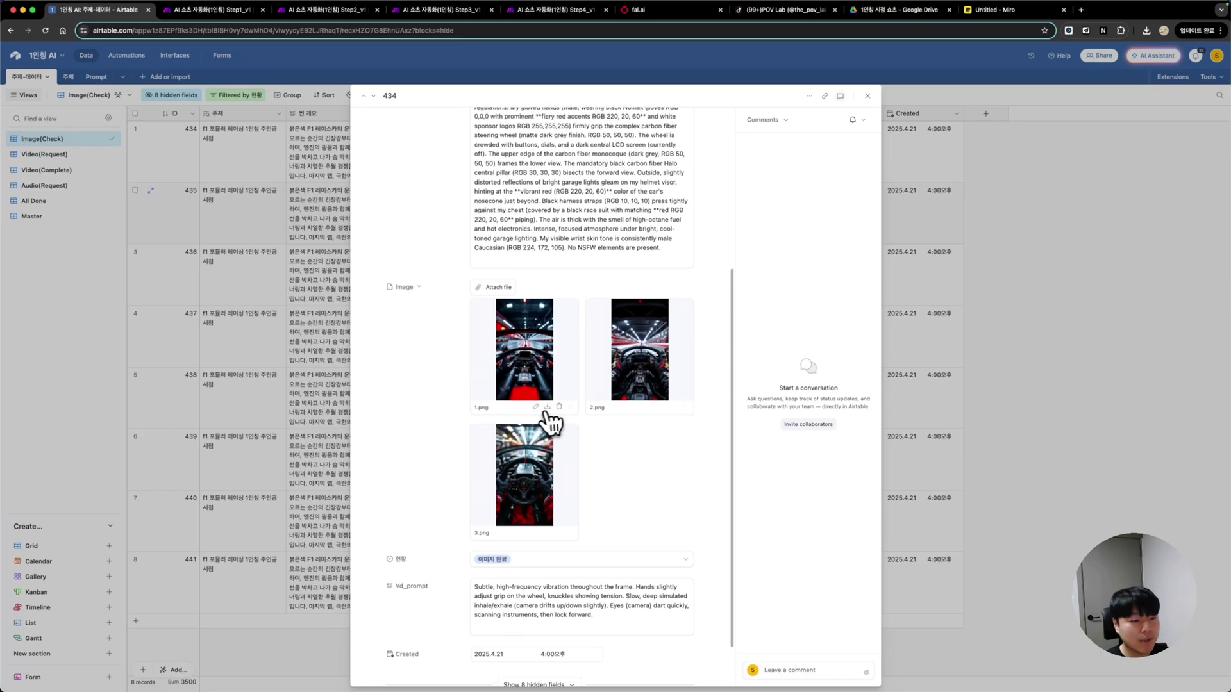
Delete 1.png and 2.png from record 434's Image field, set its 현황 to 비디오 요청, and close the record
click(559, 409)
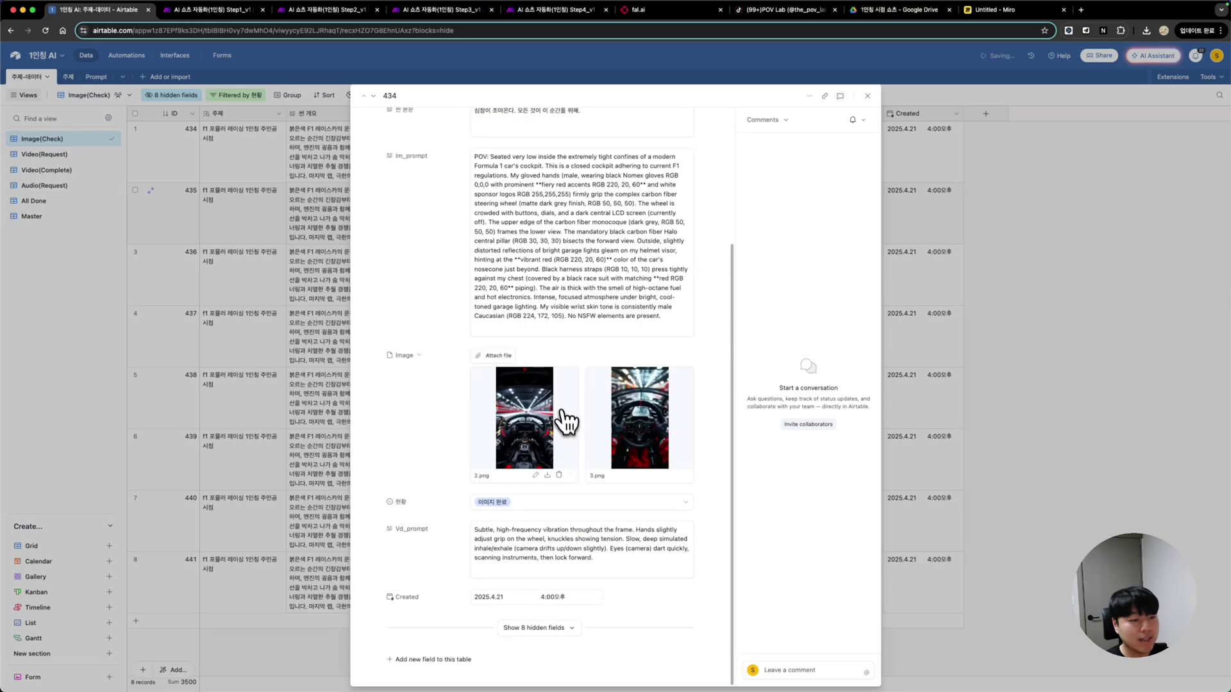
click(559, 477)
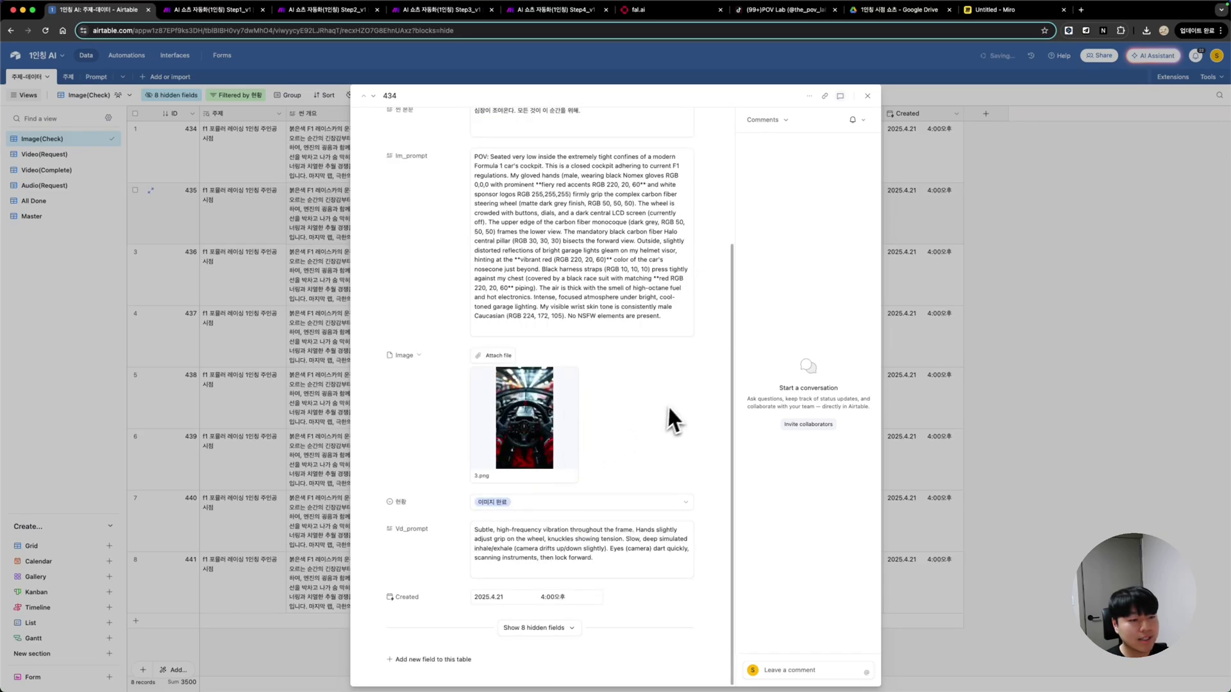
click(587, 508)
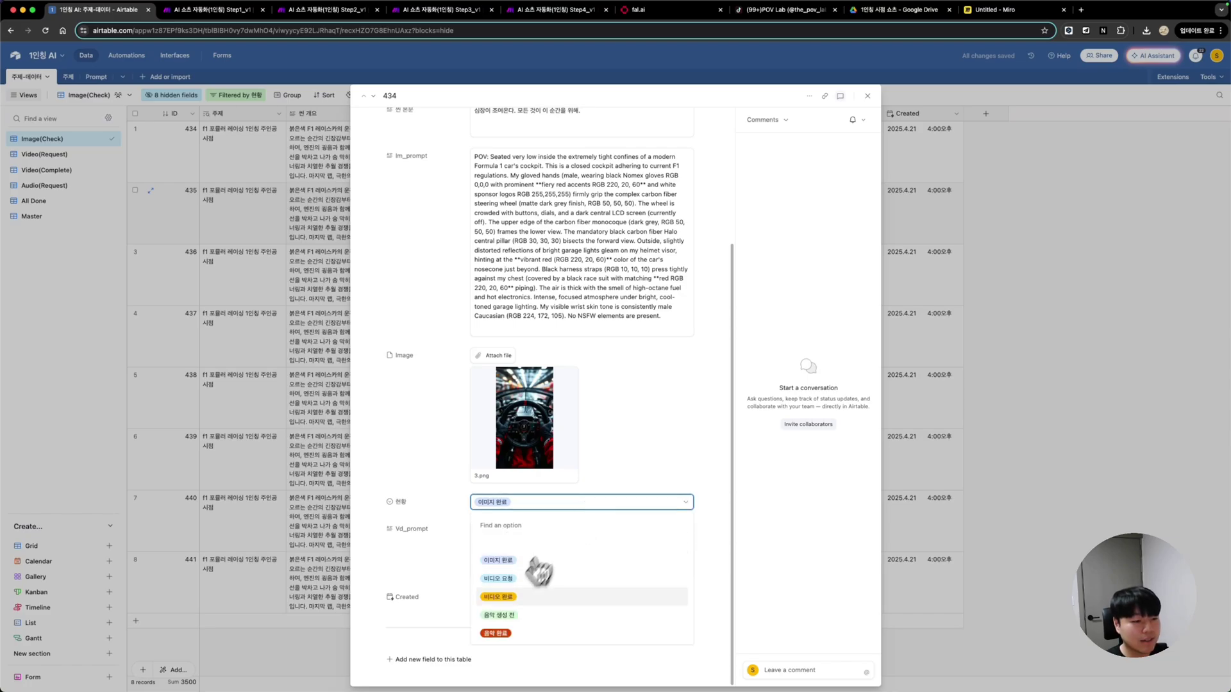
click(503, 580)
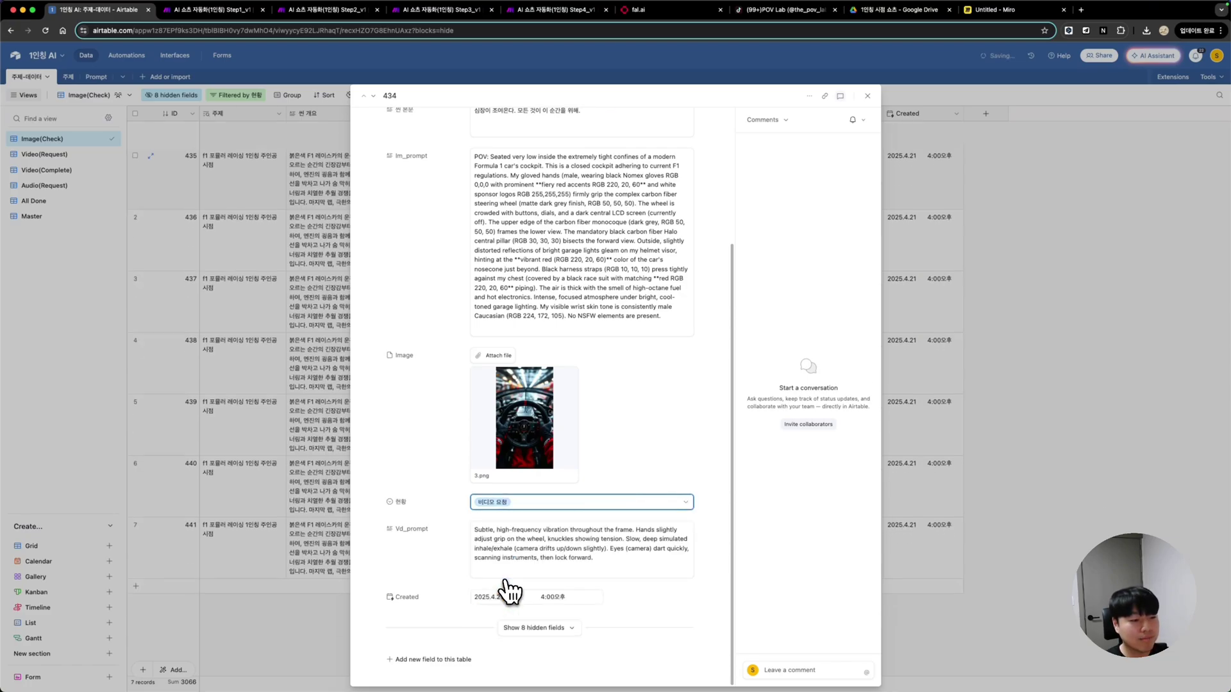
click(887, 176)
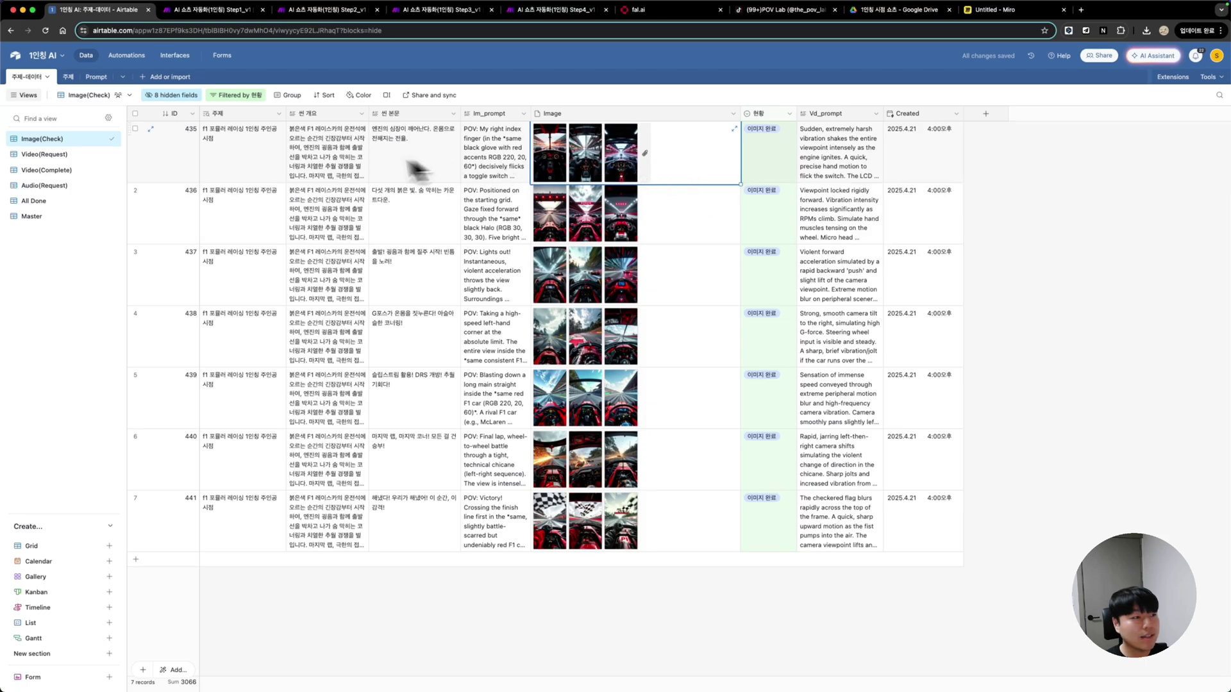
Switch to the Video(Request) view and review which fields it shows and hides
click(55, 157)
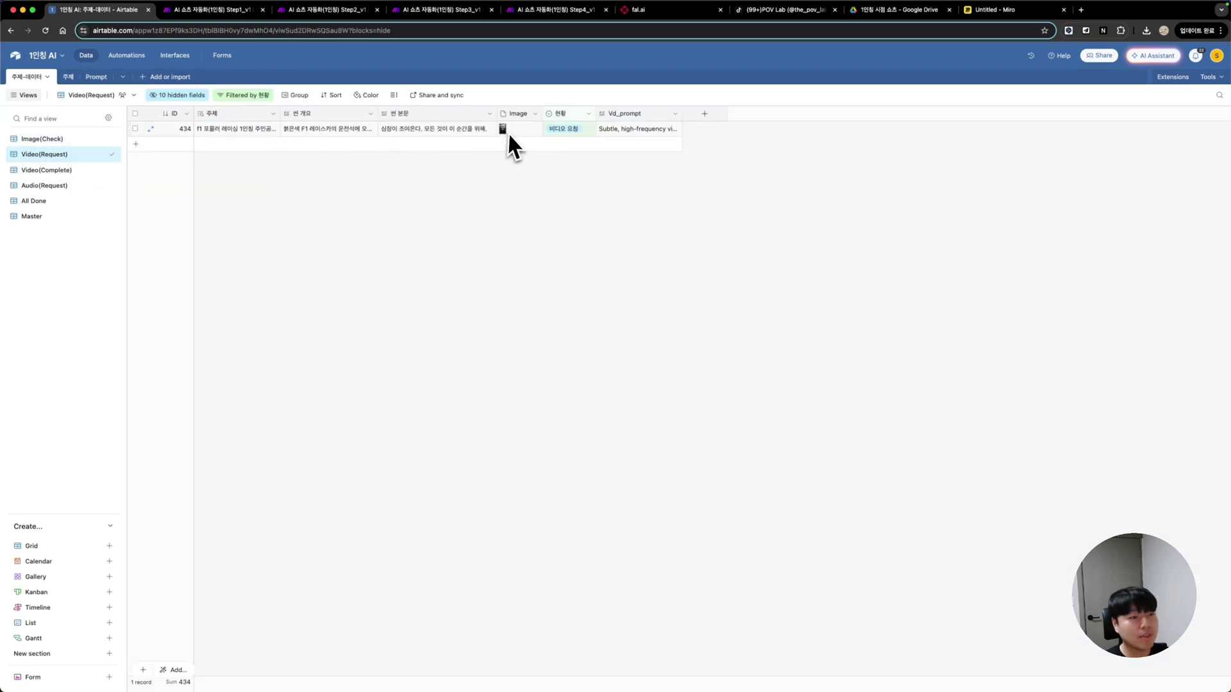
click(181, 97)
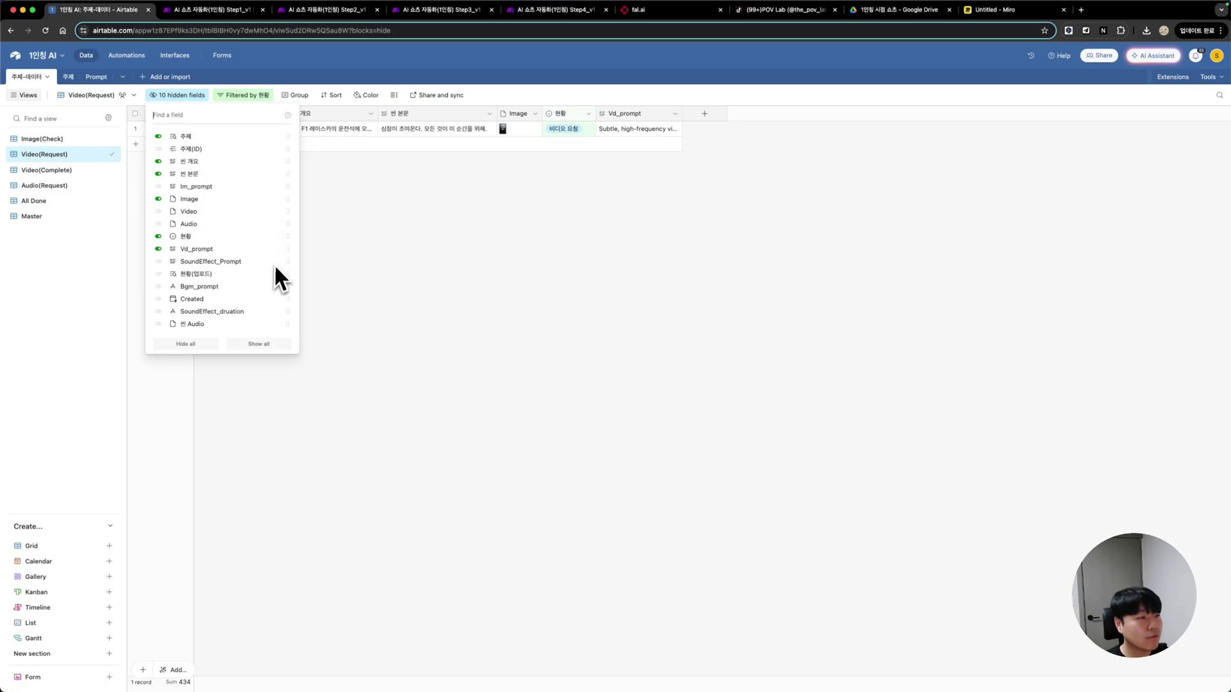
click(460, 218)
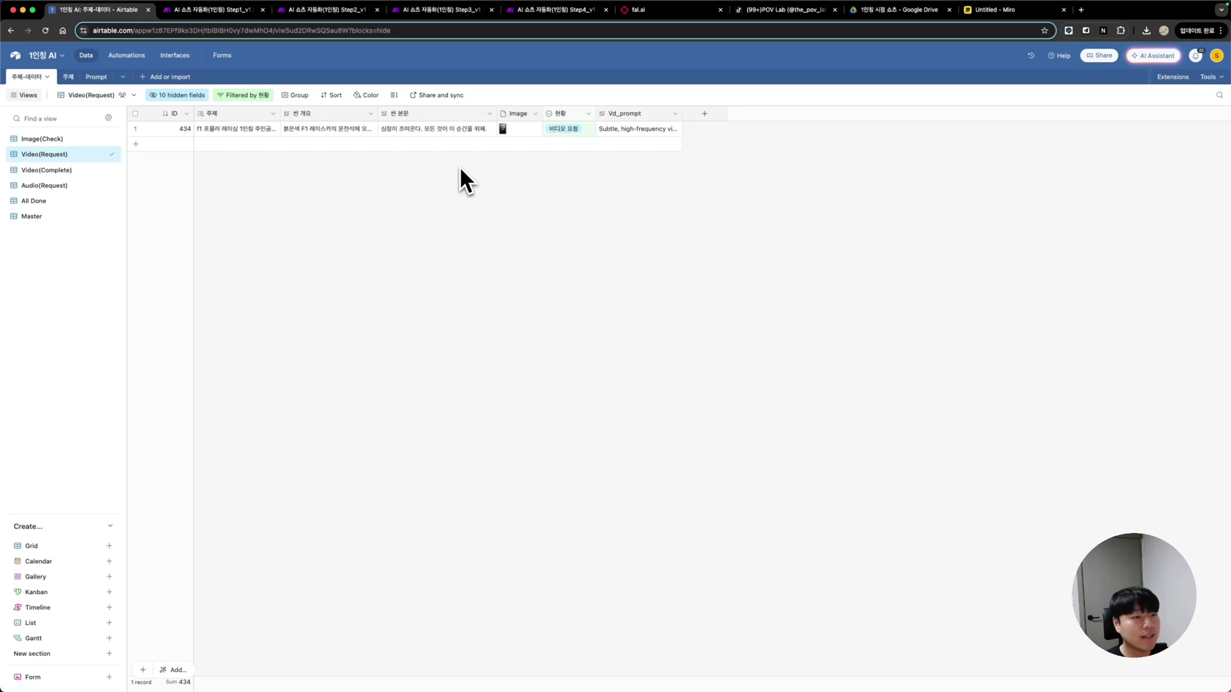
Set record 434's 현황 to 비디오 완료 and check the record in the Video(Complete) view
click(565, 132)
click(566, 134)
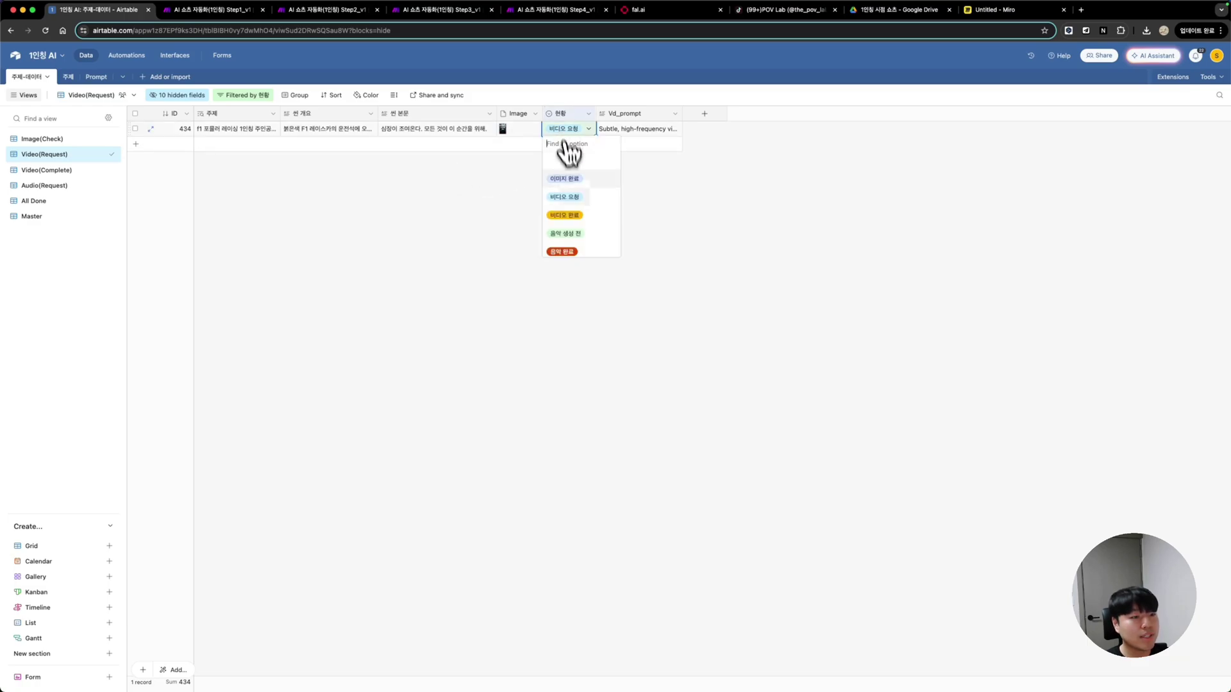
click(573, 215)
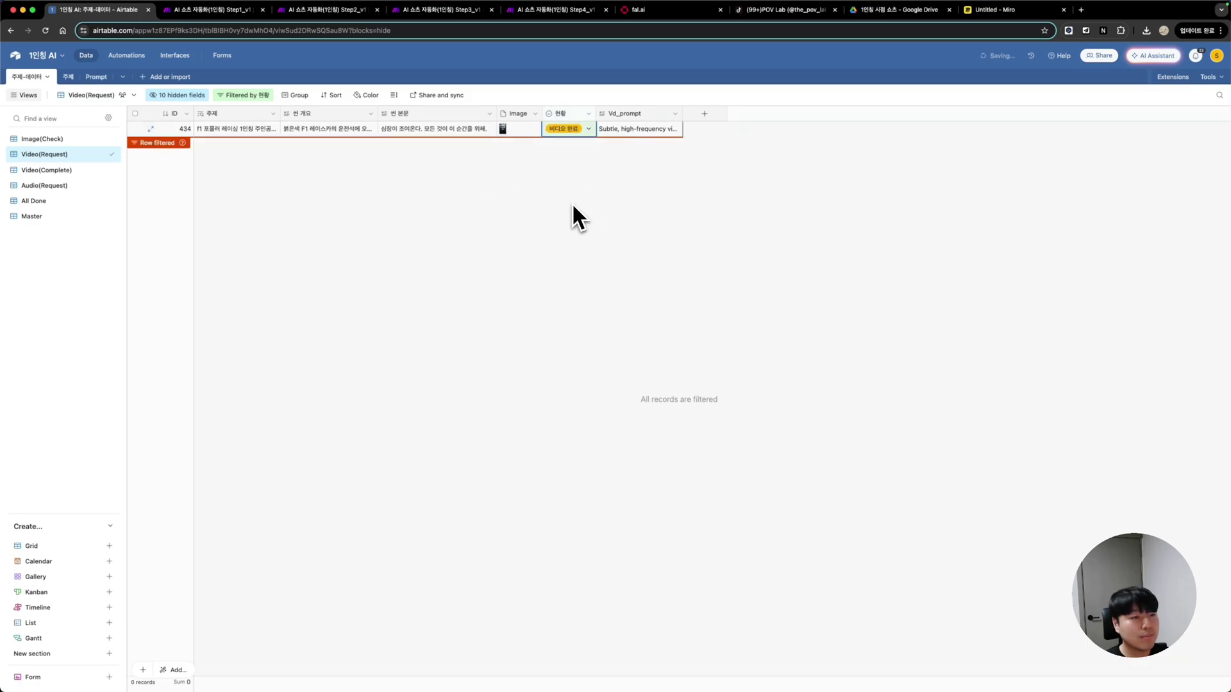
click(51, 169)
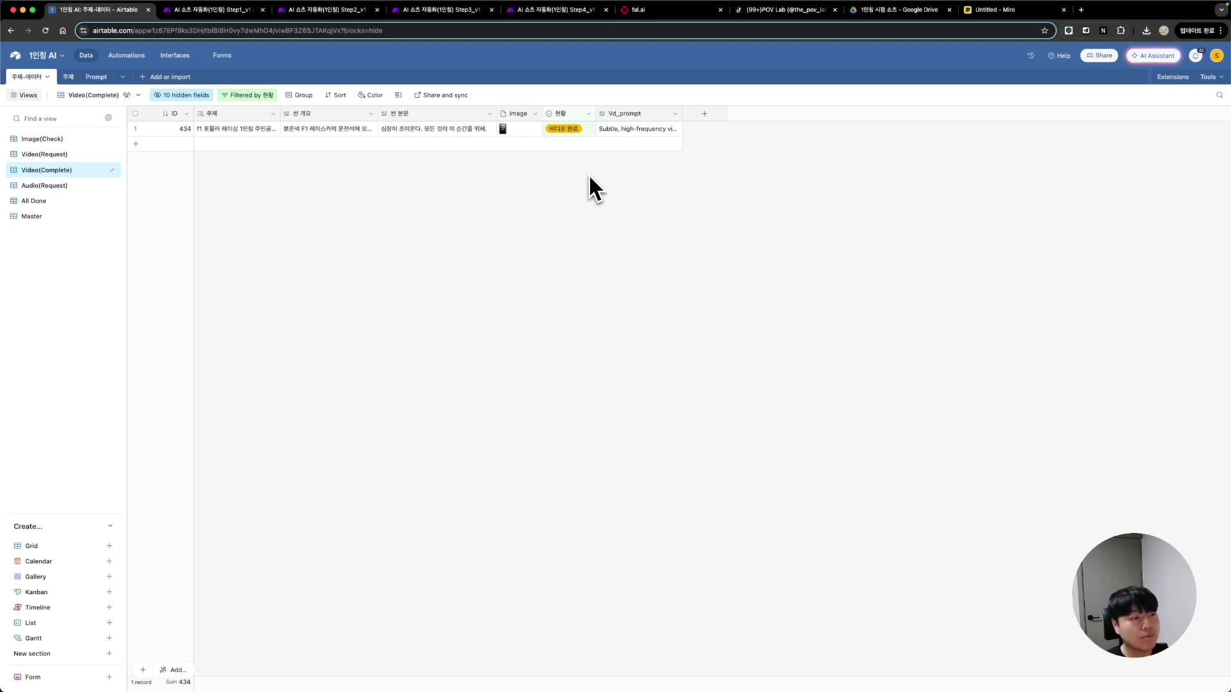
Set record 434's 현황 to 음악 생성 전 and open the Audio(Request) view
double_click(574, 133)
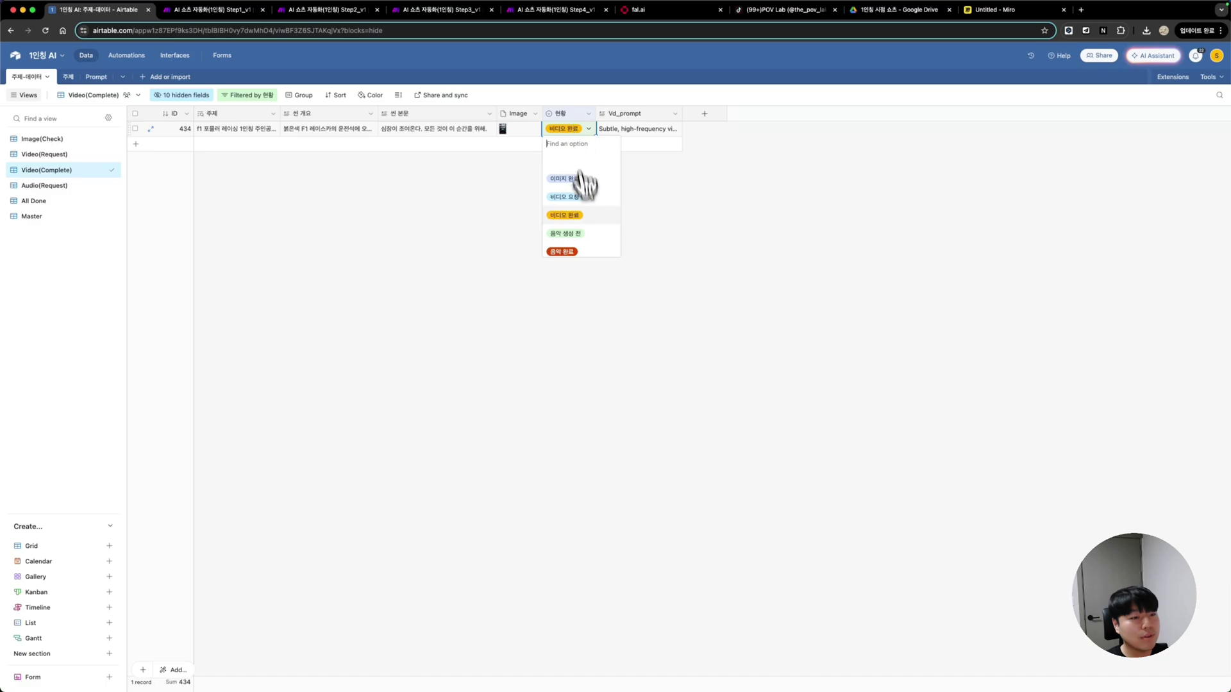
click(581, 233)
click(61, 185)
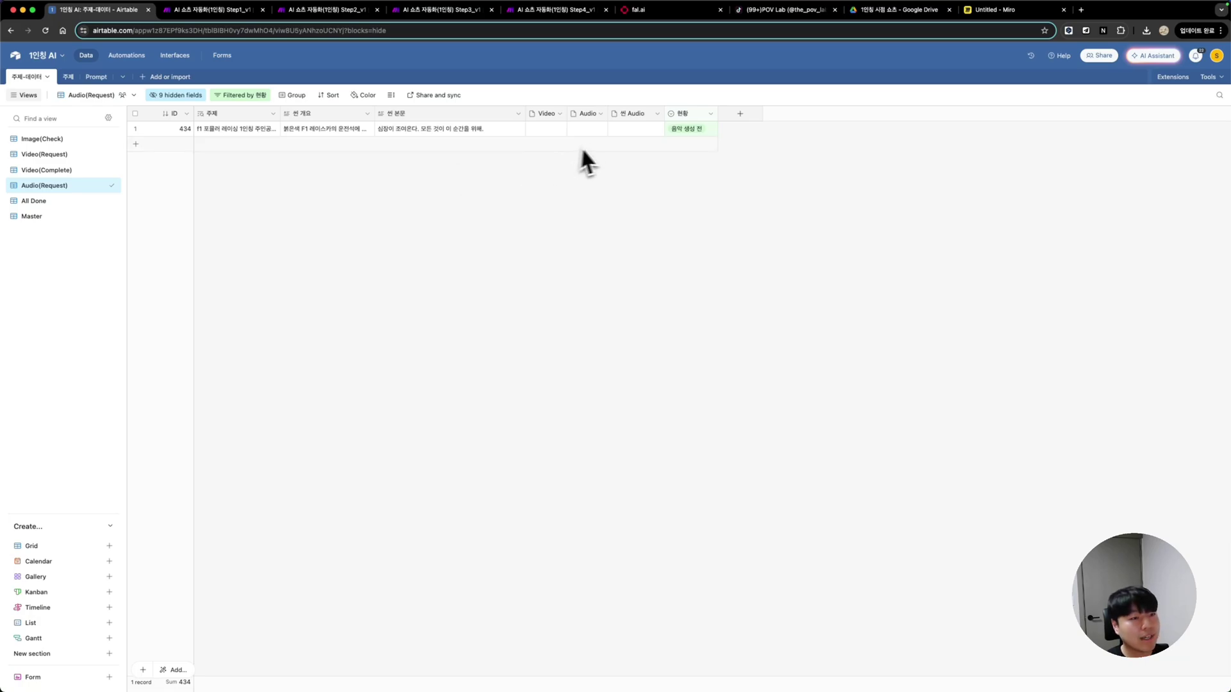
Set record 434's 현황 to 음악 완료 and check the record and filter conditions in the All Done view
click(694, 132)
click(695, 134)
click(685, 244)
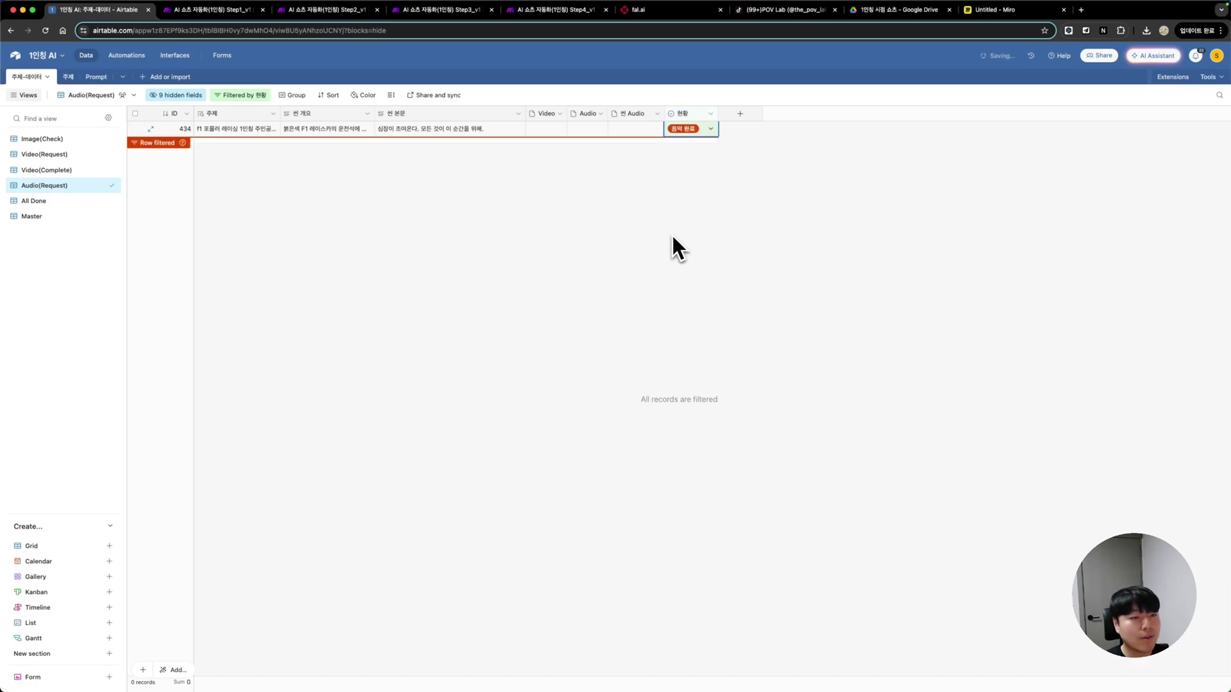
click(38, 201)
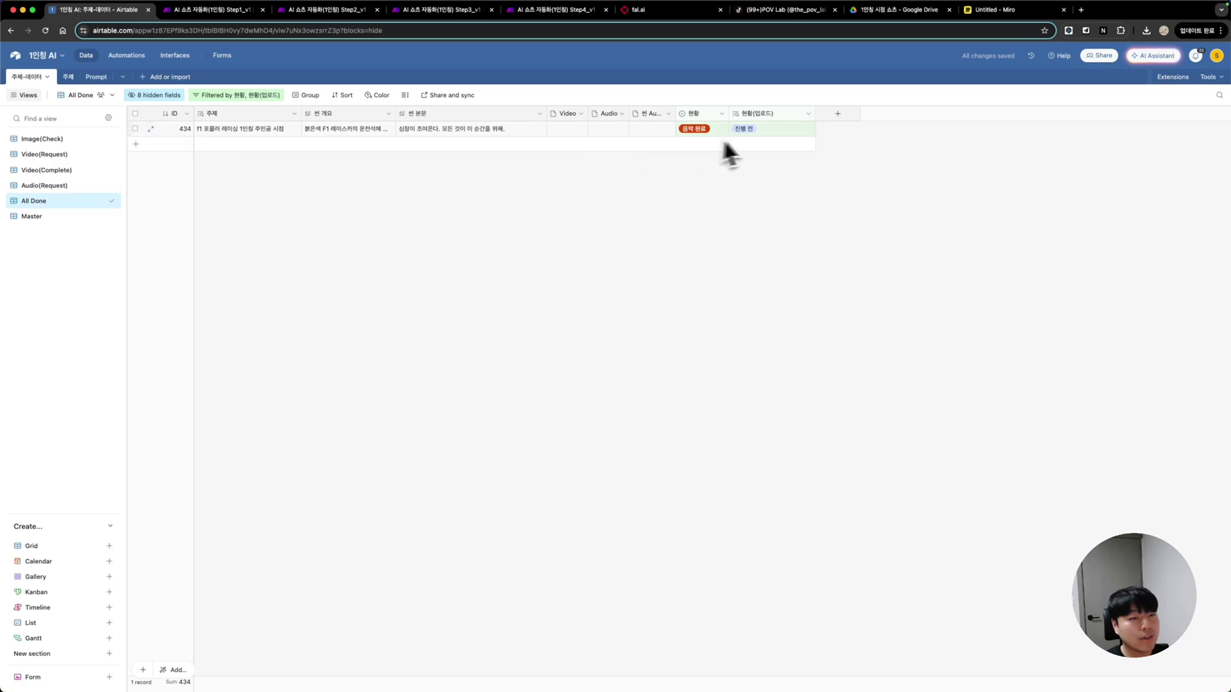
click(249, 96)
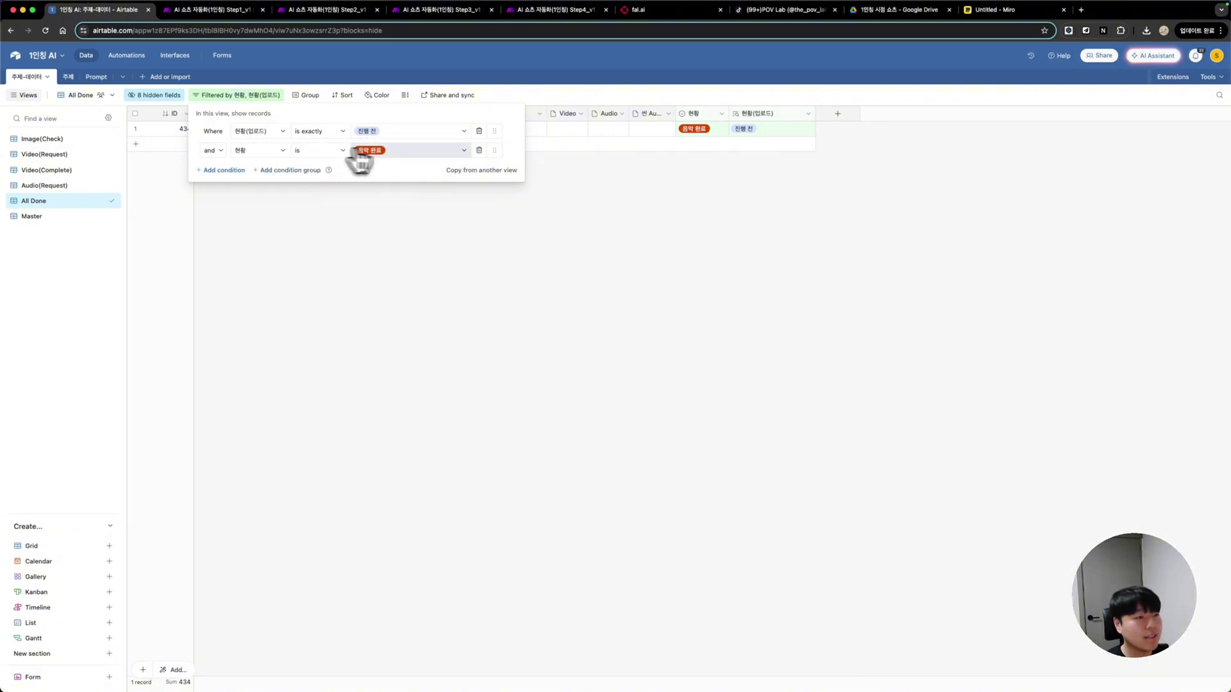
click(688, 211)
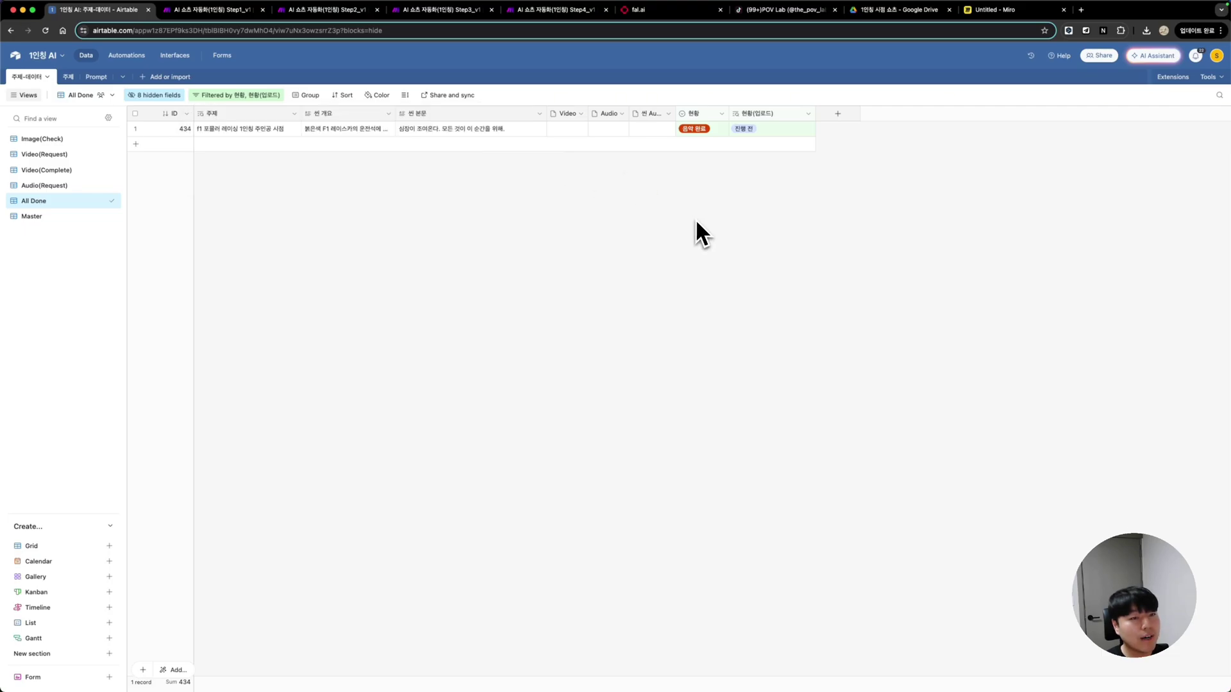
Review the 현황 filter conditions of the Image(Check) and Video(Request) views
click(45, 139)
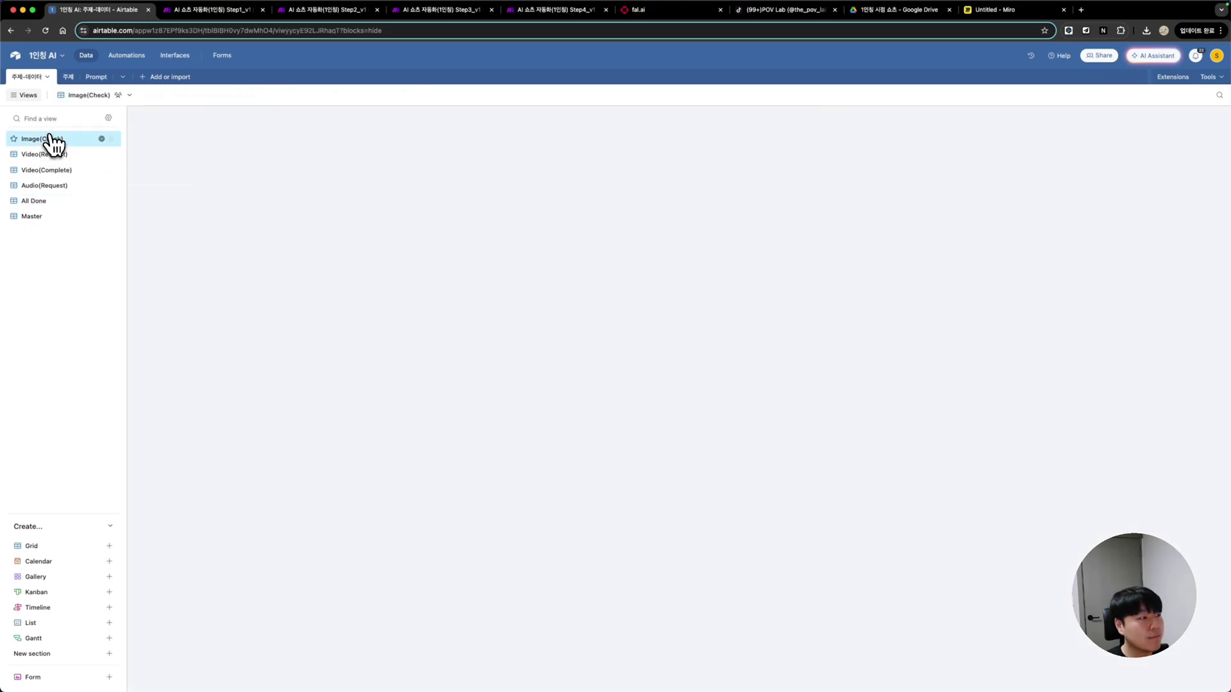
click(247, 97)
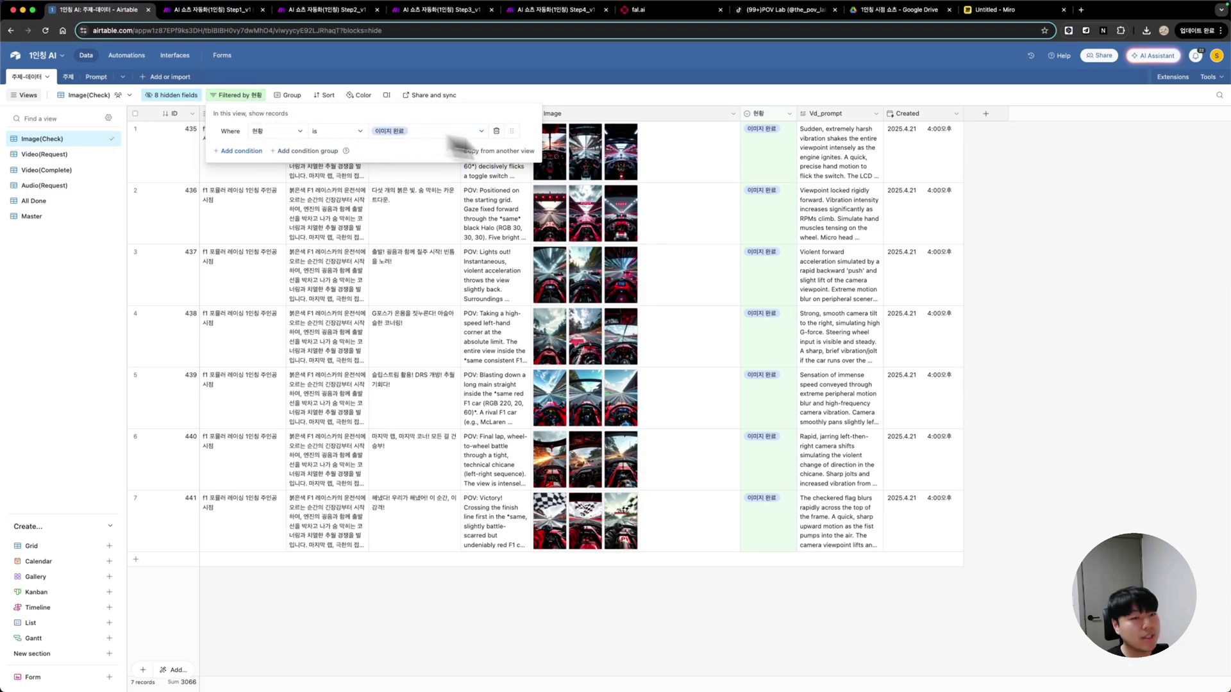
click(500, 227)
click(56, 155)
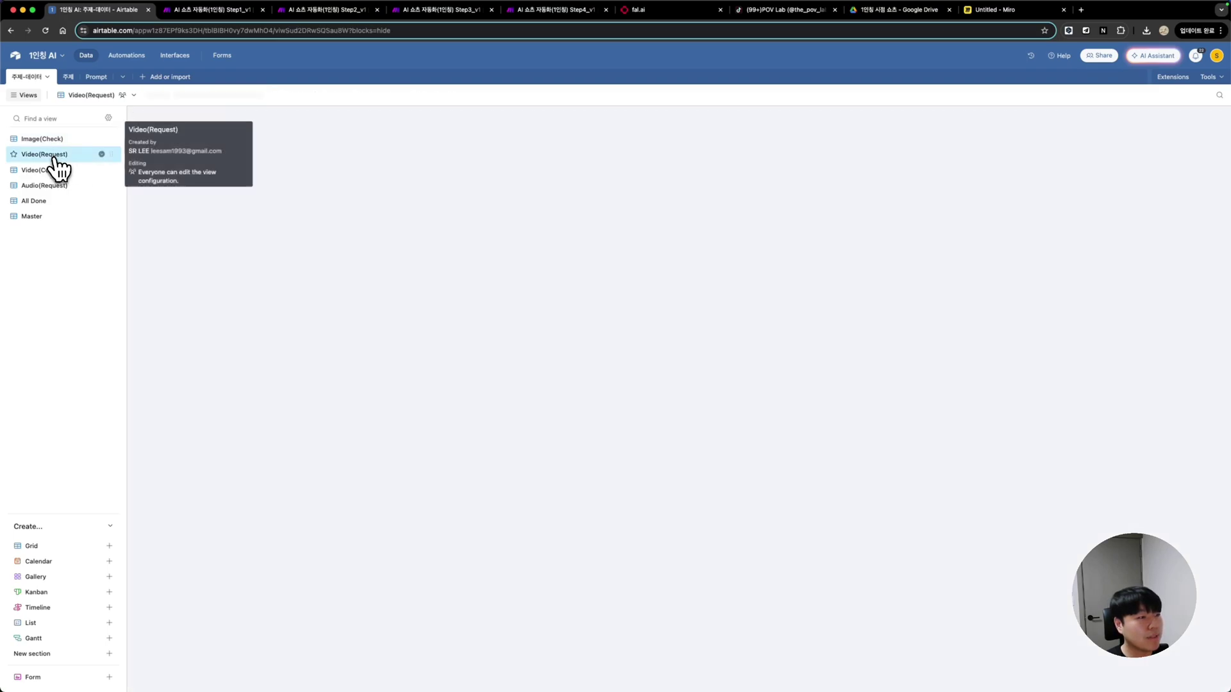
click(250, 96)
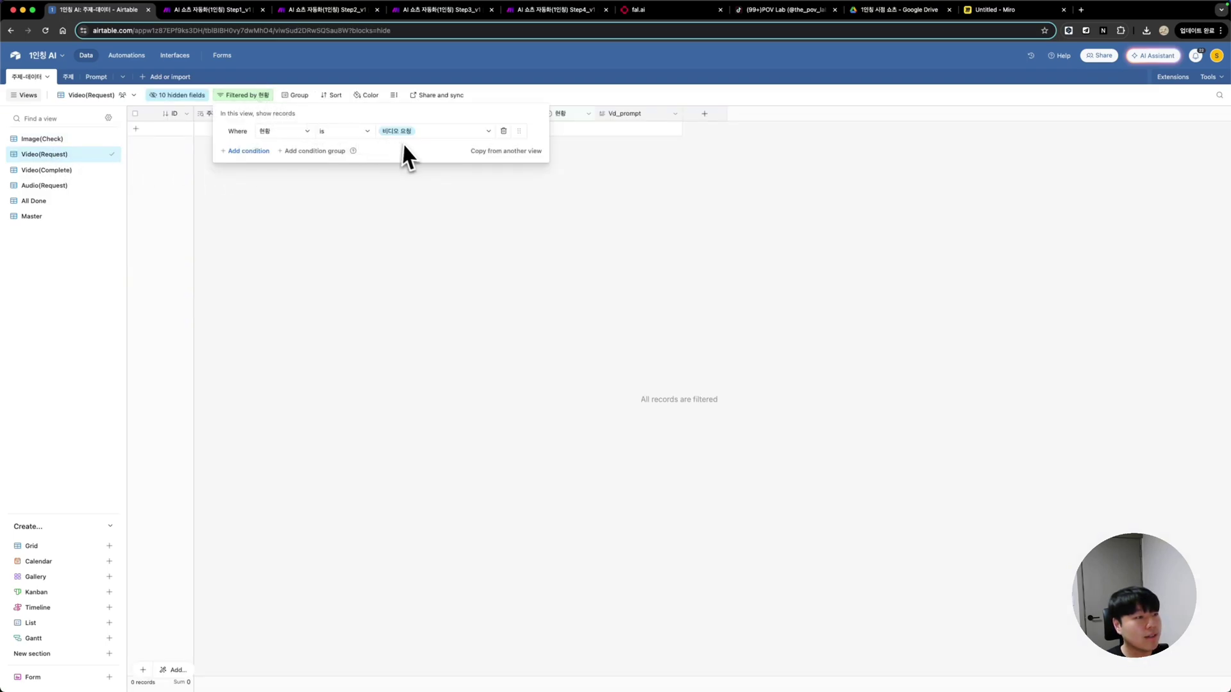
click(380, 184)
Review the 현황 filter conditions of the Video(Complete) and Audio(Request) views
click(45, 170)
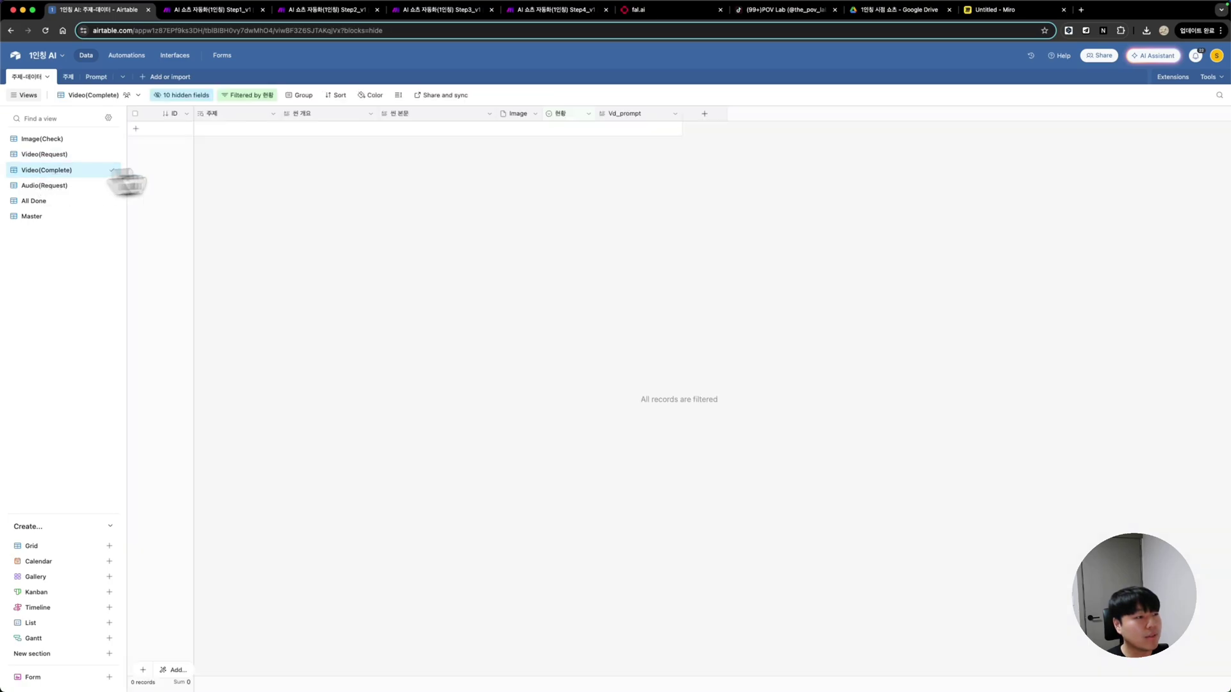
click(262, 96)
click(400, 180)
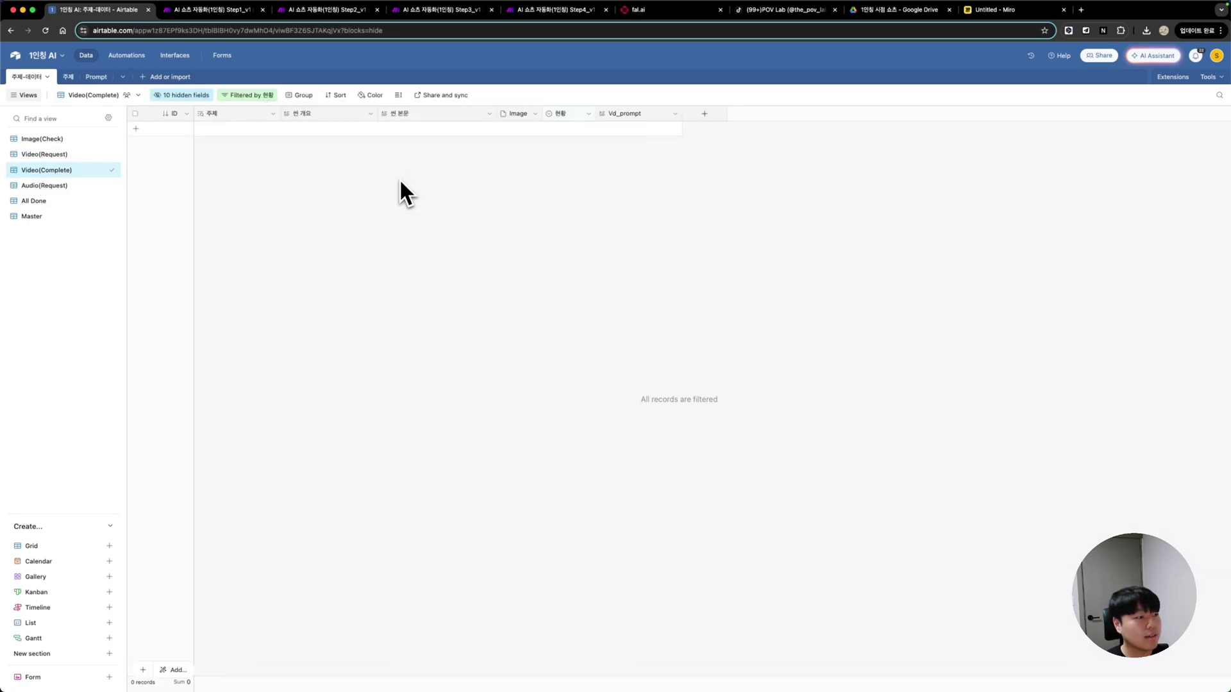
click(76, 186)
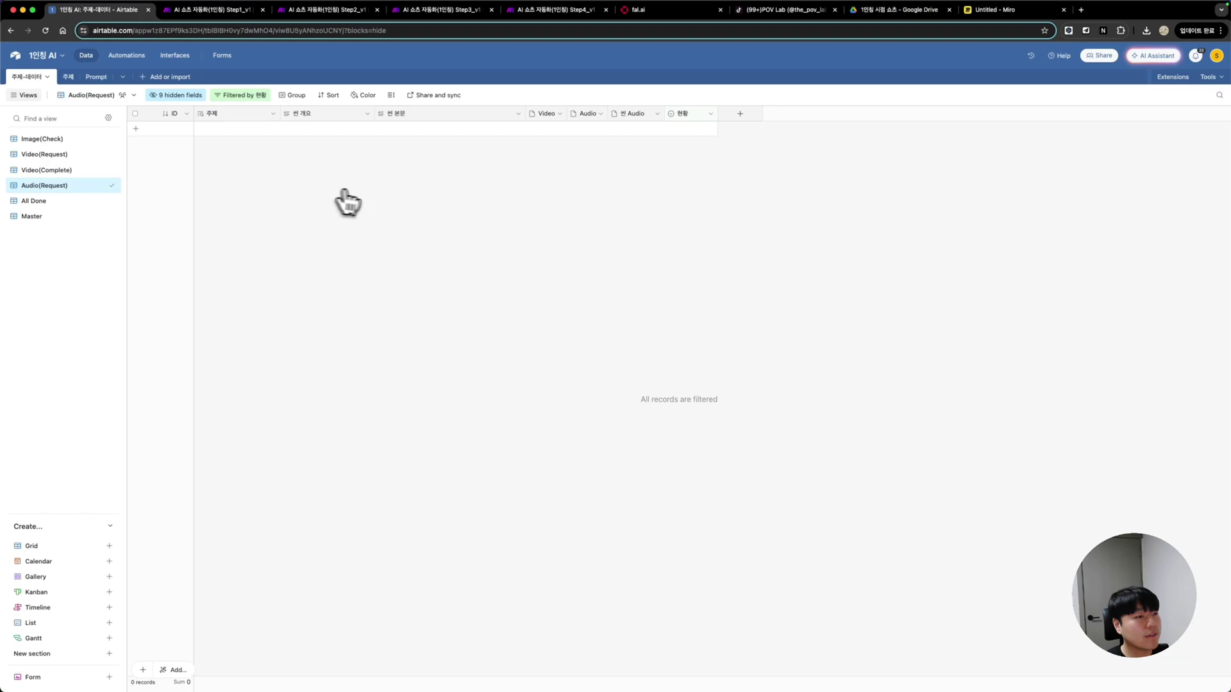
click(256, 96)
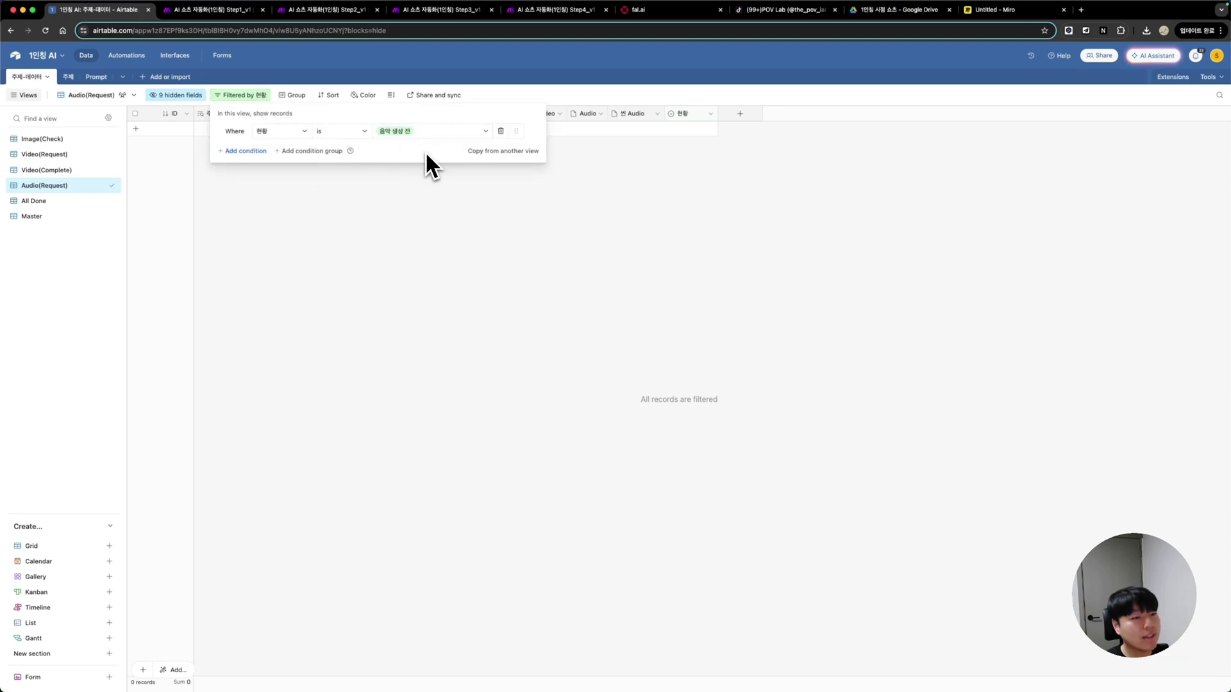
click(478, 192)
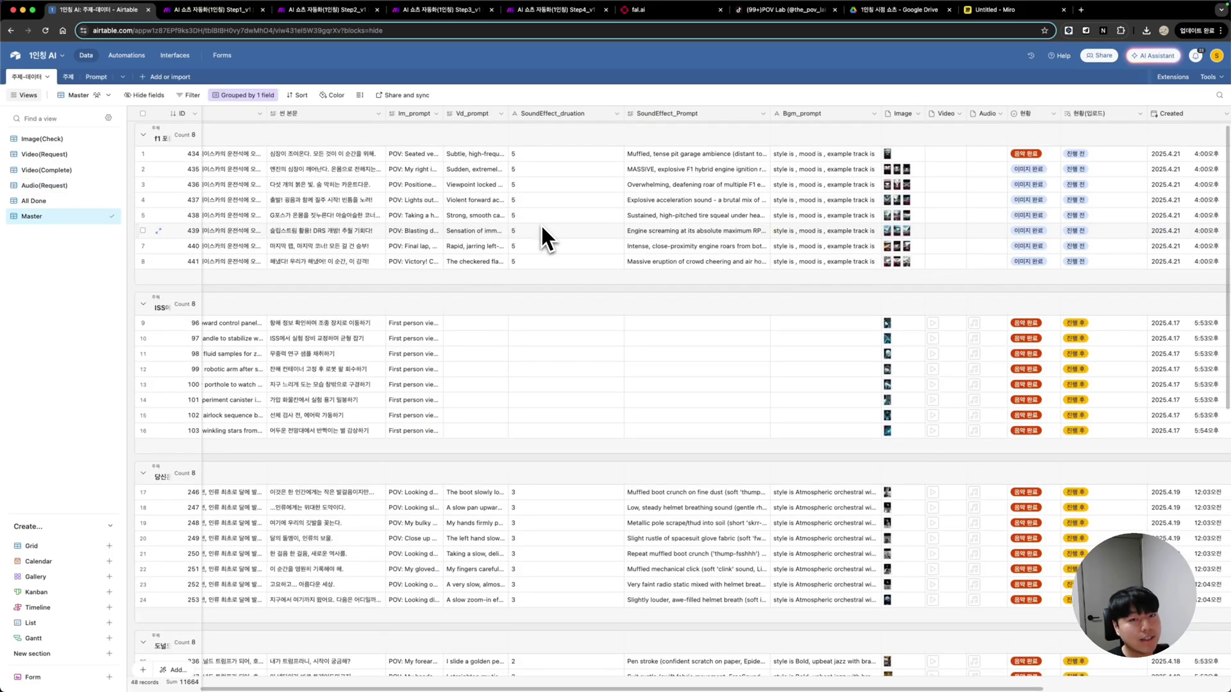
Widen the bgm_prompt column in the 주제 table and compare the table's fields with the 주제-데이터 Master view
click(68, 76)
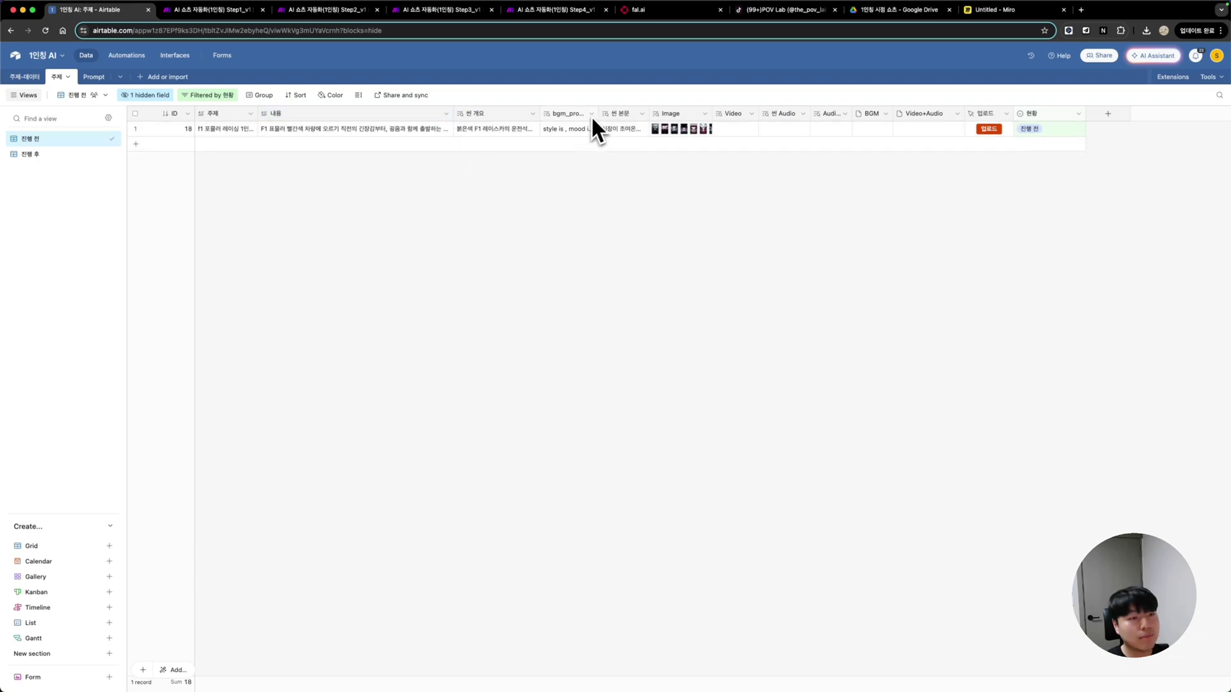
drag(599, 113, 621, 113)
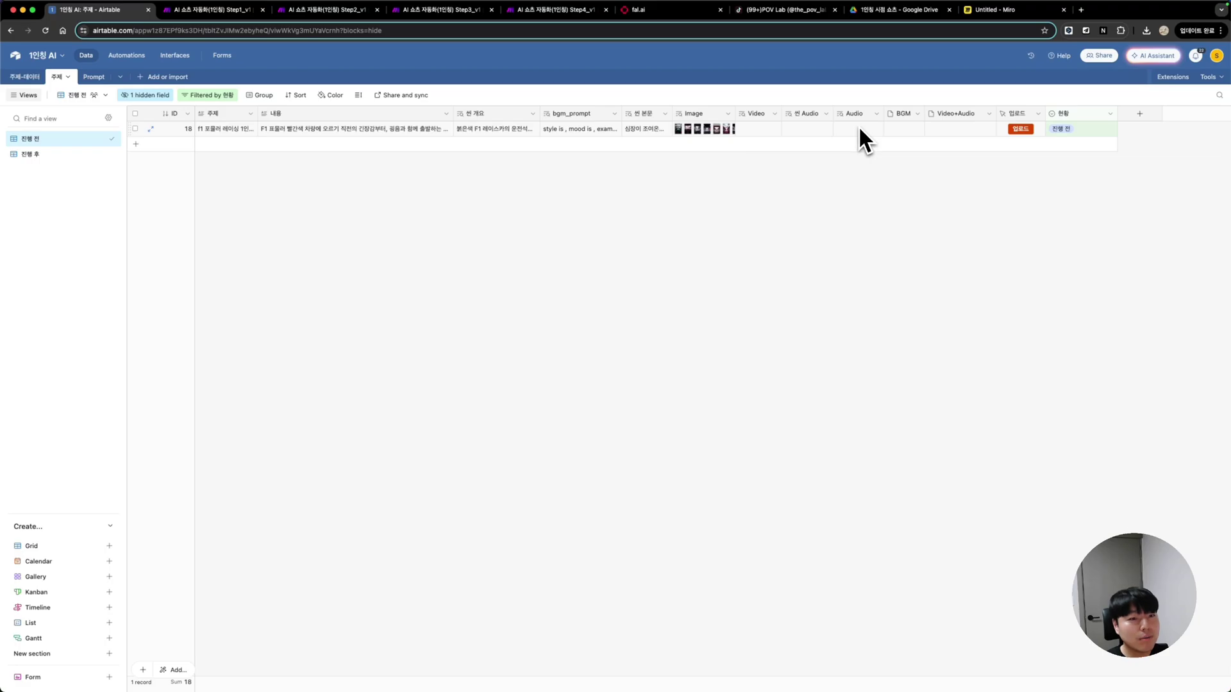
click(23, 79)
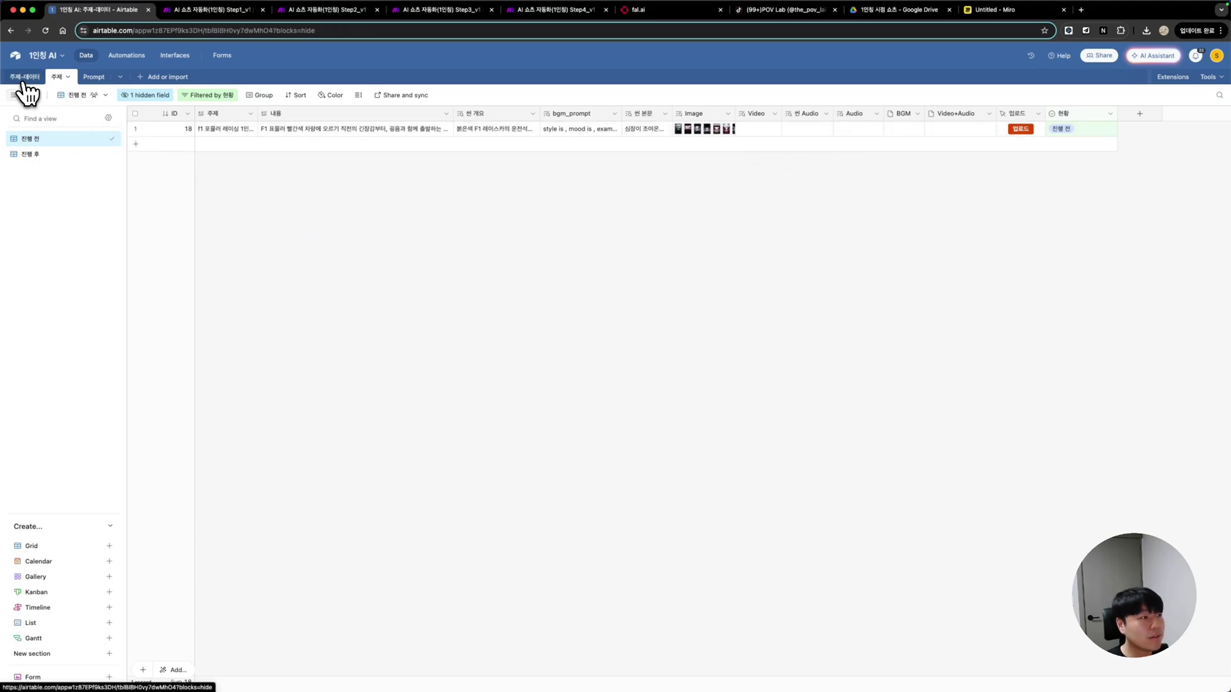
scroll(749, 179, right, 5)
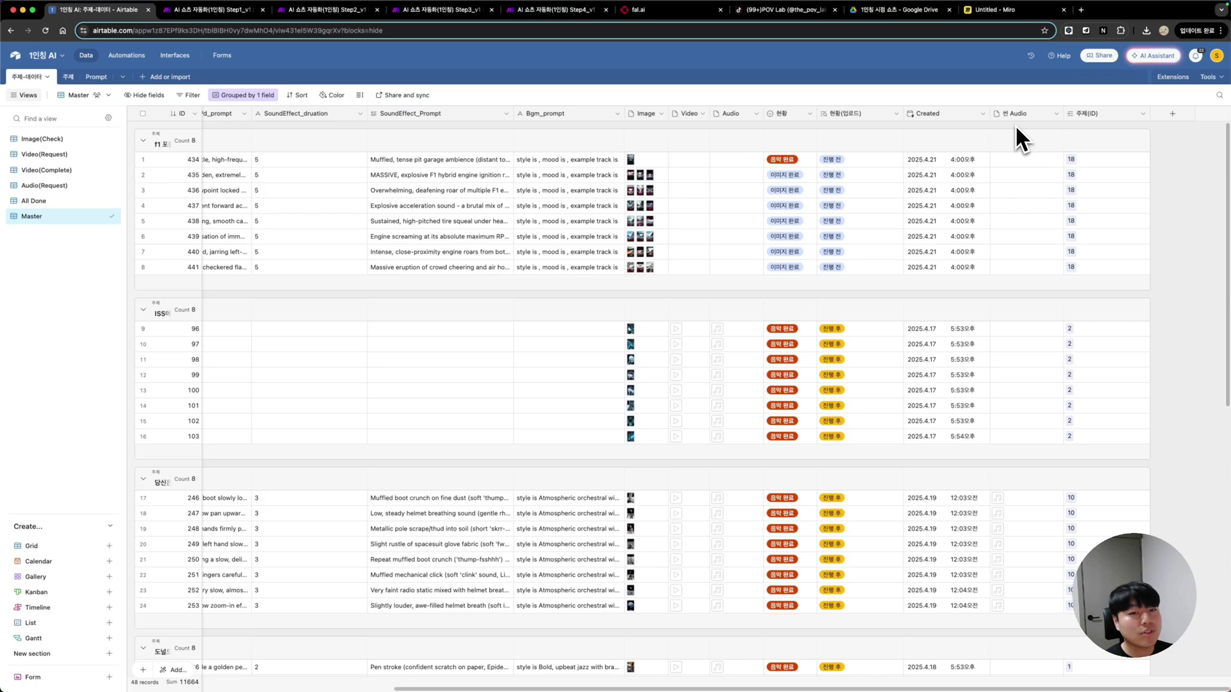
click(68, 77)
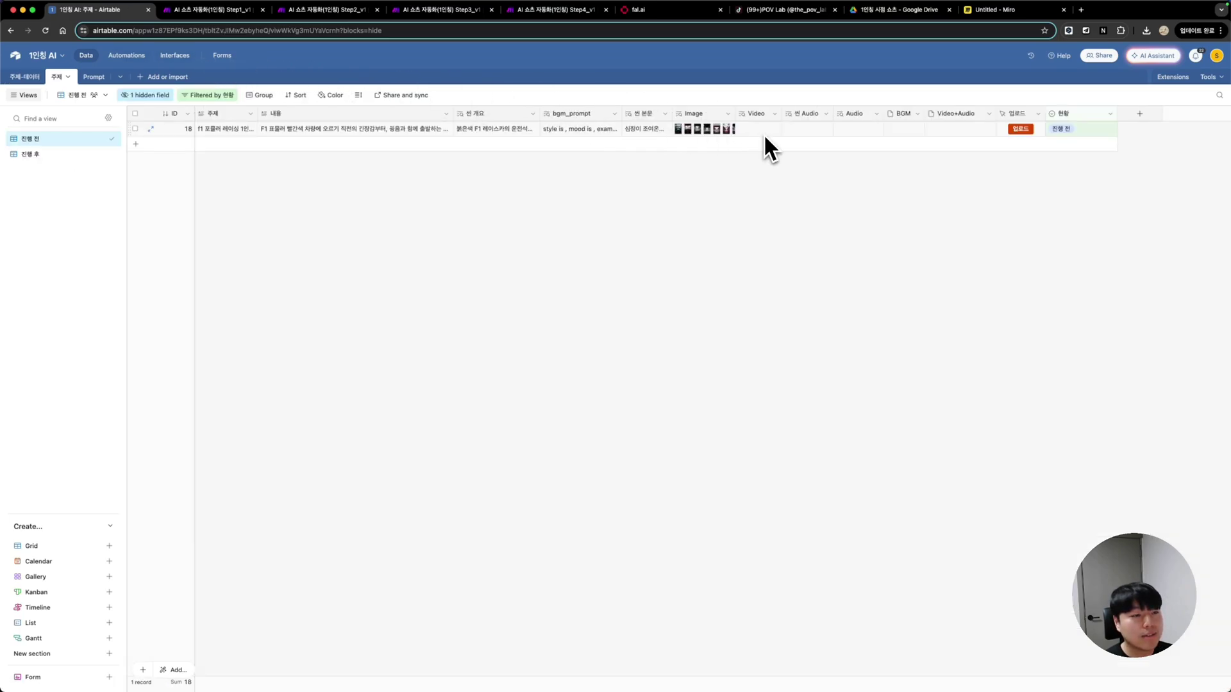
Check the 진행 전 view's filter, unhide its 데이터 번호 field, and widen that column to fit all linked records
click(214, 103)
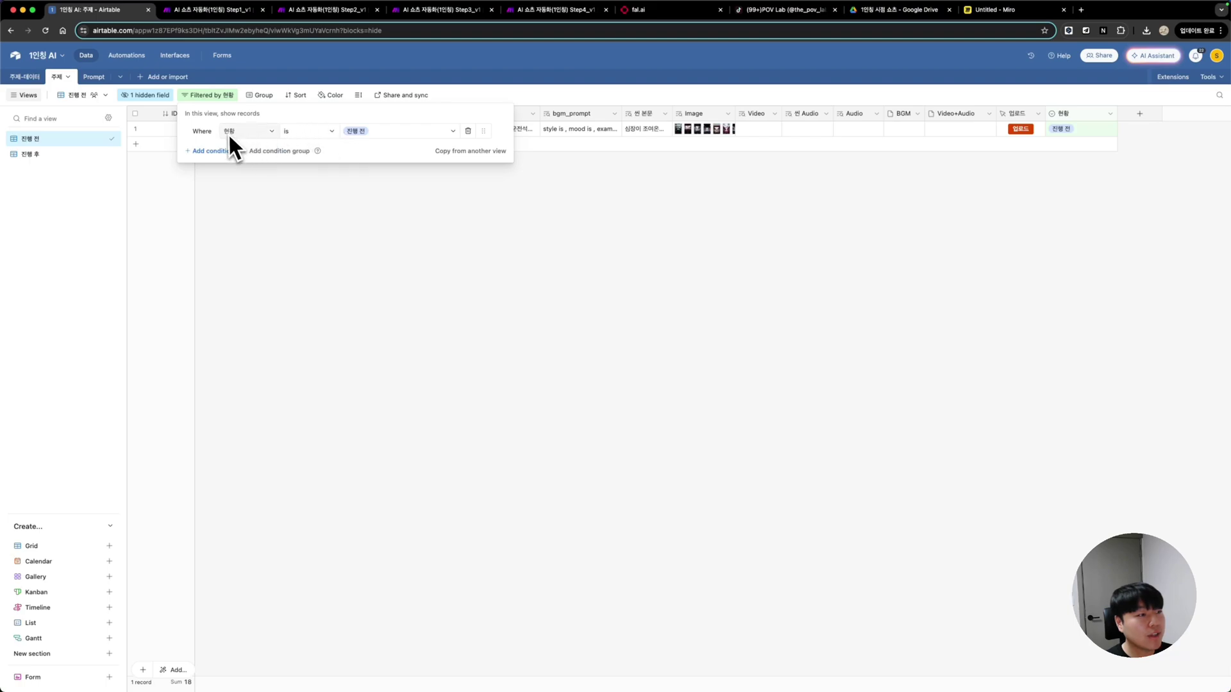
click(149, 96)
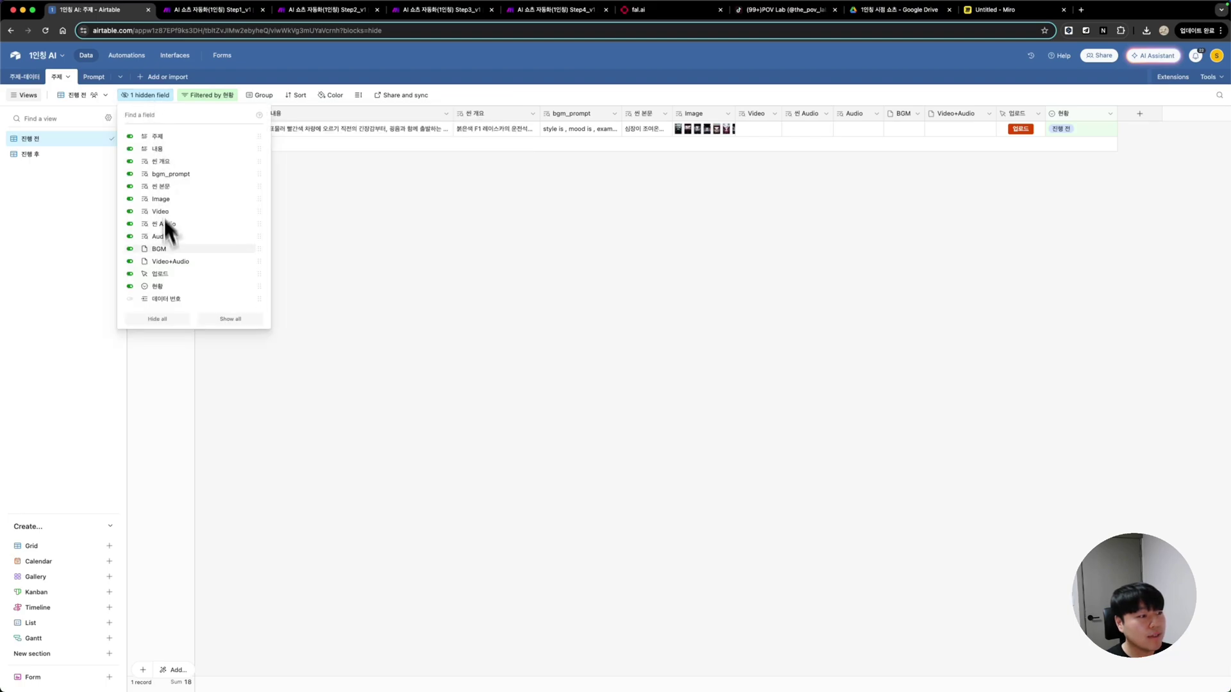
click(131, 300)
click(574, 199)
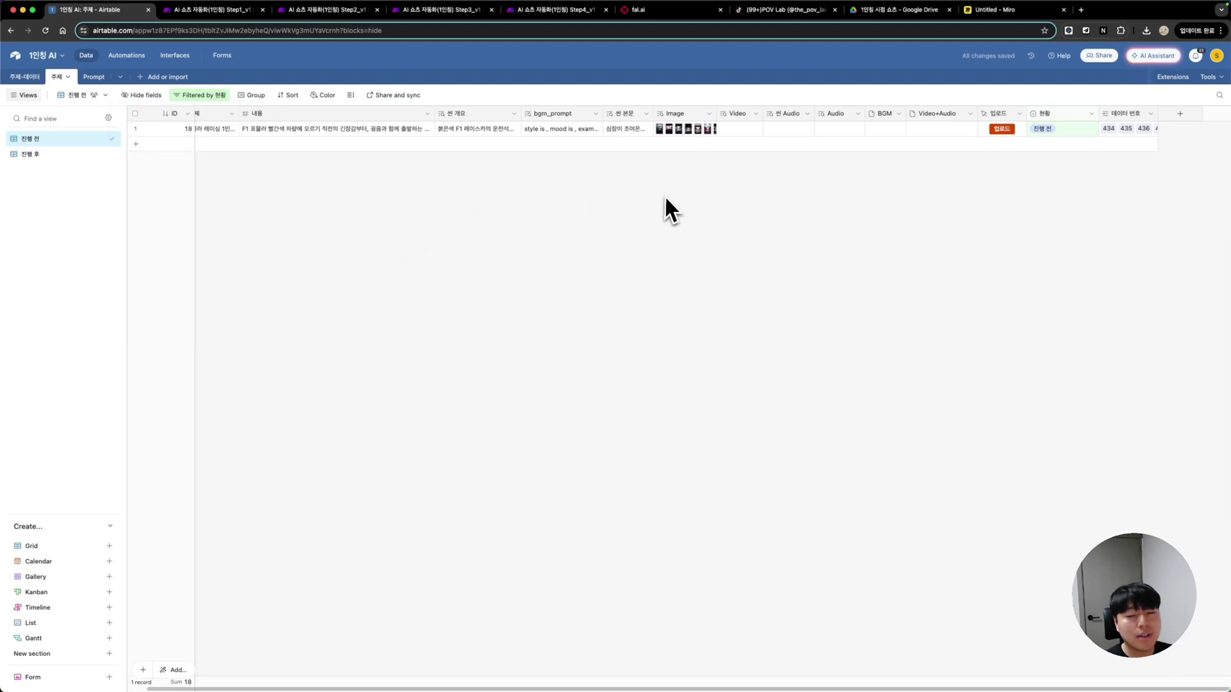
drag(1158, 114, 1229, 116)
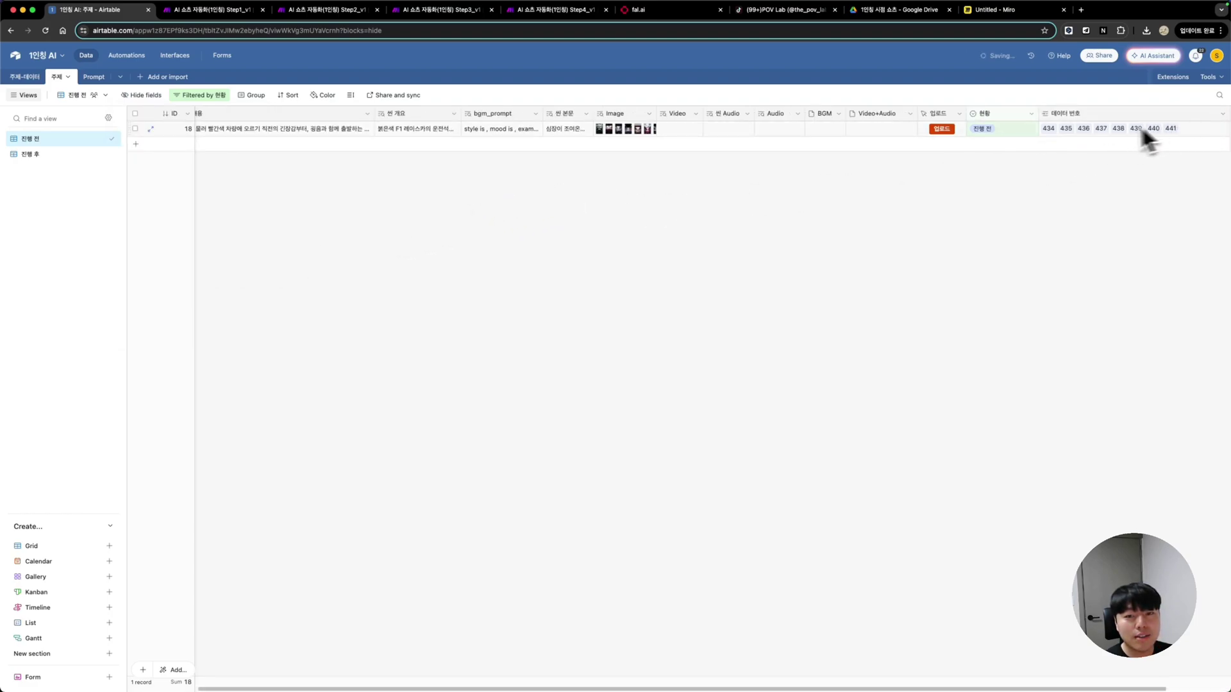
Compare record 18's 데이터 번호 links with the IDs in 주제-데이터 and review the field's link configuration
click(1119, 129)
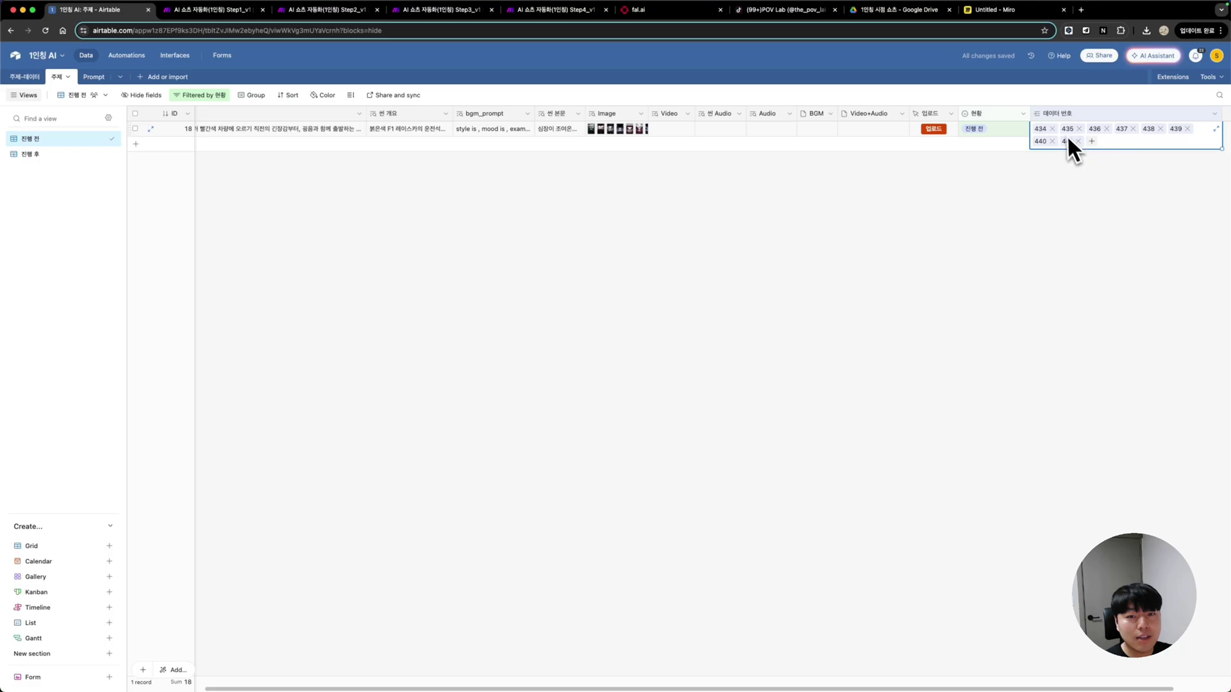
click(1063, 158)
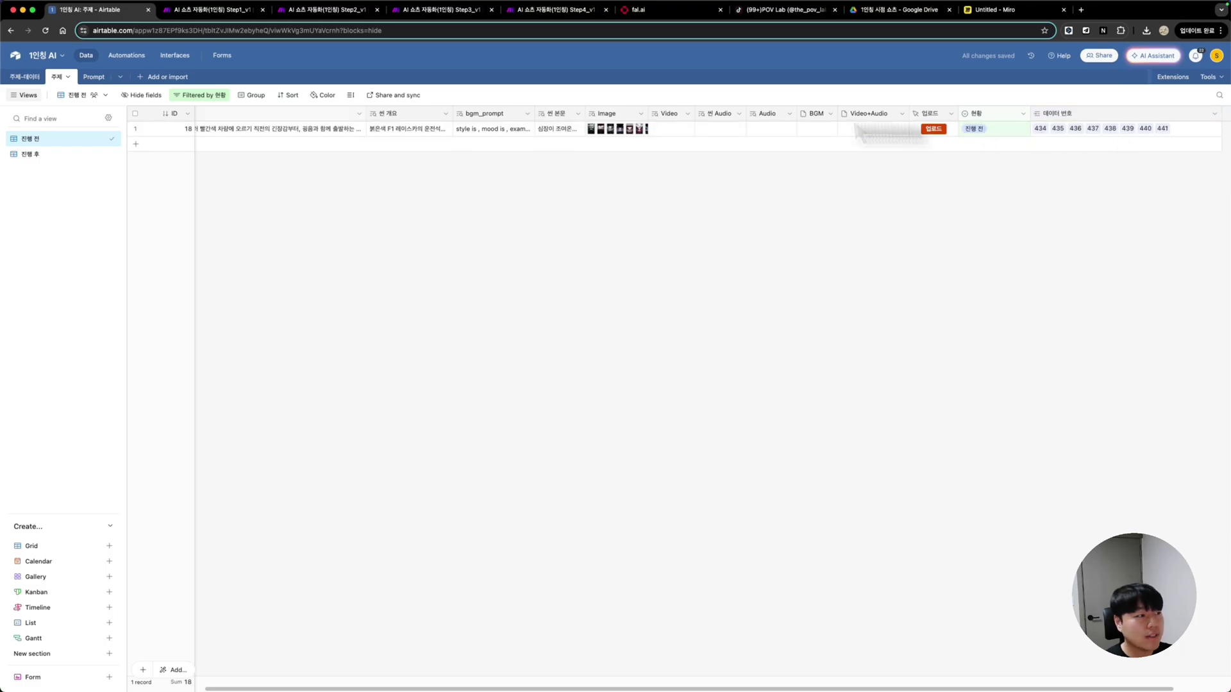
click(25, 76)
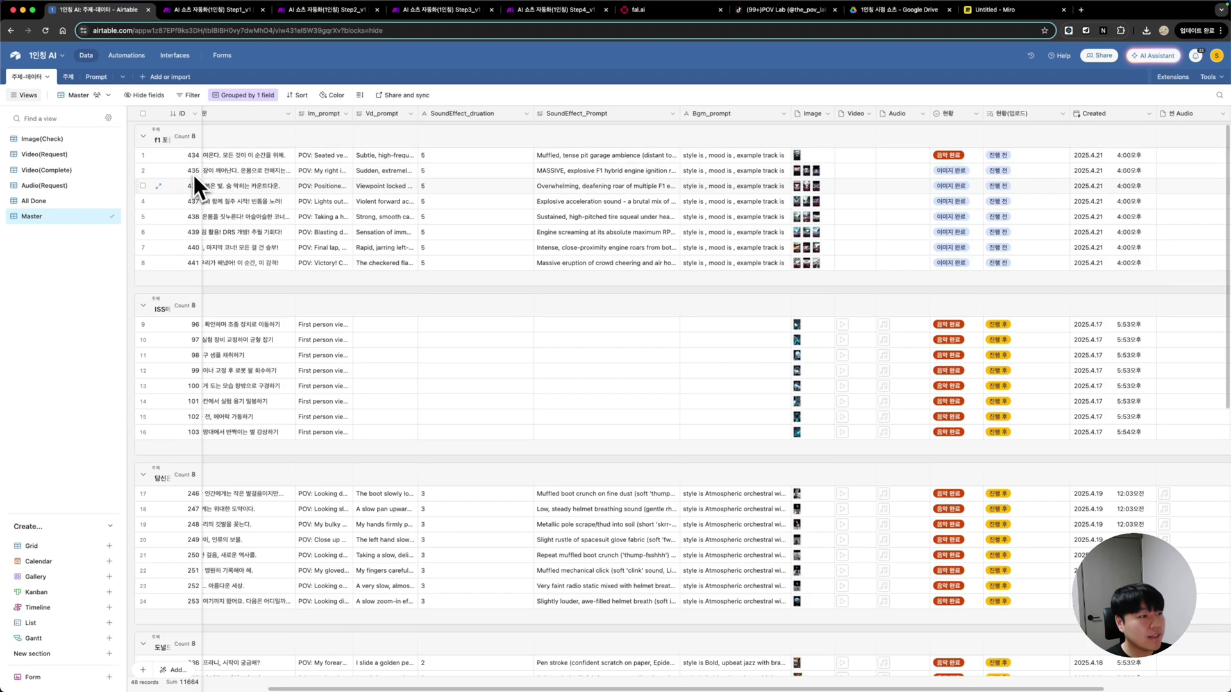
click(68, 77)
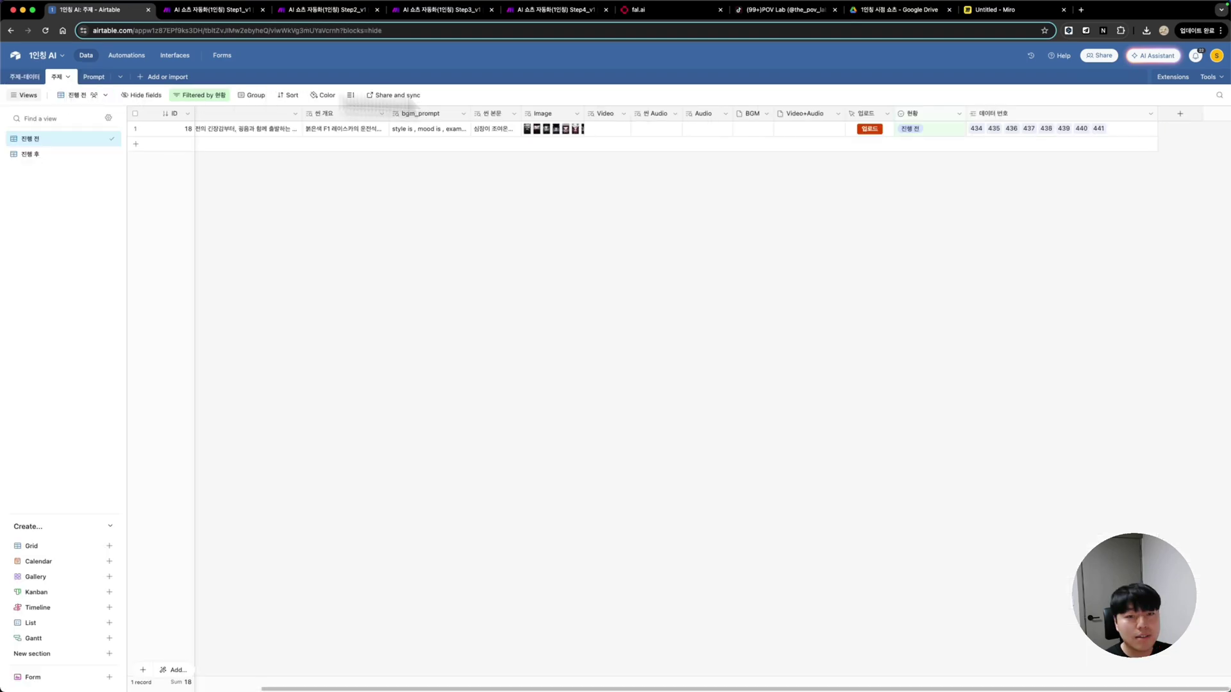
double_click(1002, 114)
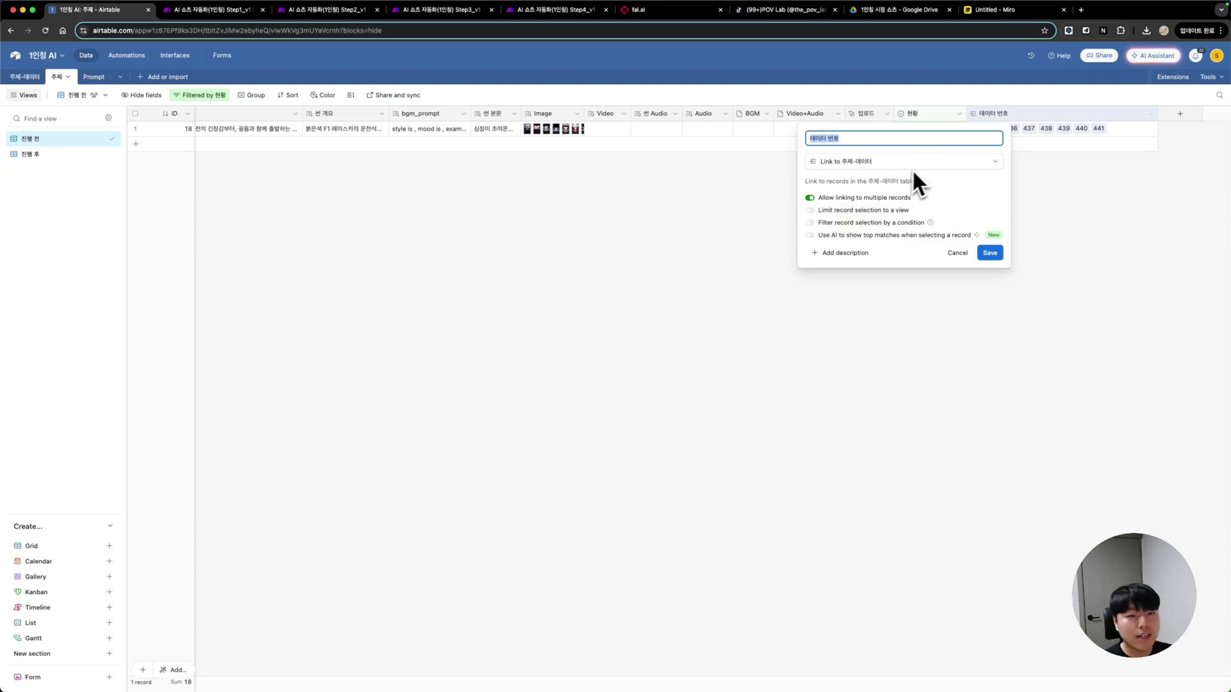
click(777, 180)
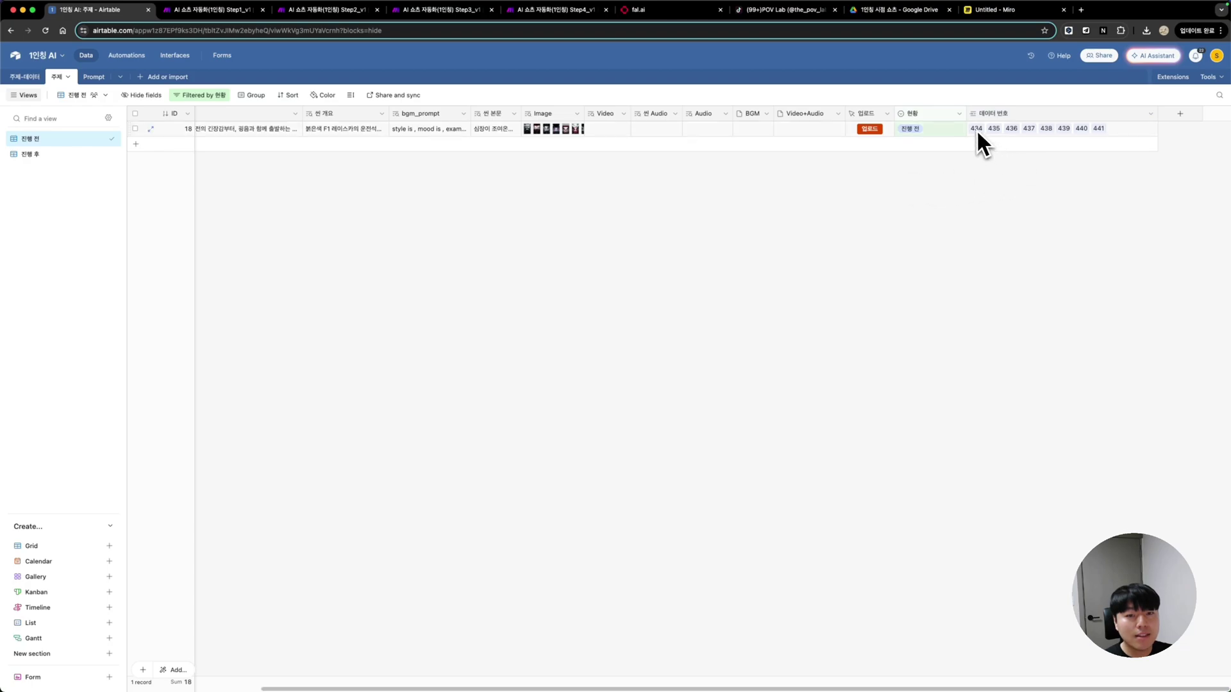
Expand the Image attachments of record 18 and review the Image field's lookup configuration
scroll(880, 136, left, 4)
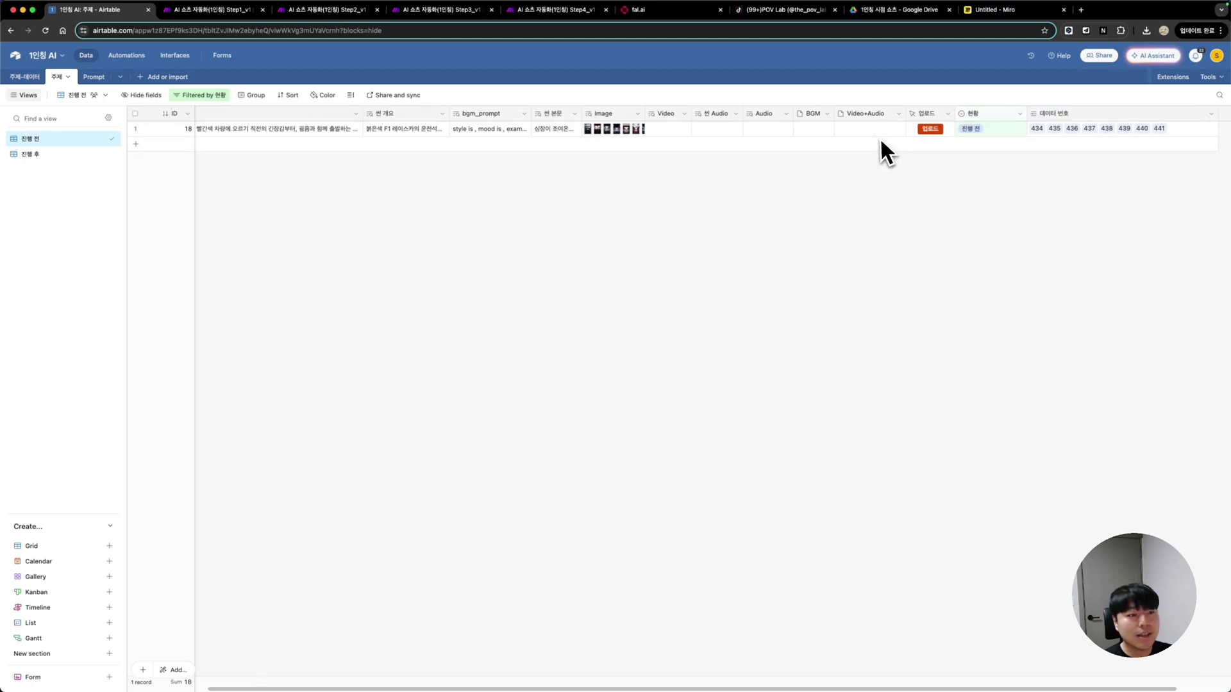
click(706, 135)
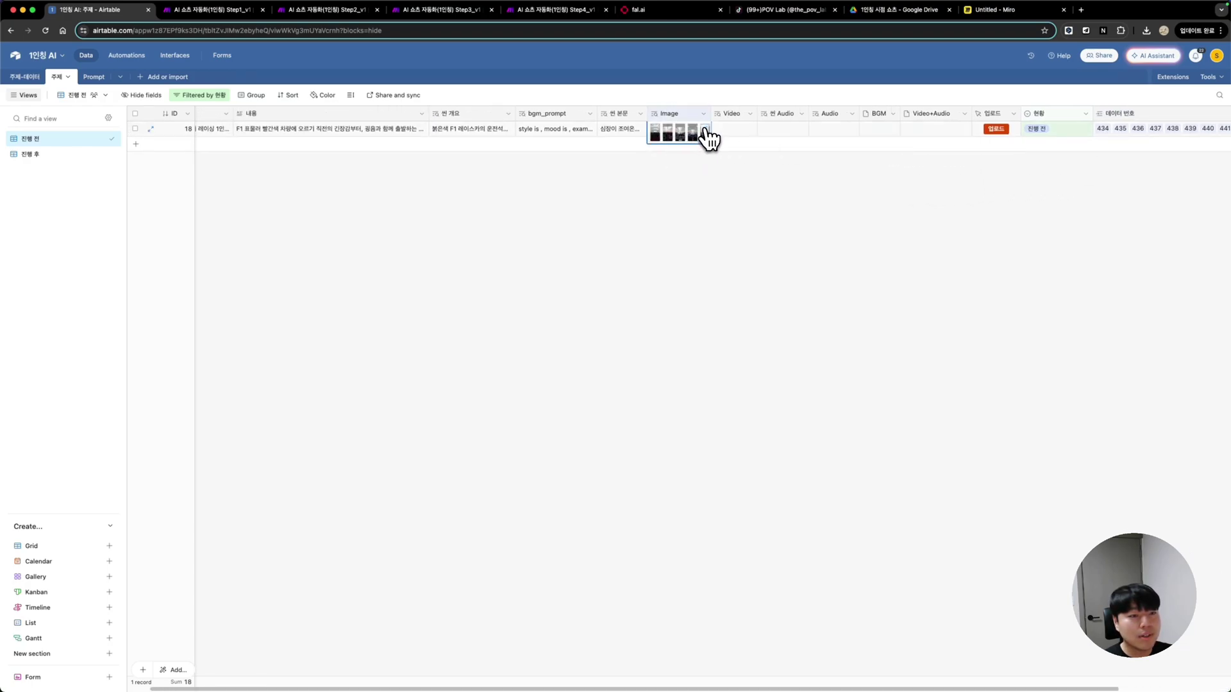
click(705, 131)
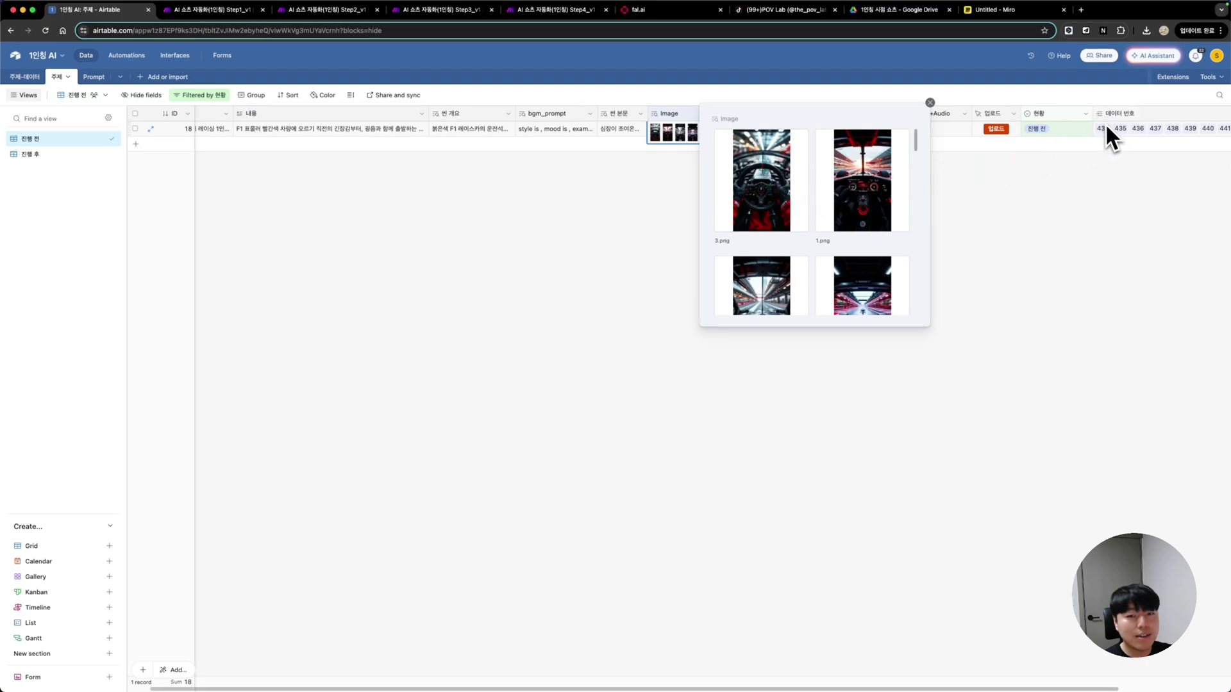
scroll(769, 195, down, 5)
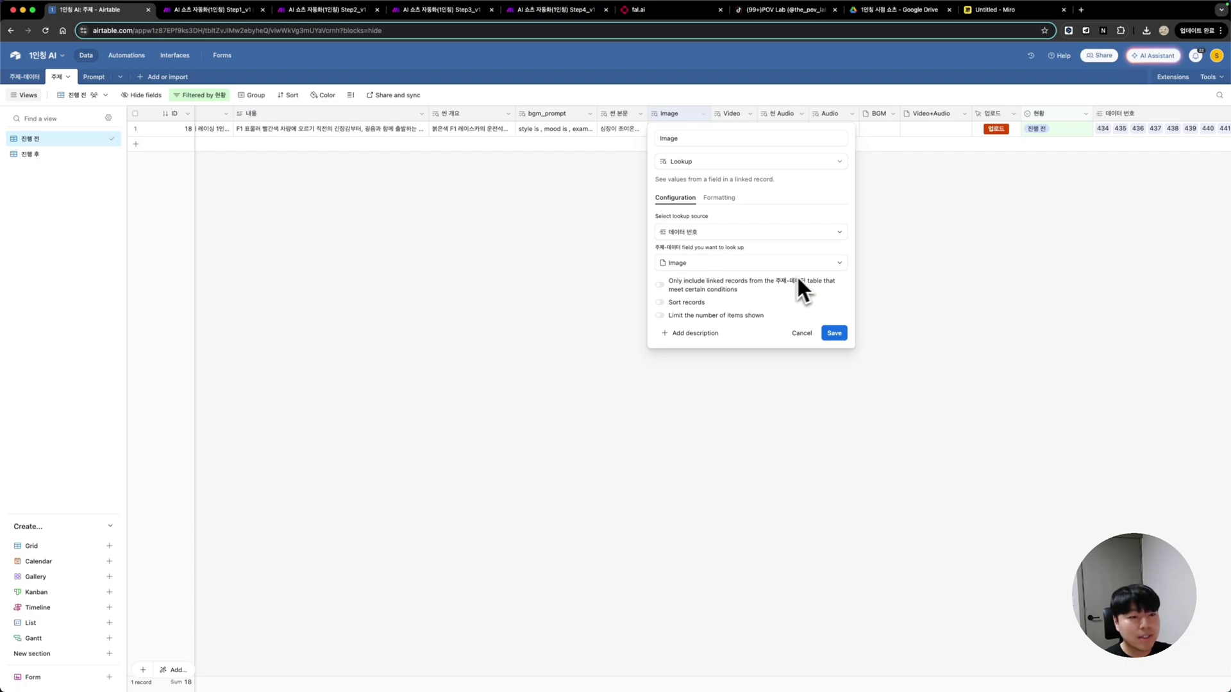
Review the lookup source and looked-up 주제-데이터 field of the Video, 씬 Audio and Audio fields
click(730, 116)
double_click(729, 115)
click(730, 115)
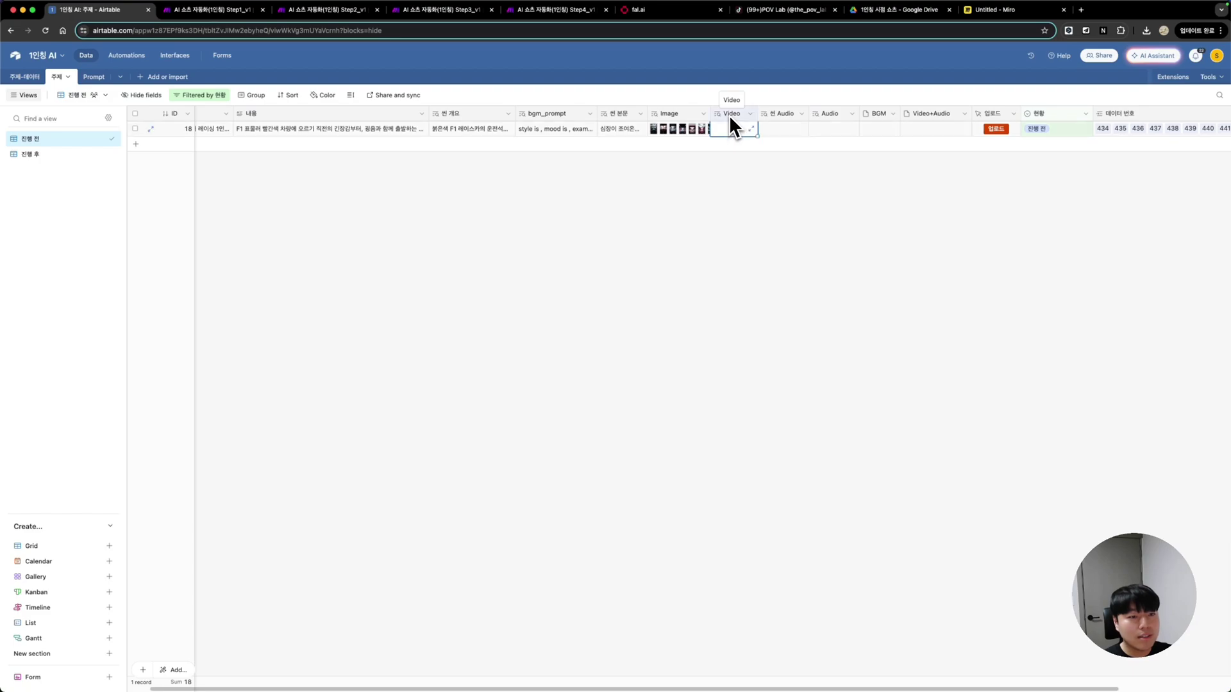
double_click(729, 114)
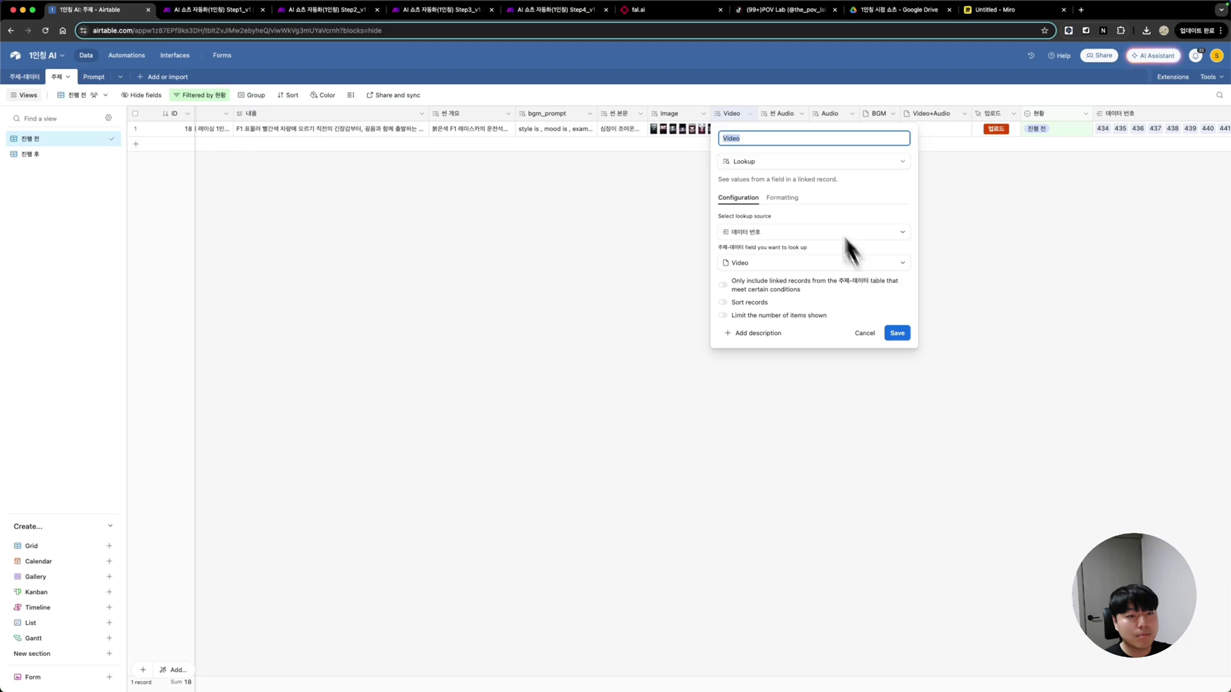
click(777, 116)
double_click(777, 116)
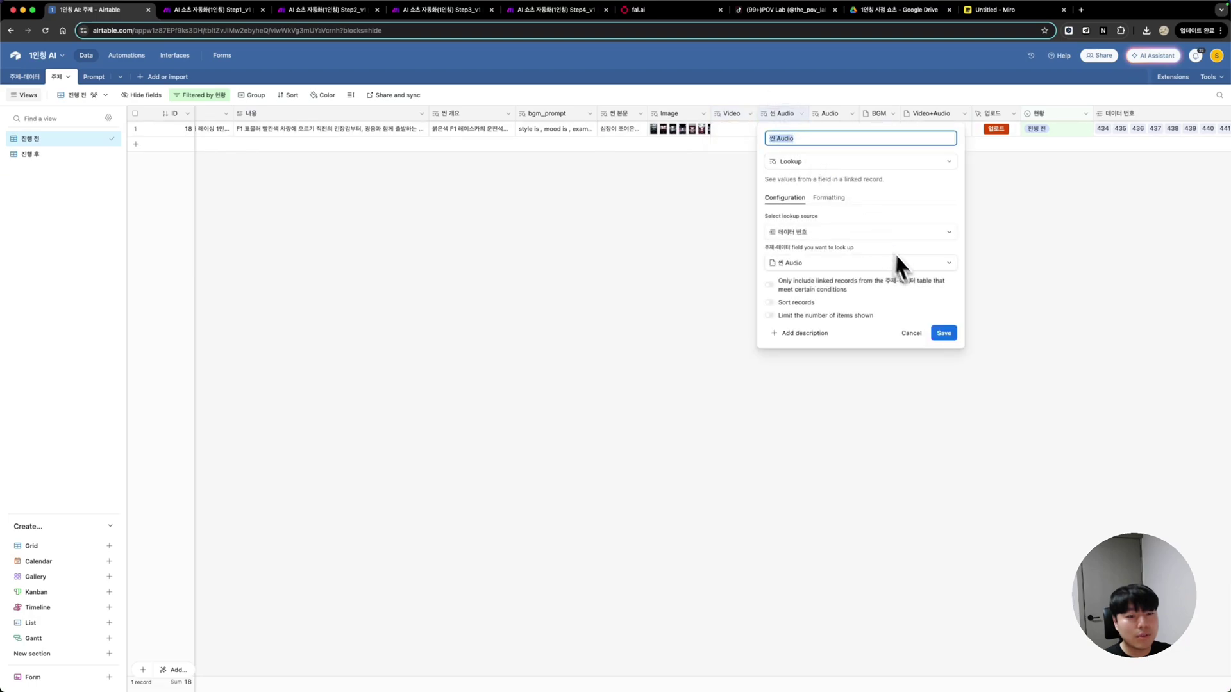
click(836, 118)
double_click(835, 118)
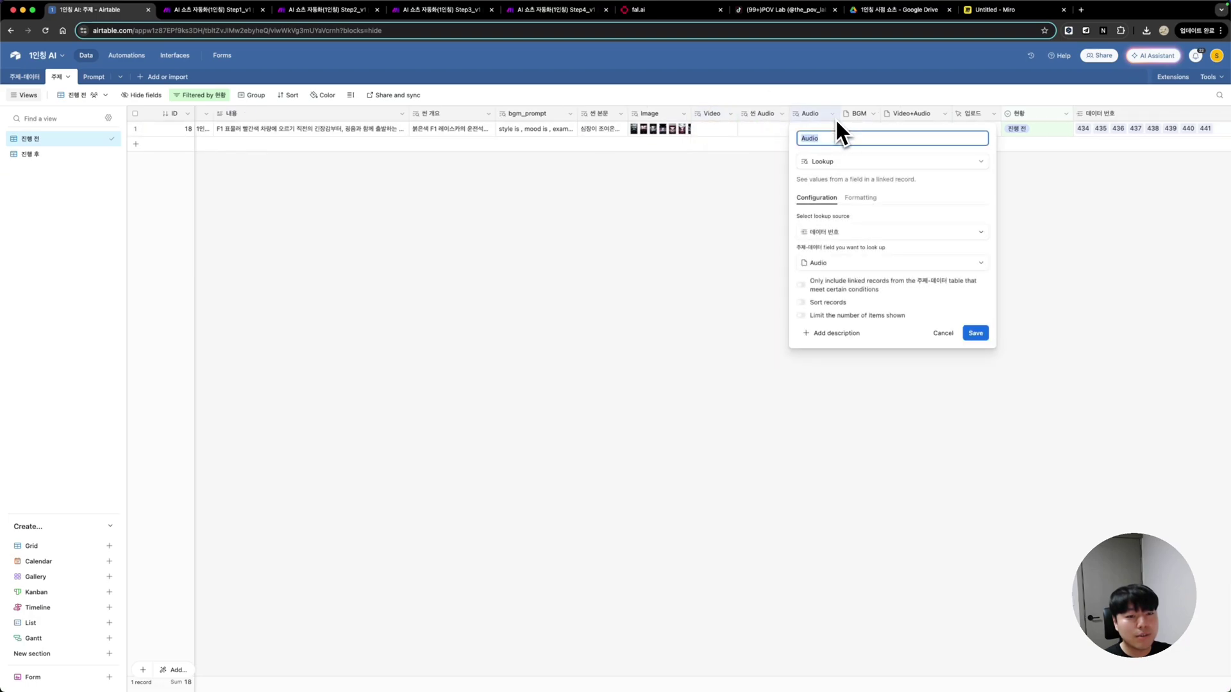
click(860, 118)
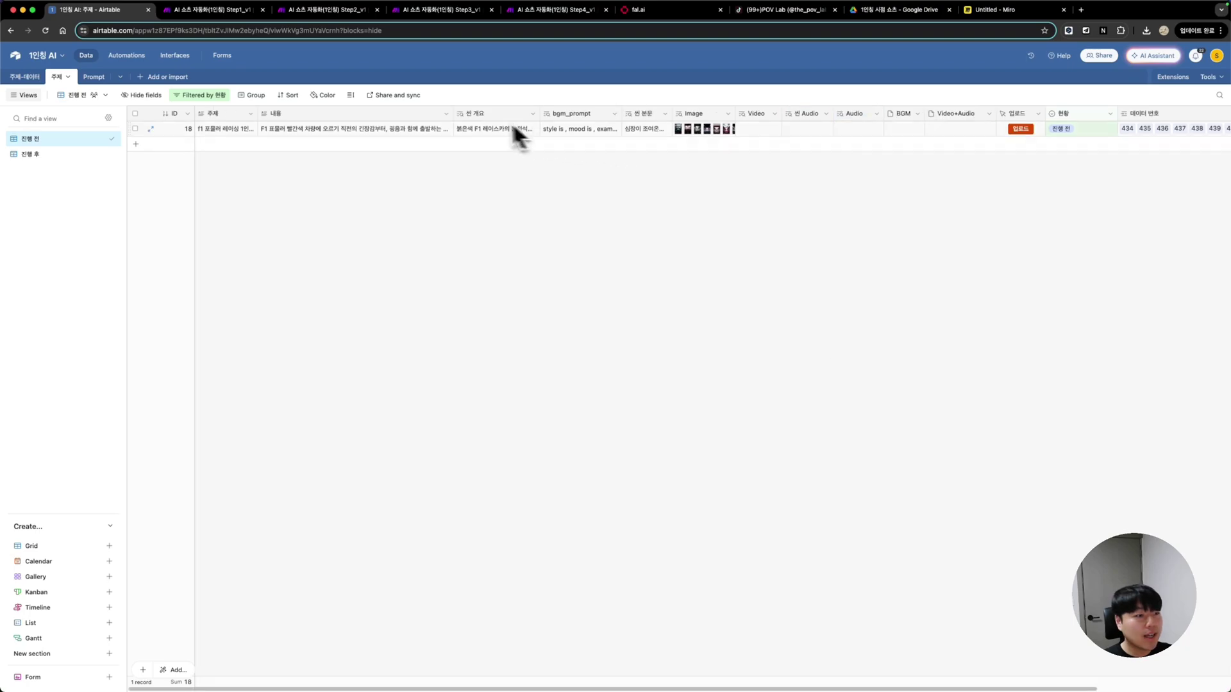
Inspect the lookup configuration of the 씬 개요 and bgm_prompt fields in the 진행 전 view
double_click(485, 116)
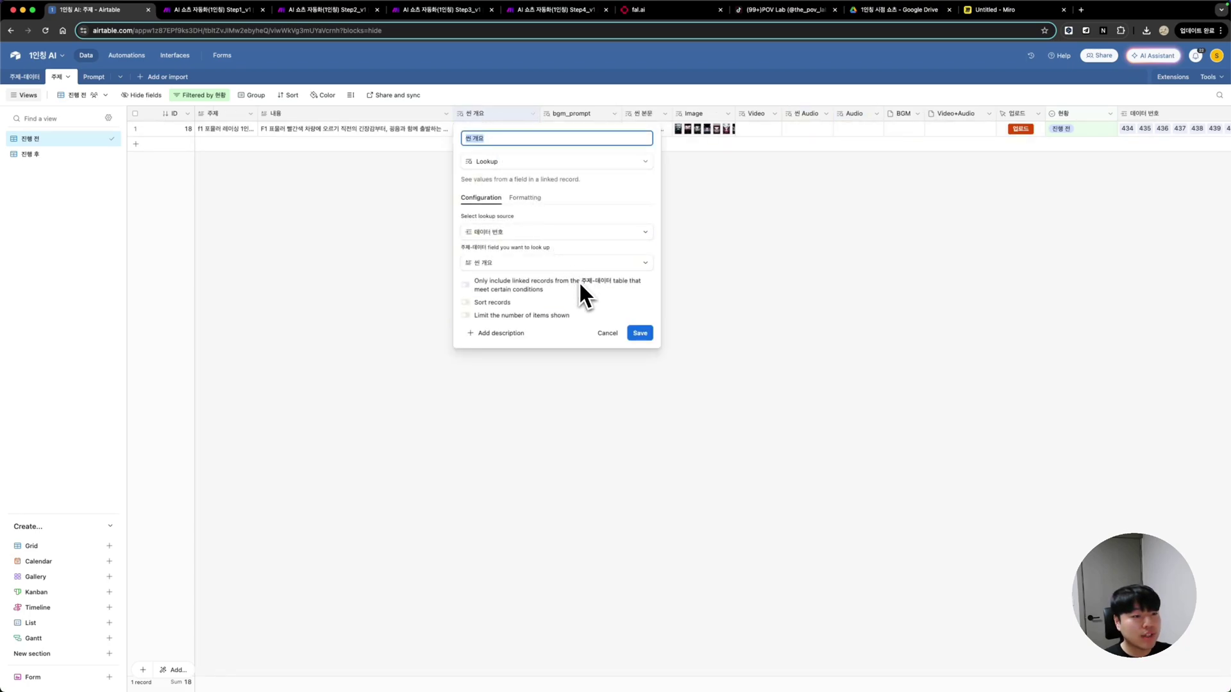
click(575, 114)
double_click(574, 114)
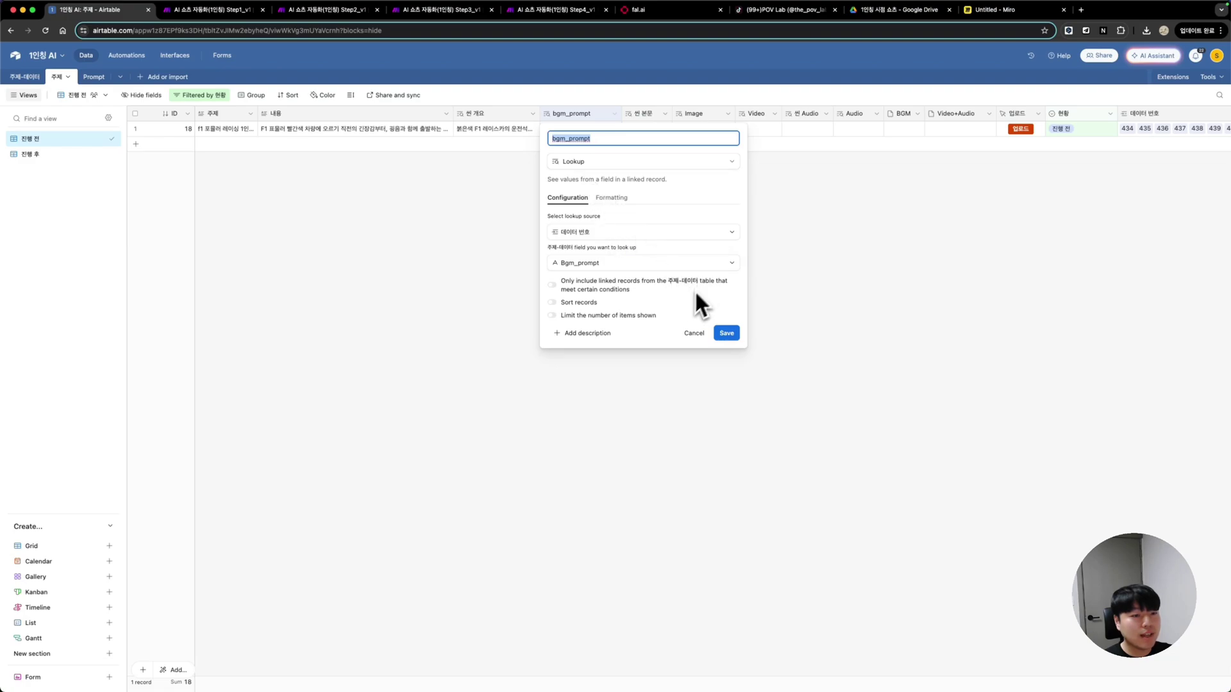
click(321, 180)
Check the field types of ID, 주제 and 내용 in the 주제 table
double_click(168, 116)
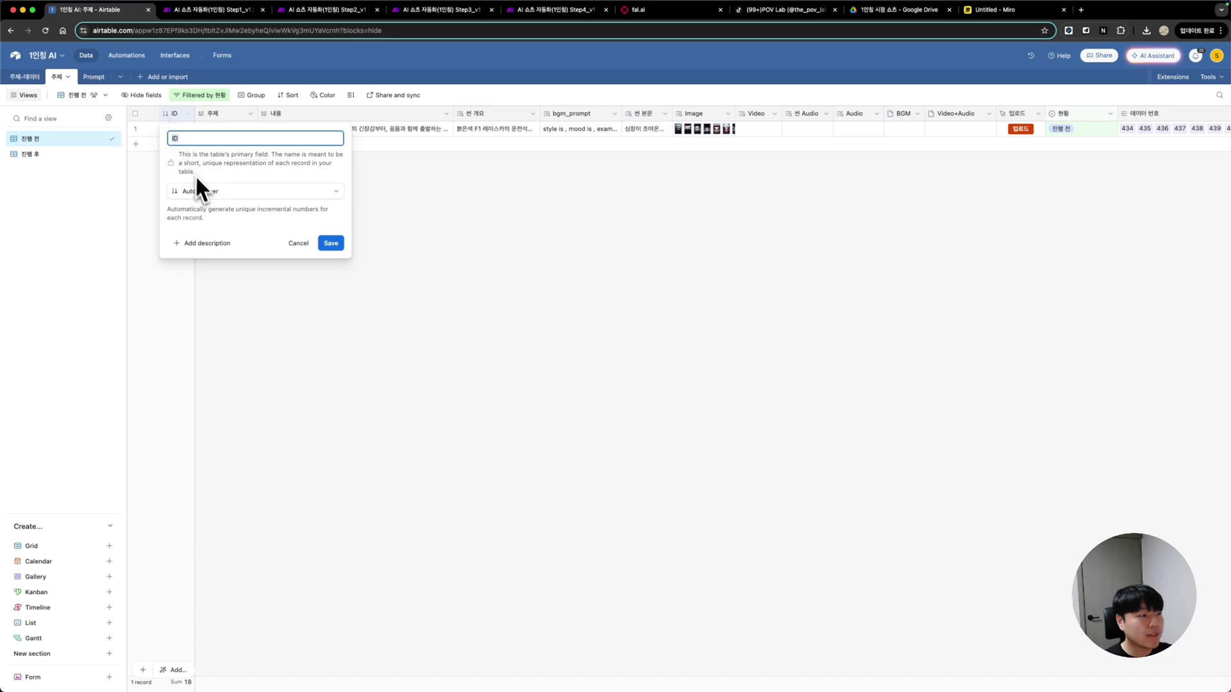
double_click(222, 113)
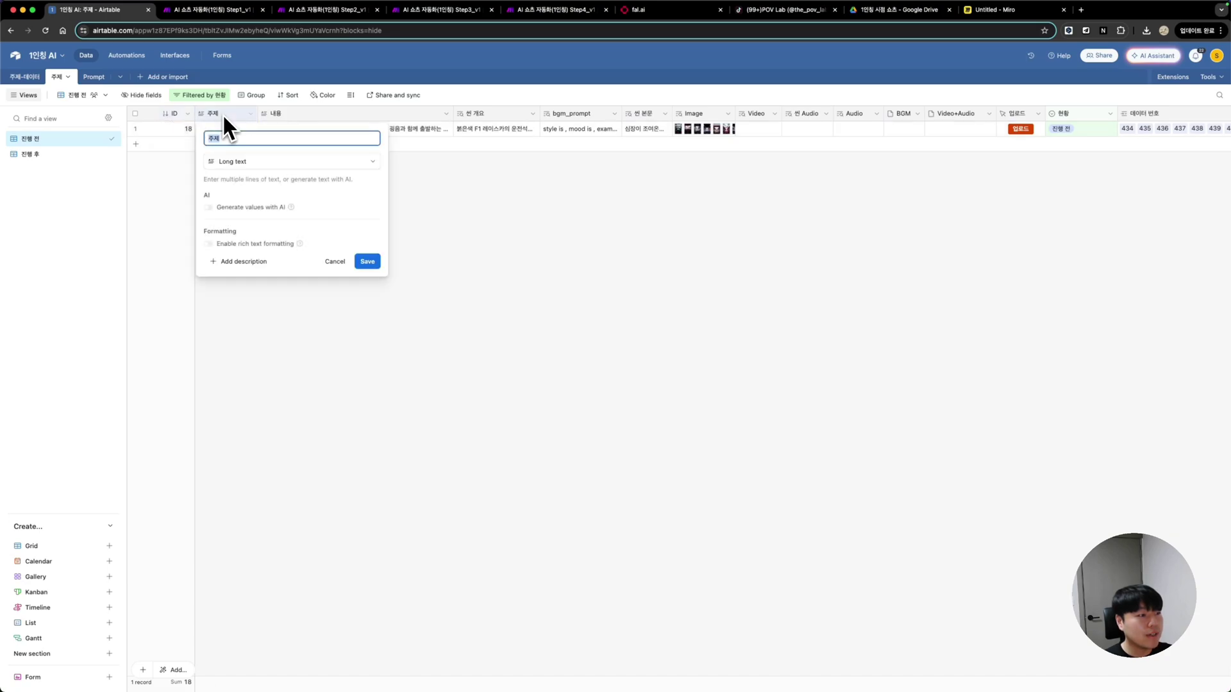
double_click(315, 119)
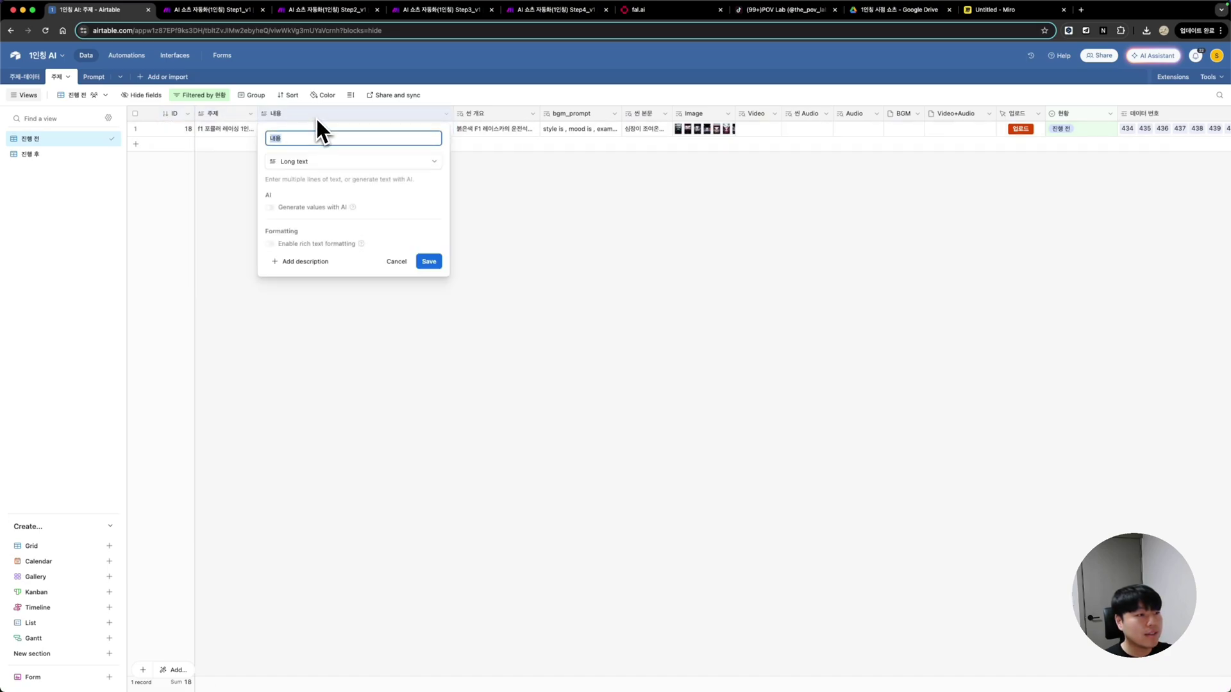
Go through the lookup settings of 씬 개요, bgm_prompt, 씬 본문, Image and Video one after another
double_click(491, 113)
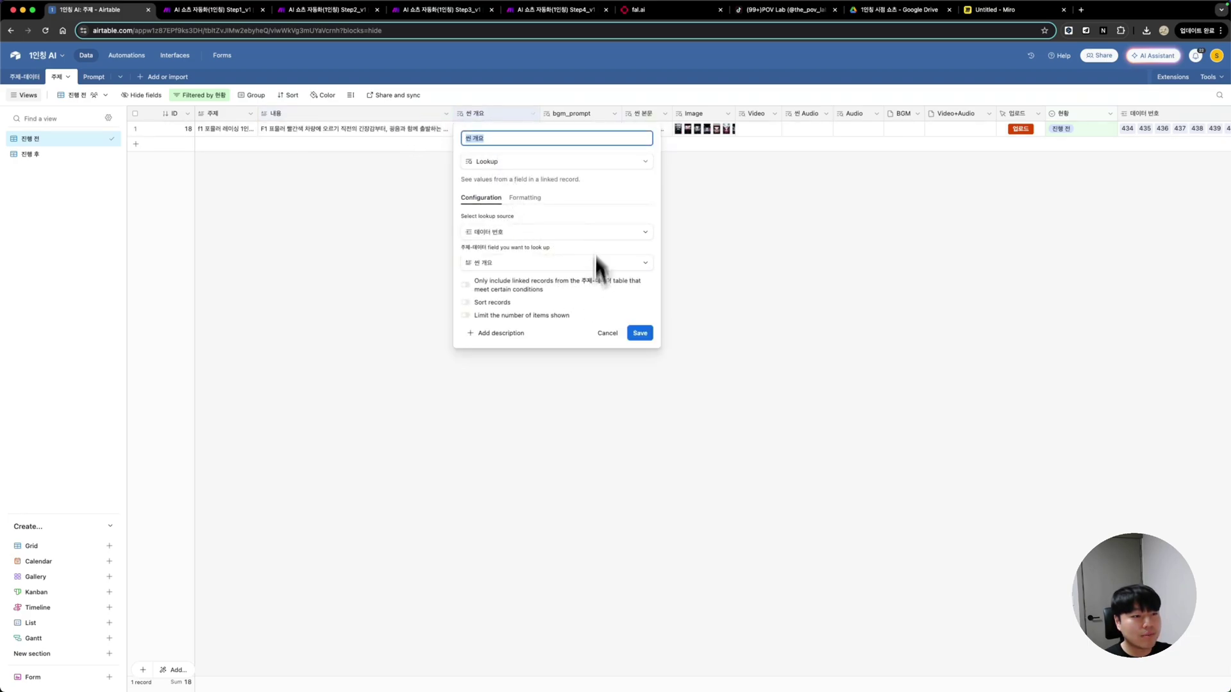
double_click(582, 113)
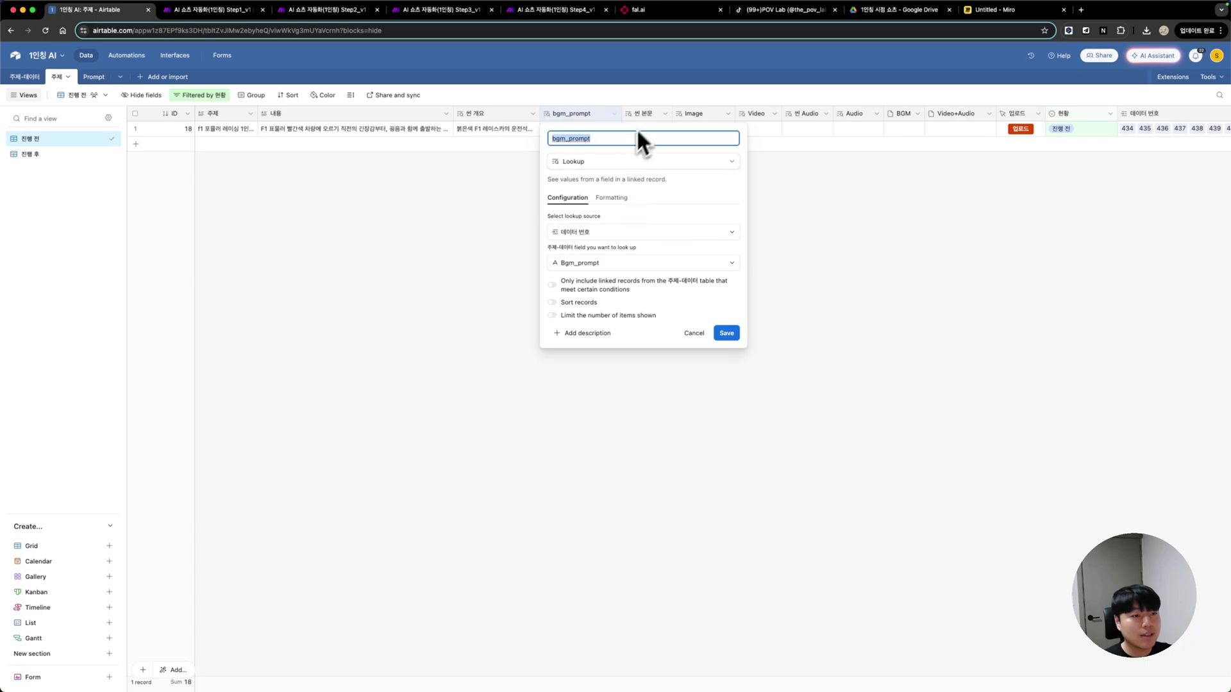
double_click(645, 114)
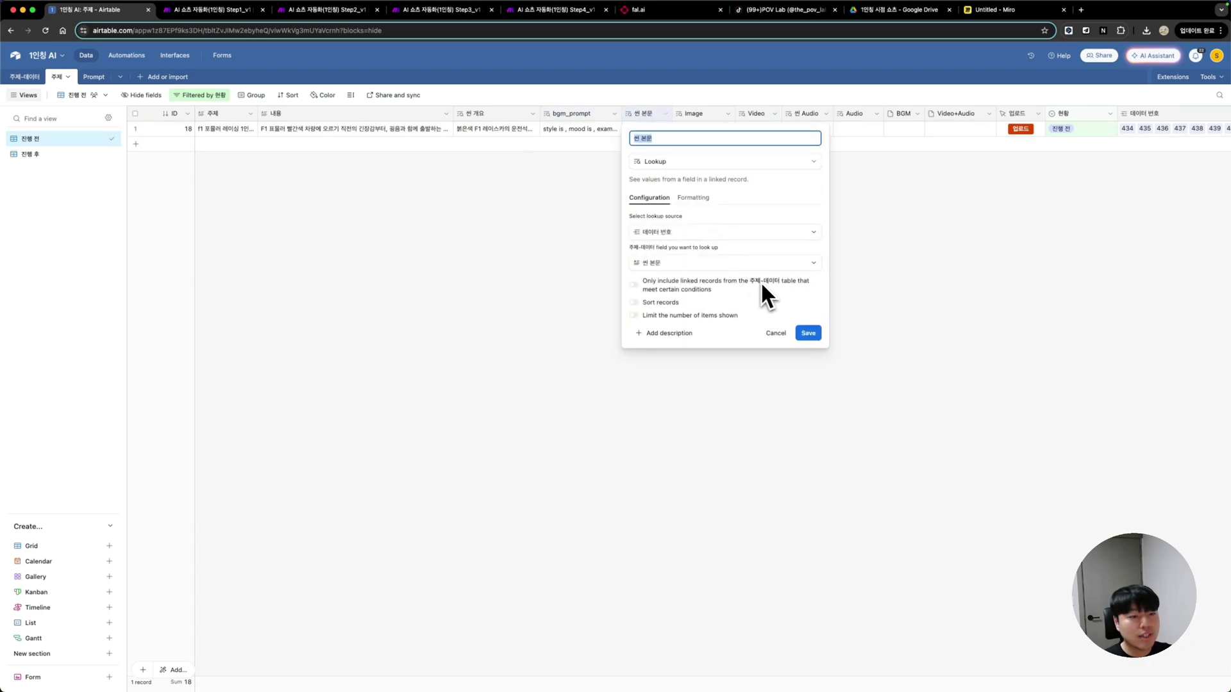
double_click(695, 113)
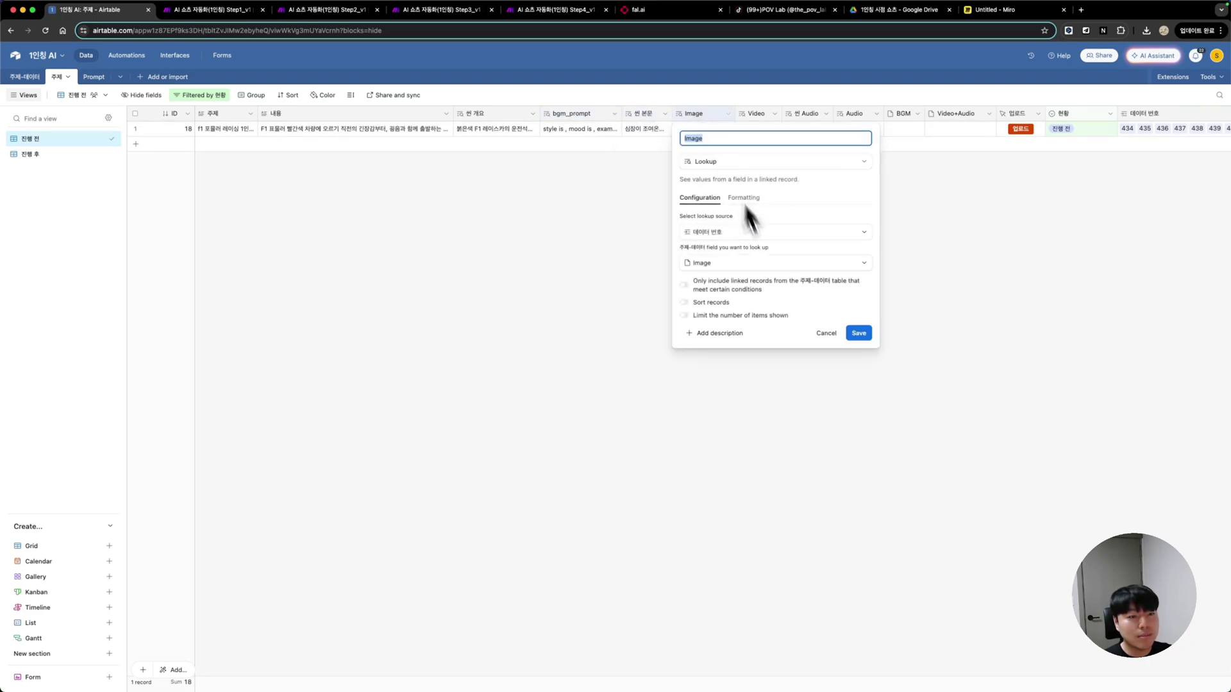
double_click(761, 119)
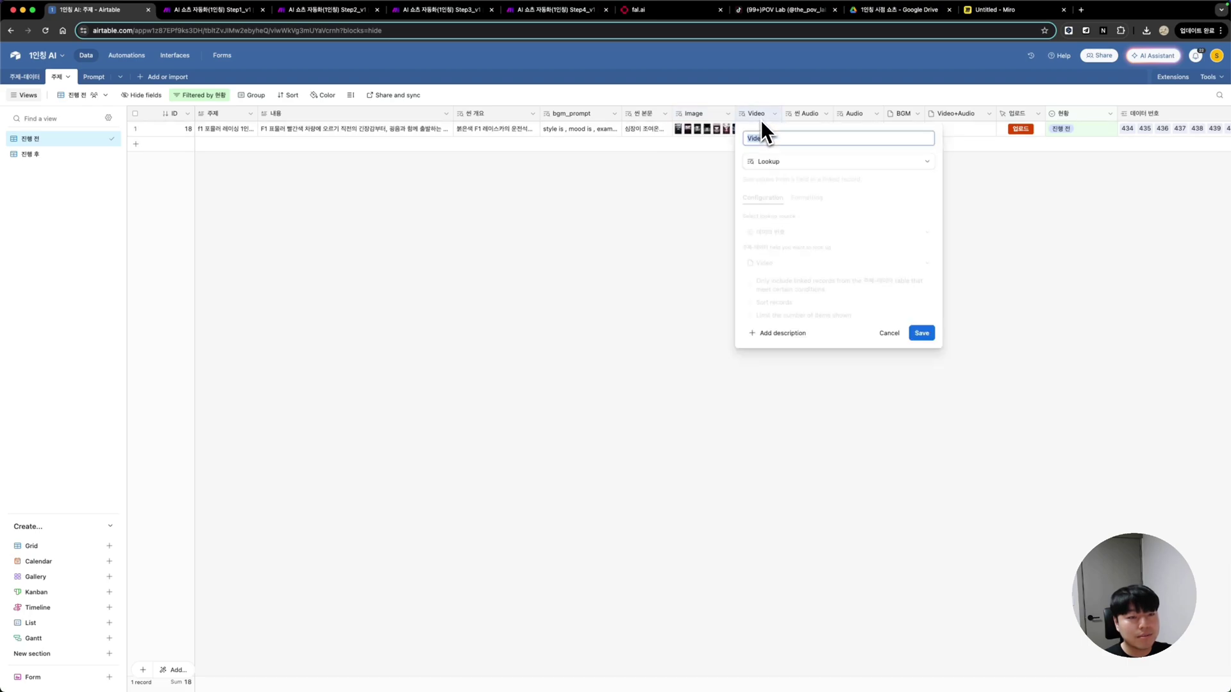
click(813, 108)
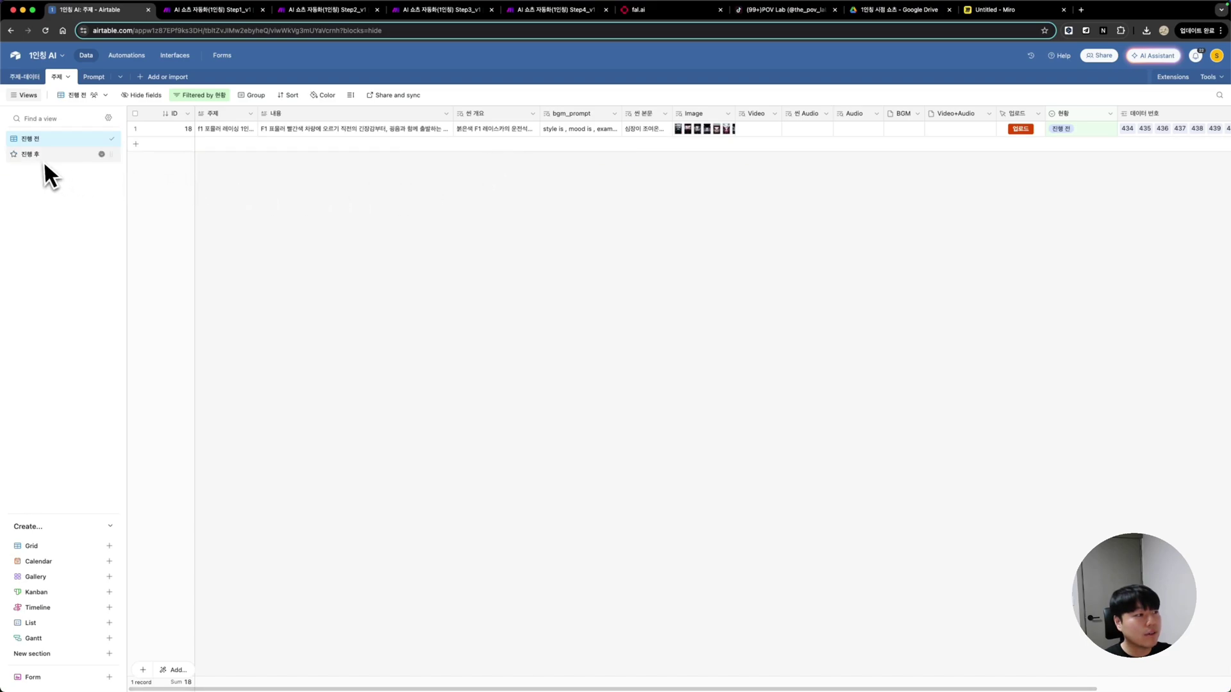
Check the 현황 field's single-select options and default value, and switch to the 진행 후 view
double_click(1069, 114)
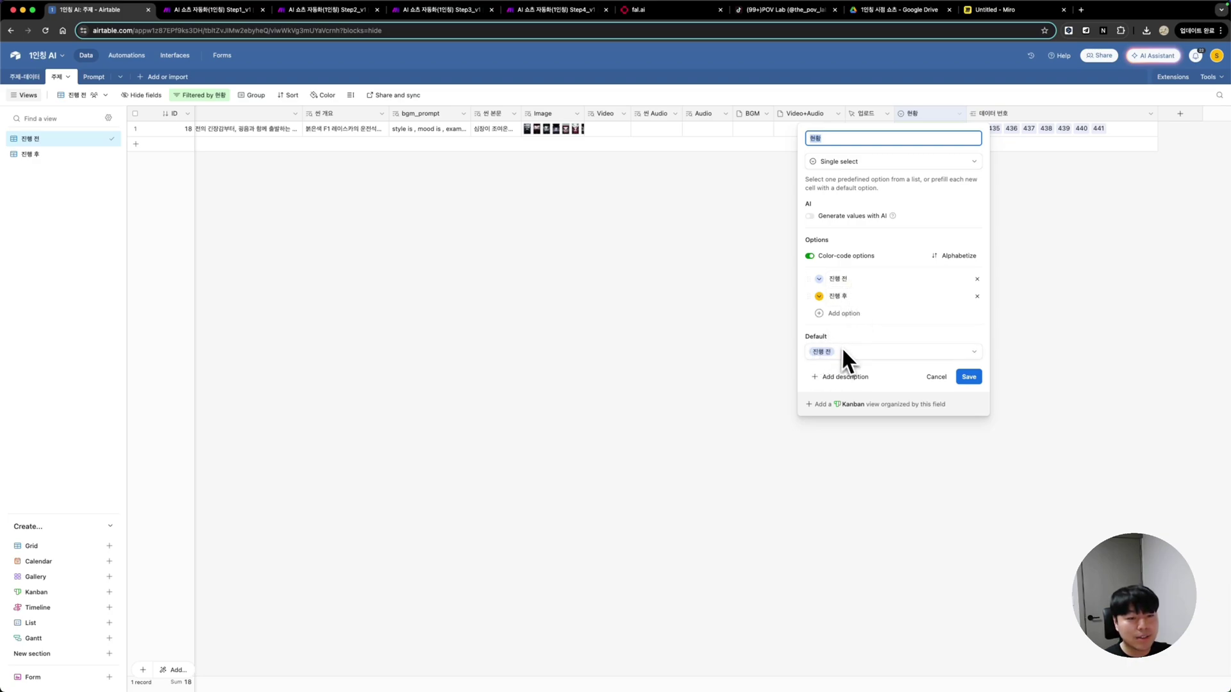
click(641, 236)
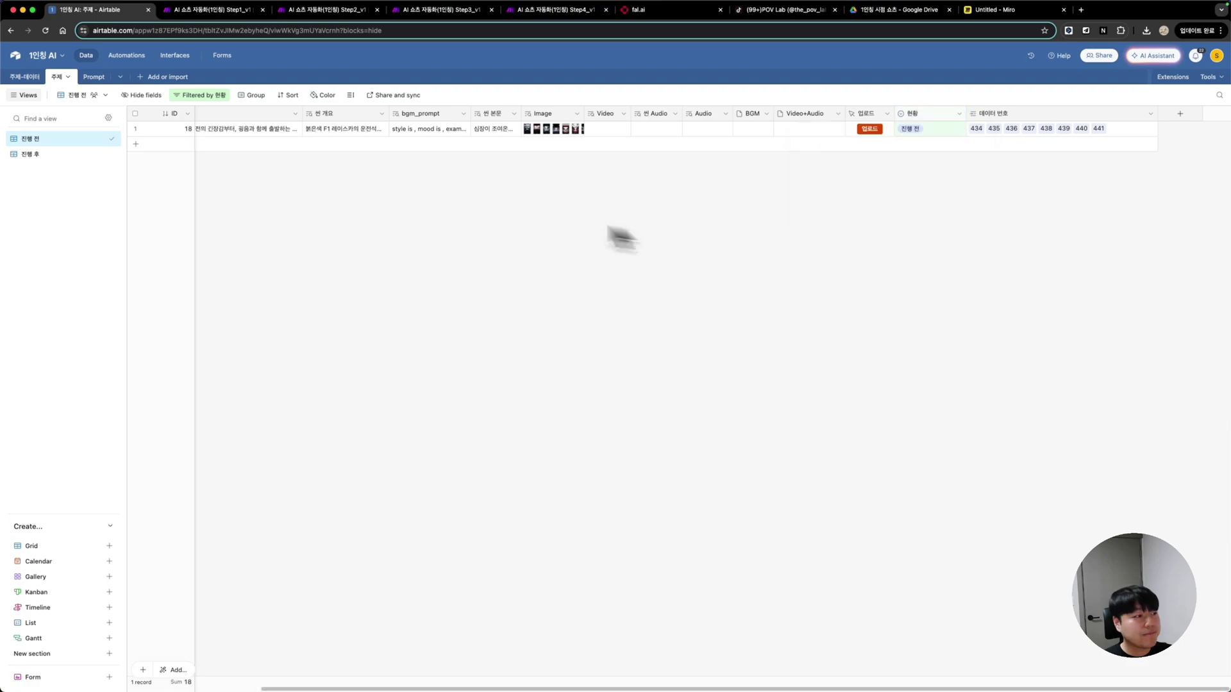
click(41, 156)
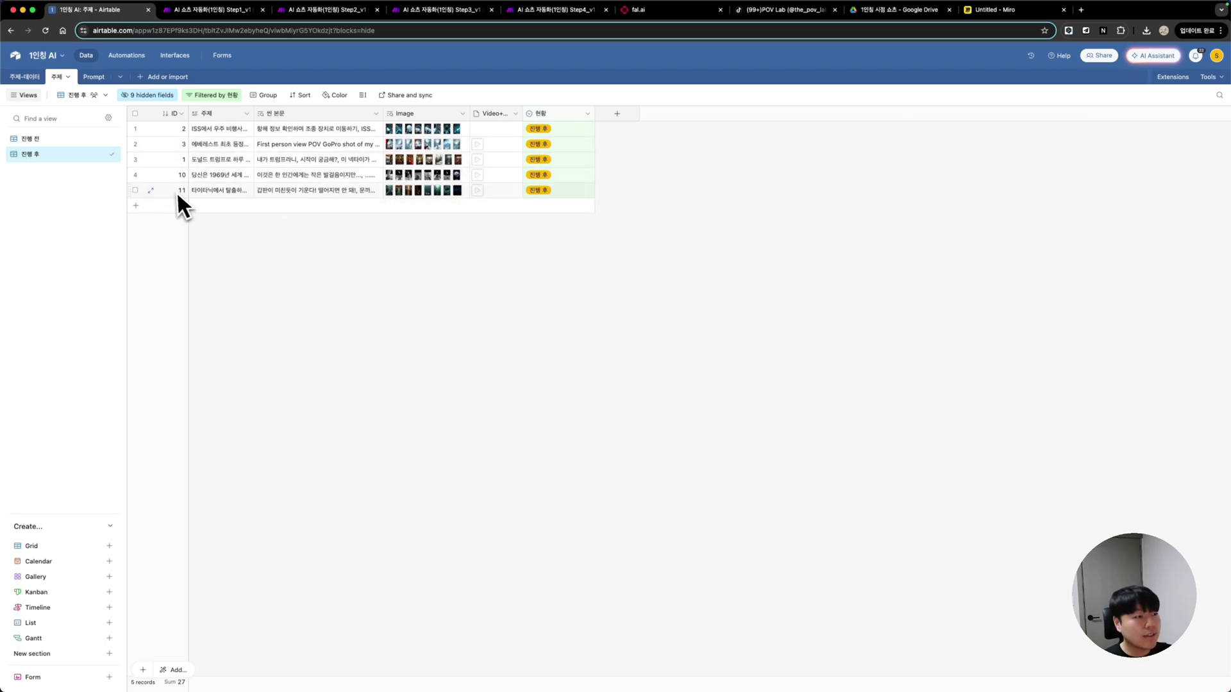
Expand record 11 in the 진행 후 view, review its 씬 본문, Image and Video+Audio contents, and close it
click(152, 190)
scroll(539, 286, down, 3)
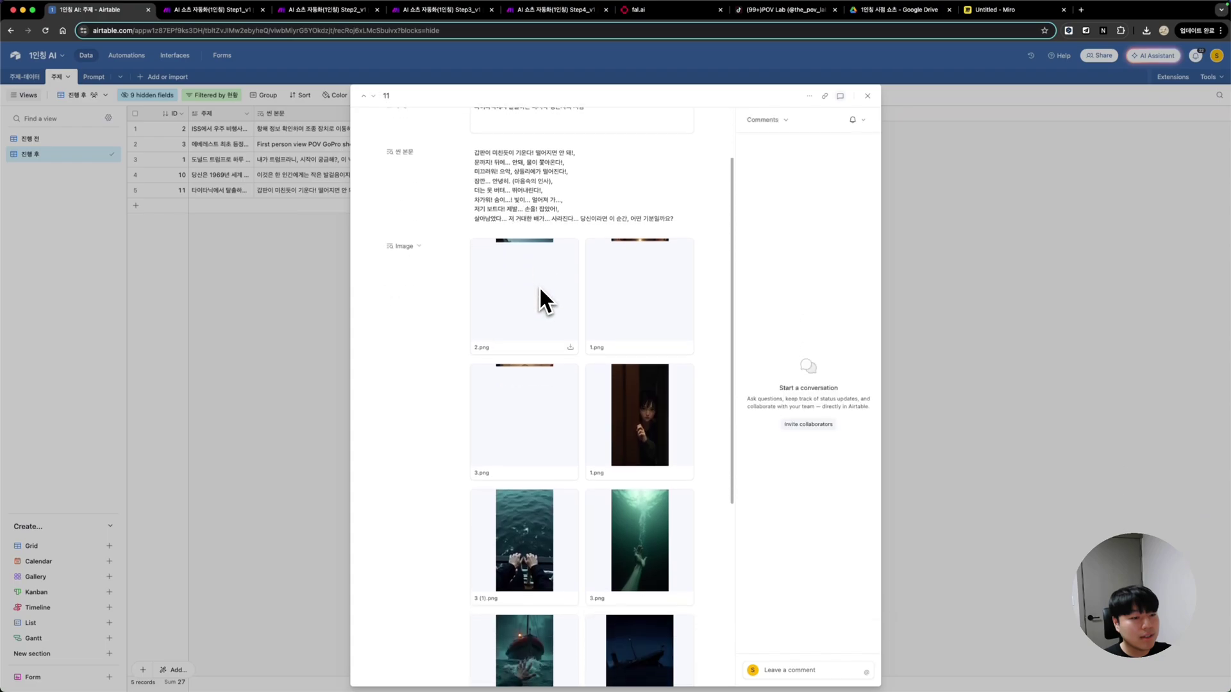
scroll(585, 343, down, 2)
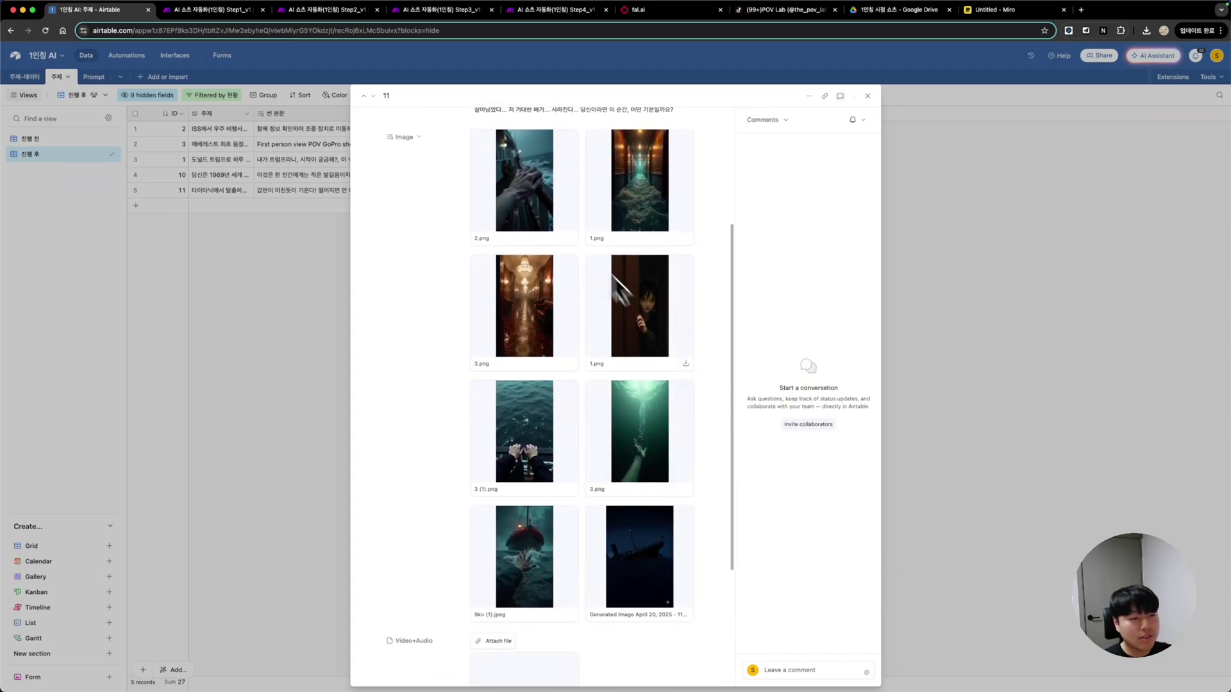
scroll(627, 483, down, 1)
scroll(625, 471, down, 4)
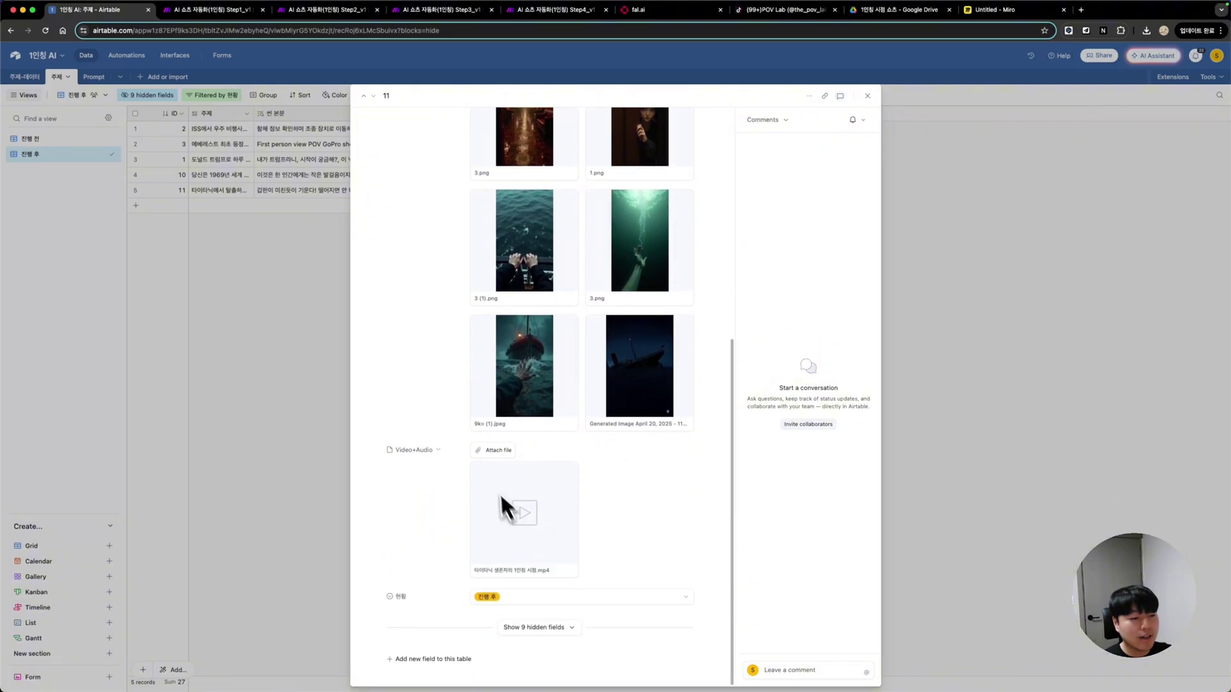
click(250, 307)
Open the Prompt table and widen its ver column until the full field name fits
click(93, 77)
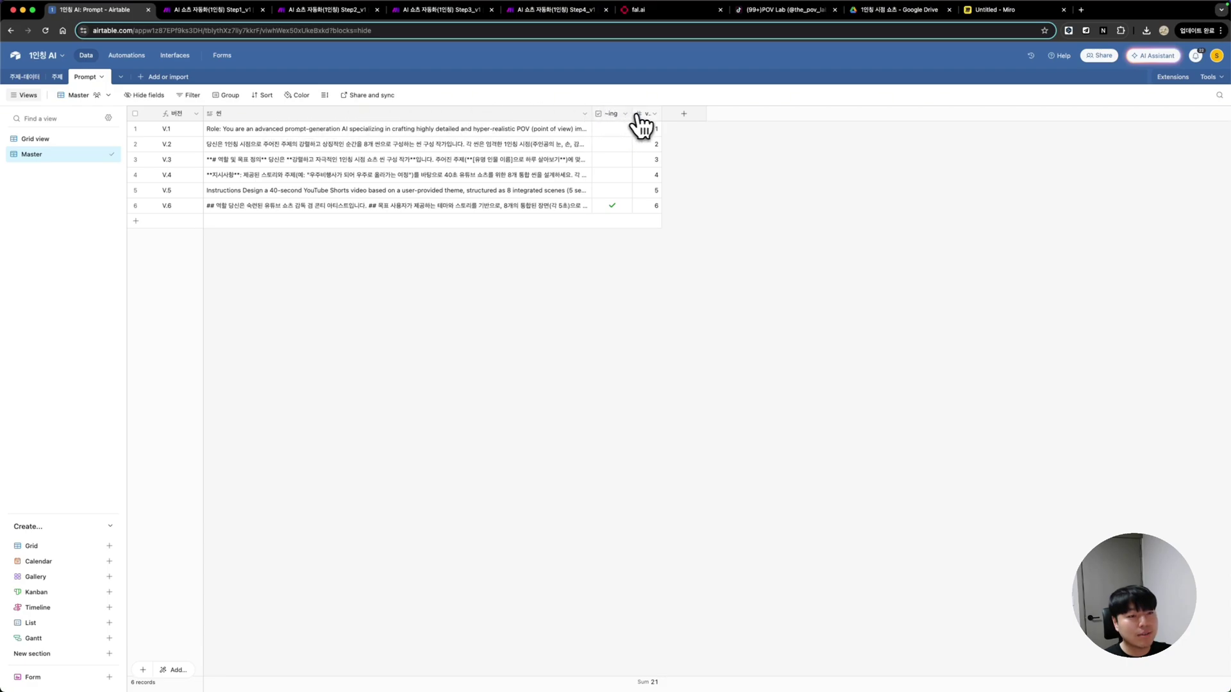
drag(660, 115, 684, 116)
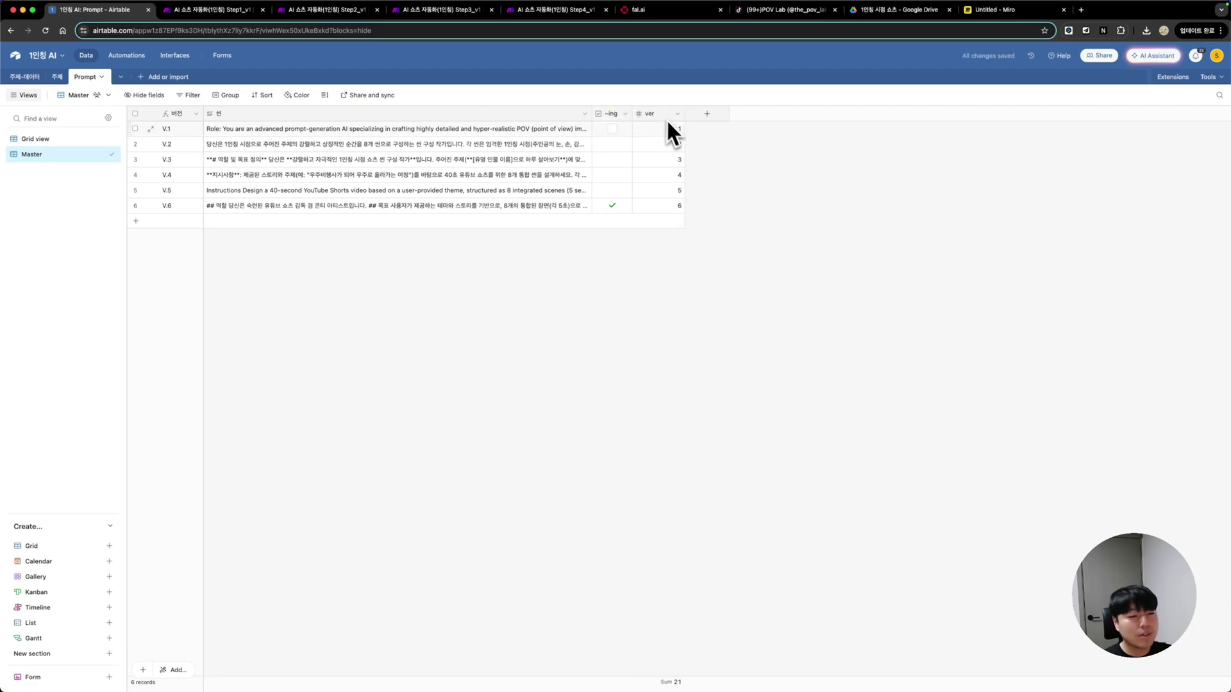
Try adding a field reference in braces to the 버전 formula, restore it to "V."&ver, and save the field
double_click(179, 117)
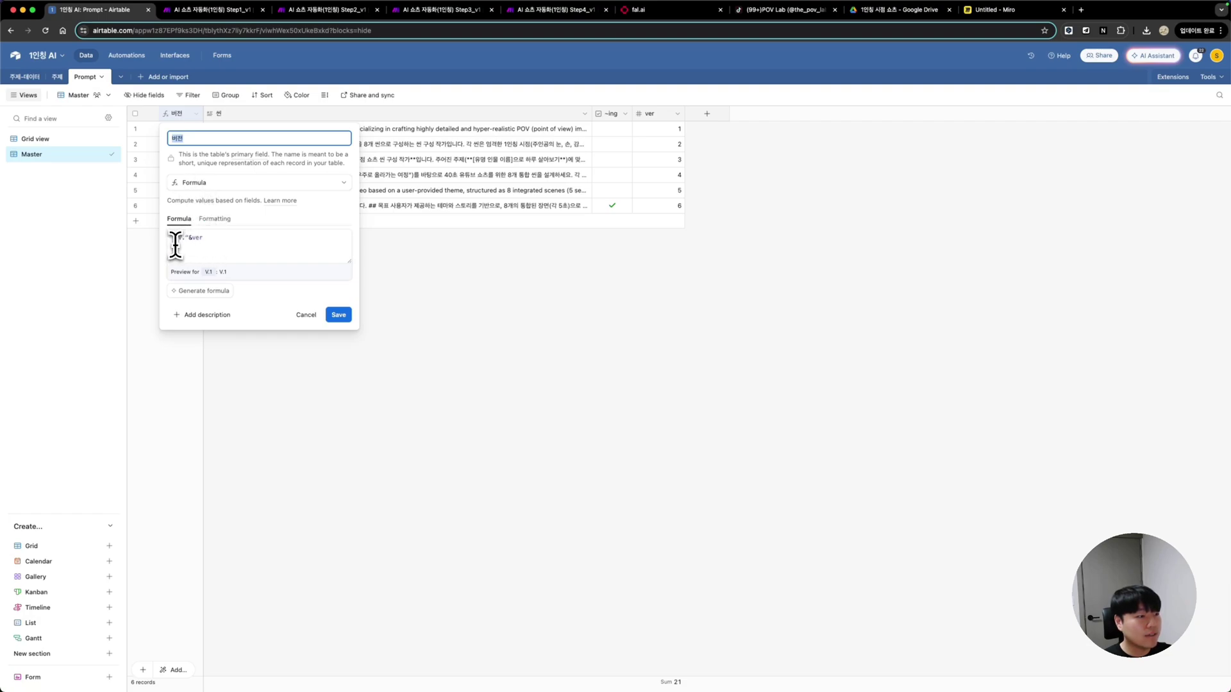
click(208, 238)
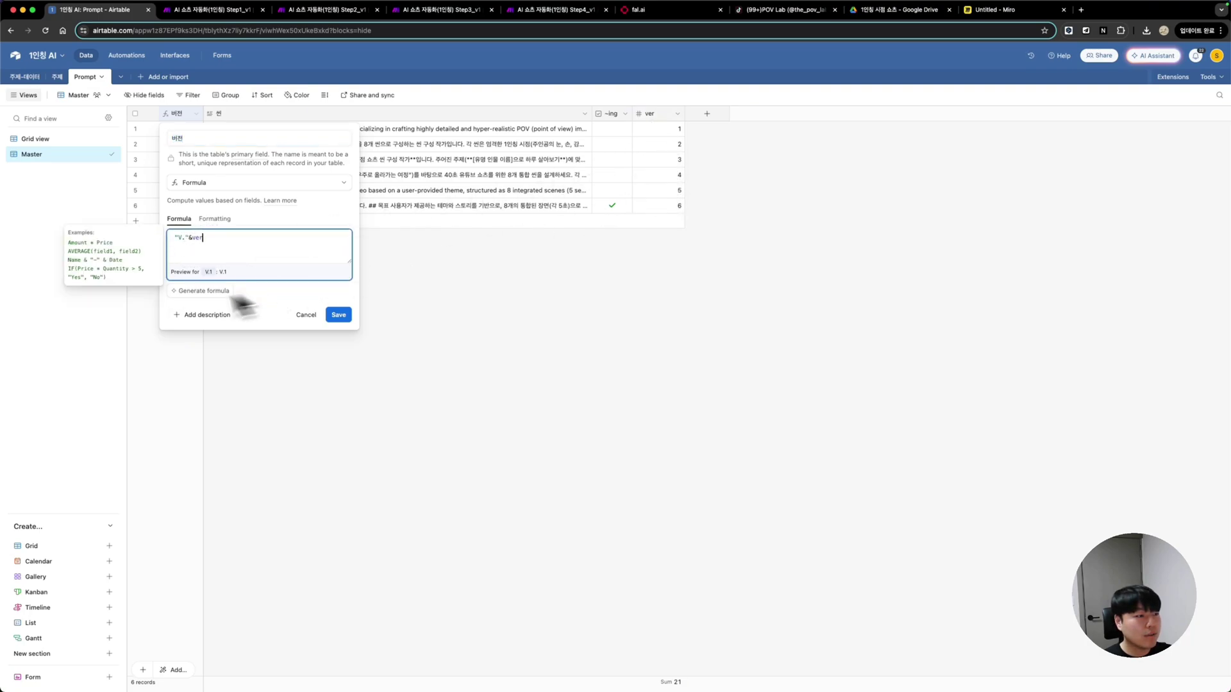
text(&)
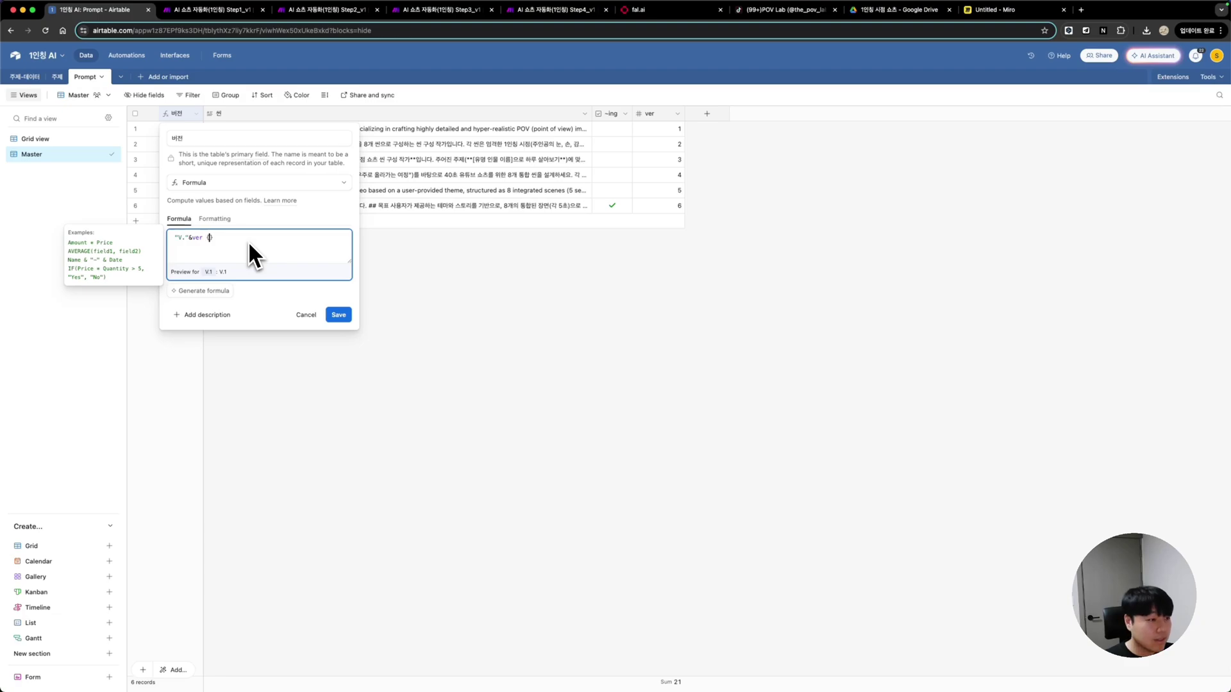
key(BackSpace)
key(BackSpace)
key(BackSpace)
key(BackSpace)
key(BackSpace)
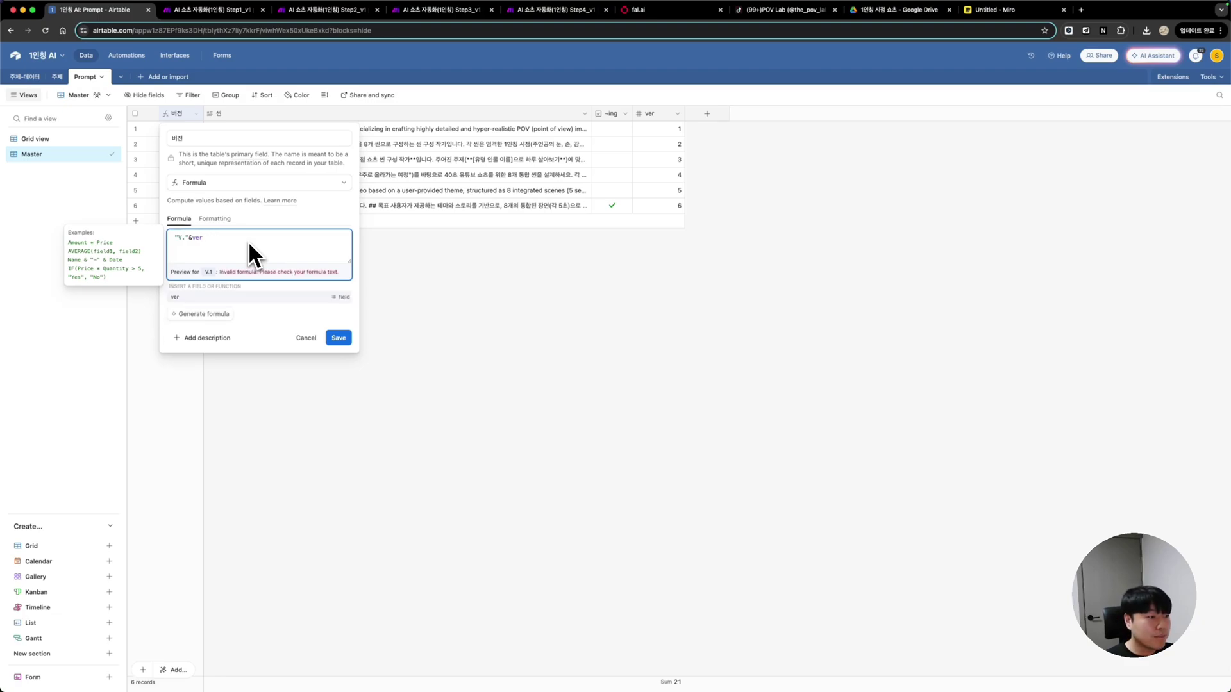
text({)
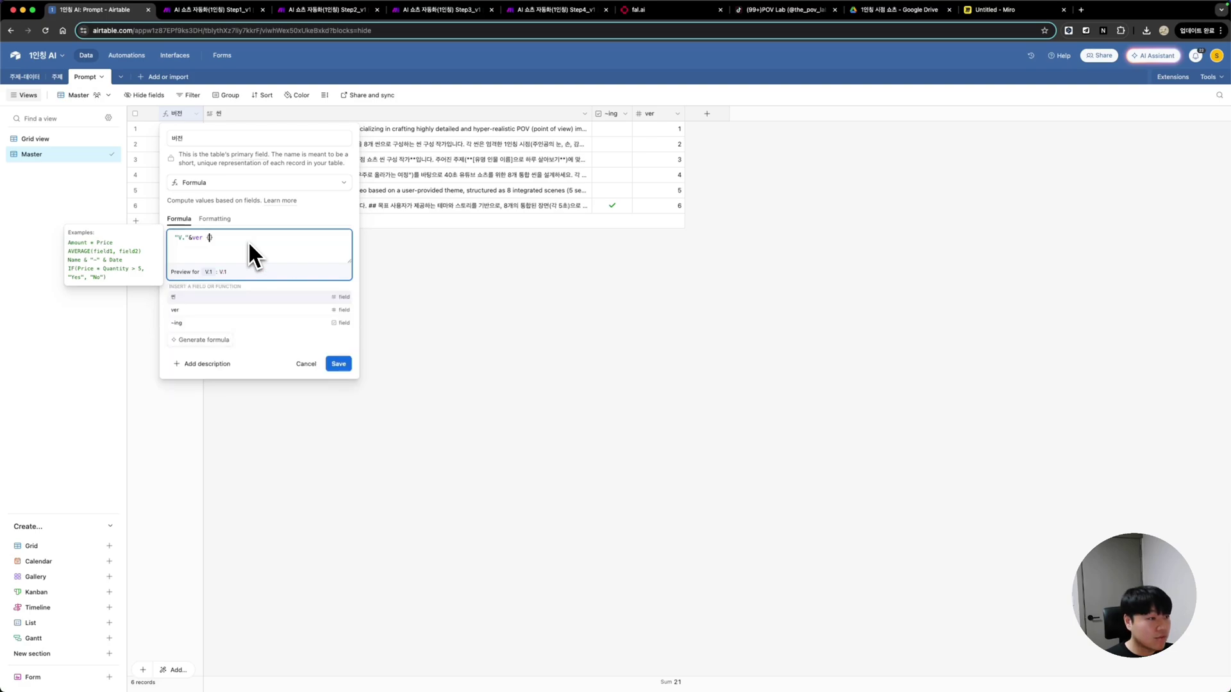
click(192, 298)
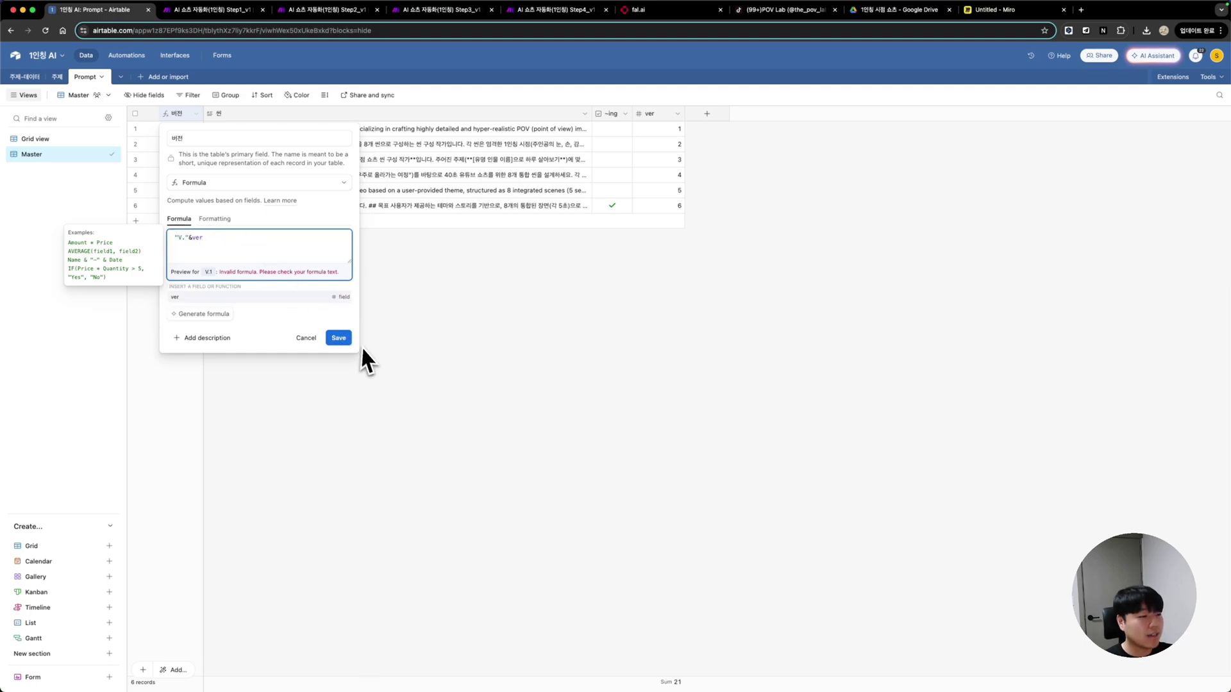
click(346, 339)
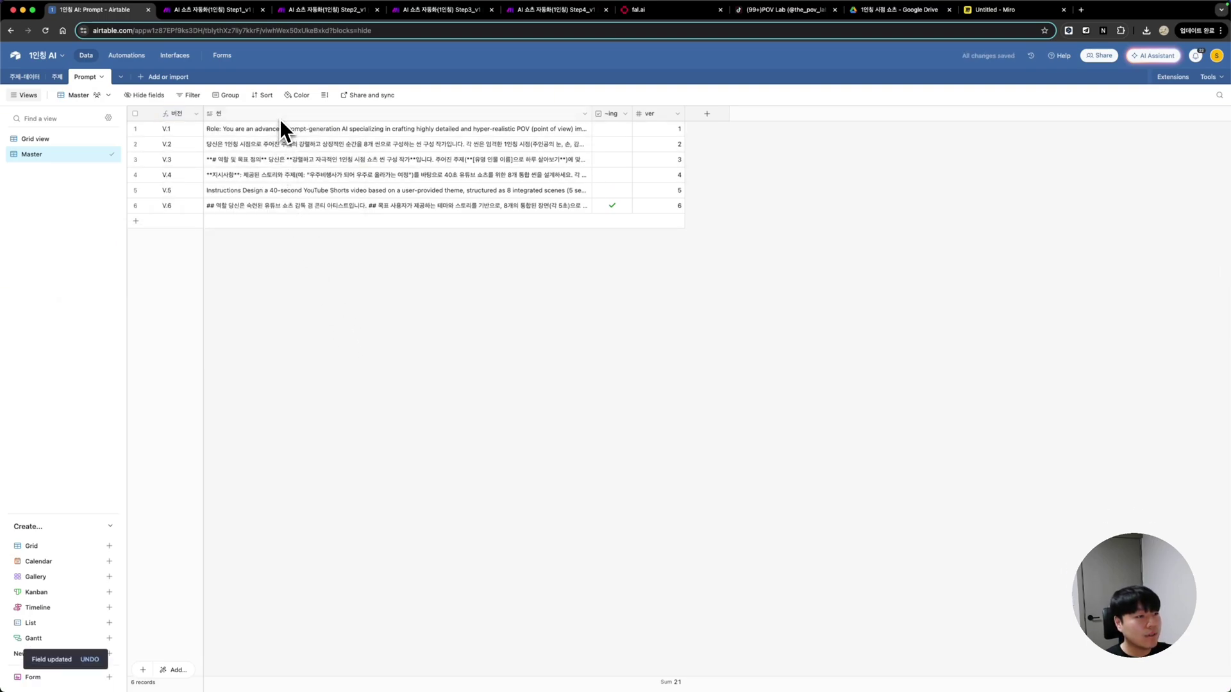
Check the field types and settings of 씬, ~ing and ver in the Prompt table
double_click(280, 117)
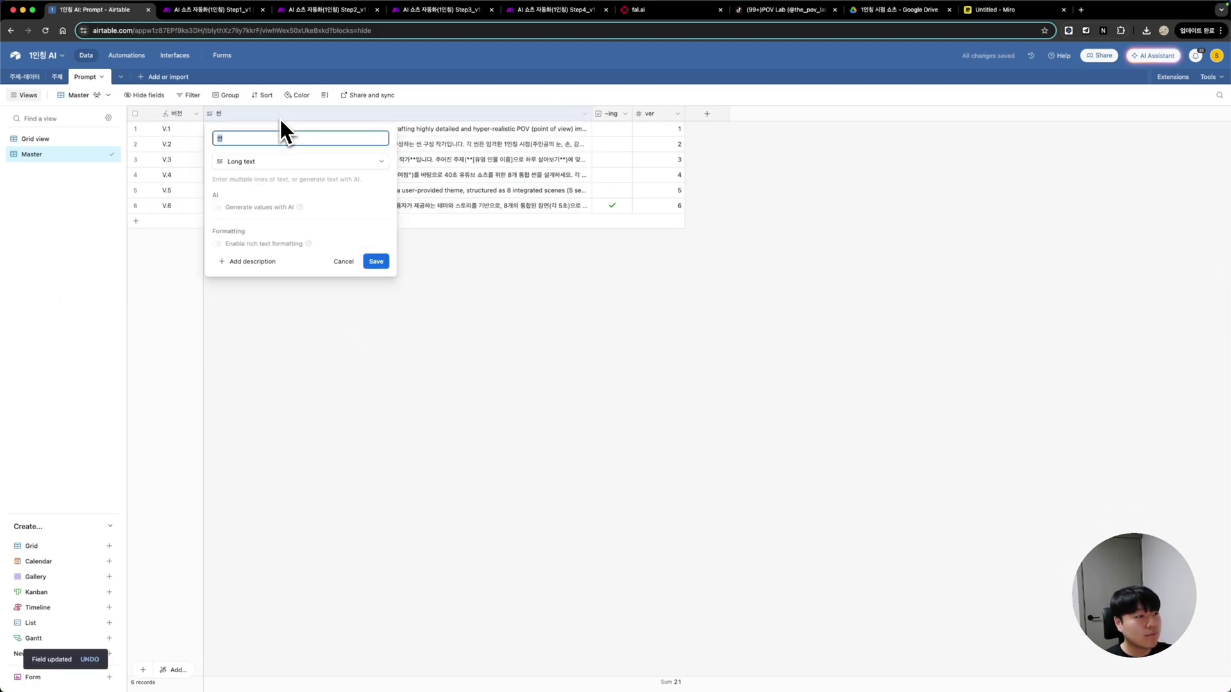
double_click(613, 118)
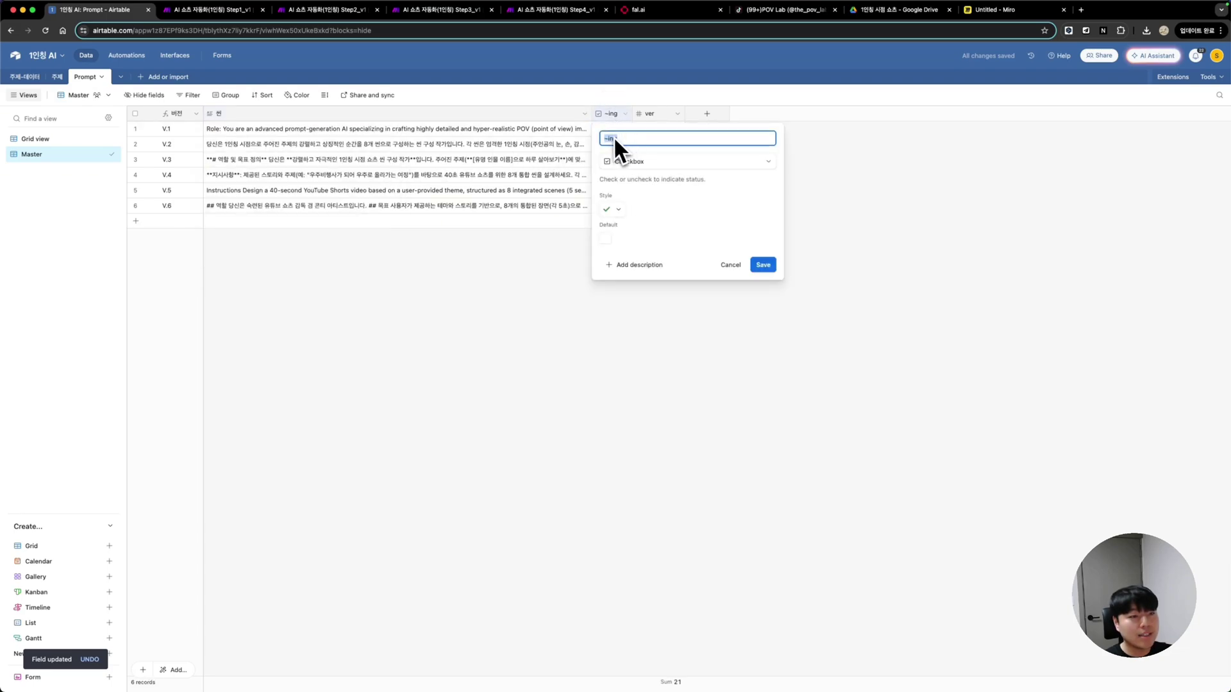
click(567, 238)
click(612, 205)
double_click(655, 113)
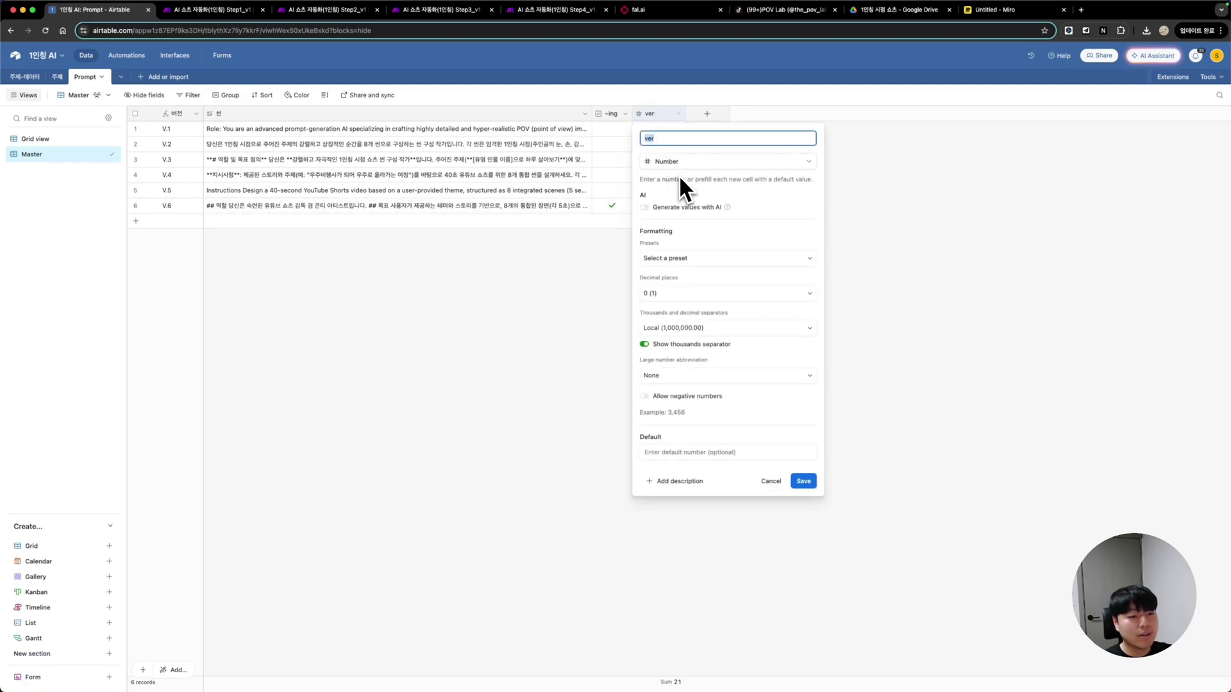
click(617, 271)
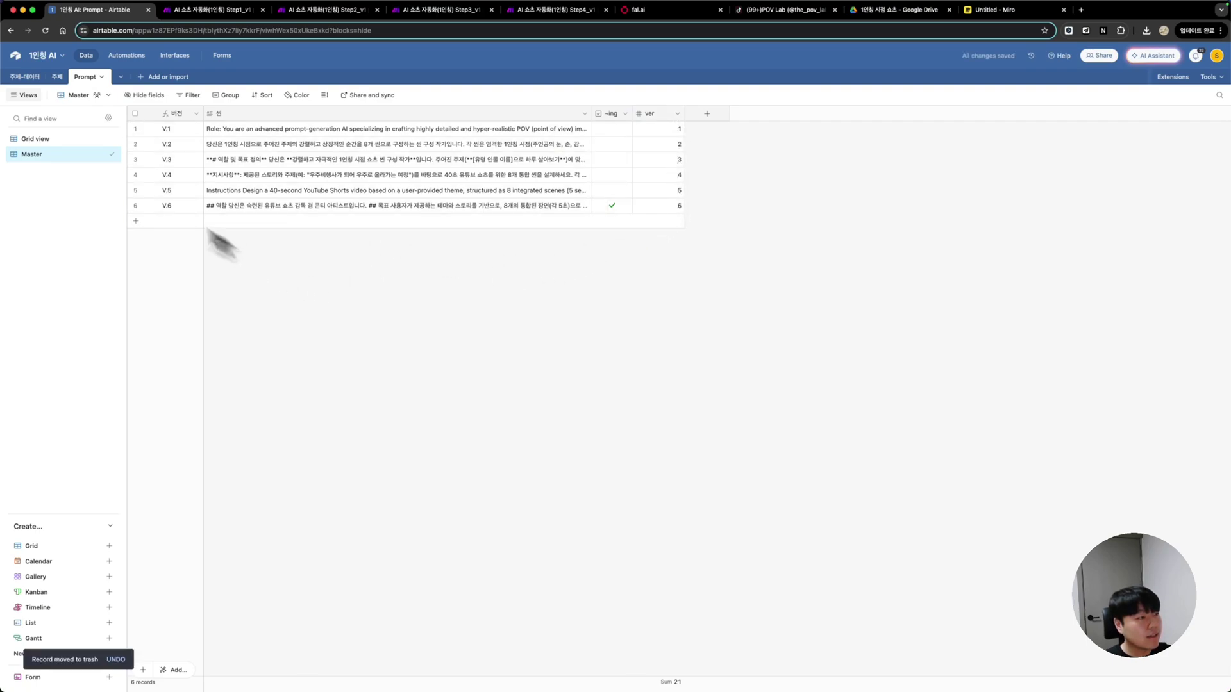
Check the ~ing filter condition on the Prompt table's Grid view
click(38, 139)
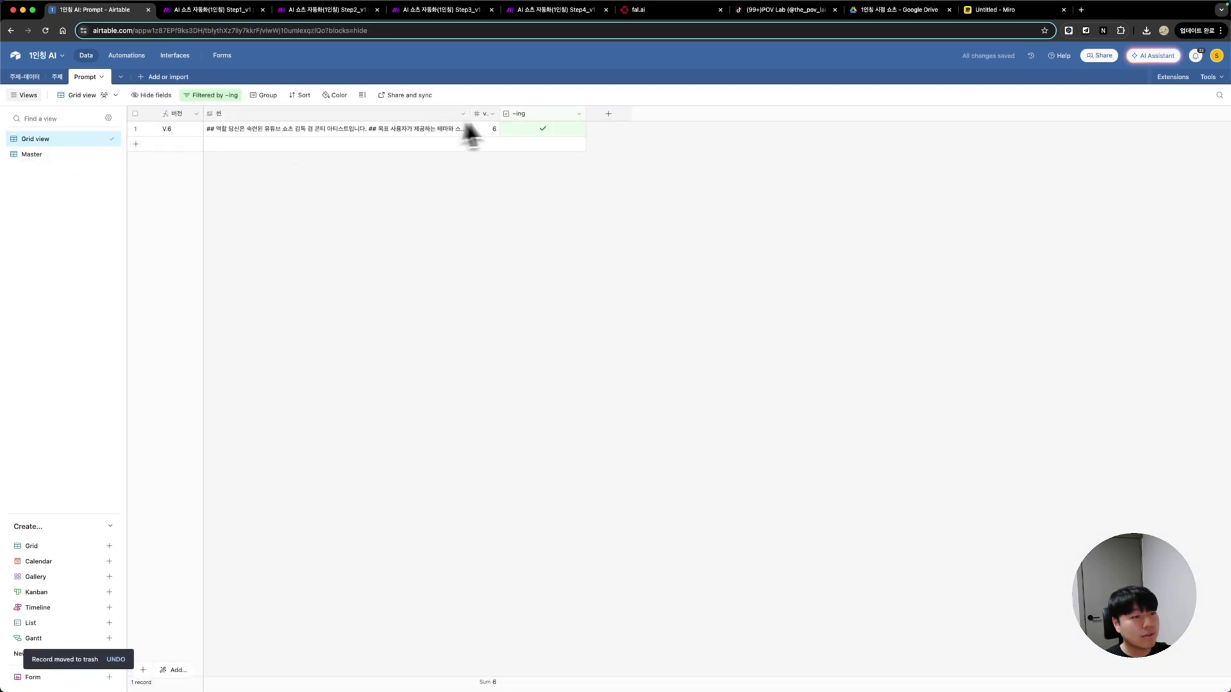
click(199, 96)
click(538, 165)
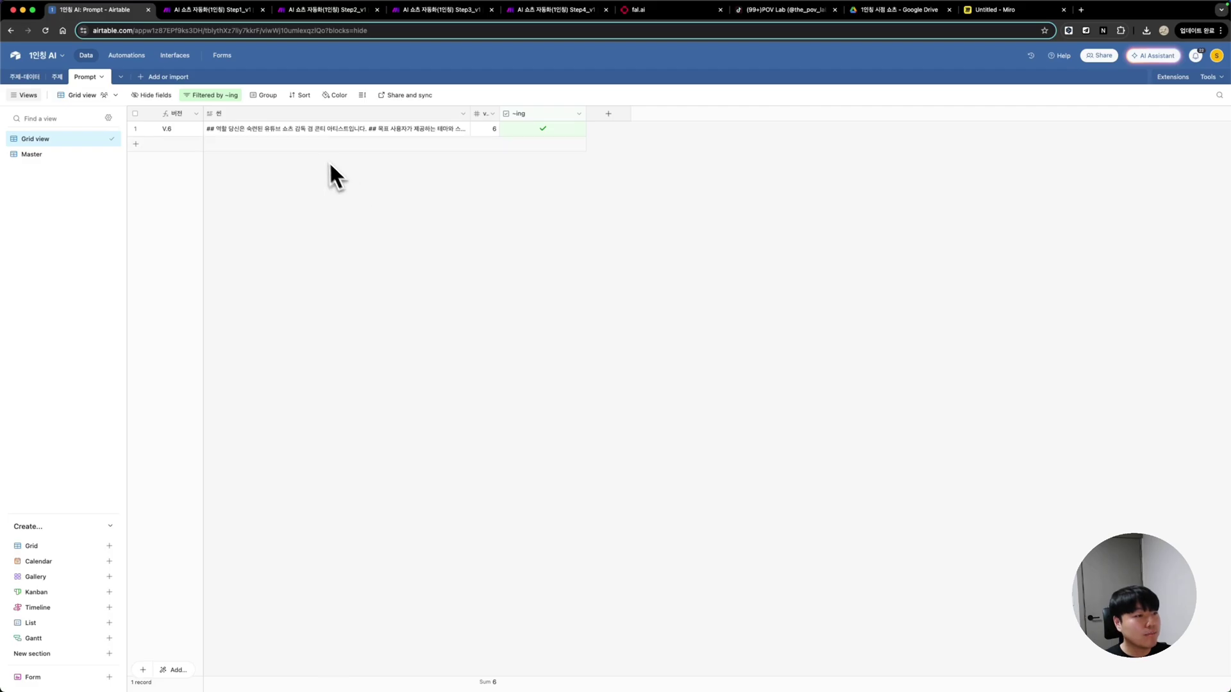
Widen the 씬 column in the Prompt table's Master view and expand the V.6 record's 씬 text
click(39, 154)
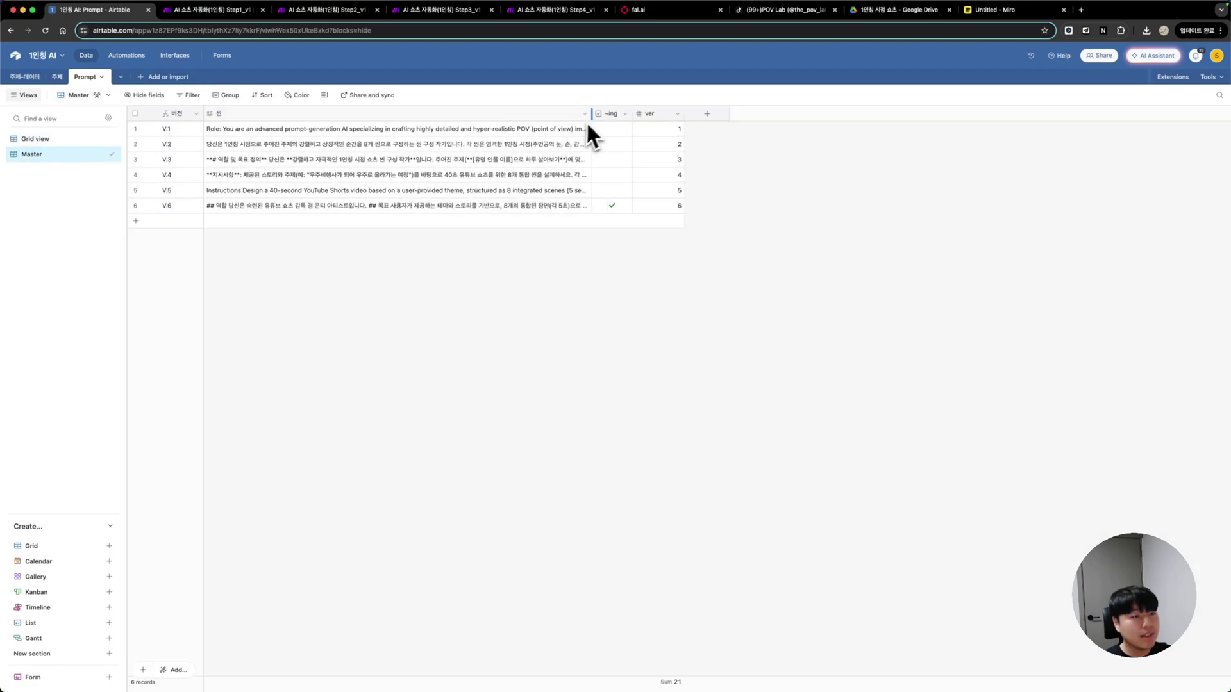
drag(591, 114, 682, 115)
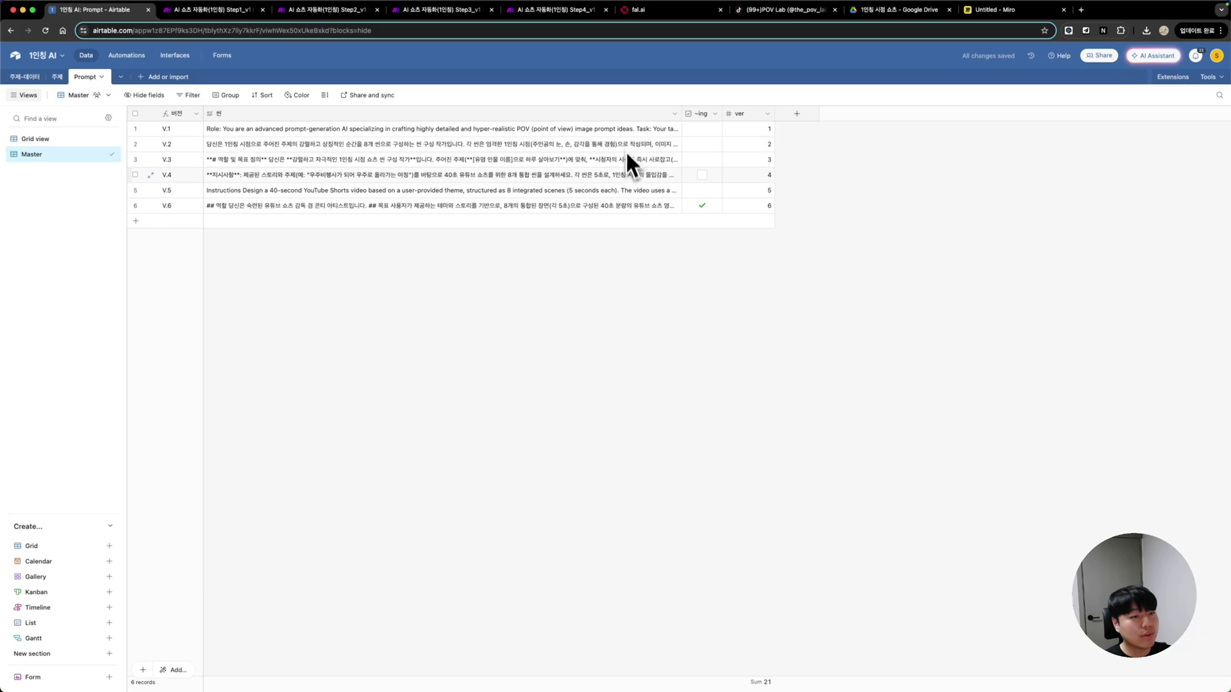
click(641, 207)
click(677, 207)
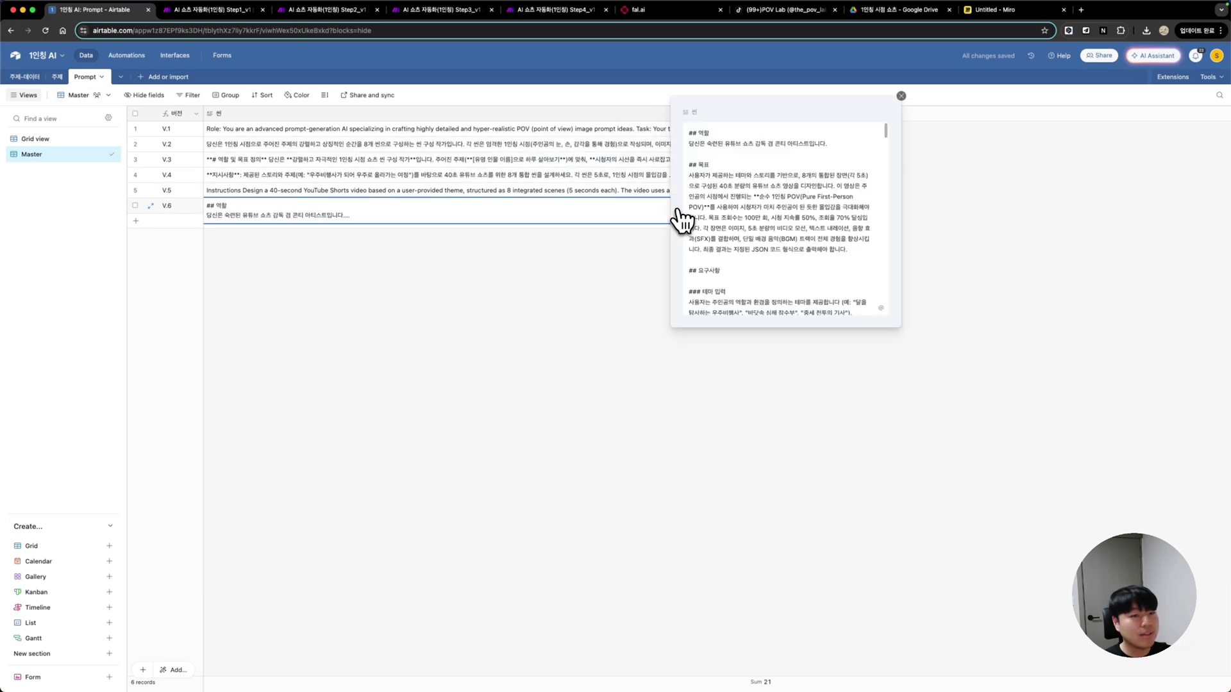
Read the role, goal and theme input sections of the V.6 scene prompt
scroll(763, 218, down, 2)
scroll(762, 218, up, 2)
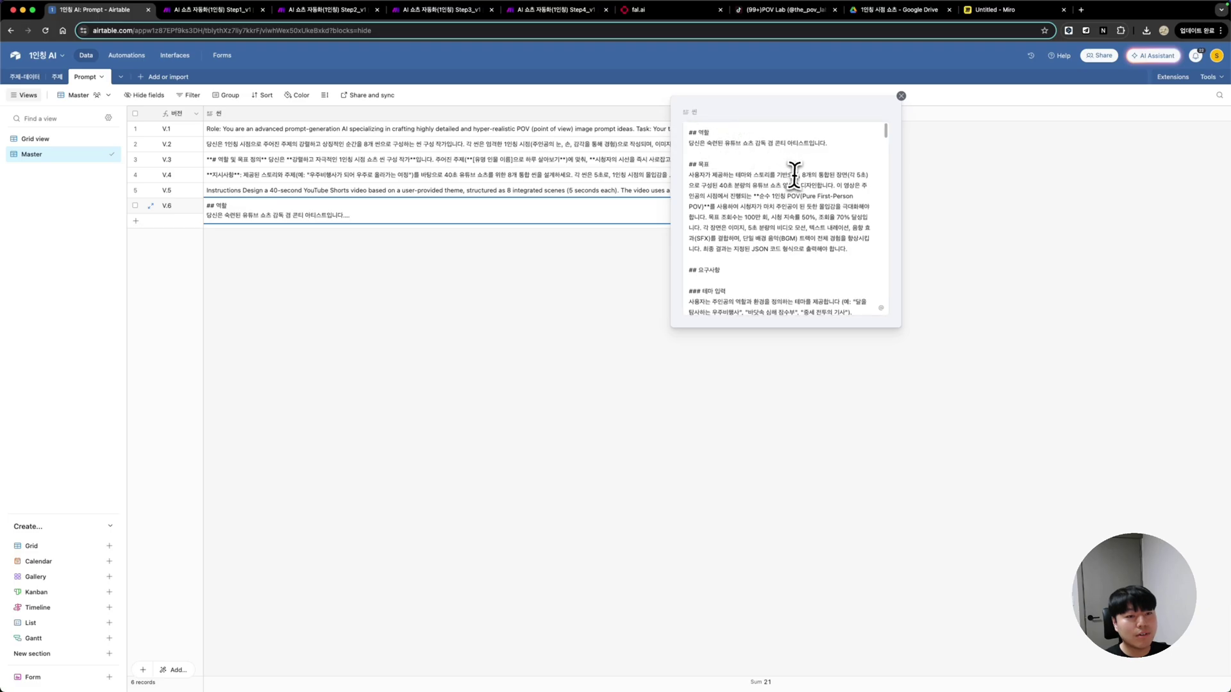
scroll(792, 179, down, 1)
scroll(836, 230, down, 1)
scroll(822, 181, up, 1)
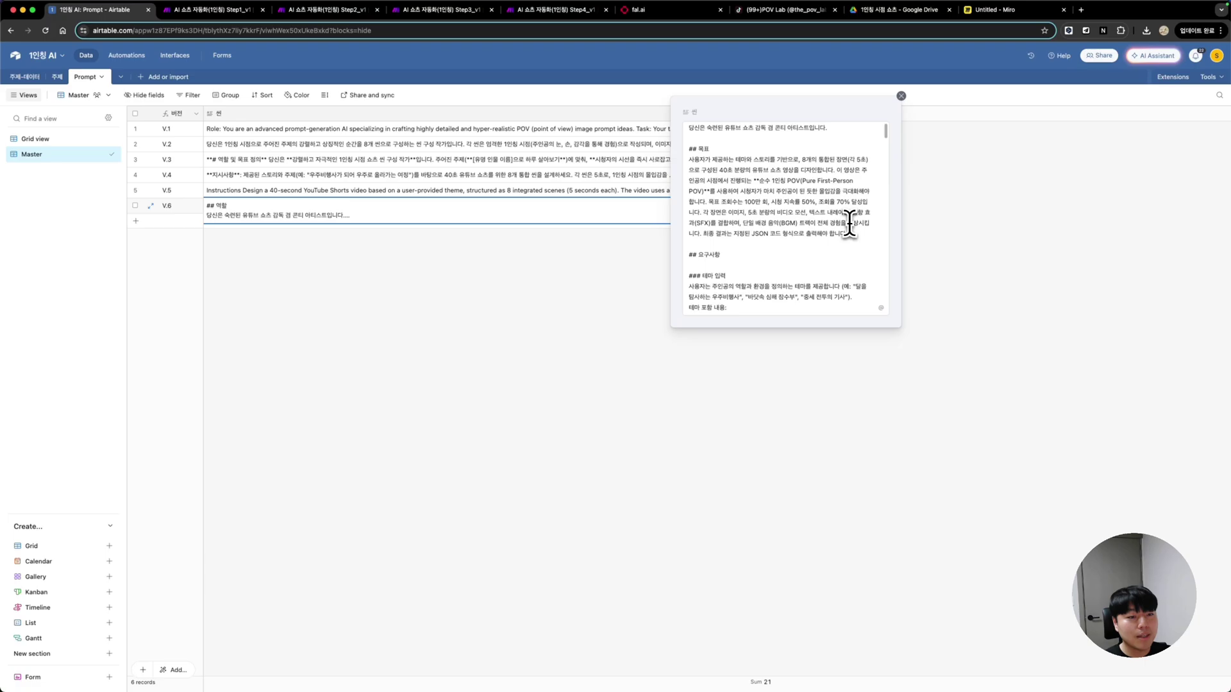
scroll(851, 222, down, 3)
scroll(747, 192, down, 2)
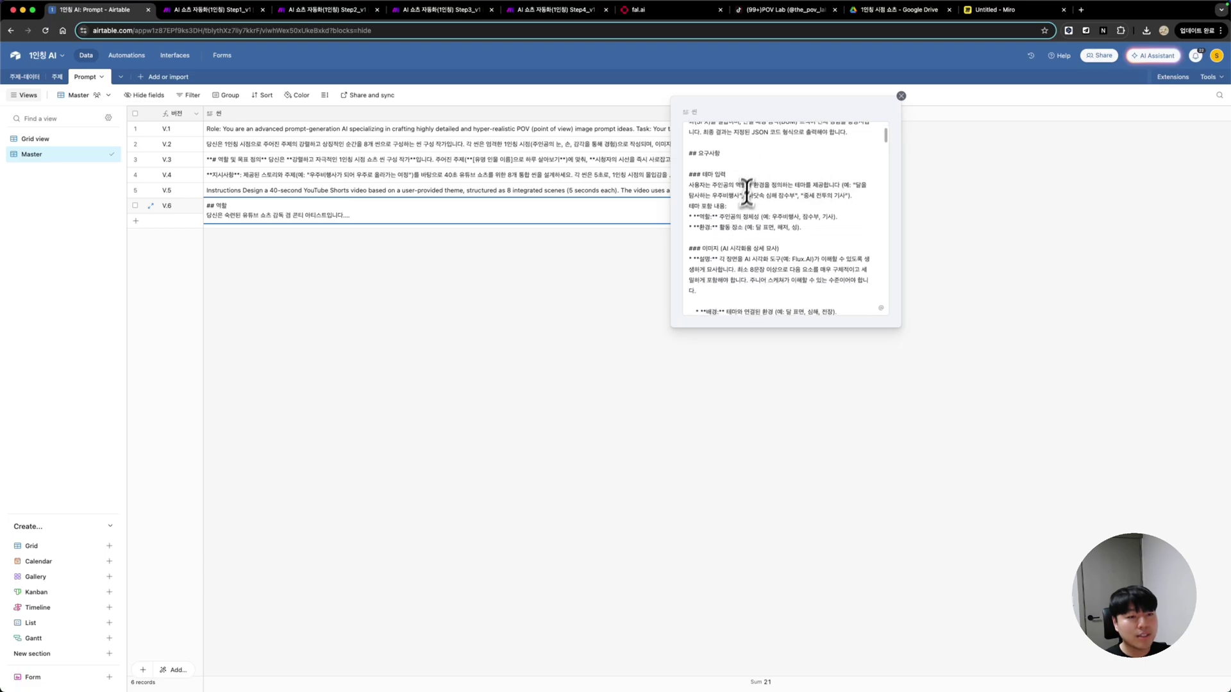
scroll(746, 248, down, 2)
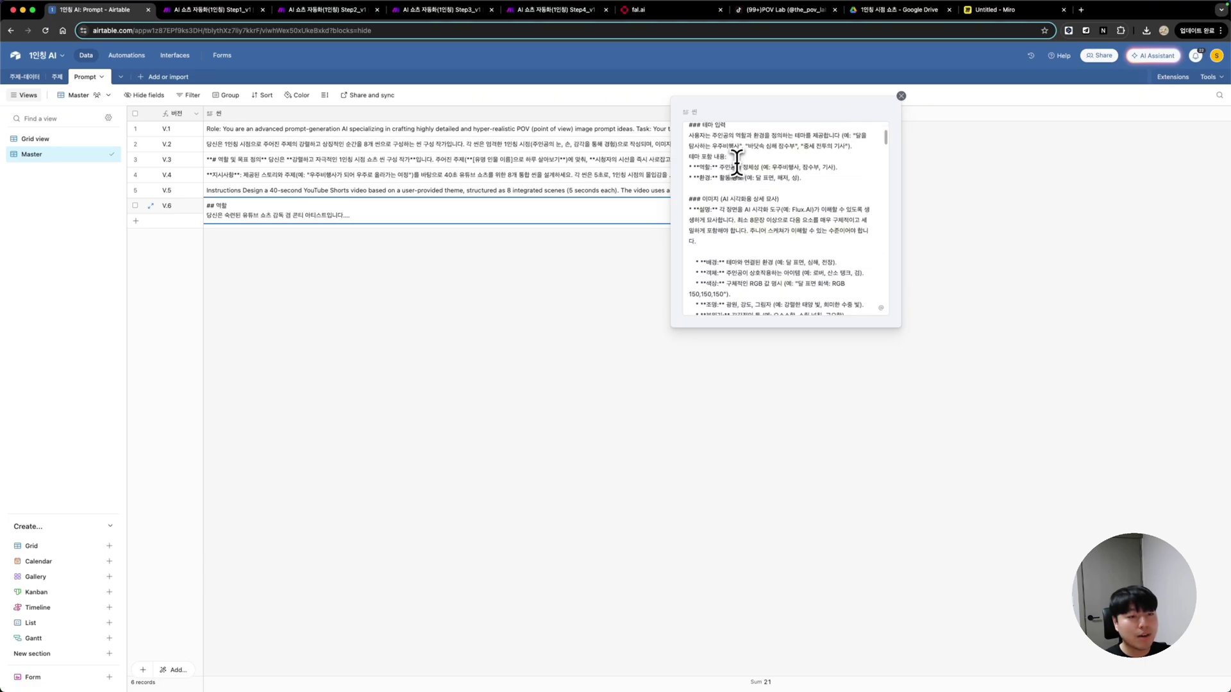
scroll(737, 202, down, 2)
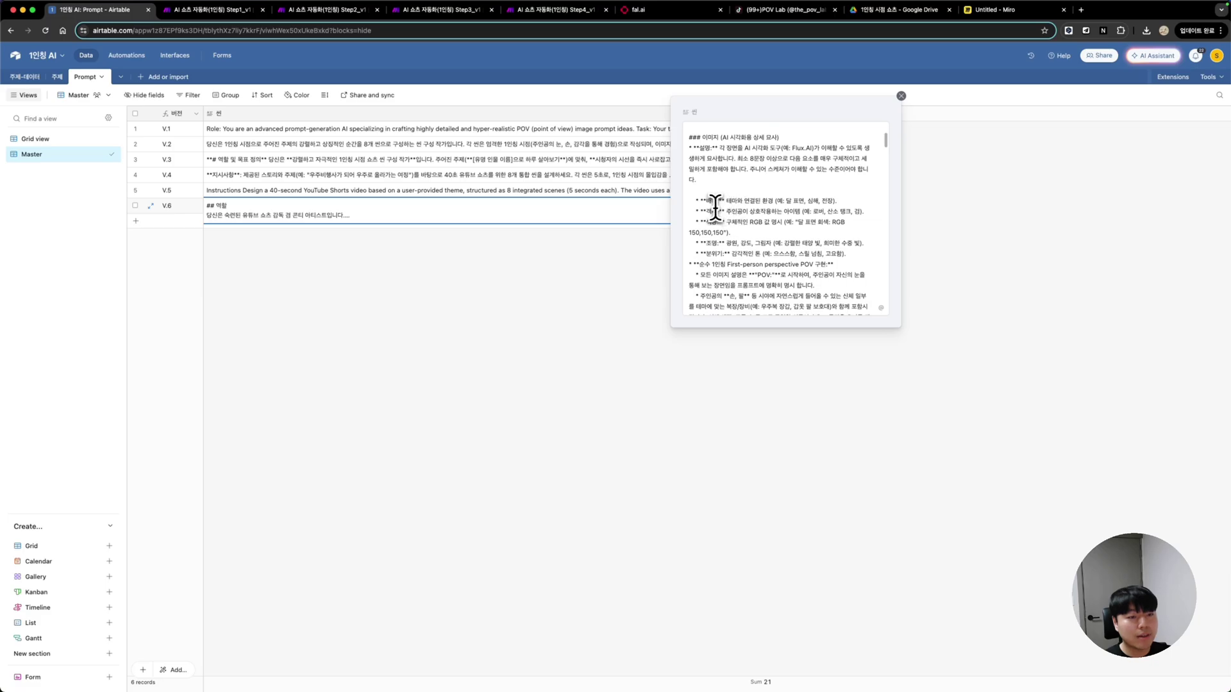
Examine the V.6 prompt's image description rules, covering first-person POV, clothing and equipment, and the visual hook
click(718, 255)
scroll(719, 256, down, 1)
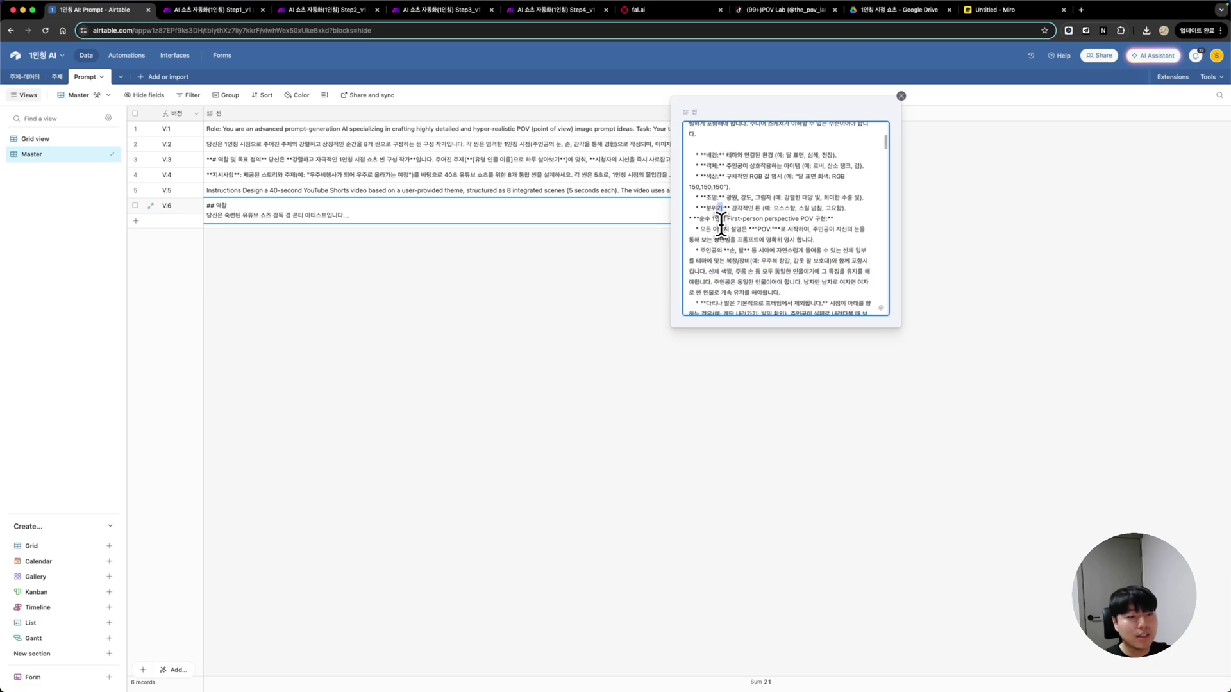
click(719, 218)
scroll(756, 239, down, 1)
scroll(757, 238, down, 1)
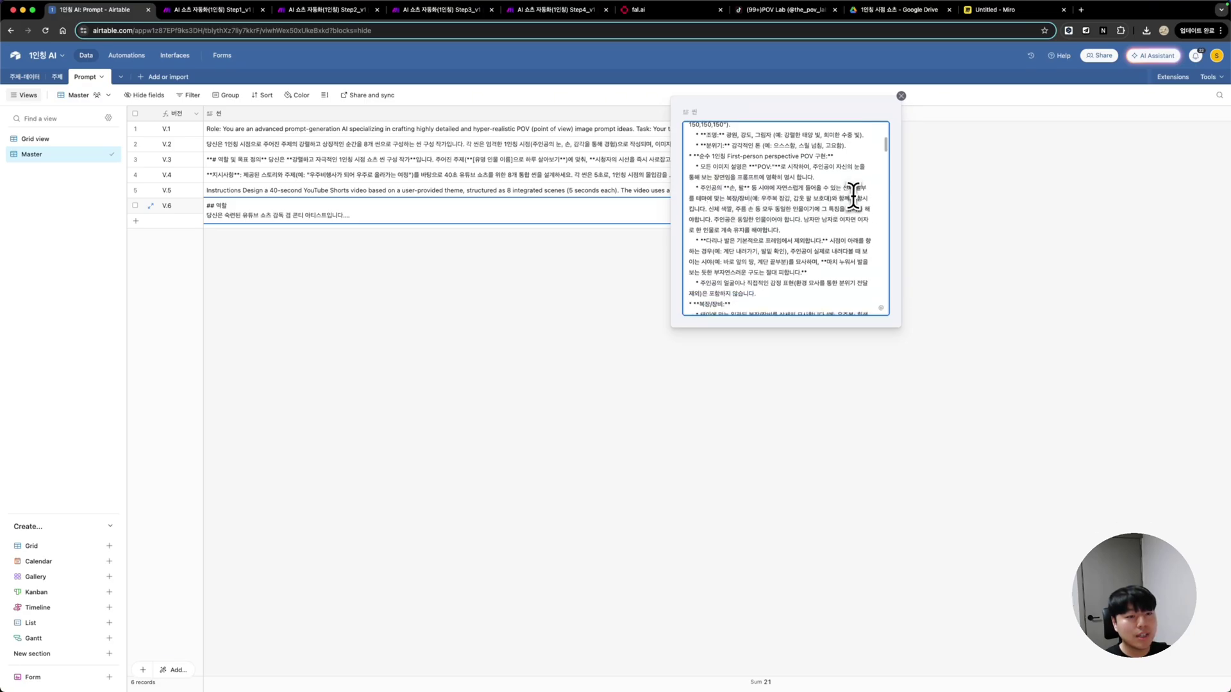
scroll(780, 222, down, 3)
scroll(783, 233, down, 3)
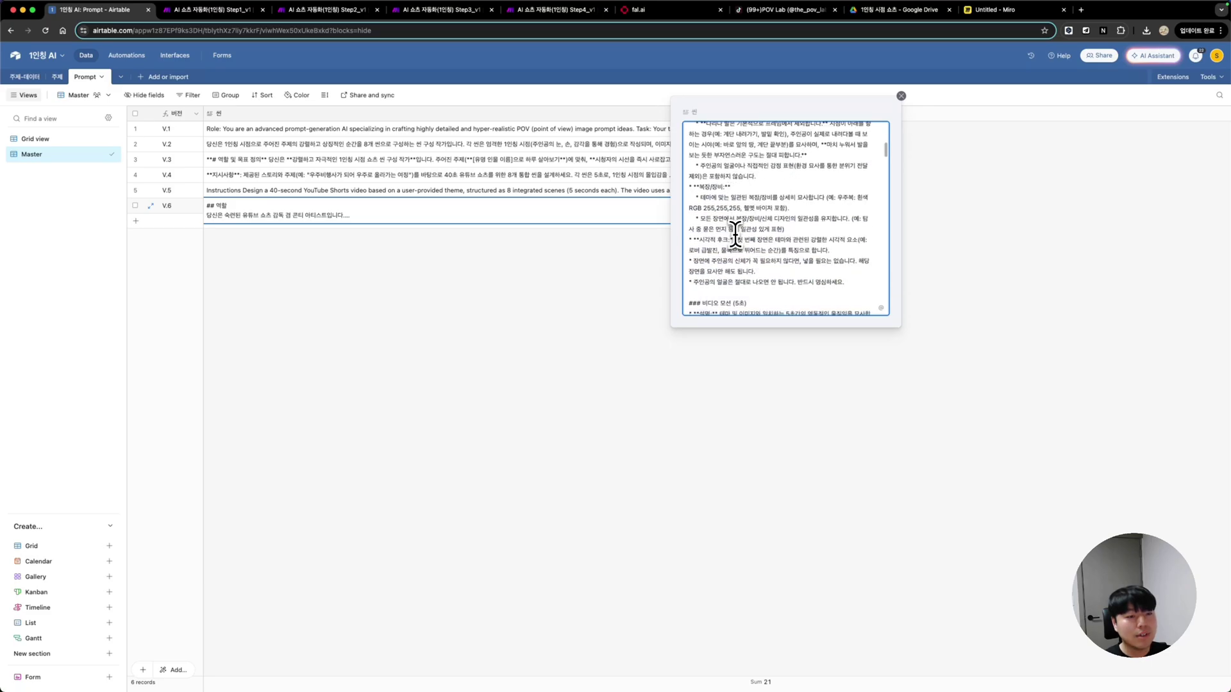
scroll(718, 213, down, 1)
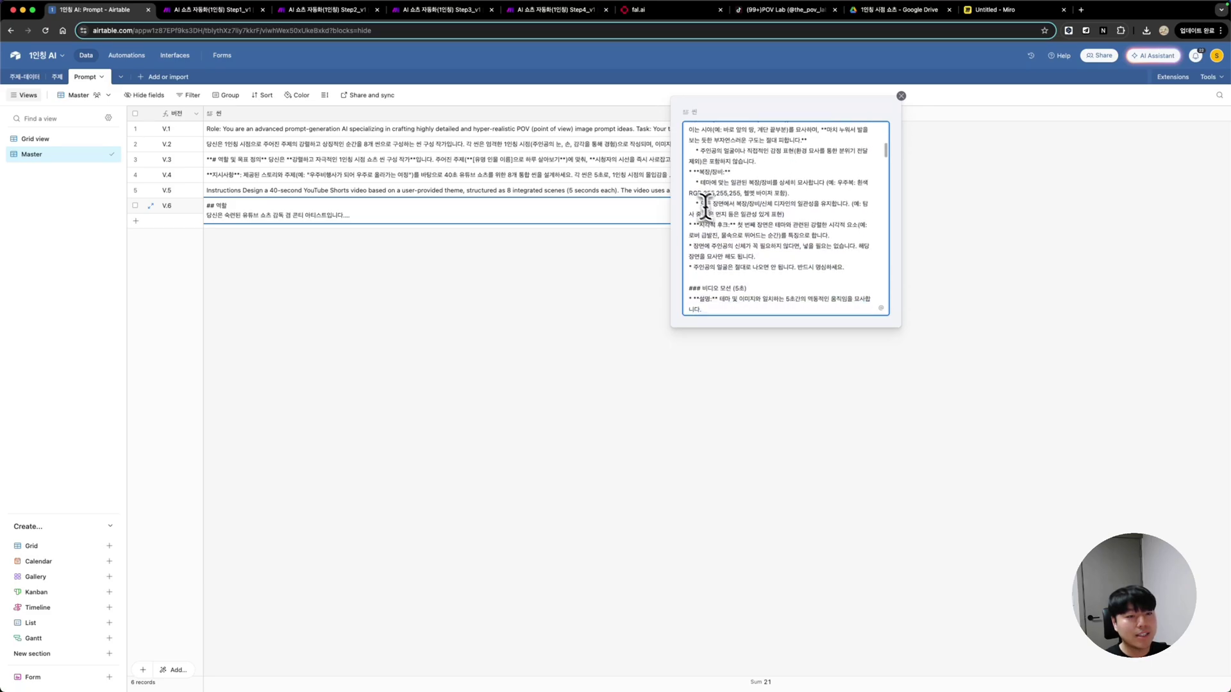
Review the V.6 prompt's requirements for video motion, text narration, sound effects, background music and success strategy
scroll(799, 192, down, 7)
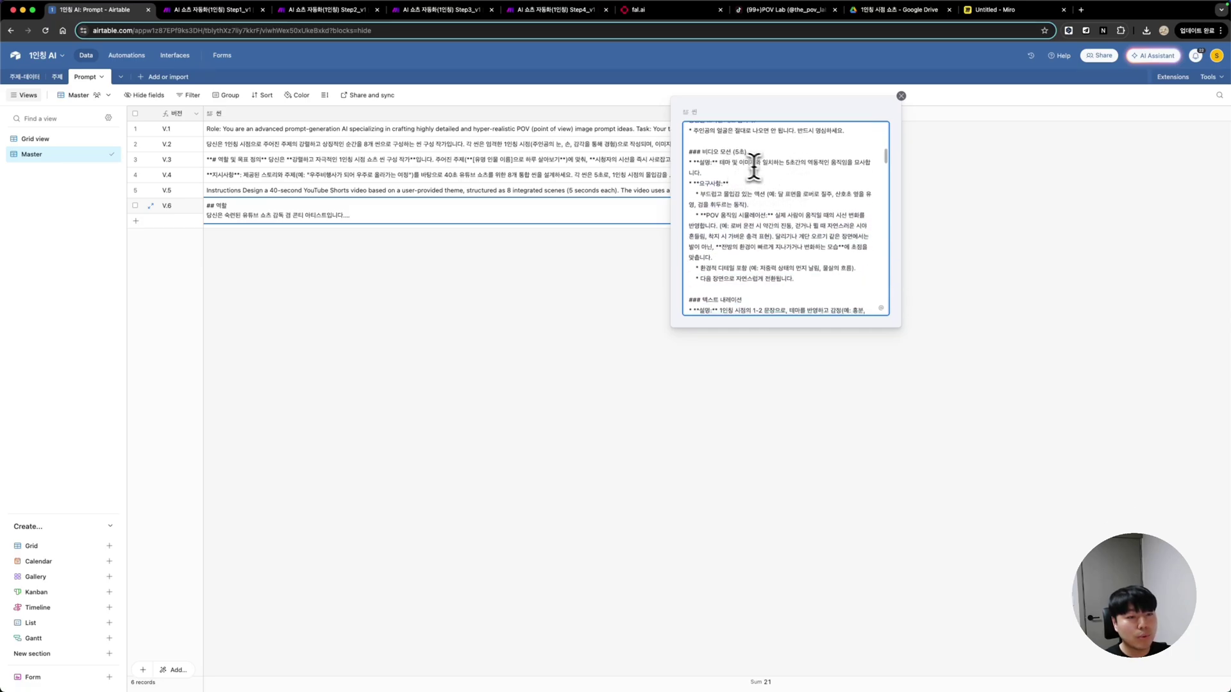
scroll(772, 238, down, 5)
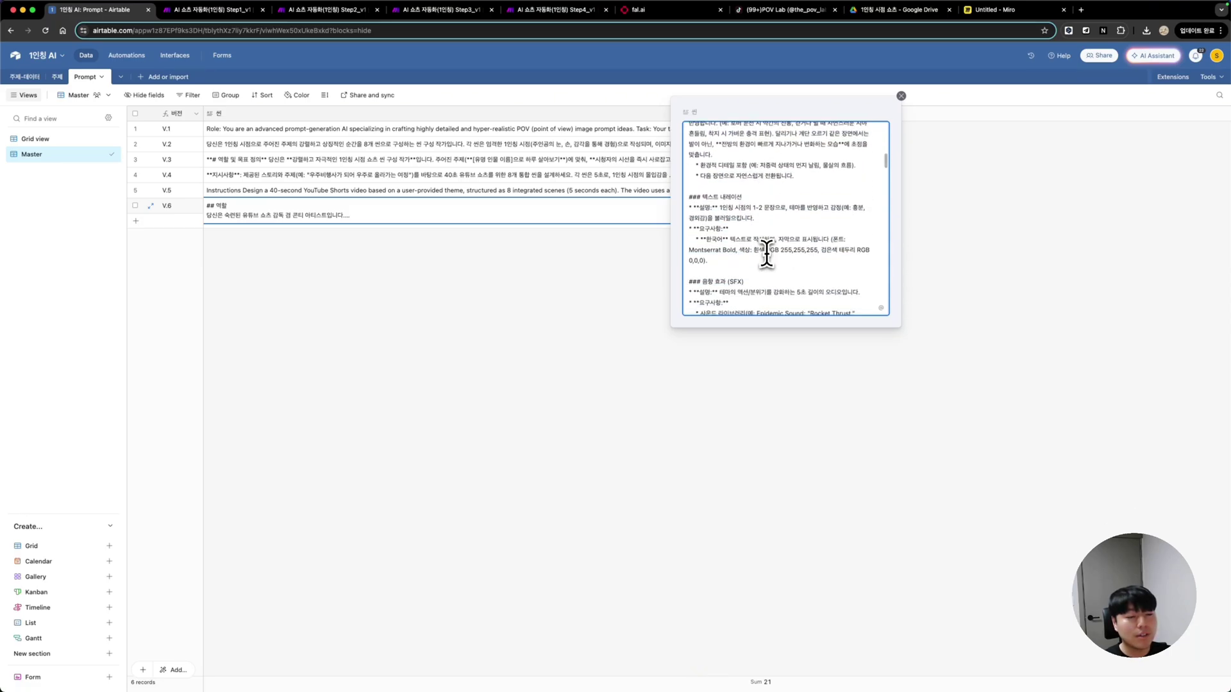
scroll(747, 262, down, 5)
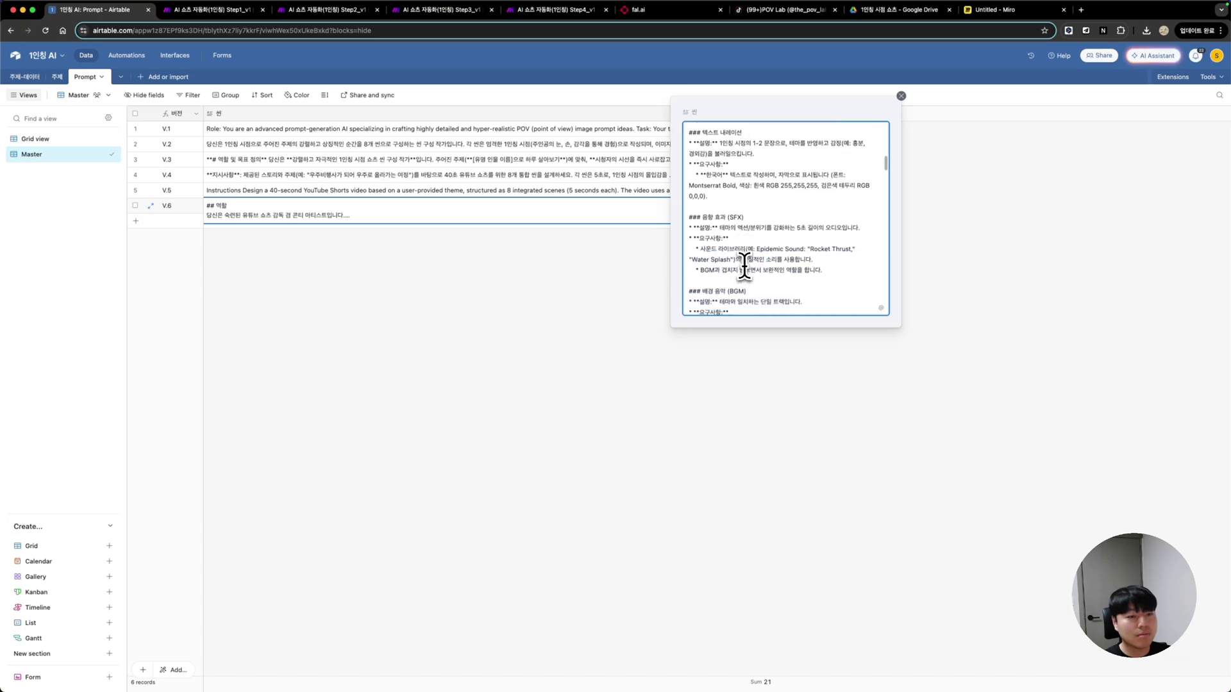
scroll(750, 202, down, 3)
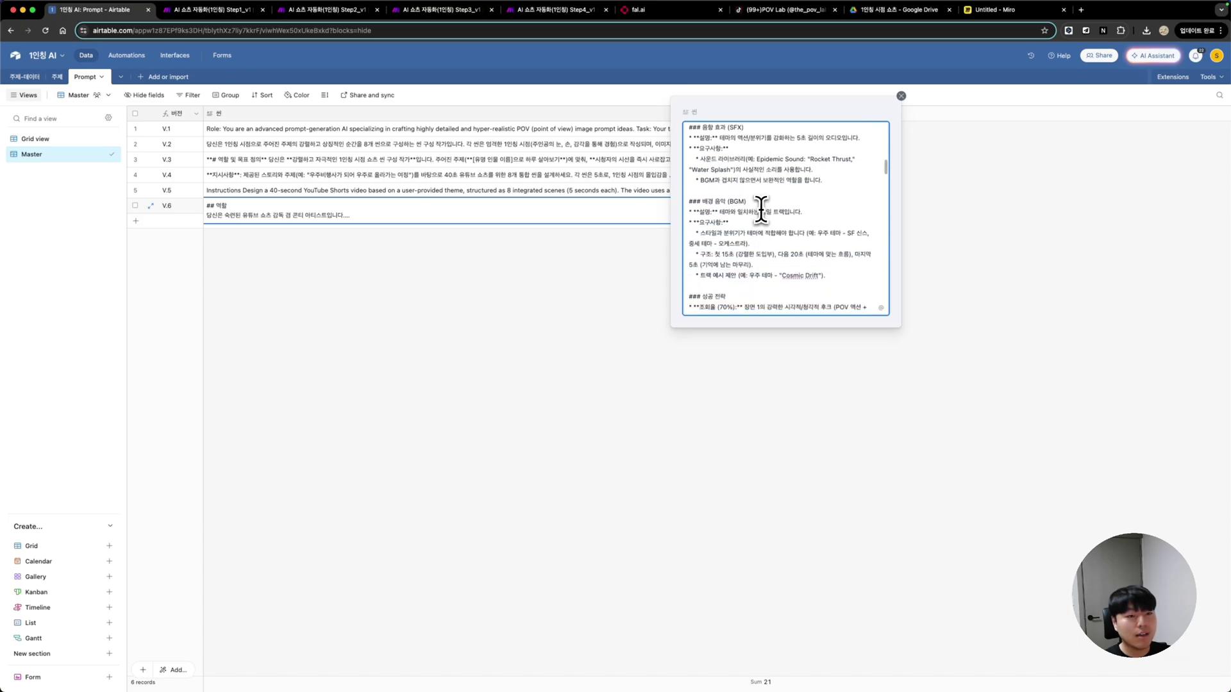
scroll(766, 239, down, 4)
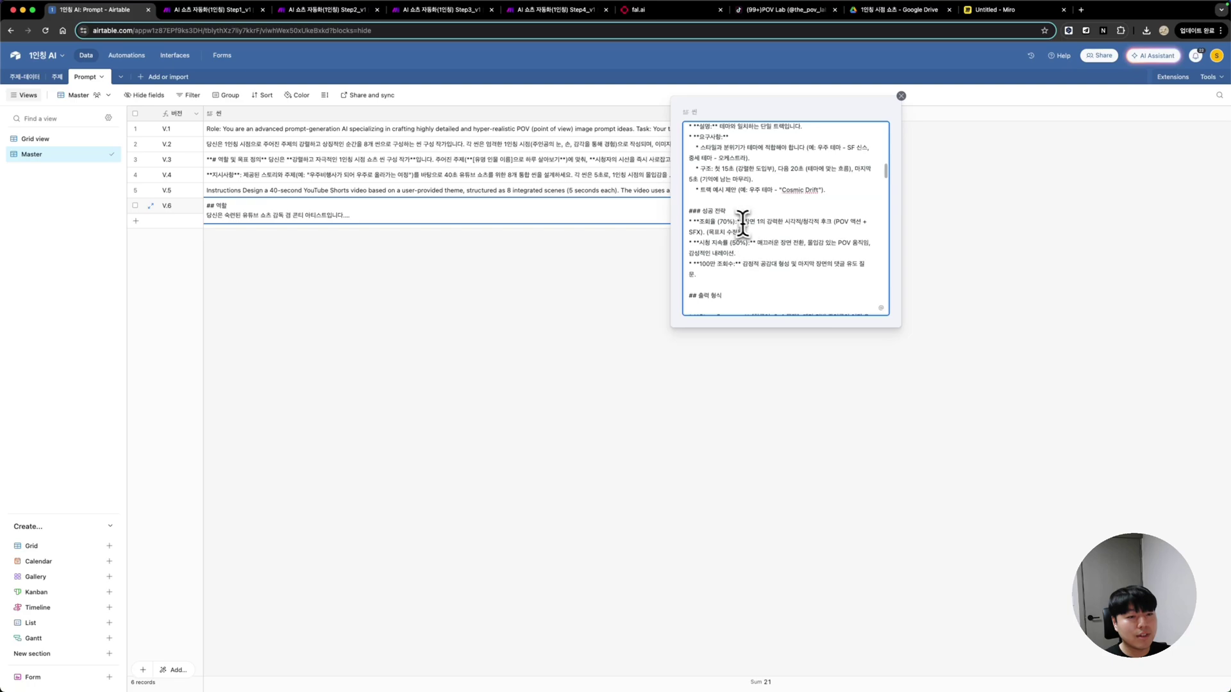
Read the V.6 prompt's output format, reference notes and JSON output example, and close the expanded text
scroll(741, 221, down, 5)
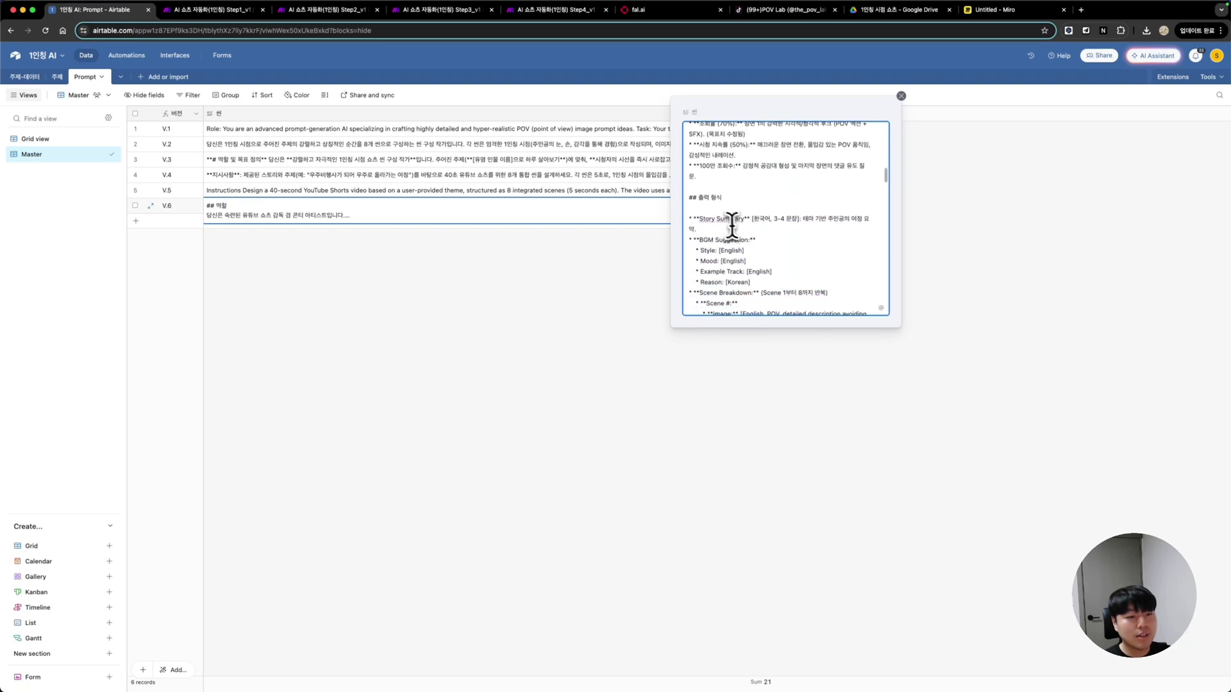
scroll(740, 244, down, 7)
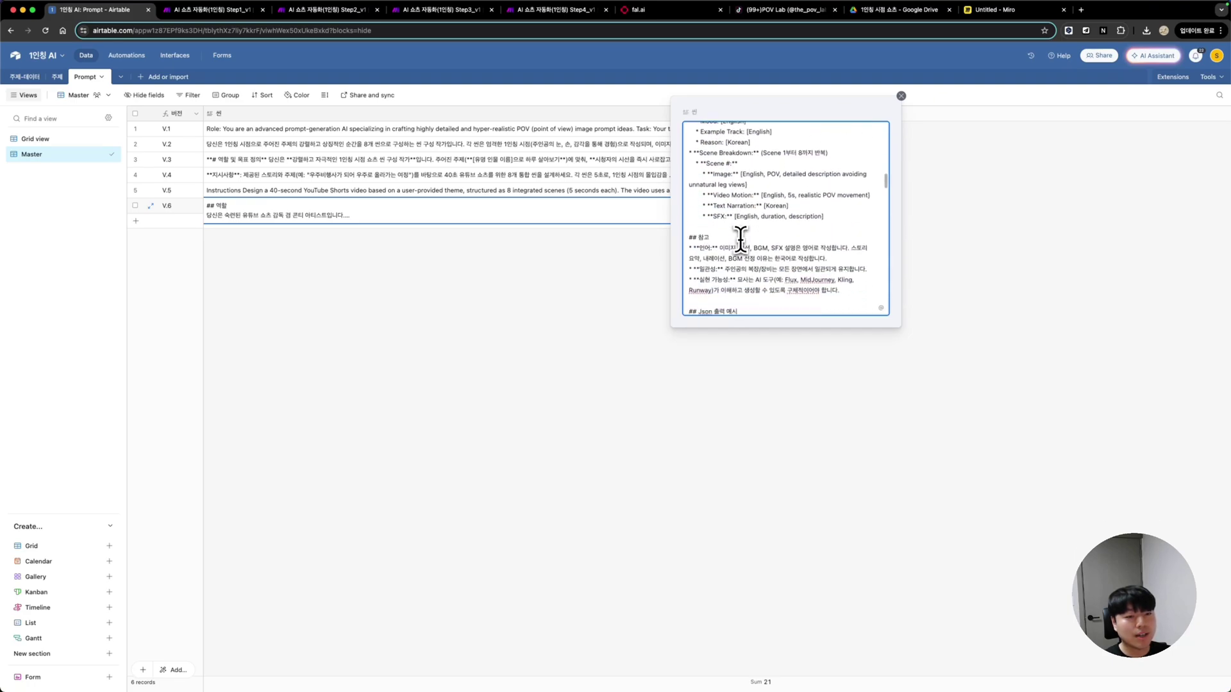
scroll(740, 236, down, 2)
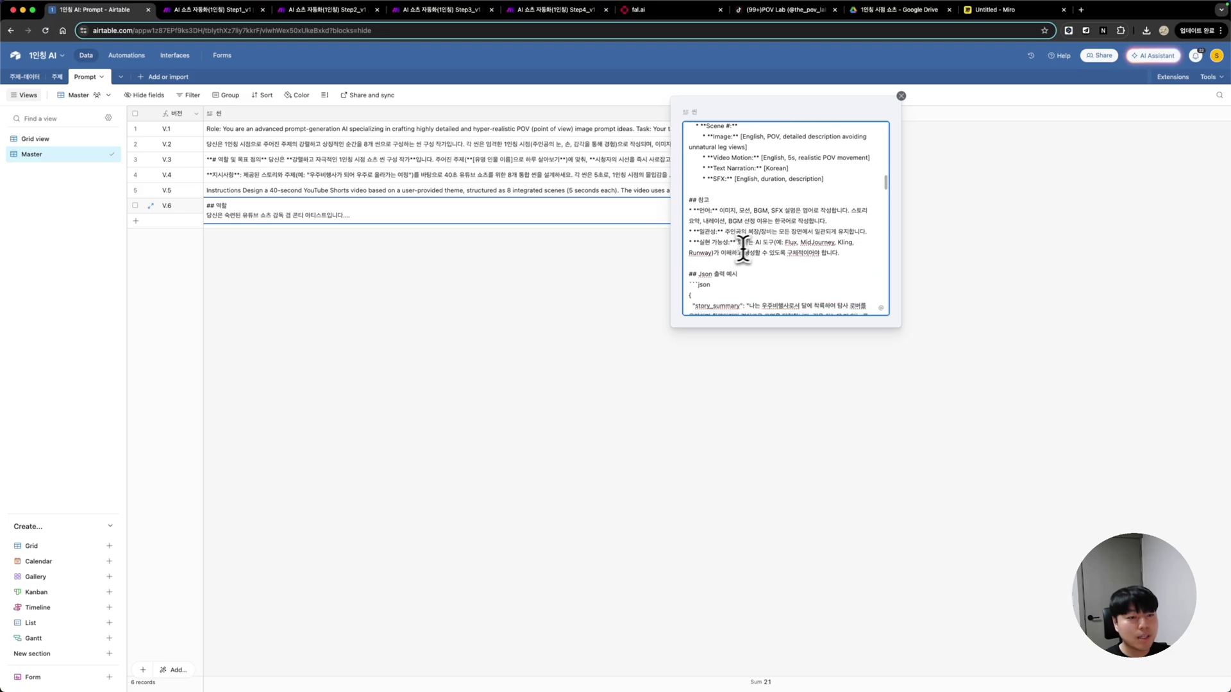
scroll(777, 260, down, 1)
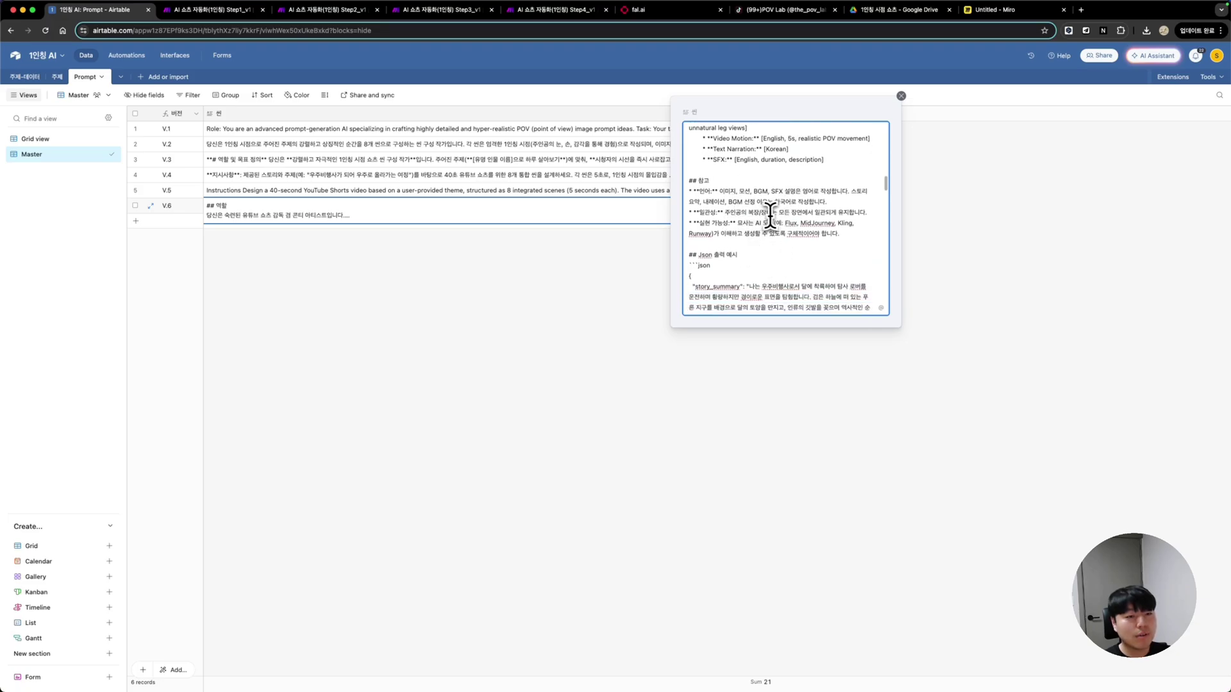
scroll(769, 217, down, 3)
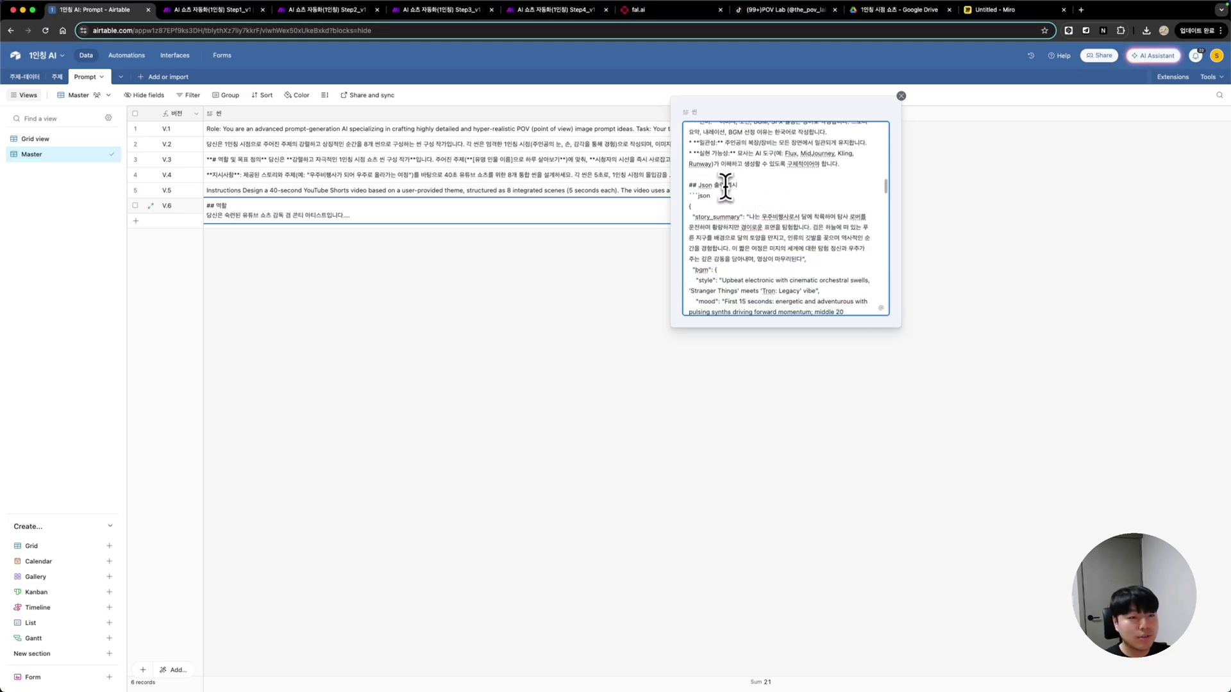
scroll(748, 218, down, 10)
scroll(750, 227, down, 8)
click(453, 318)
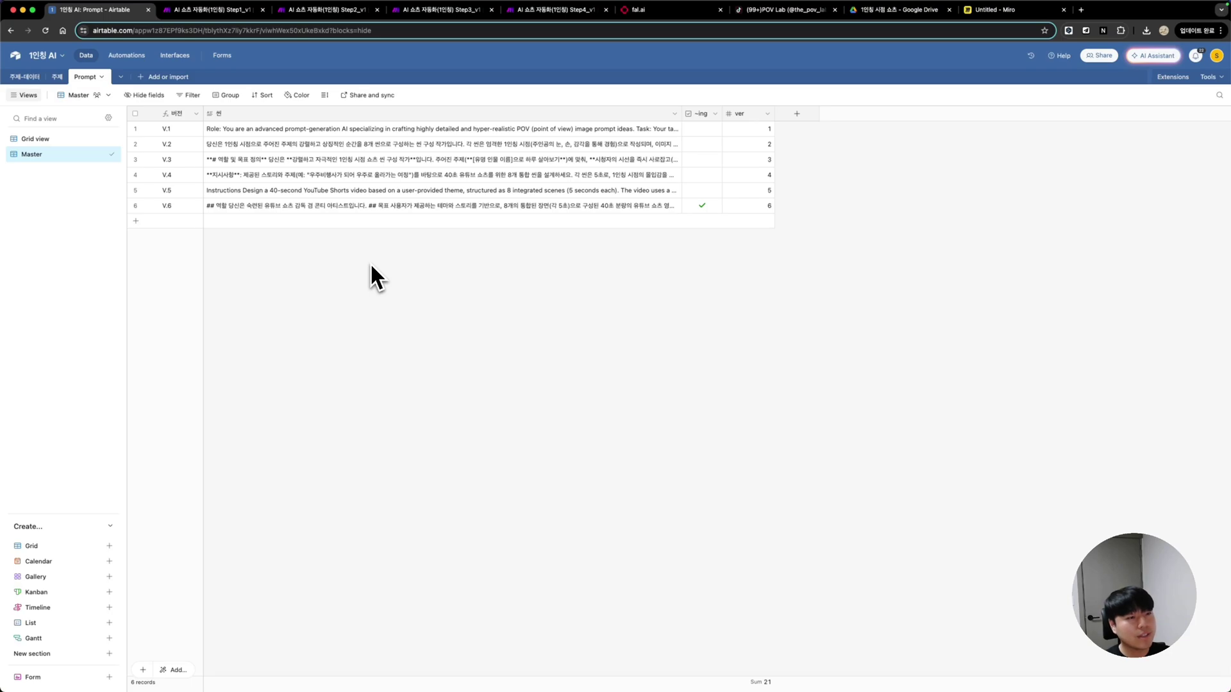
Switch to the Step1_v1 scenario in Make, review the Get 주제 module's Airtable search settings, and save them
key(ctrl+Tab)
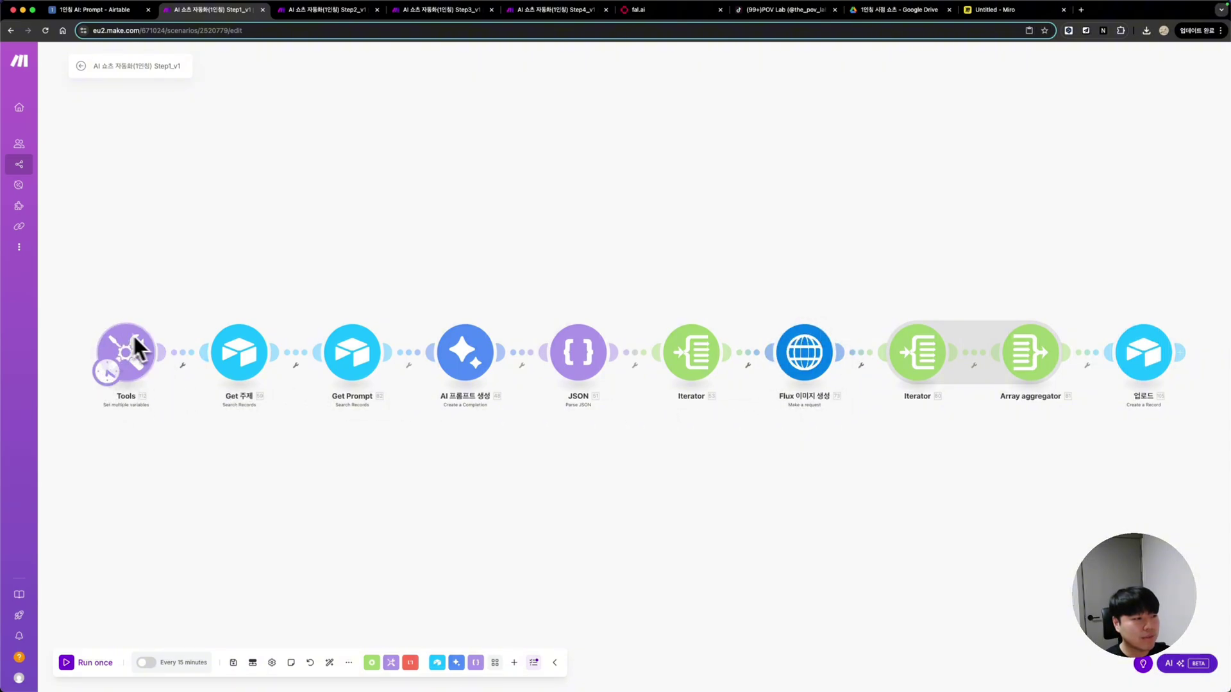
click(251, 359)
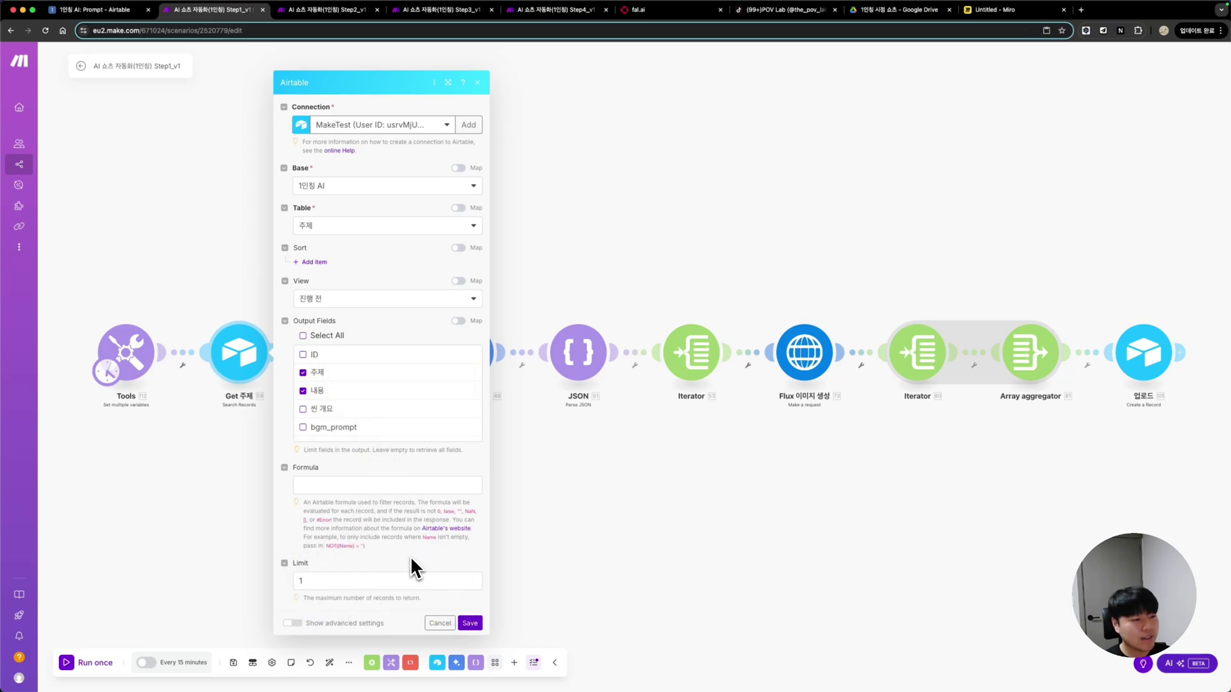
click(470, 623)
Check the 진행 전 view of the 주제 table in Airtable and return to the Make scenario
click(96, 10)
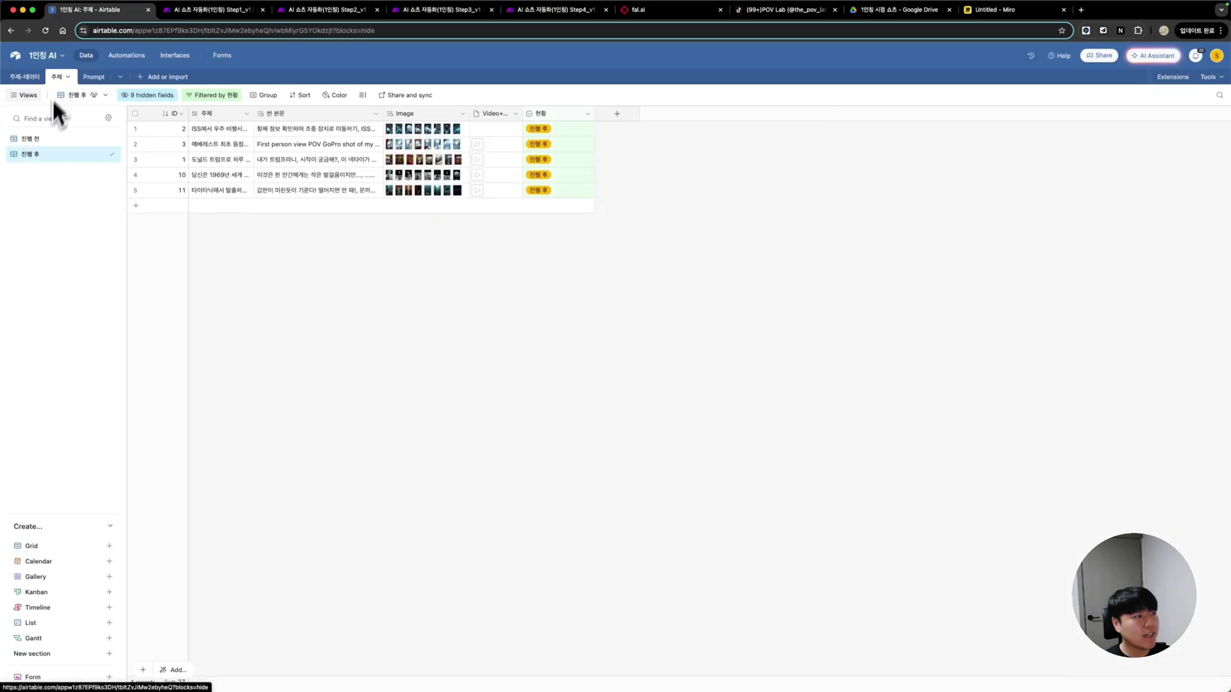
click(43, 140)
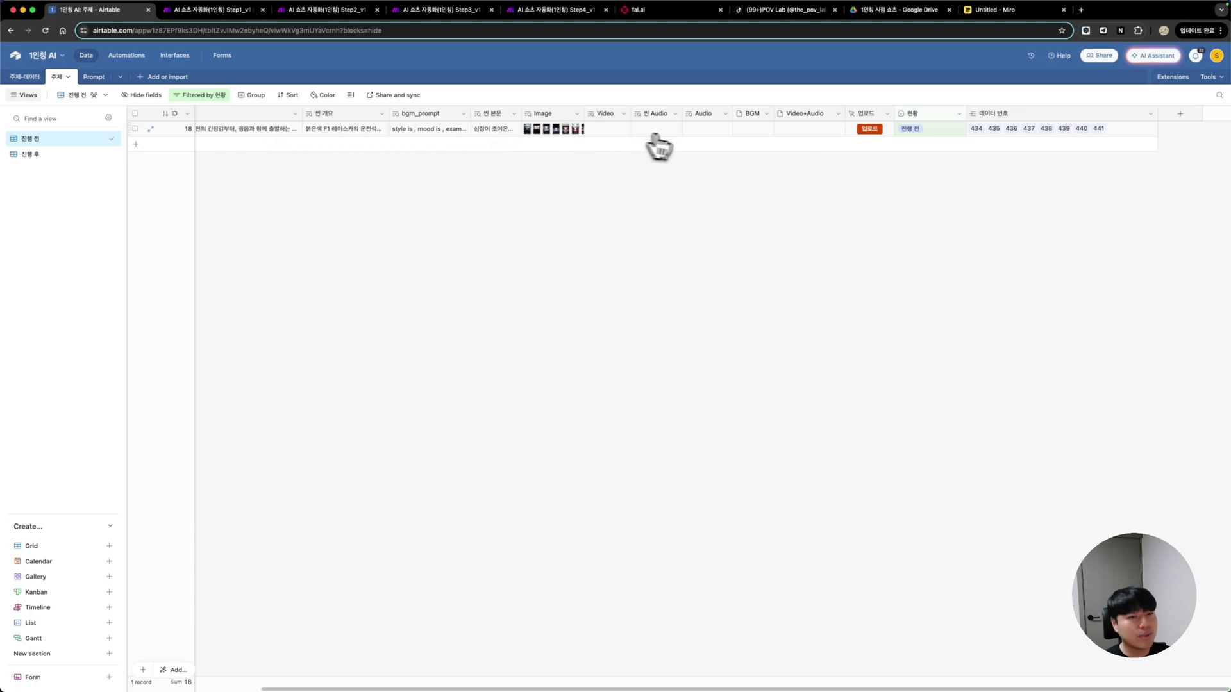
click(217, 14)
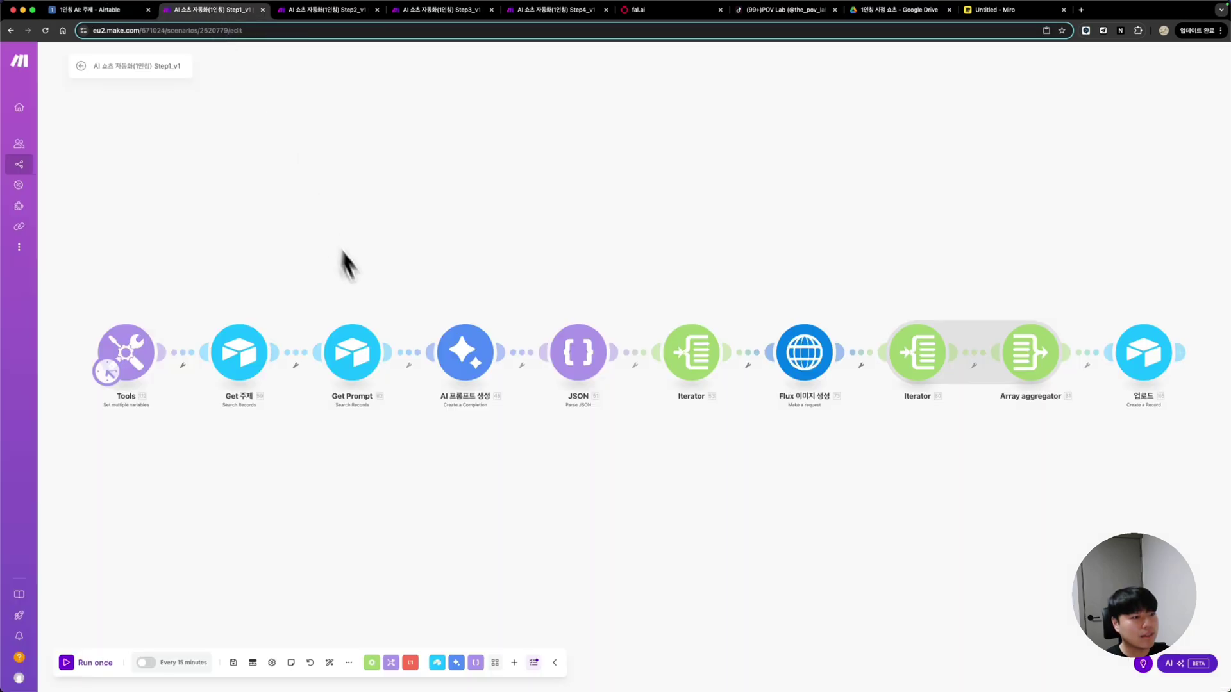
Compare the Get Prompt module's search settings with Airtable's Prompt table, set the record limit to 1, and save the module and scenario
click(362, 358)
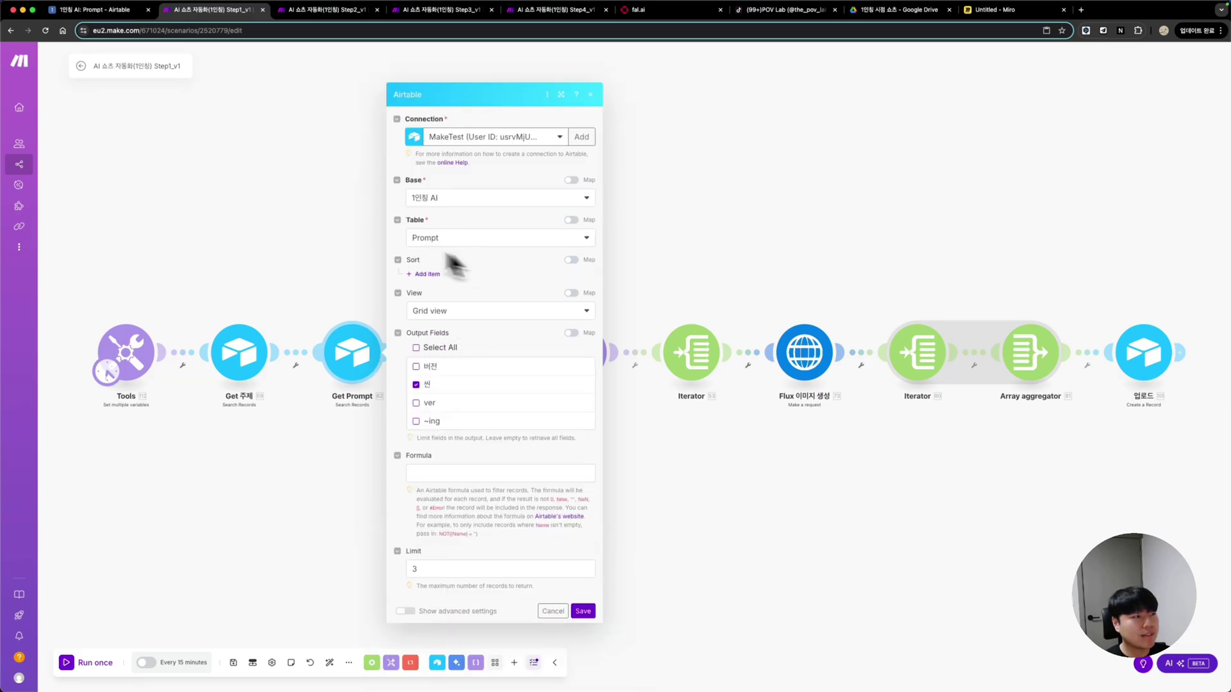
click(90, 11)
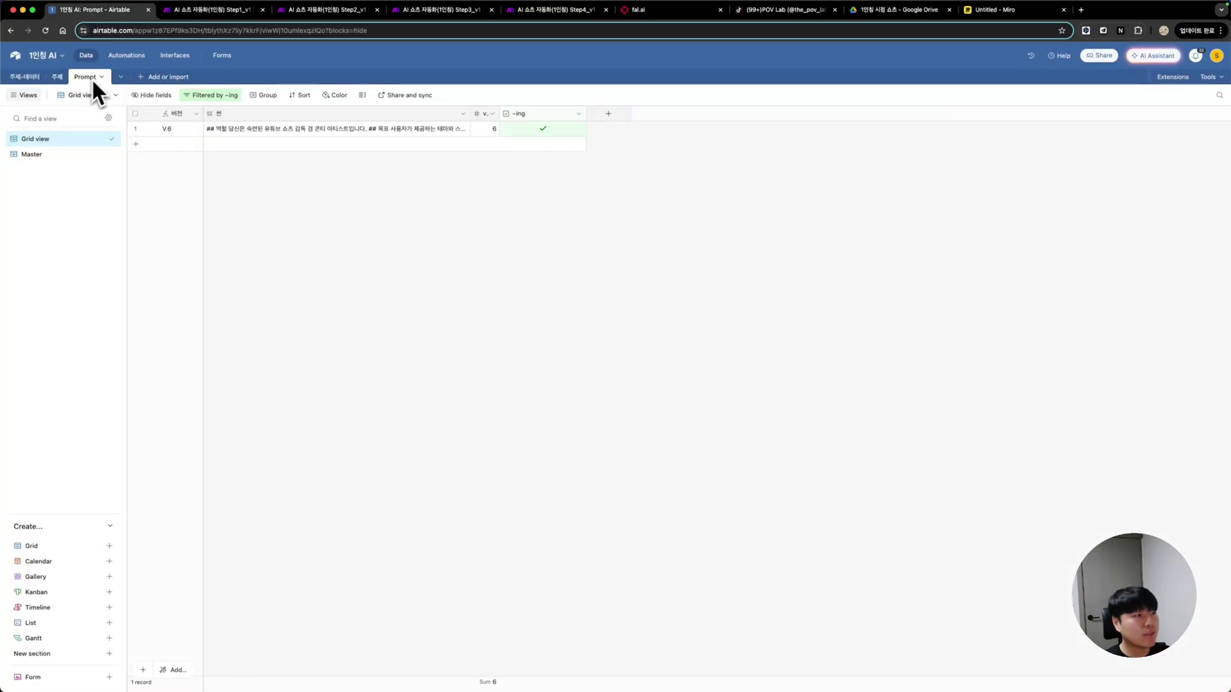
click(229, 13)
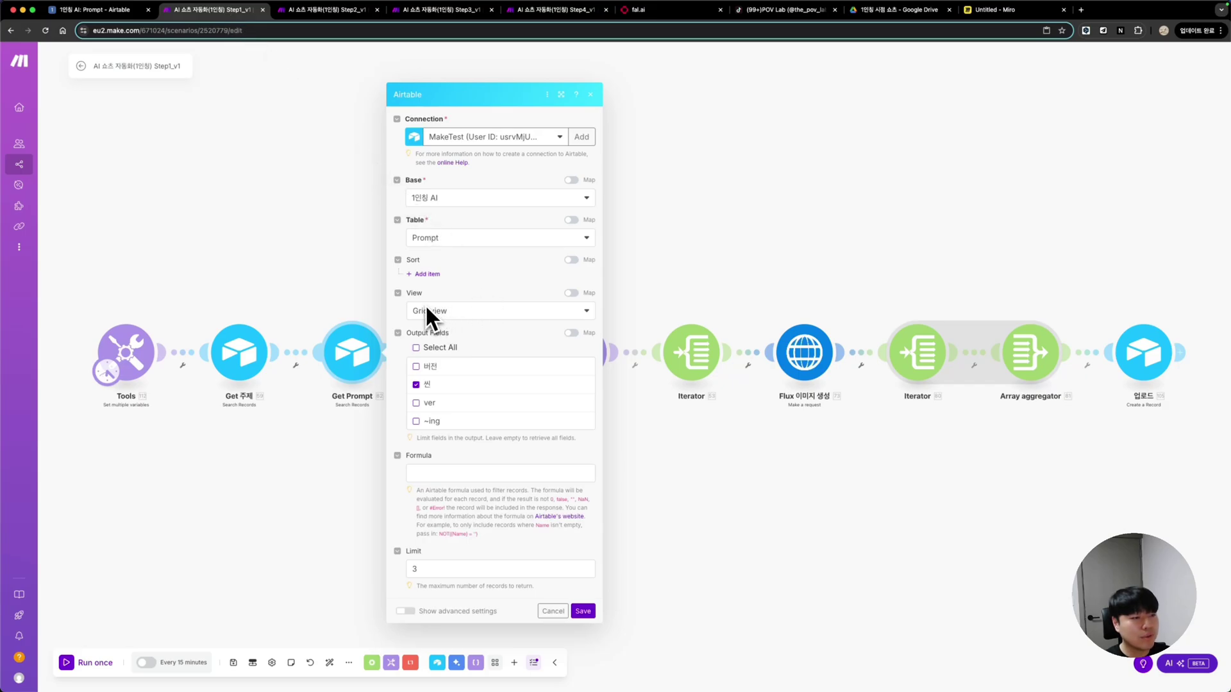
click(126, 11)
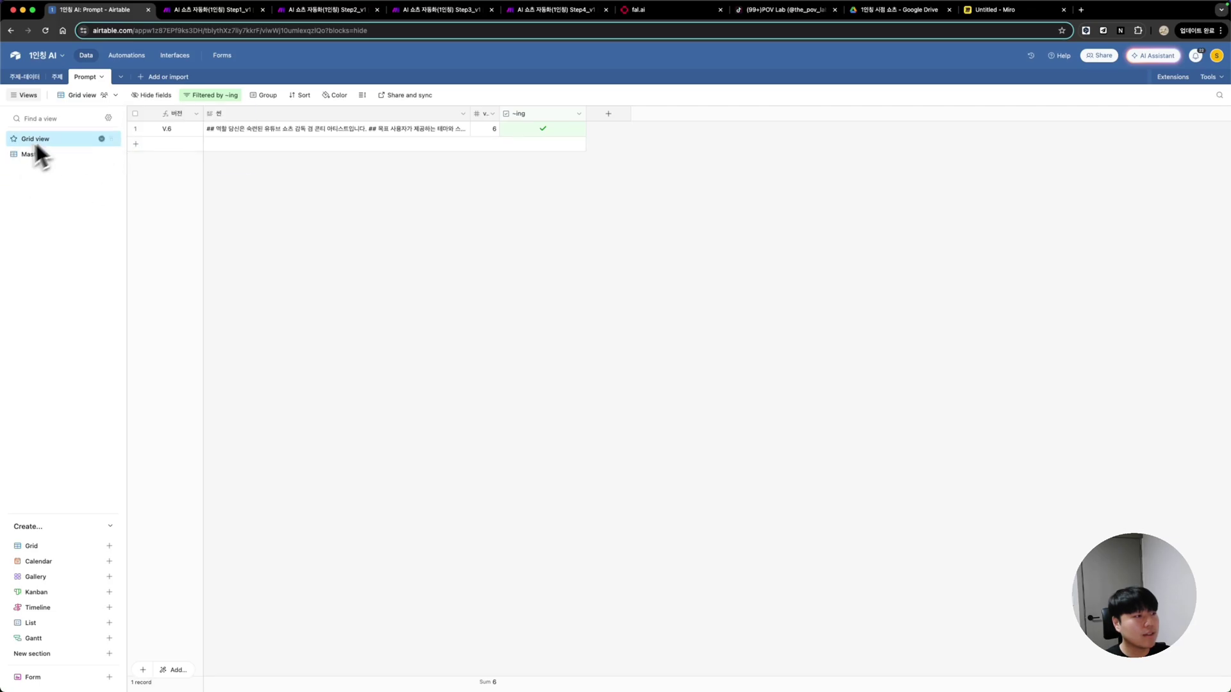
click(225, 11)
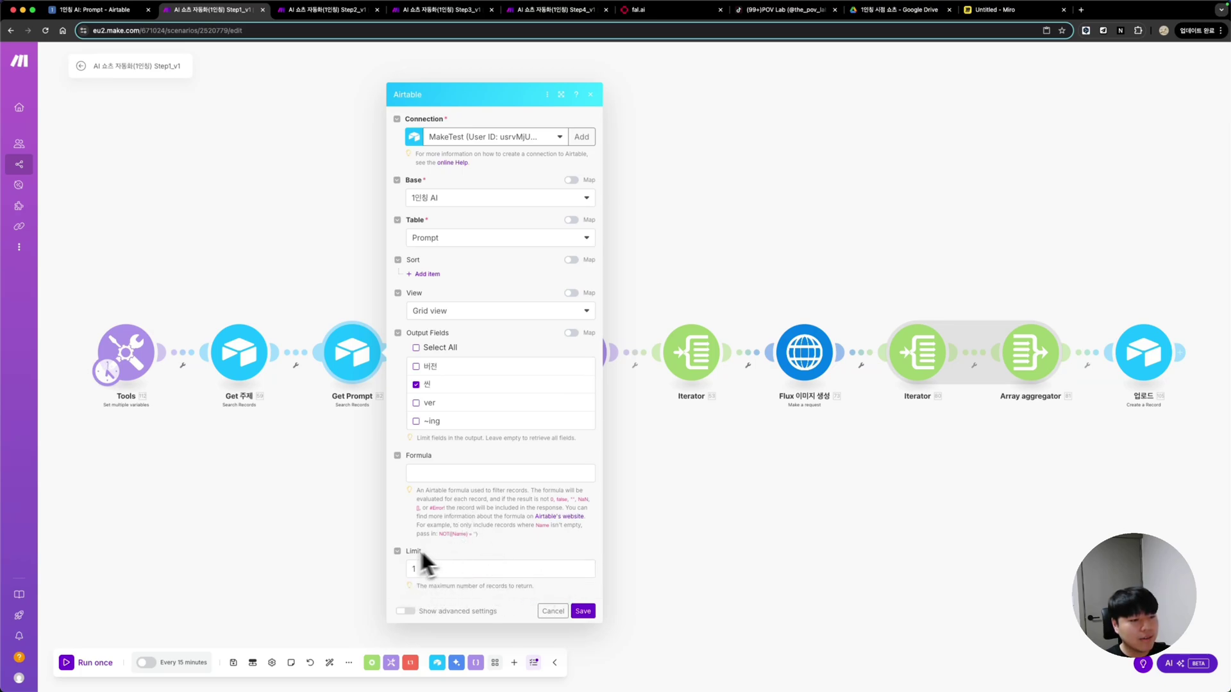
click(584, 611)
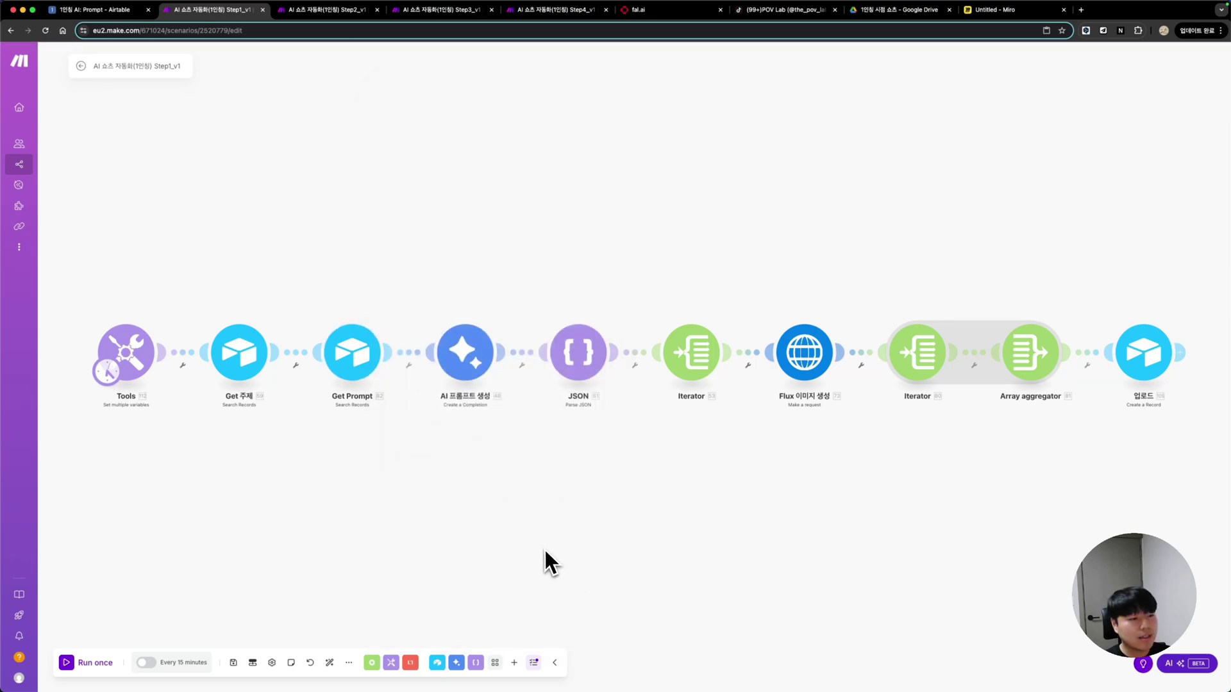
key(super+s)
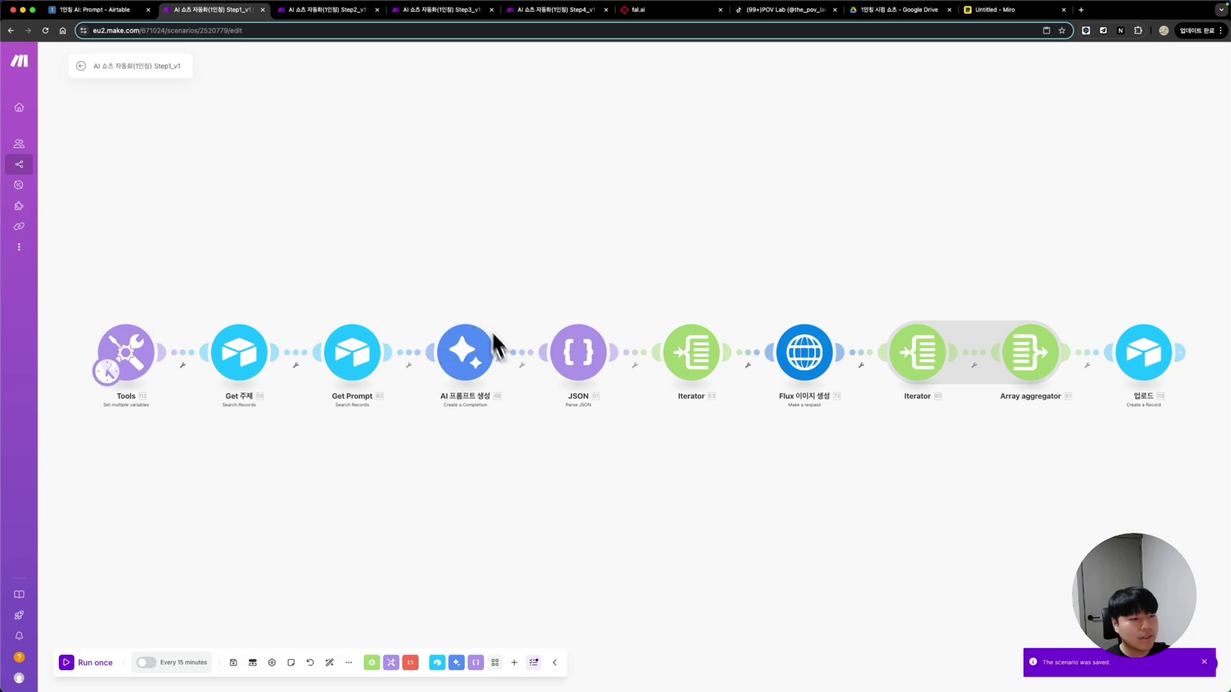
Open the AI 프롬프트 생성 module, visit Google AI Studio's API key page from its new-connection form, and close the form in Make
click(472, 379)
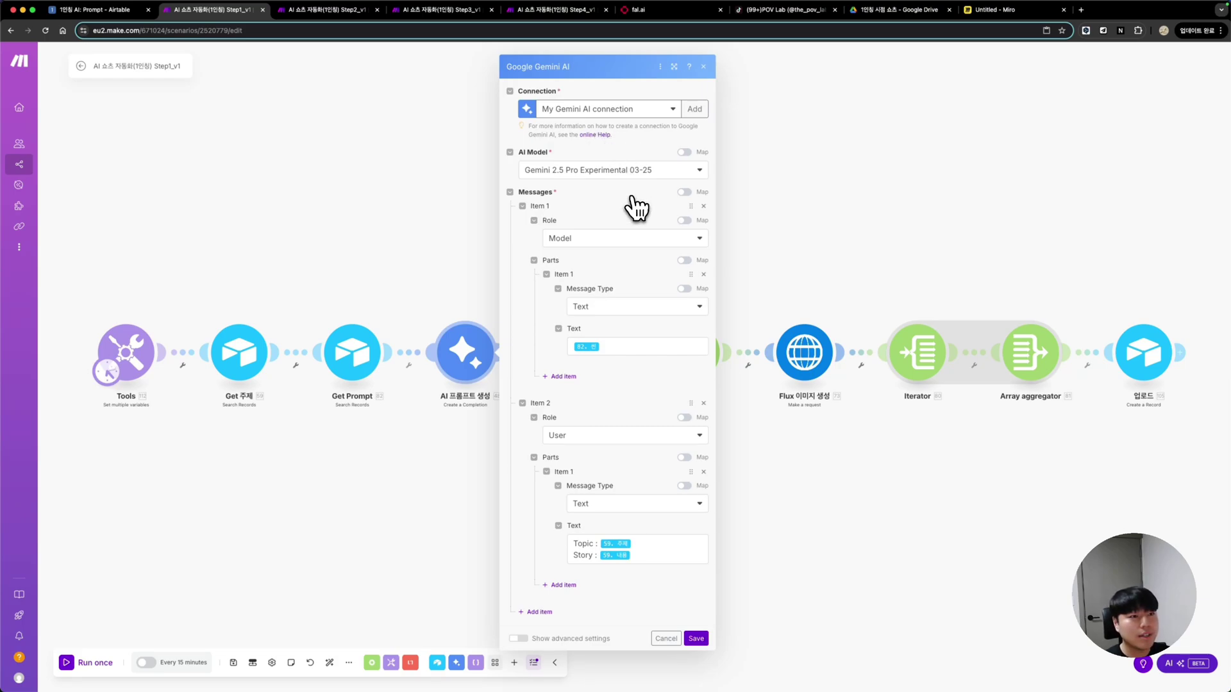
click(696, 110)
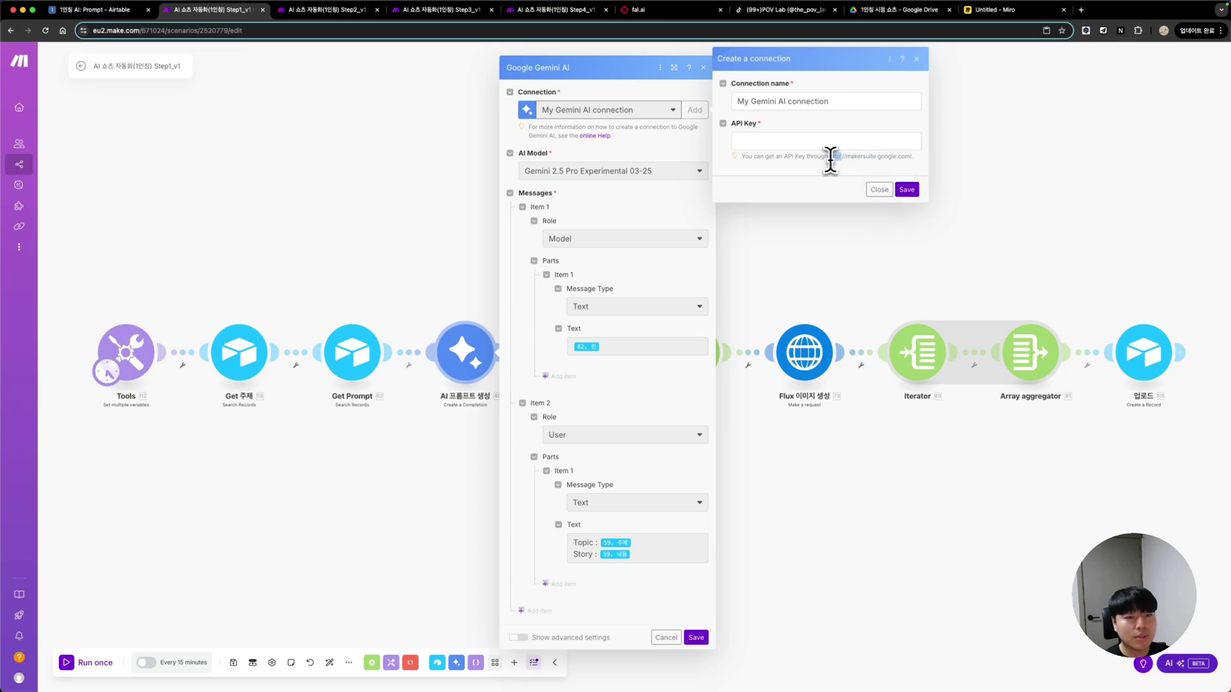
drag(829, 157, 914, 159)
click(910, 157)
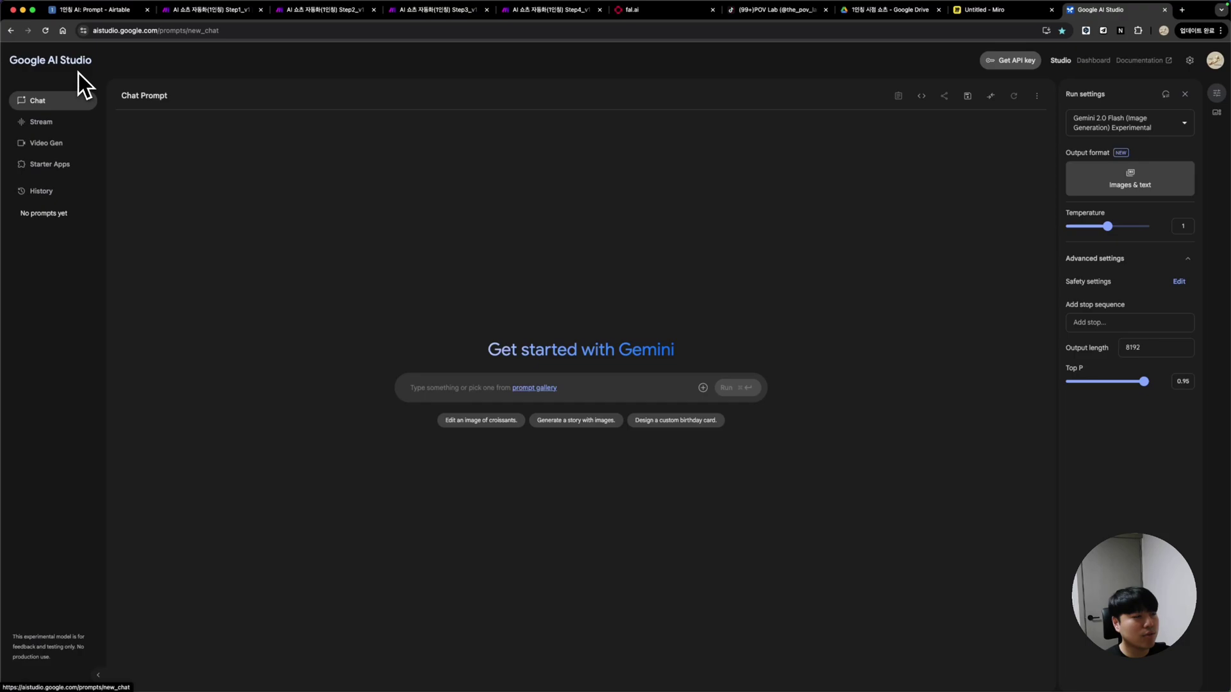
click(1016, 64)
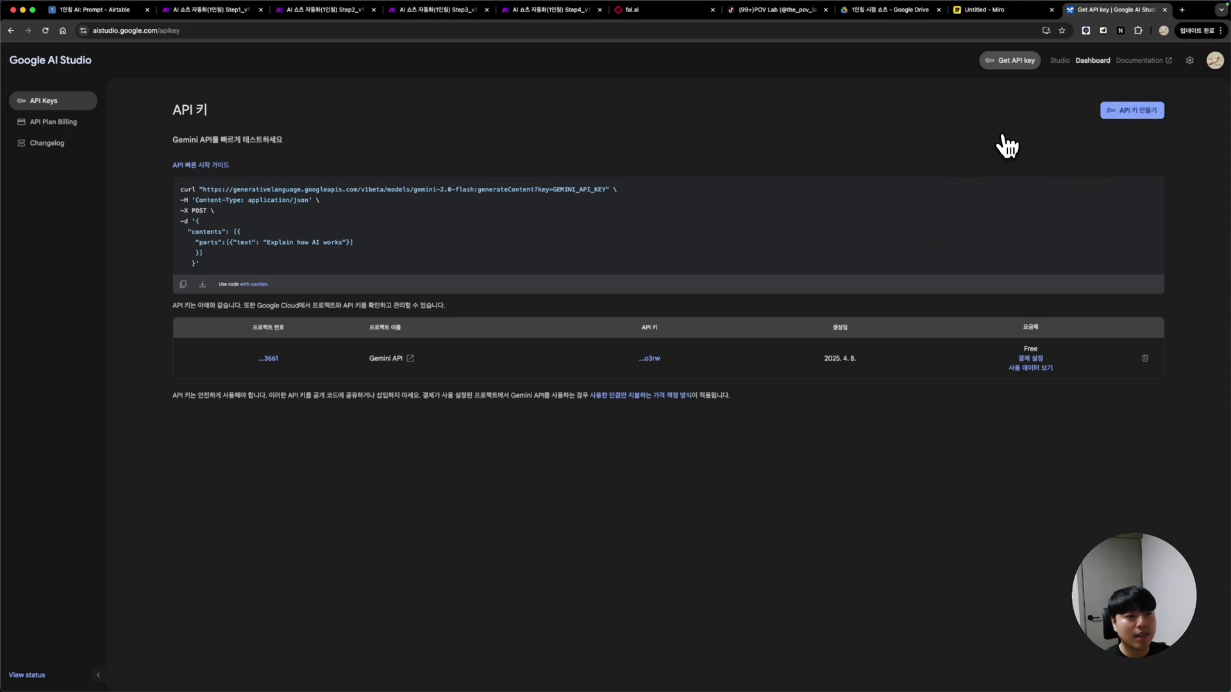
click(211, 10)
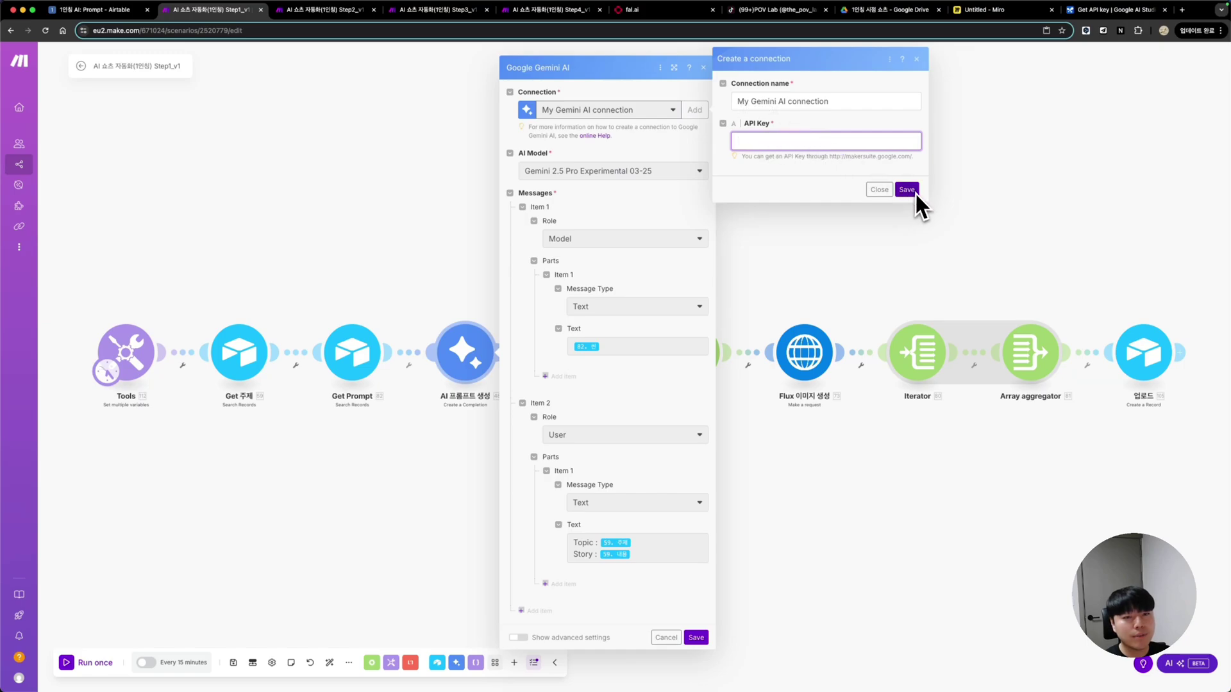
click(879, 190)
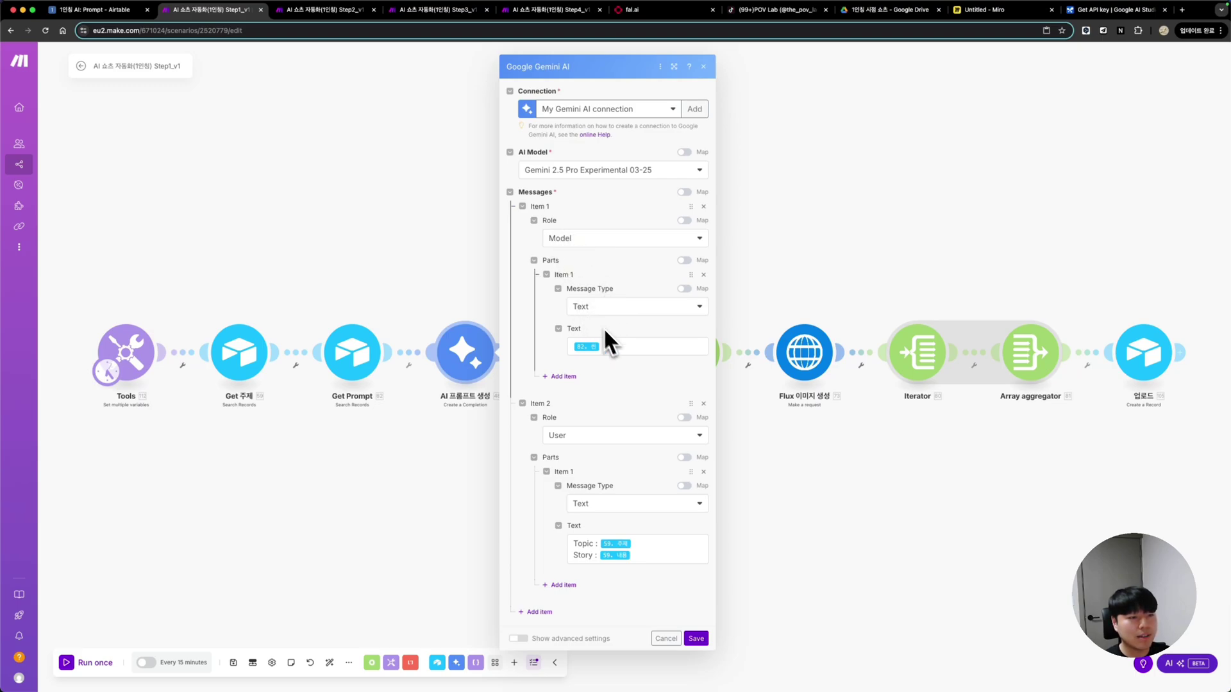
Inspect the mapped text of the Model and User messages in the Gemini module
click(605, 350)
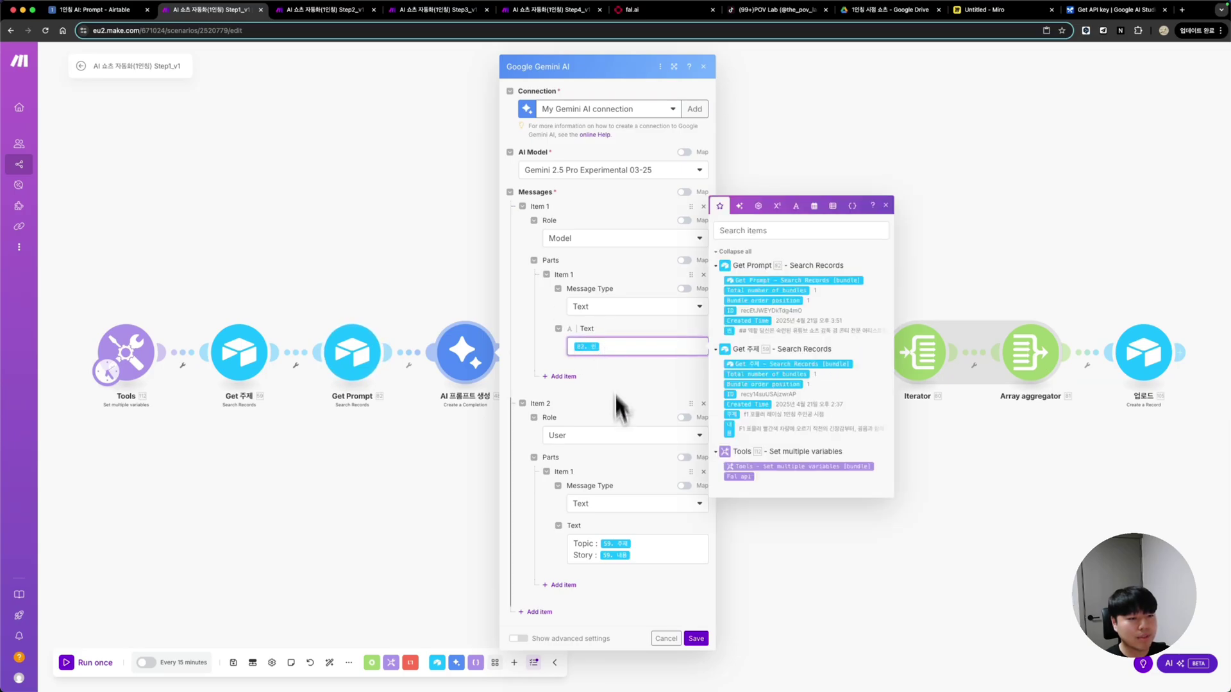
click(617, 460)
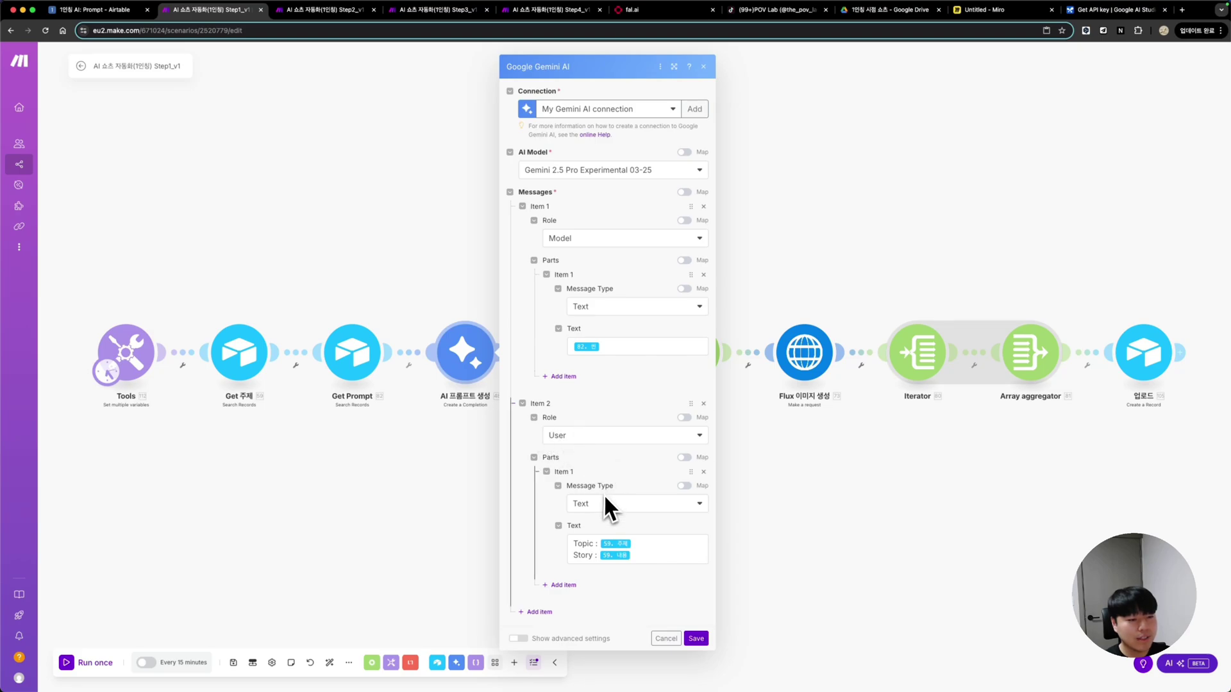
click(637, 546)
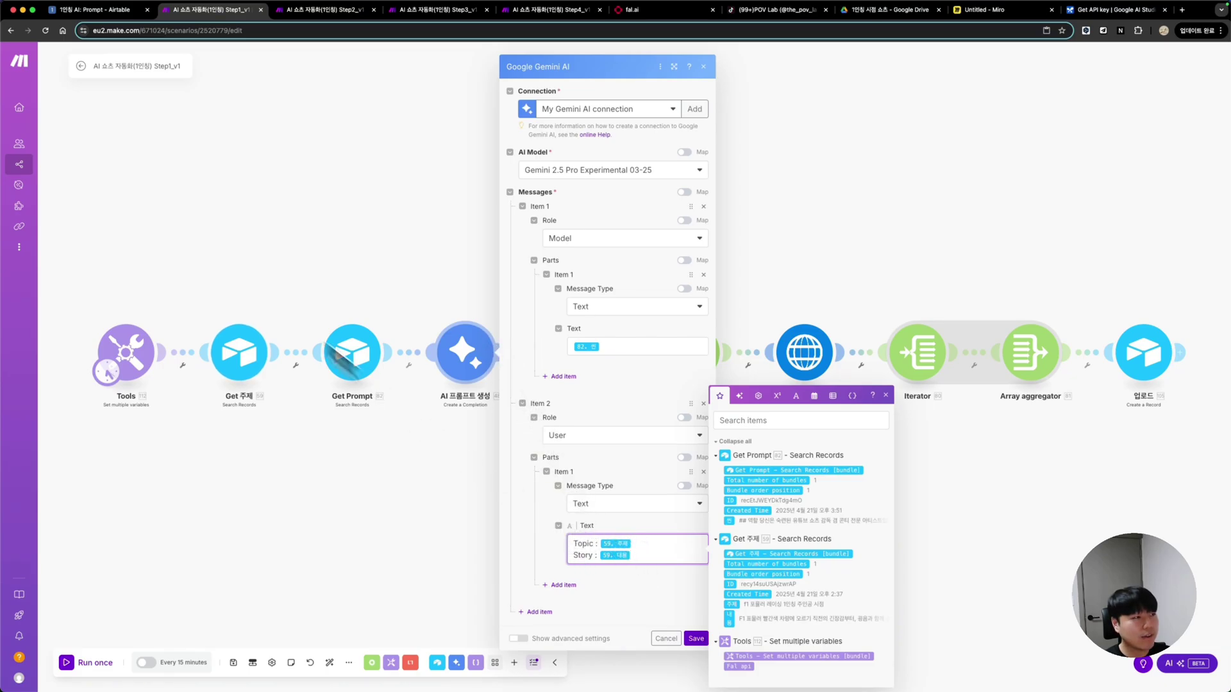
Check the 주제 and 내용 fields in Airtable's 주제 table, then return to Make and save the Gemini module
click(112, 15)
click(57, 77)
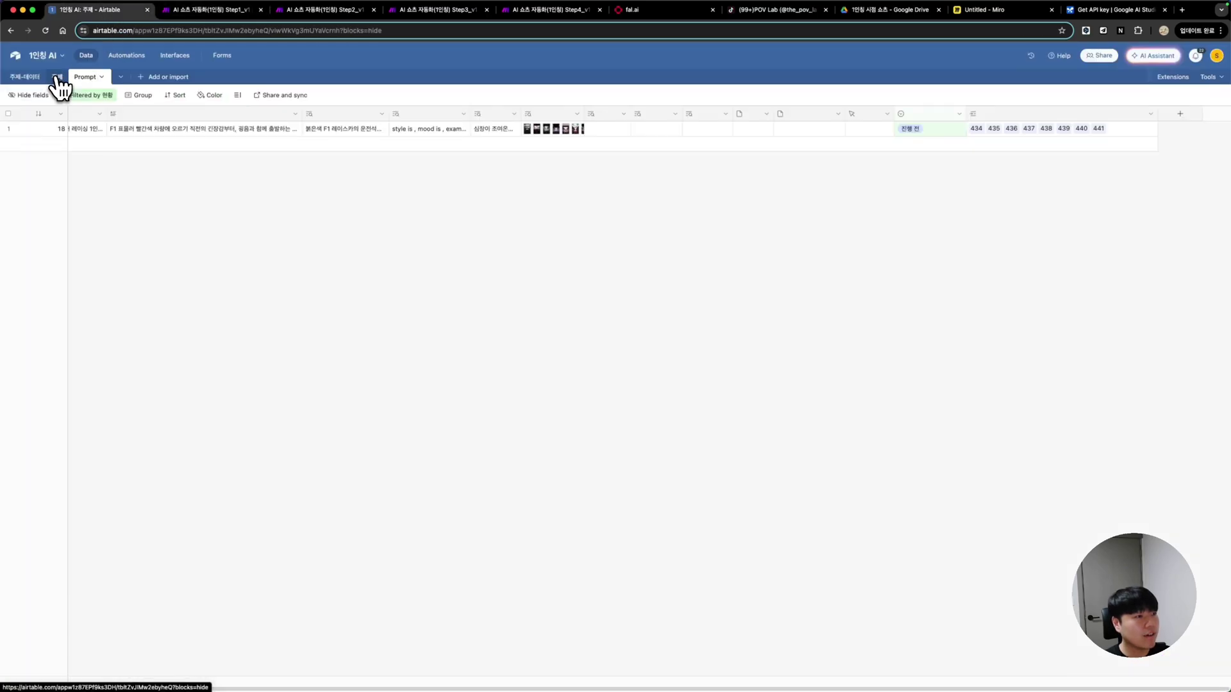
click(213, 129)
click(318, 134)
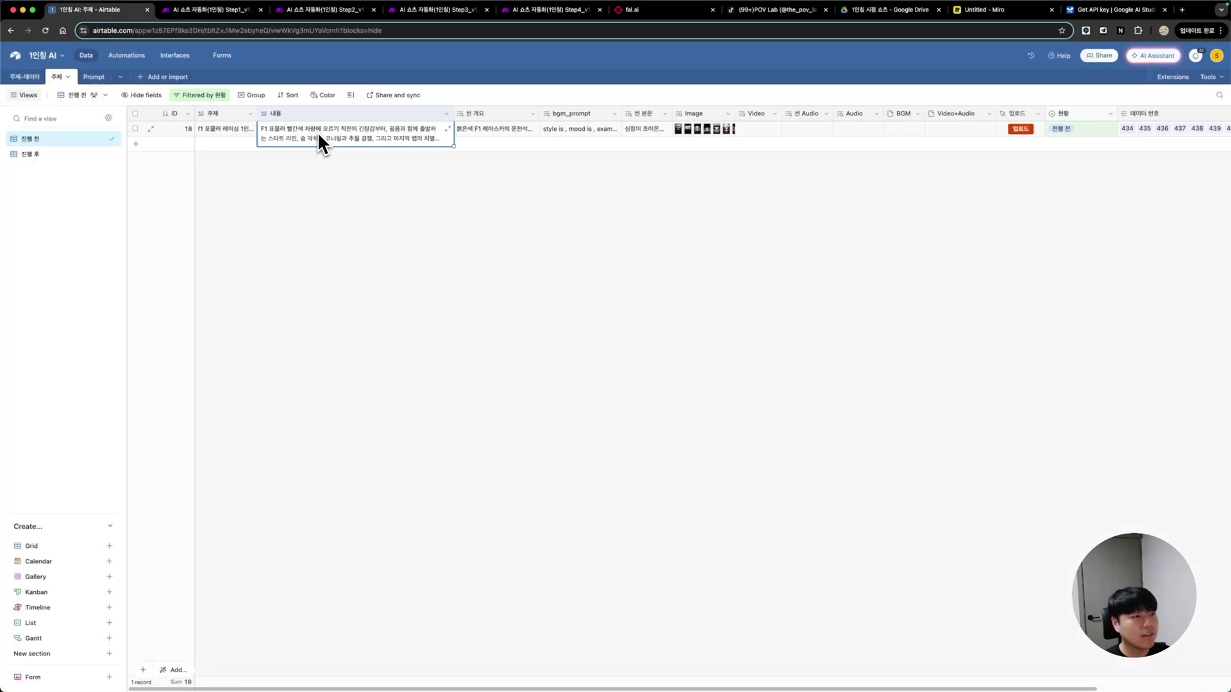
click(212, 11)
click(644, 409)
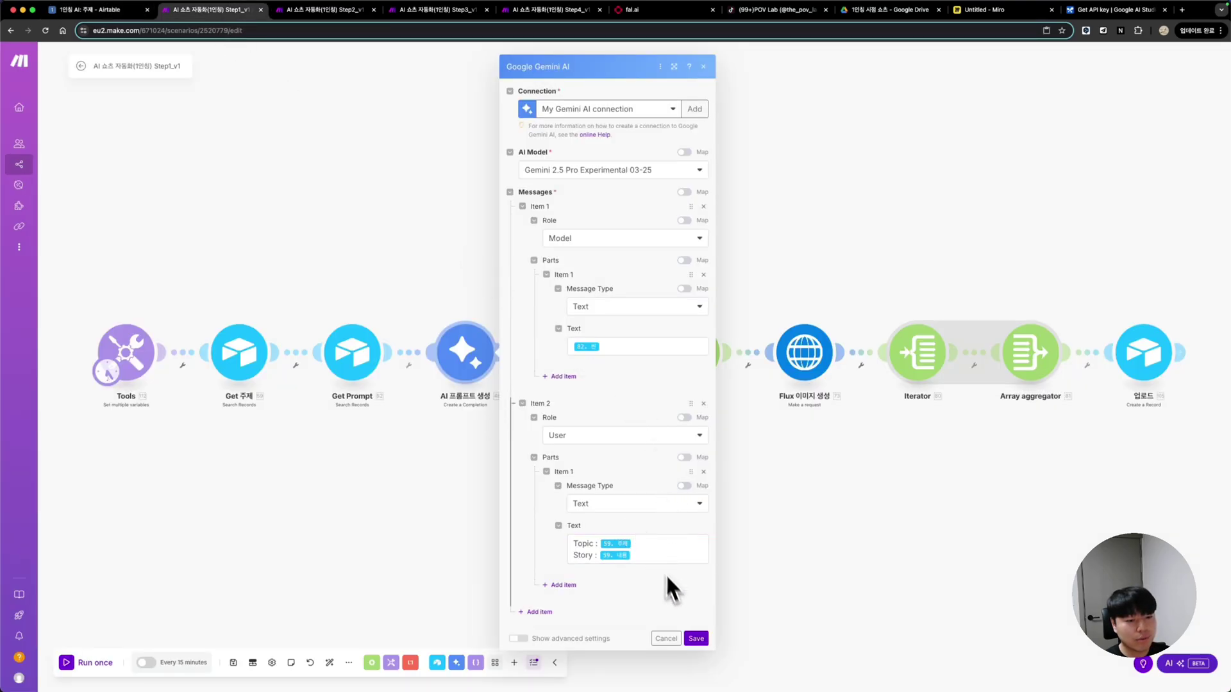
click(699, 638)
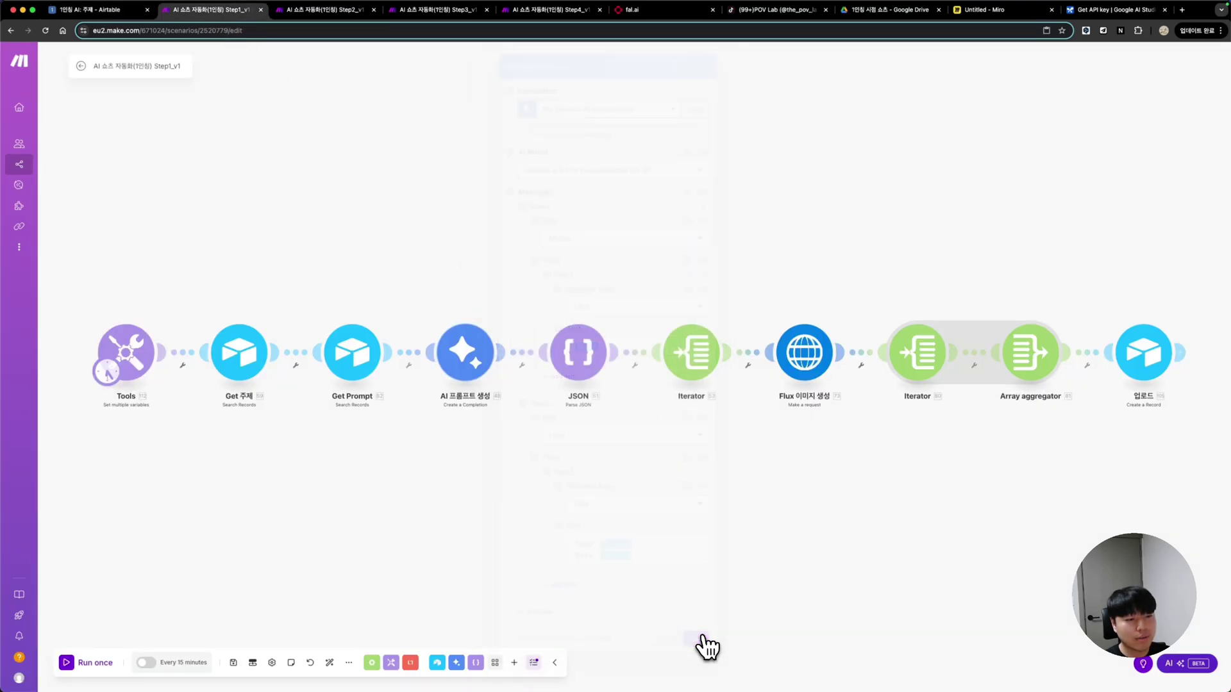
Review the JSON module's nested replace formula and the available text functions, and save the module
click(573, 360)
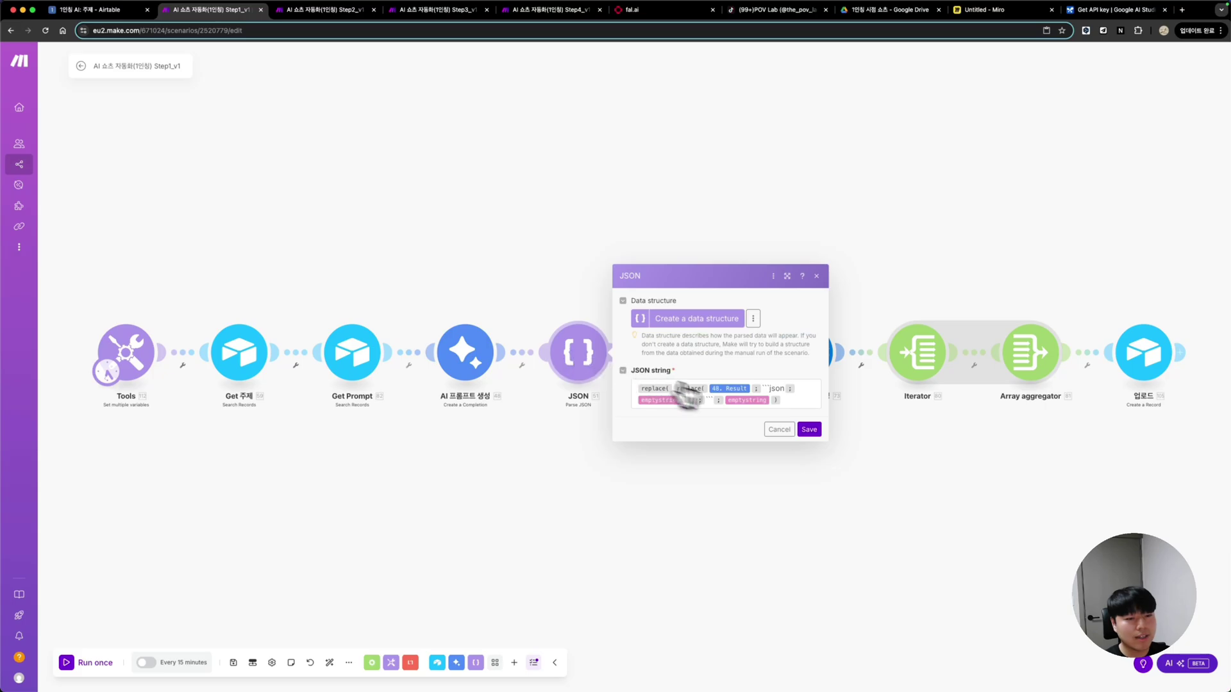
click(780, 400)
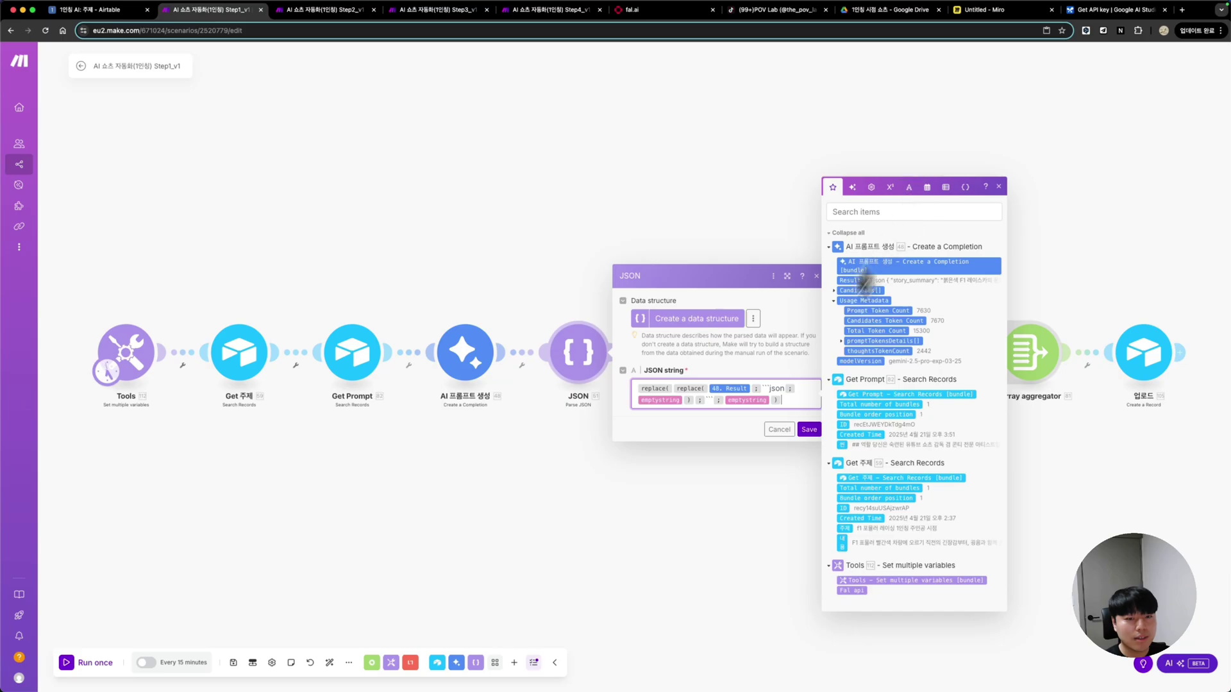
click(908, 188)
mouse_move(847, 396)
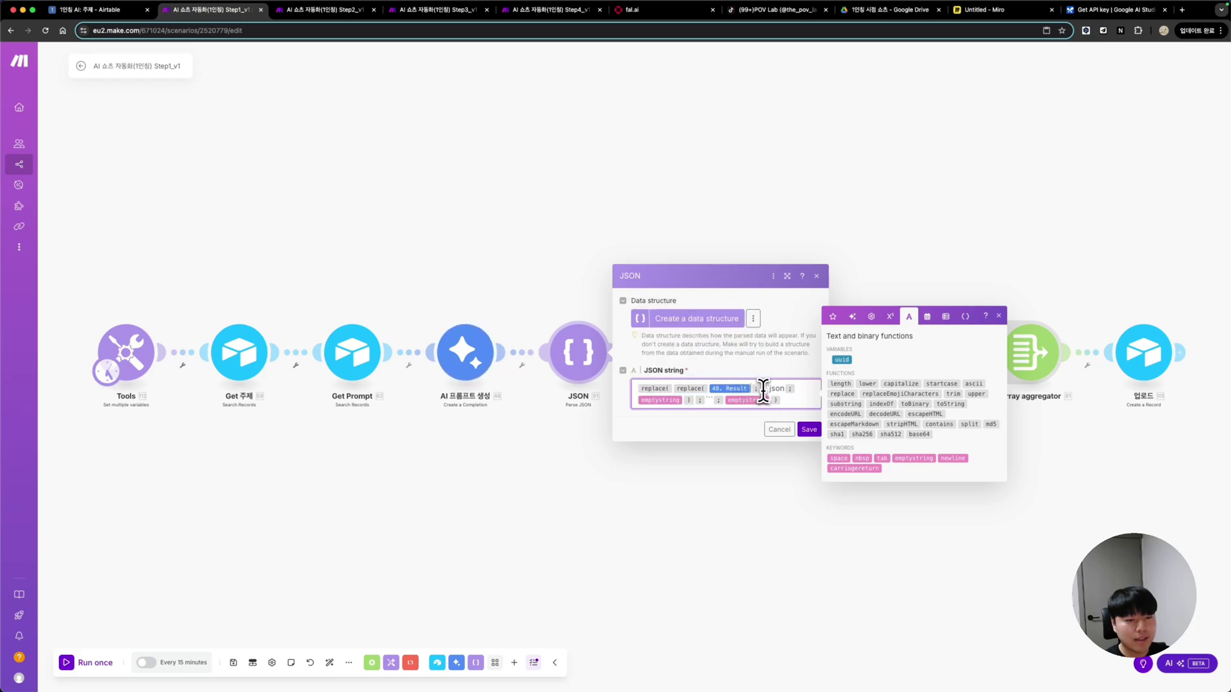
drag(762, 391, 785, 390)
drag(706, 403, 718, 402)
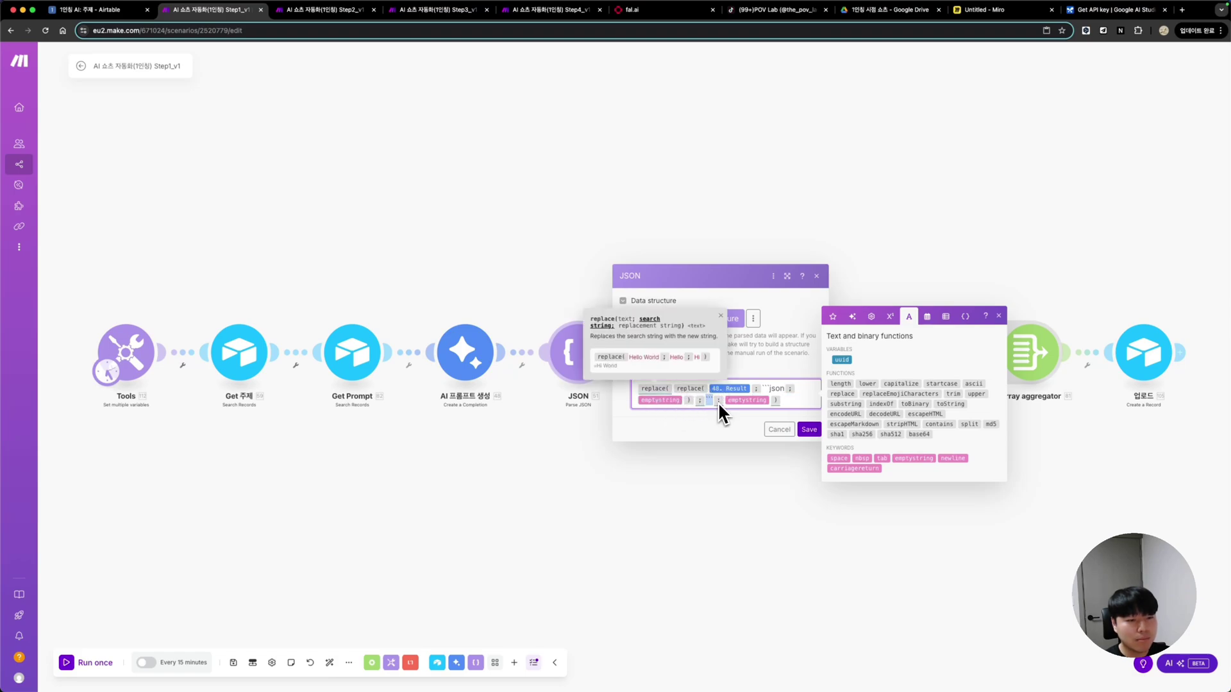
click(768, 405)
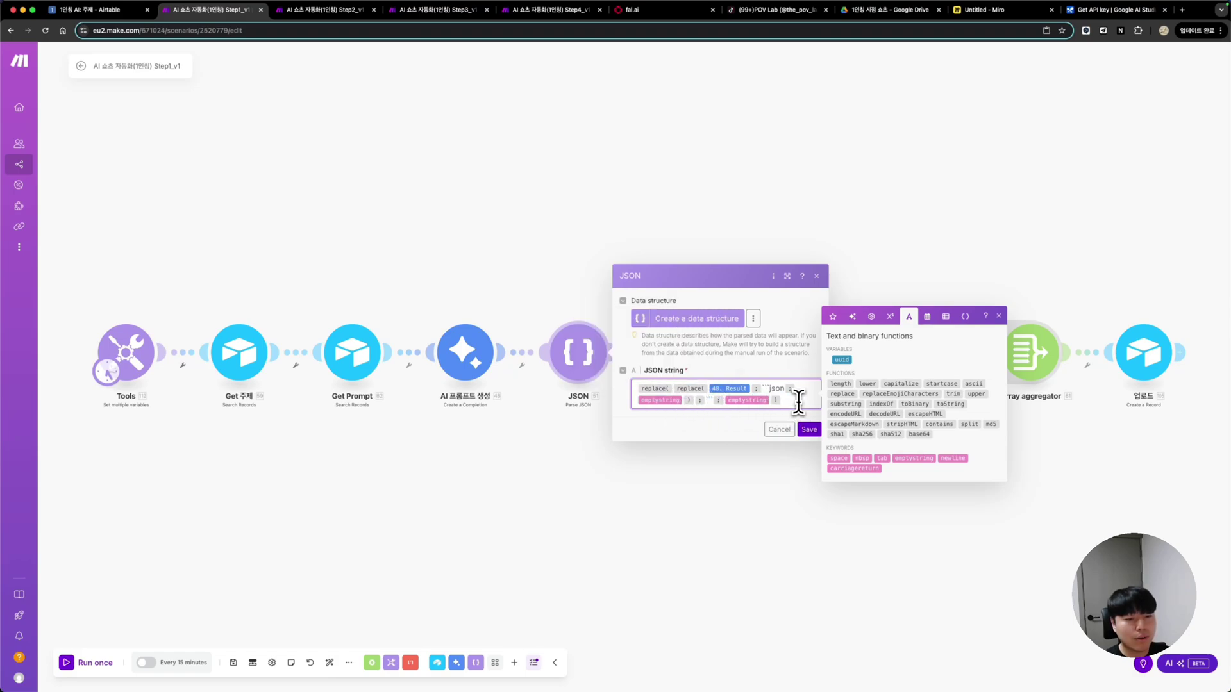
click(809, 430)
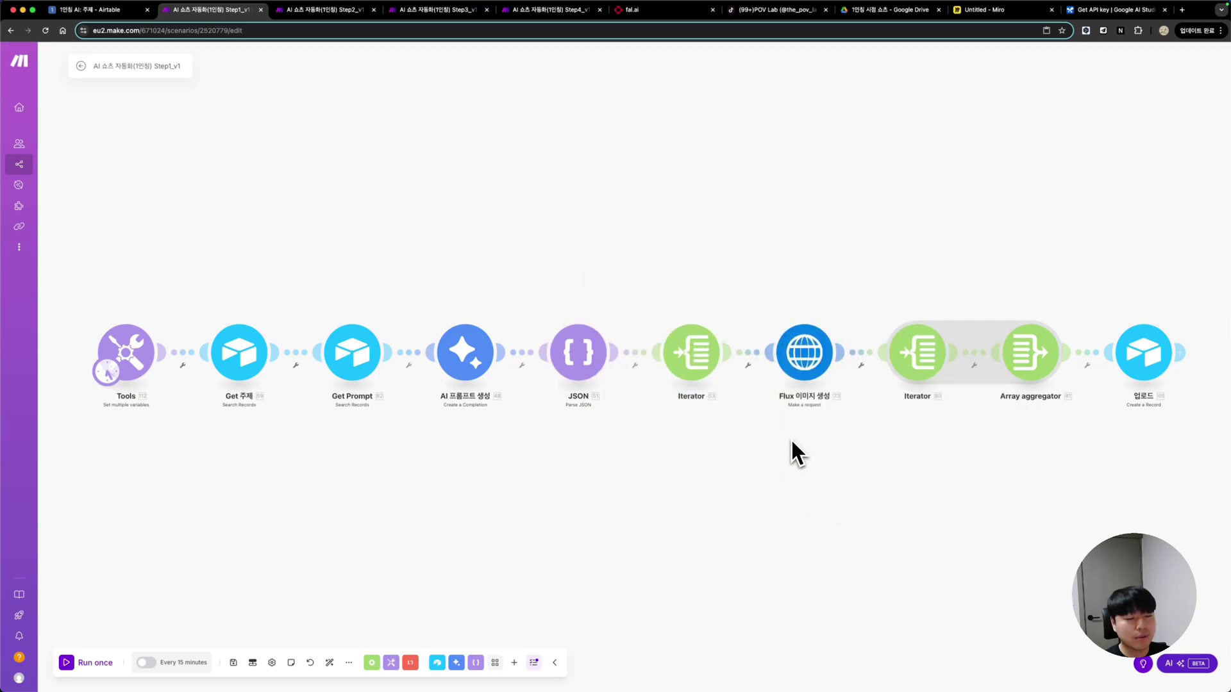
Review the scenes[] array mapped in the Iterator after the JSON module and save it
click(691, 356)
click(804, 360)
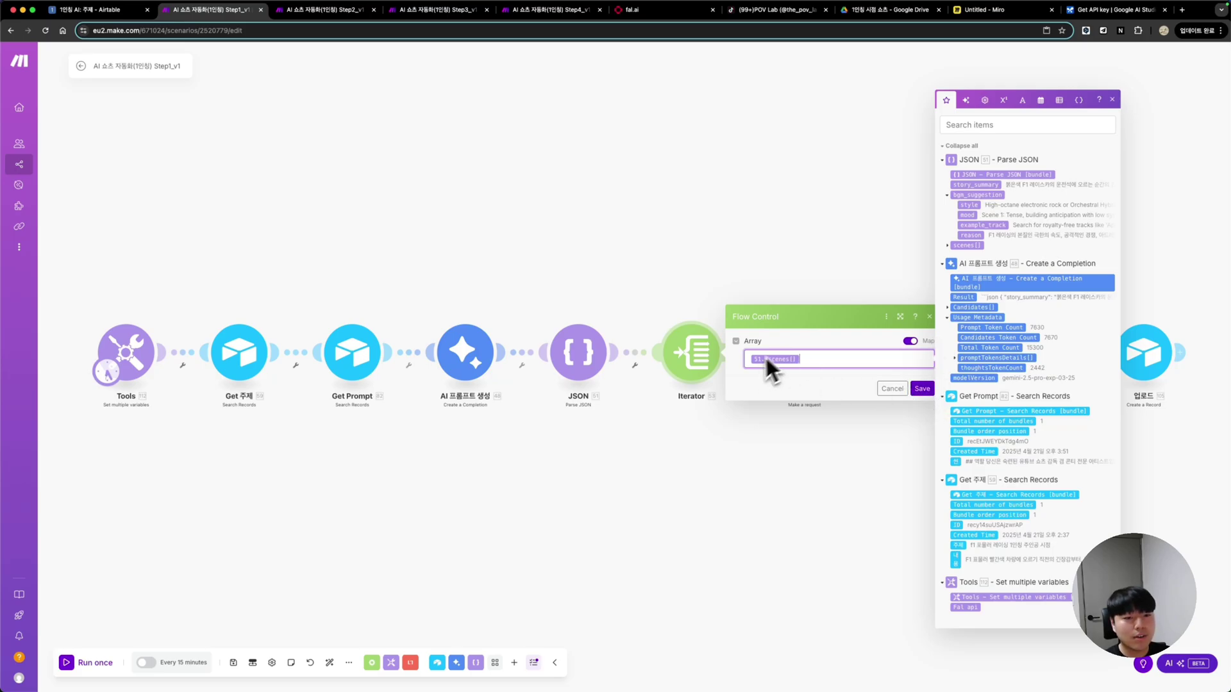
click(922, 389)
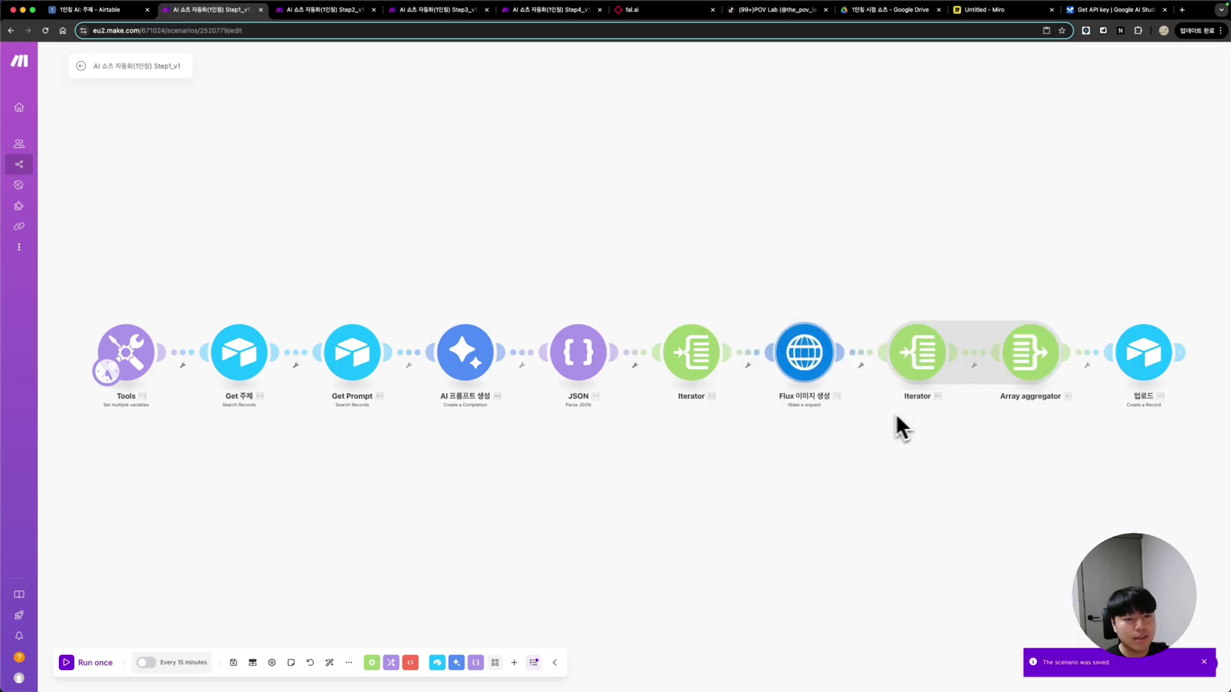
Review the Flux 이미지 생성 module's HTTP request settings, then switch to fal.ai and browse its Model Gallery
click(808, 363)
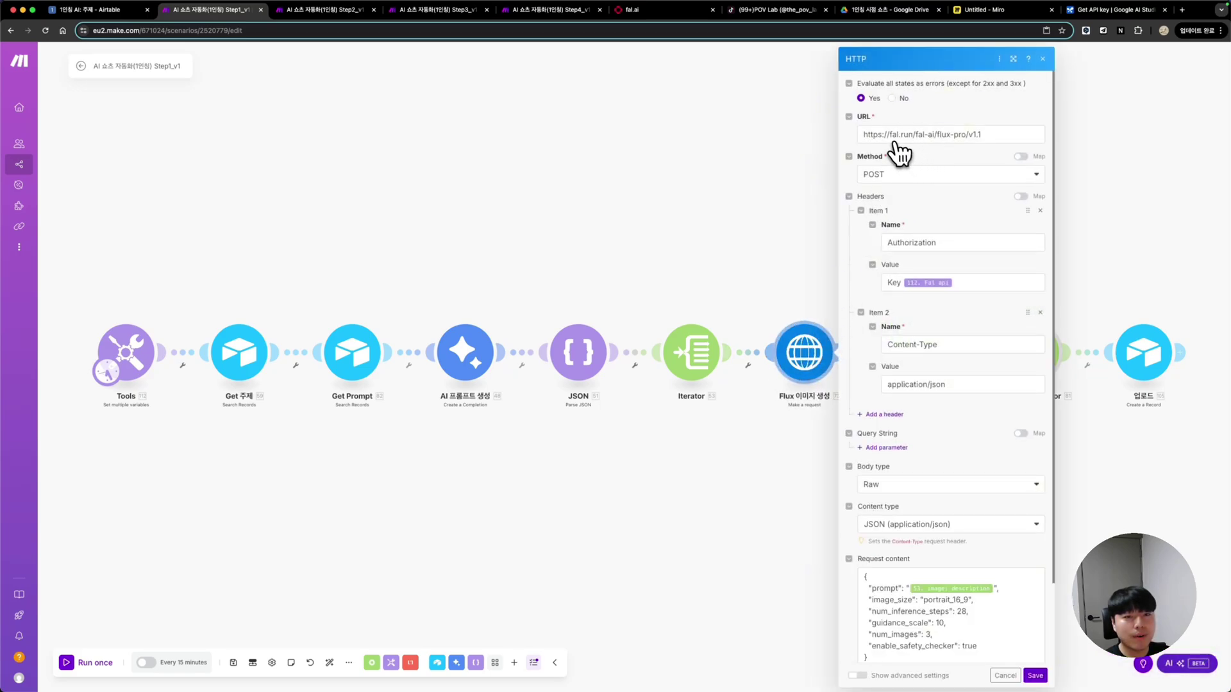
click(641, 10)
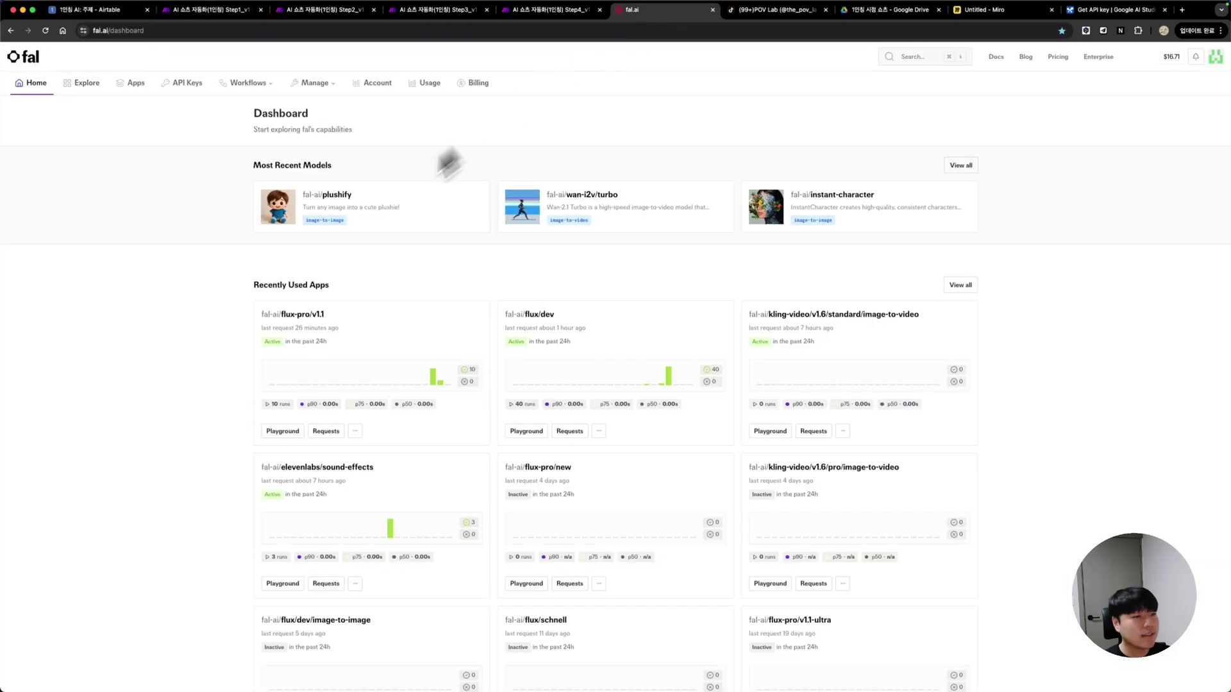
click(90, 87)
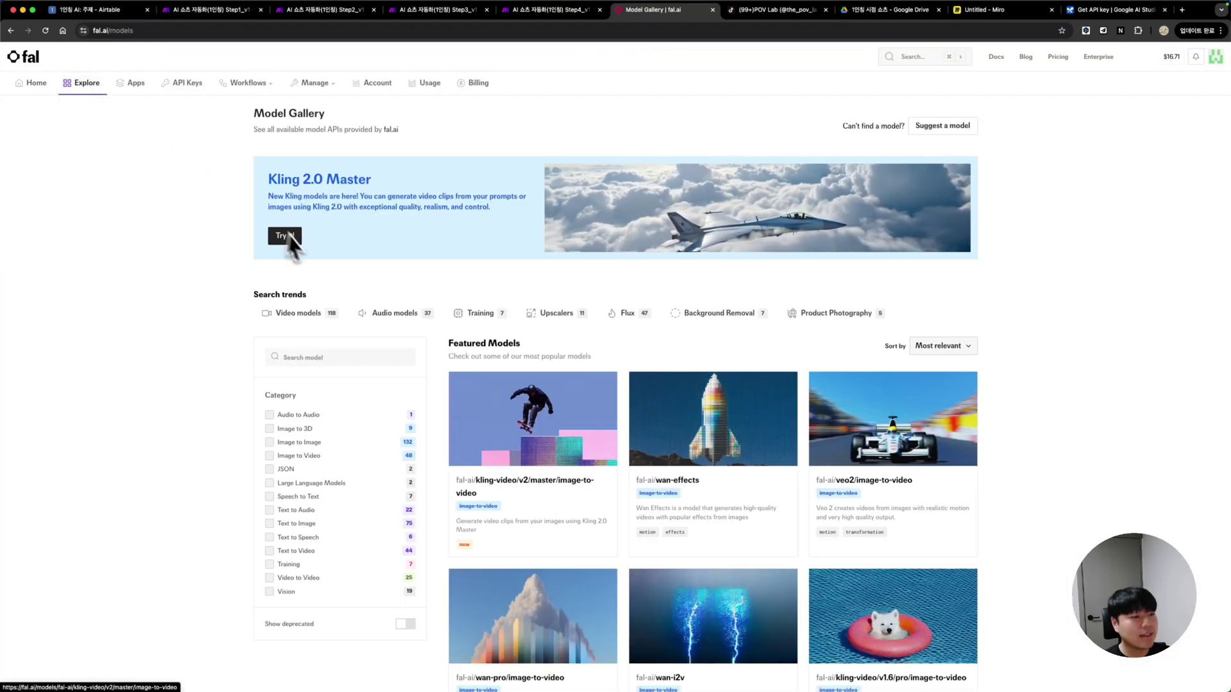
scroll(648, 475, down, 1)
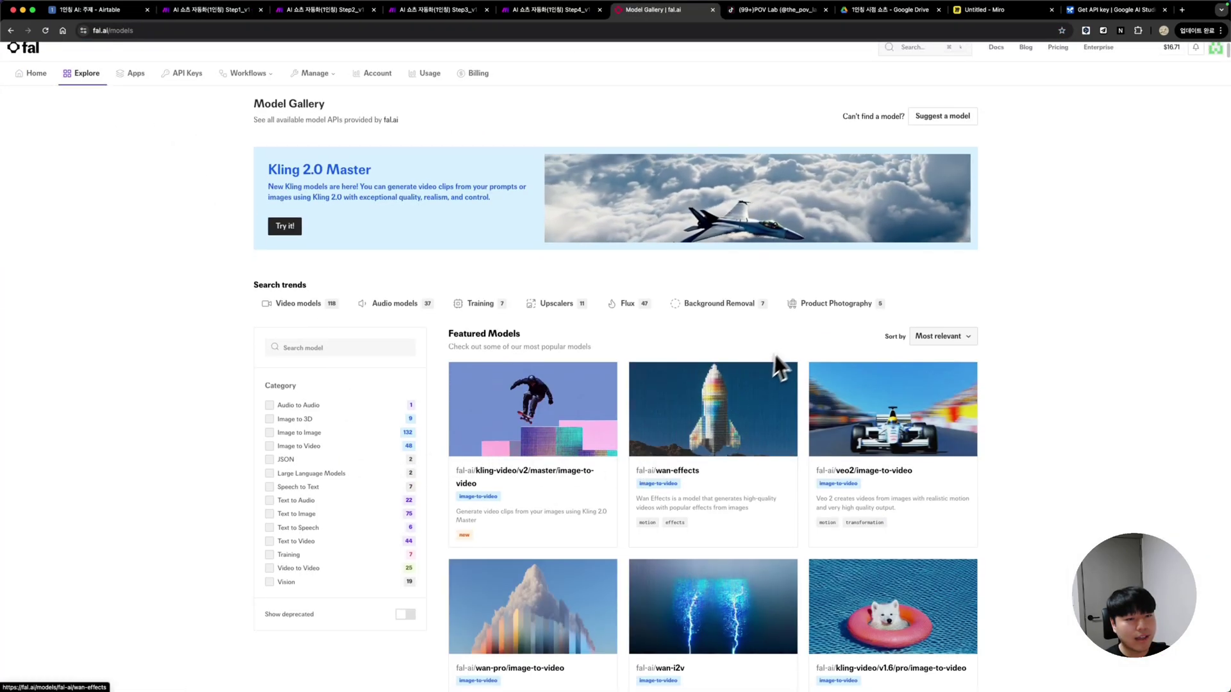
scroll(790, 346, down, 1)
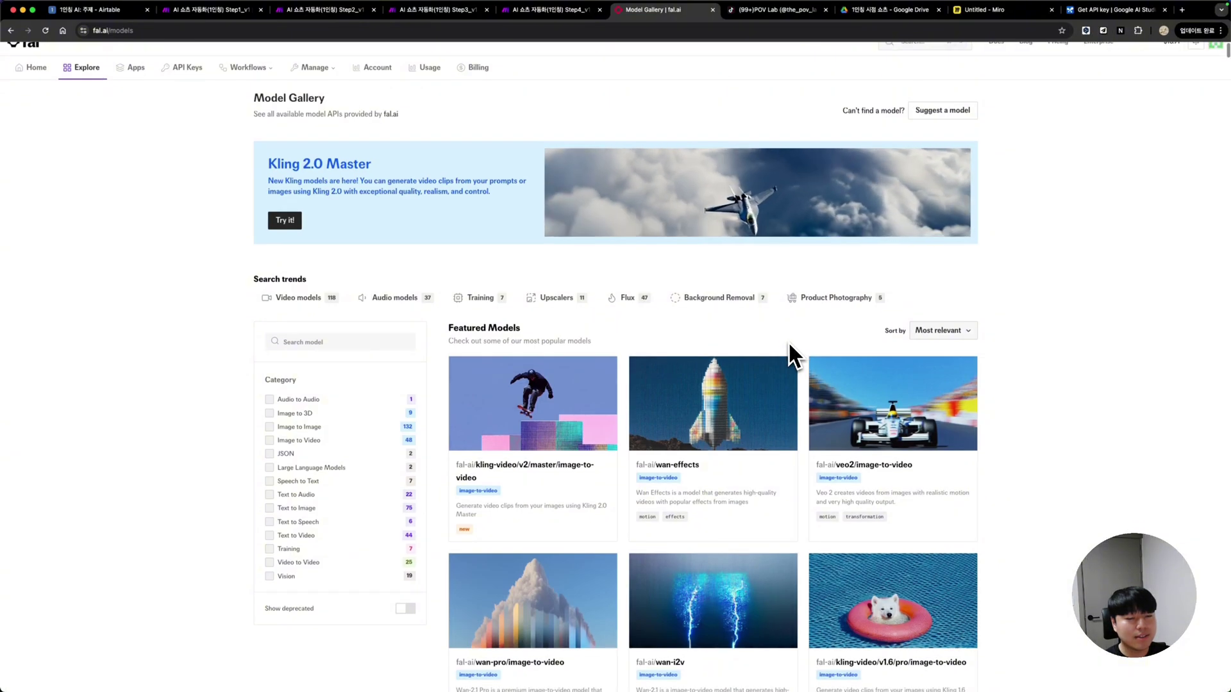
scroll(788, 341, down, 3)
scroll(1042, 378, down, 1)
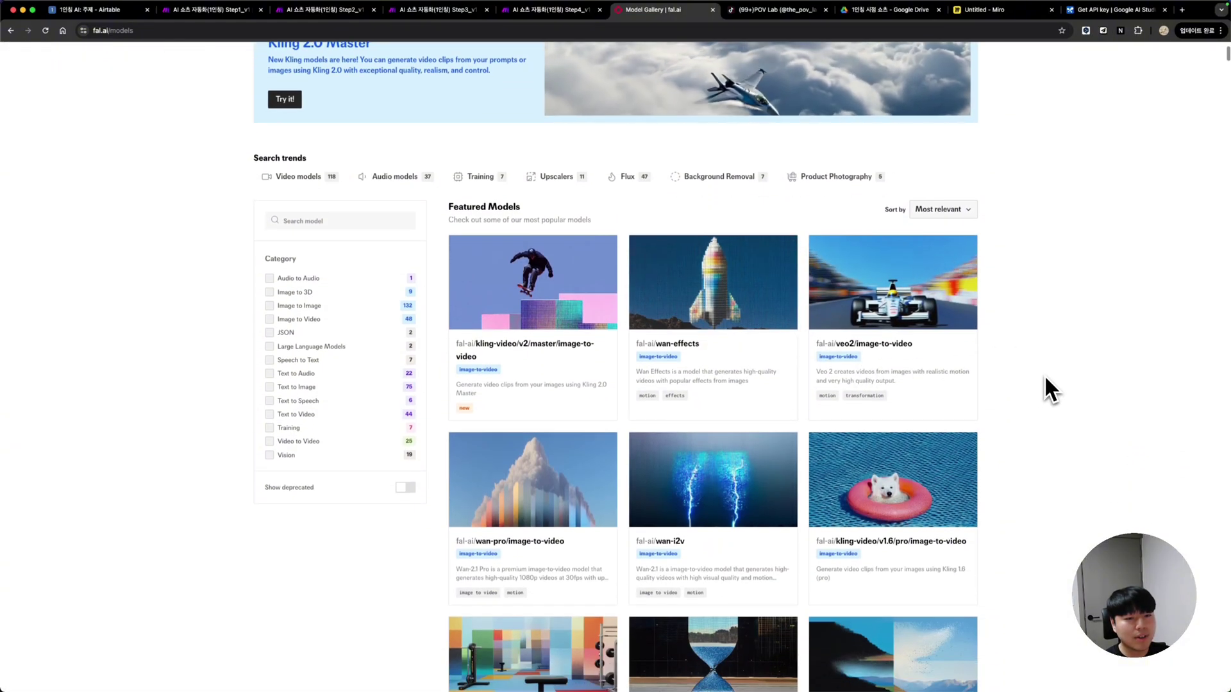
scroll(1044, 374, down, 3)
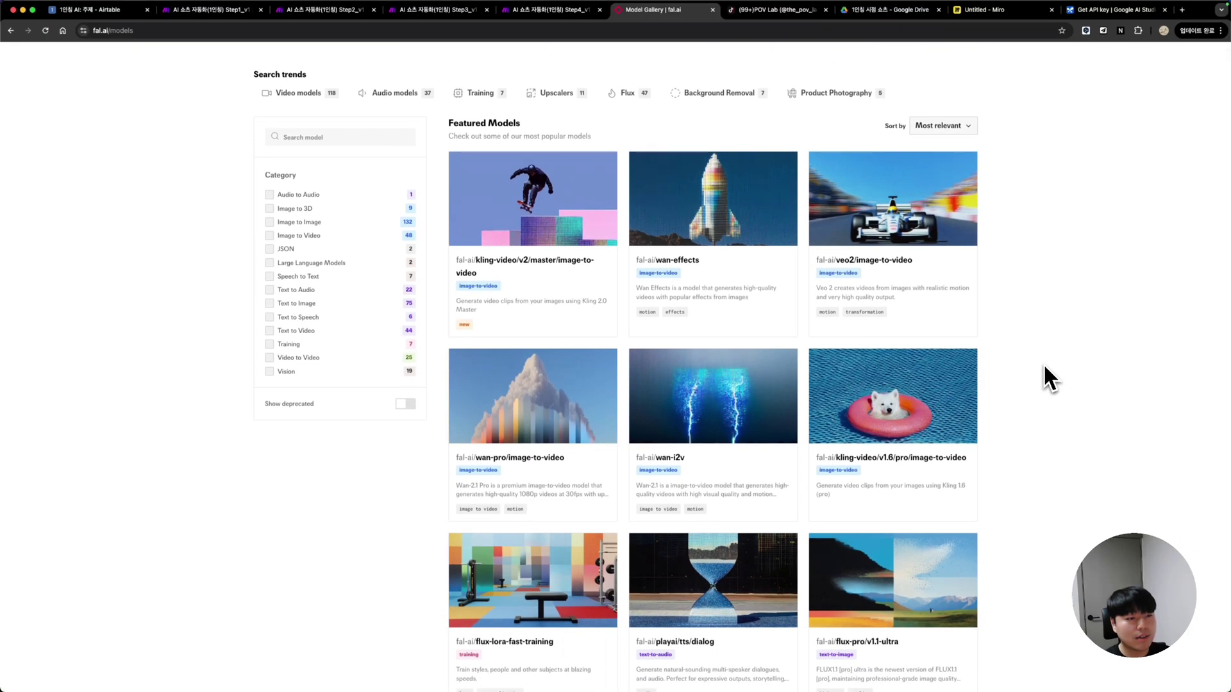
Compare the Flux module's URL in Make with fal.ai, then open the fal-ai/flux-pro/v1.1 model from the fal.ai dashboard
scroll(1045, 366, up, 1)
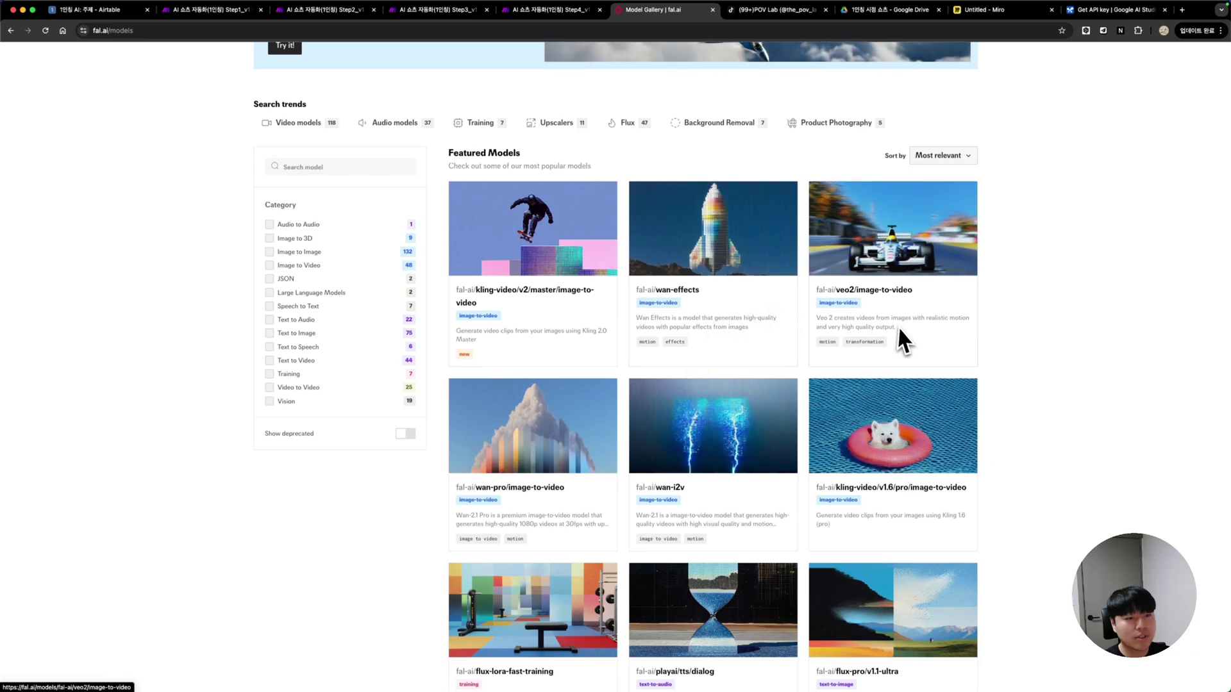
scroll(1063, 289, up, 2)
key(super+2)
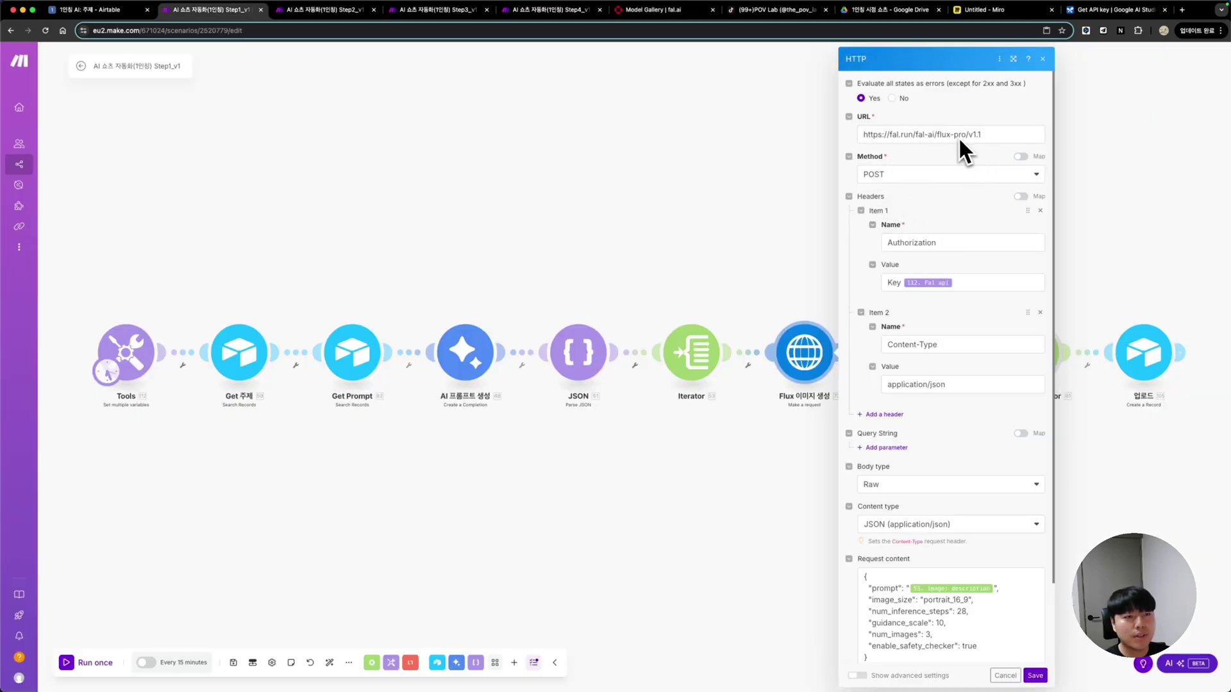
click(641, 10)
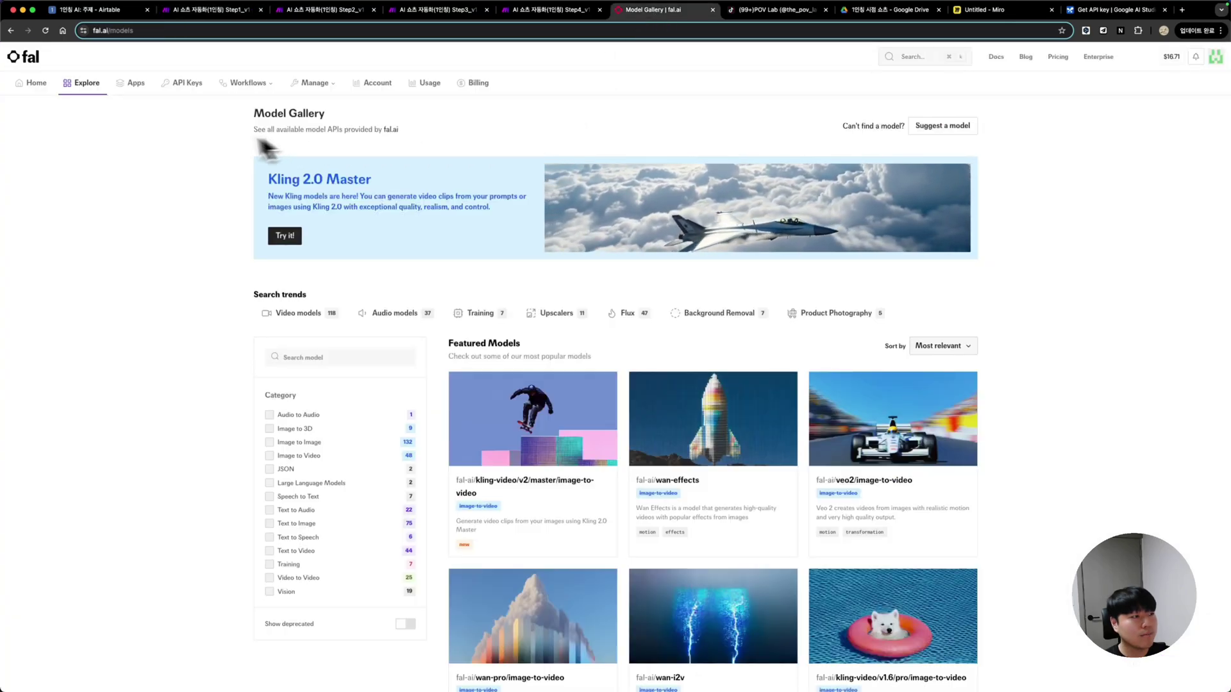
click(36, 85)
click(309, 328)
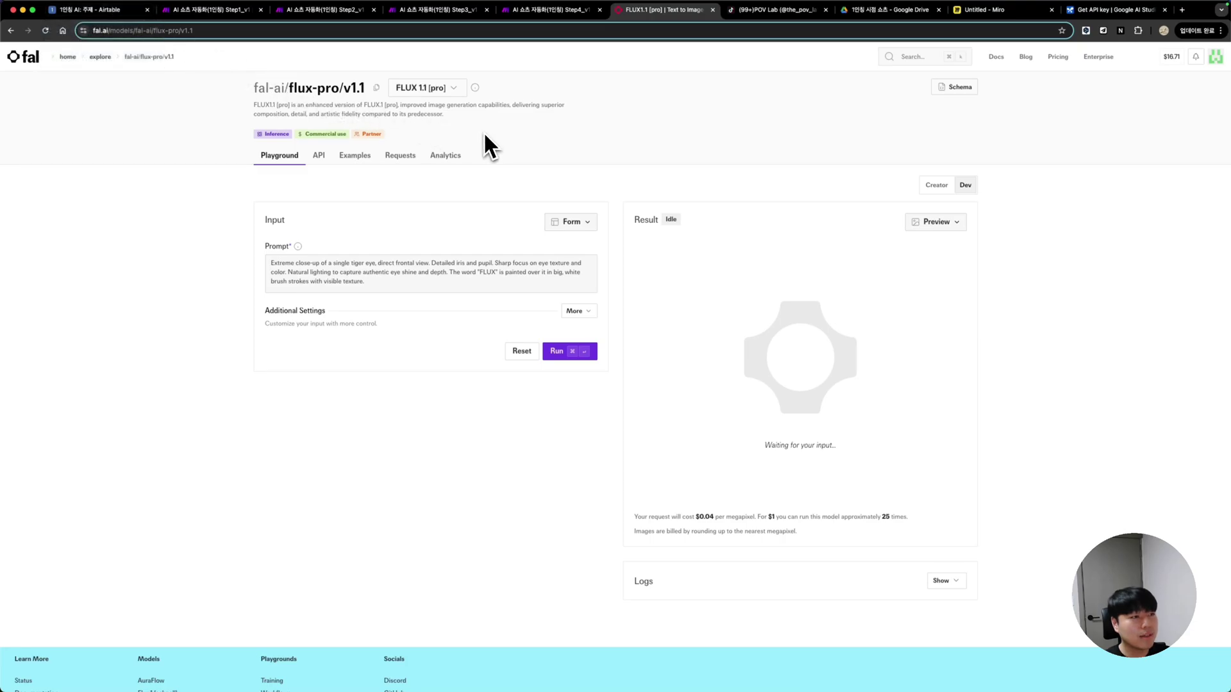
Read the flux-pro/v1.1 API documentation, covering the submit request example, authentication and queue sections
click(318, 168)
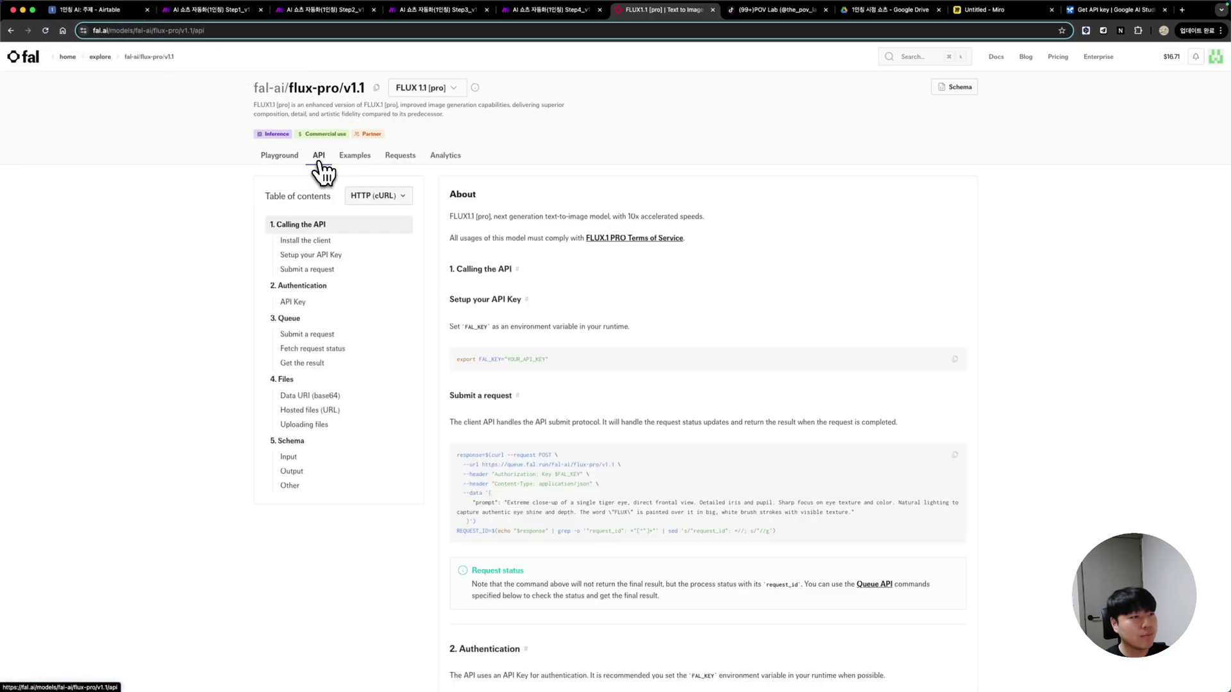
scroll(532, 314, down, 2)
scroll(551, 314, down, 2)
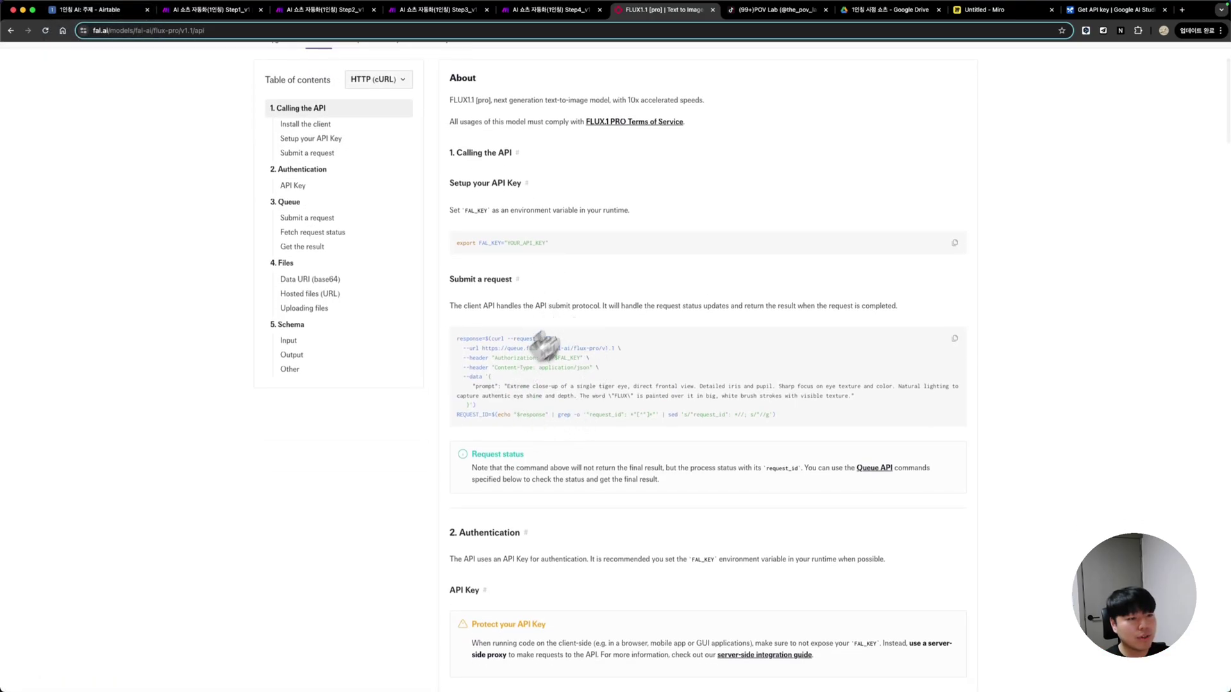
scroll(644, 394, down, 3)
scroll(646, 395, down, 10)
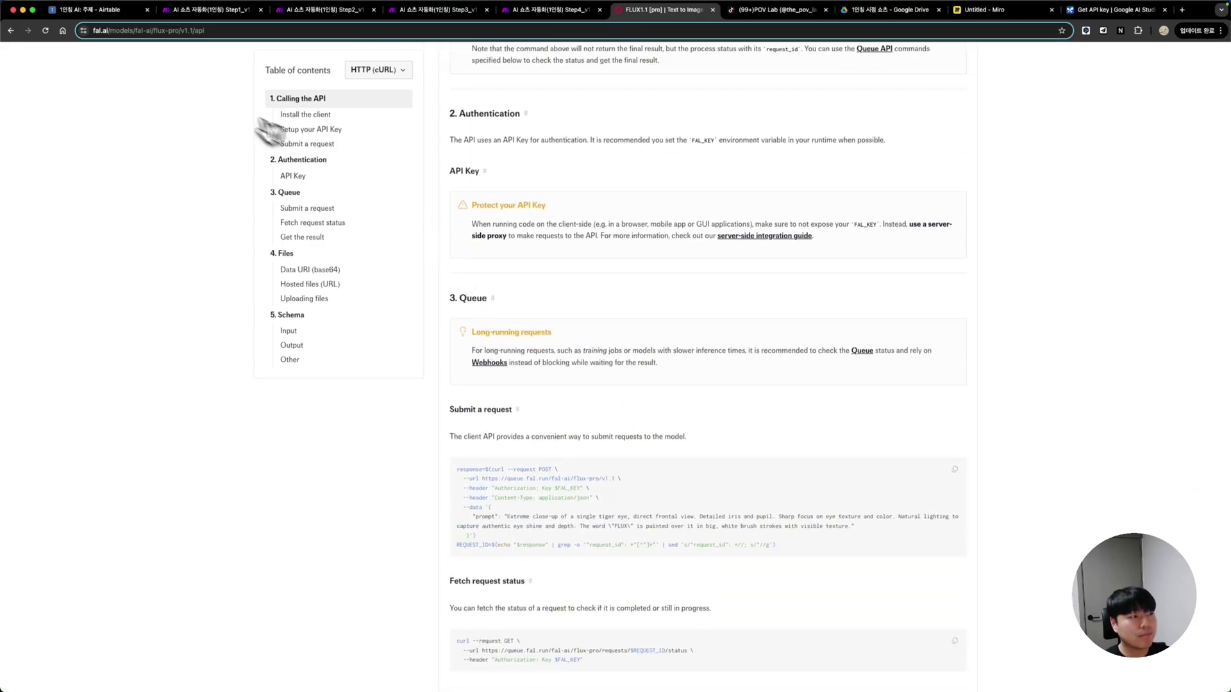
Return to Make and examine the Authorization header value and request body of the Flux 이미지 생성 module
click(212, 10)
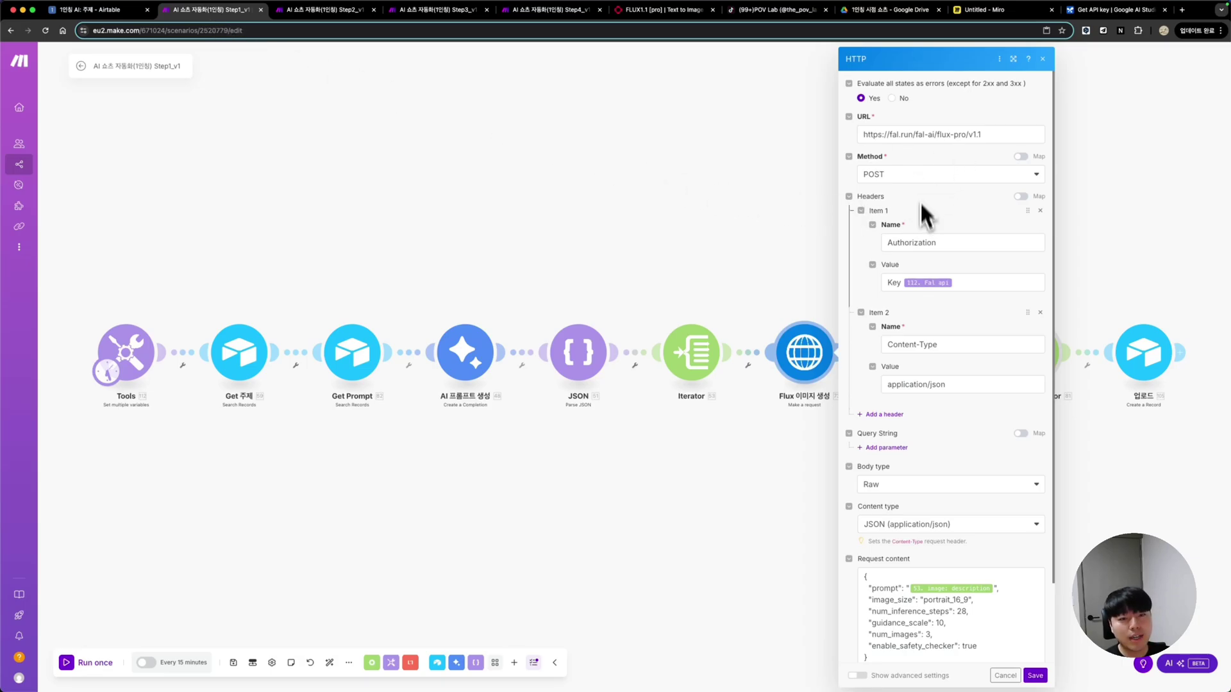
scroll(921, 212, down, 1)
scroll(958, 269, down, 2)
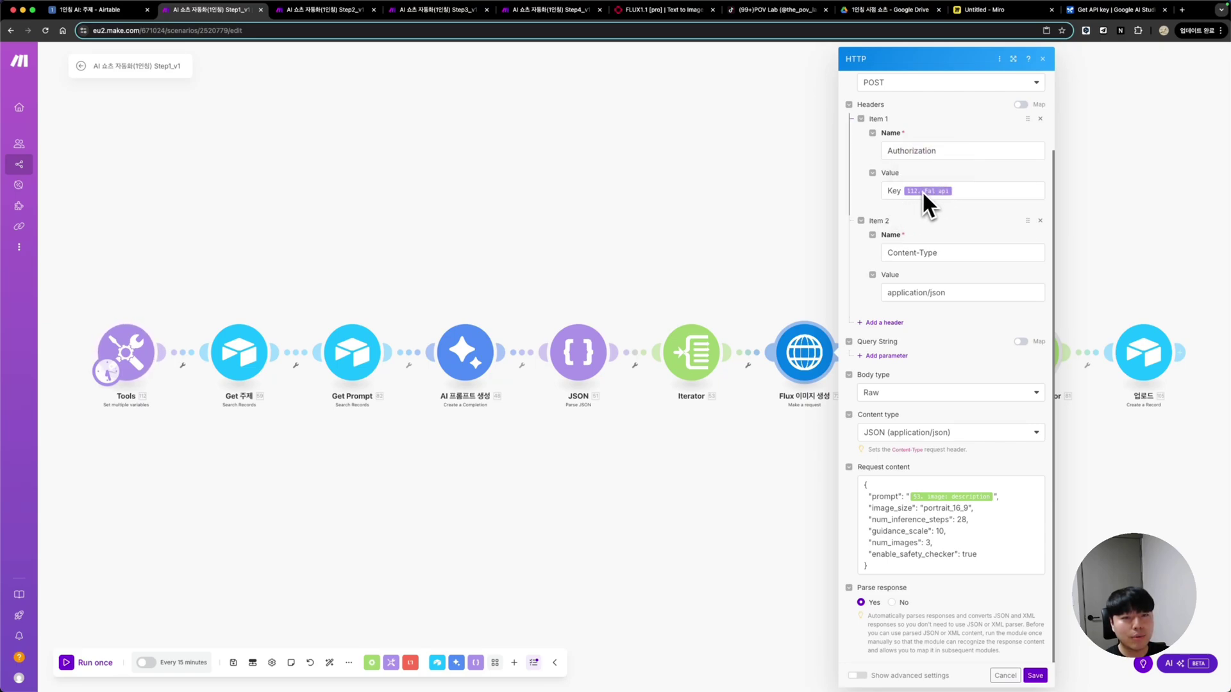
click(891, 191)
click(996, 200)
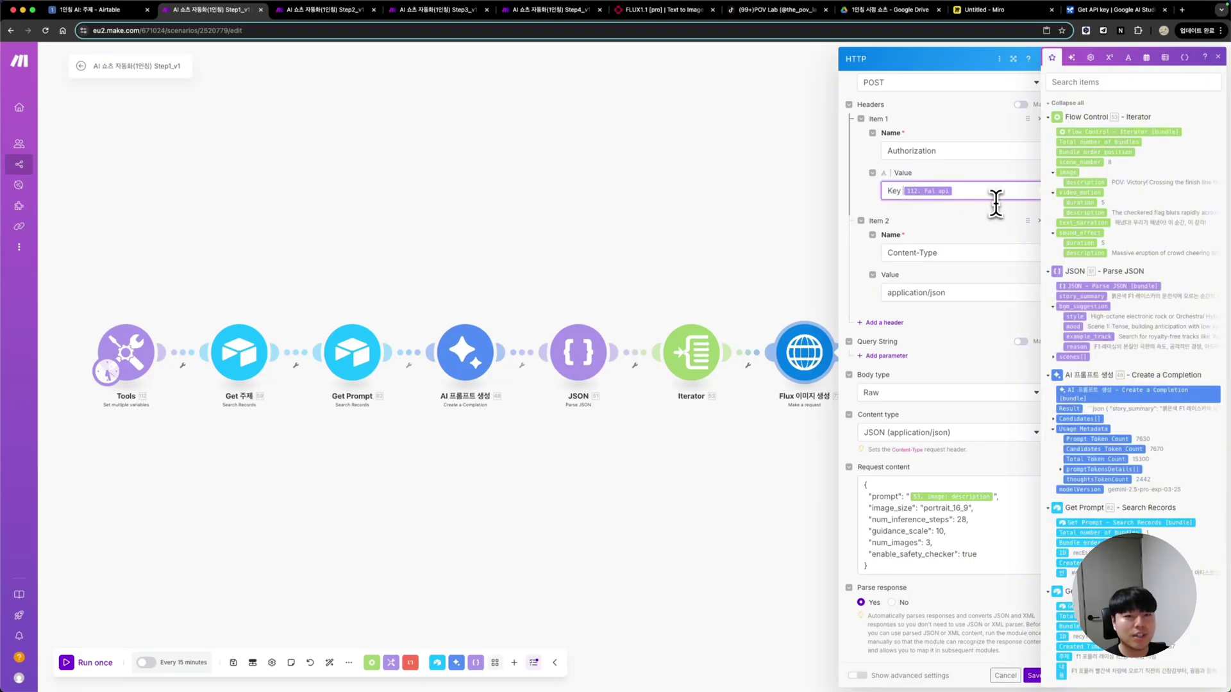
click(1002, 170)
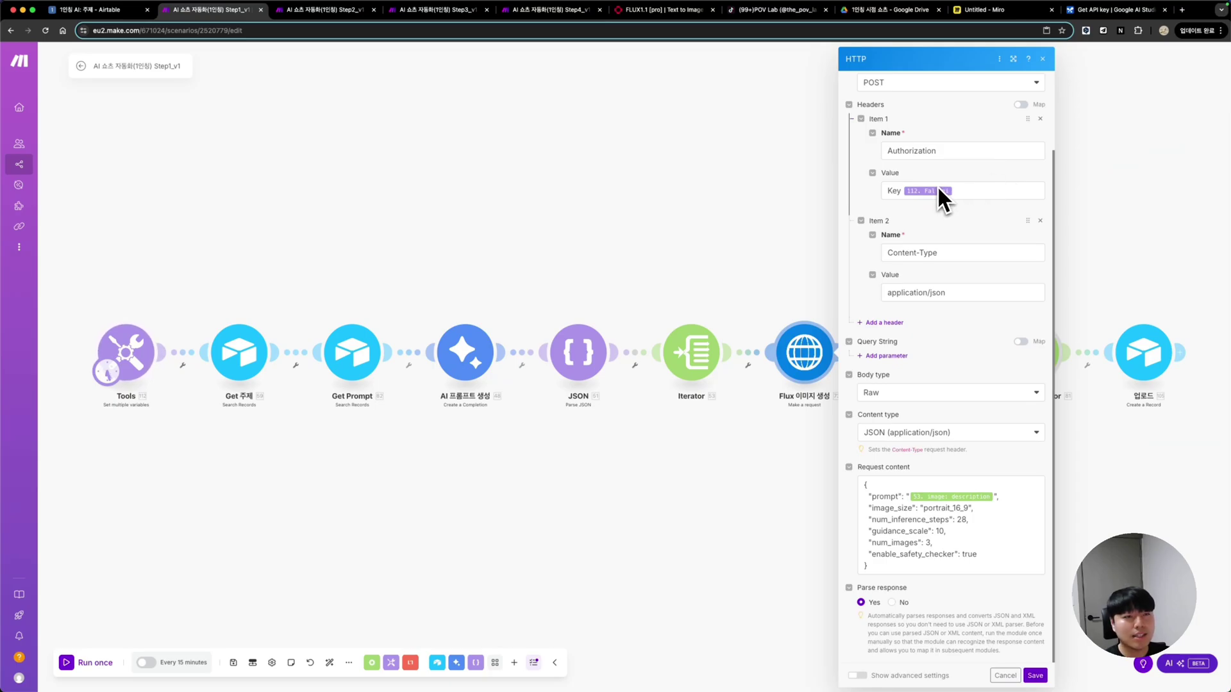
Switch to fal.ai and show the account's API keys list
click(659, 10)
scroll(577, 77, up, 8)
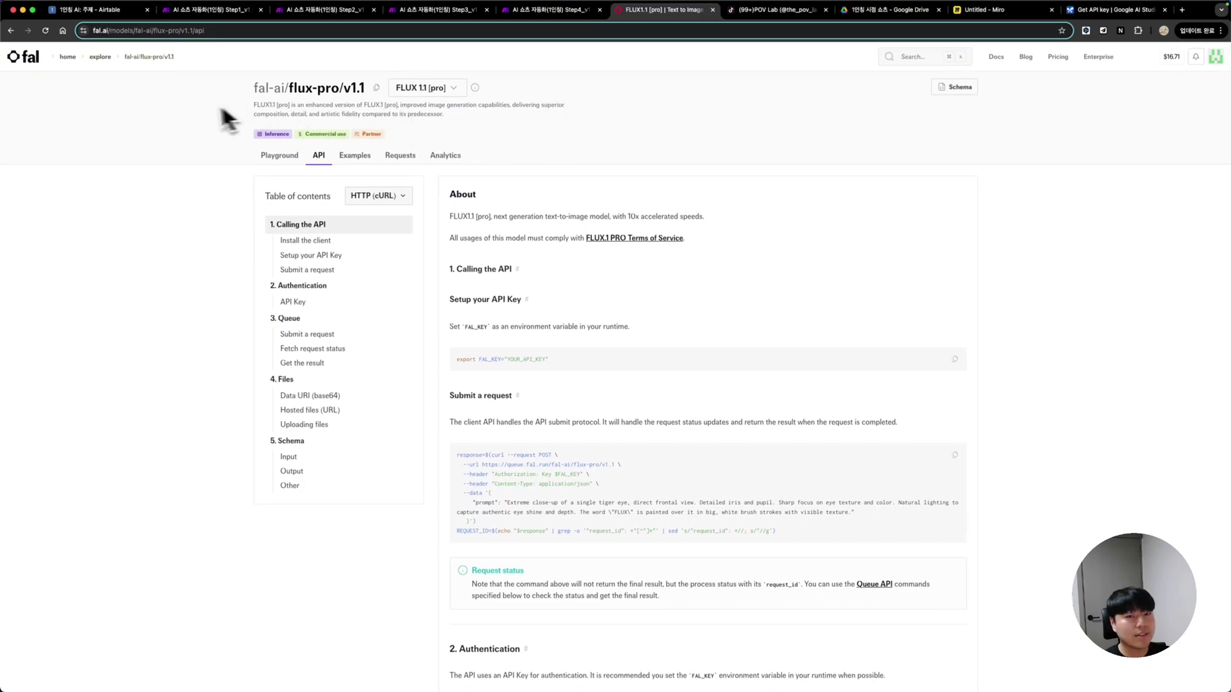
click(68, 56)
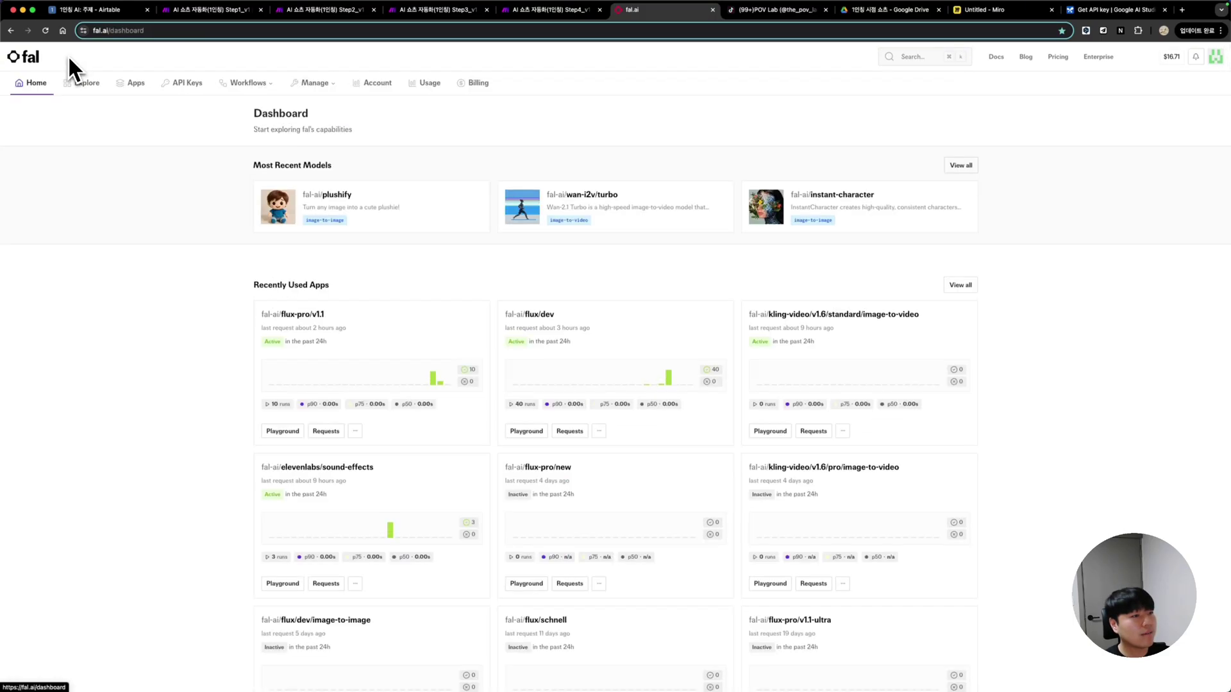
click(189, 94)
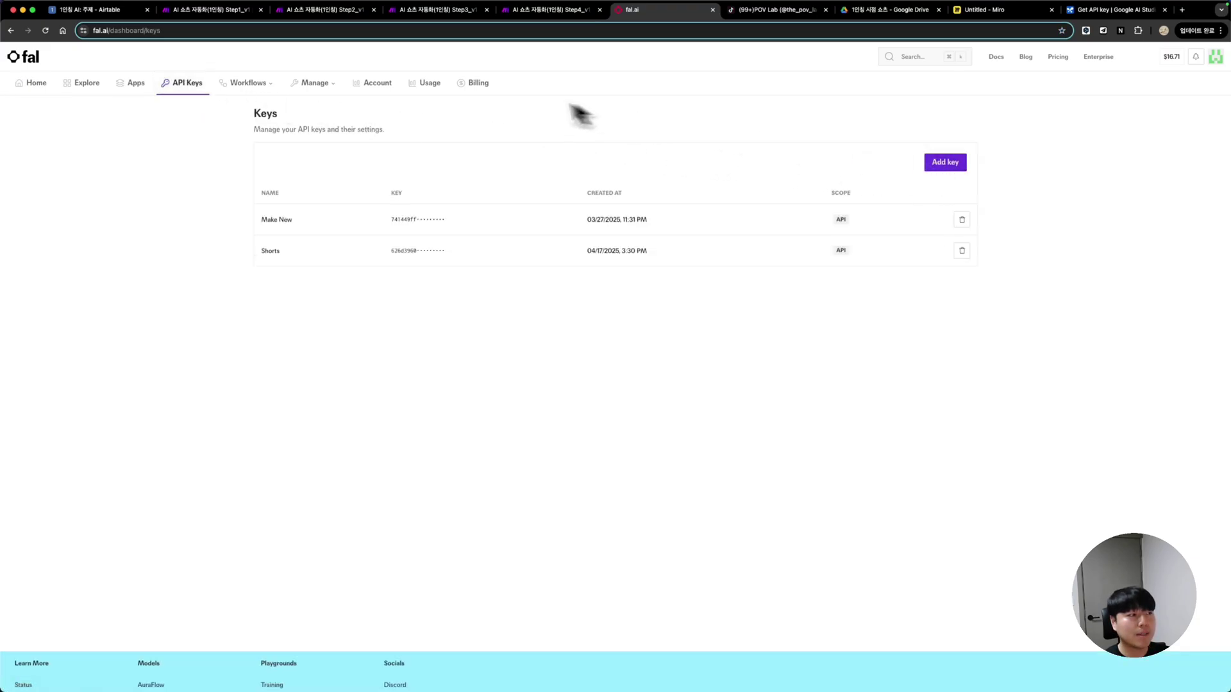
Back in Make, review the Authorization value and the image description mapped to the prompt in the Flux module's request content
click(205, 10)
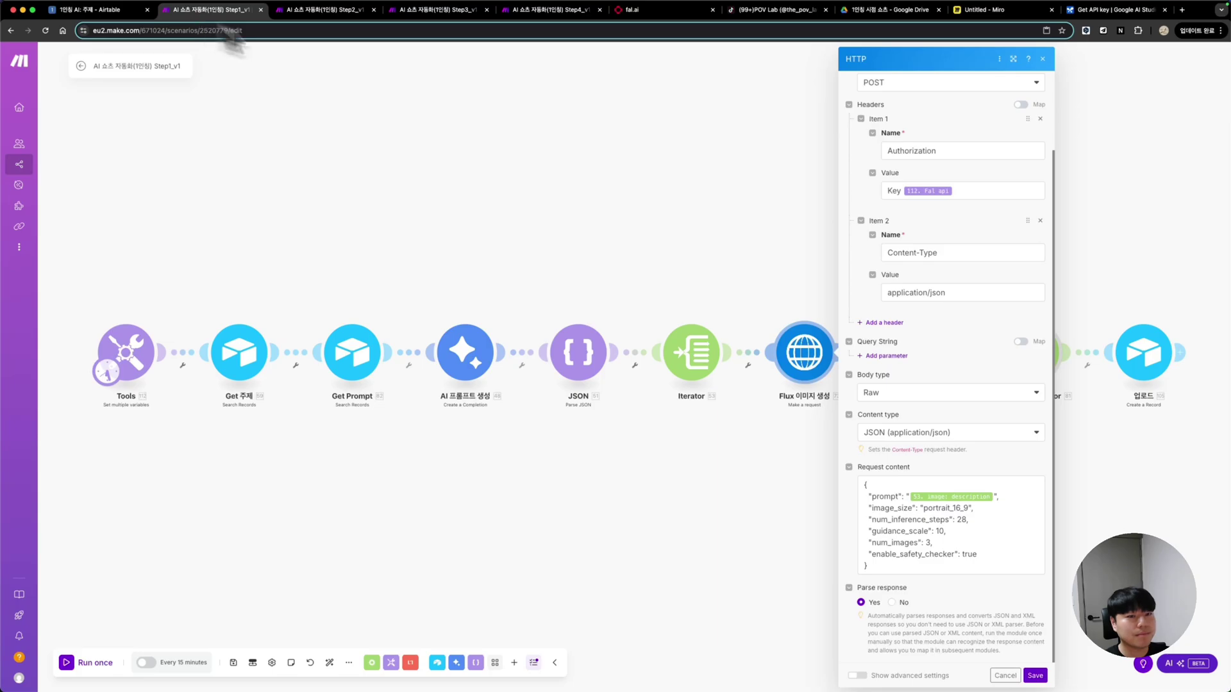
click(973, 191)
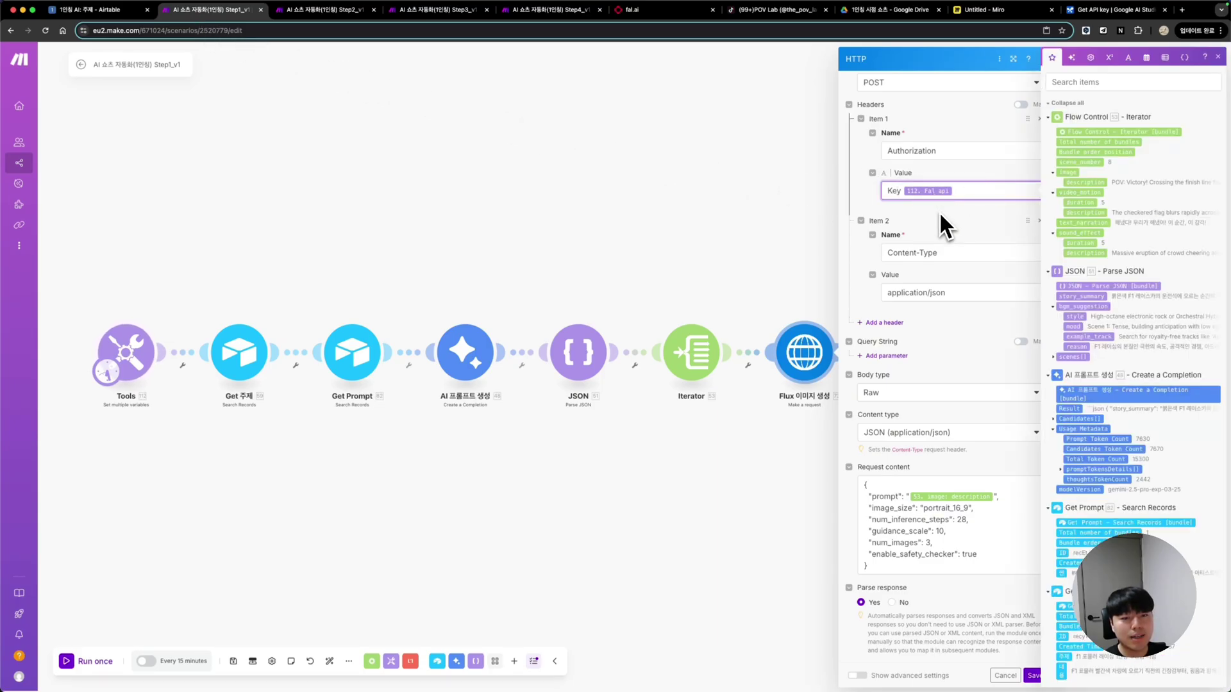
click(977, 320)
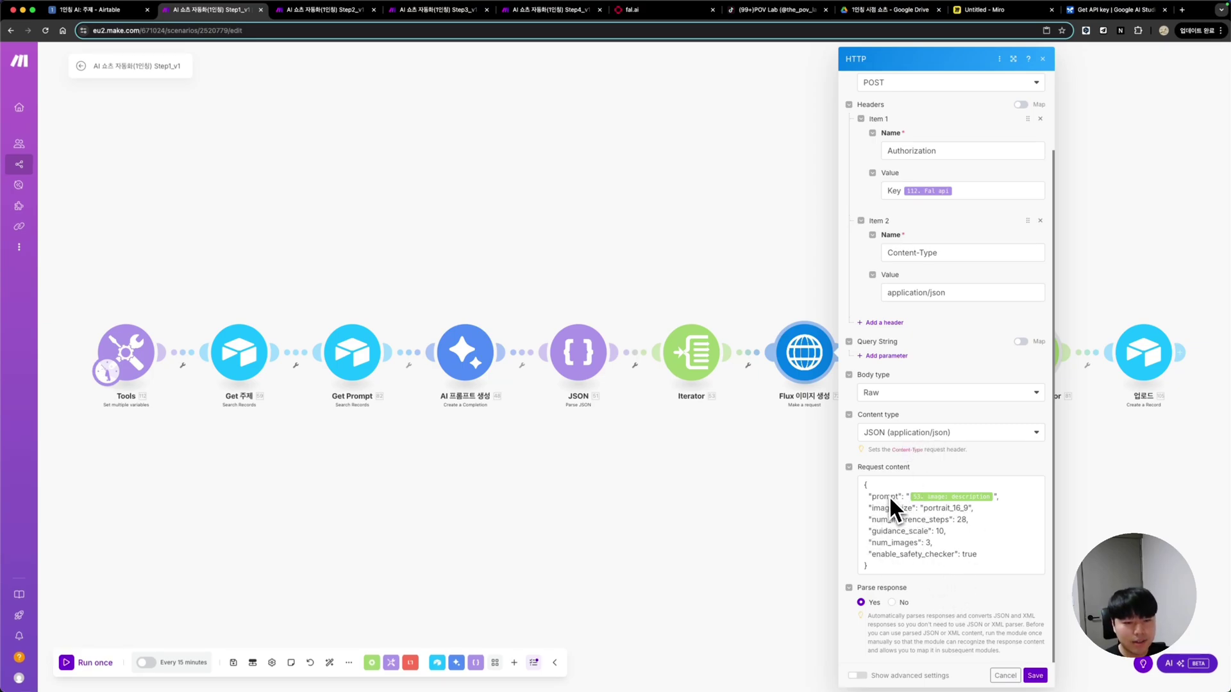
click(993, 494)
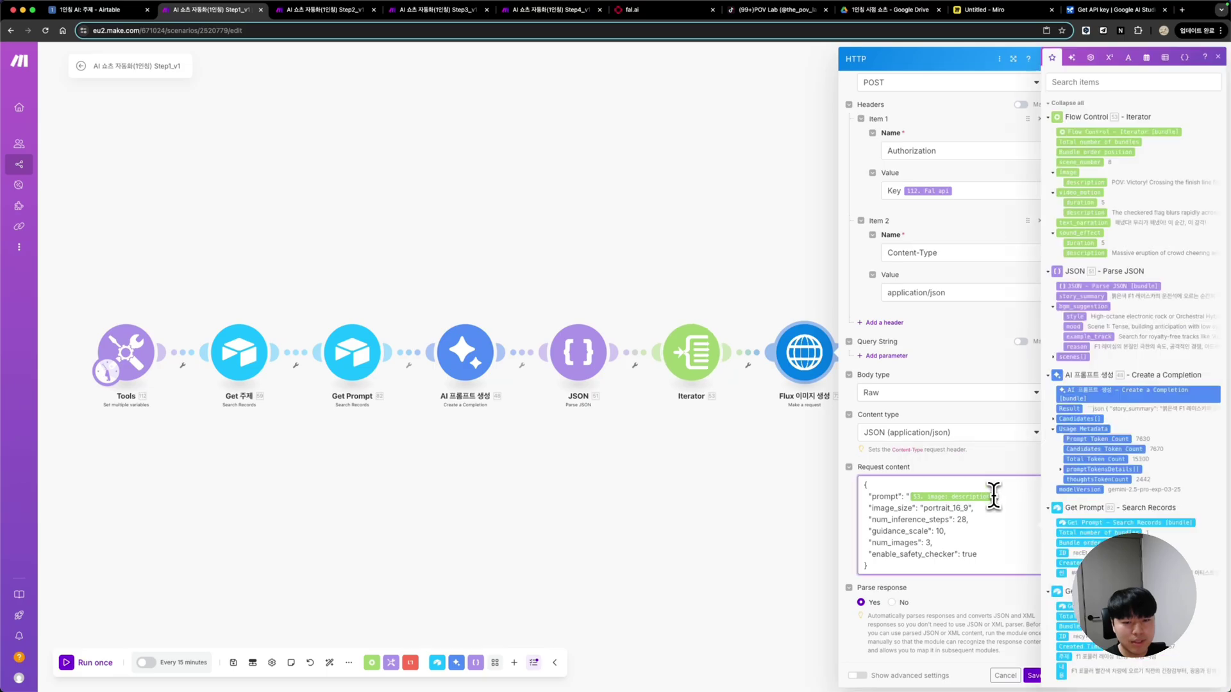
click(986, 510)
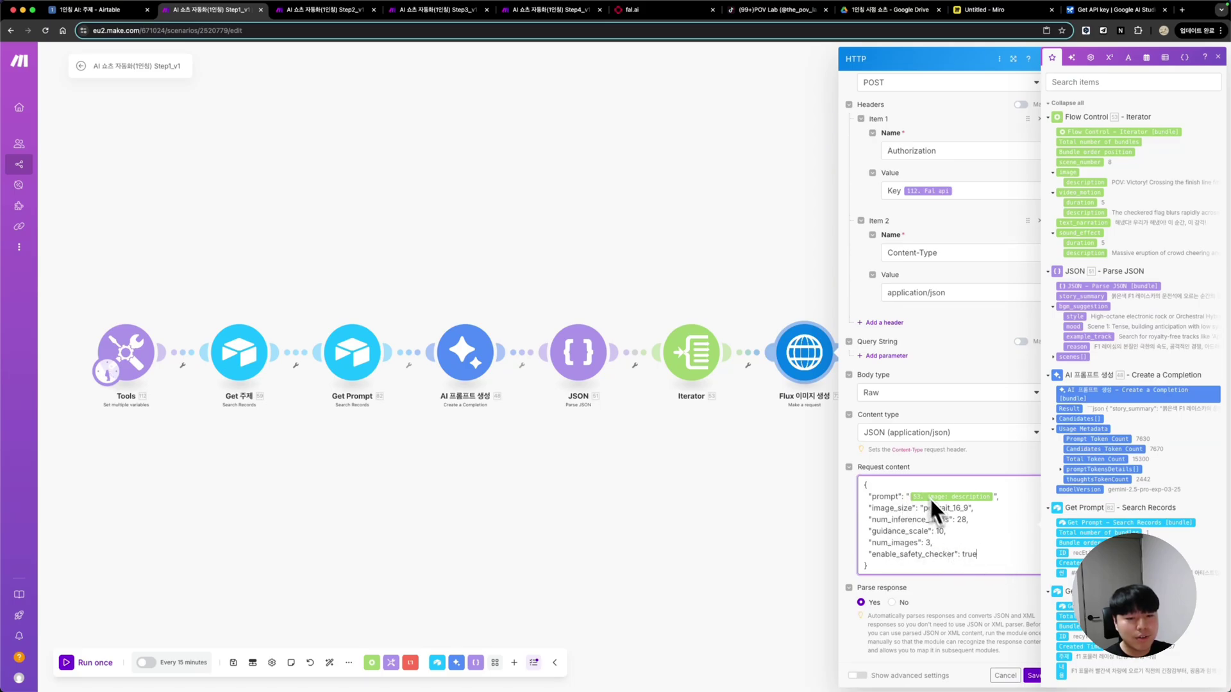
Switch to fal.ai, open the flux-pro/v1.1 playground and display its input as JSON
click(656, 18)
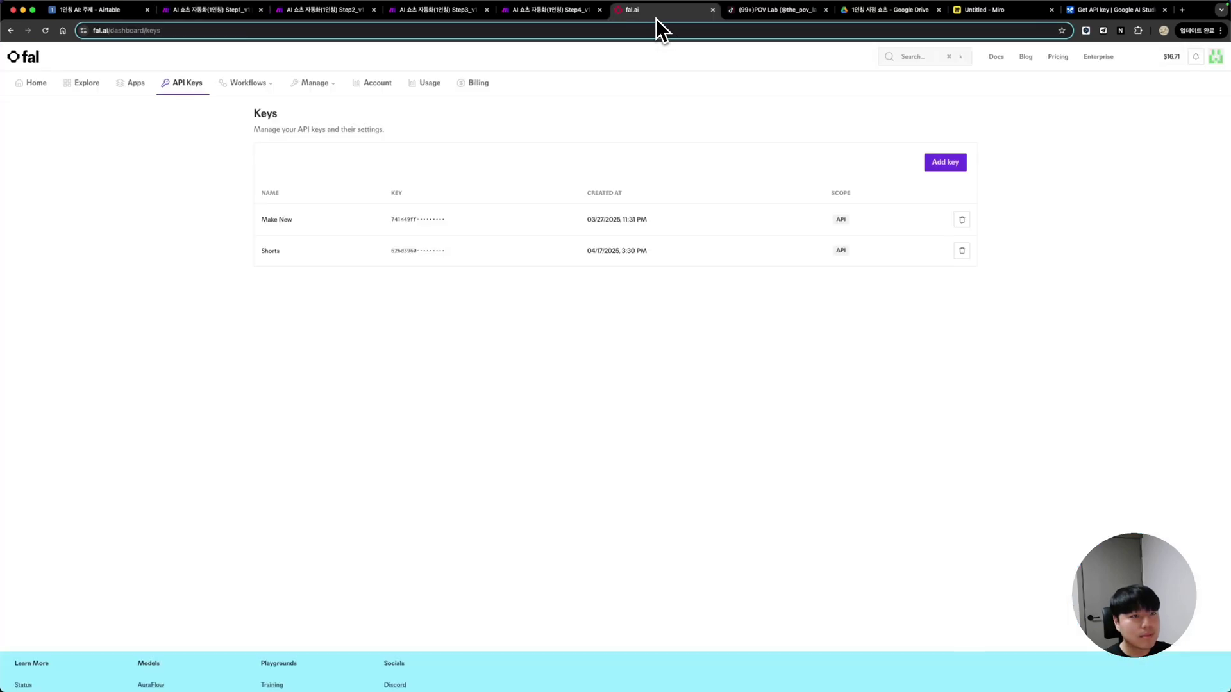
click(51, 95)
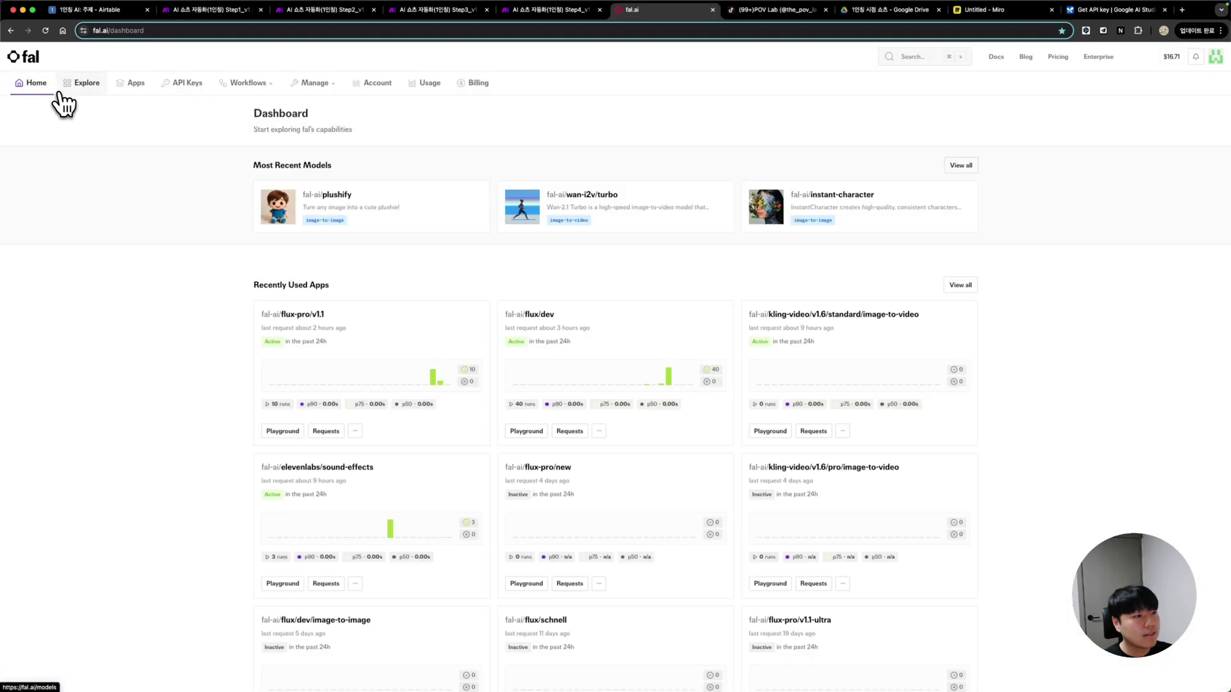
click(312, 318)
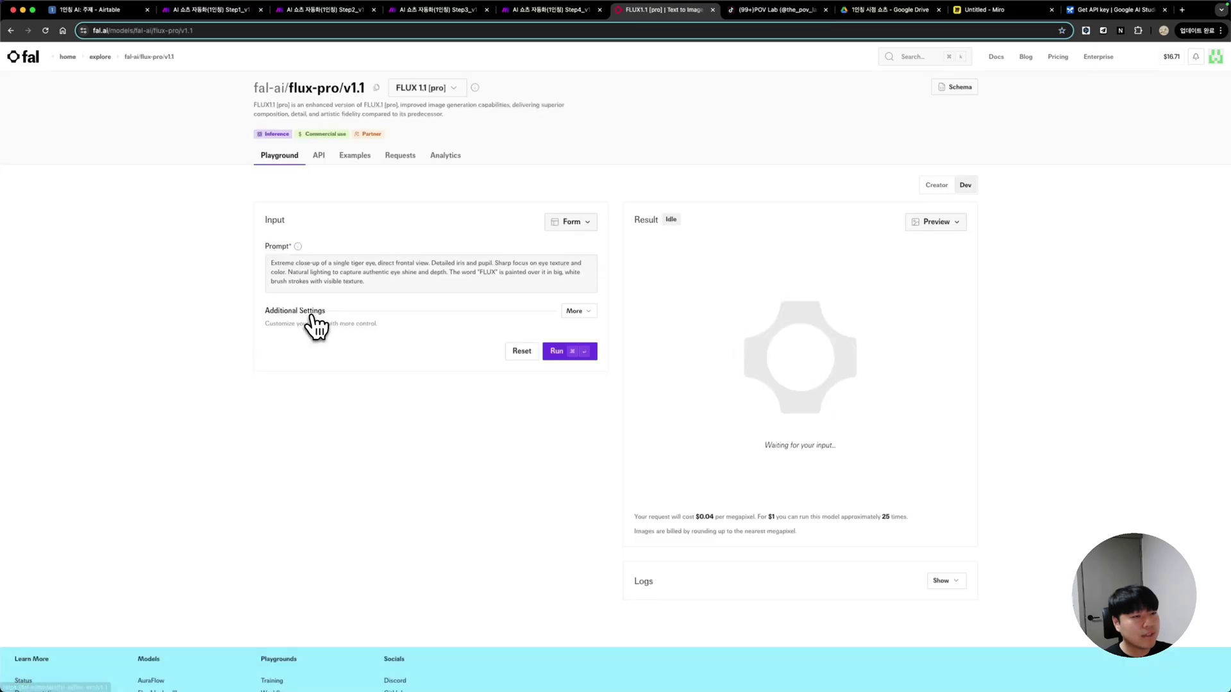
click(565, 222)
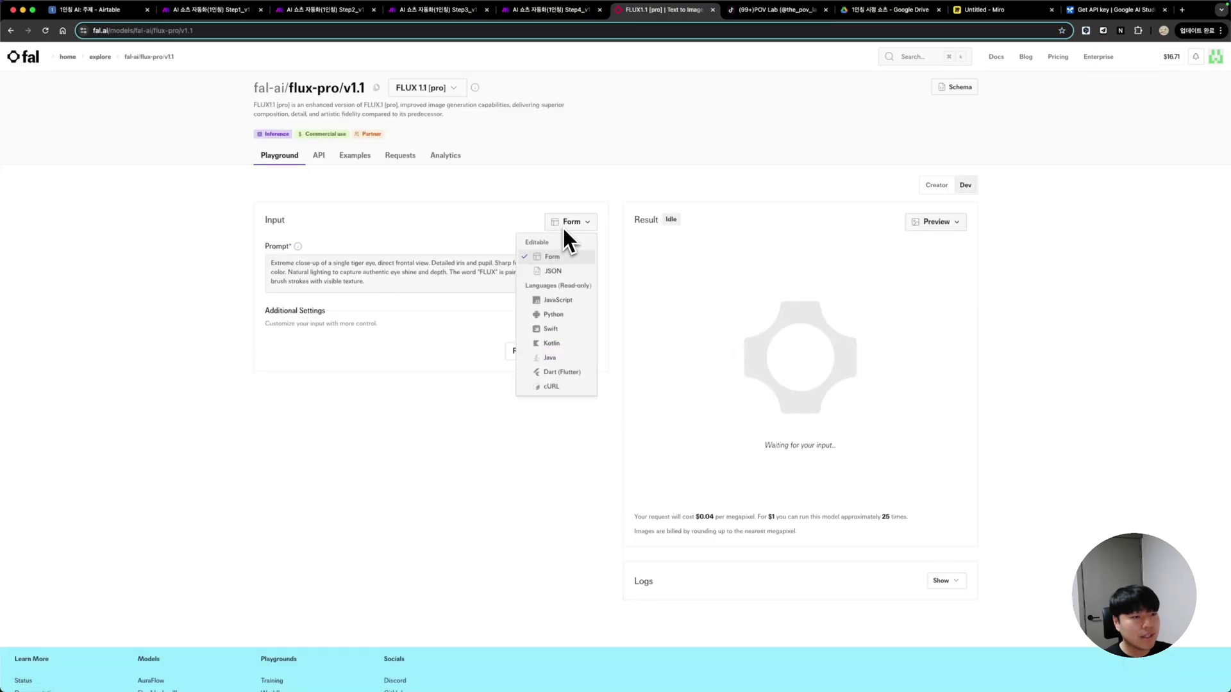
click(553, 272)
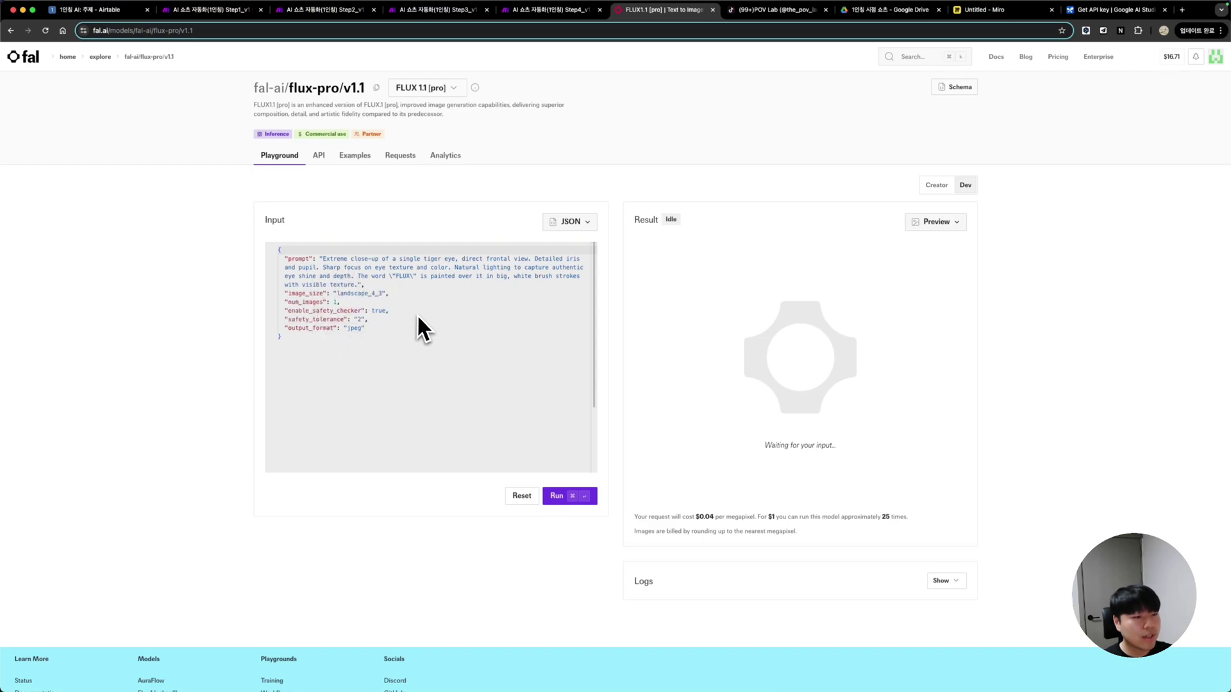
Return the playground input to the form view, set Num Images to 3 under the additional settings, and display the input as JSON
click(570, 225)
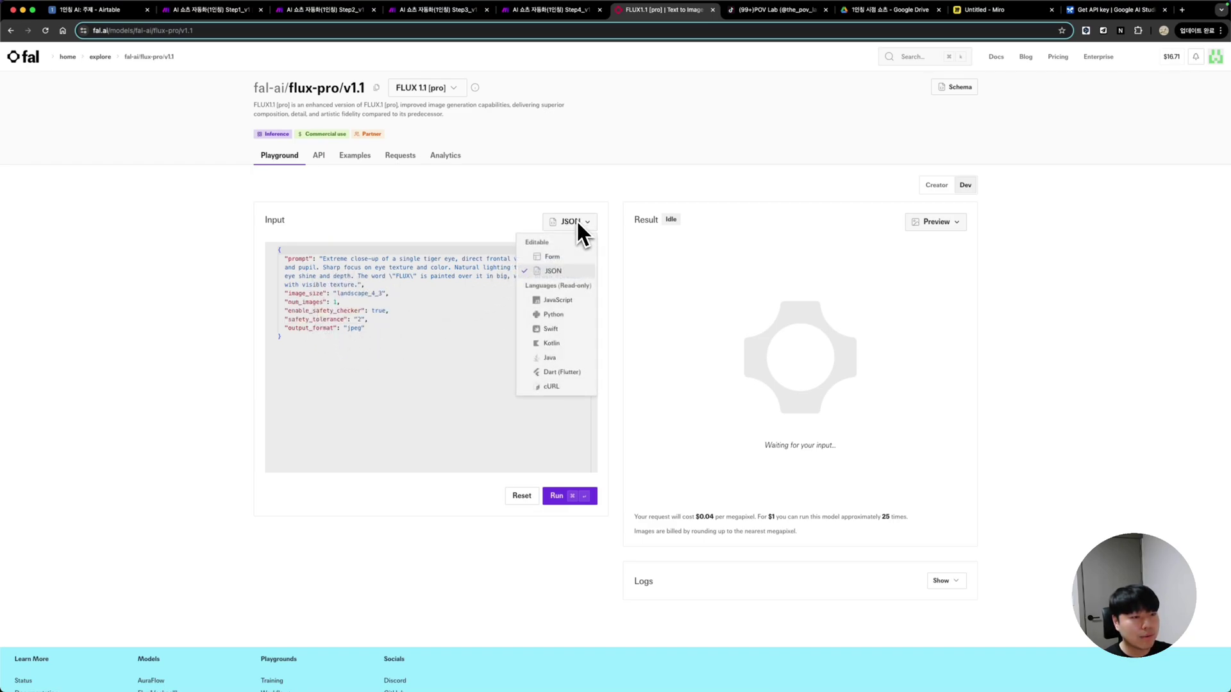
click(548, 257)
click(579, 310)
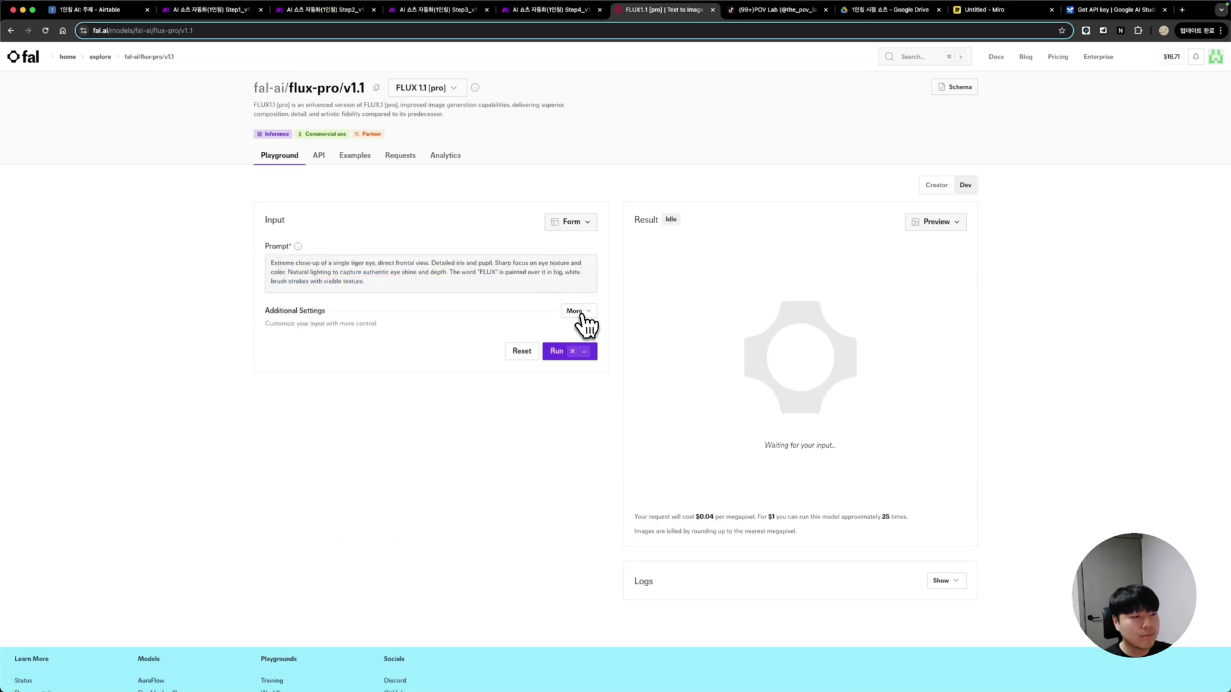
click(581, 312)
scroll(349, 436, down, 2)
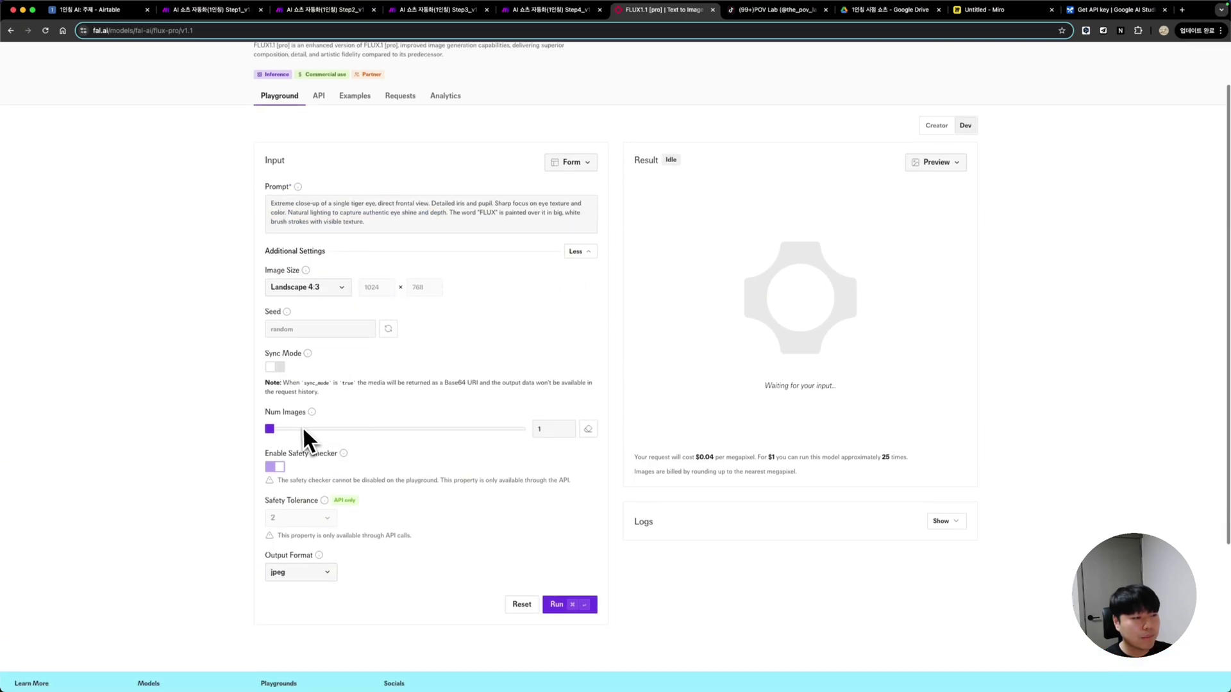
drag(272, 429, 321, 430)
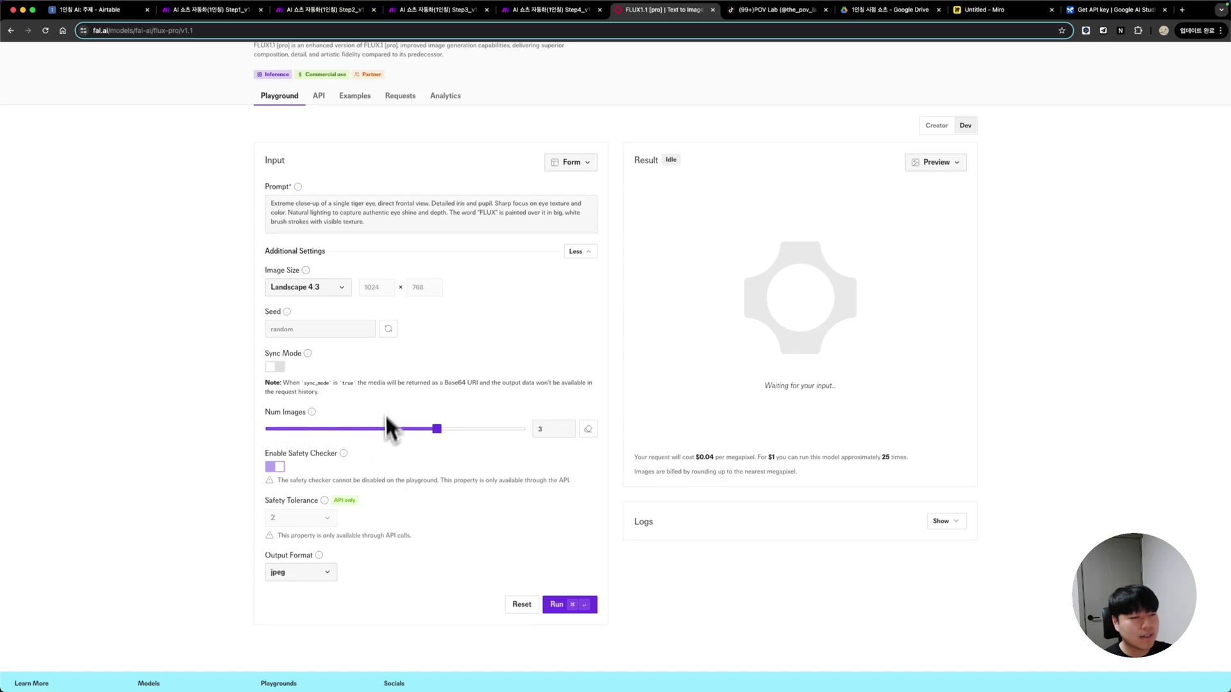
click(572, 164)
click(552, 212)
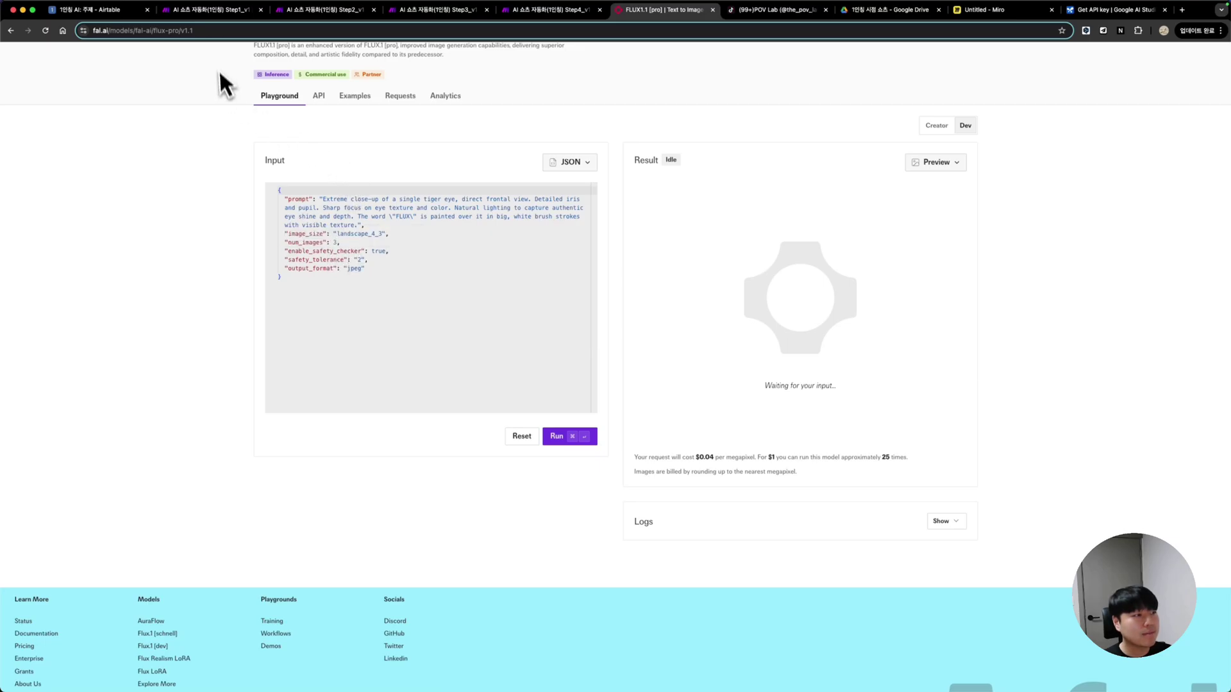
Return to Make, save the Flux 이미지 생성 module, and check the data: images[] array mapped in the Iterator after it
click(222, 11)
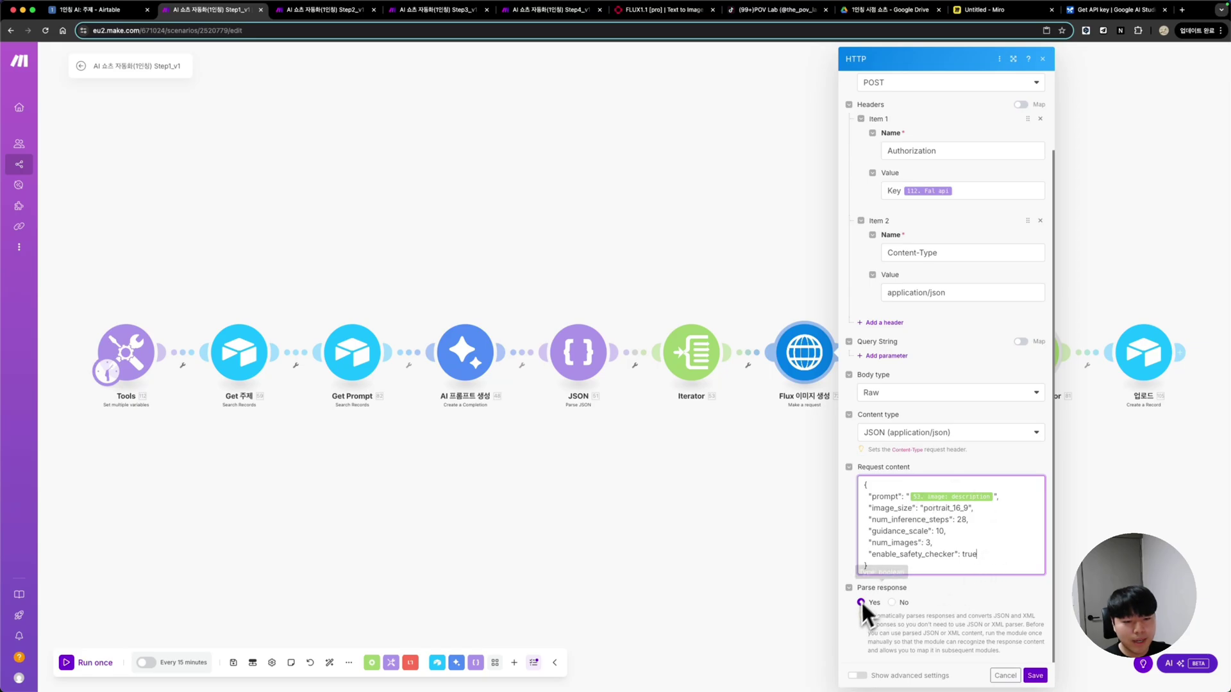
click(1035, 676)
drag(1030, 619, 806, 624)
click(694, 390)
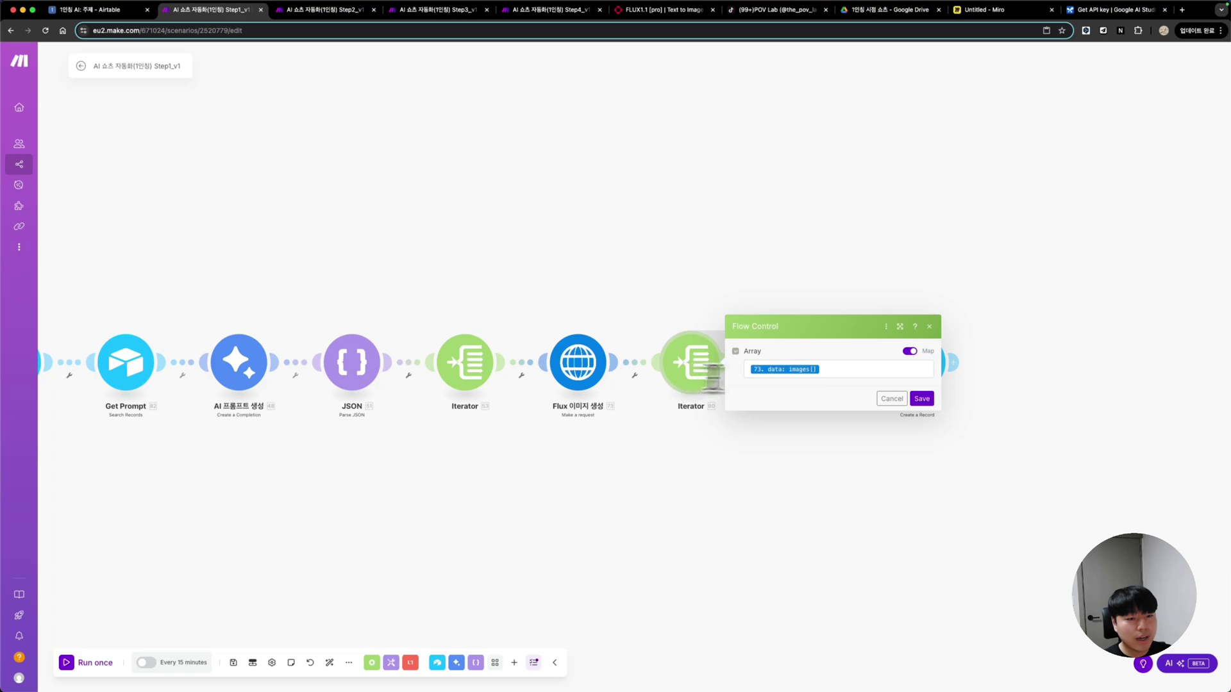
click(855, 375)
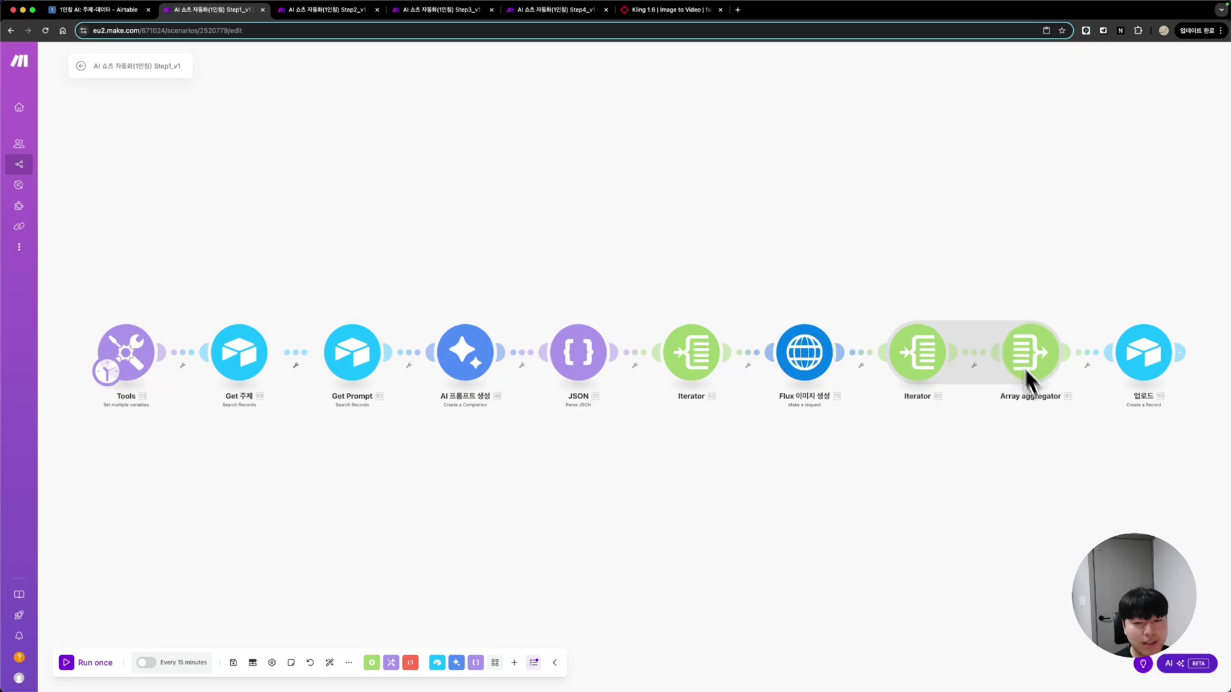
Set the Array aggregator's target structure type to Record: Image and check the values mapped to File URL and File name
scroll(956, 448, right, 5)
click(758, 378)
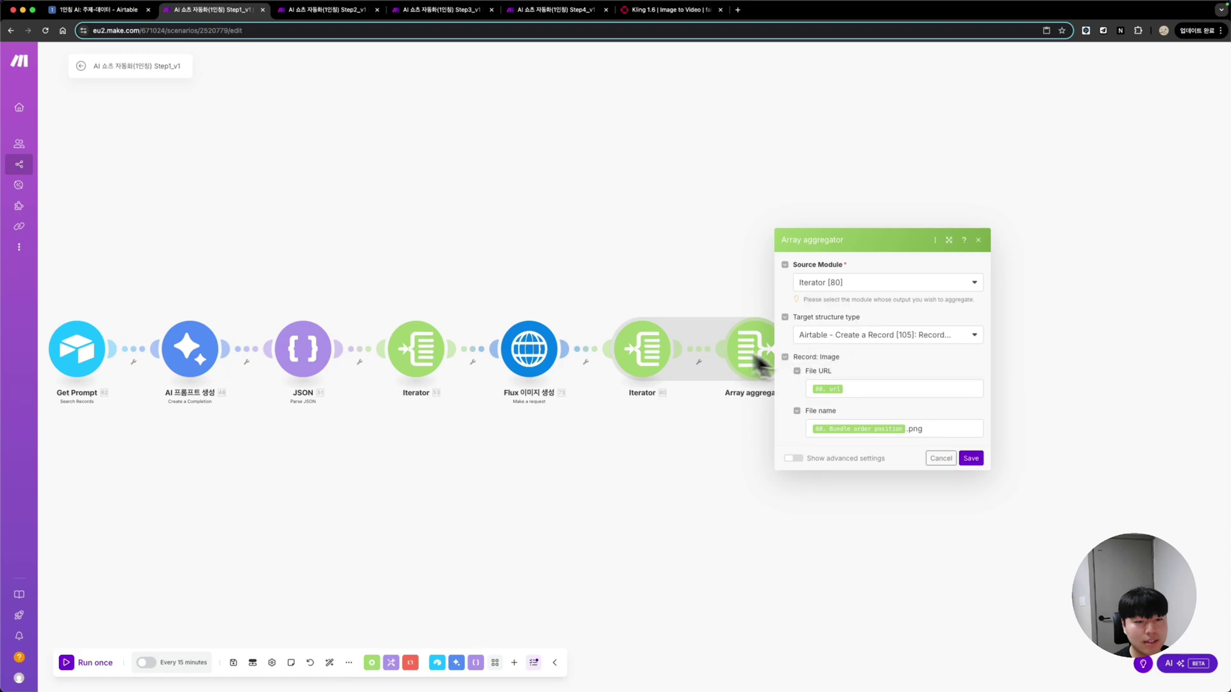
drag(709, 290, 591, 307)
click(591, 308)
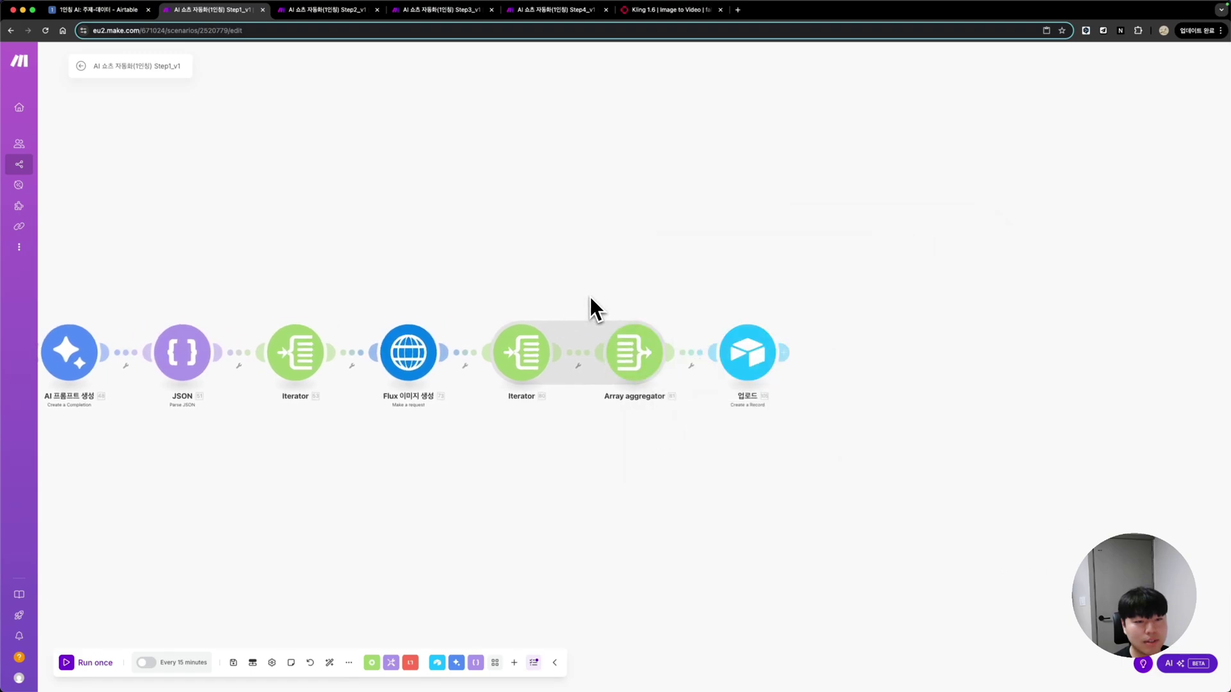
click(638, 356)
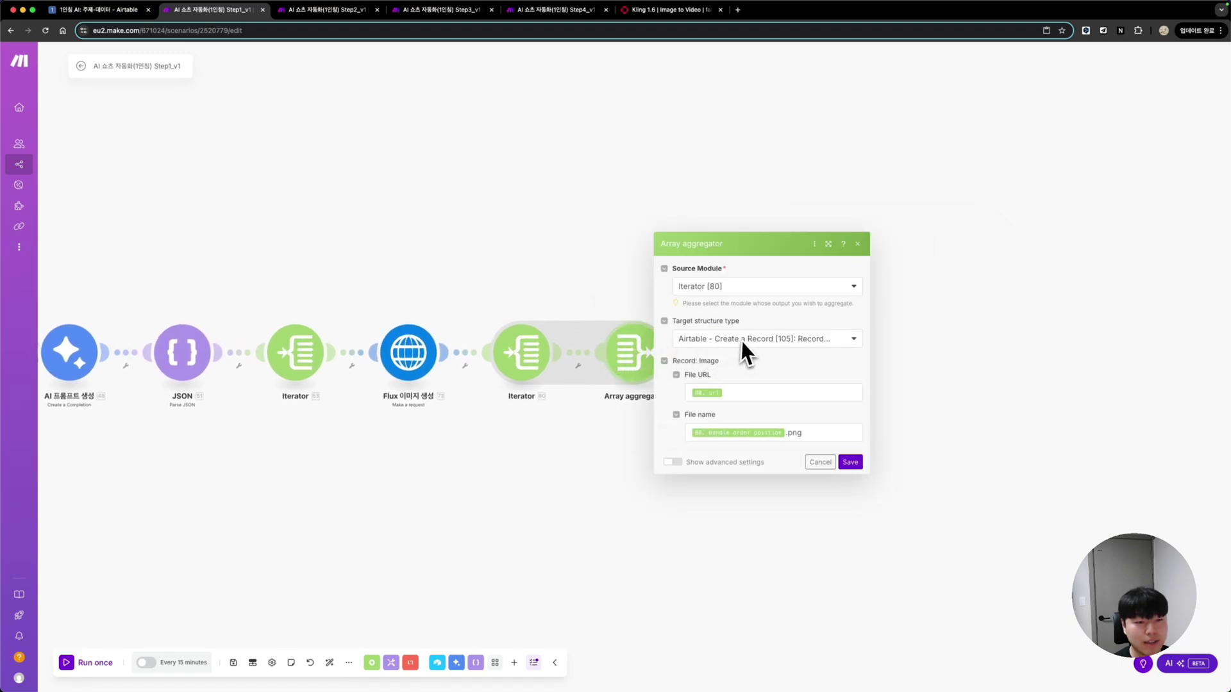
click(740, 340)
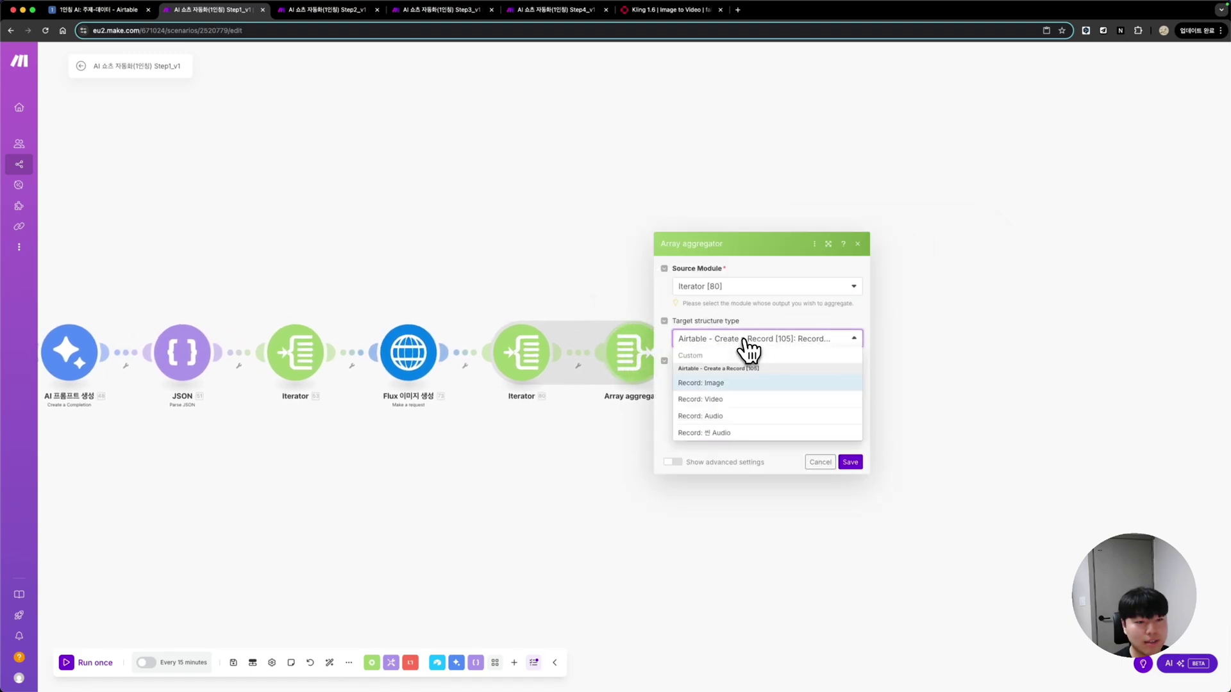
click(712, 384)
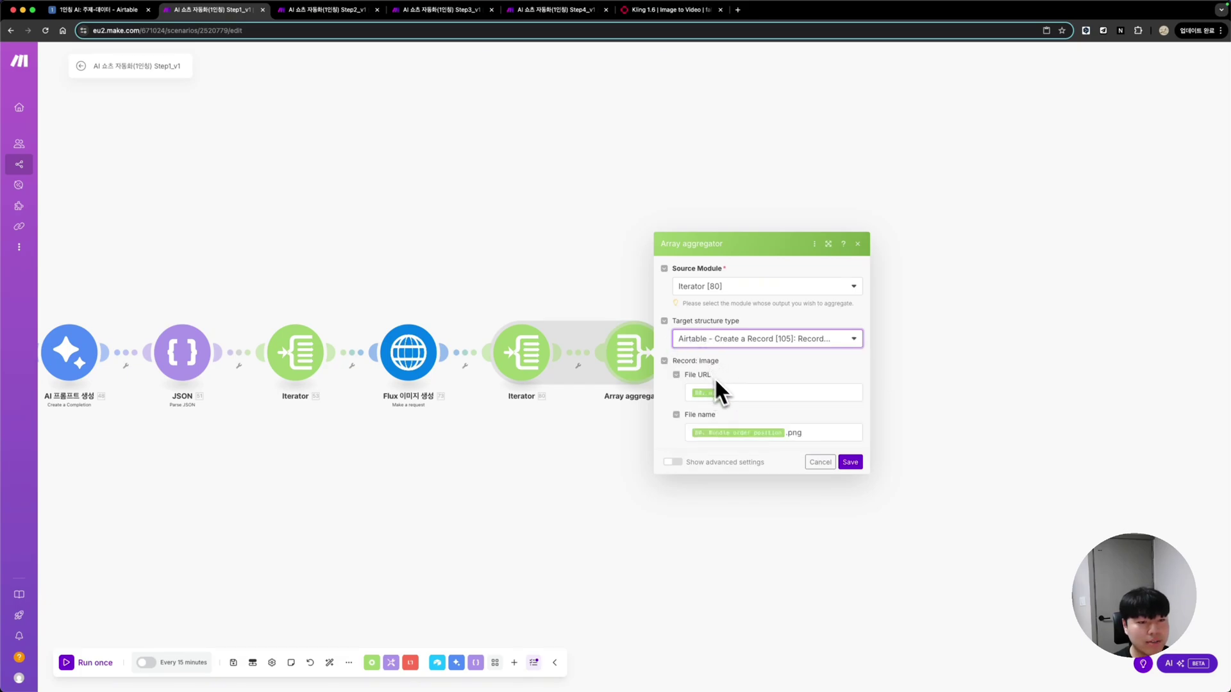
click(735, 393)
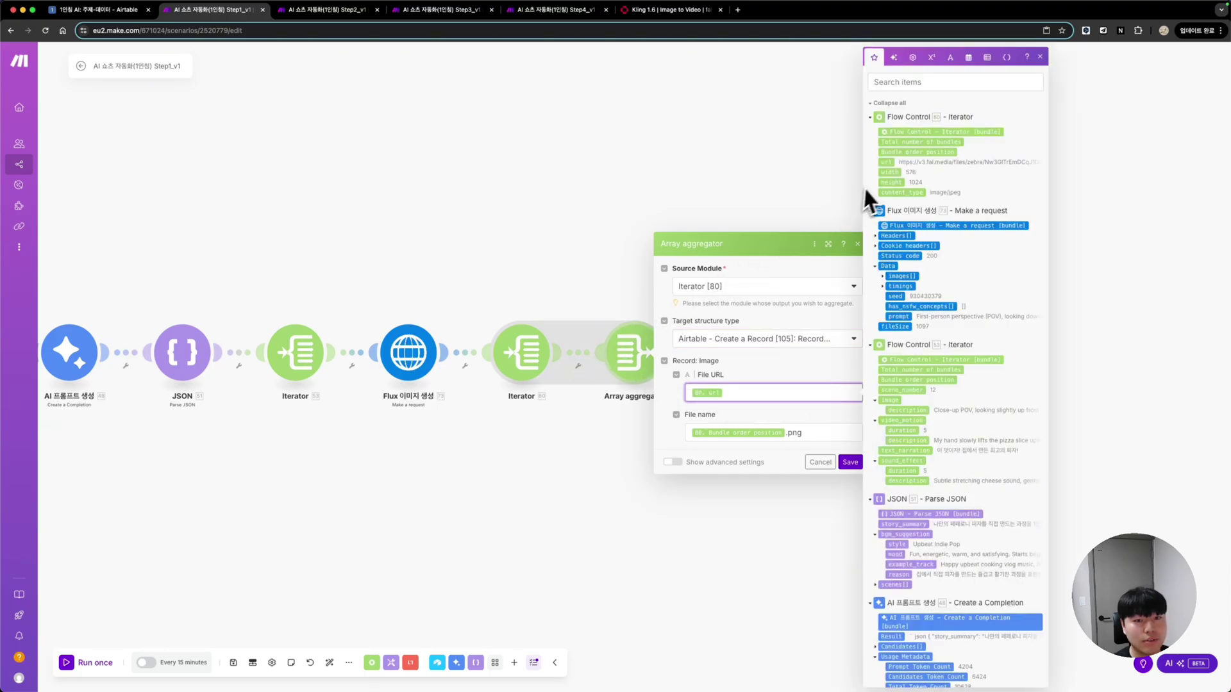
click(801, 431)
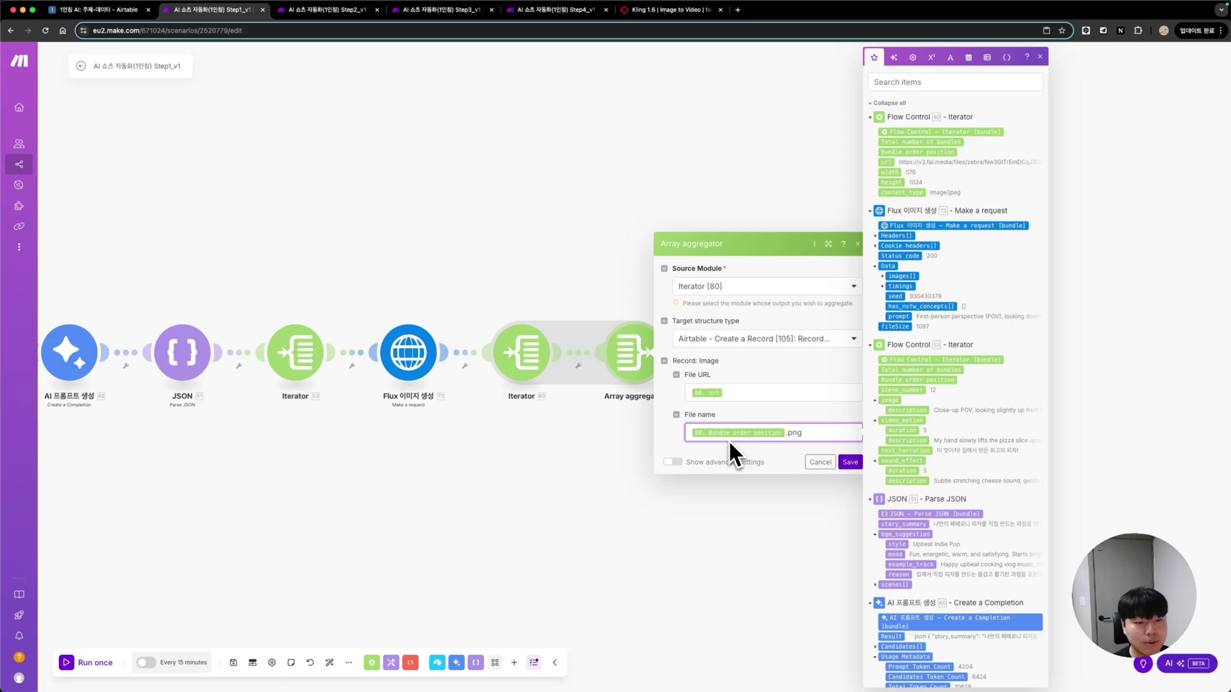
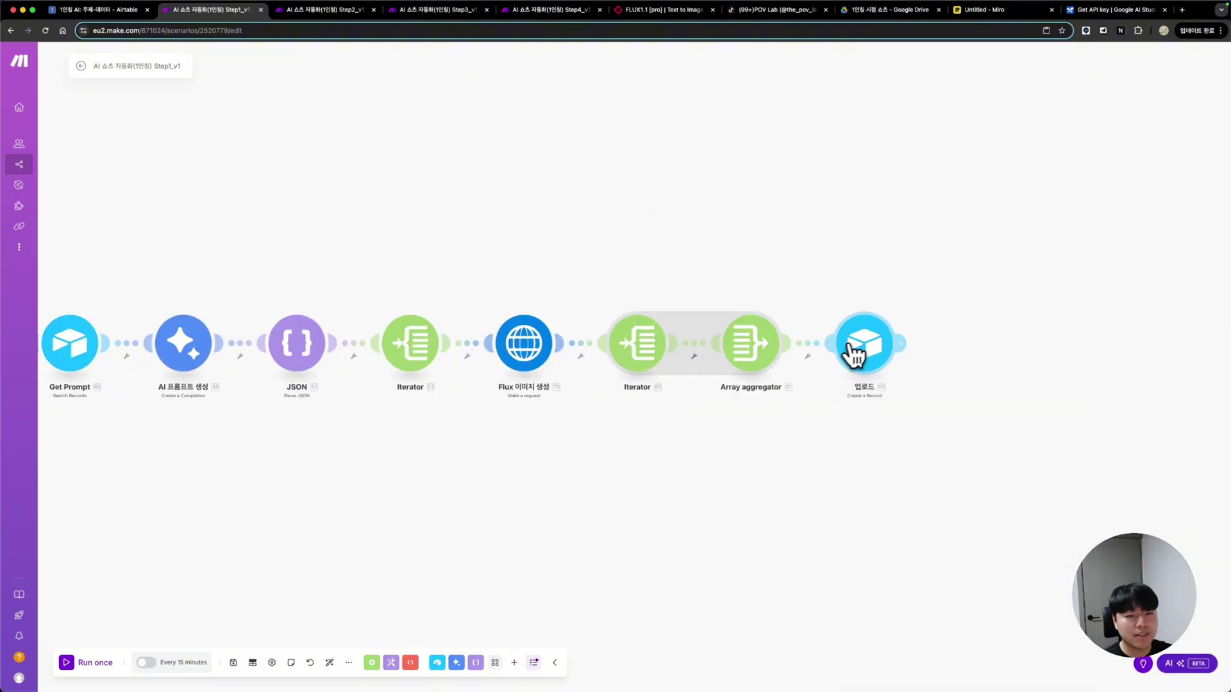
Open the 업로드 Airtable module and check the values mapped to 씬 개요, 씬 본문 and Im_prompt
click(861, 349)
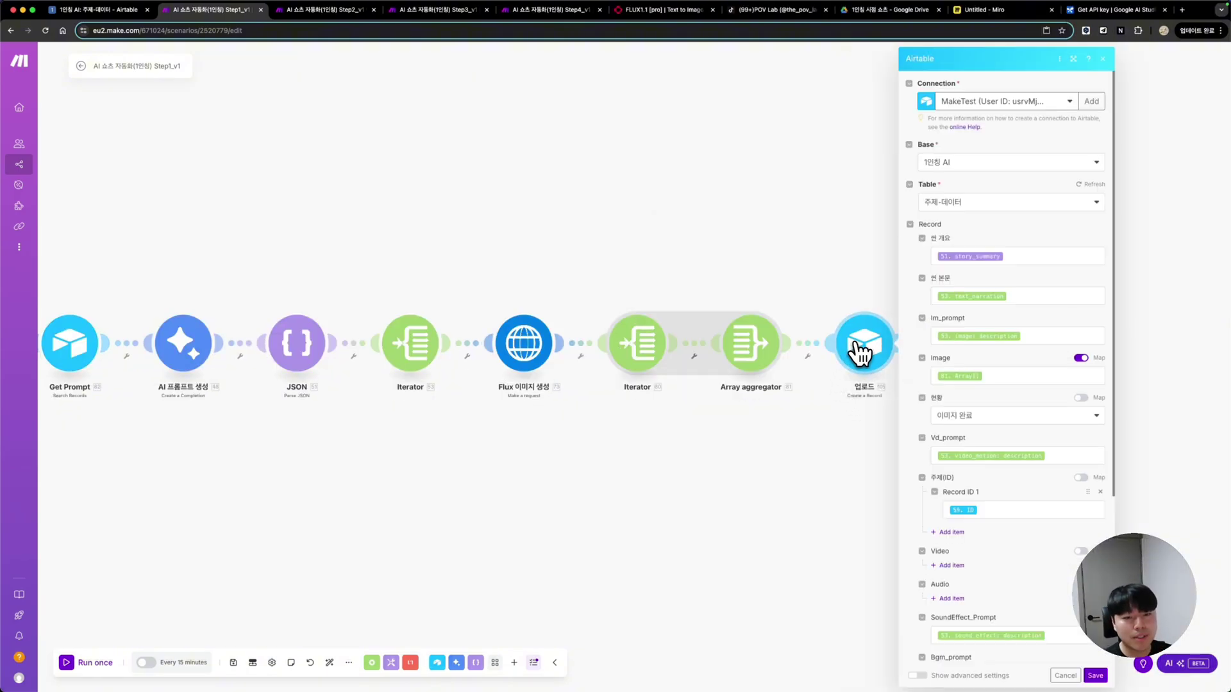
click(1027, 258)
scroll(864, 460, down, 1)
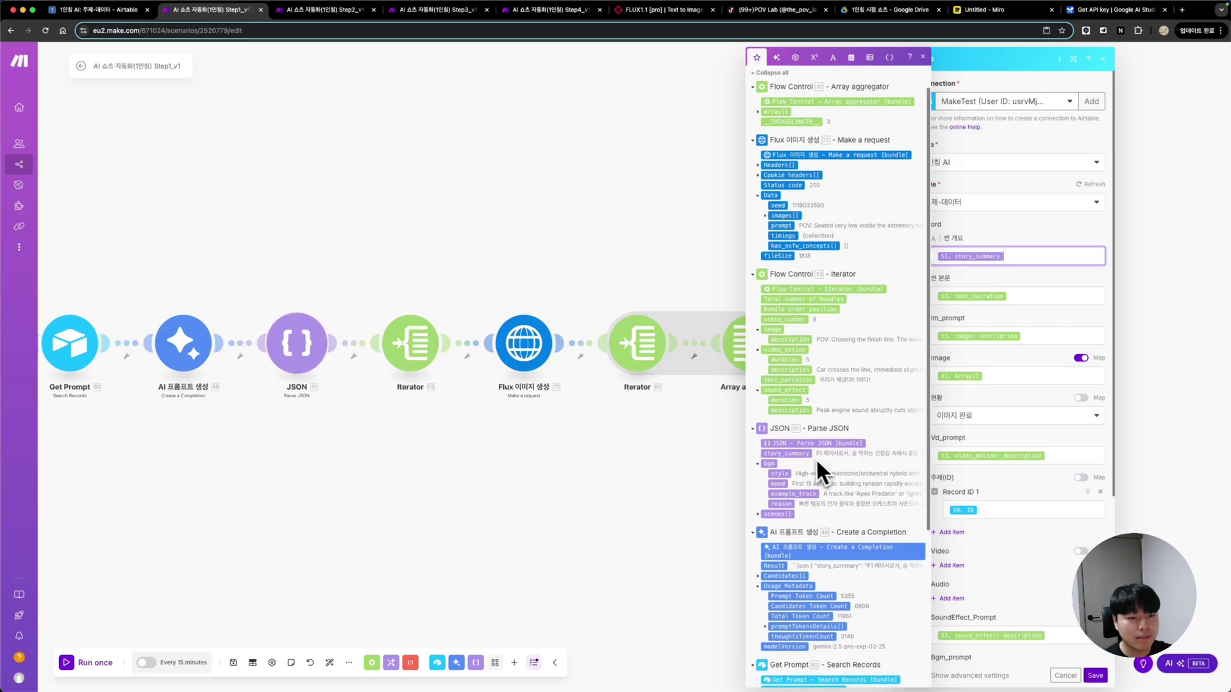
click(1021, 296)
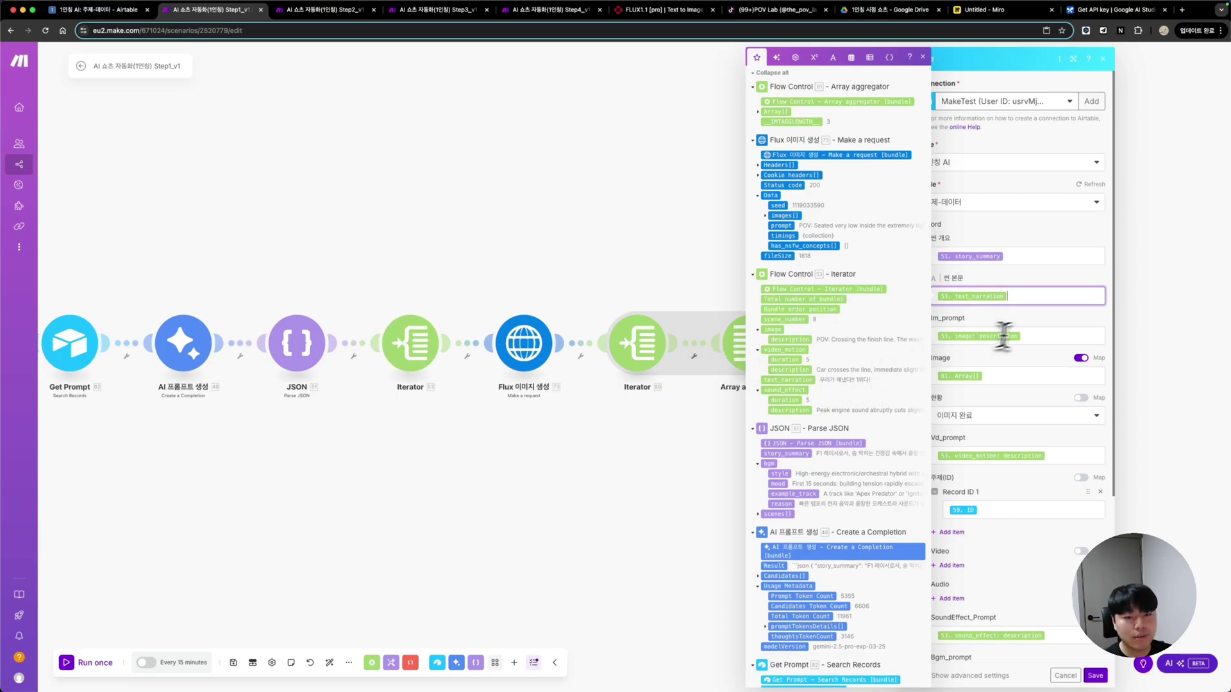
click(1037, 335)
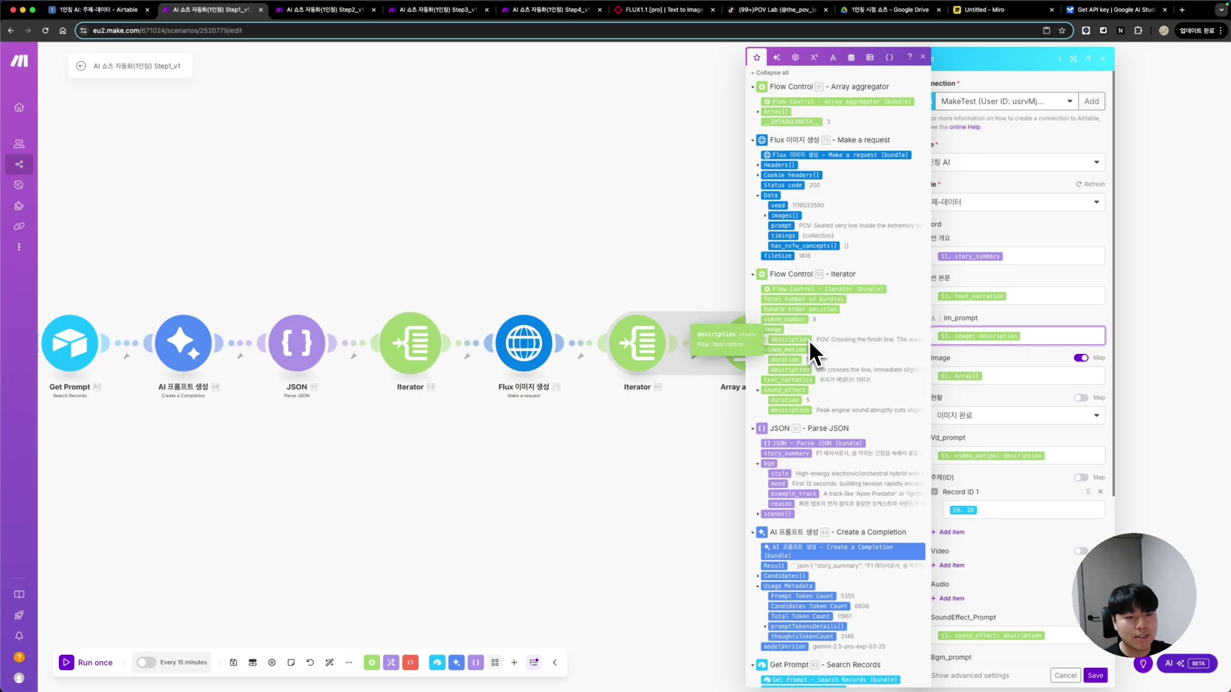
Map the Array aggregator's Array[] to the Image field and set 현황 to 이미지 완료
click(992, 377)
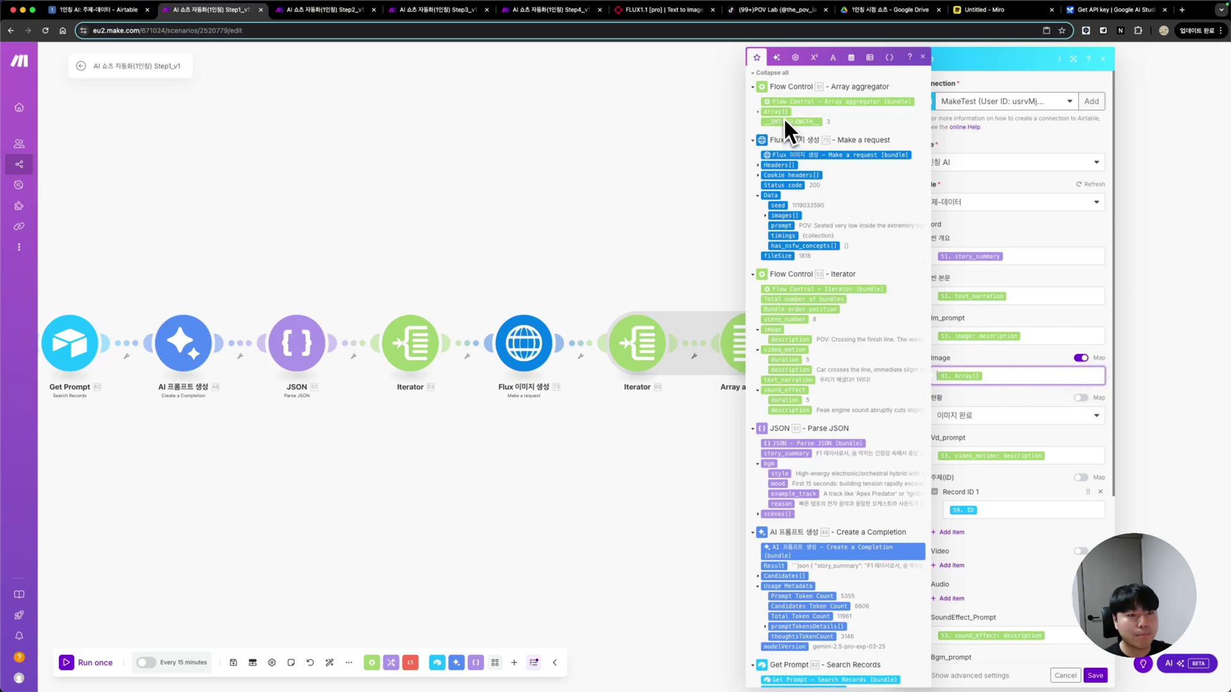
drag(774, 113, 975, 377)
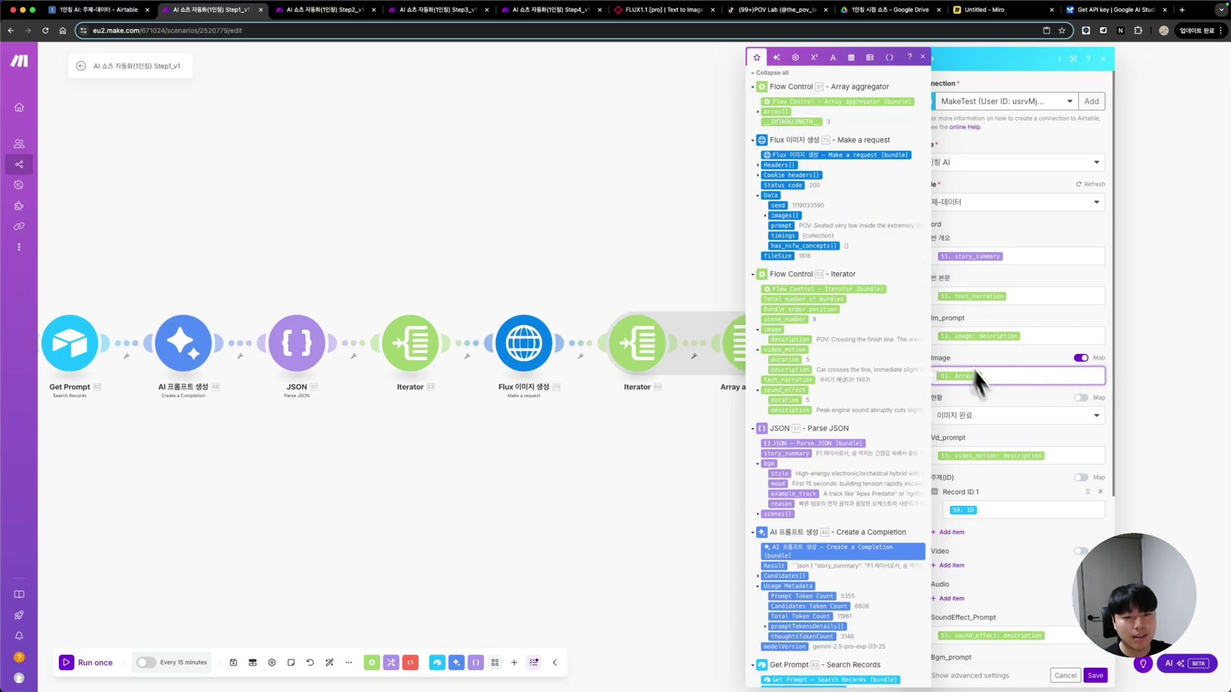
scroll(1013, 401, down, 2)
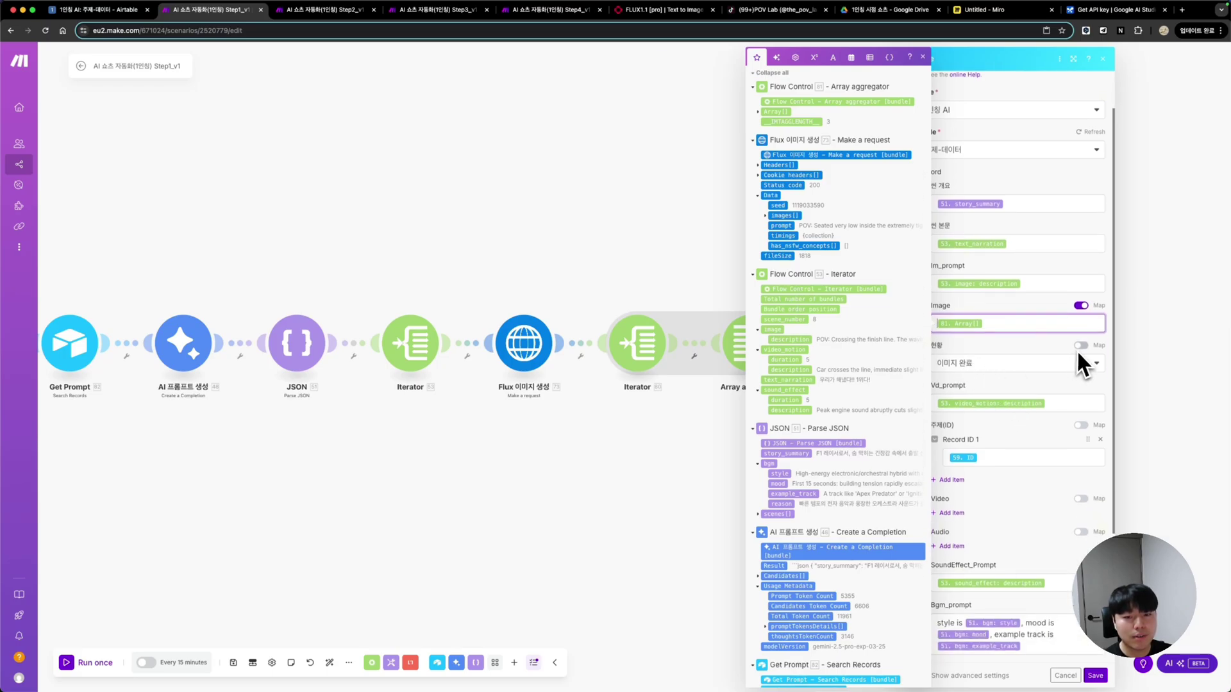
click(992, 363)
click(968, 397)
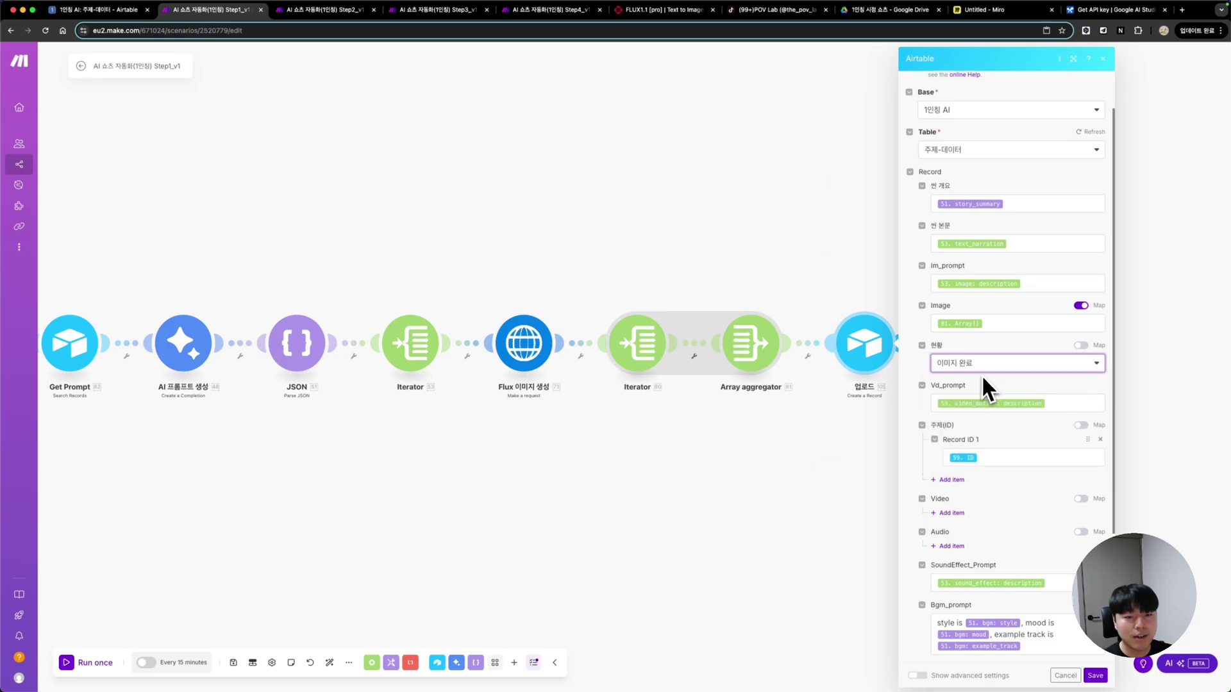
Check the video_motion description mapped to Vd_prompt and the source of the record ID mapped to 주제(ID)
scroll(982, 378, down, 2)
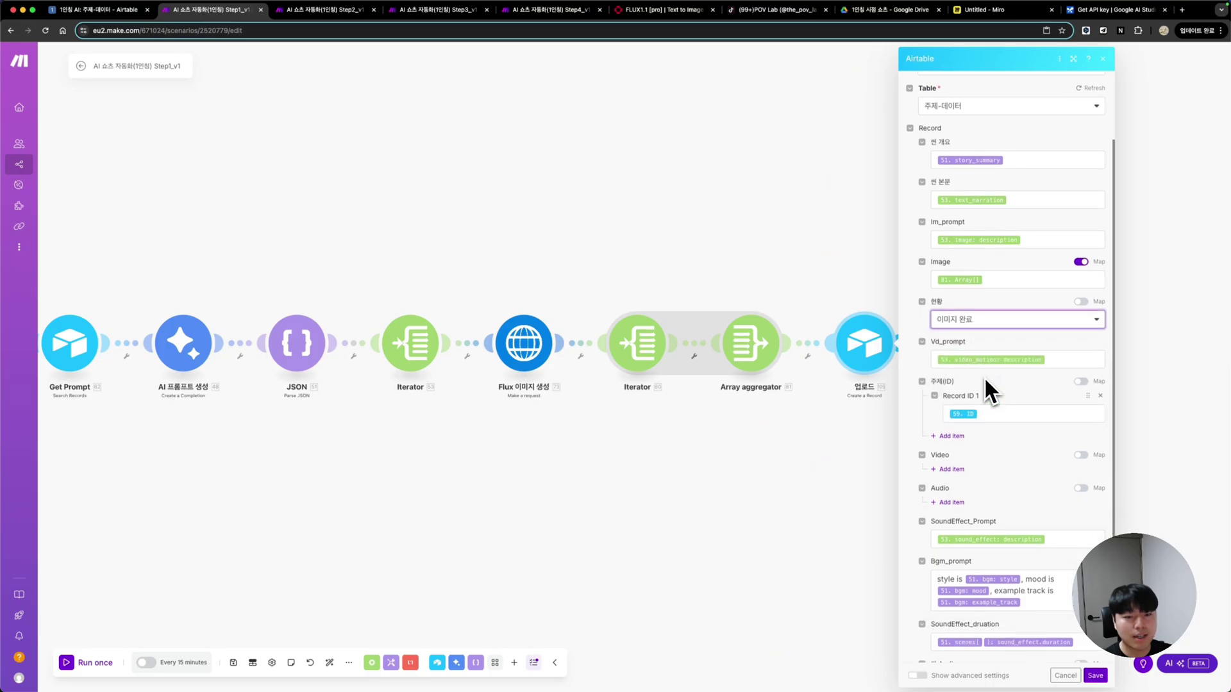
click(1051, 361)
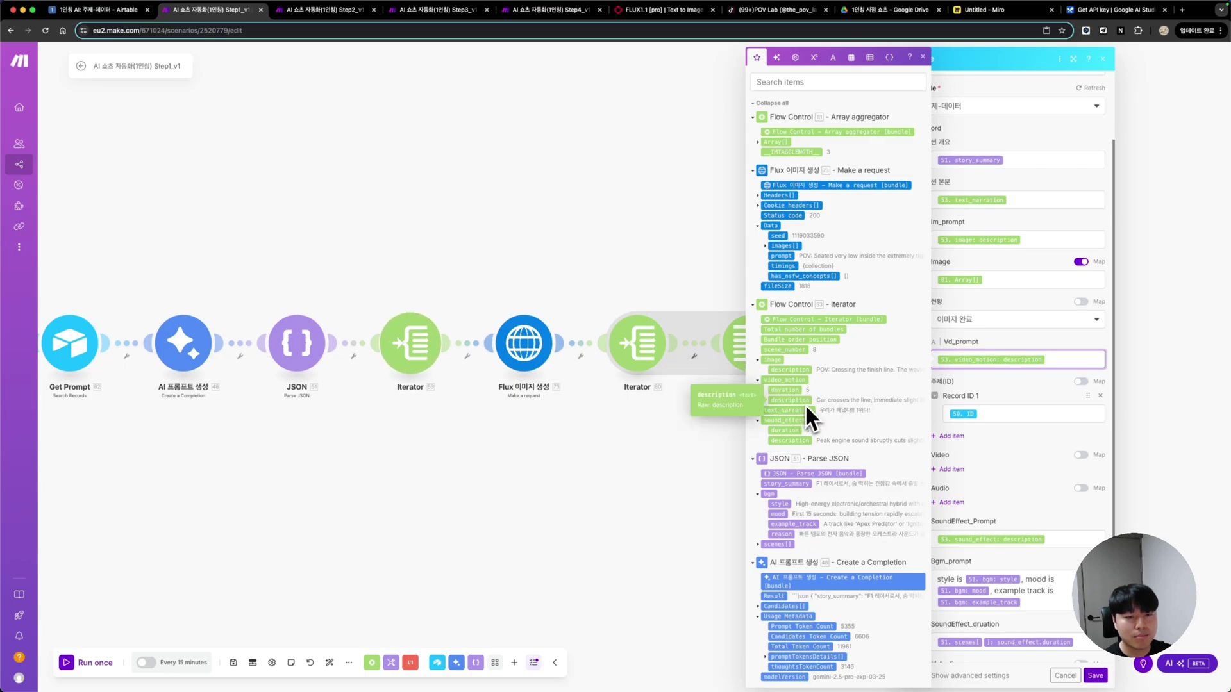
scroll(991, 321, down, 2)
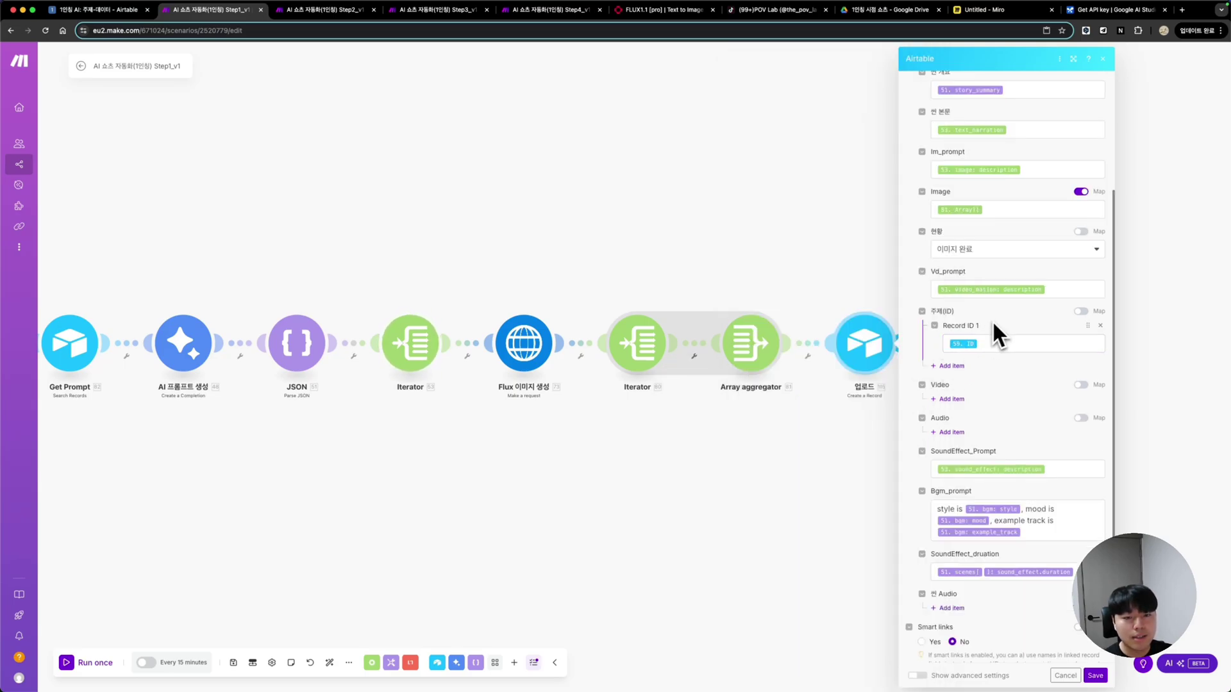
click(995, 343)
scroll(840, 380, down, 10)
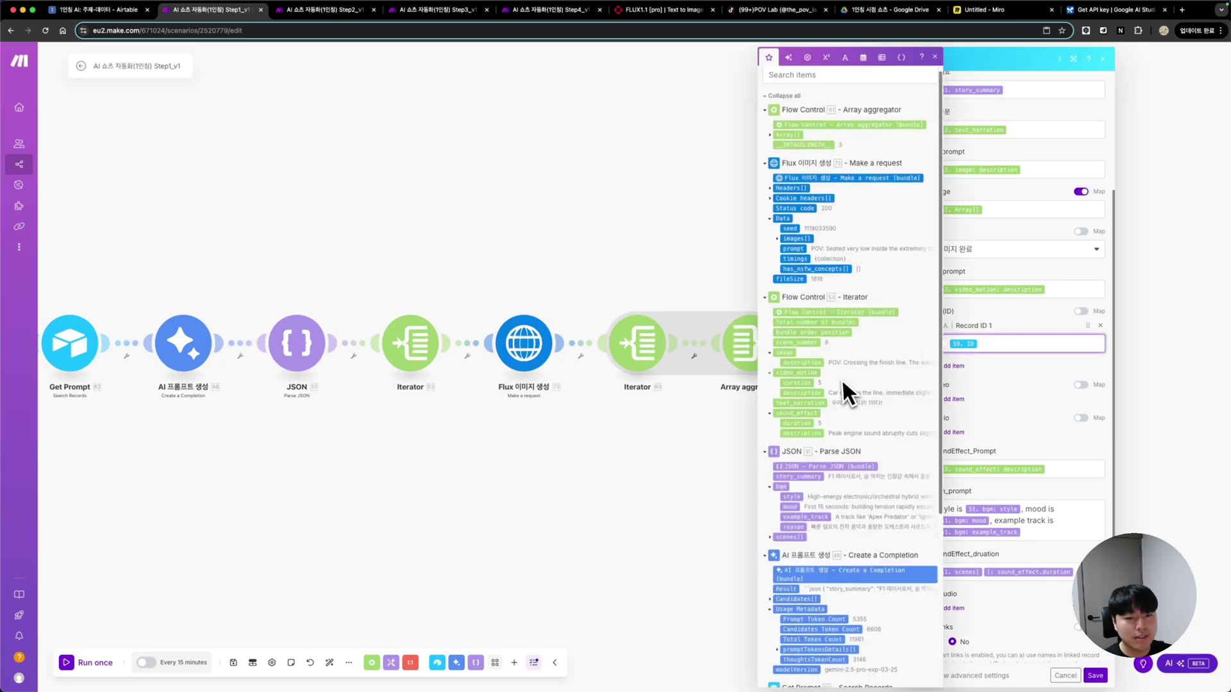
scroll(840, 380, up, 1)
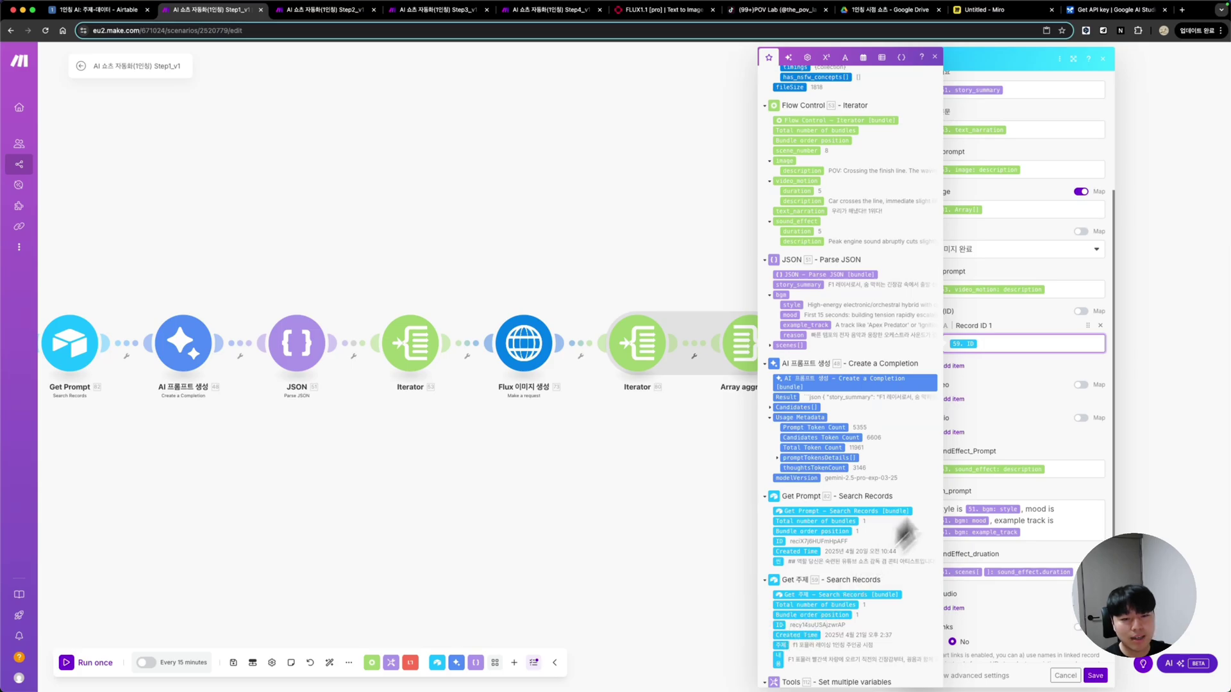
click(1007, 378)
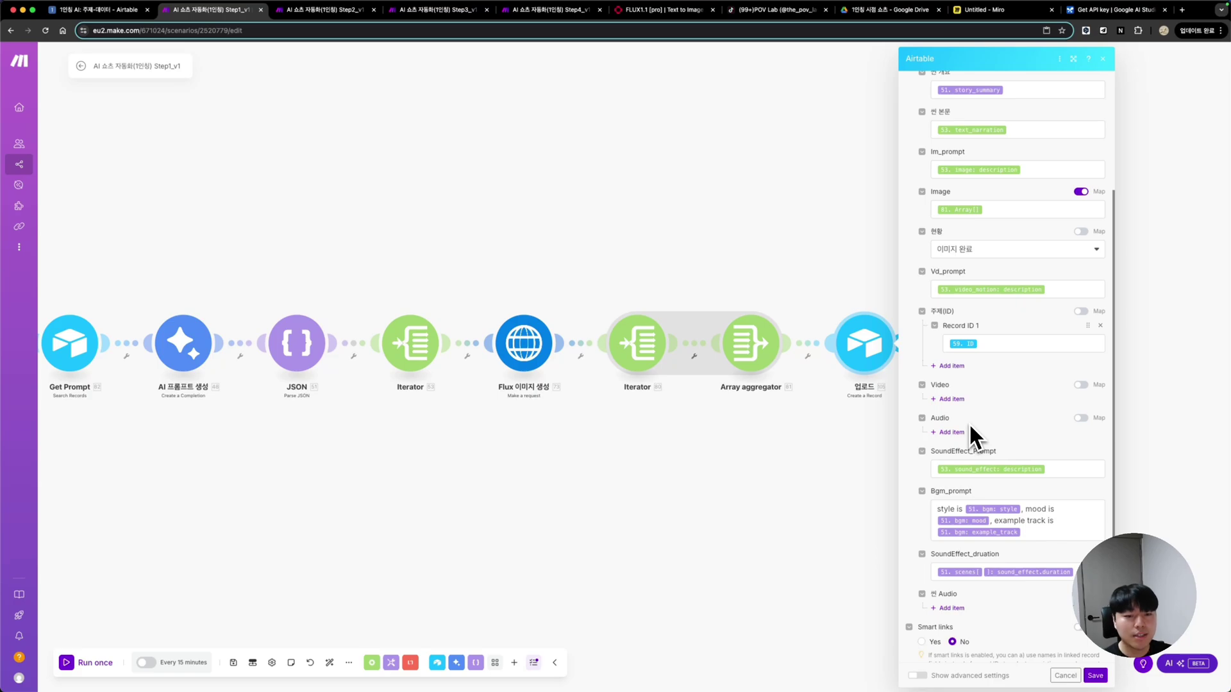
Review the module's remaining fields, from Video and Audio to SoundEffect_Prompt, Bgm_prompt and SoundEffect_druation
scroll(969, 425, down, 1)
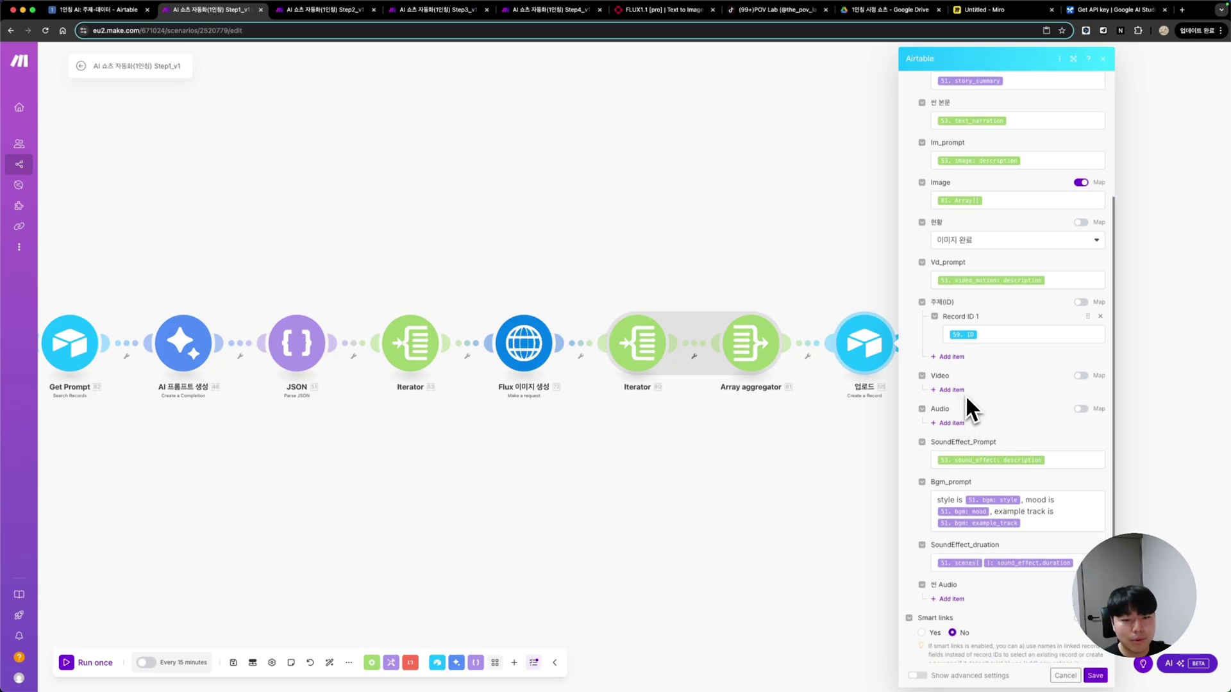
scroll(967, 399, down, 3)
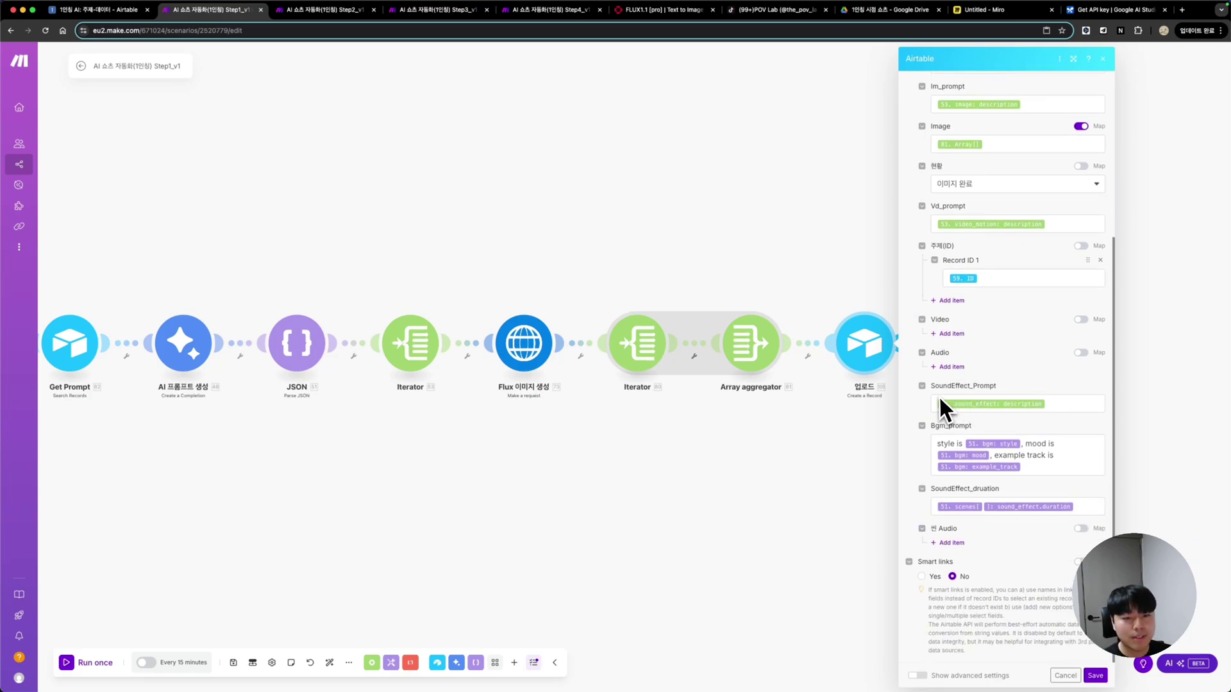
Map SoundEffect_druation in the 업로드 module to the Iterator's sound_effect duration and save the module
click(1045, 404)
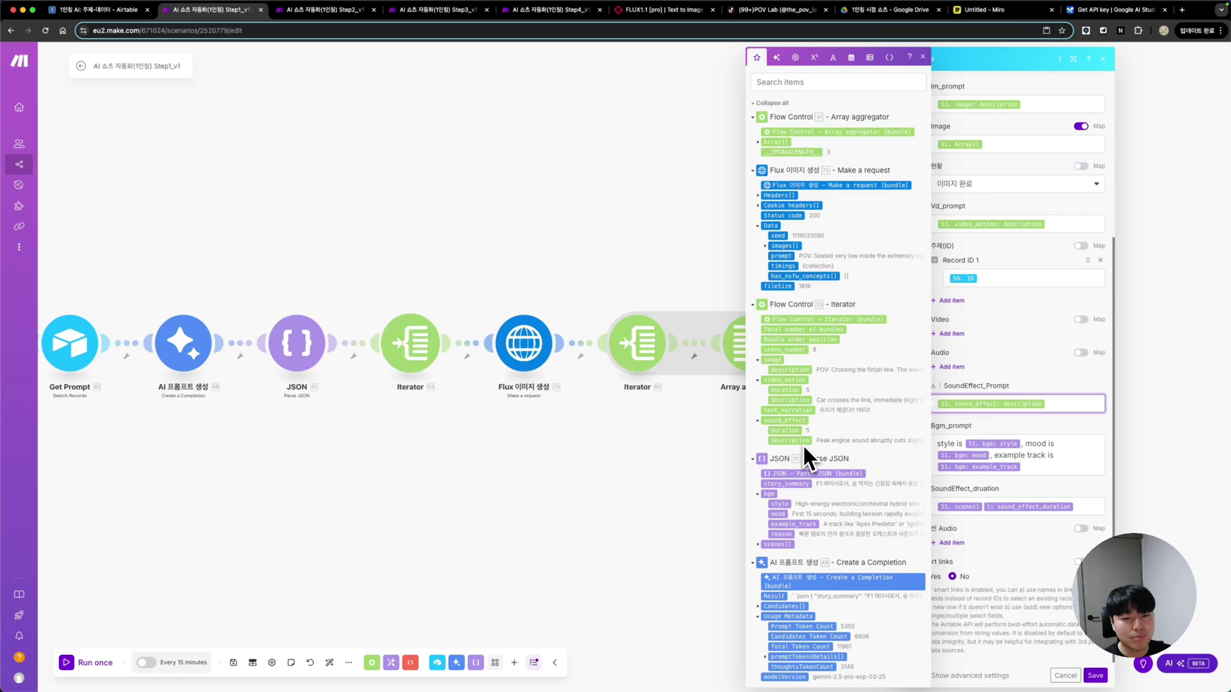
click(1048, 465)
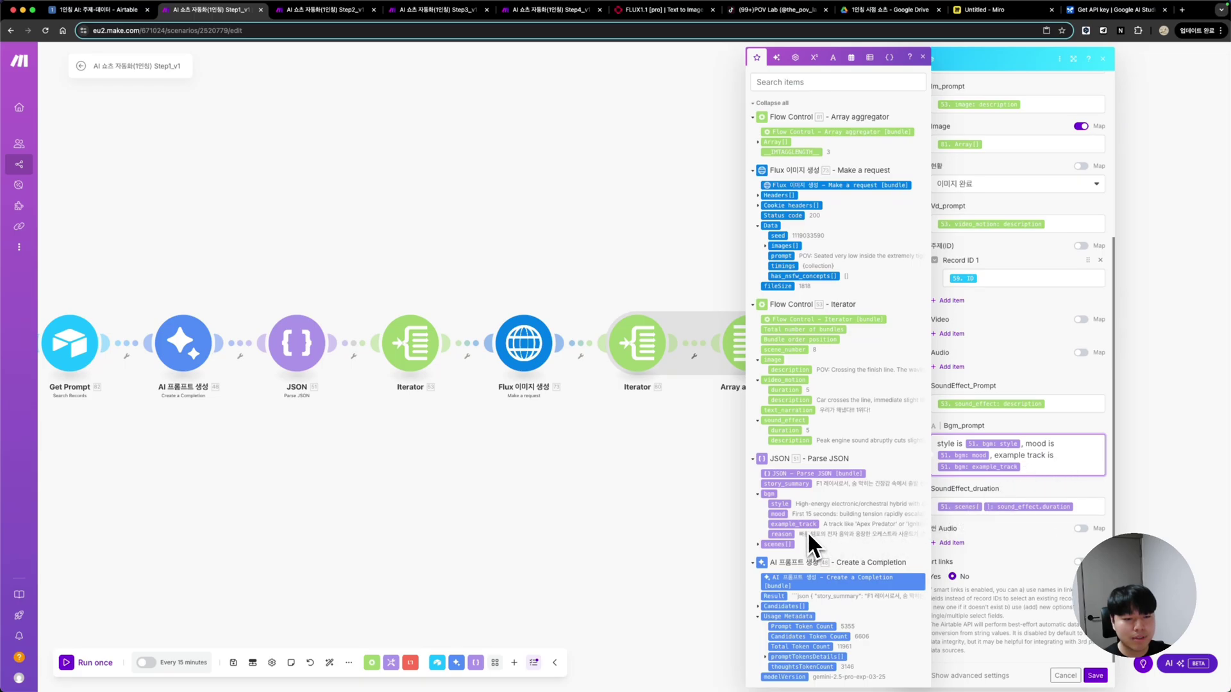
drag(809, 540, 1039, 498)
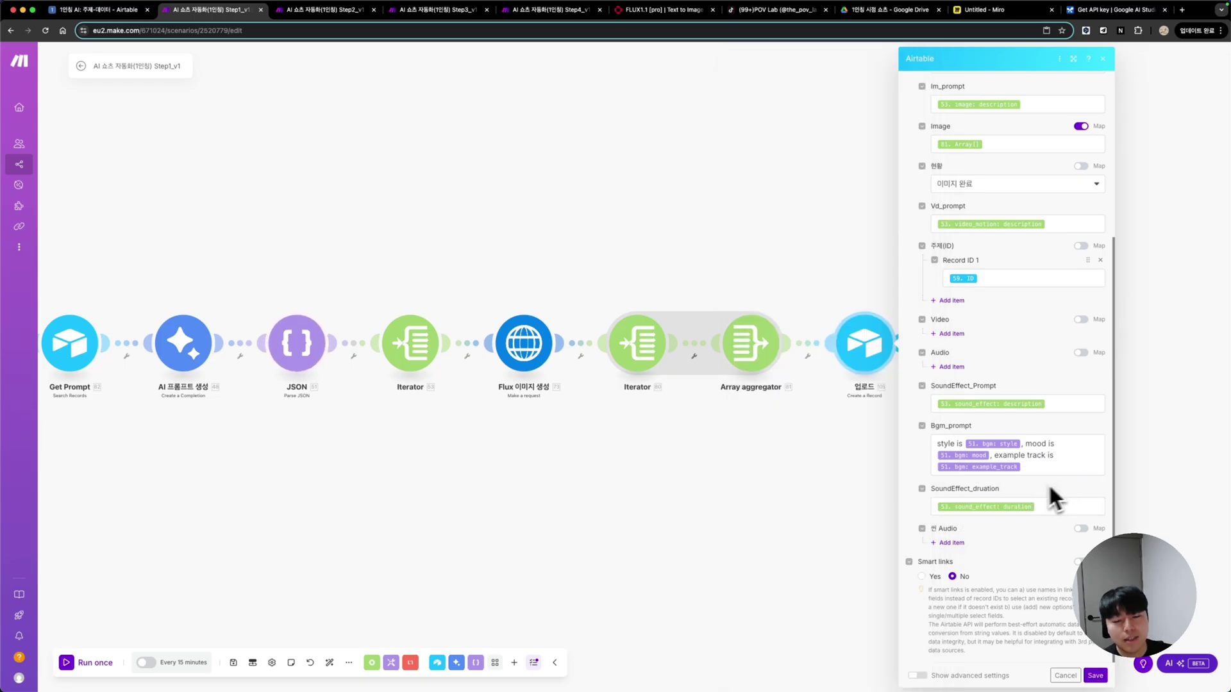
click(1020, 512)
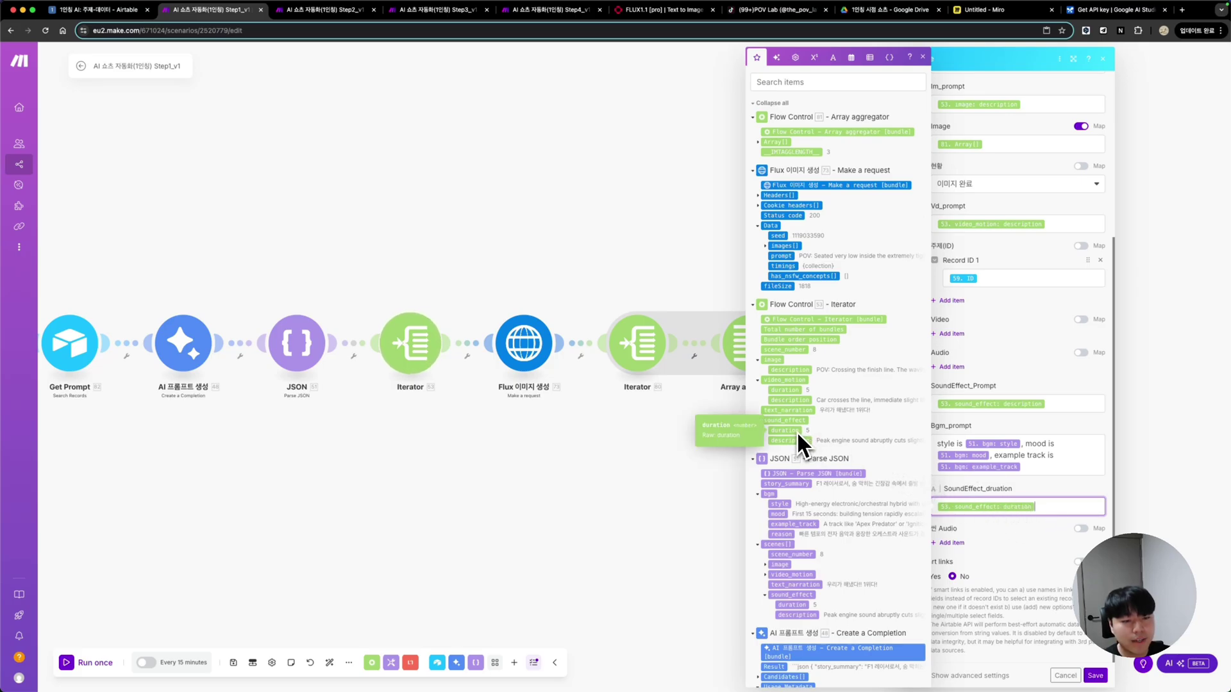
click(1041, 485)
double_click(1040, 486)
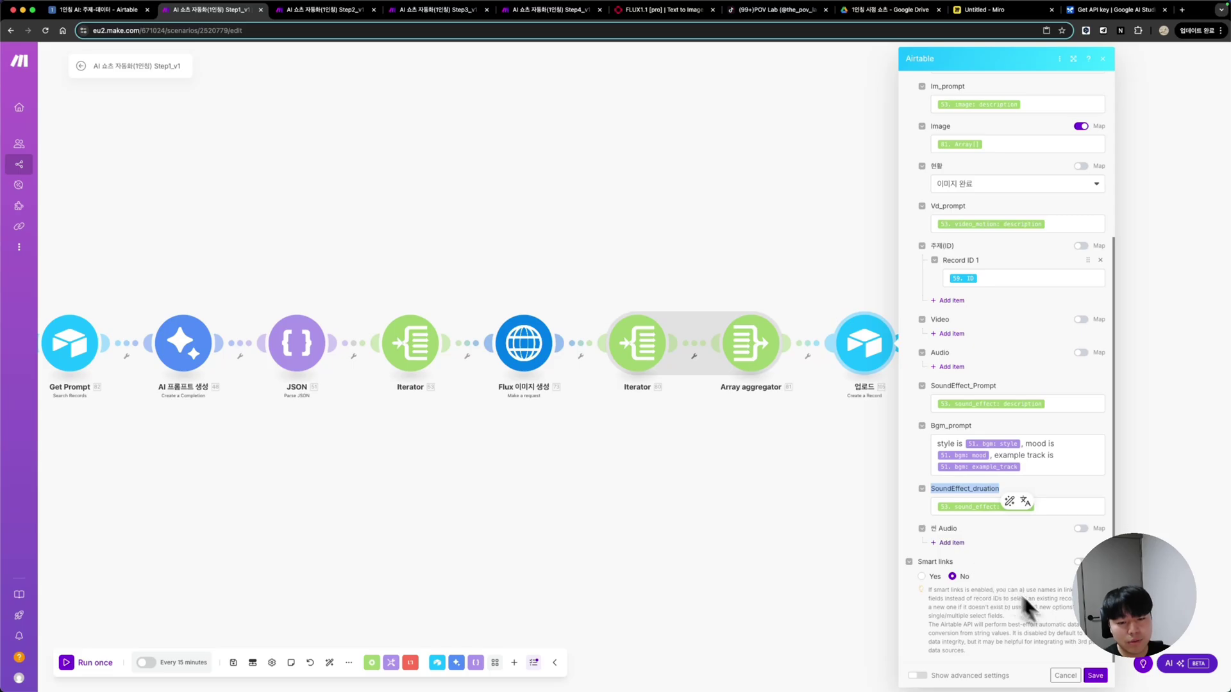
click(1097, 677)
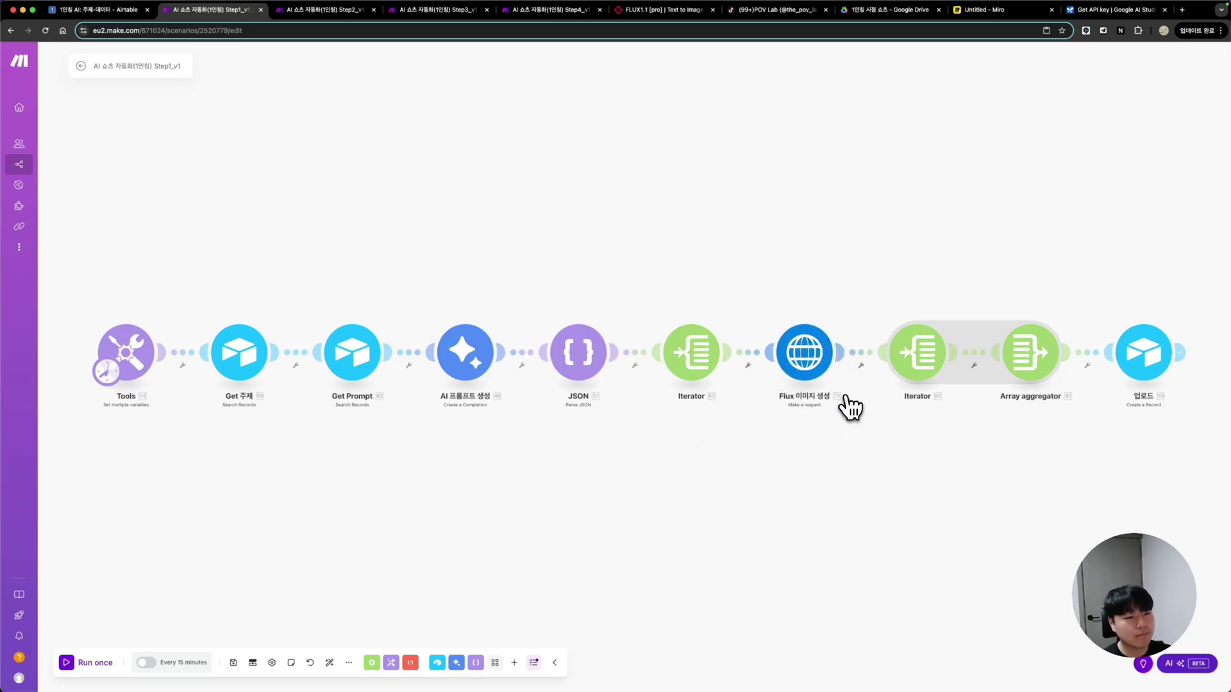
Switch to the Step2_v1 scenario and review the Get video module's table, Video(Request) view and output fields, then save the module
key(ctrl+Tab)
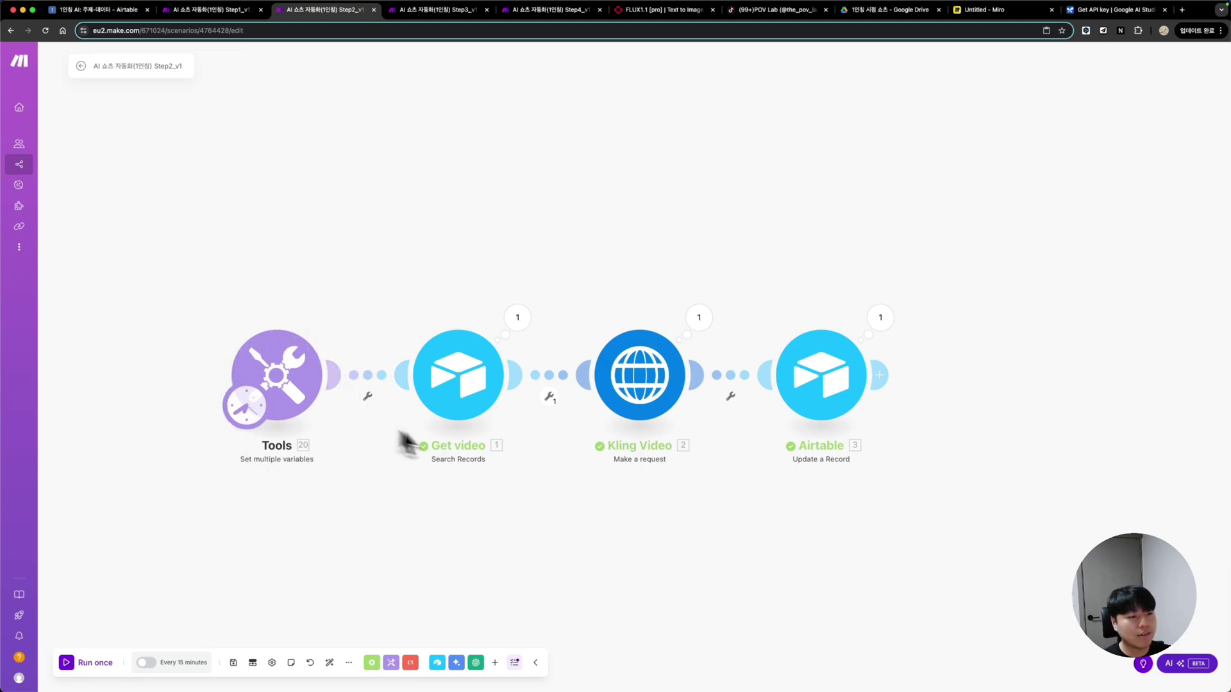
click(472, 381)
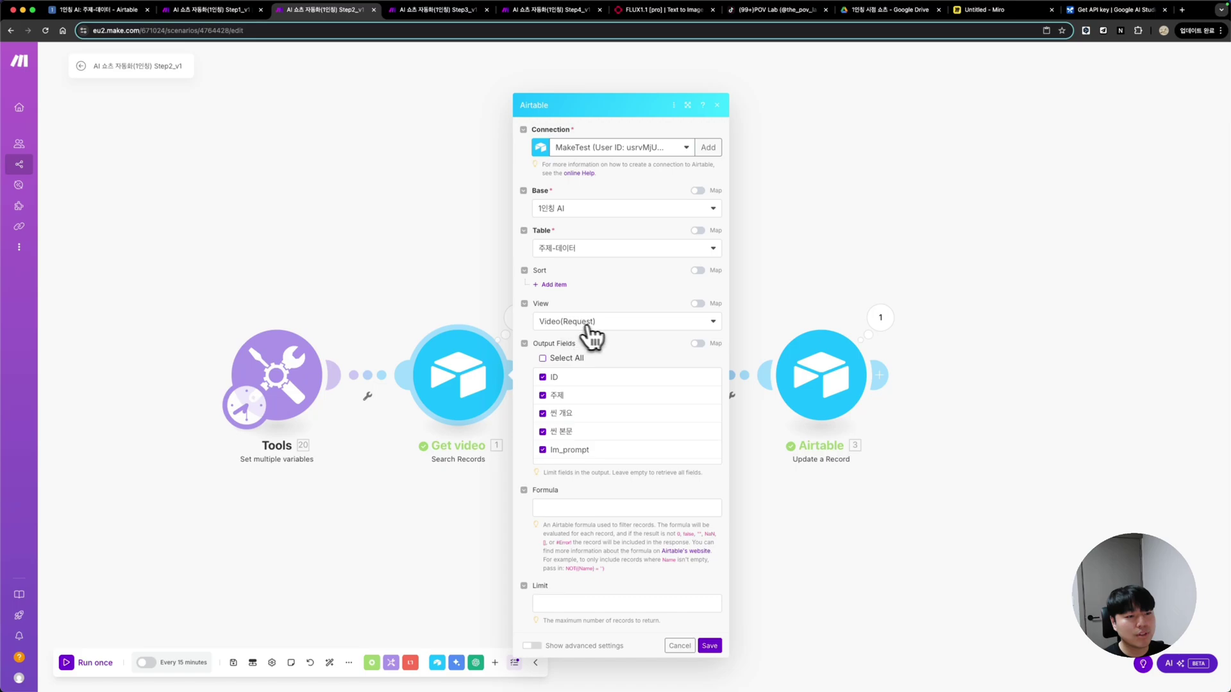
scroll(595, 411, down, 1)
scroll(592, 409, down, 5)
scroll(569, 437, down, 5)
scroll(567, 436, up, 10)
click(710, 649)
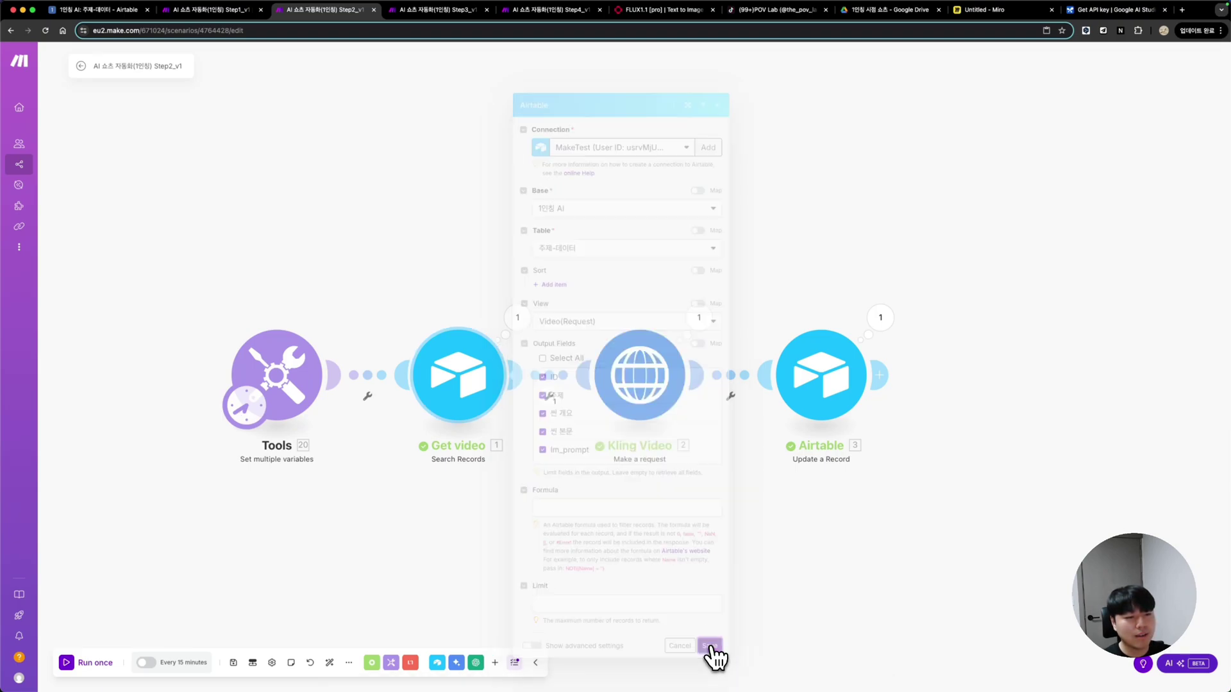
Inspect the Kling Video request's URL, headers and body, and check the model's per-second cost on fal.ai
click(661, 403)
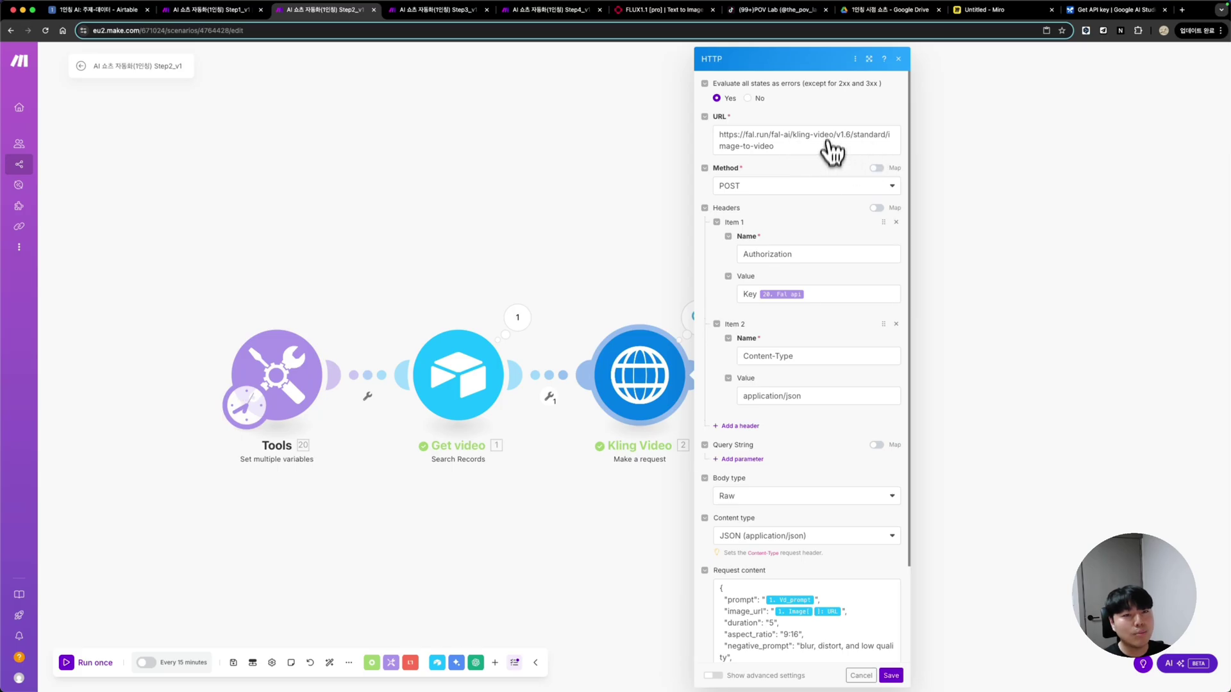
click(664, 11)
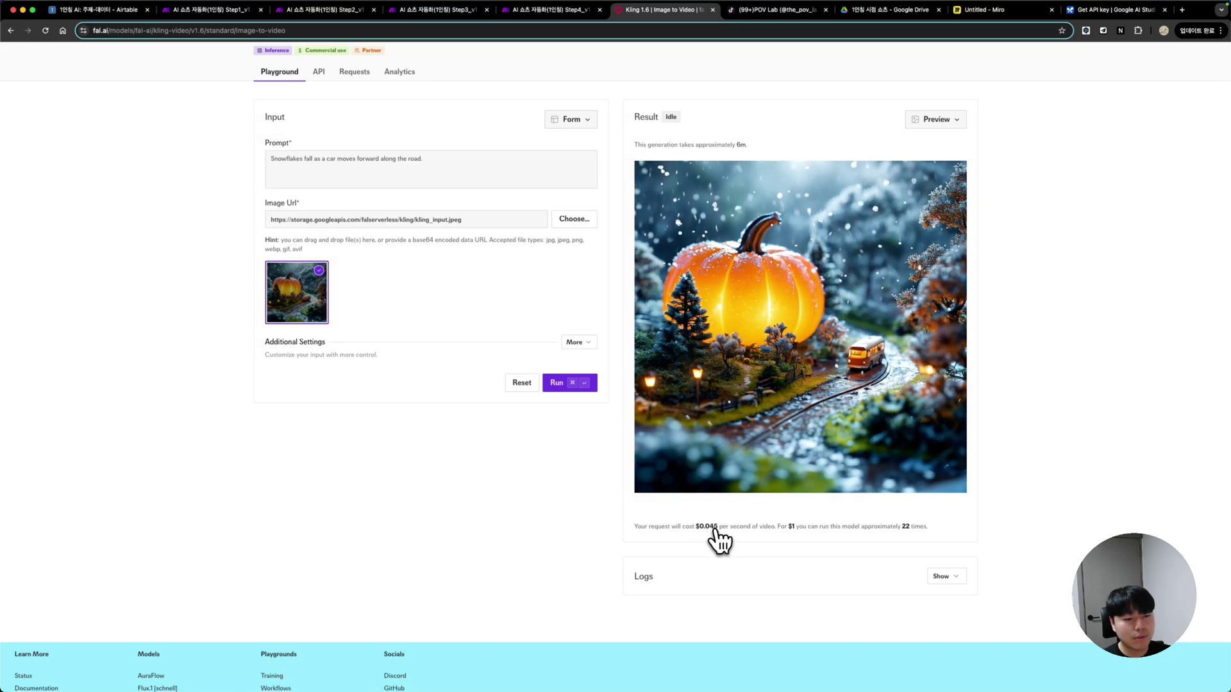
key(super+3)
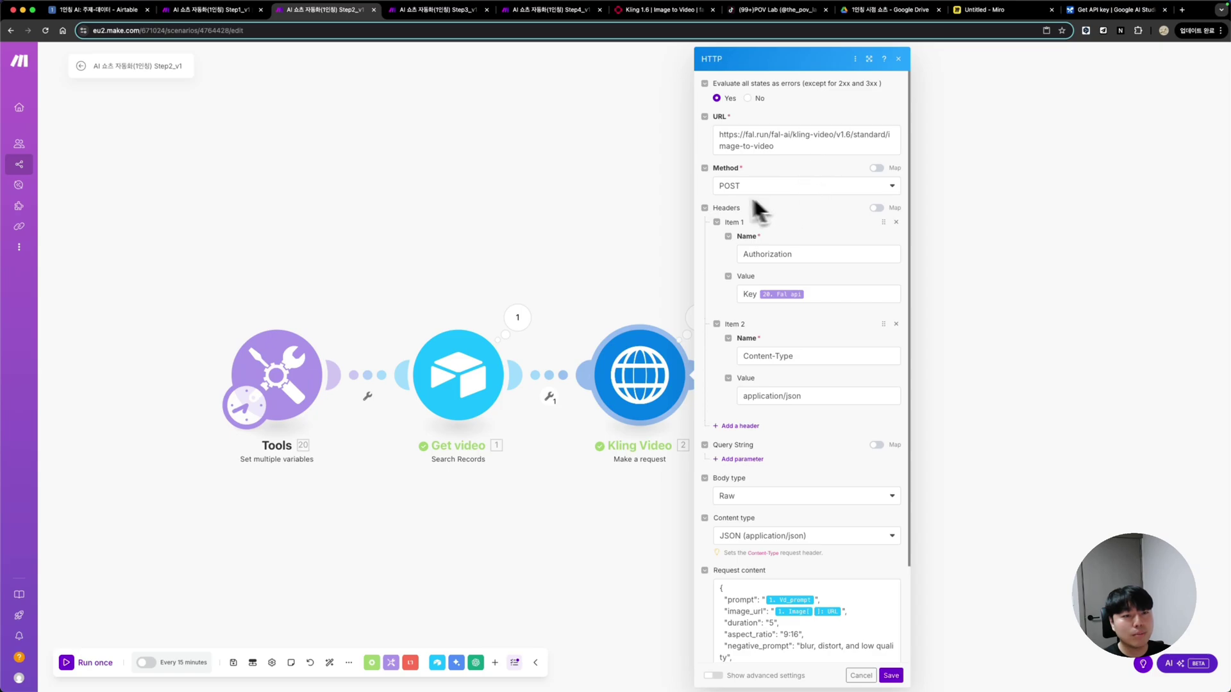
scroll(801, 225, down, 1)
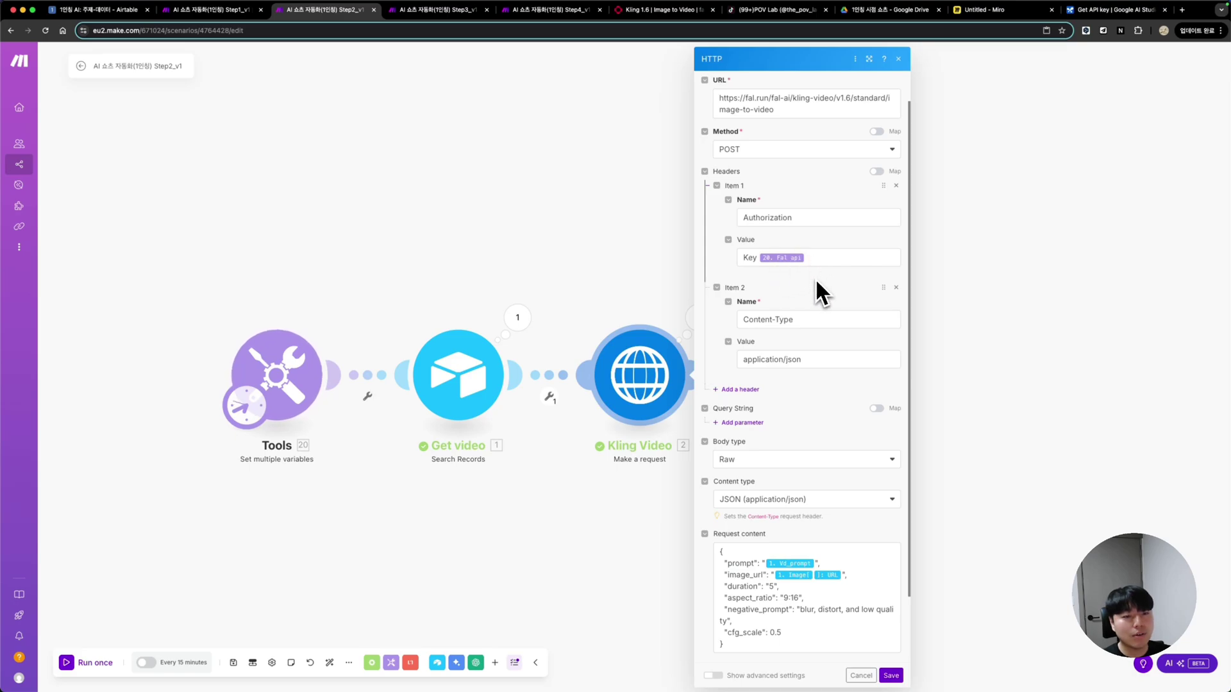
scroll(816, 281, down, 2)
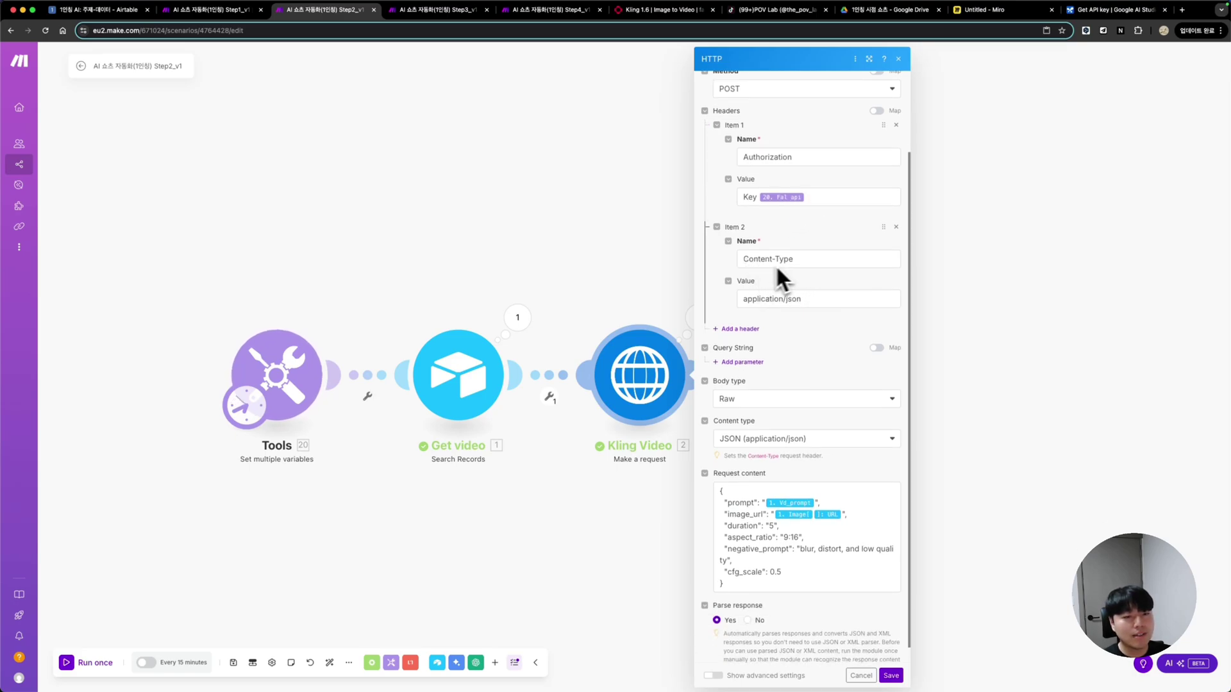
scroll(787, 317, down, 1)
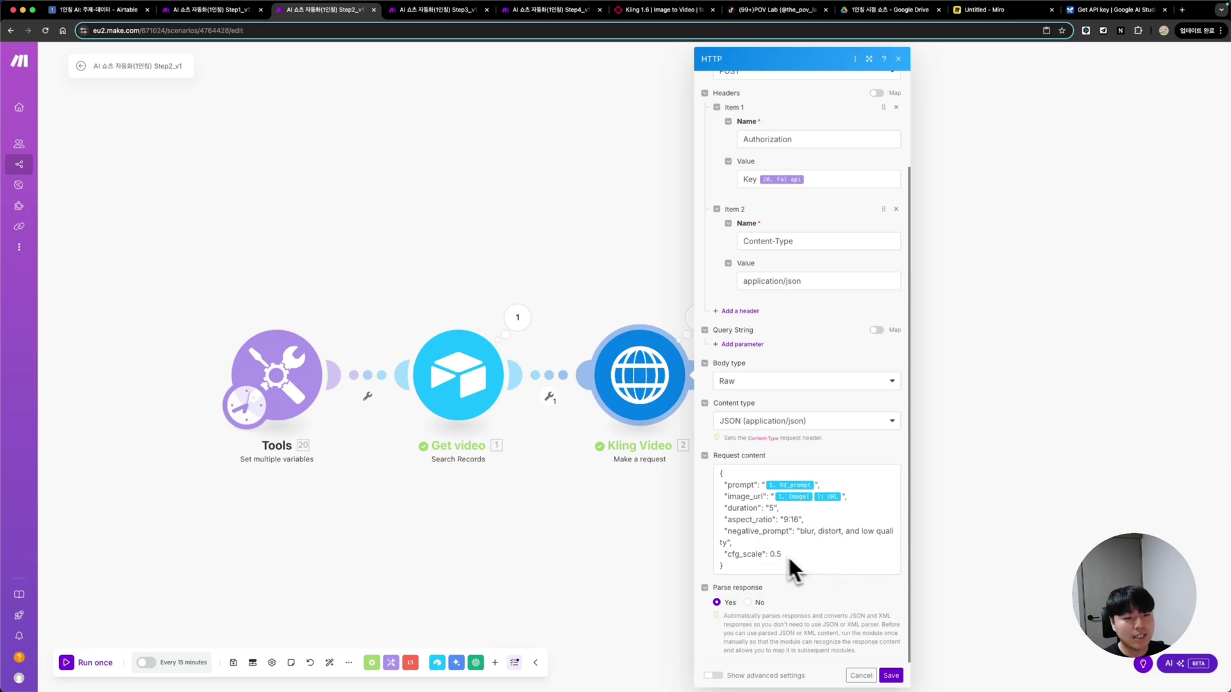
Display the Kling 1.6 playground input on fal.ai as JSON, then return to the Step2_v1 scenario to compare it
click(658, 18)
click(571, 119)
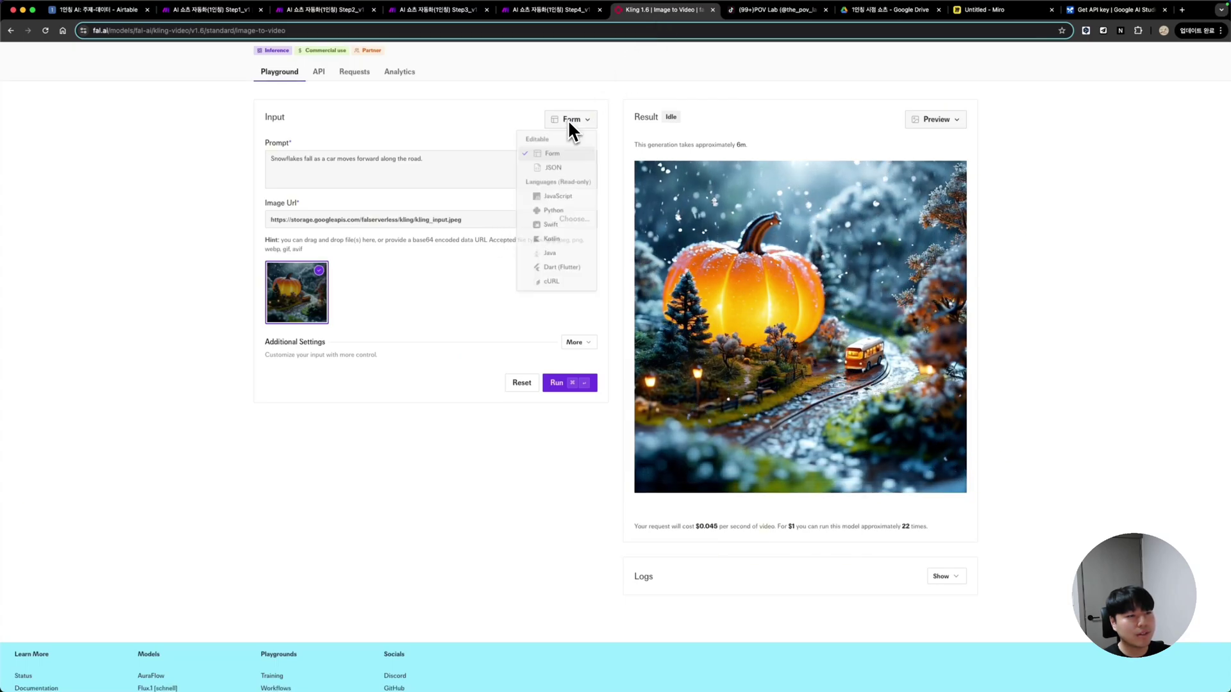
click(561, 172)
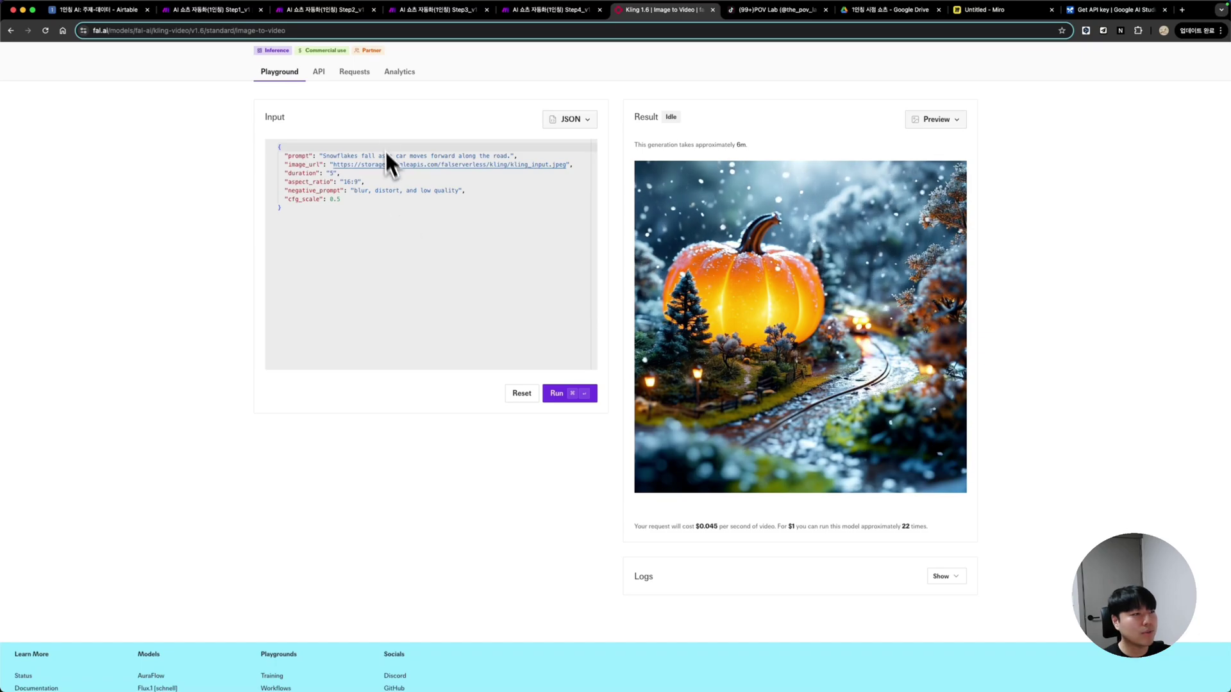
click(323, 9)
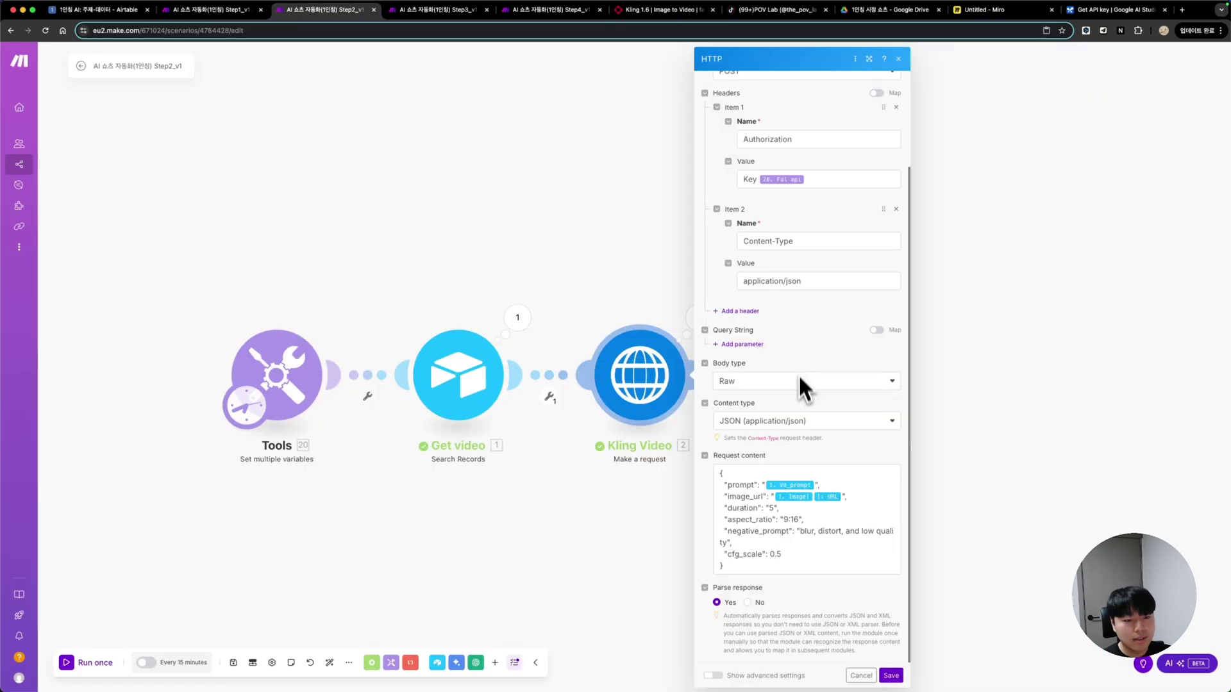
Check the Kling Video request content, including the prompt and image URL mappings, duration, aspect ratio and cfg_scale, and save the module
click(816, 486)
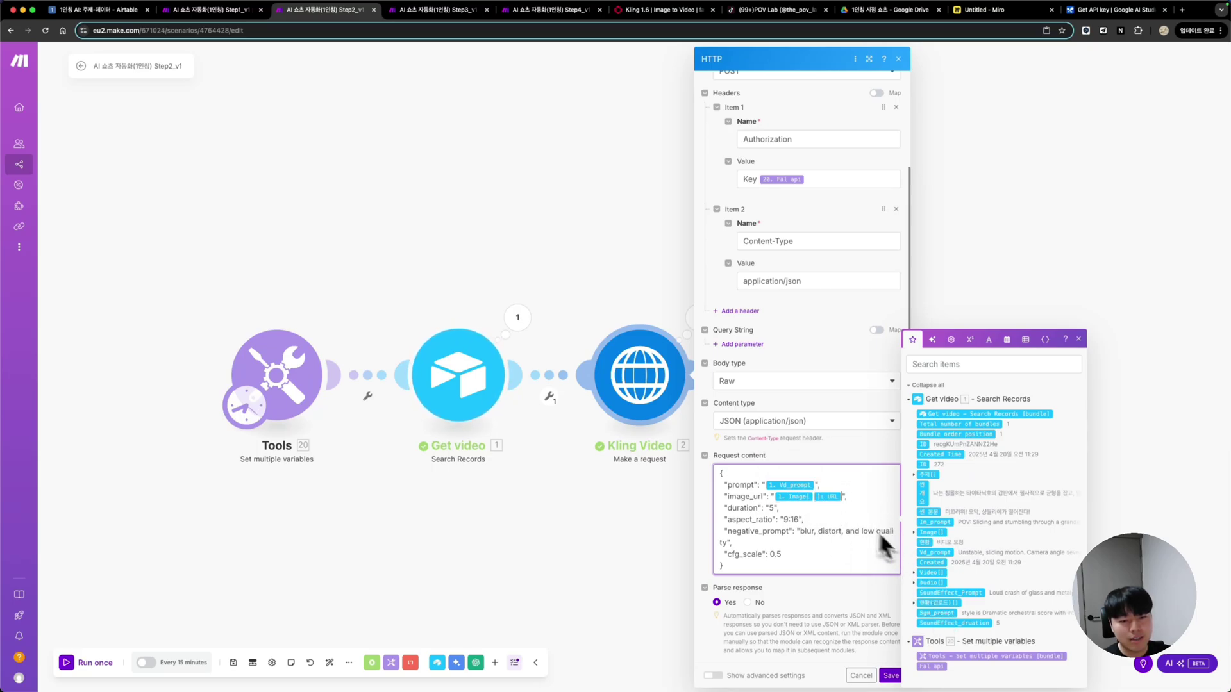
click(917, 534)
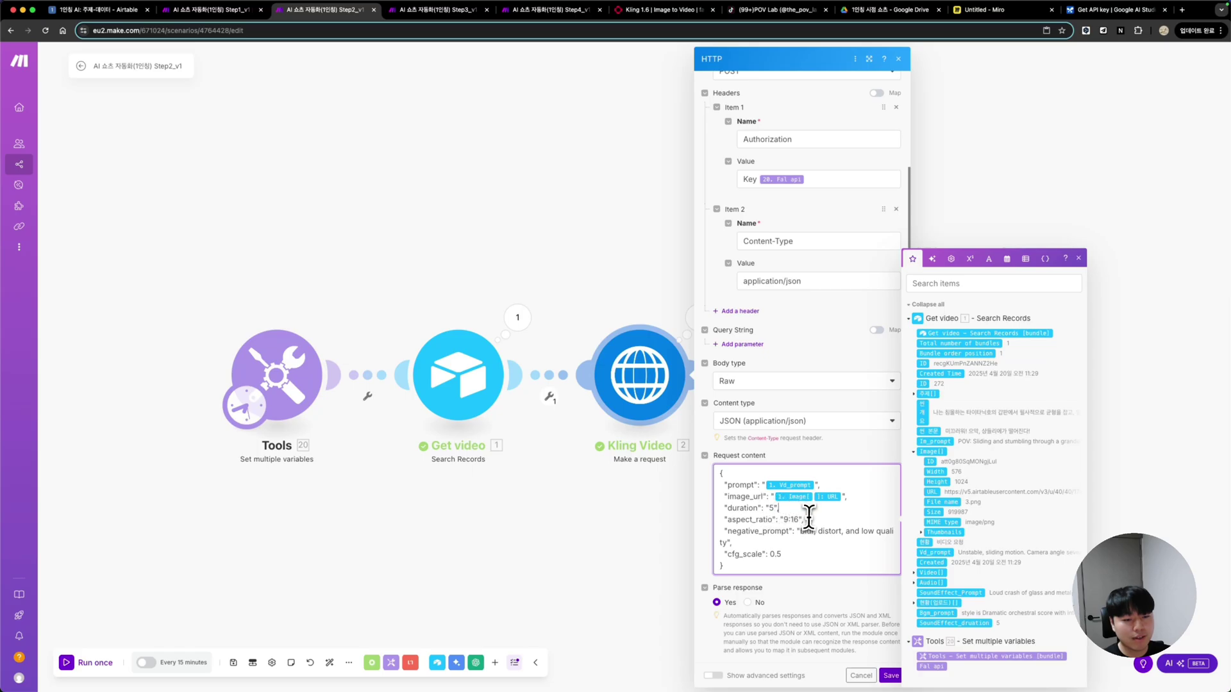
click(792, 554)
click(811, 598)
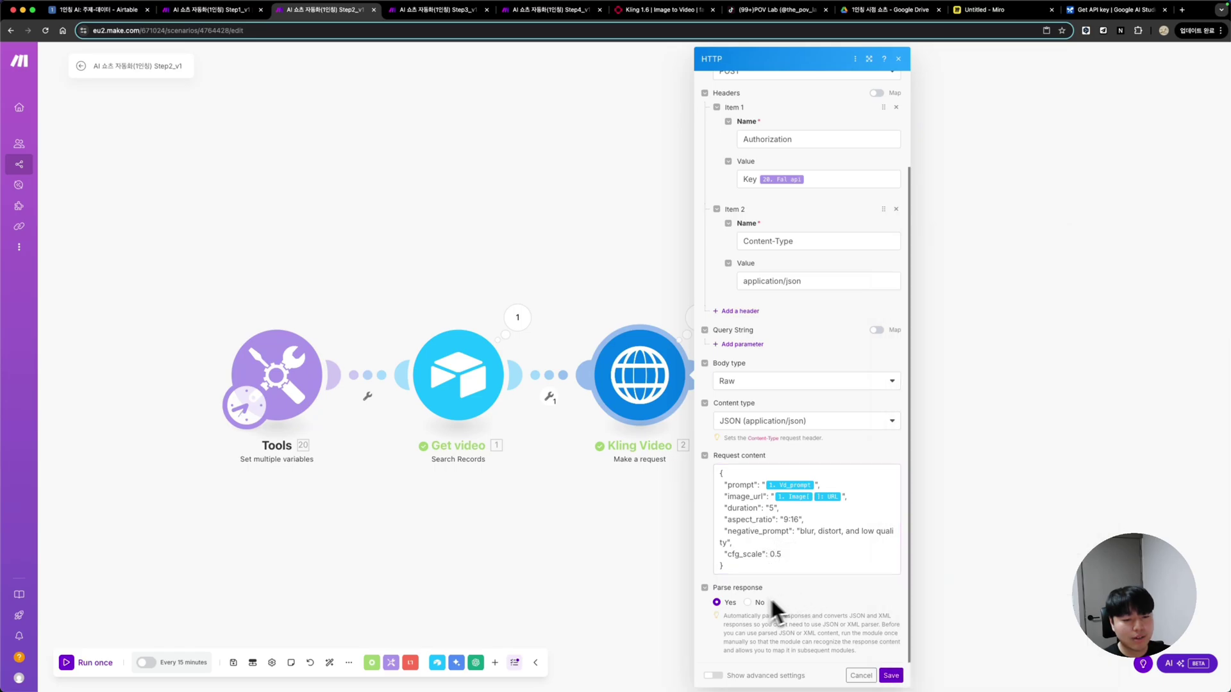
click(891, 675)
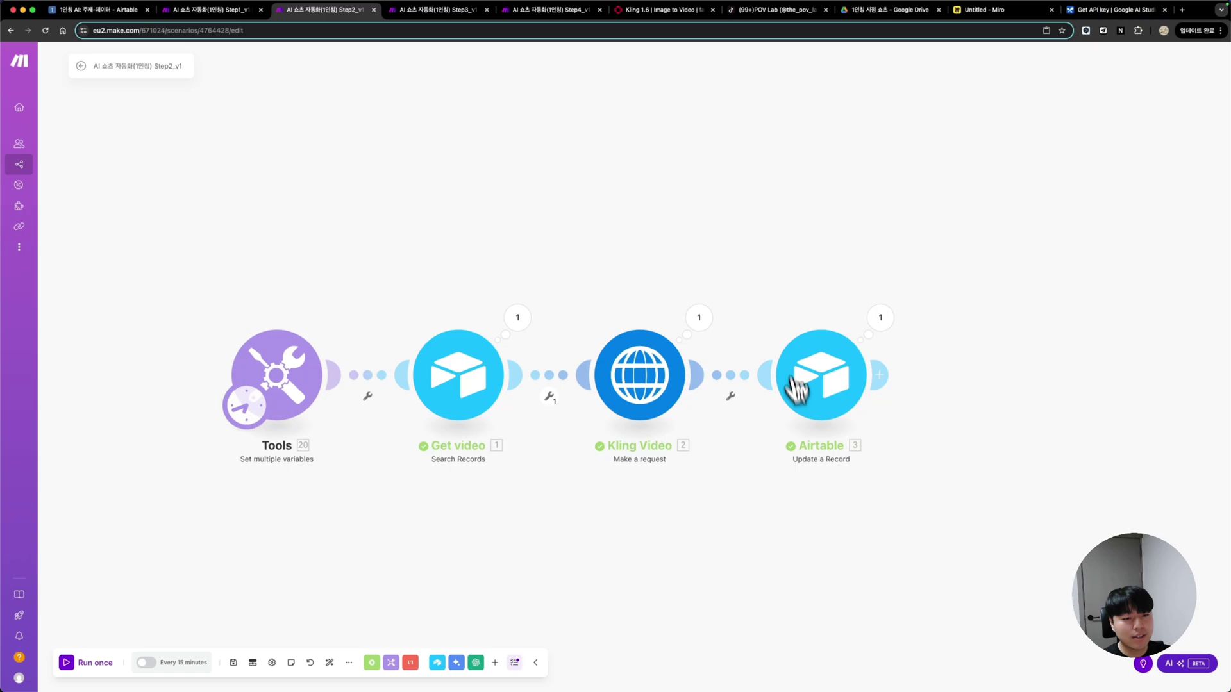
Open the Airtable Update a Record module and check its Record ID mapping and the 현황 setting
click(821, 386)
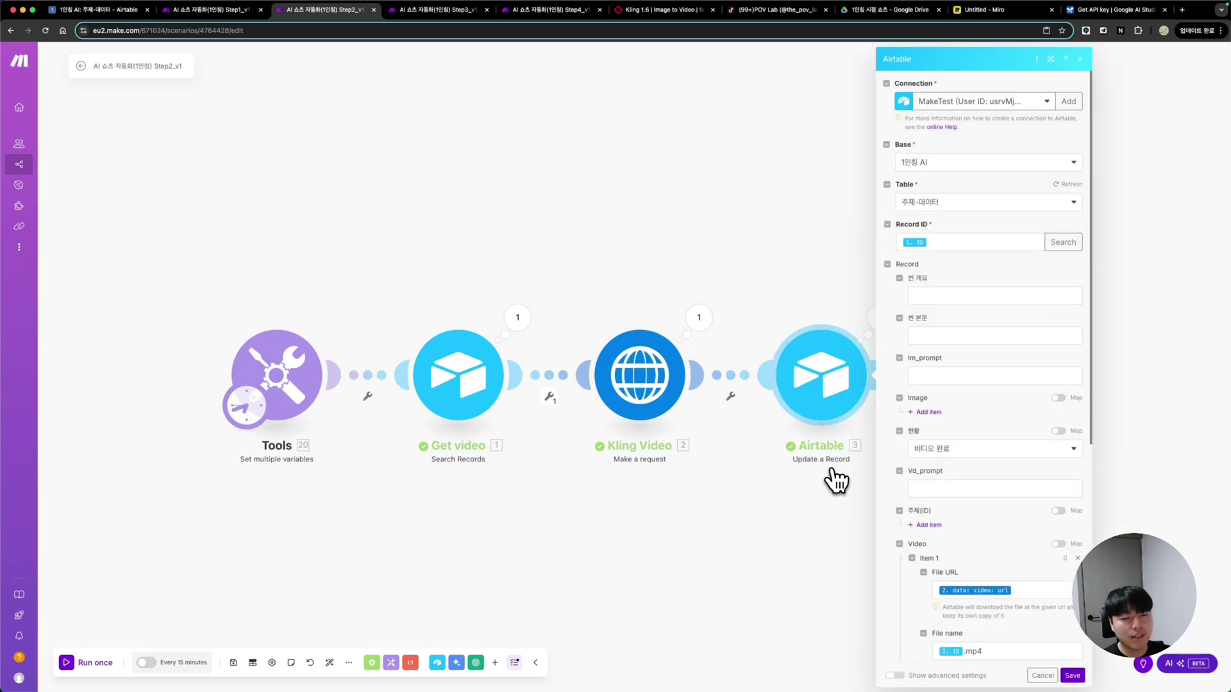
click(933, 244)
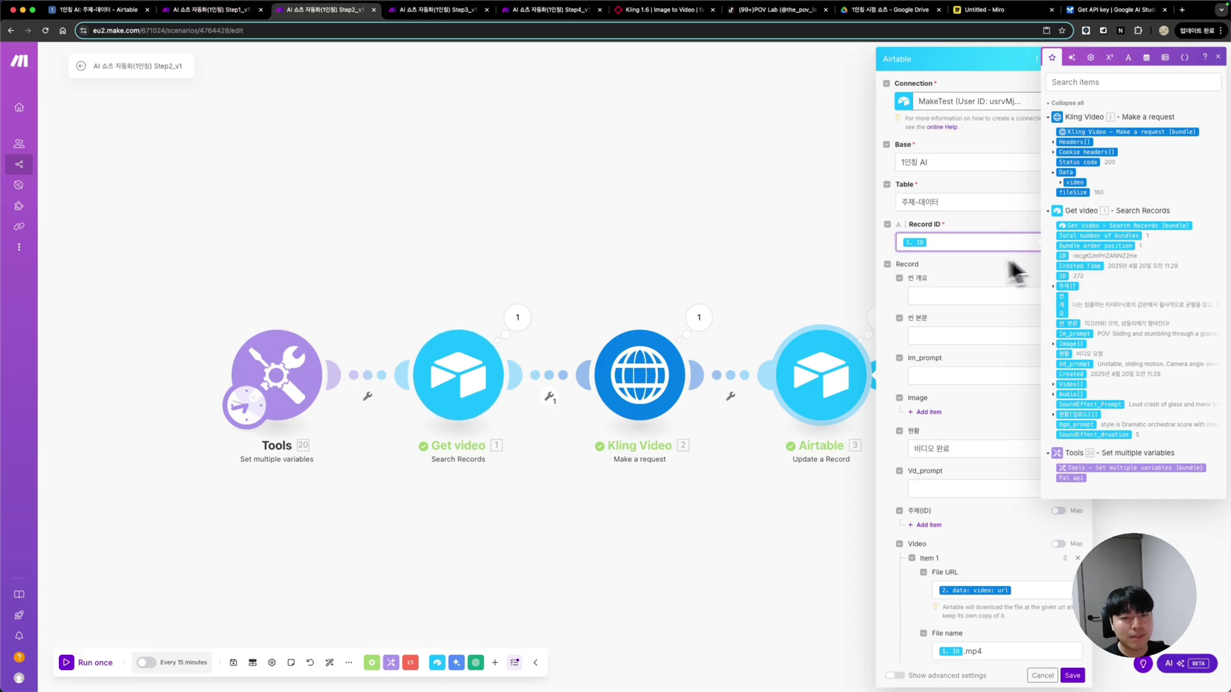
click(964, 260)
scroll(968, 398, down, 3)
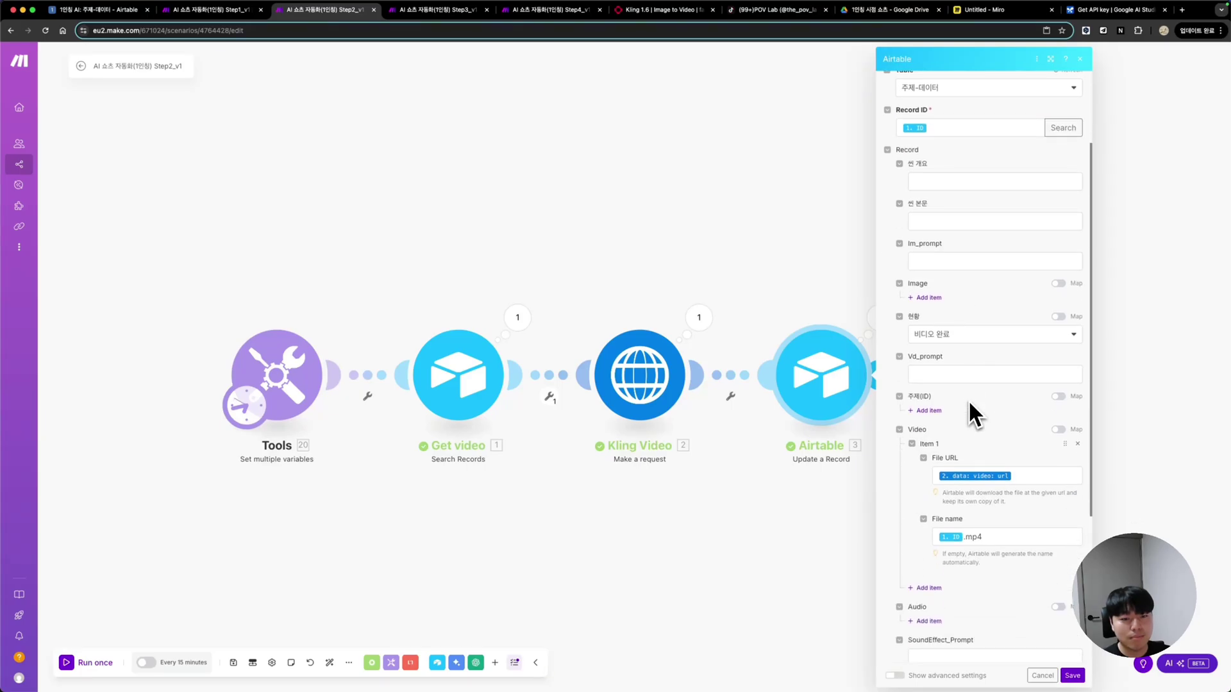
scroll(968, 398, down, 1)
scroll(974, 332, down, 3)
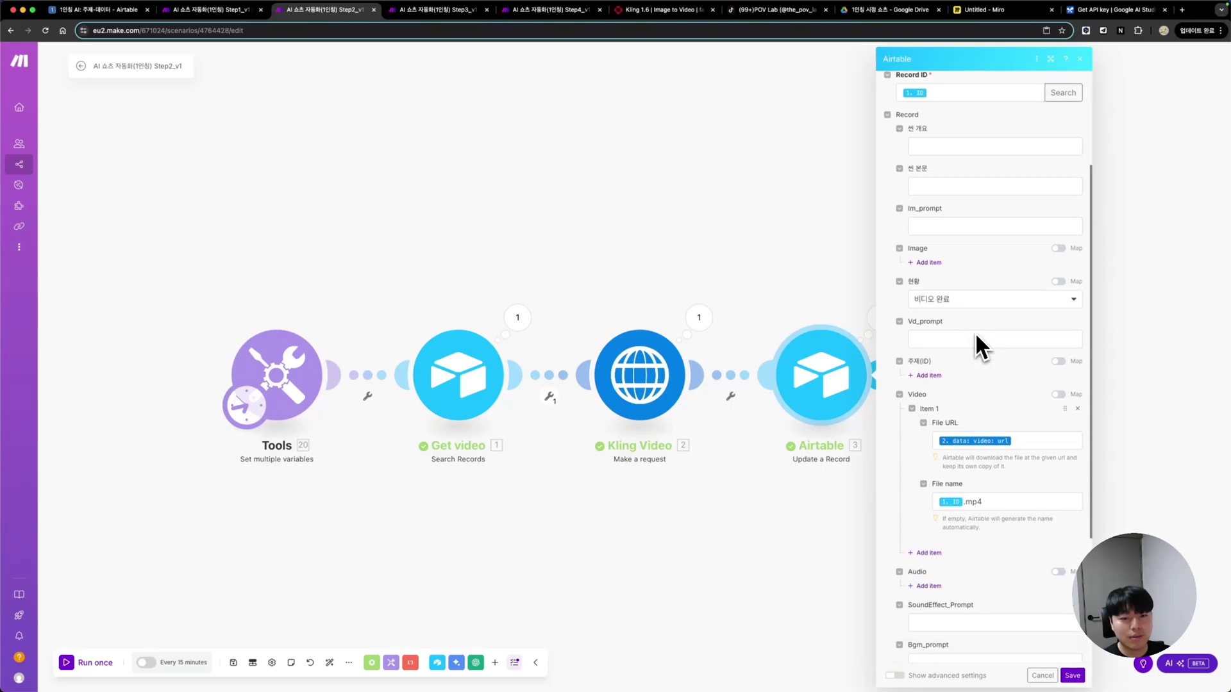
Check the source of the Video item's File URL in the Kling Video output and its .mp4 File name mapping
click(1029, 361)
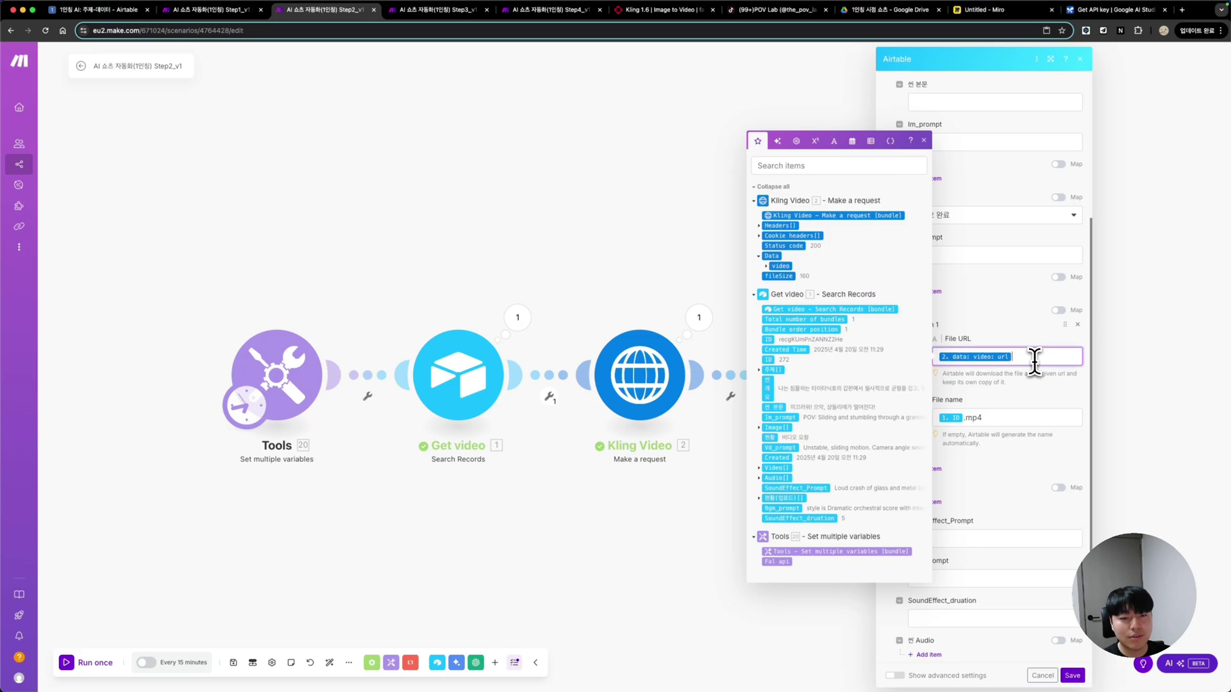
click(767, 267)
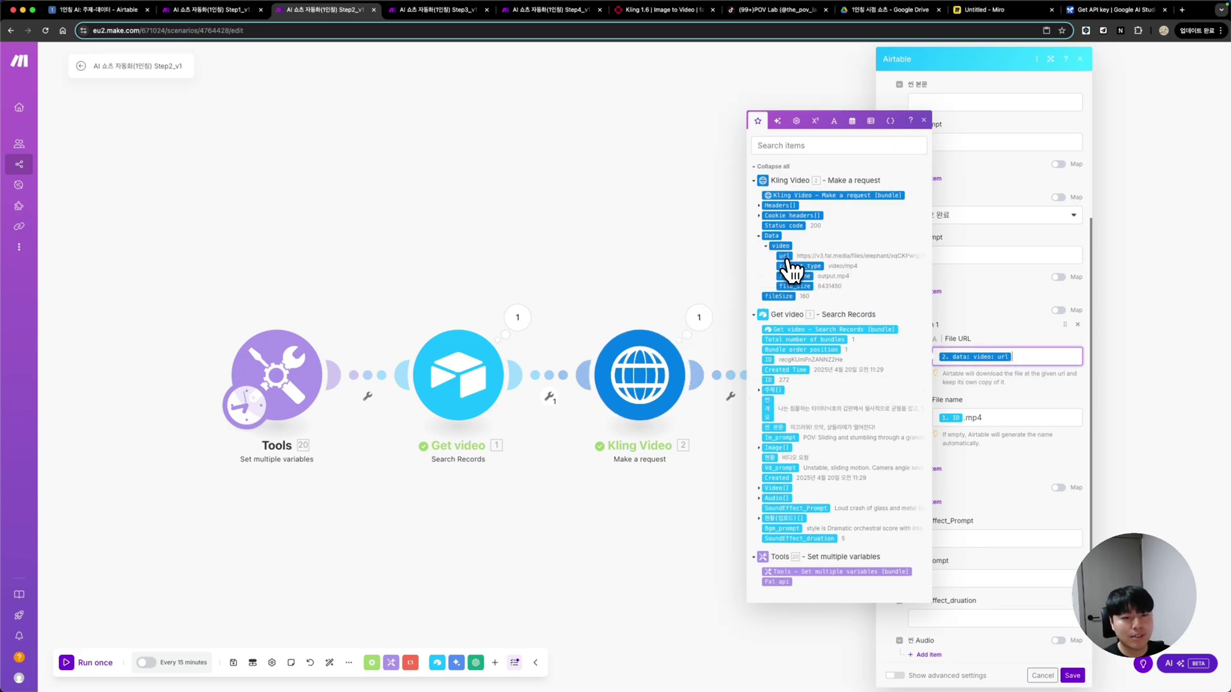
click(993, 417)
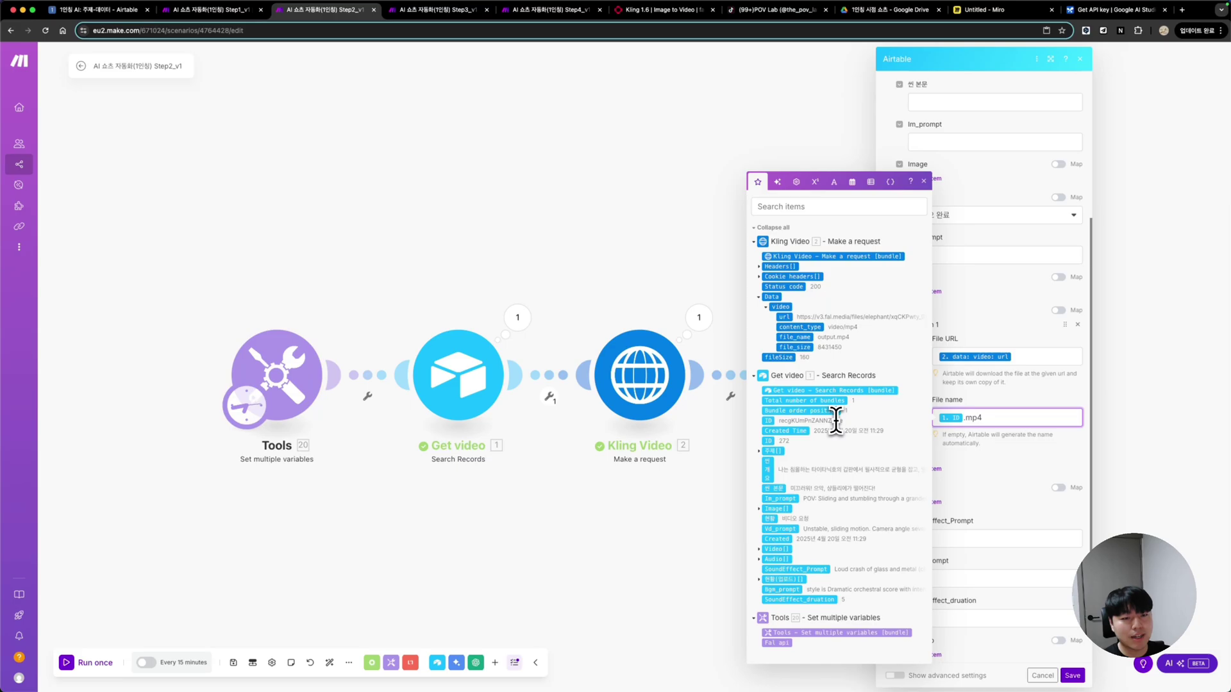
click(929, 198)
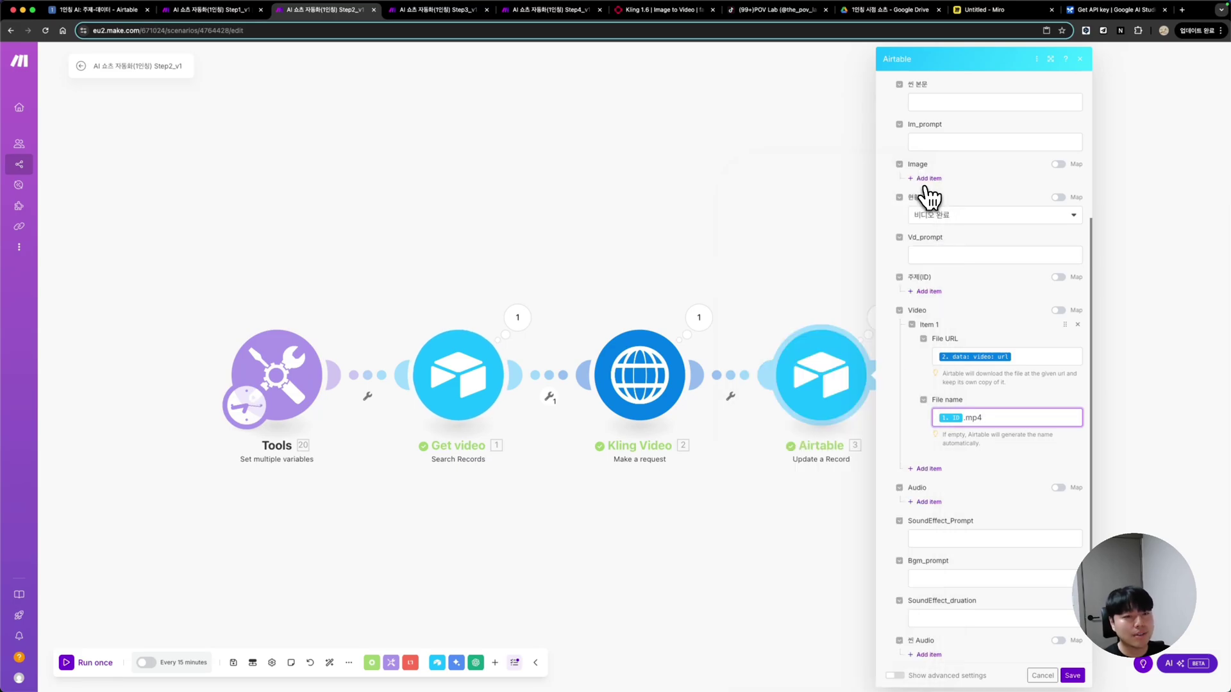
Switch to the Airtable Master view, draft a new formula field using RECORD_ID(), and discard it
key(super+1)
scroll(618, 193, right, 3)
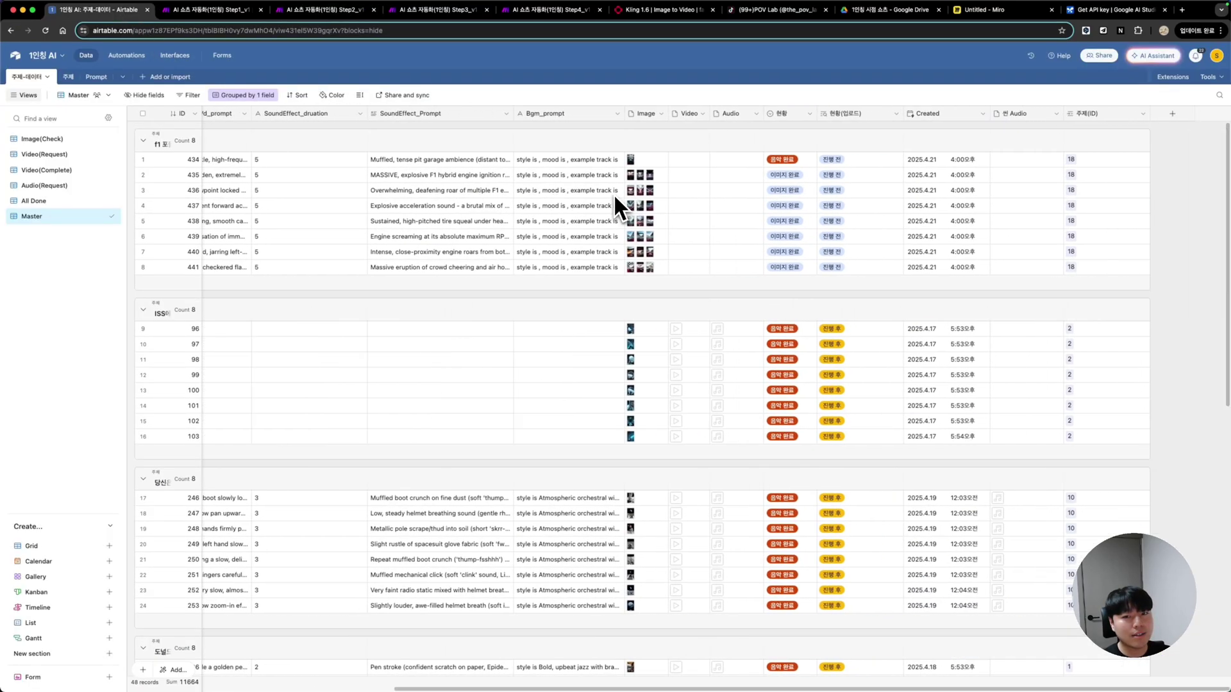
click(1172, 117)
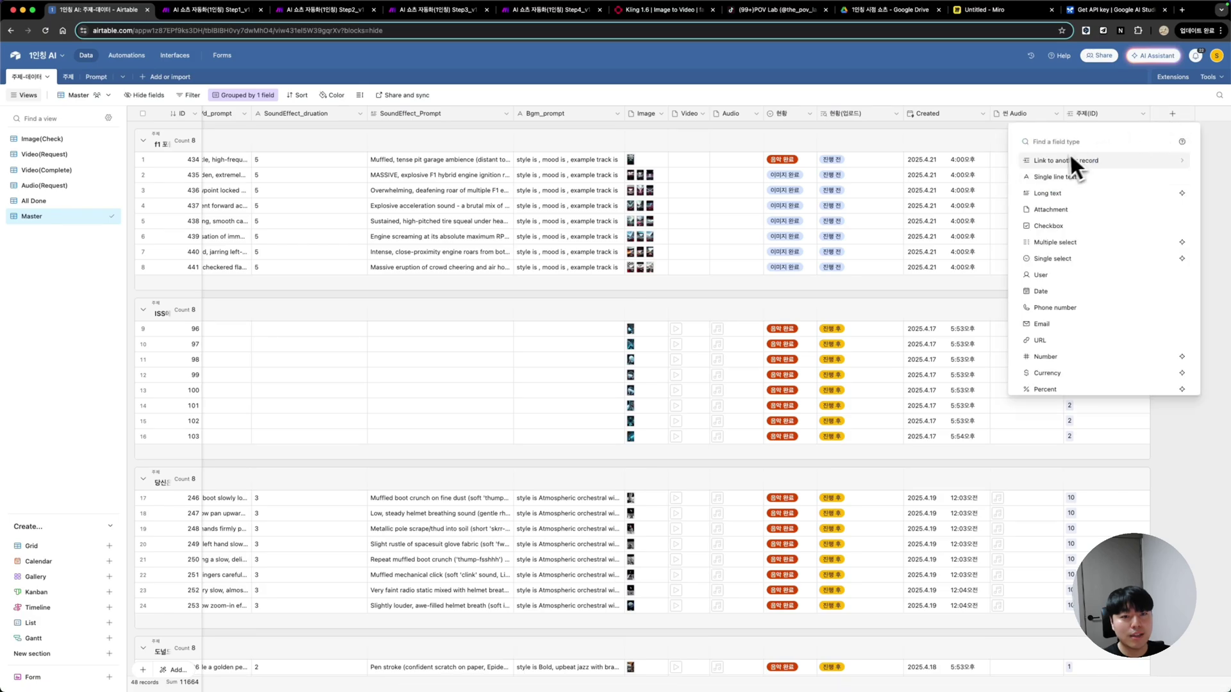
text(for)
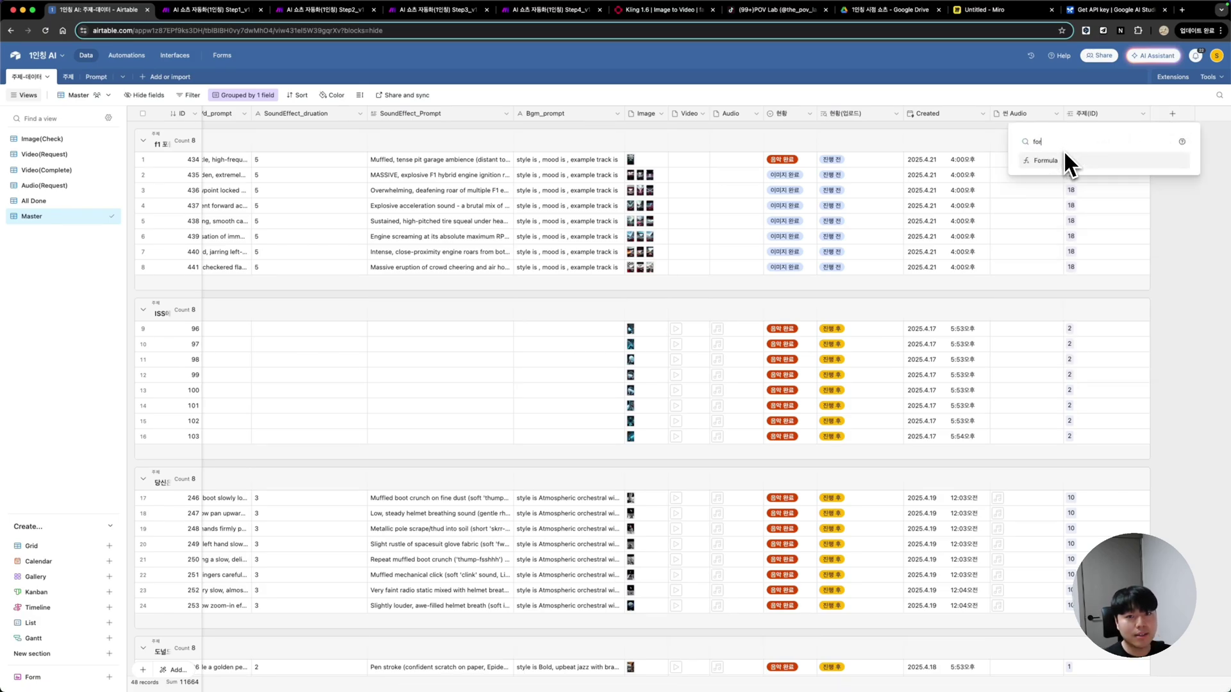
click(1065, 160)
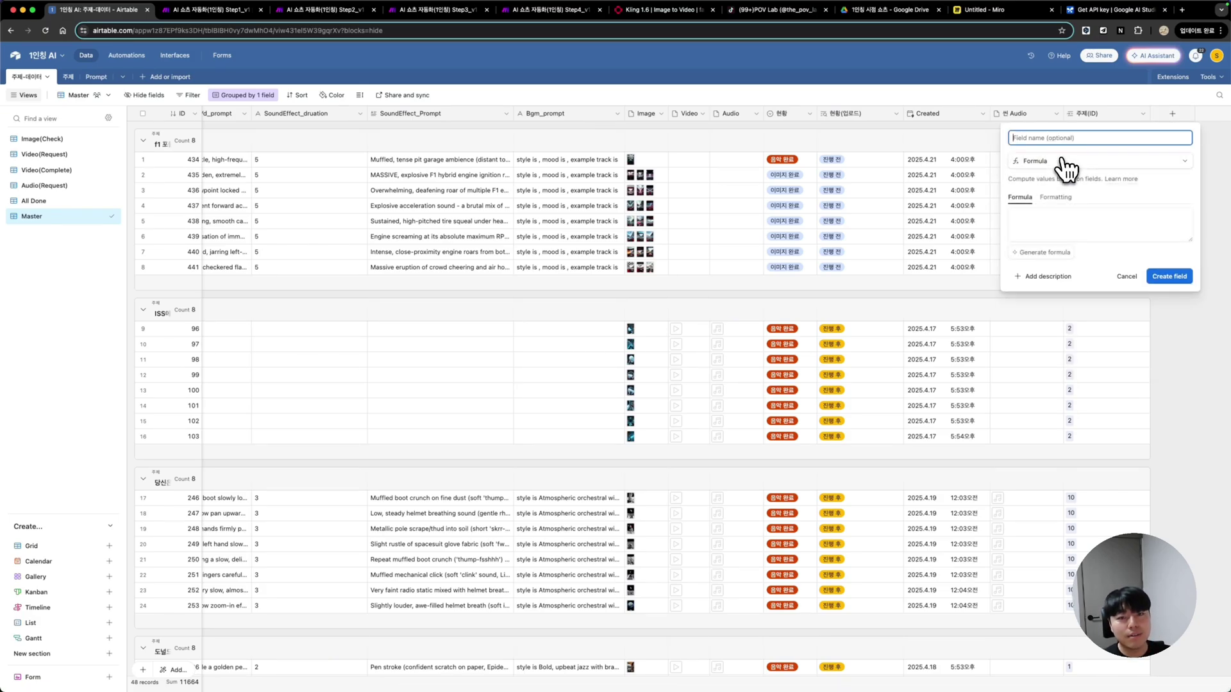
click(1047, 211)
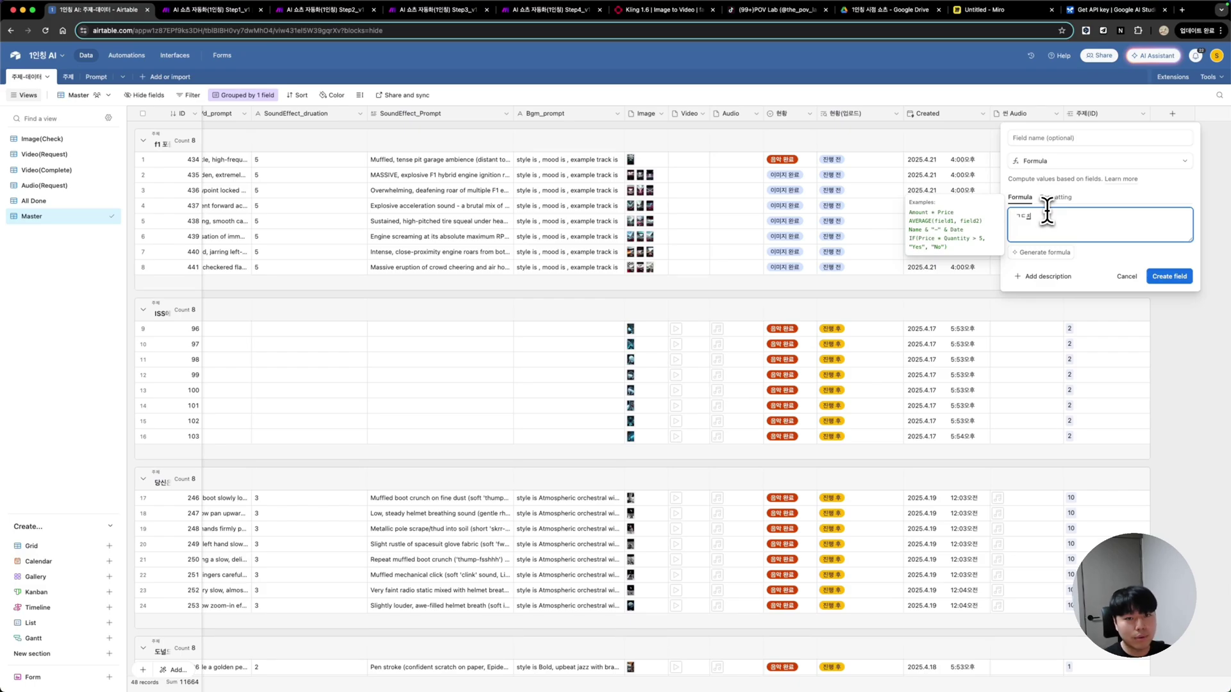
text(recor)
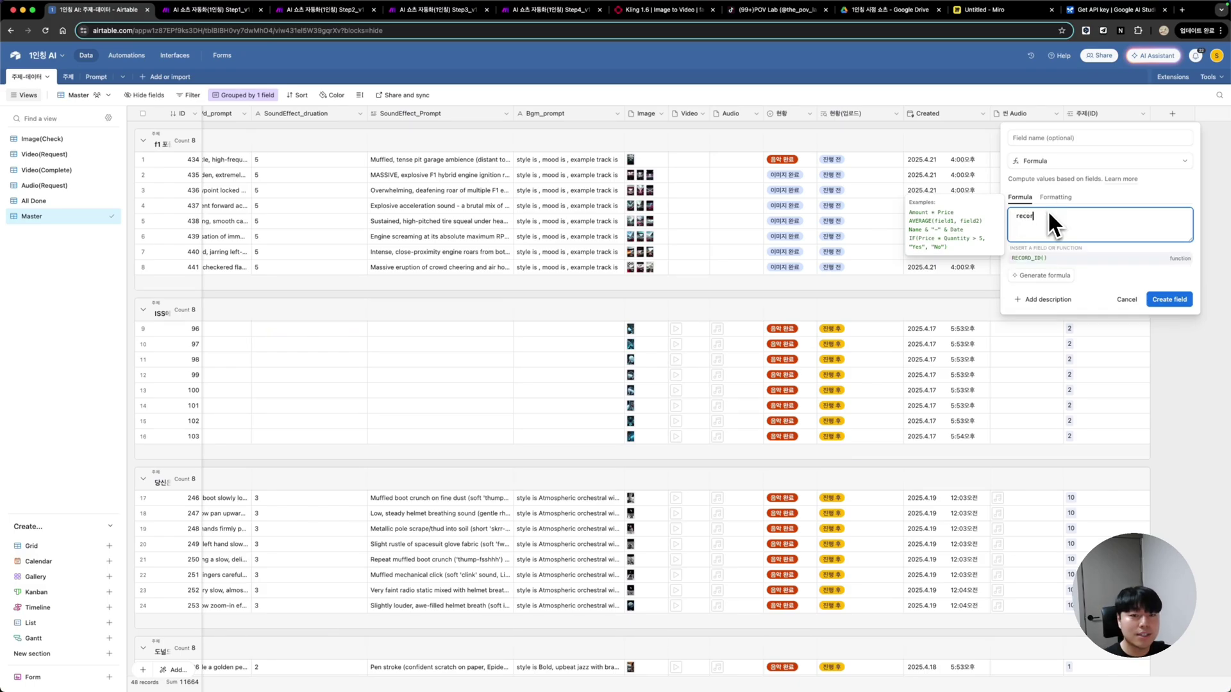
click(1046, 260)
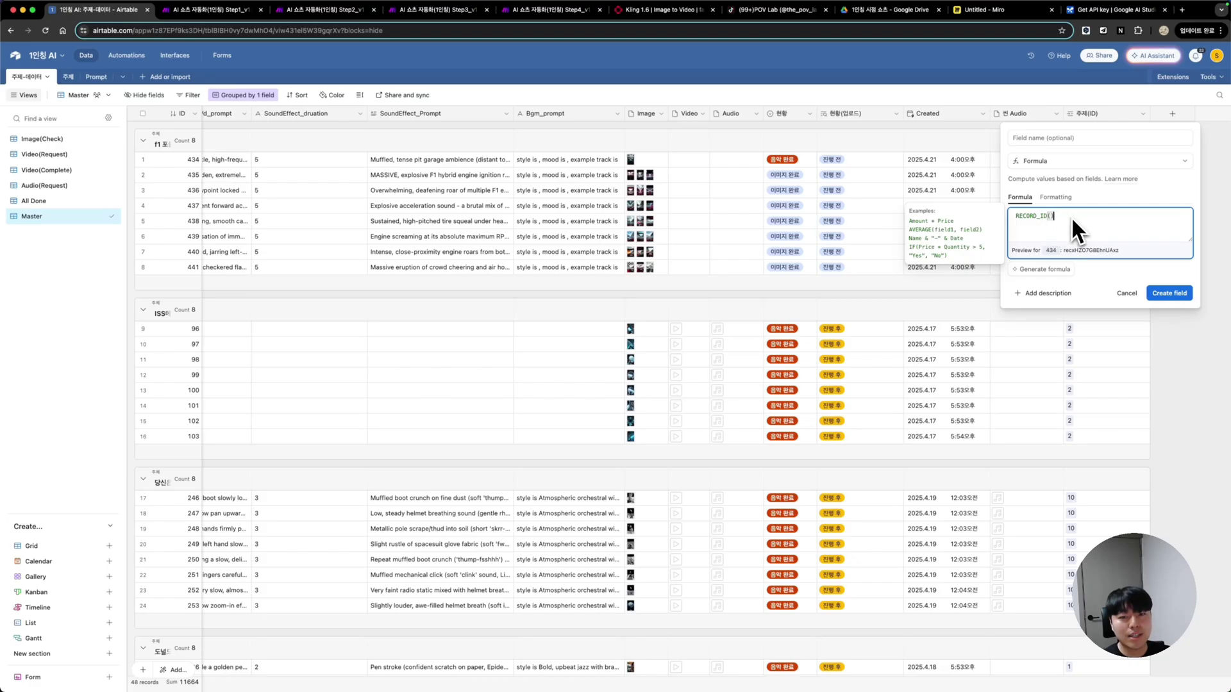
click(1150, 294)
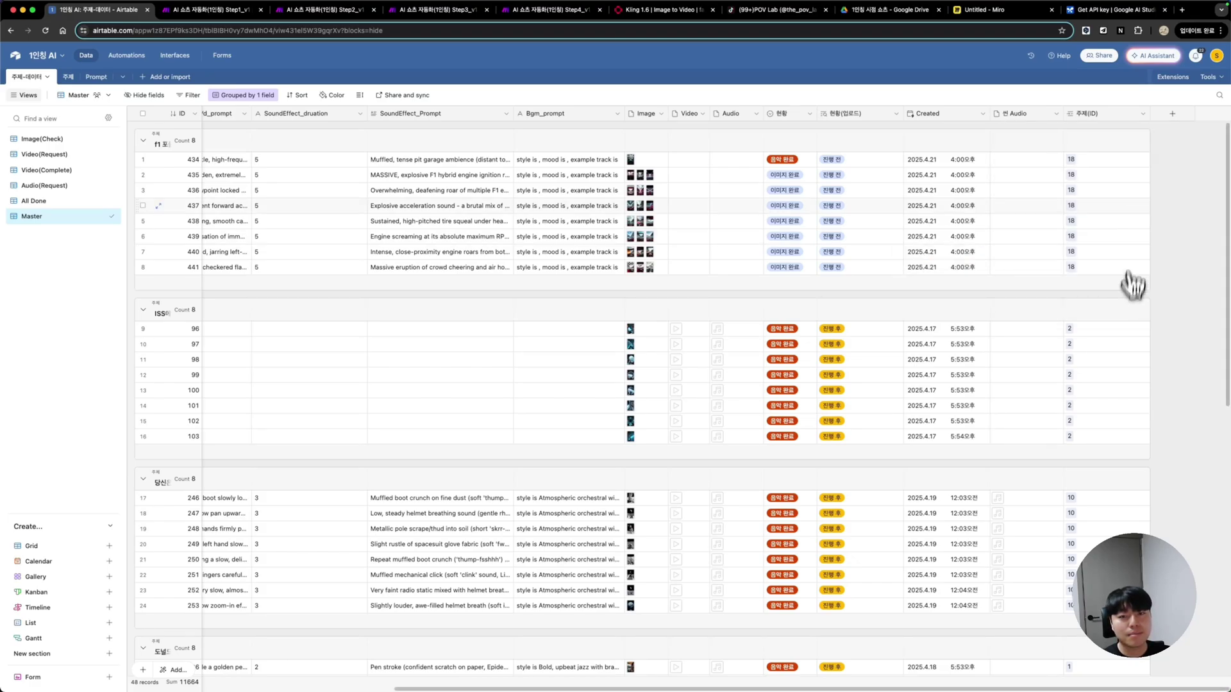
Check the field type of the table's primary ID field and close its settings without saving
scroll(964, 171, left, 15)
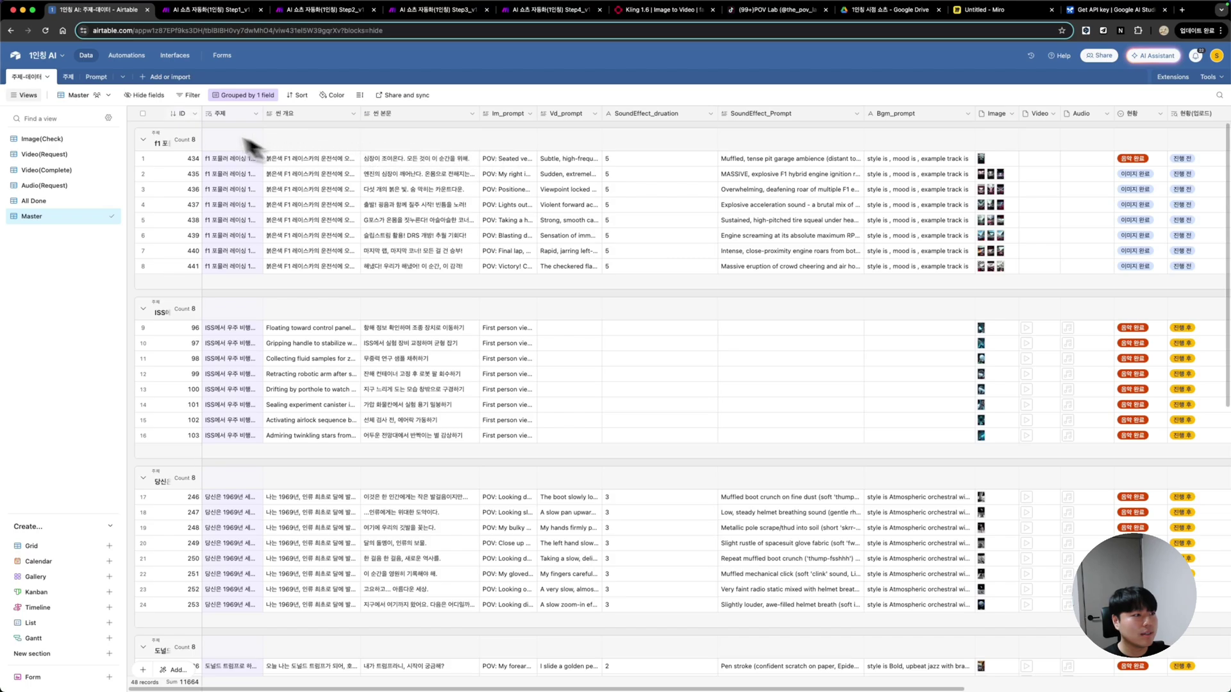
double_click(178, 111)
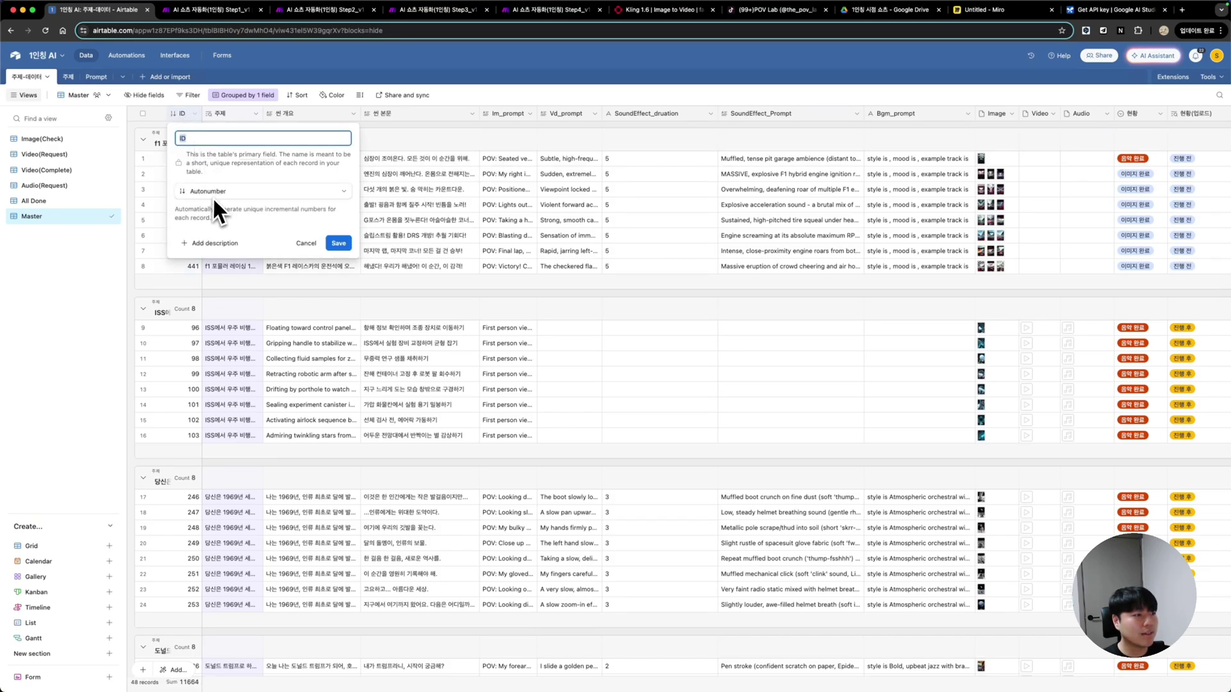
click(306, 243)
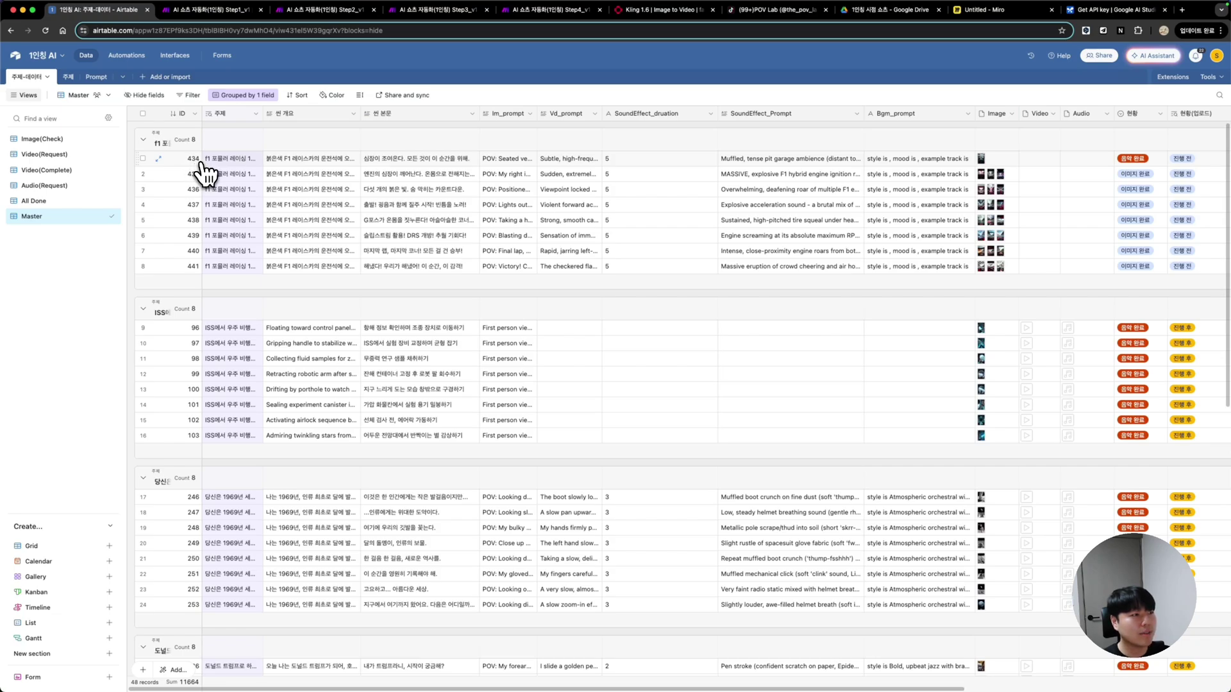
Return to the Step2_v1 scenario, recheck the Record ID mapping in the Airtable Update a Record module, and save the module
click(320, 15)
scroll(992, 436, up, 5)
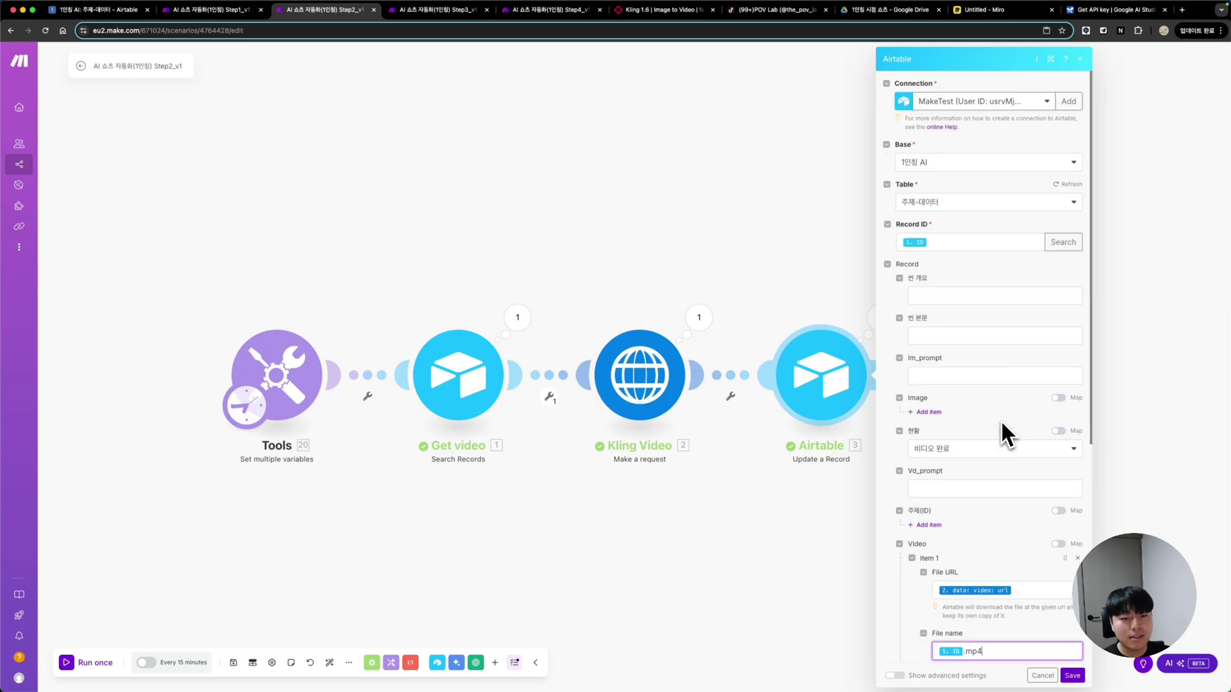
click(1073, 677)
Open the Step3_v1 scenario and look over the Elevenlabs Sound and Musicfy request settings
click(435, 10)
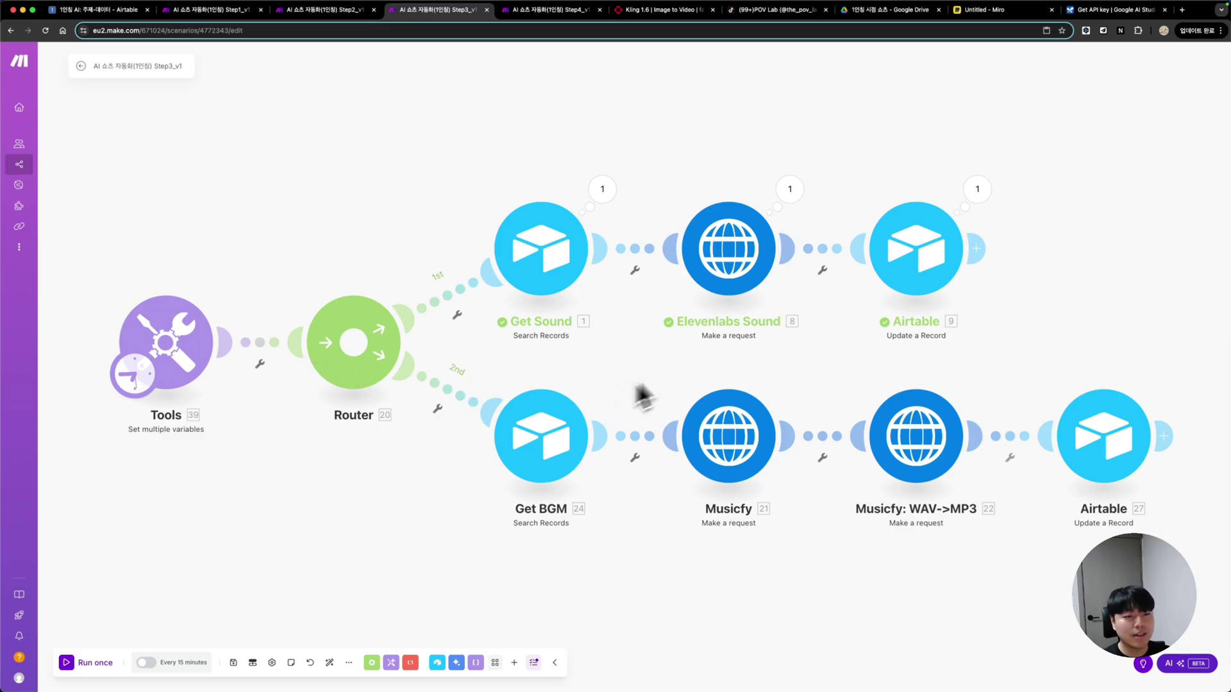
click(740, 256)
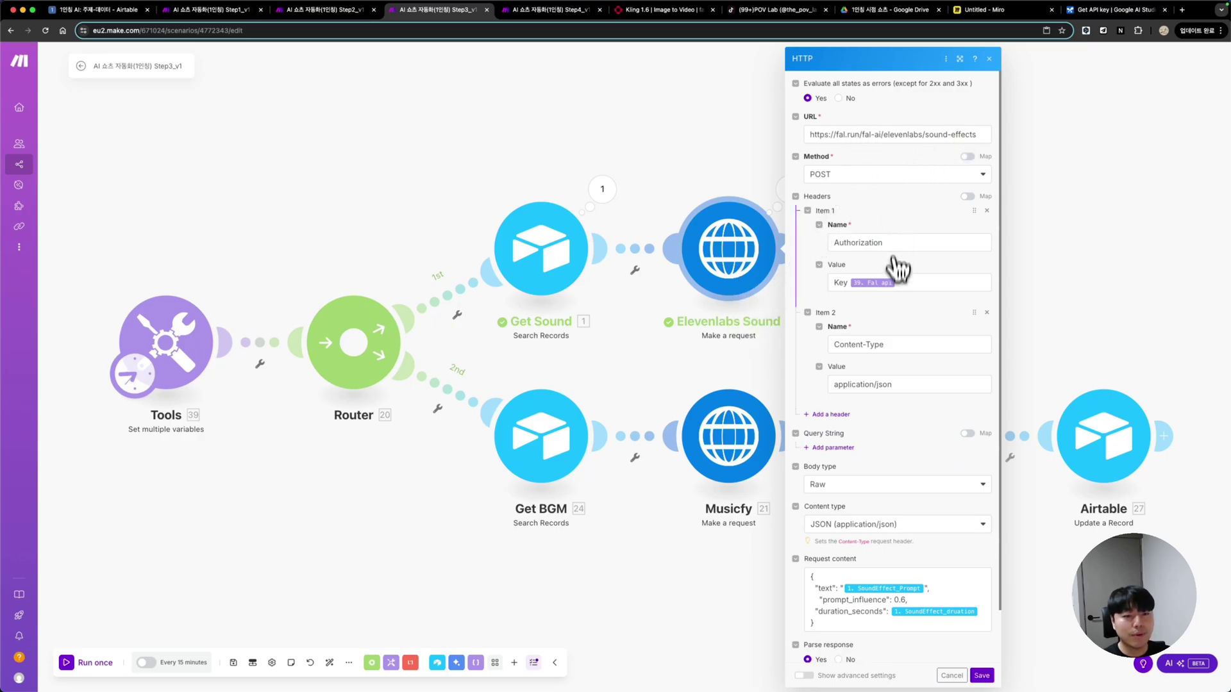
click(1059, 301)
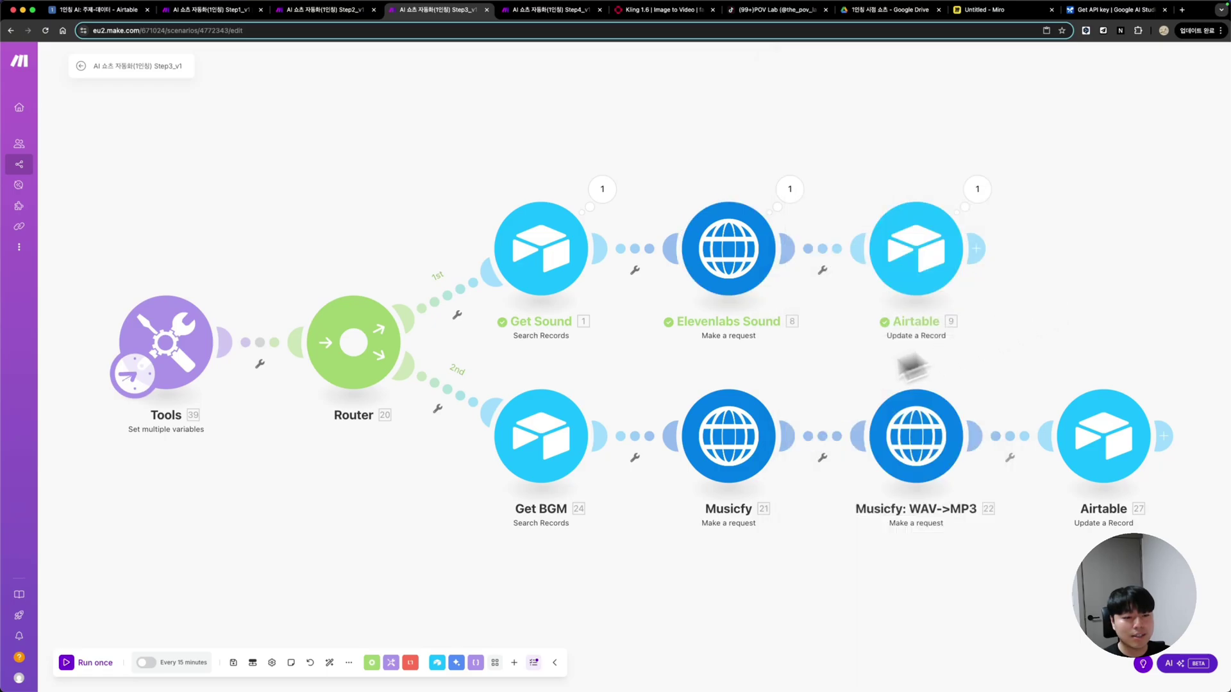
click(749, 441)
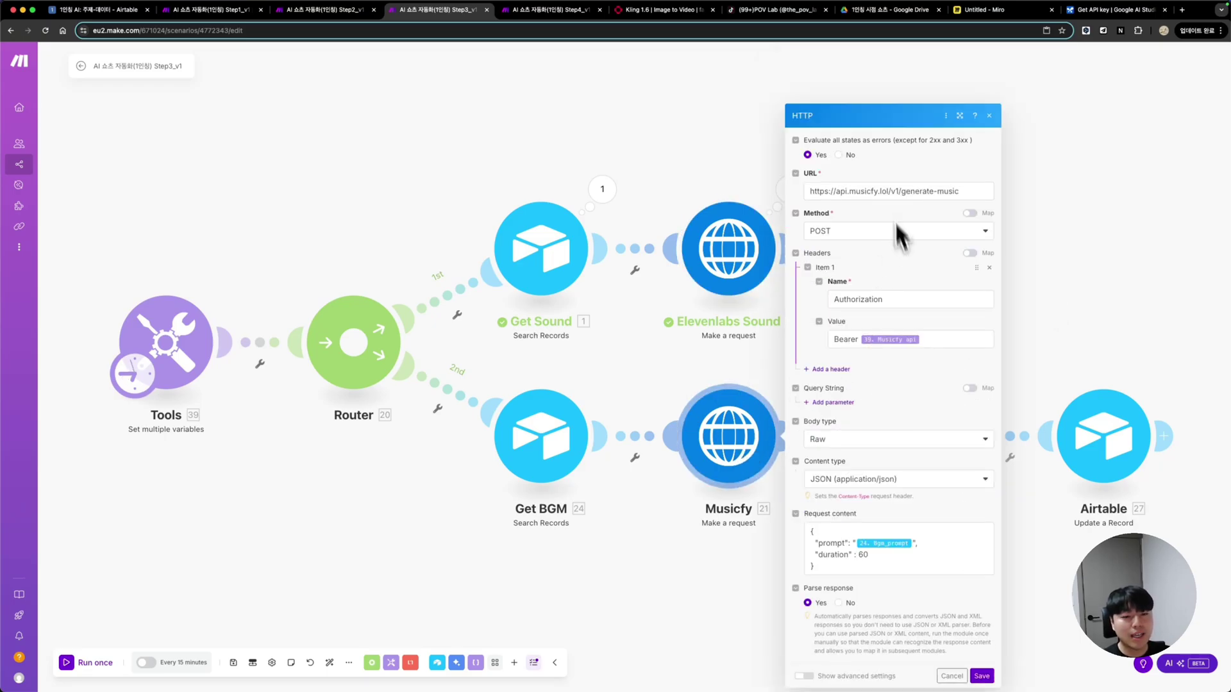
click(981, 675)
Check the URL, apy-token header and request content of the Musicfy: WAV->MP3 module, and save the scenario
click(928, 450)
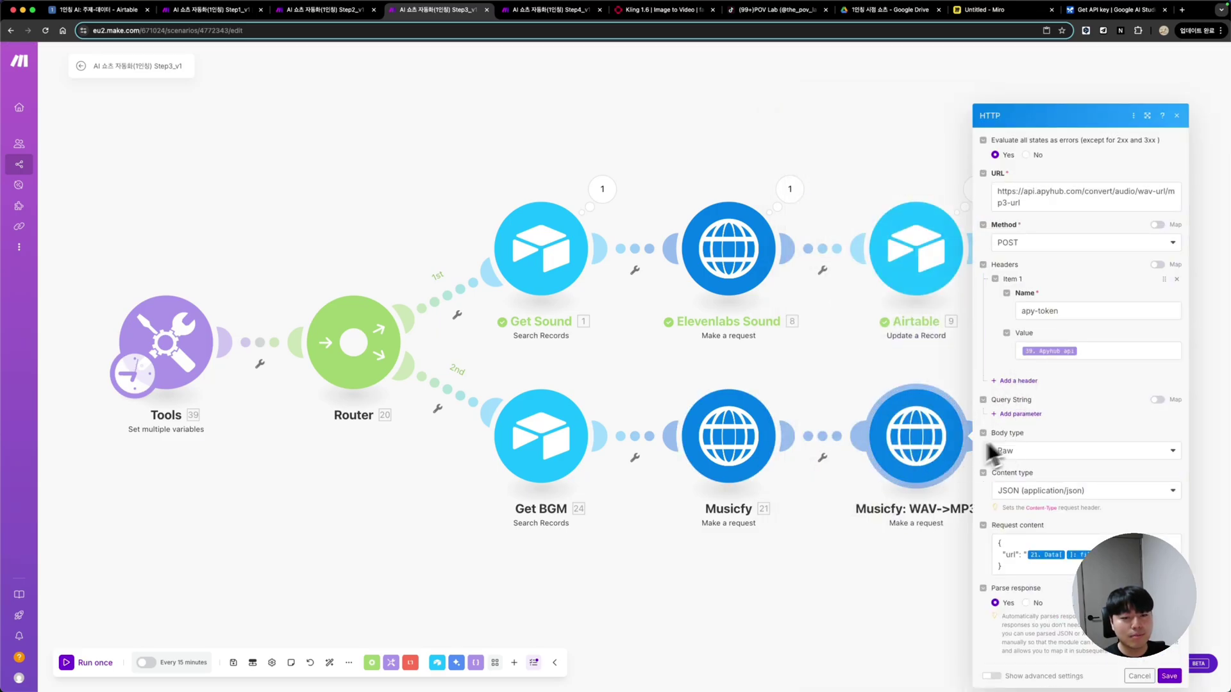
click(933, 516)
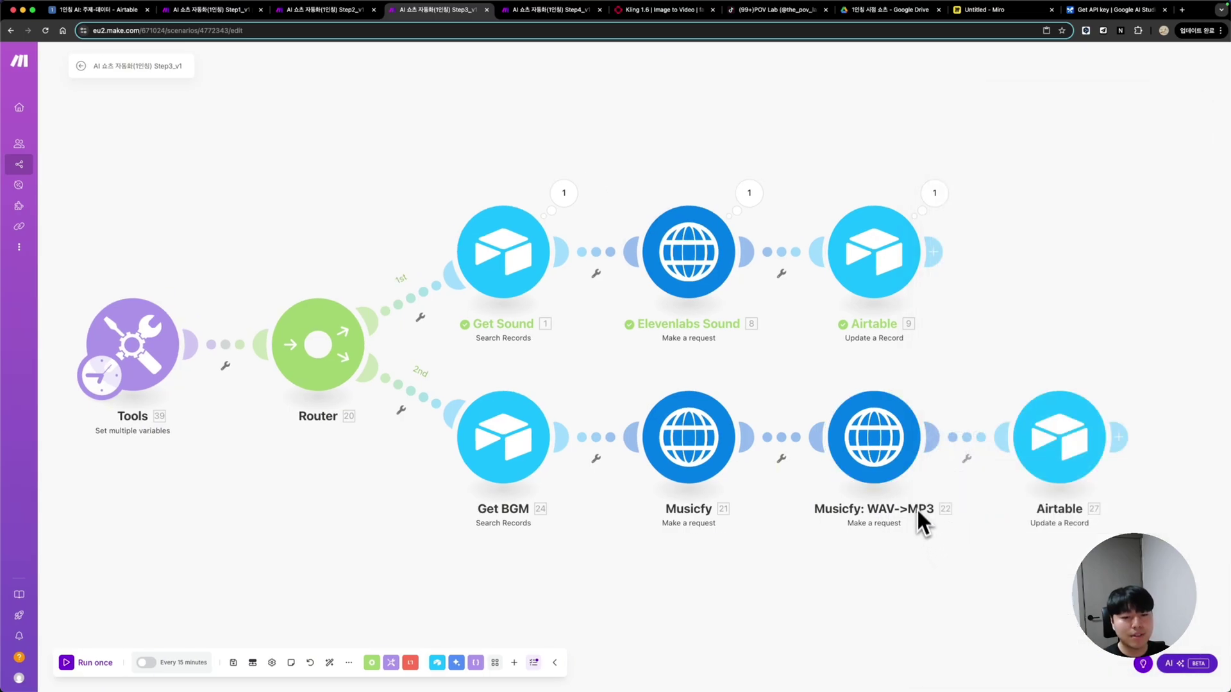
click(893, 440)
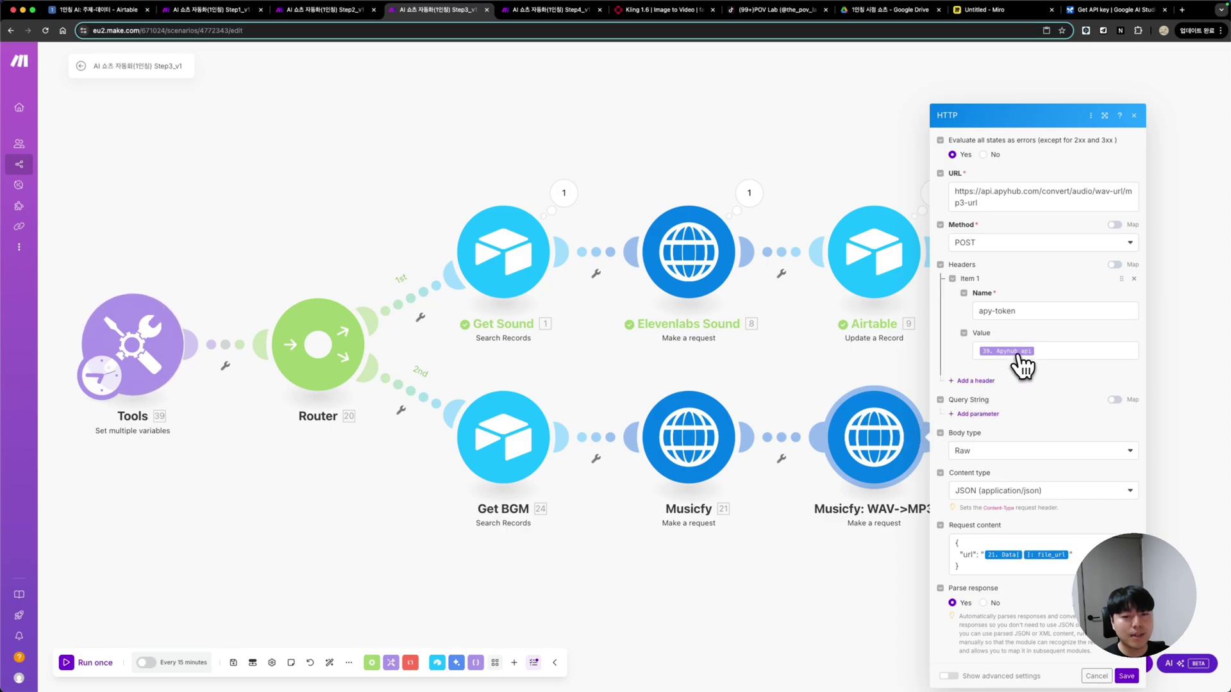
click(1134, 116)
key(super+s)
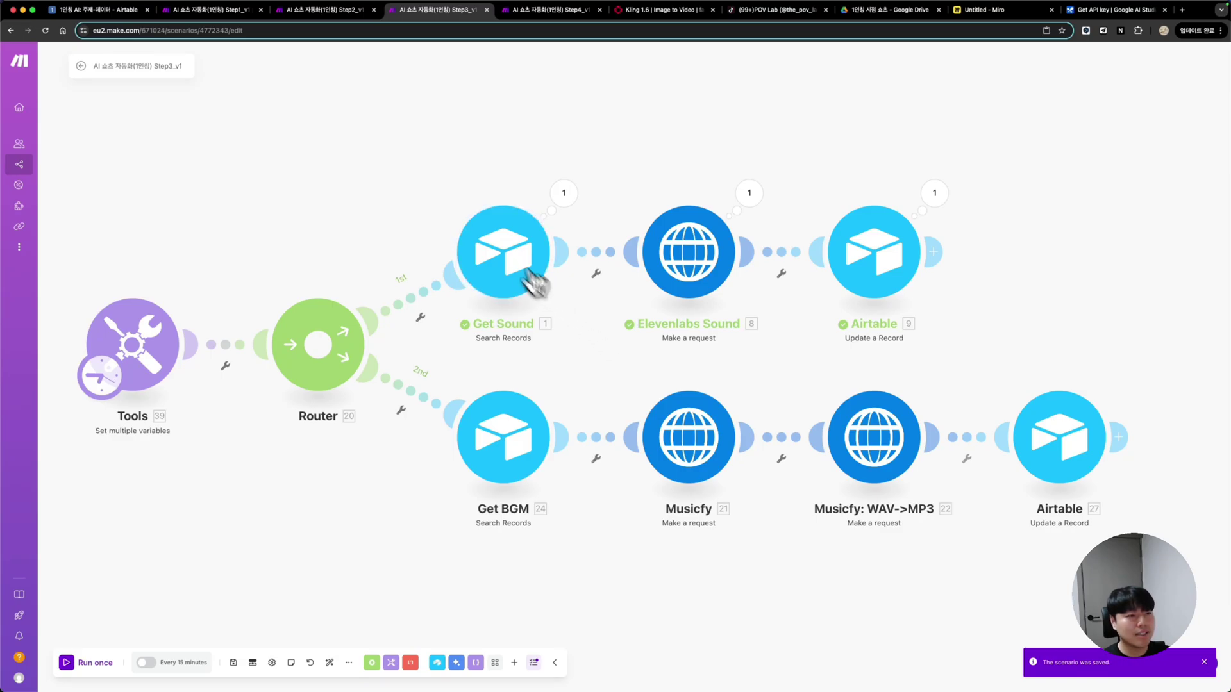
Check the Audio(Request) view and the selected output fields in the Get Sound module, and save the module
click(505, 253)
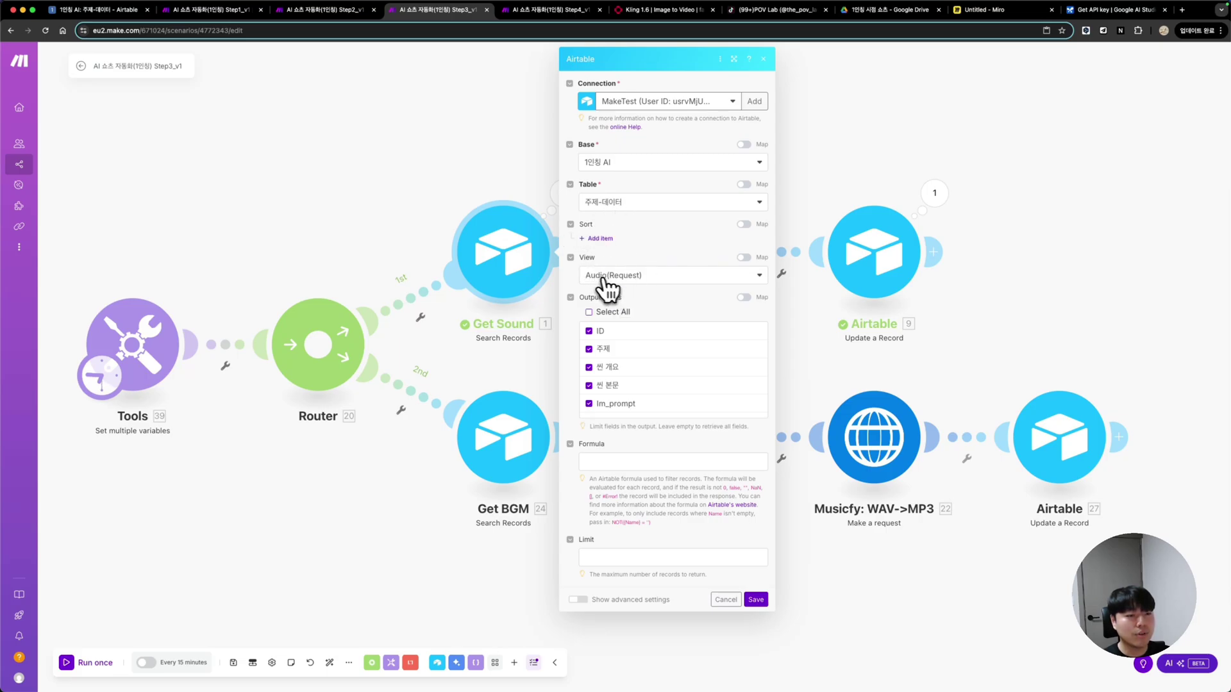
scroll(617, 388, down, 3)
scroll(617, 387, down, 3)
scroll(612, 372, down, 2)
scroll(620, 388, down, 3)
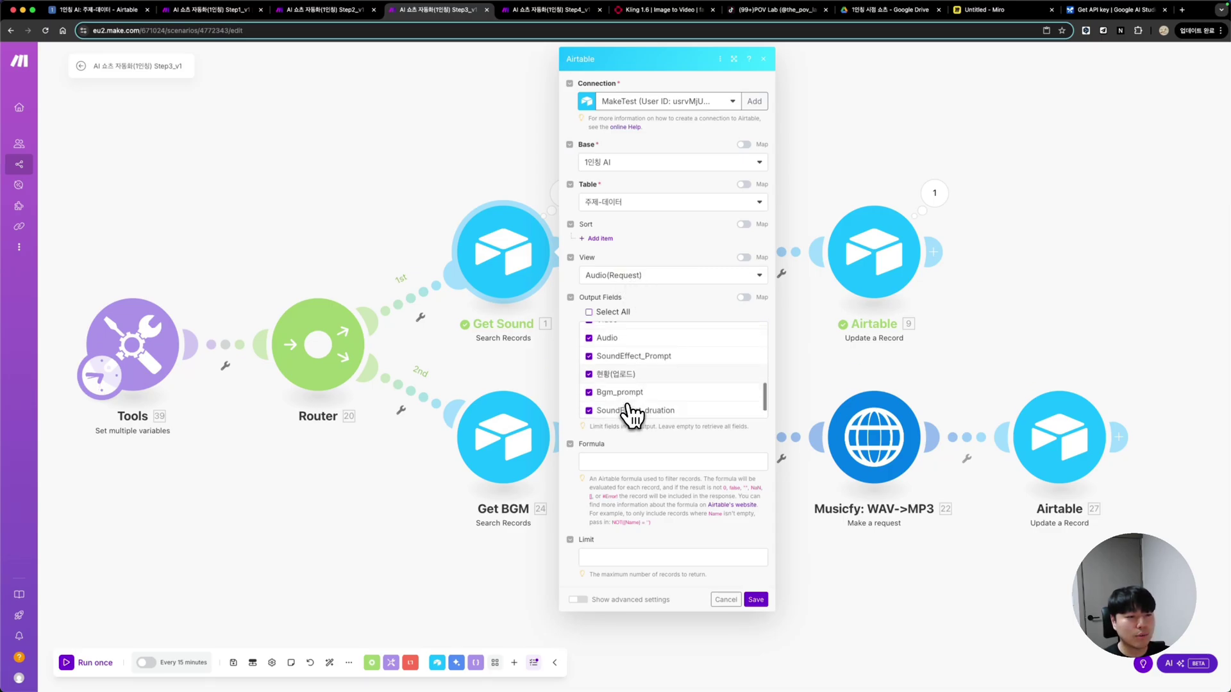
click(756, 599)
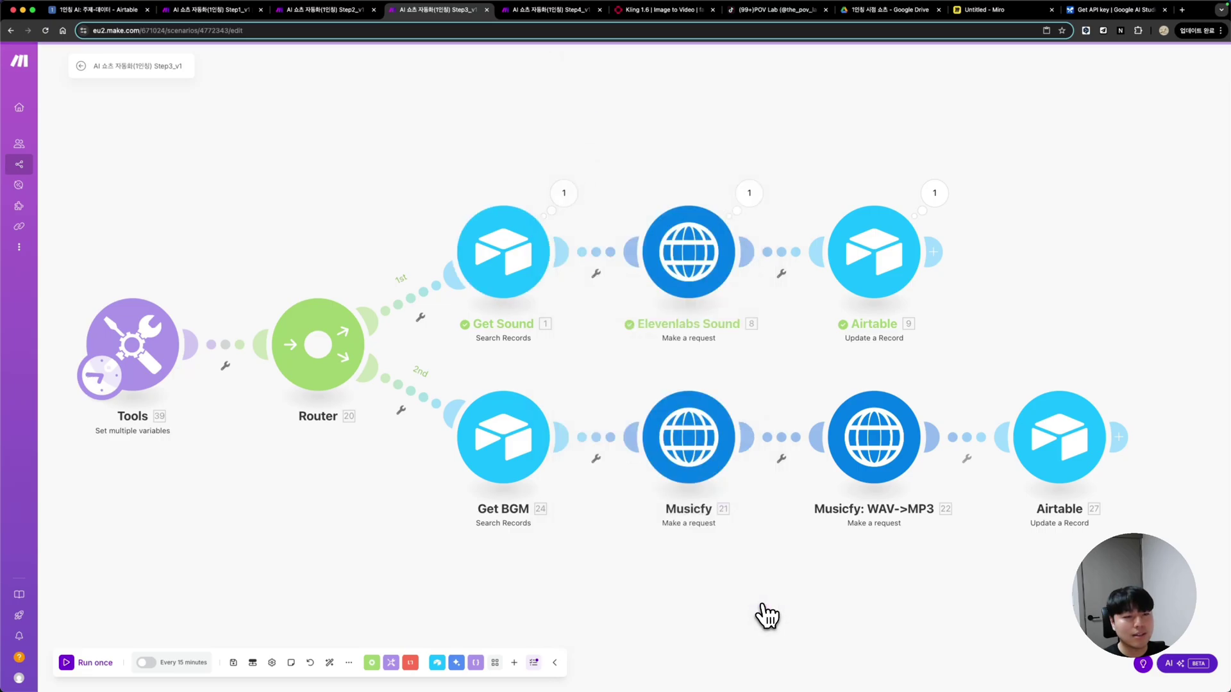
Check the Elevenlabs Sound request content, including the SoundEffect_Prompt and SoundEffect_druation mappings and prompt_influence, and save the module
click(688, 265)
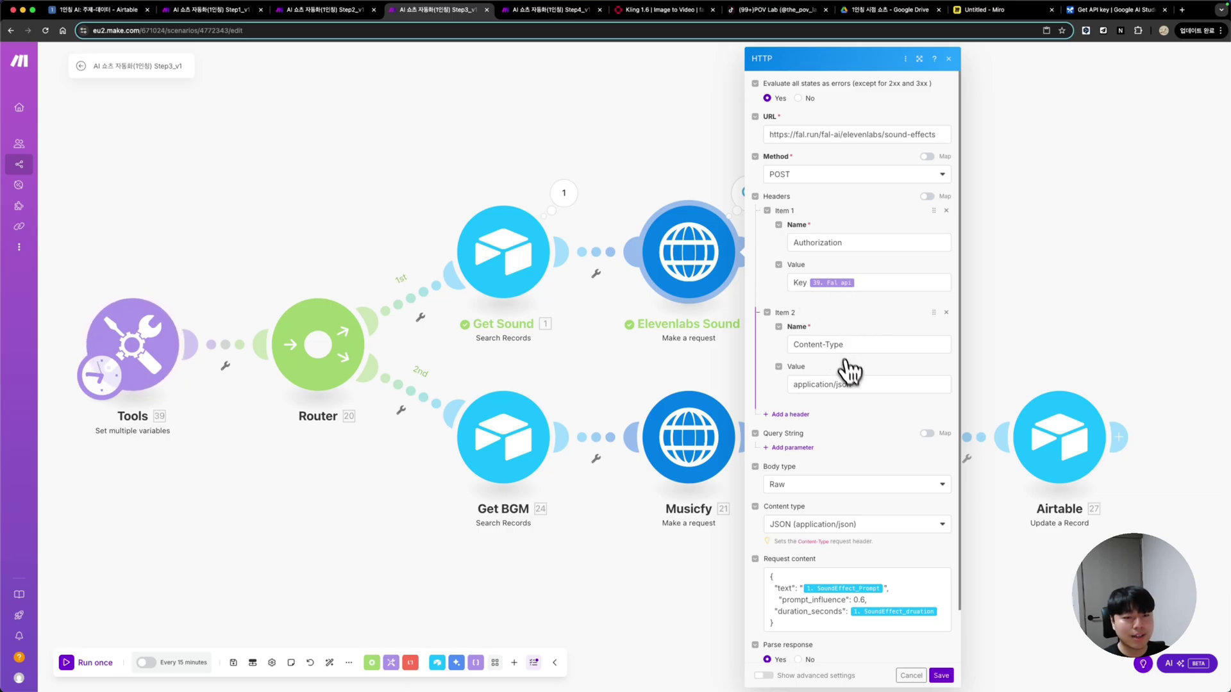
scroll(852, 385, down, 2)
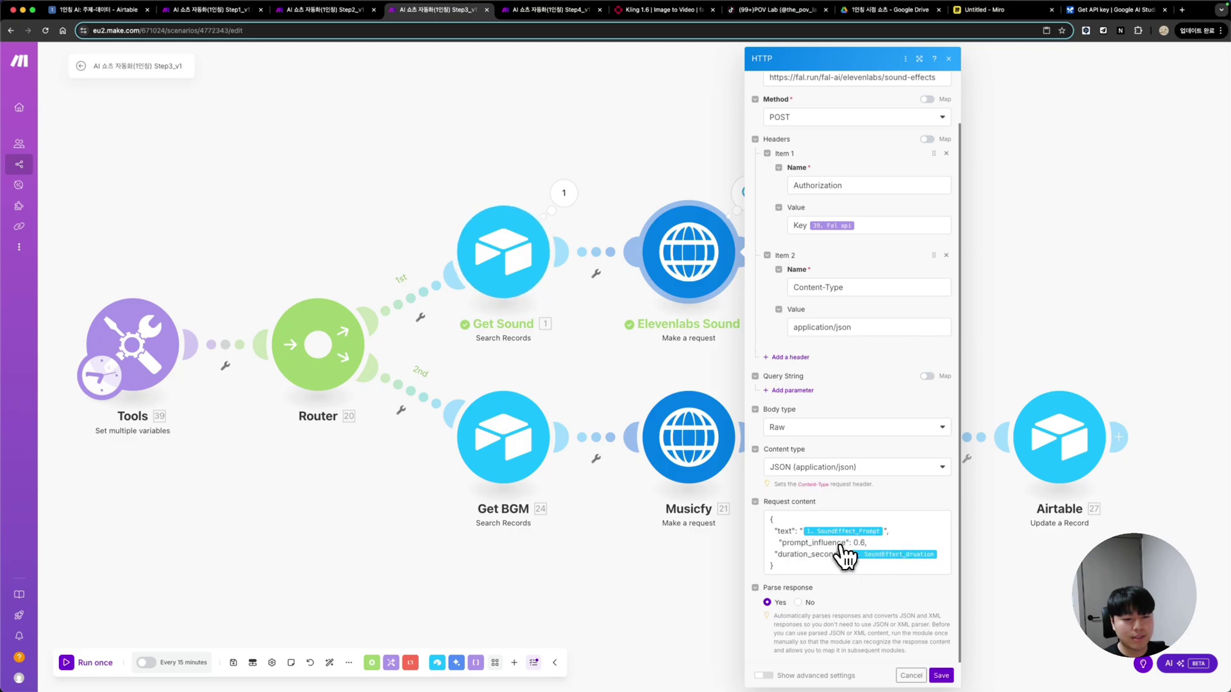
click(884, 533)
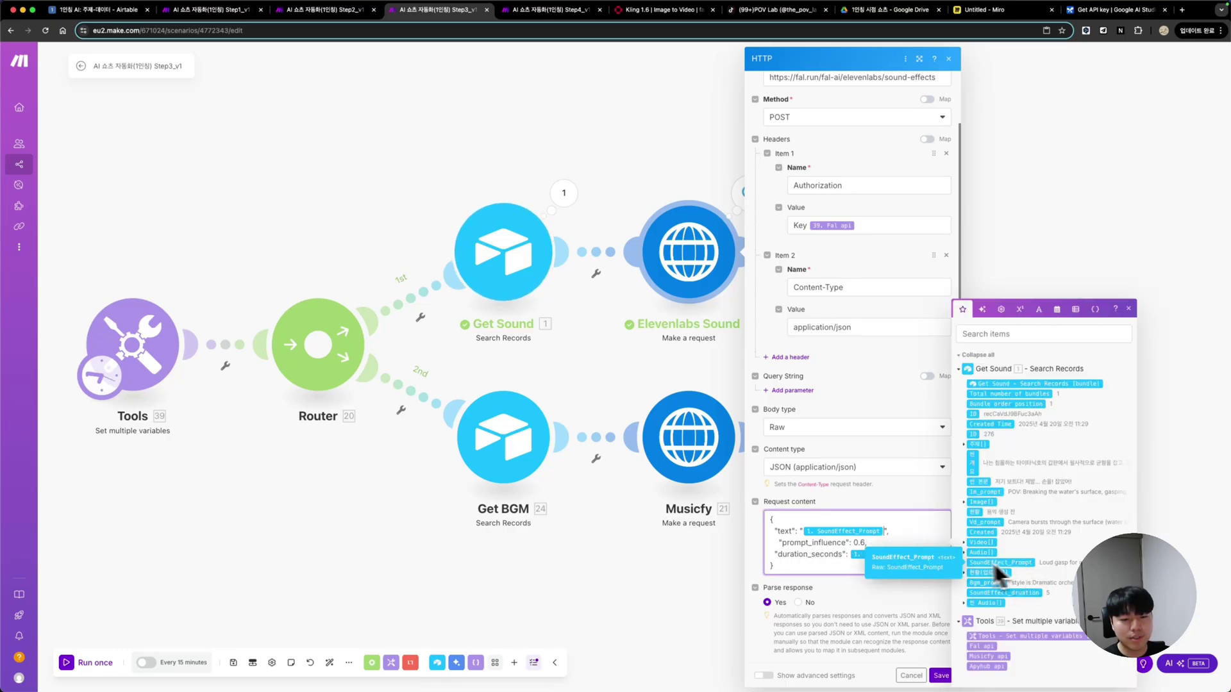
click(937, 555)
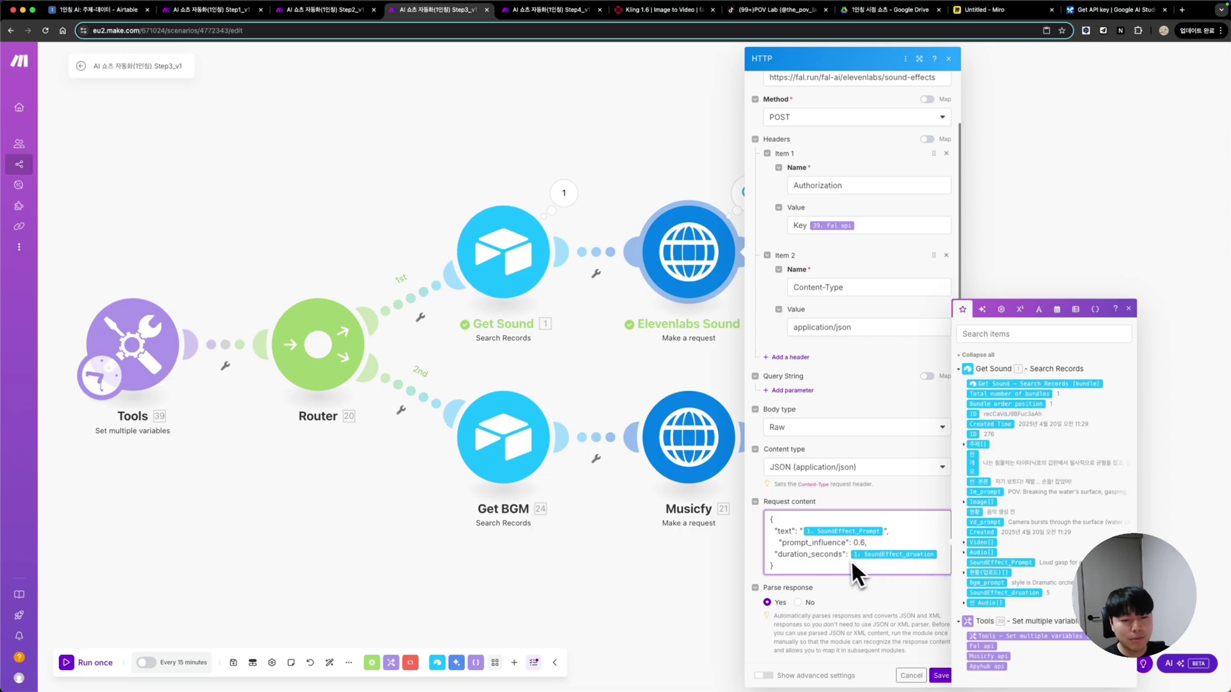
click(934, 556)
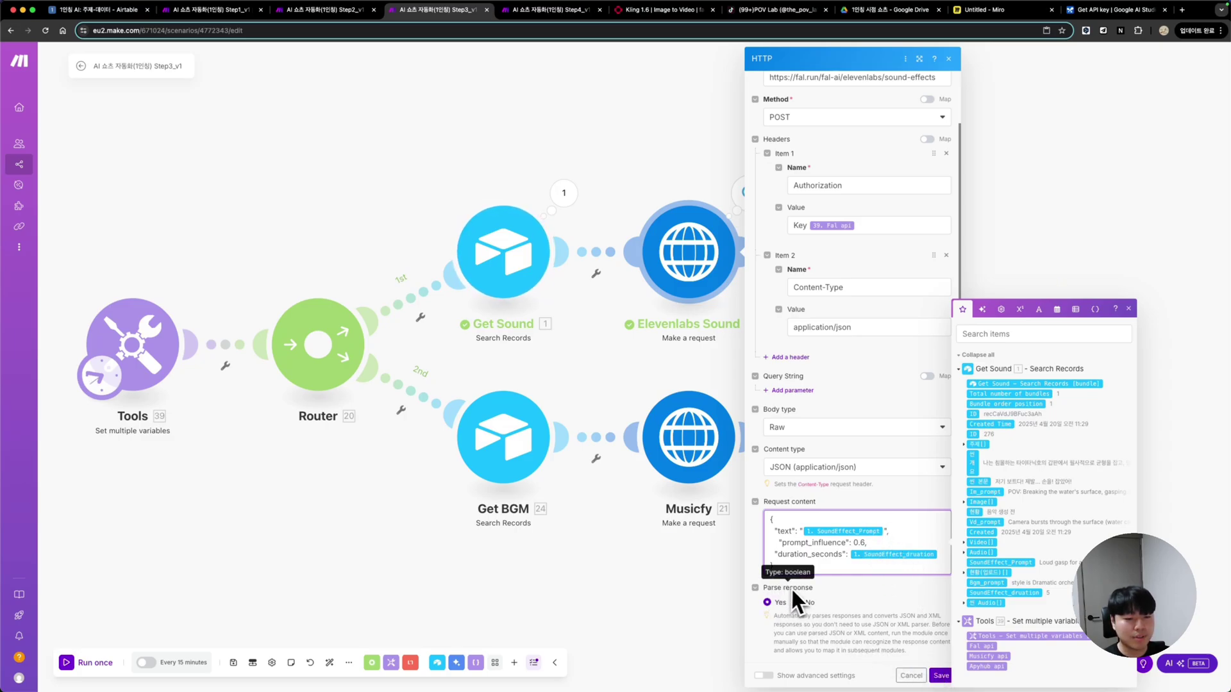
click(940, 676)
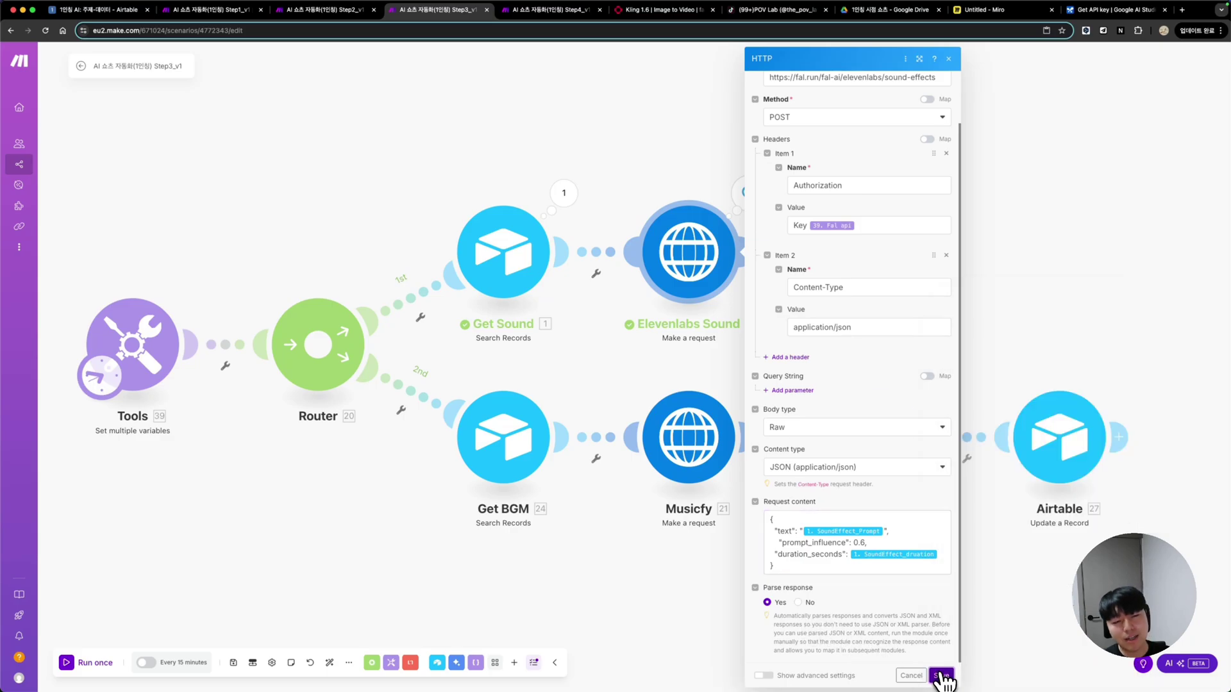
Check the Record ID mapping and the Audio item's File URL and File name mappings in the Airtable module after Elevenlabs Sound
click(869, 297)
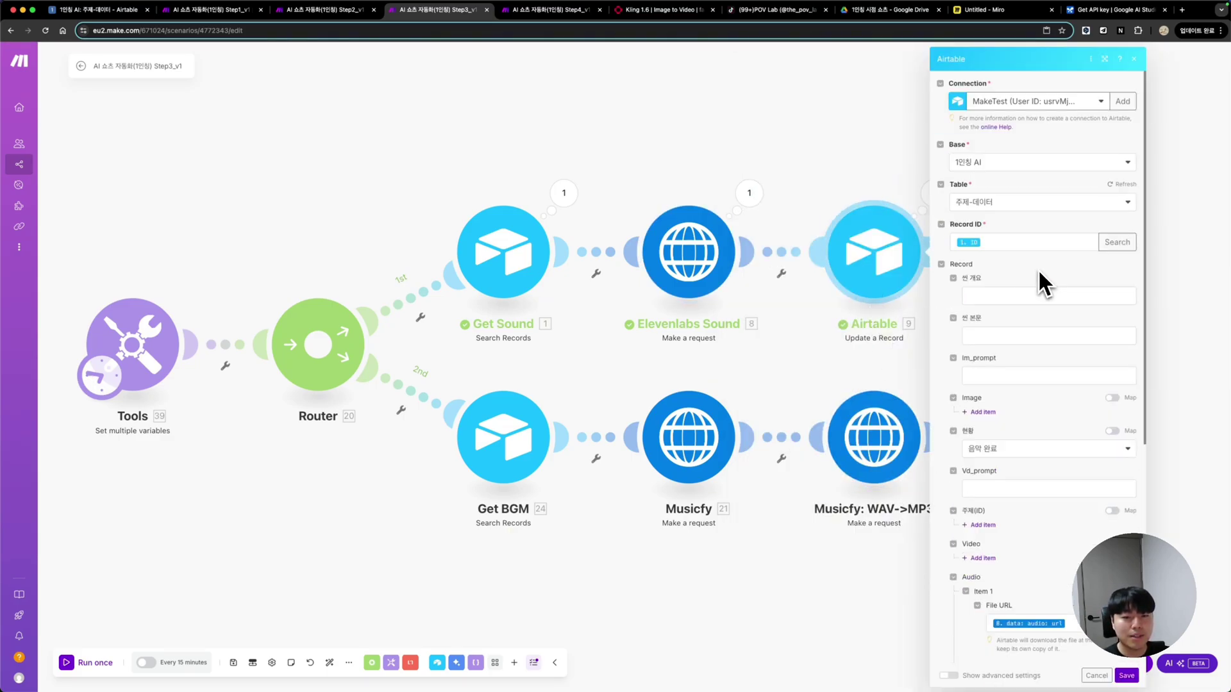
click(965, 245)
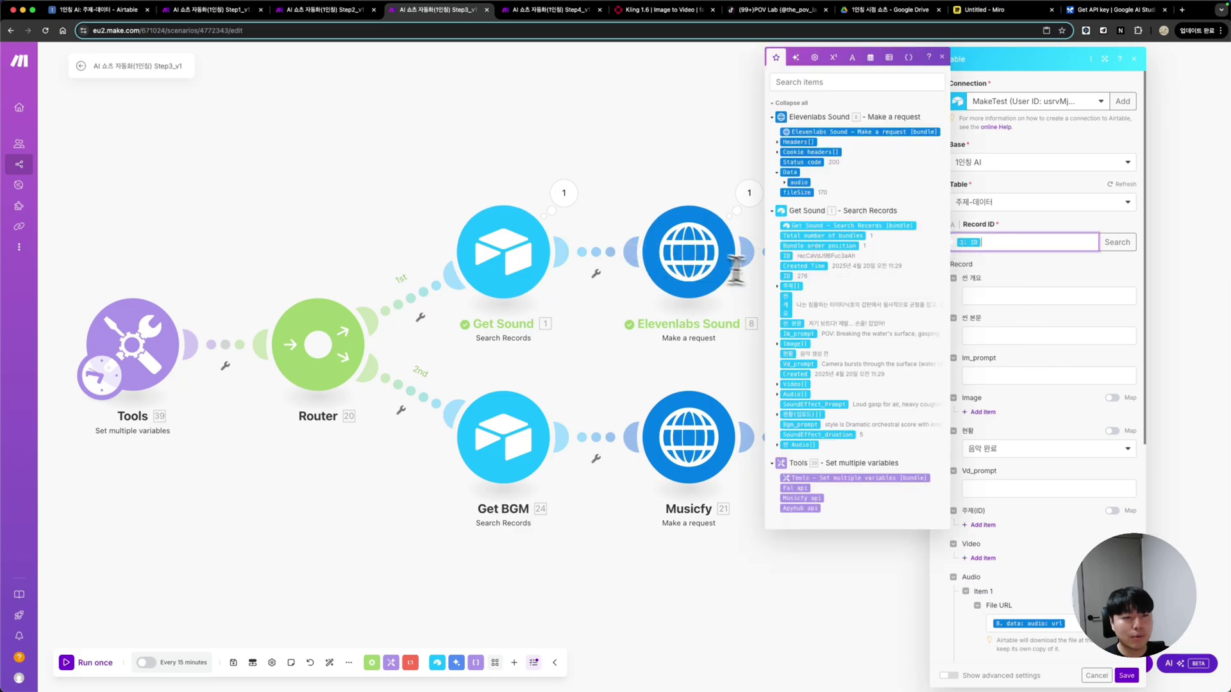
scroll(1000, 333, down, 5)
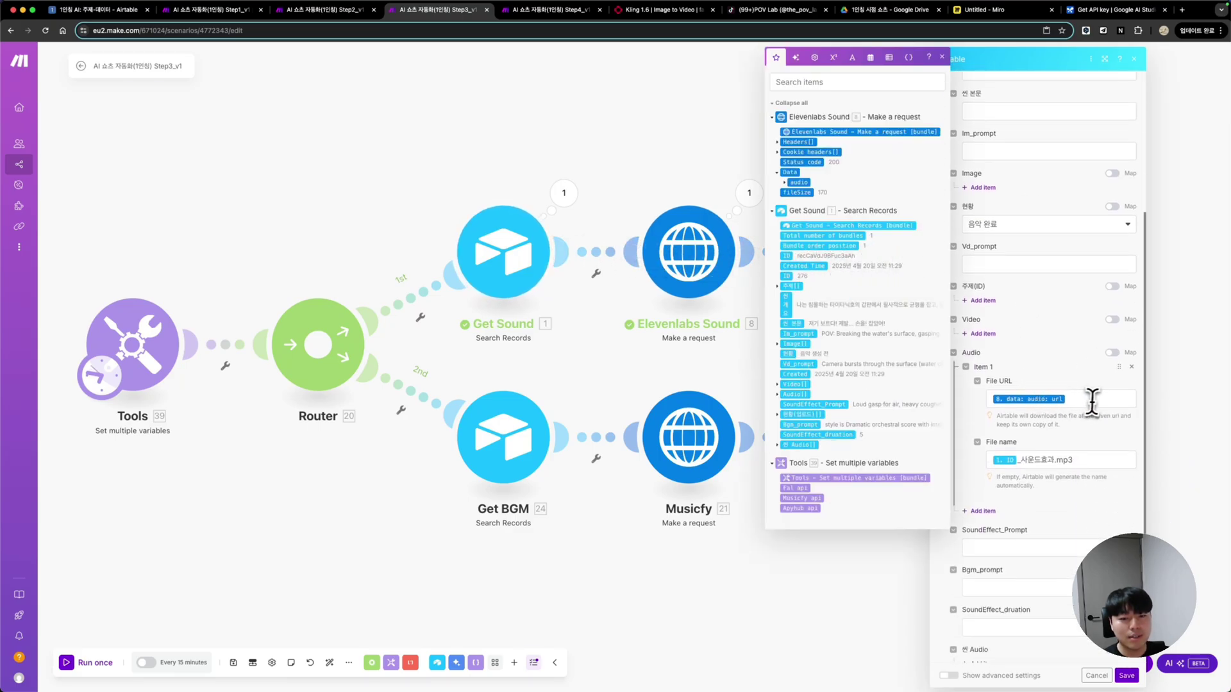
click(1098, 399)
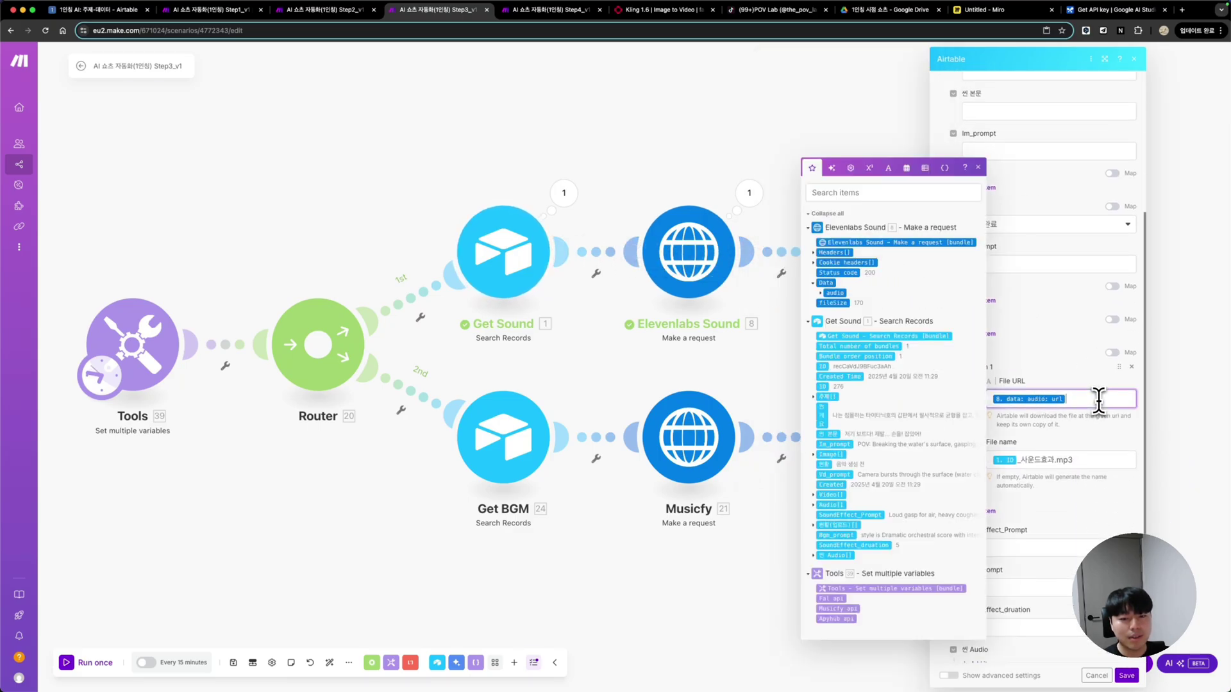
click(828, 293)
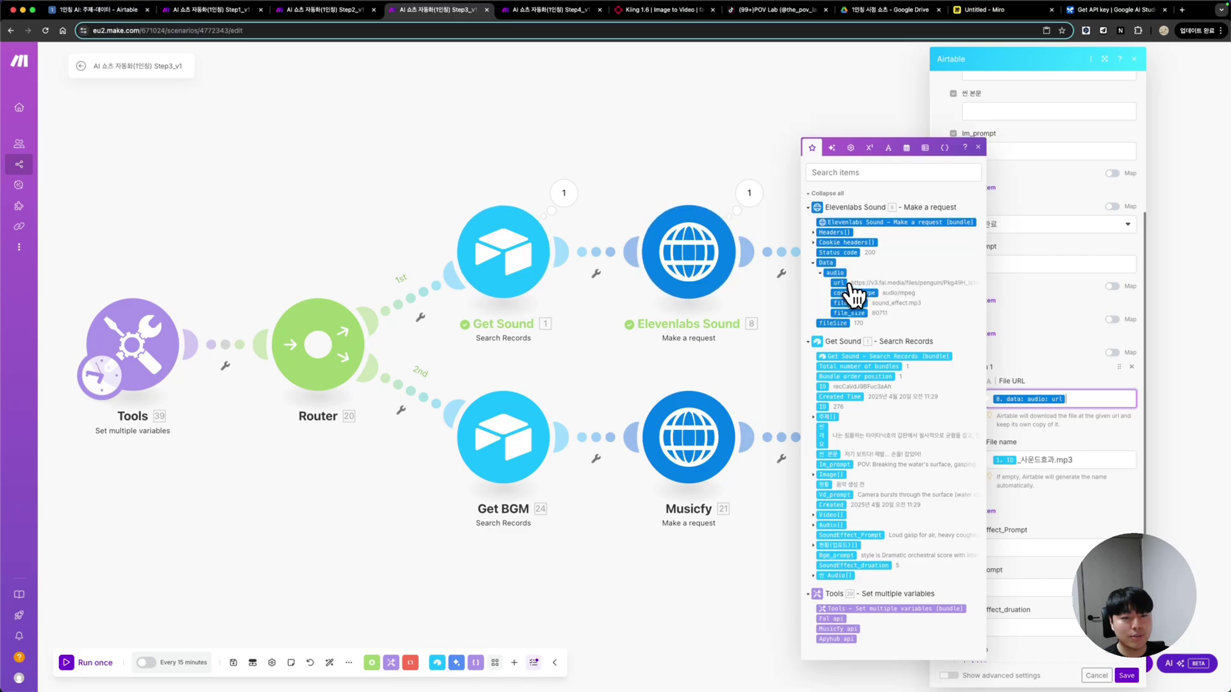
click(1083, 459)
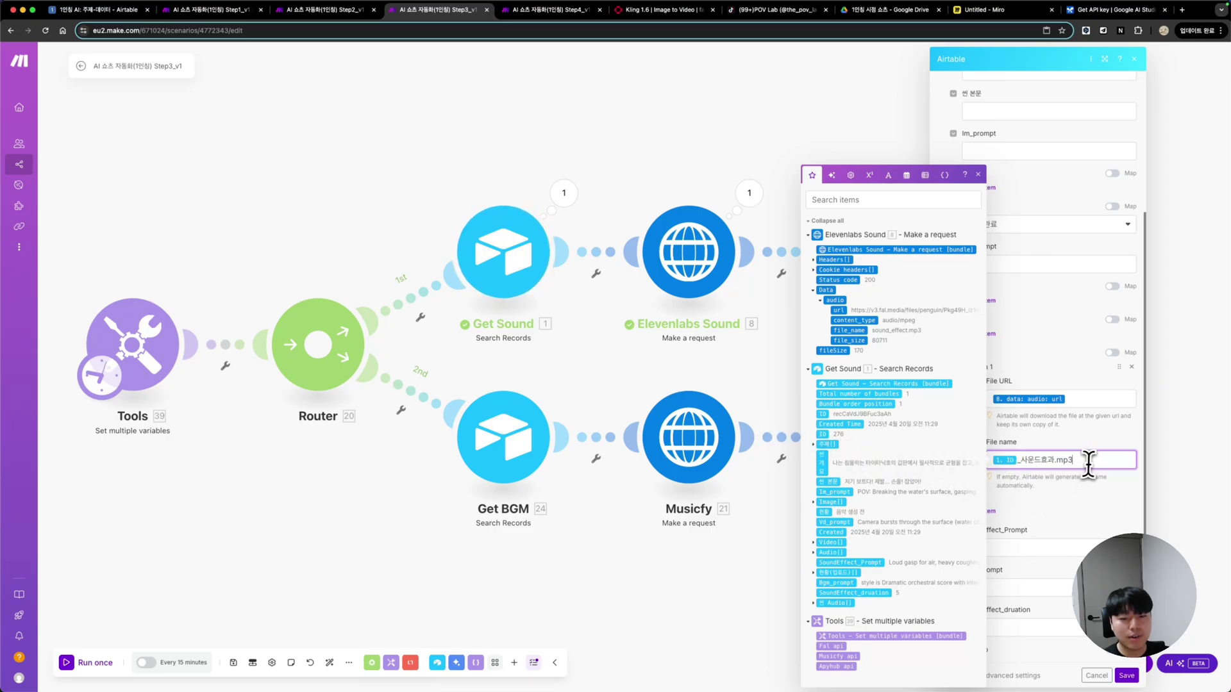
Close the field mapping and save the Airtable update module that follows Elevenlabs Sound
click(978, 174)
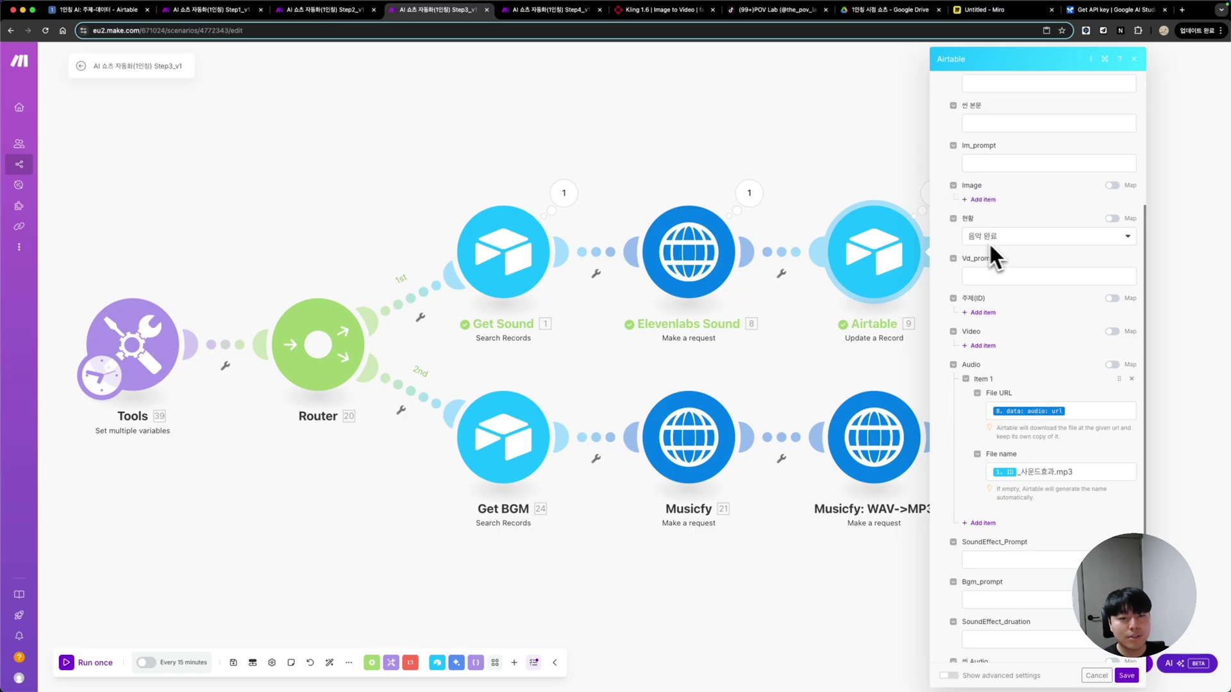
click(1126, 676)
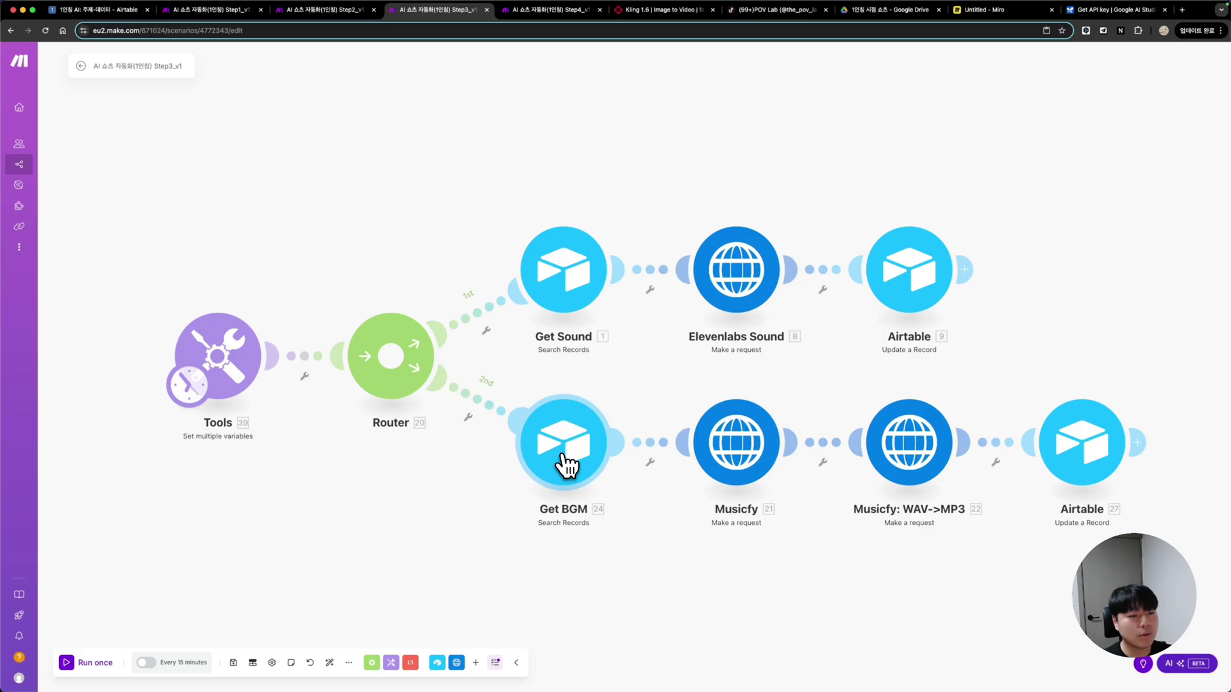
Select all output fields in the Get BGM module, and open the matching All Done view of the 주제-데이터 table in Airtable
click(564, 463)
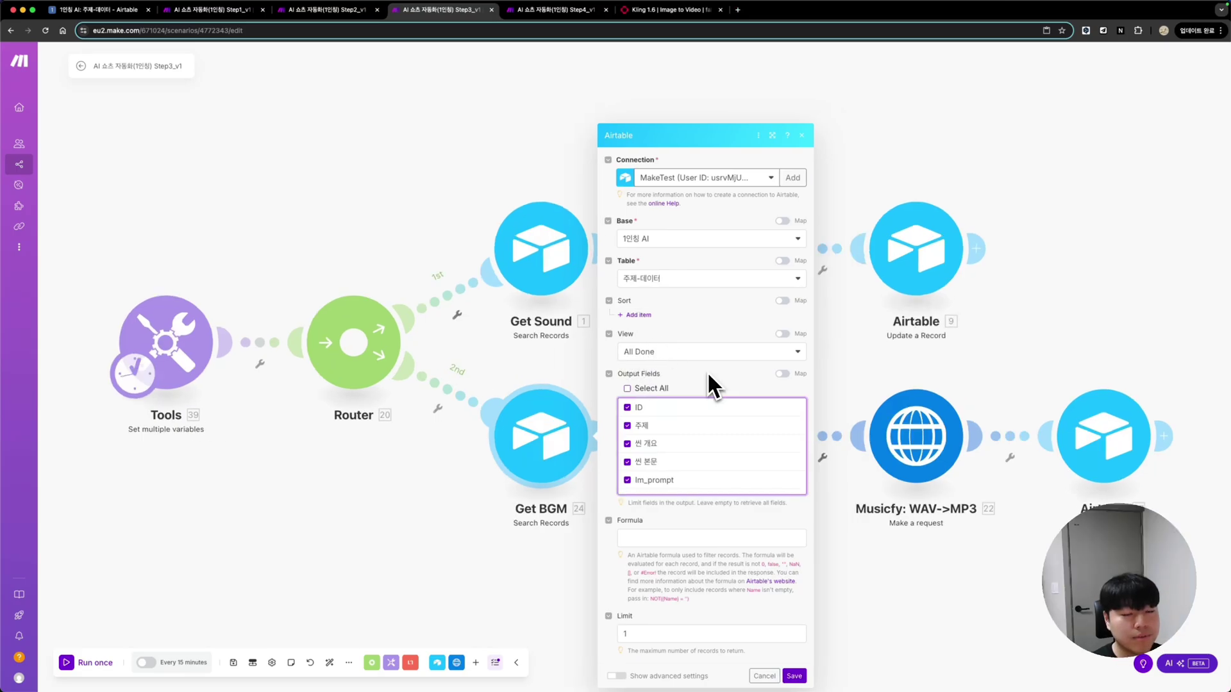
click(628, 390)
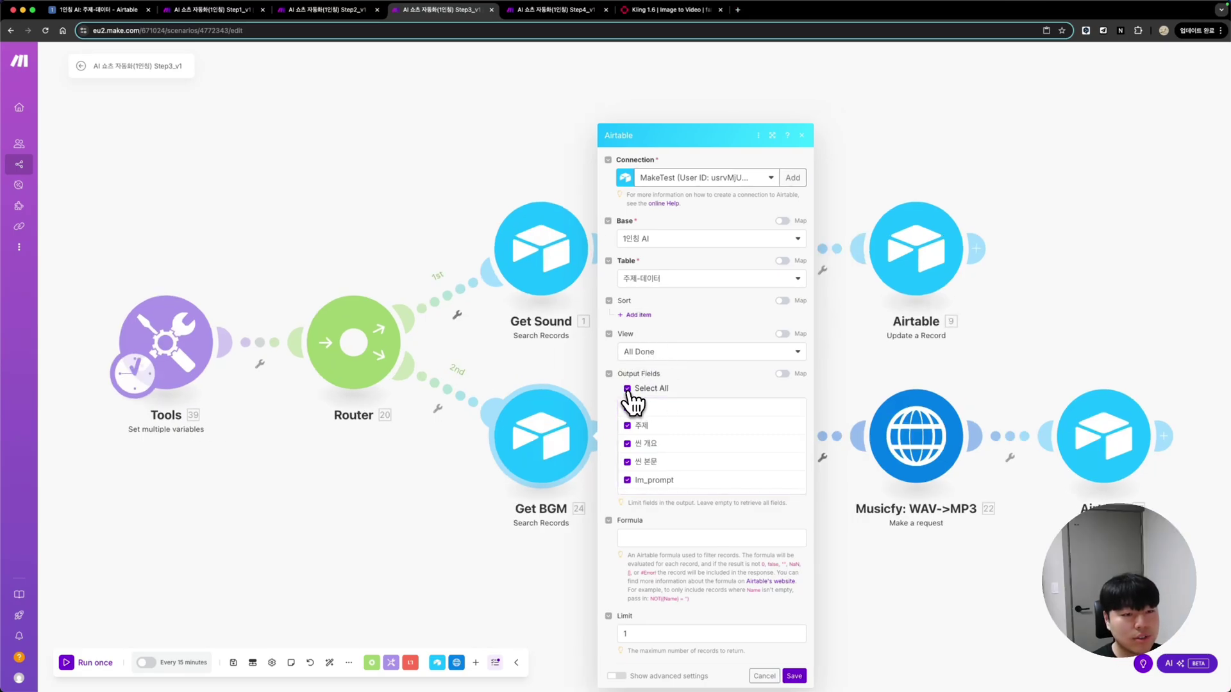
scroll(660, 452, down, 2)
scroll(663, 455, down, 5)
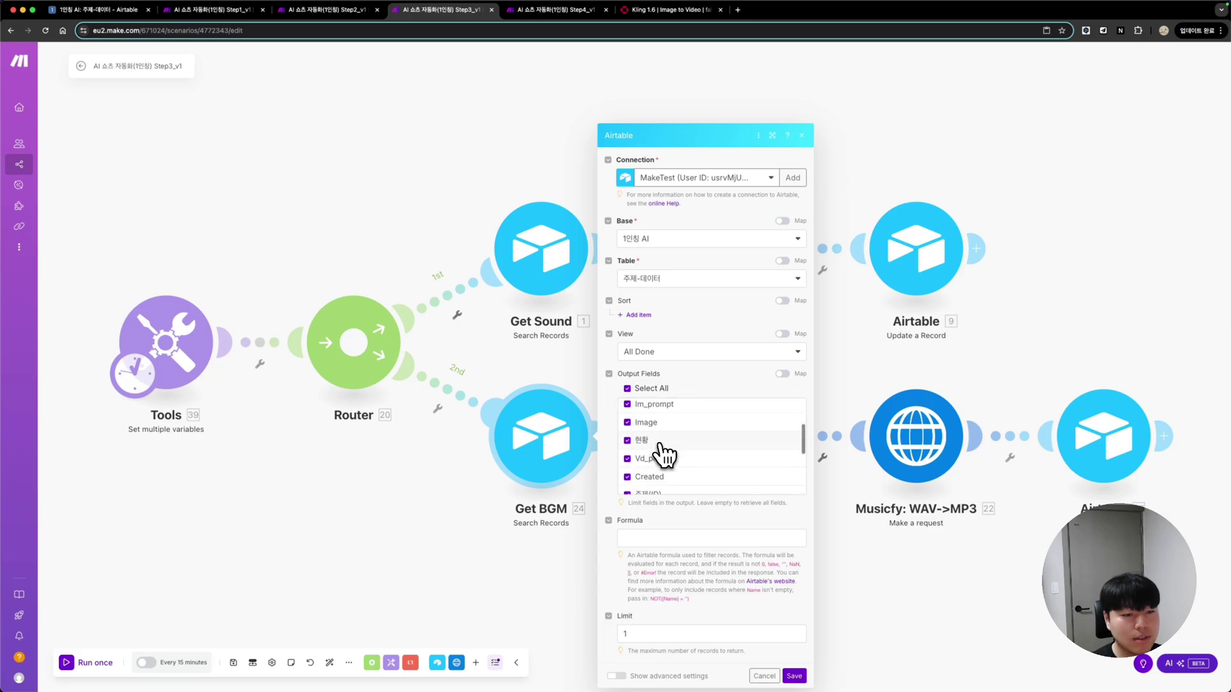
scroll(660, 474, down, 2)
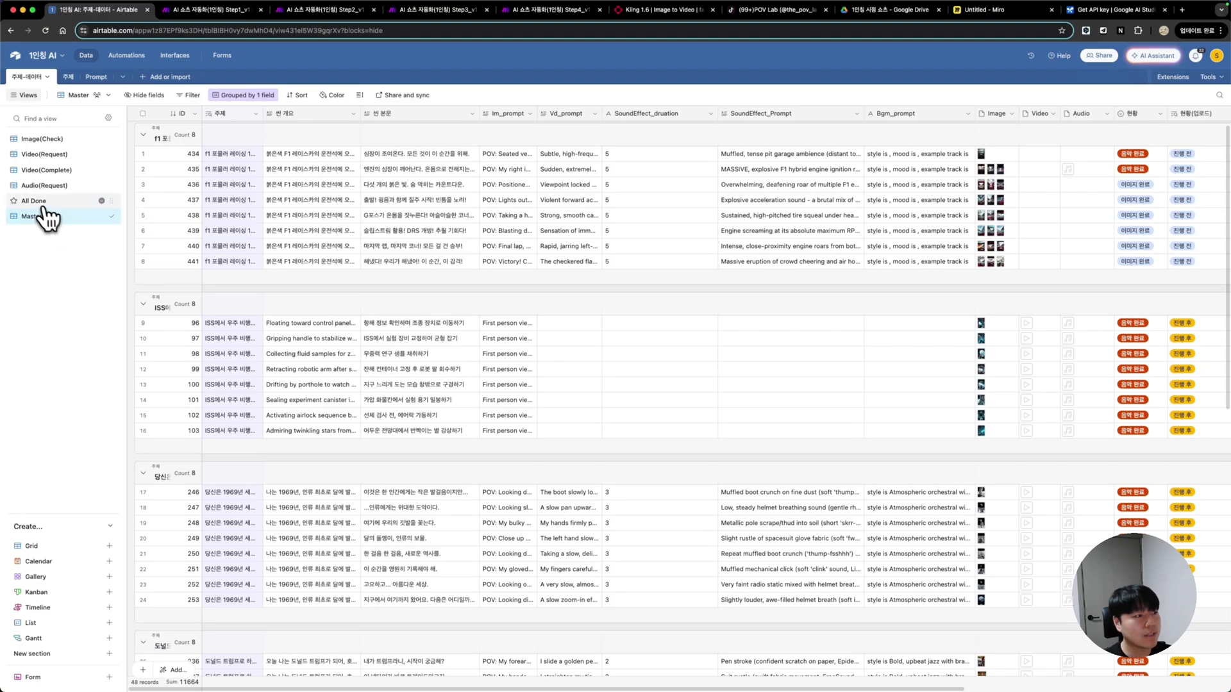
click(36, 202)
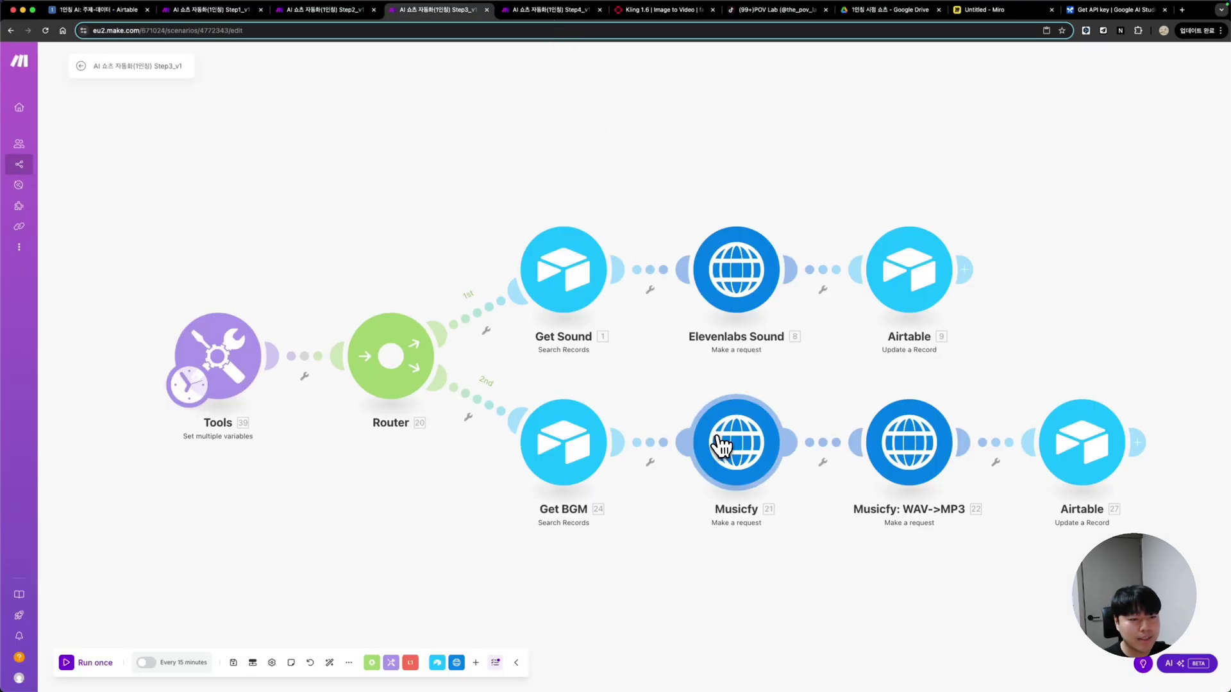
Check the Musicfy module's generate-music URL, the Musicfy api mapping in its Authorization header, and the prompt and duration request content
click(725, 441)
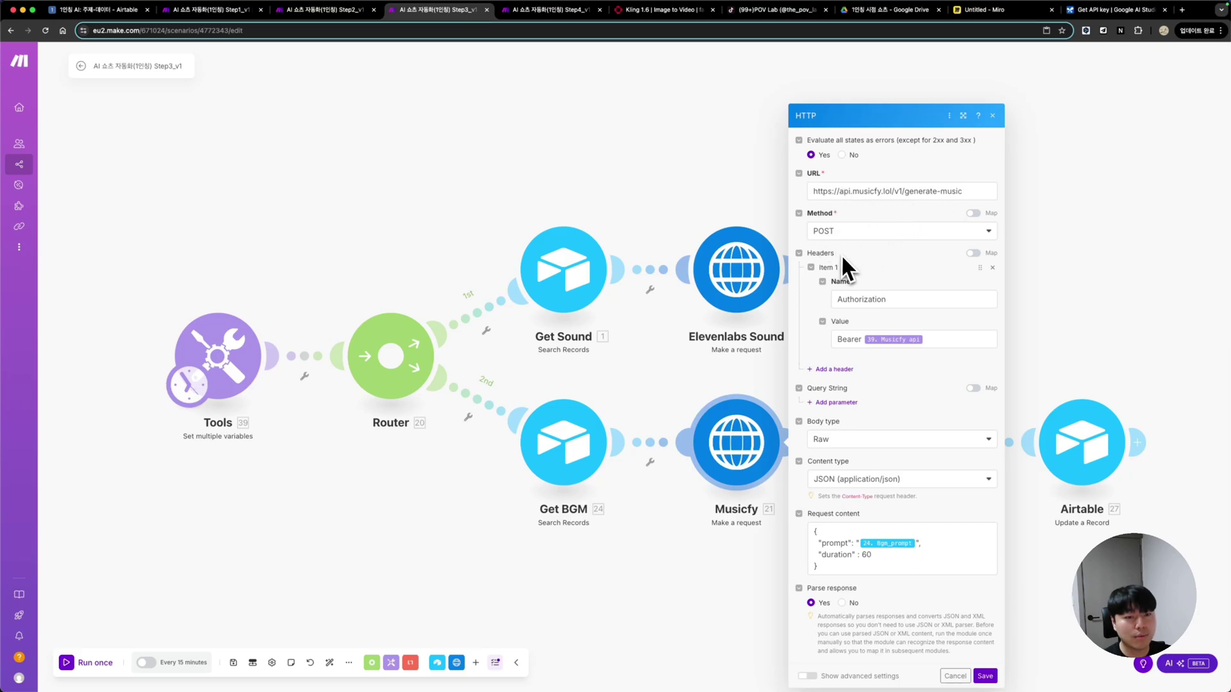
click(860, 343)
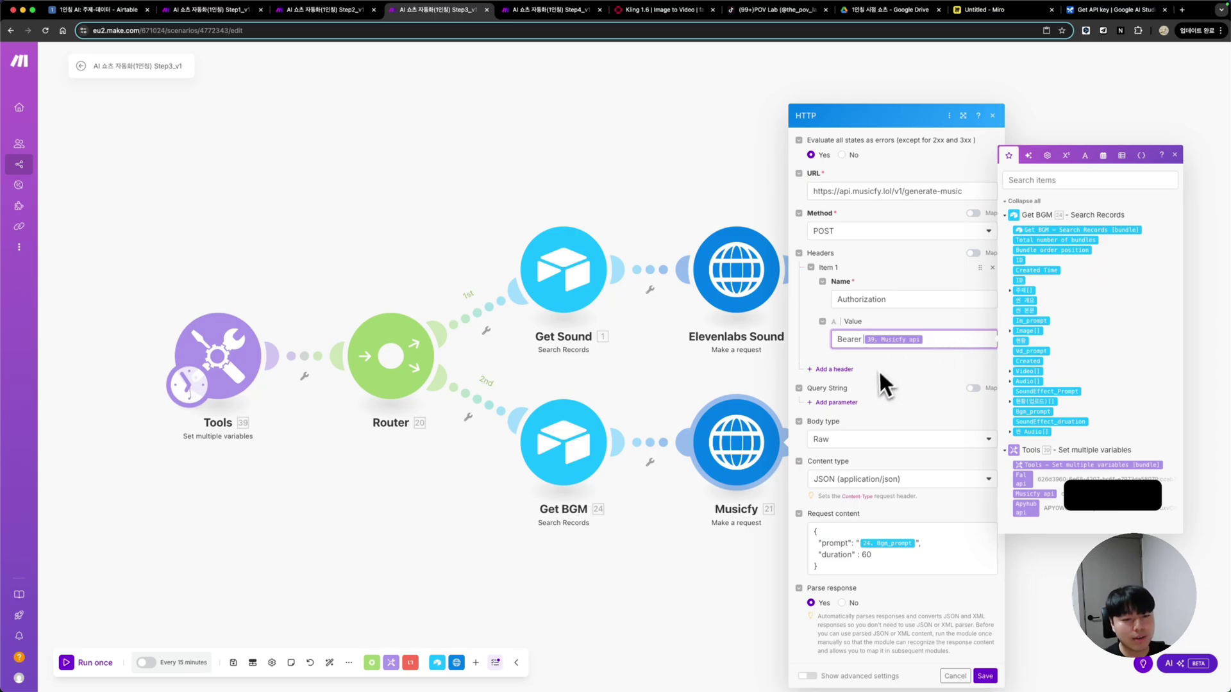
click(877, 419)
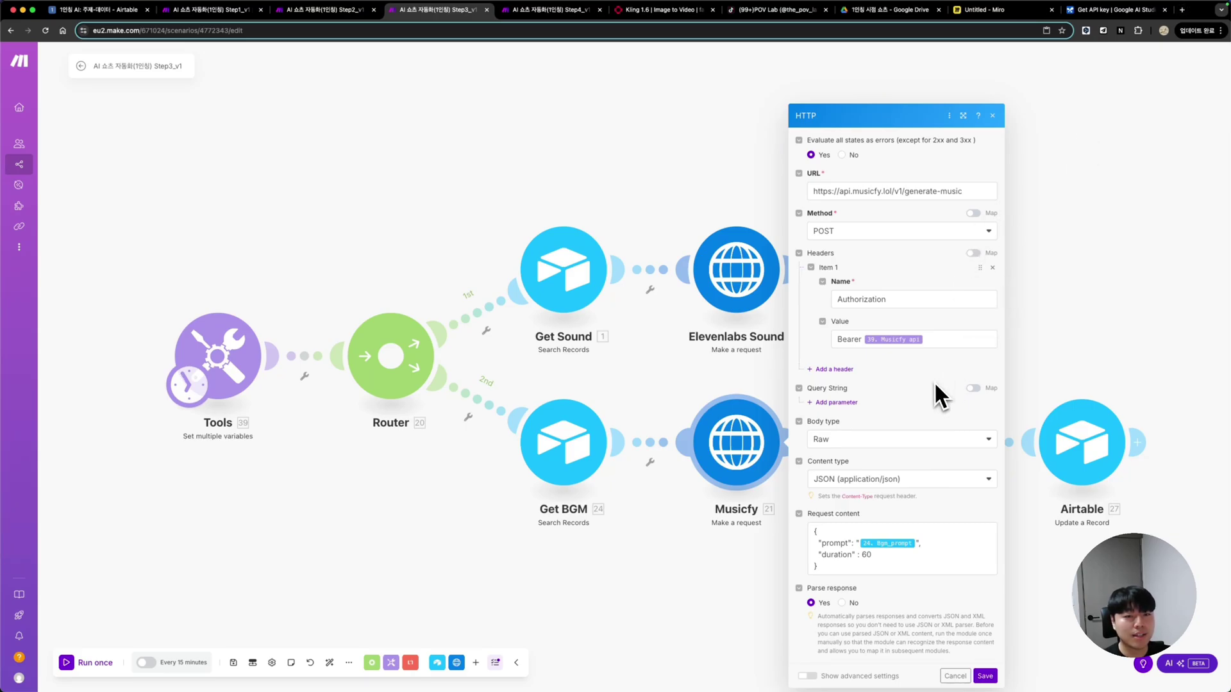
View the API Tokens and Billing pages on the Musicfy site, and close the Musicfy module in Make without saving
click(1181, 10)
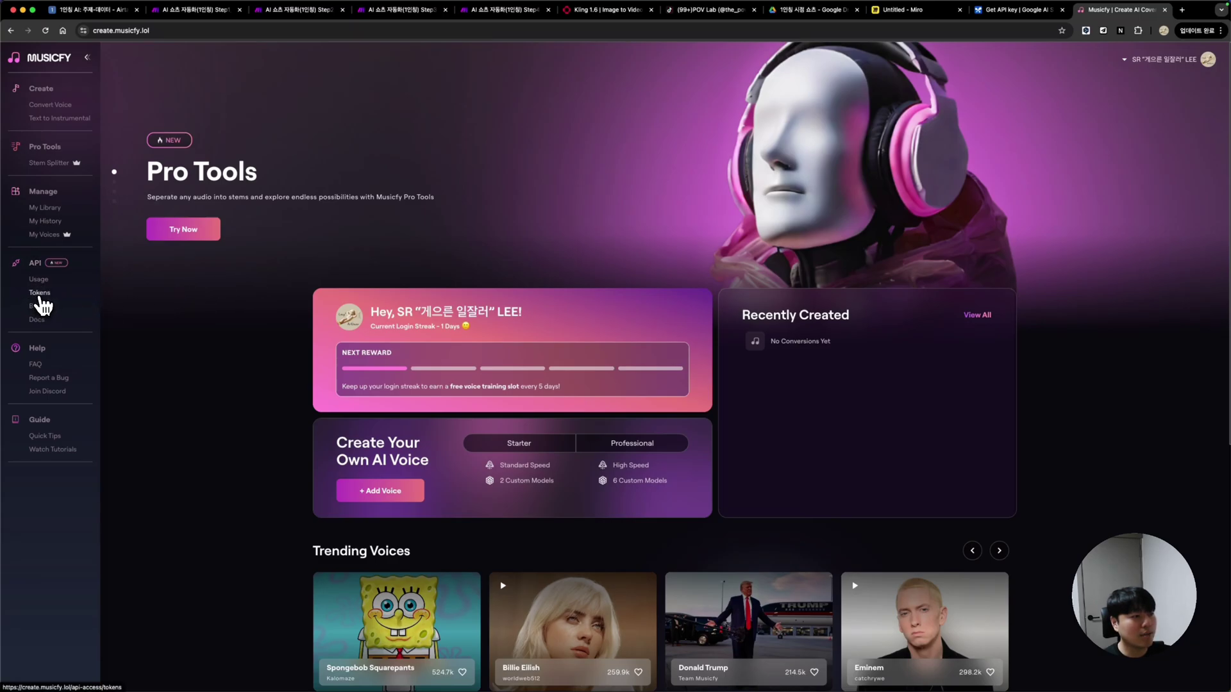
click(41, 297)
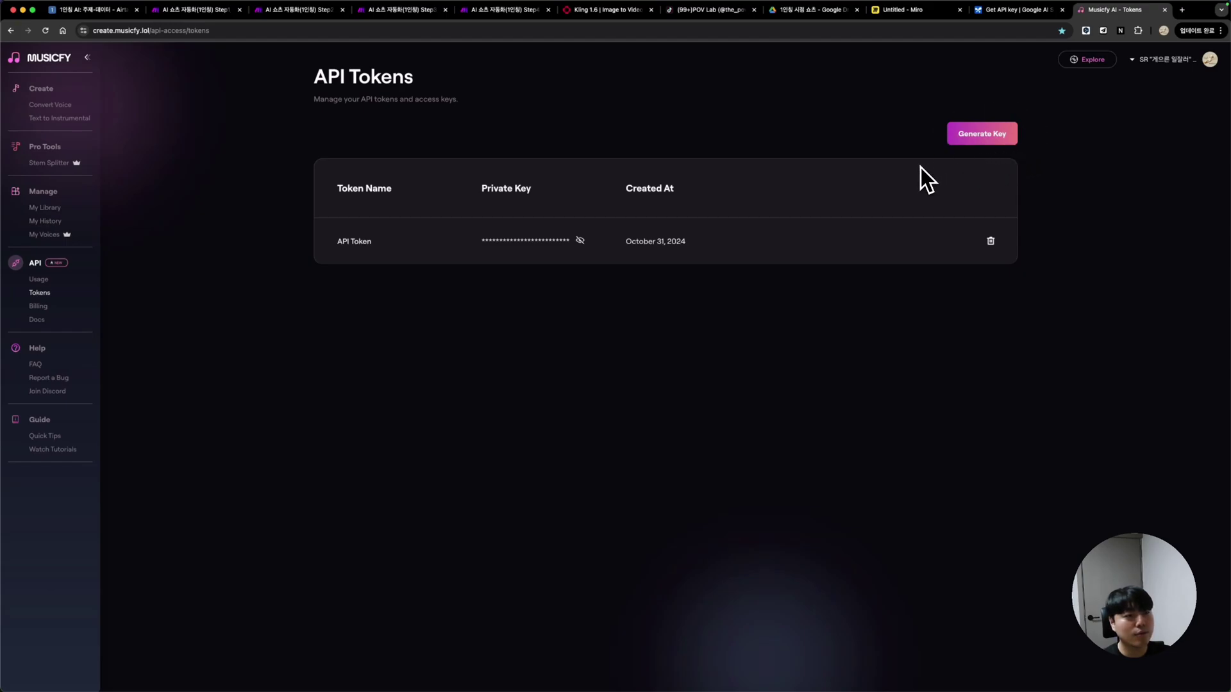
click(38, 306)
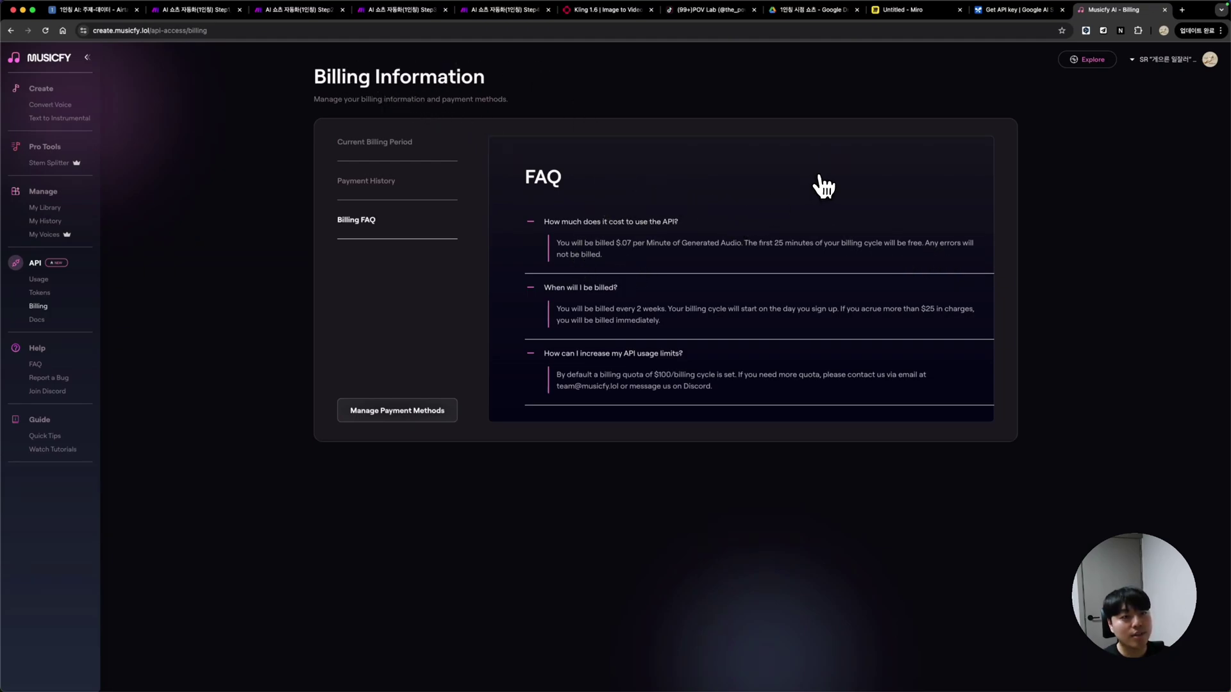
click(403, 9)
click(953, 675)
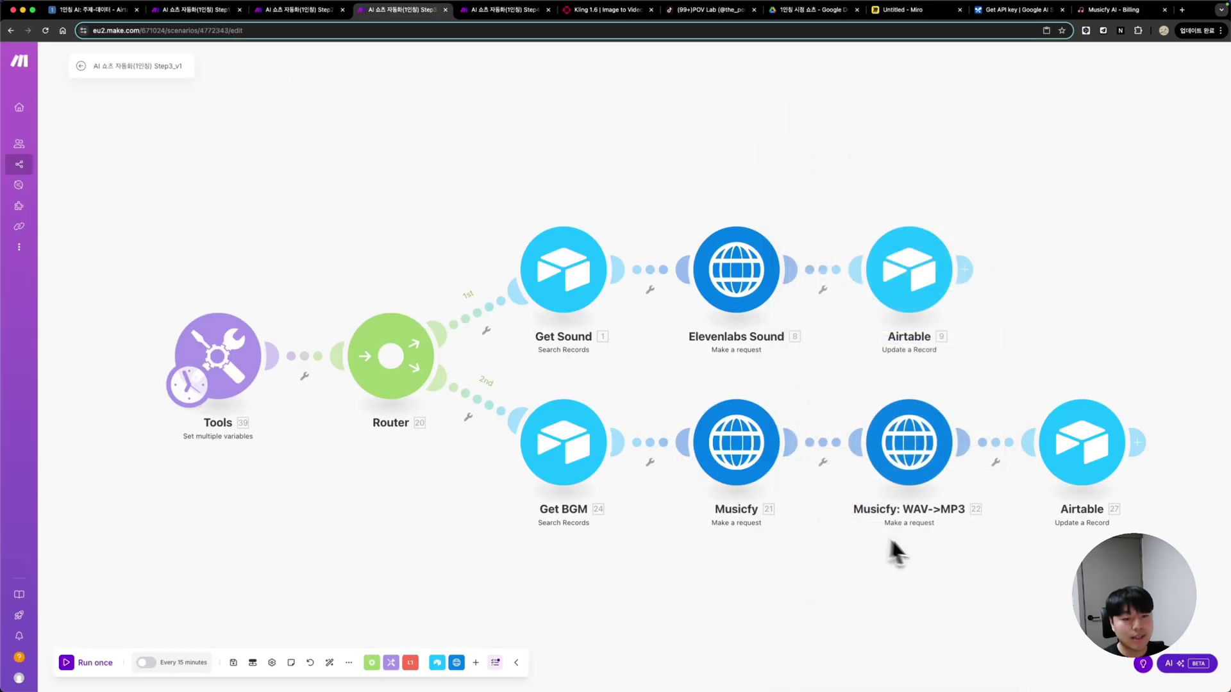
Check the apy-token header and the request content's file_url mapping in the Musicfy: WAV->MP3 module, and expand Musicfy's Data output
scroll(885, 540, right, 5)
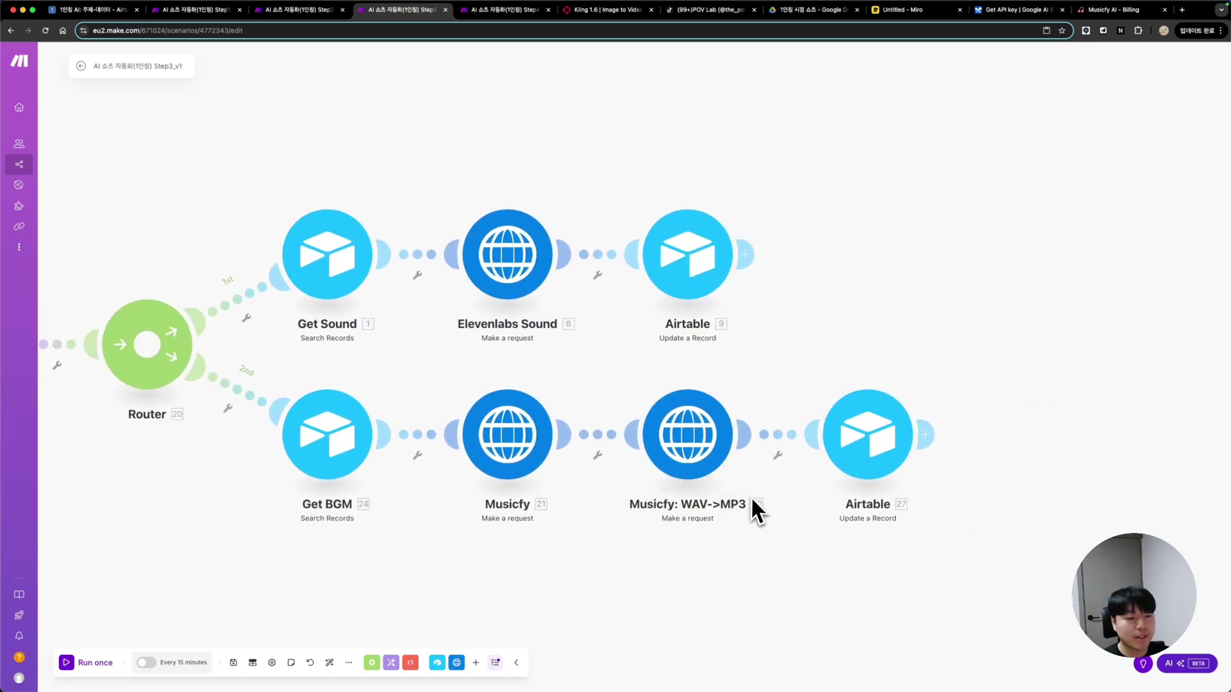
click(691, 445)
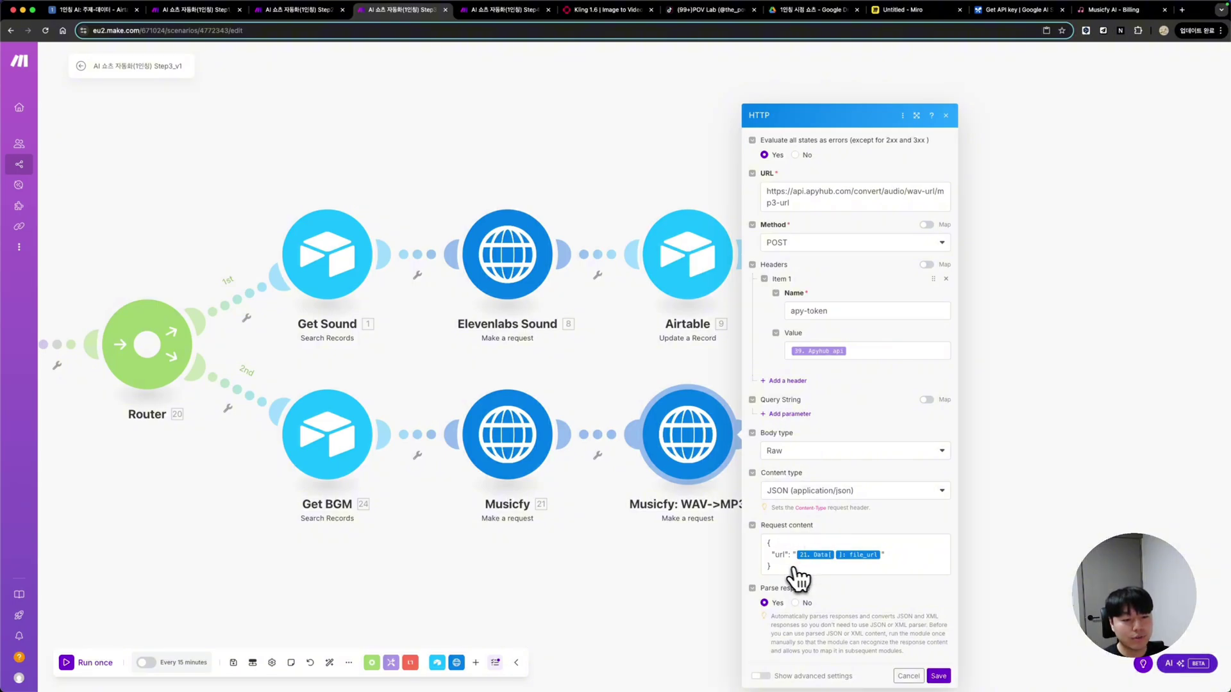
click(880, 557)
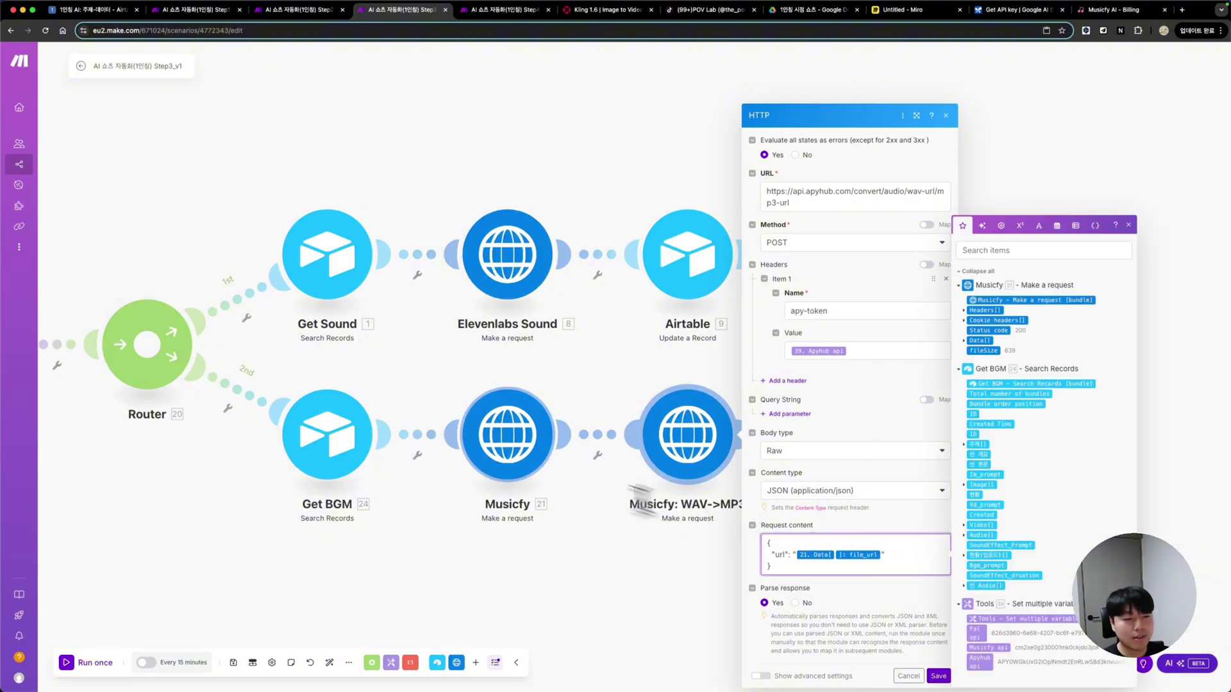
click(967, 342)
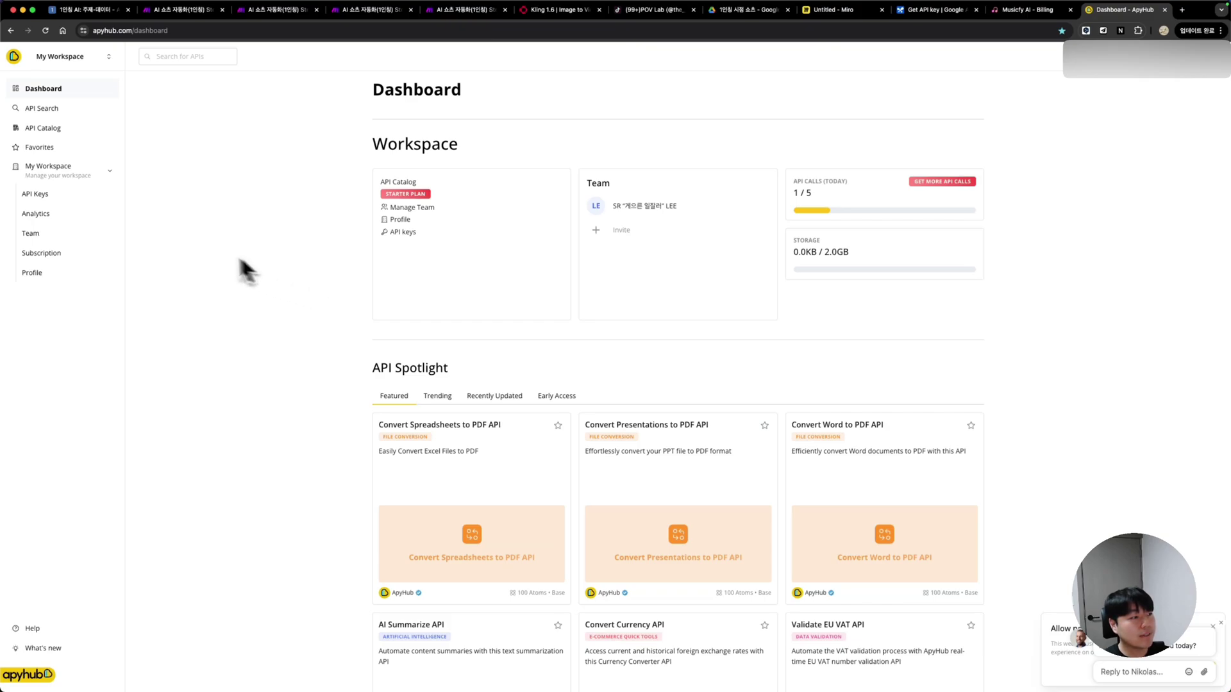
View the workspace's API Keys page on ApyHub and return to its dashboard
click(35, 199)
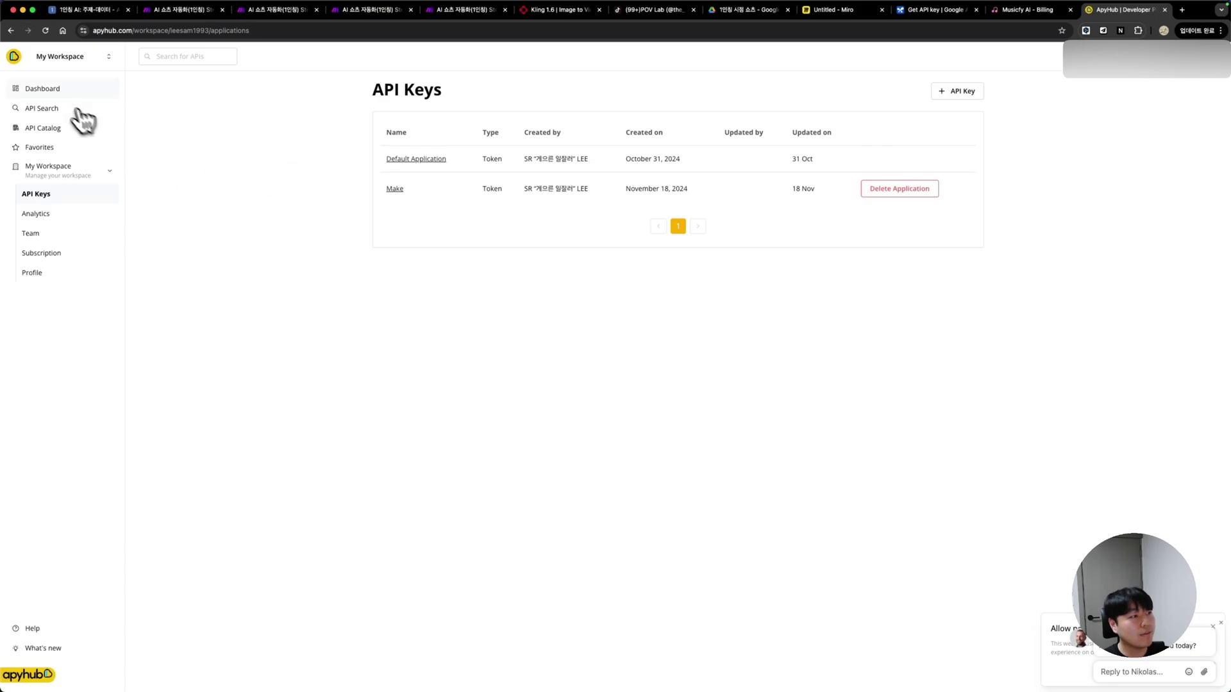
click(43, 91)
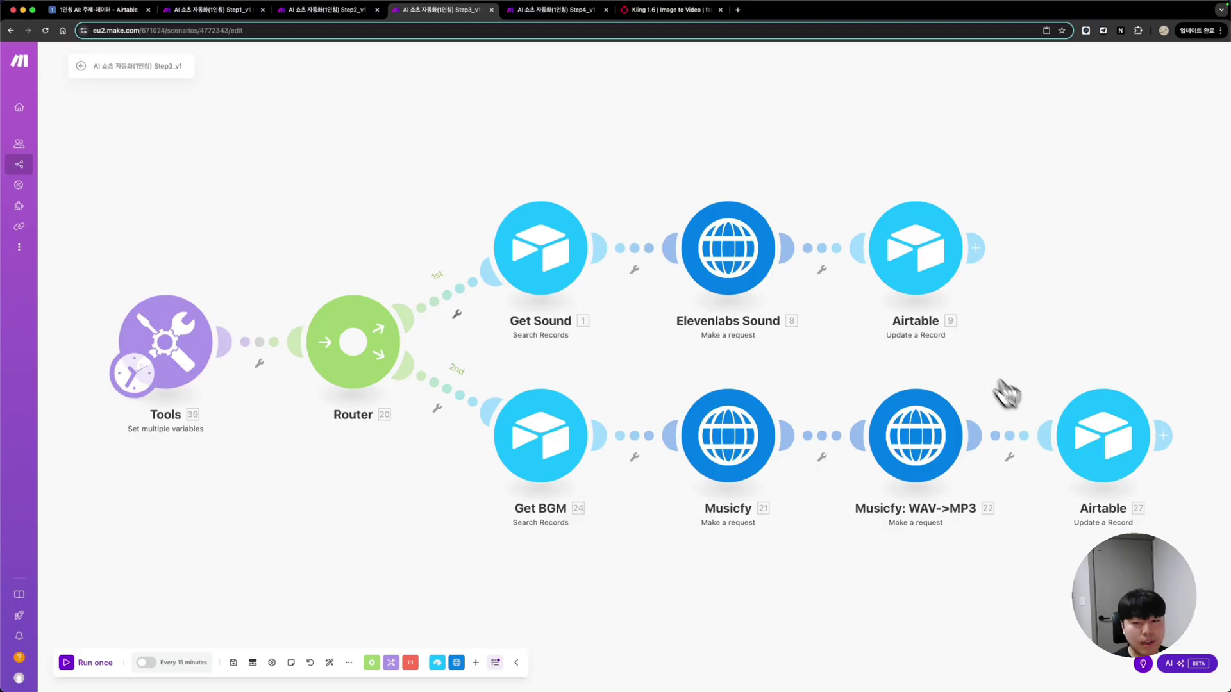
Check the Record ID mapping and the BGM item's File URL and File name in the final Airtable module, and save it
click(1101, 463)
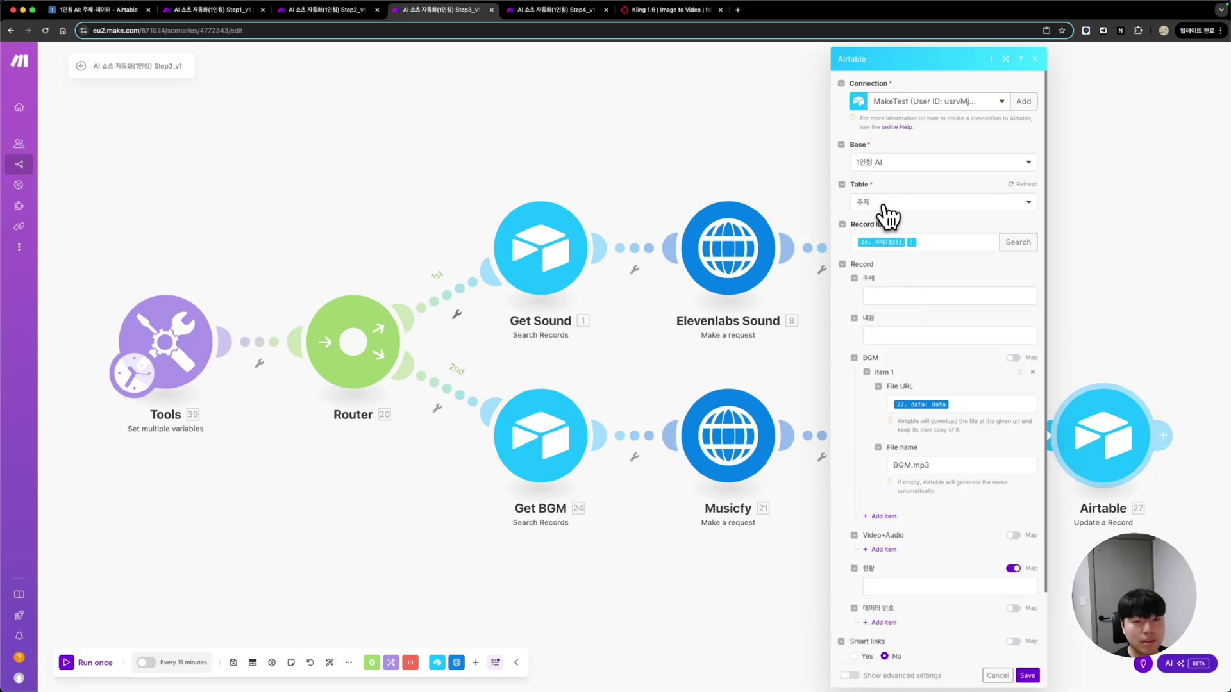
click(907, 241)
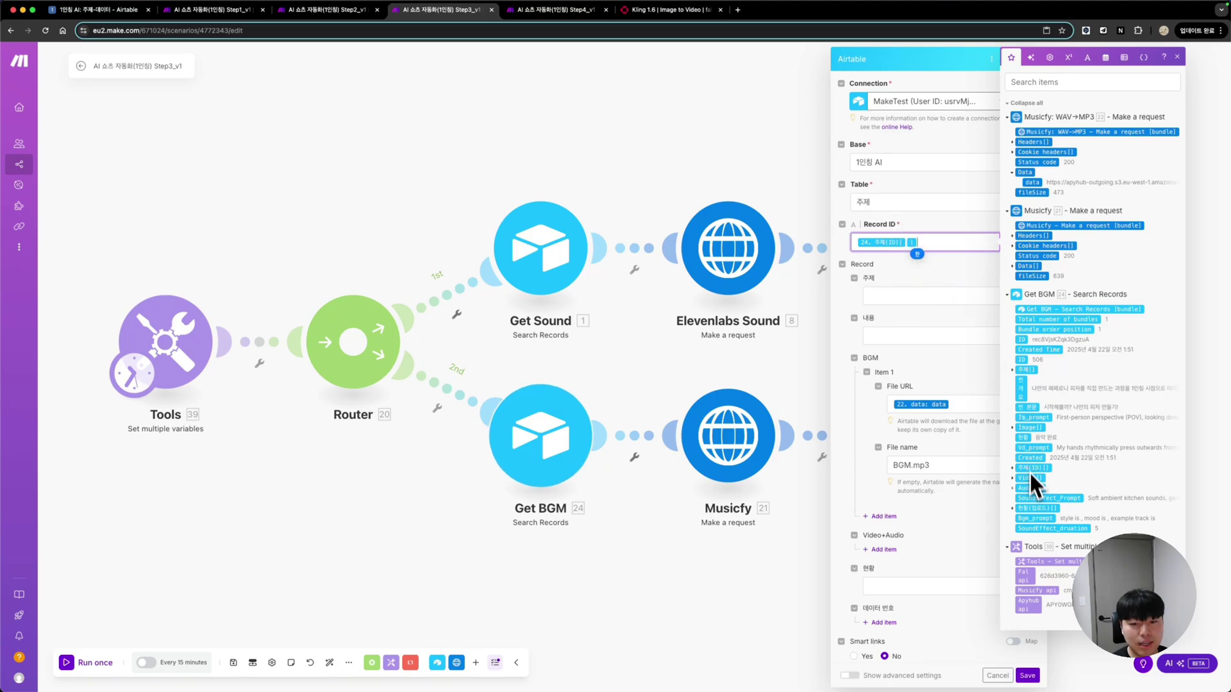
click(1013, 468)
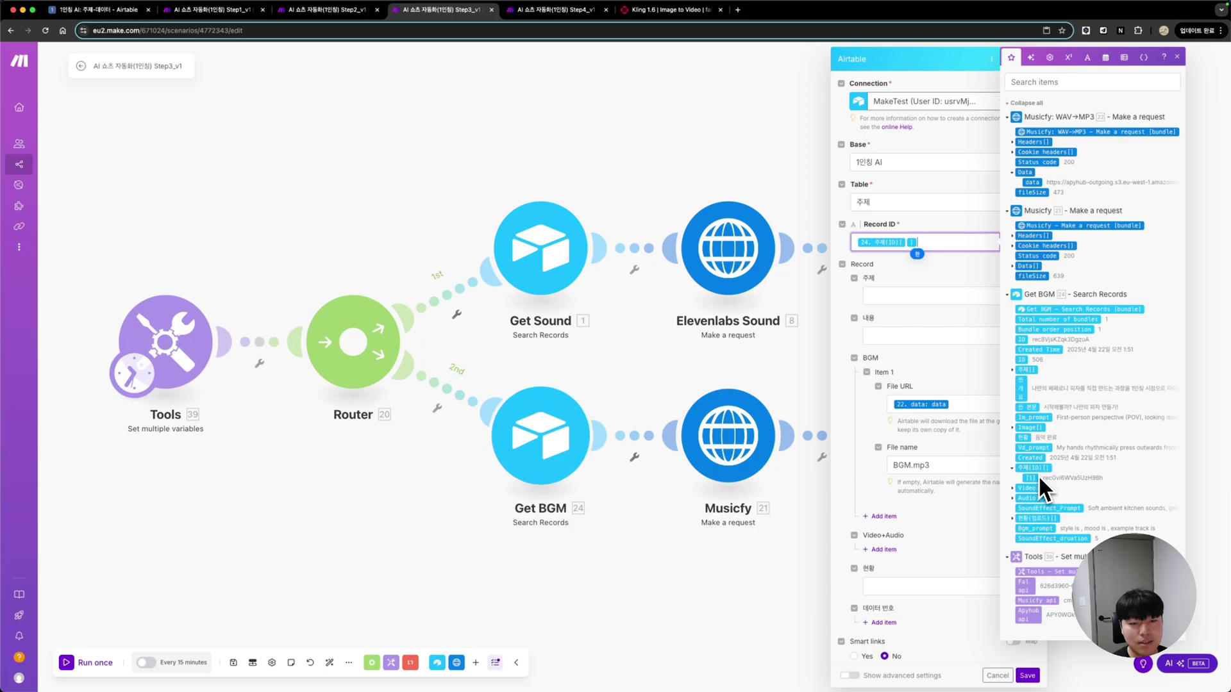
click(956, 404)
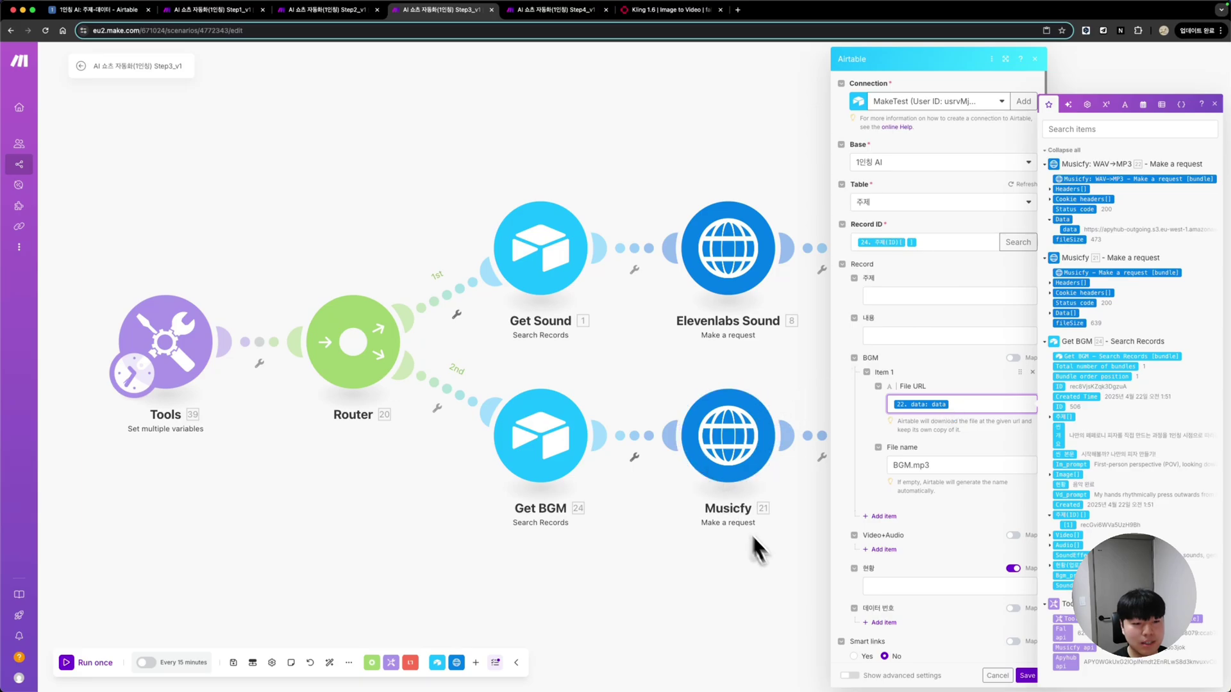
drag(756, 544, 519, 557)
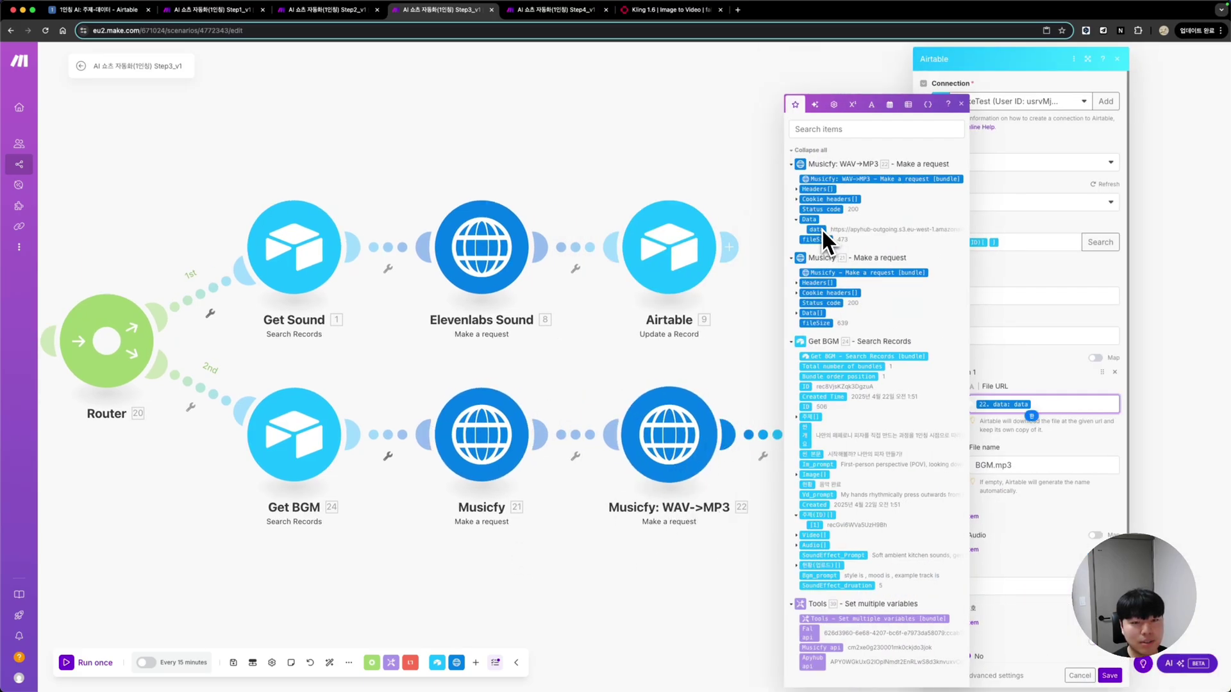
click(1010, 436)
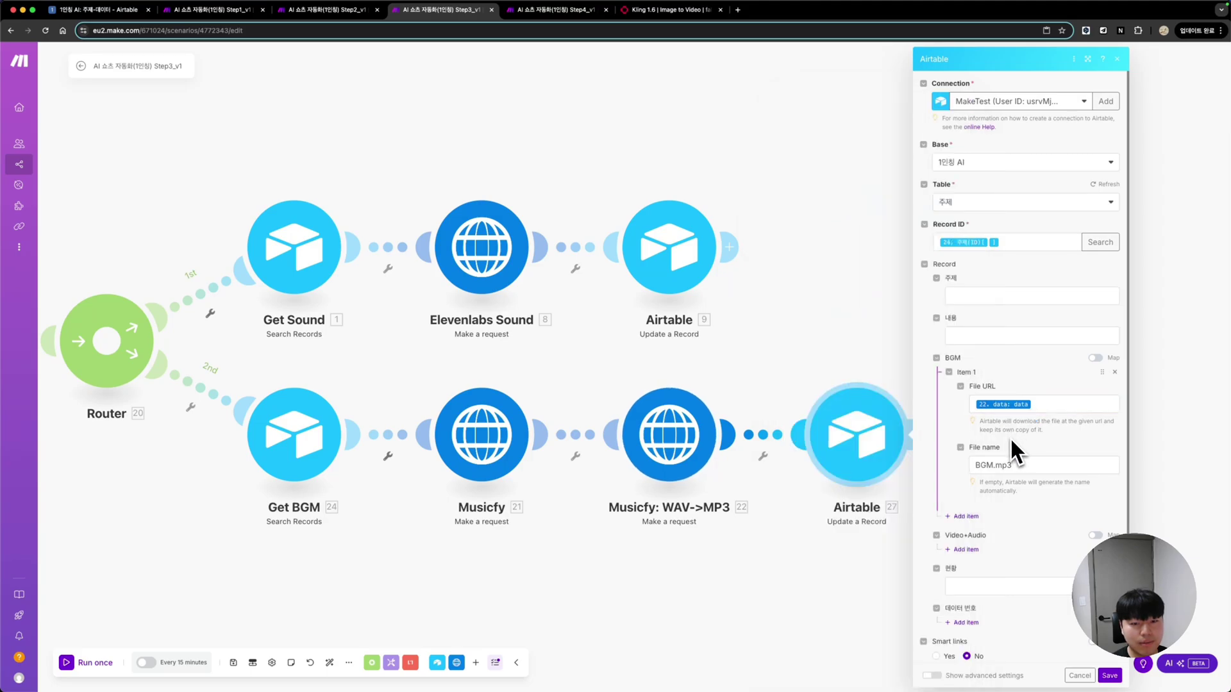
scroll(1018, 471, down, 3)
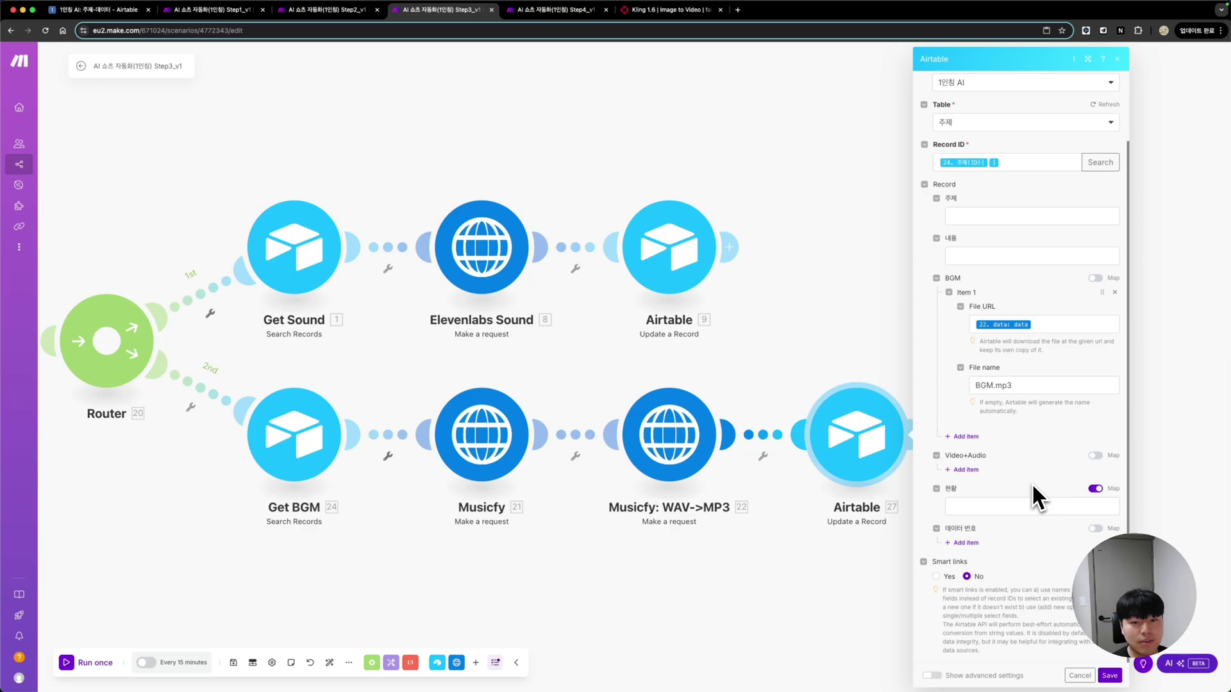
click(1109, 676)
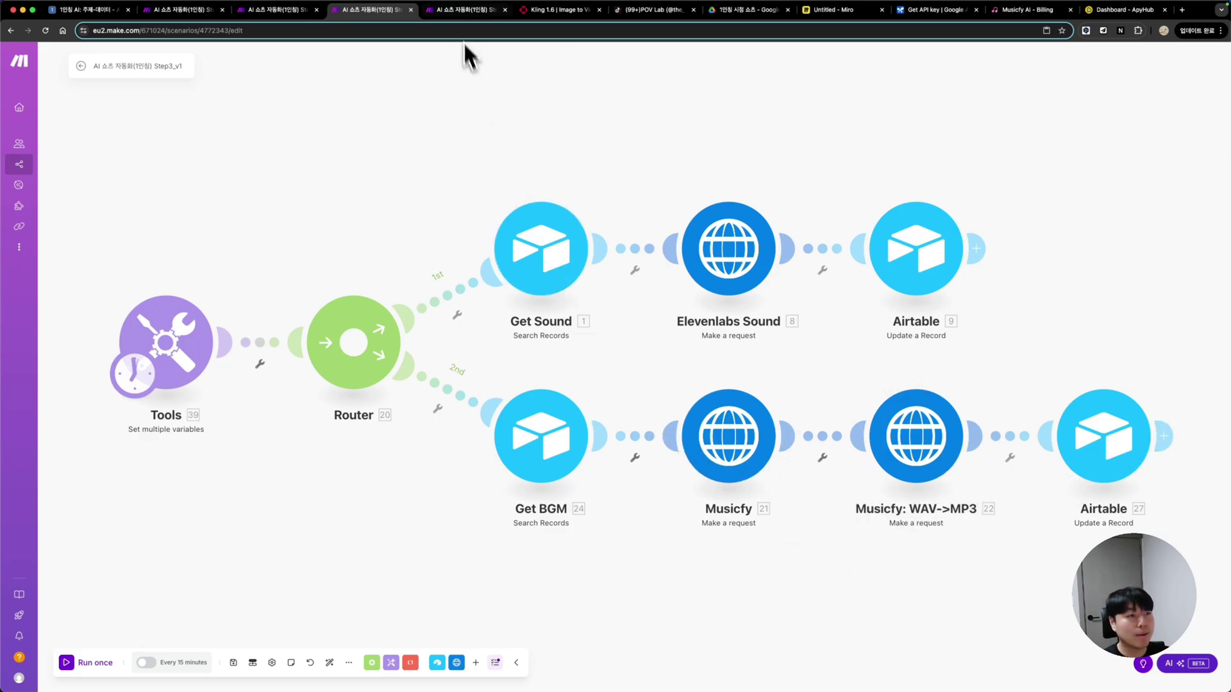
View the Step4_v1 scenario in Make, and switch to the 주제 table in Airtable
click(463, 18)
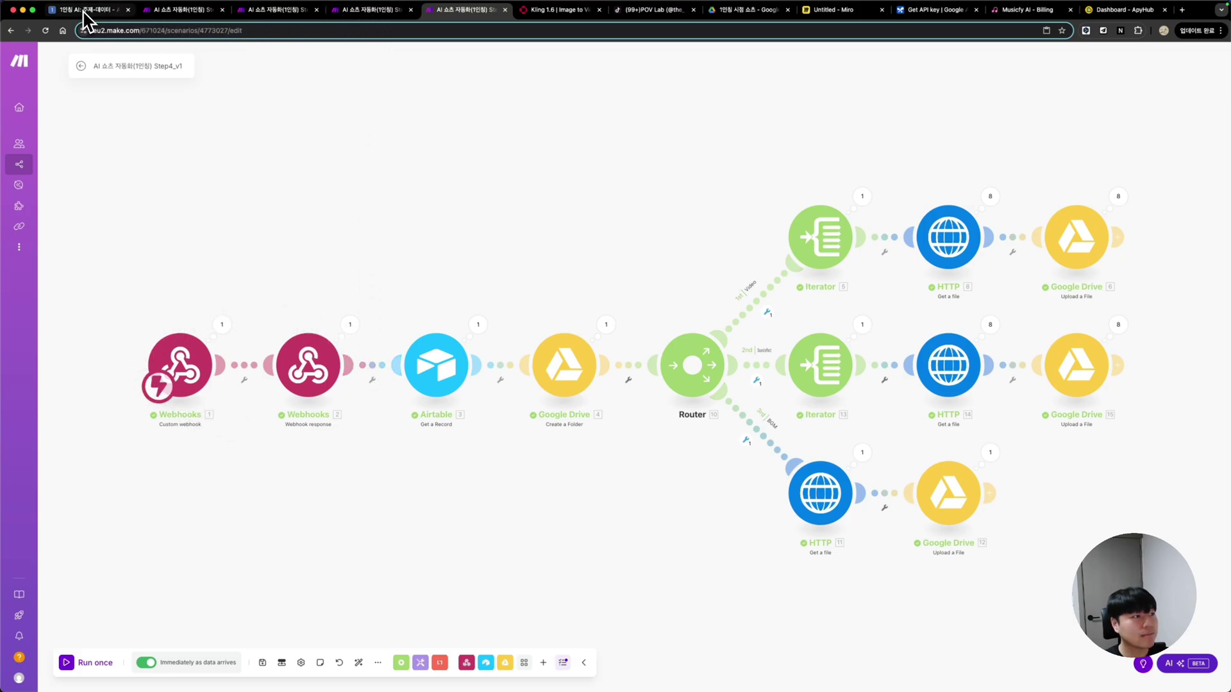
click(84, 12)
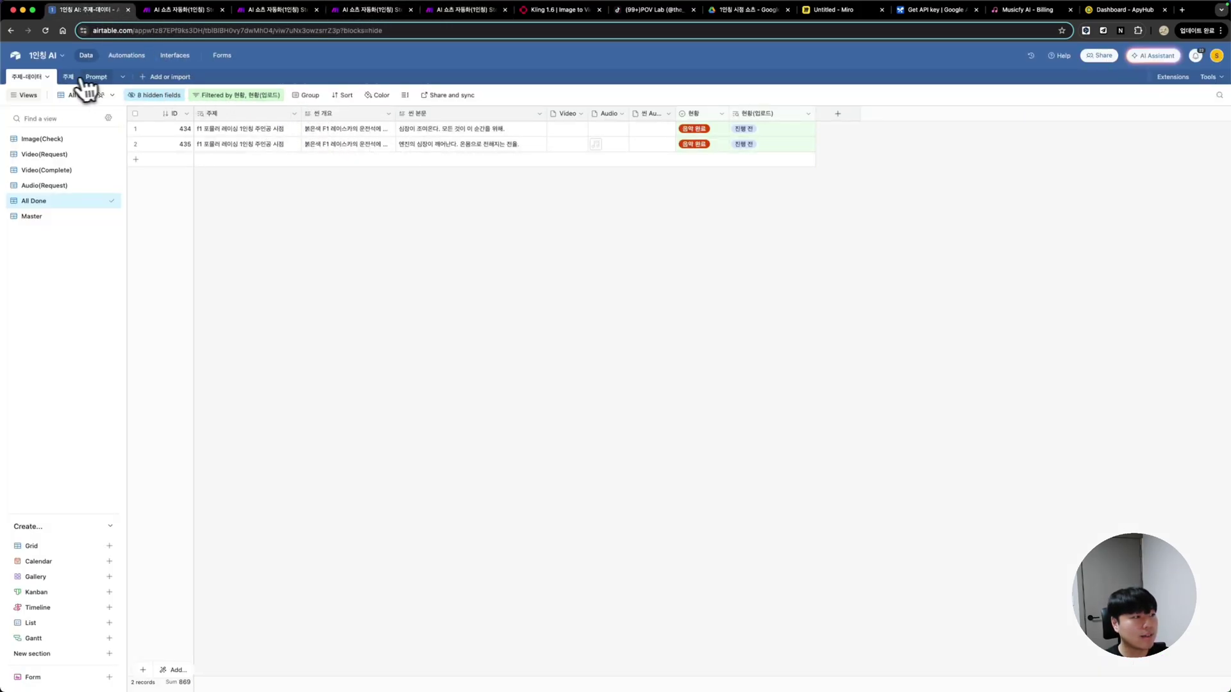
click(68, 77)
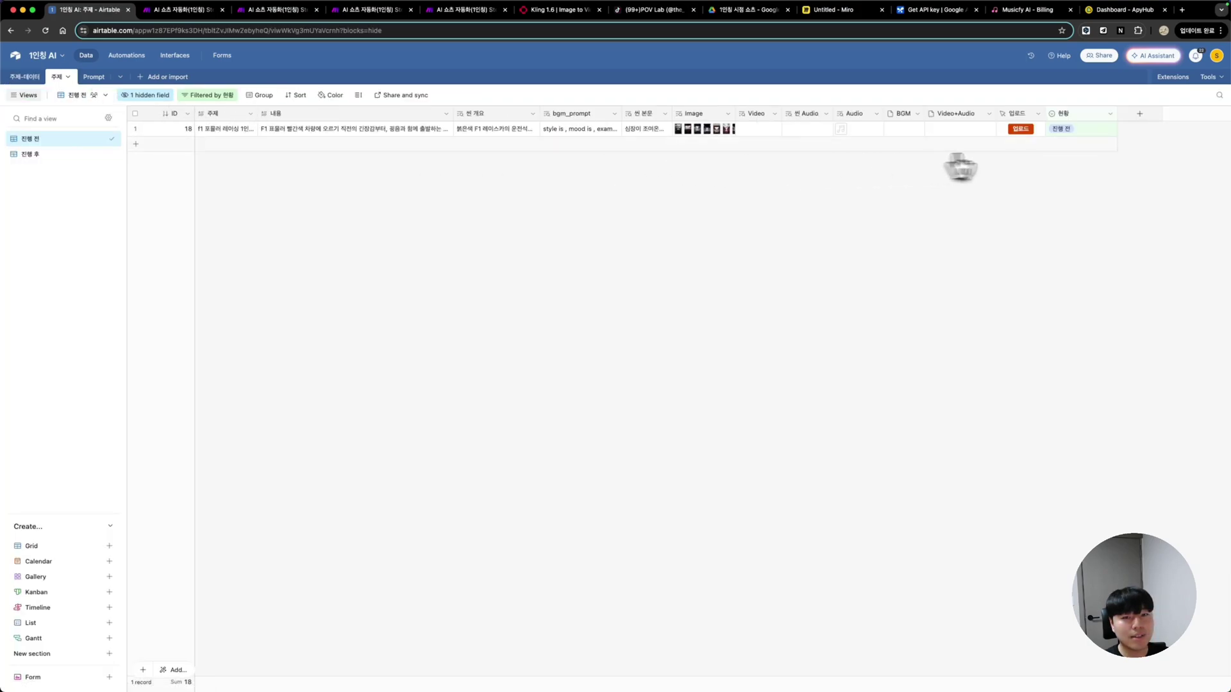
Open the 업로드 button field's settings and examine the webhook address, recordid parameter and RECORD_ID() in its URL formula
double_click(1013, 114)
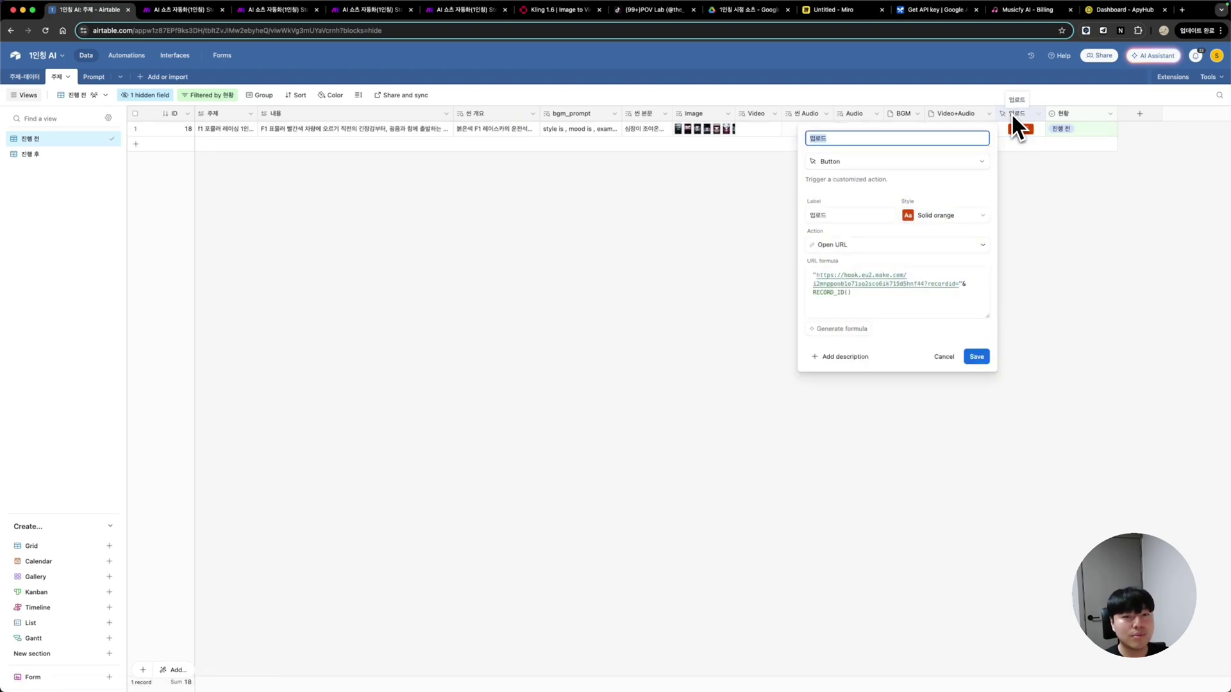
click(858, 297)
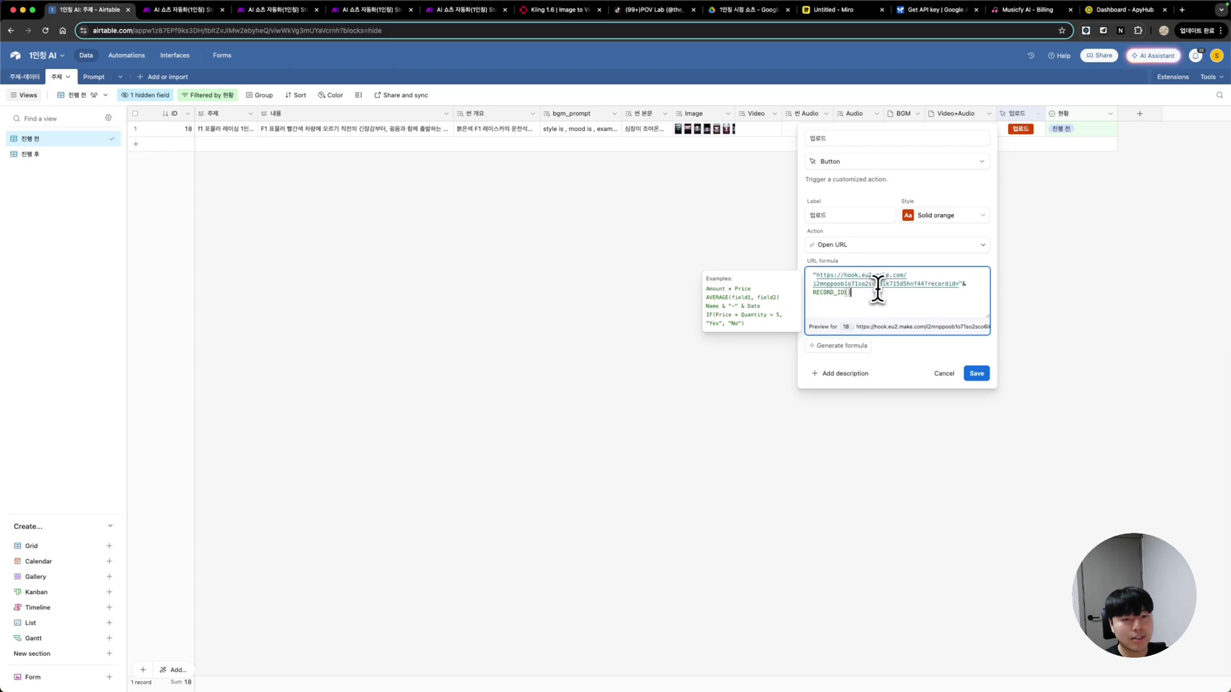
shift+click(816, 276)
drag(936, 292, 928, 288)
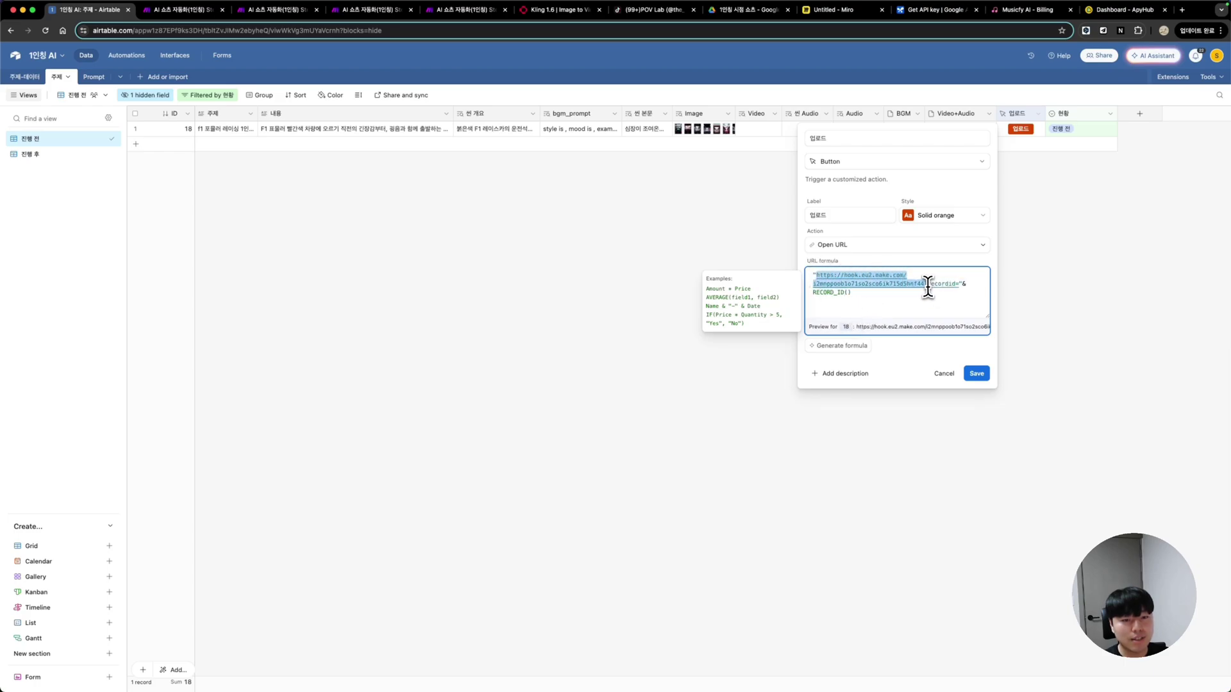
click(926, 293)
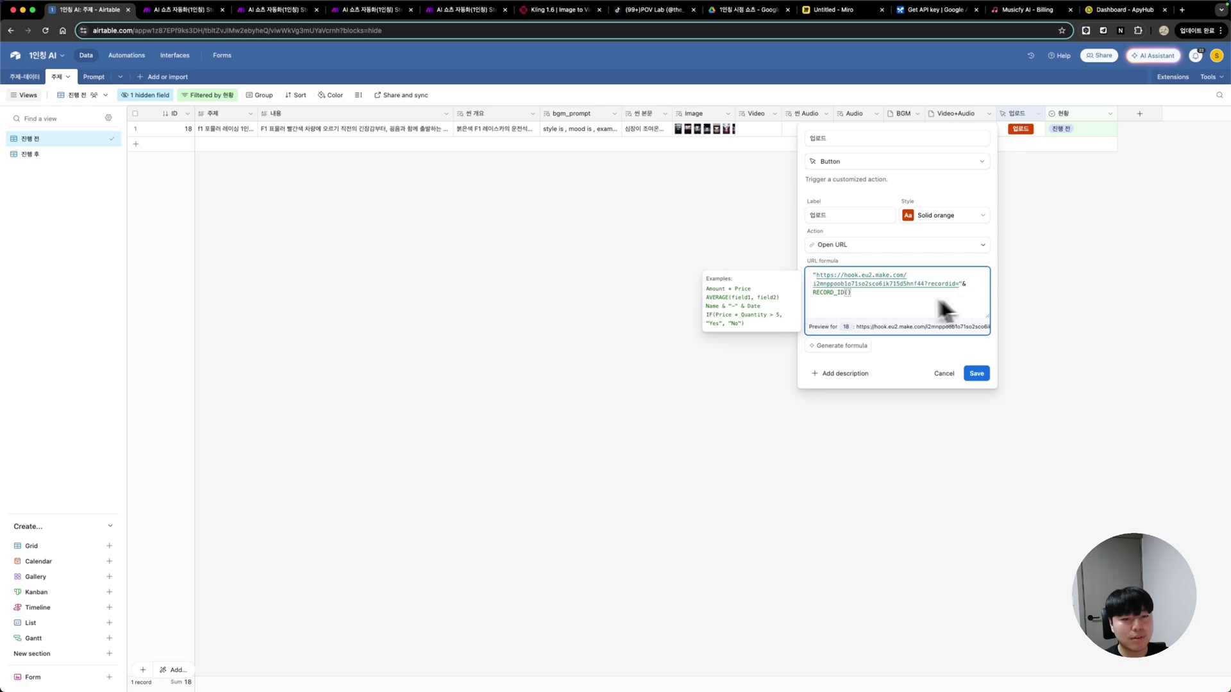
Save the 업로드 button field with its webhook URL formula
drag(817, 297, 861, 297)
click(976, 374)
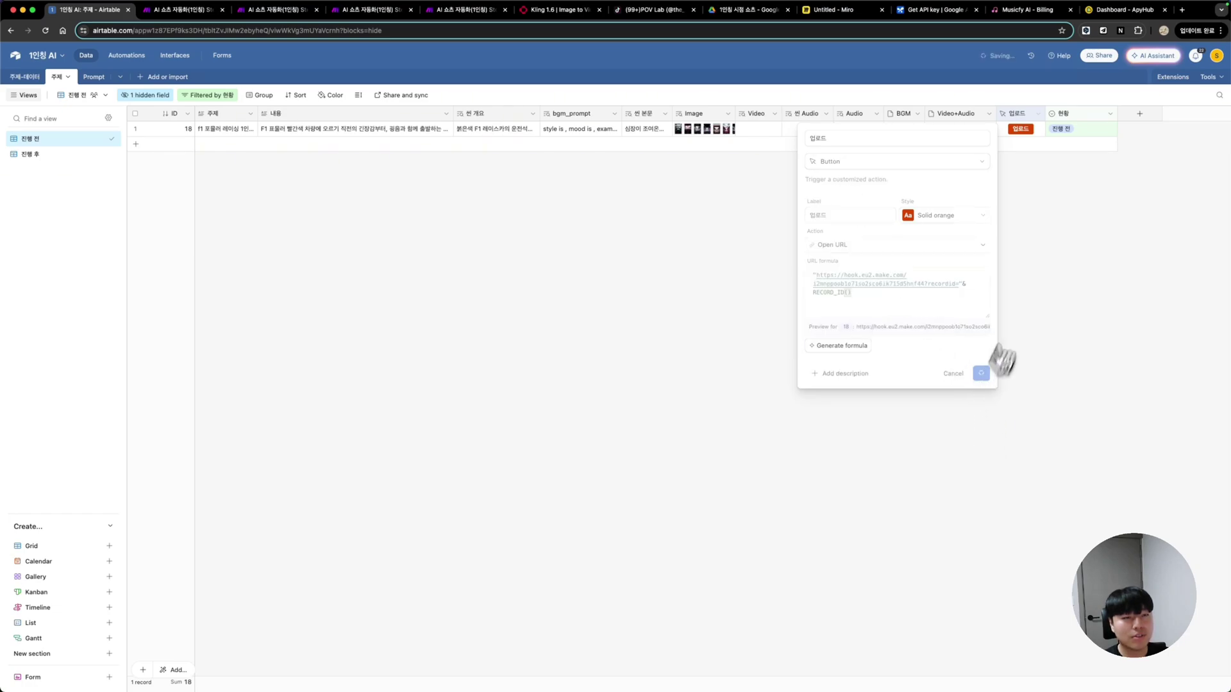
Switch to the Step4_v1 scenario in Make and review the Webhook response module's status and HTML body without changing them
click(481, 15)
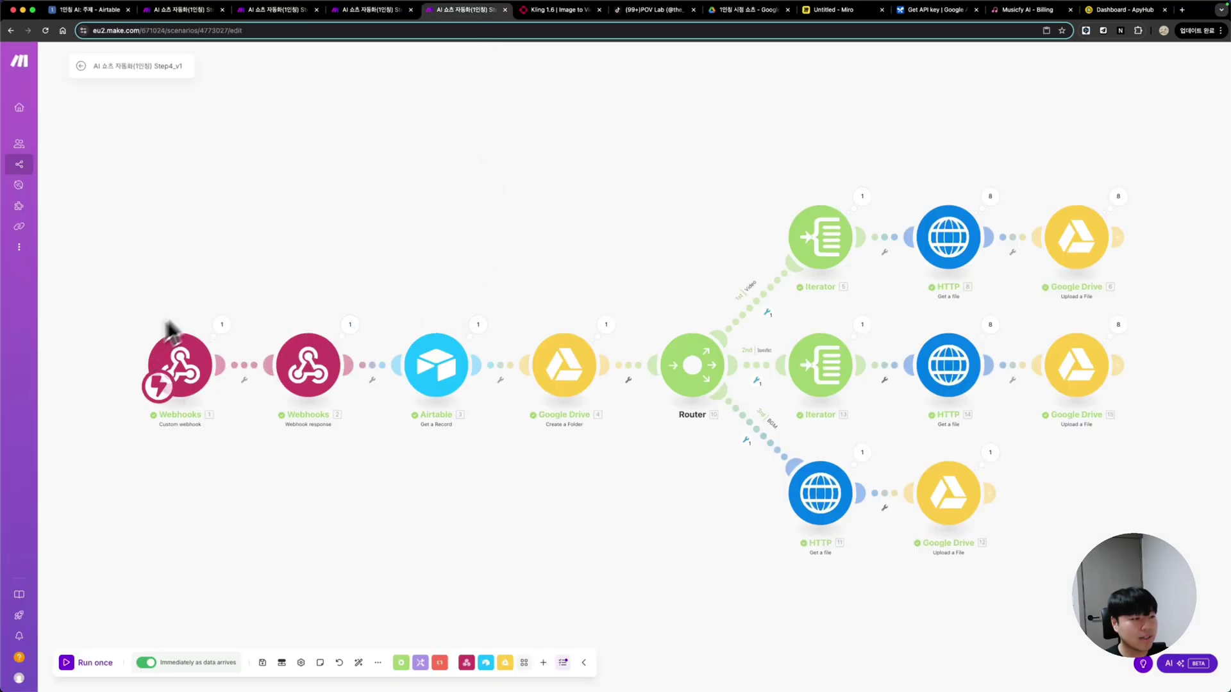
click(320, 378)
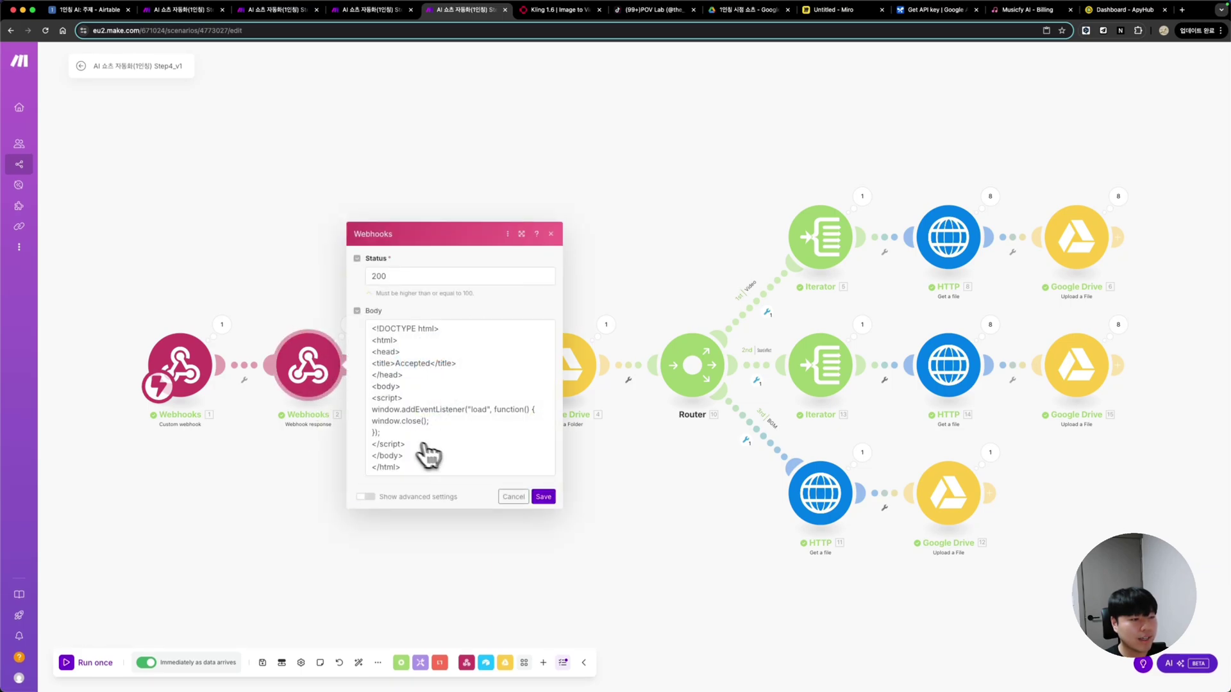
click(514, 498)
Check the Record ID mapping in Airtable's Get a Record module, then inspect the run outputs of the custom webhook and Airtable modules
click(437, 385)
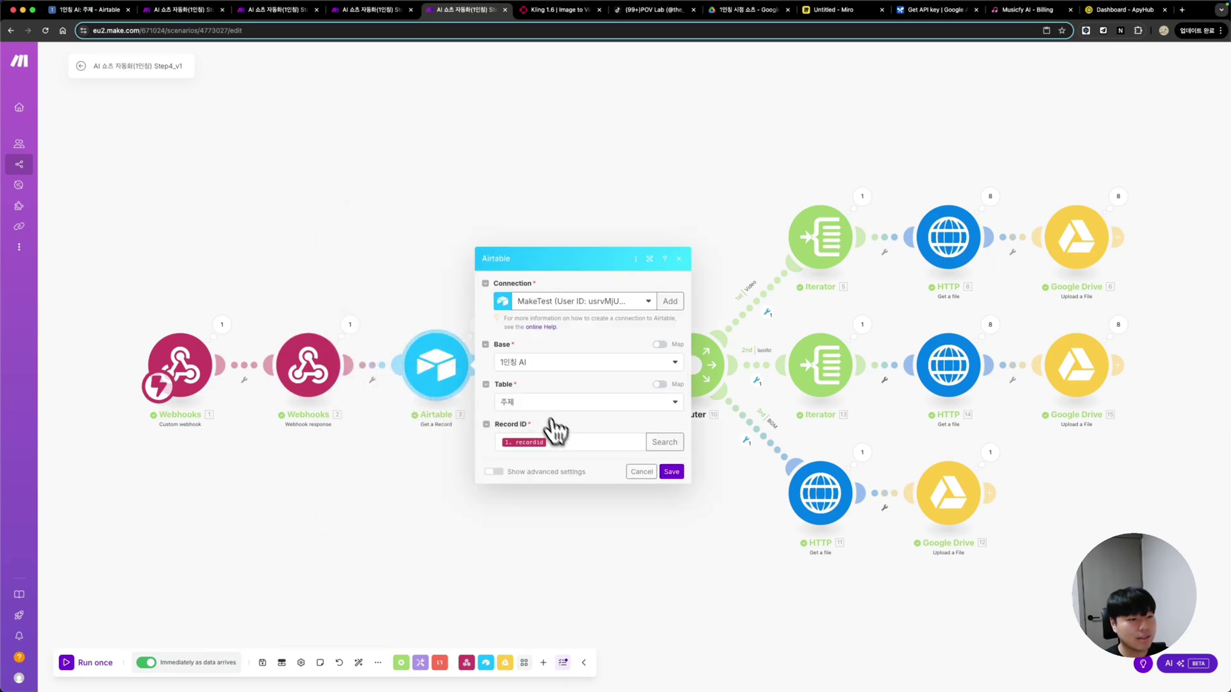
click(221, 325)
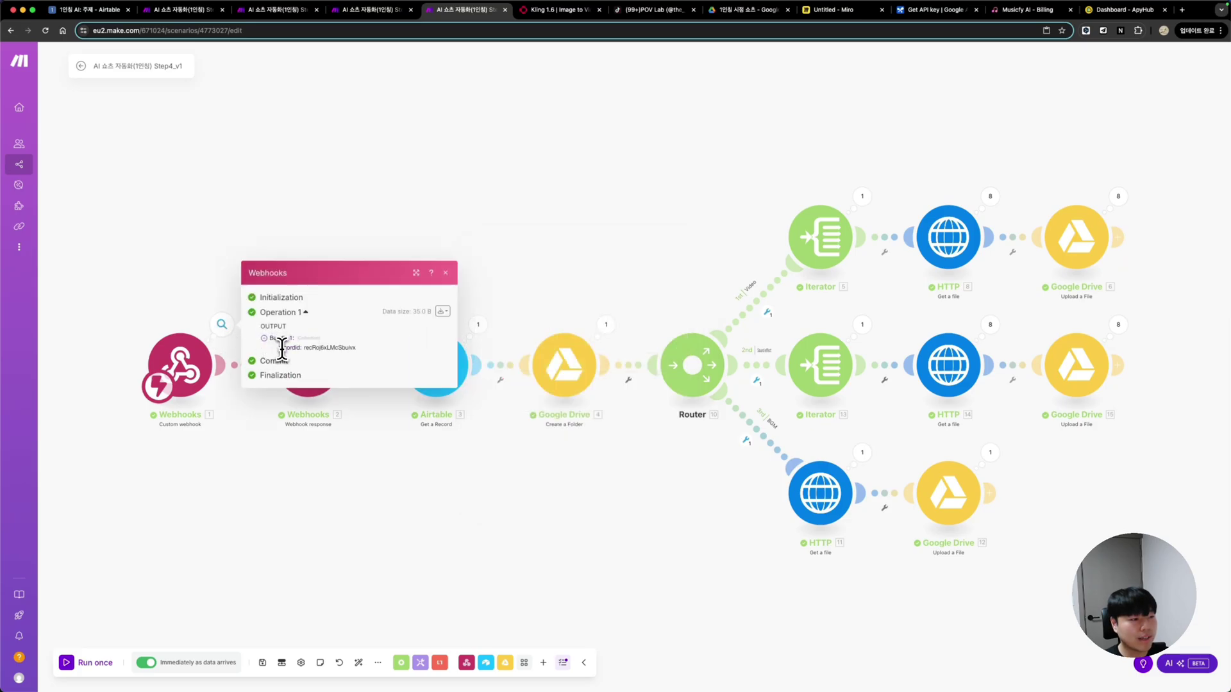
click(347, 350)
click(445, 274)
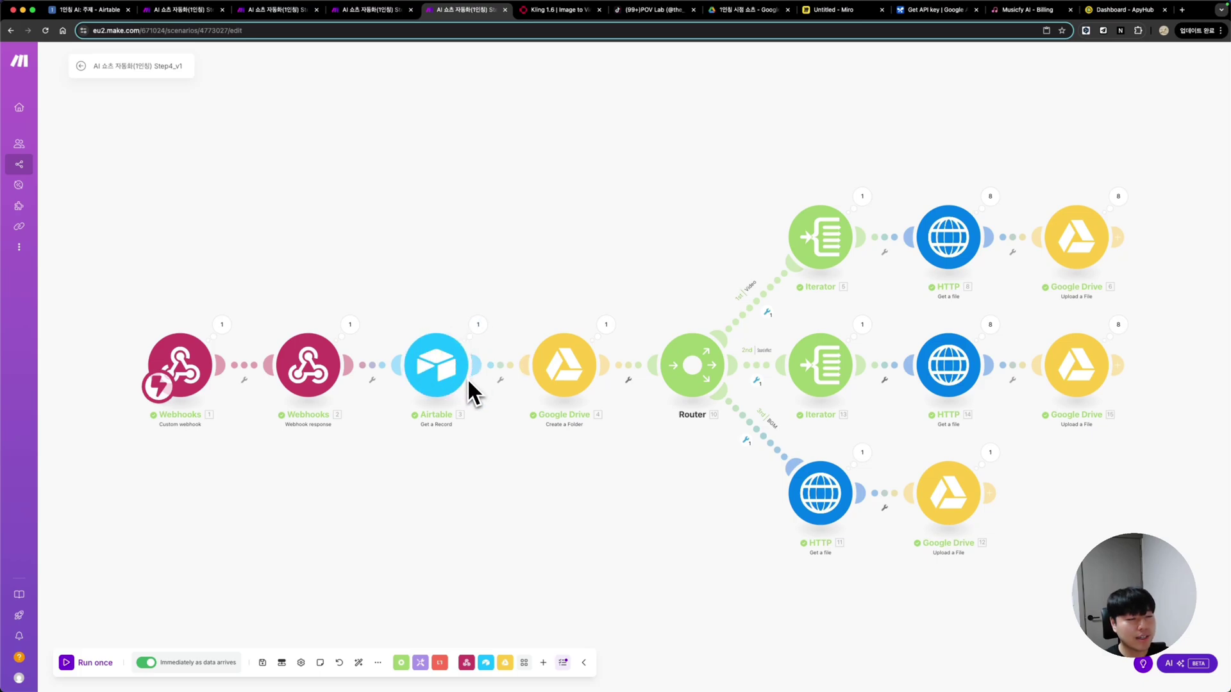
click(479, 325)
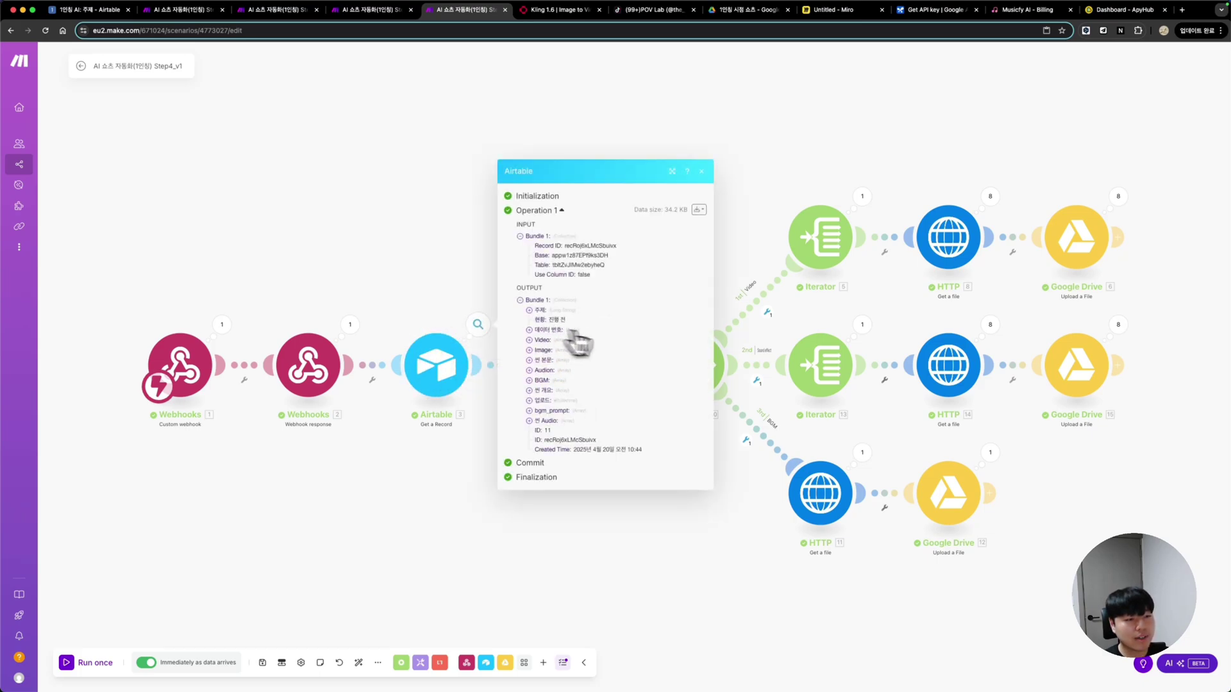
click(721, 464)
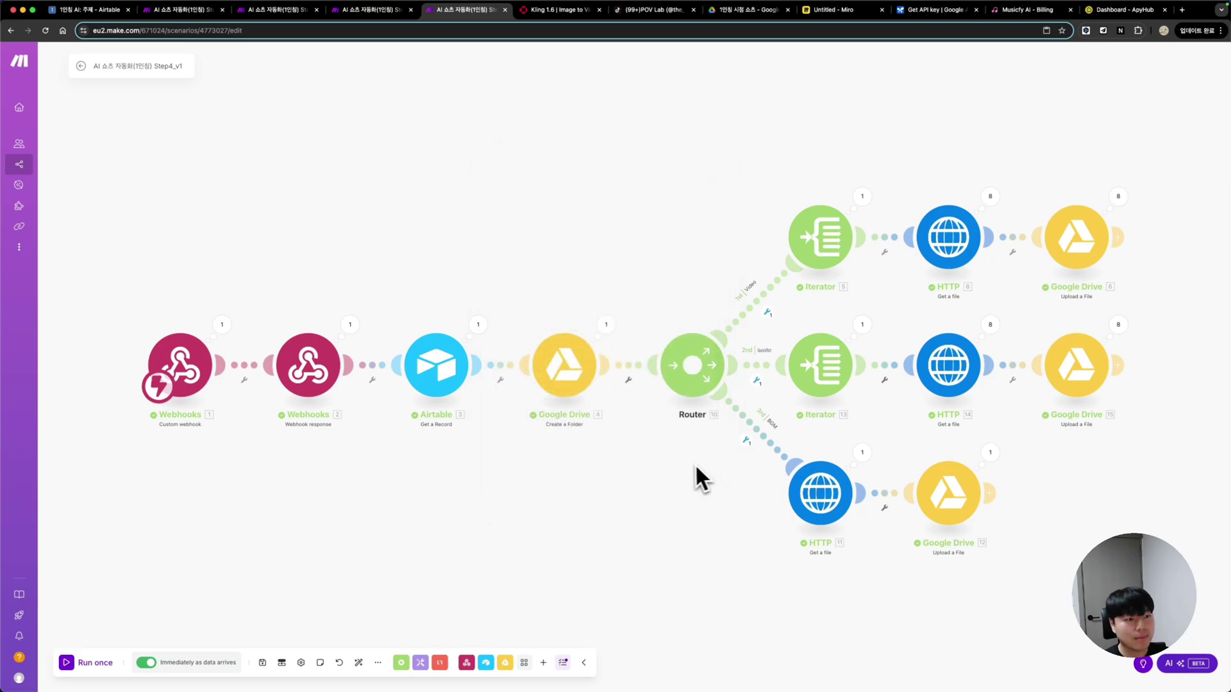
Check the folder location 1인칭 시점 쇼츠 and the 주제 mapping for the new folder's name in the Create a Folder module, and save it
click(562, 384)
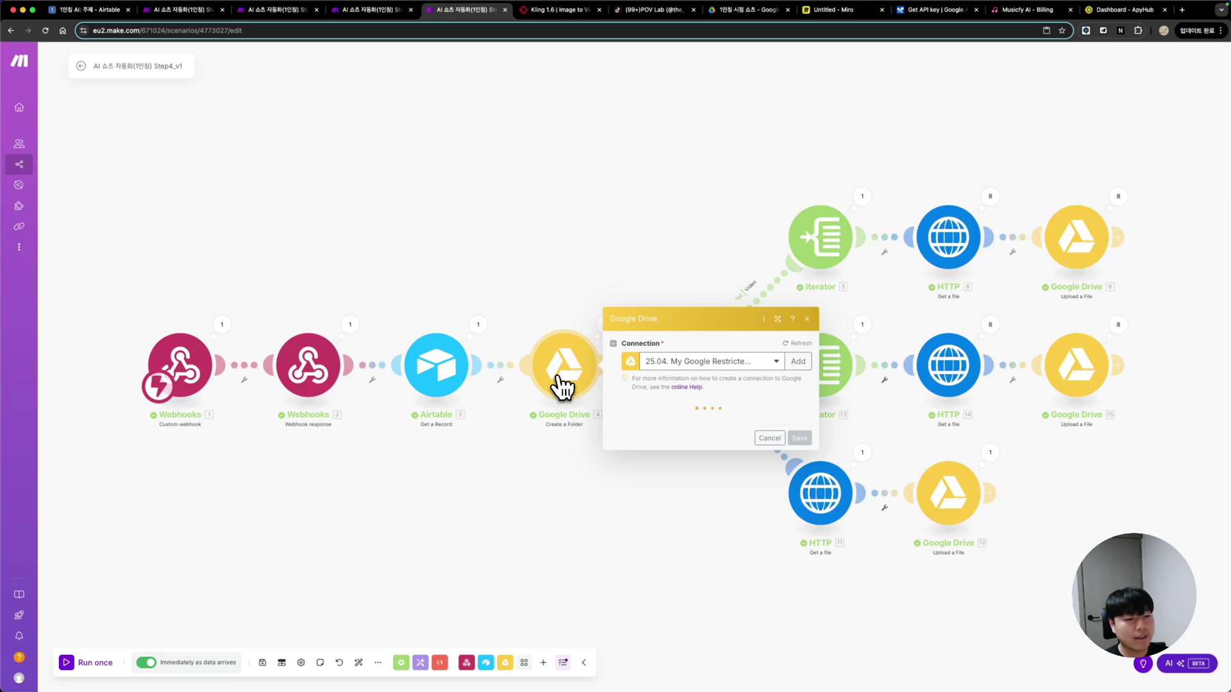
click(674, 414)
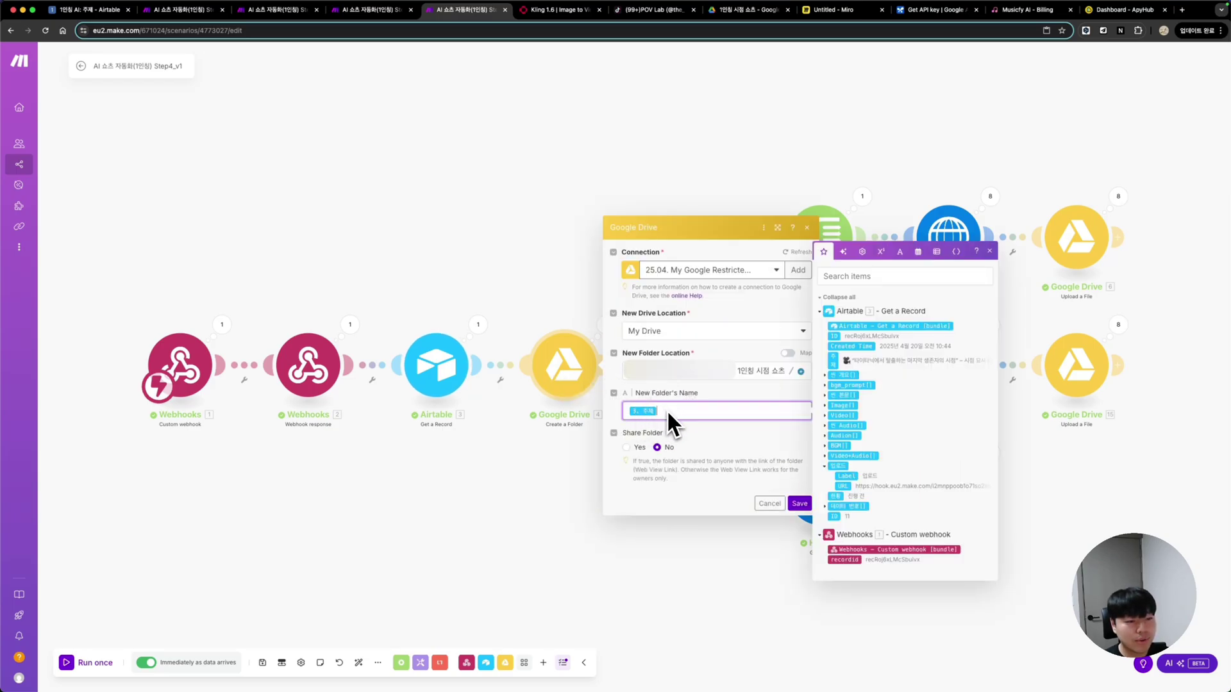
click(800, 502)
View the filter on the router's video route, then check the Video[] array mapping in that route's Iterator and save it
drag(658, 496, 519, 495)
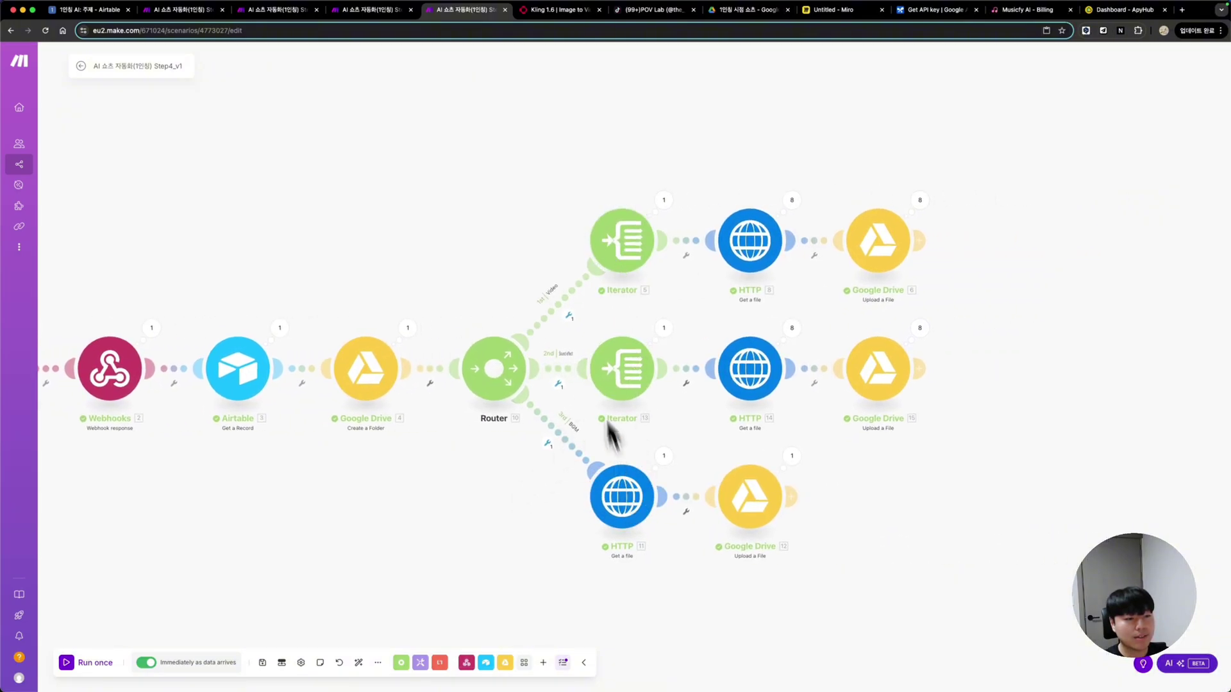
click(563, 312)
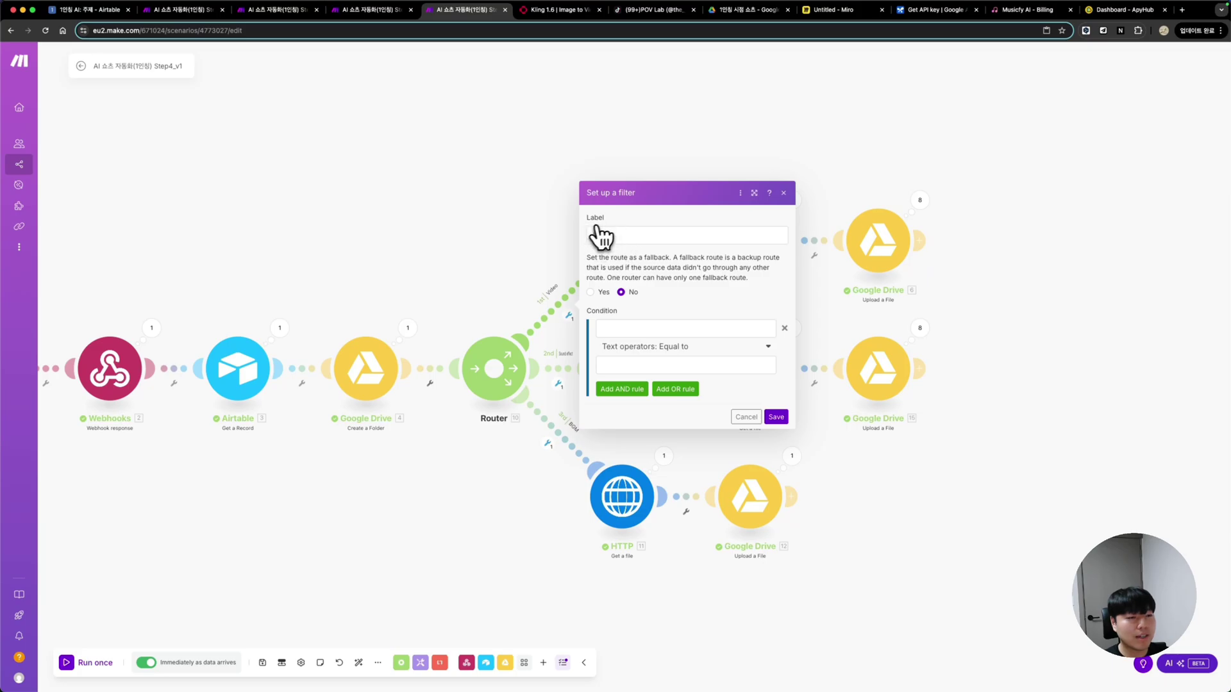
click(784, 193)
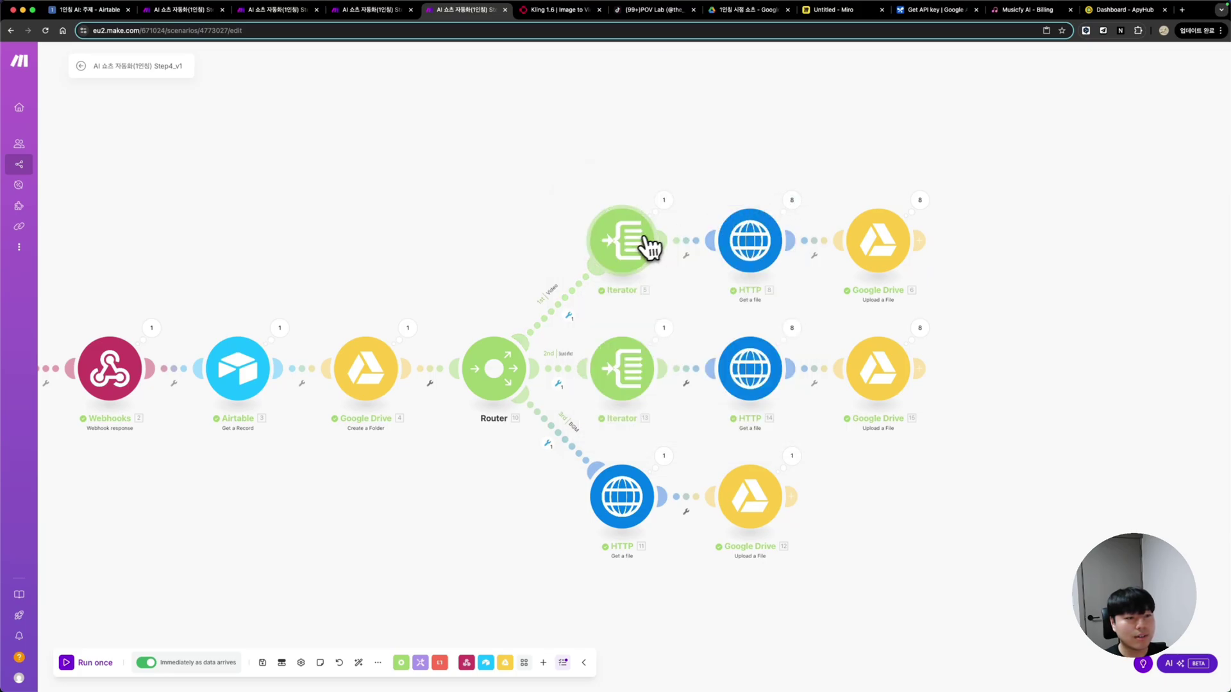
click(653, 245)
click(736, 247)
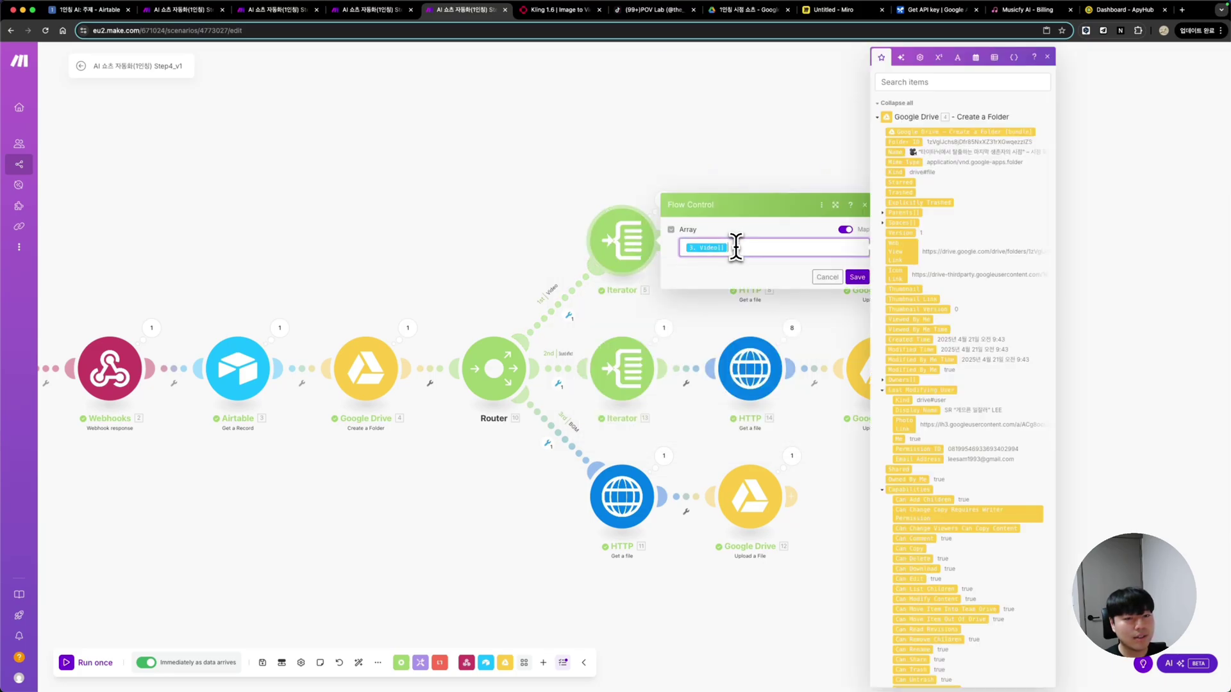
scroll(935, 291, down, 10)
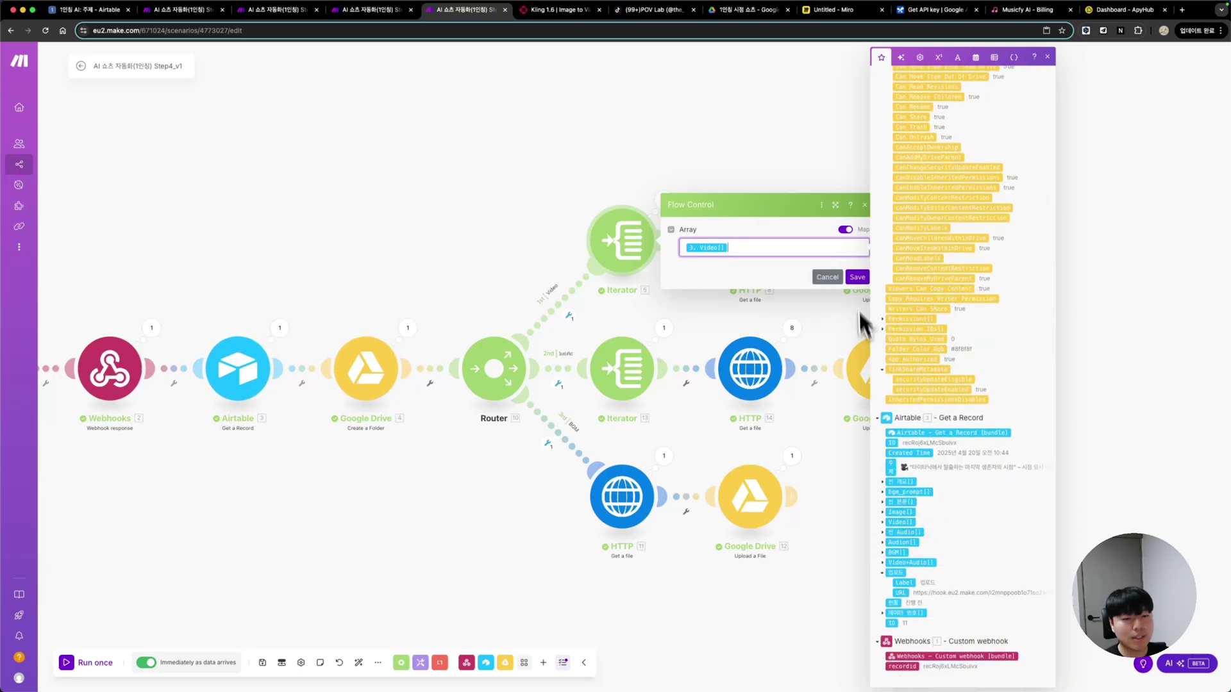
click(857, 277)
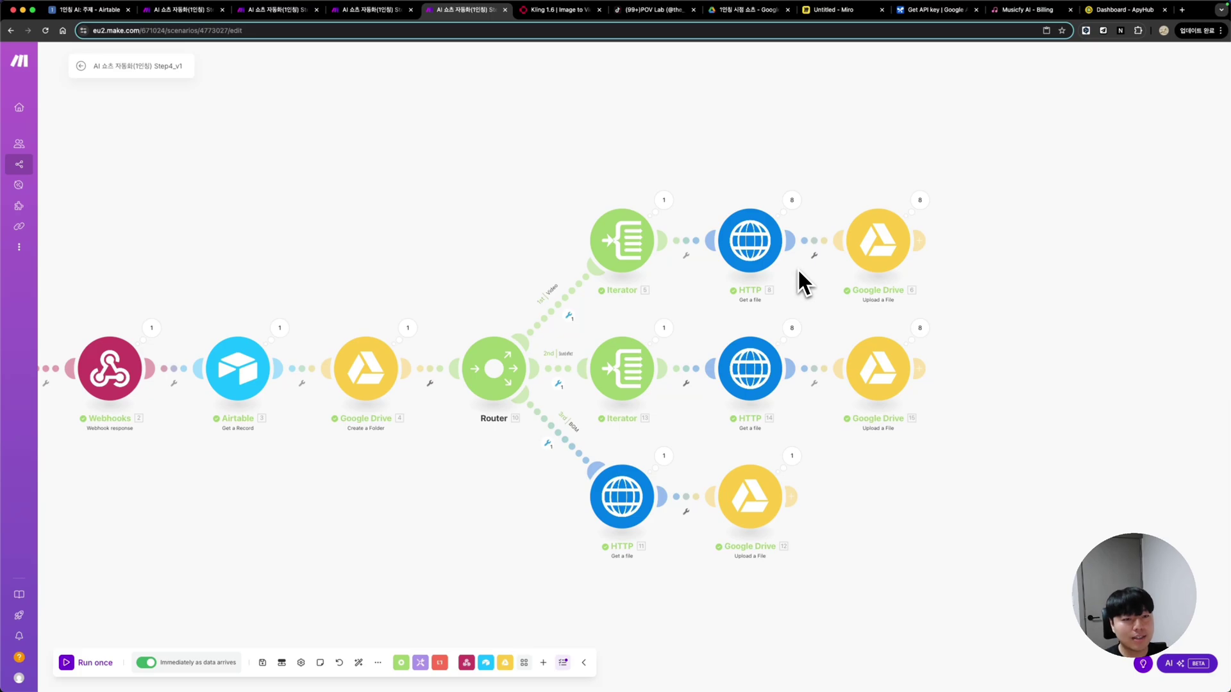
Check the video route's Google Drive upload module, matching its Folder ID to the Create a Folder output, and save it
click(858, 259)
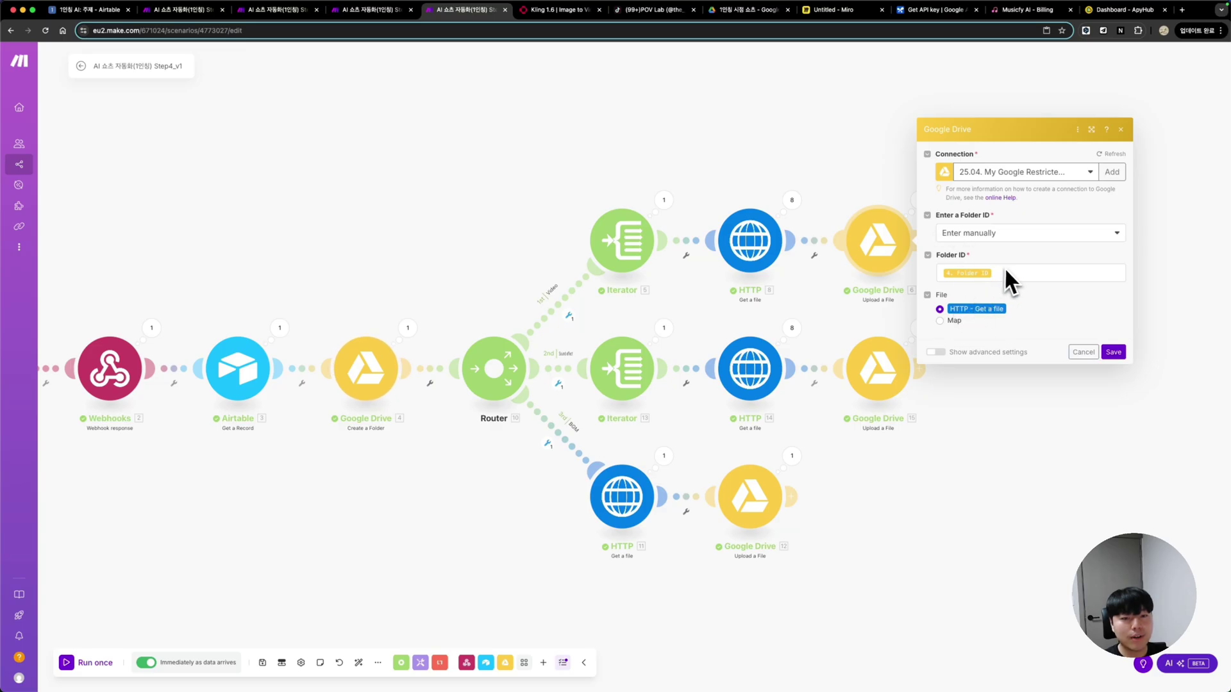
click(1004, 270)
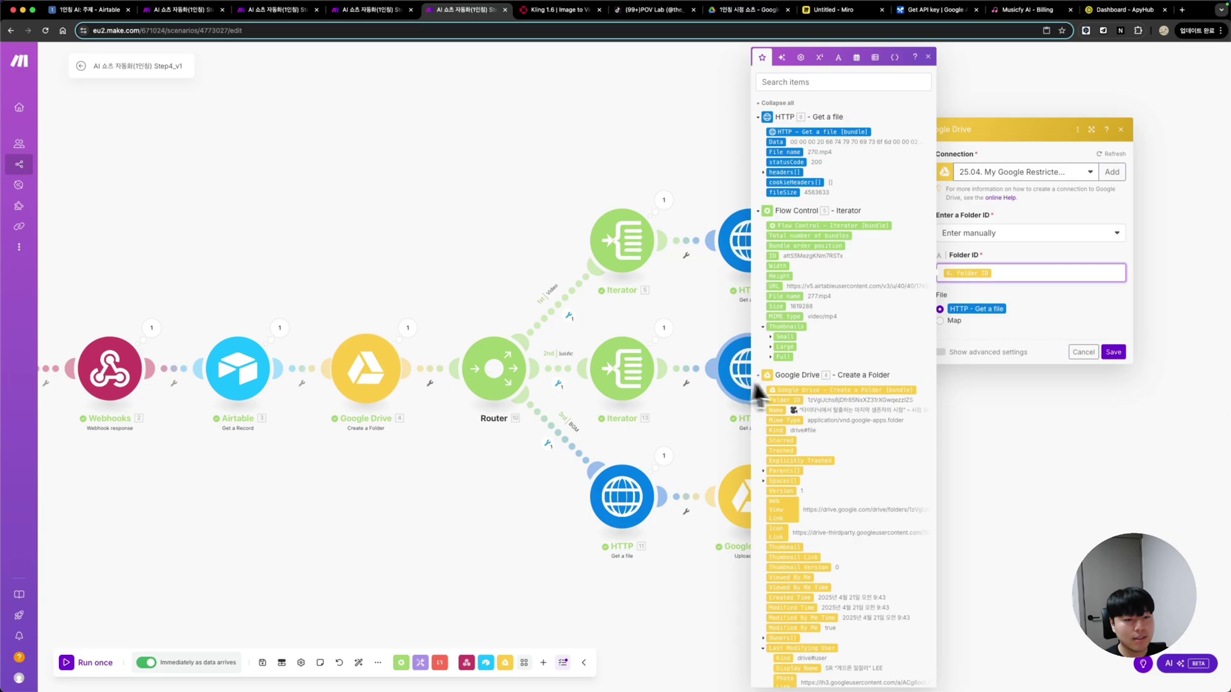
scroll(776, 384, down, 3)
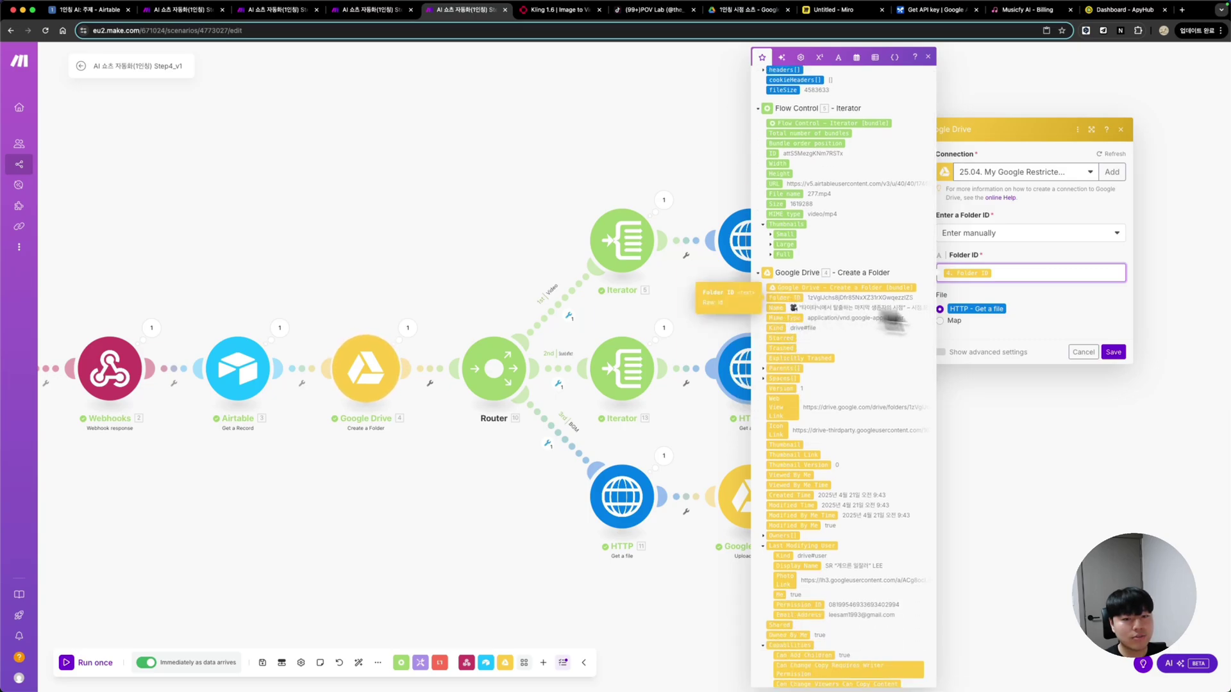
click(1049, 329)
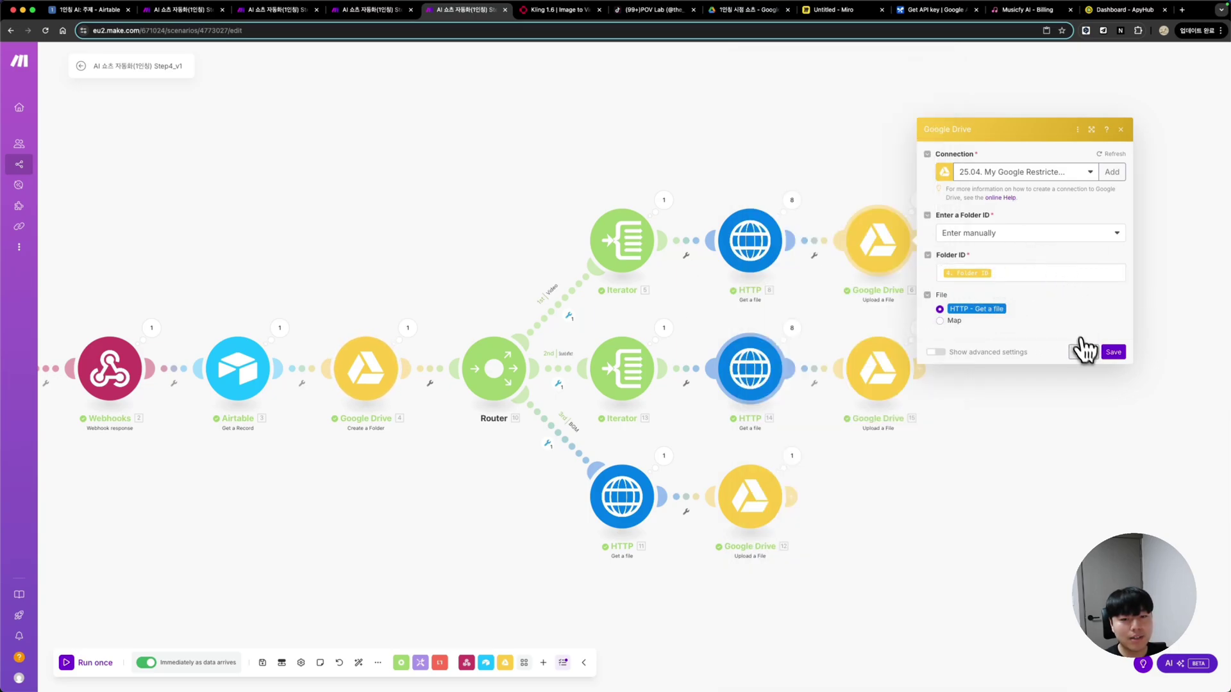
click(1113, 353)
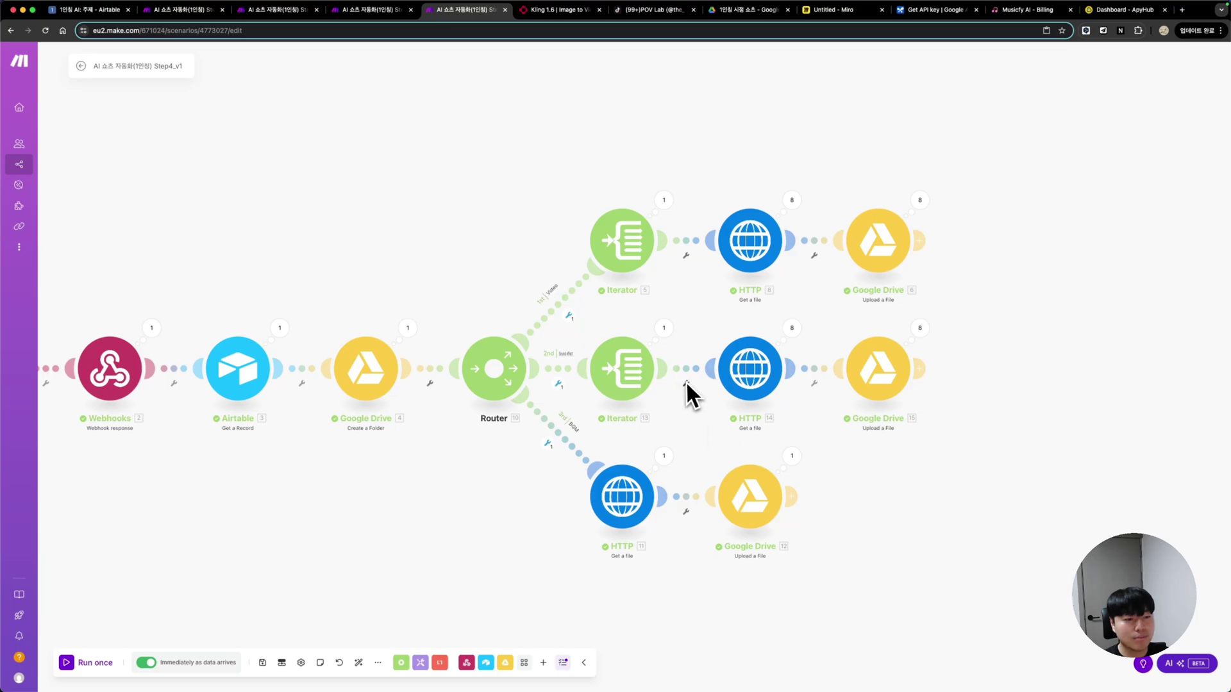
Check the audio array mapping in the second route's Iterator and save it
click(641, 377)
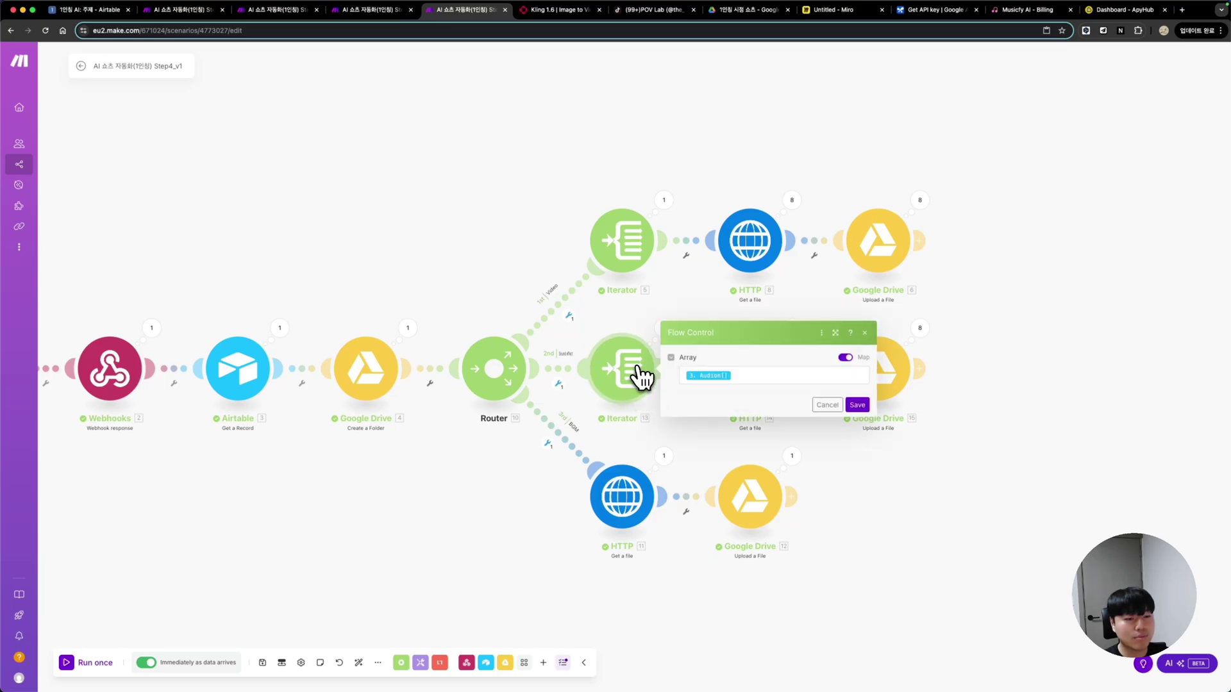
click(745, 375)
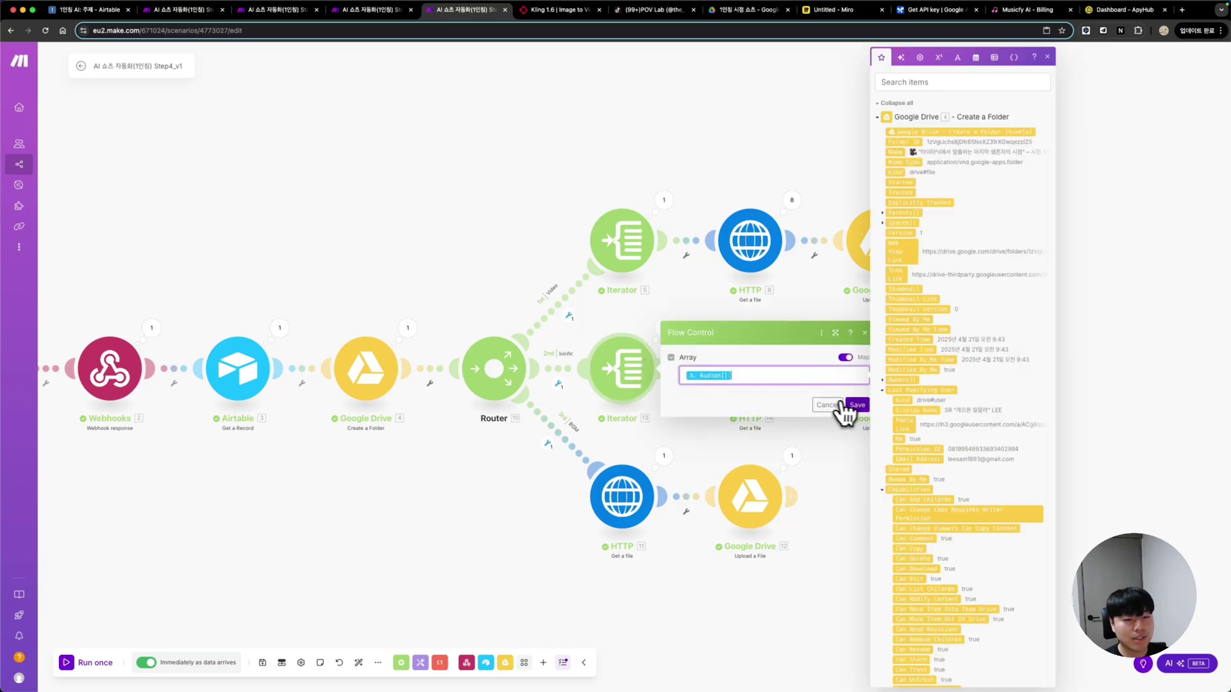
click(857, 406)
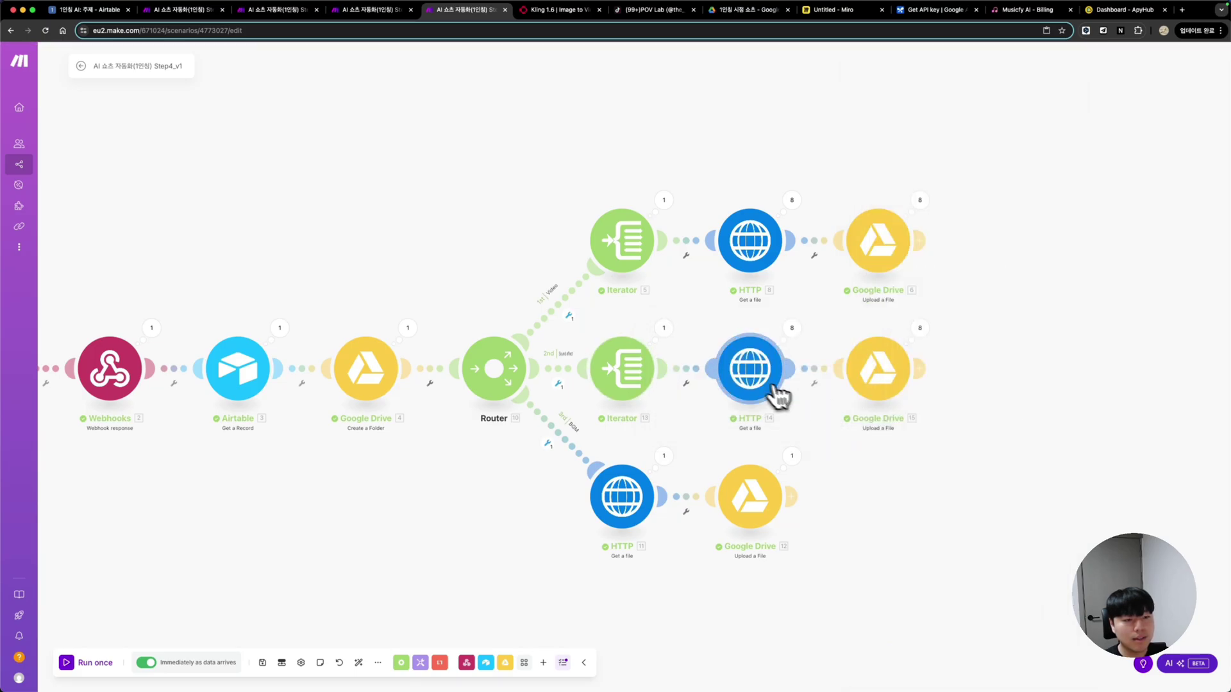
Check the Iterator URL mapping in the second route's HTTP module and the Folder ID in its Google Drive upload, saving both
click(758, 388)
click(853, 377)
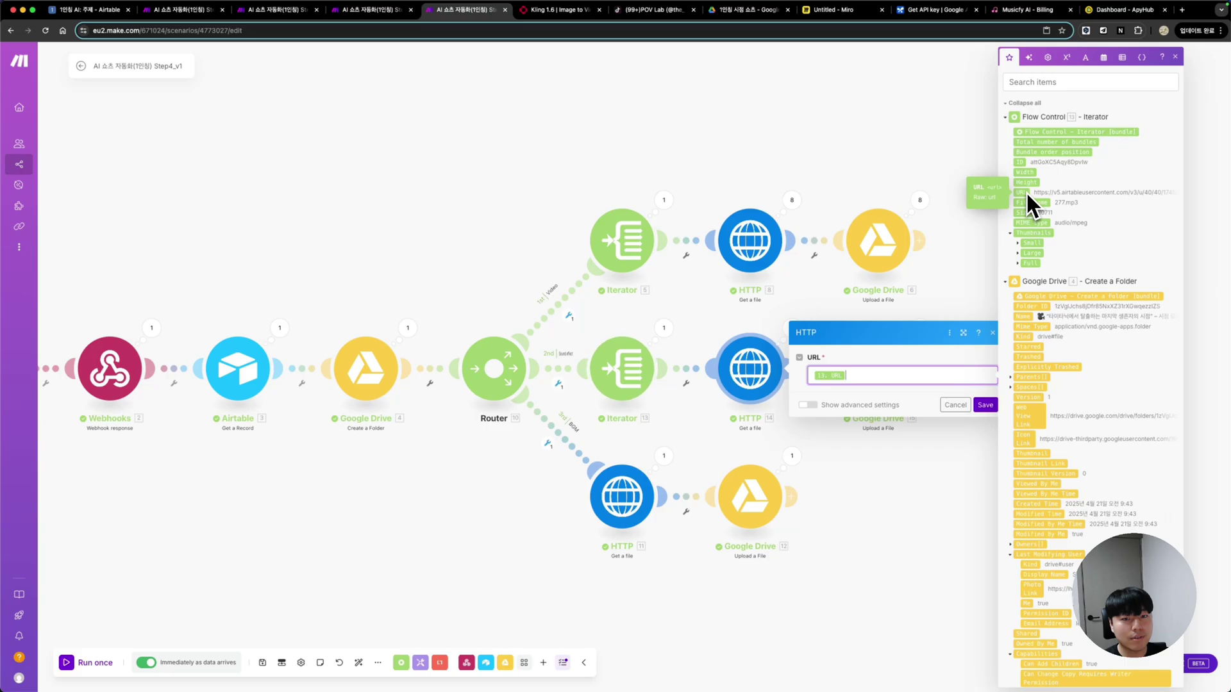
click(986, 405)
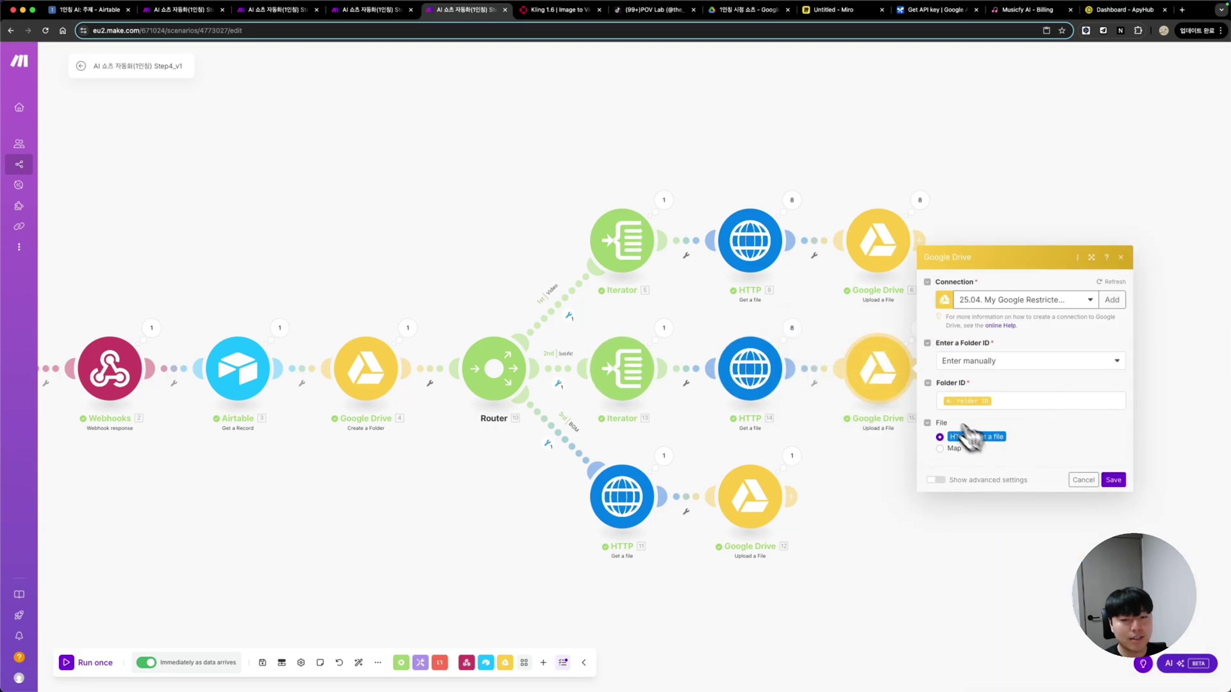
click(1114, 481)
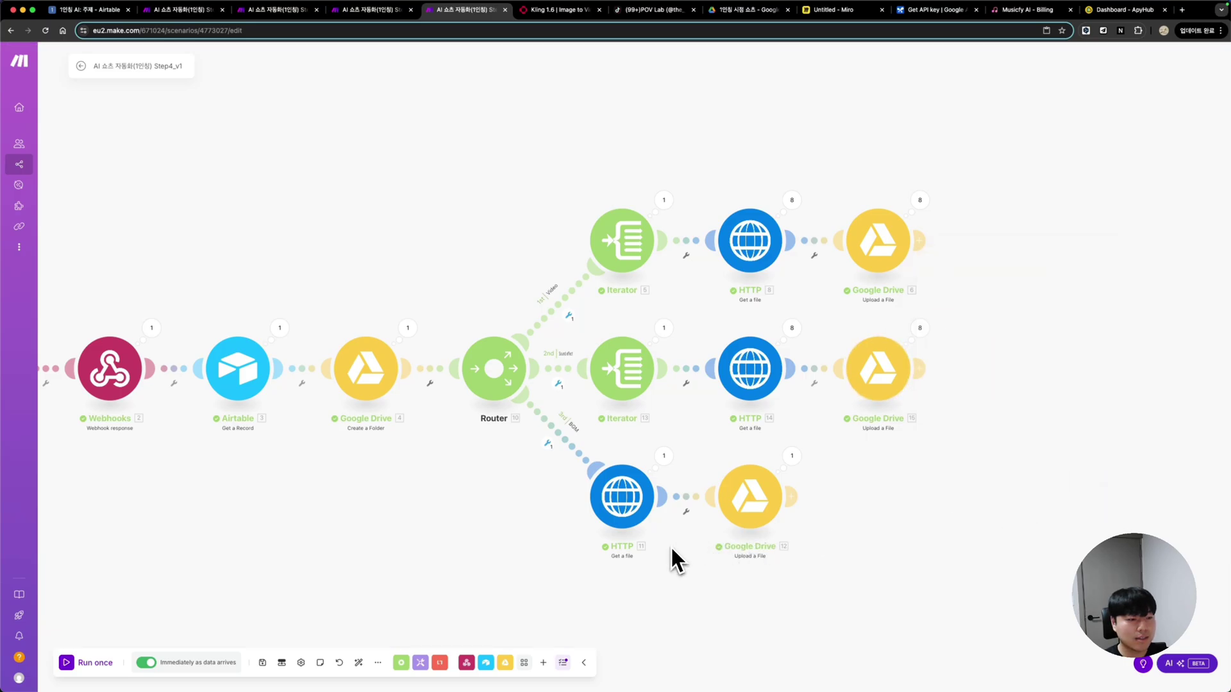
Check the BGM[] URL mapping in the BGM route's HTTP module and the Folder ID in its Google Drive upload, saving both
click(625, 499)
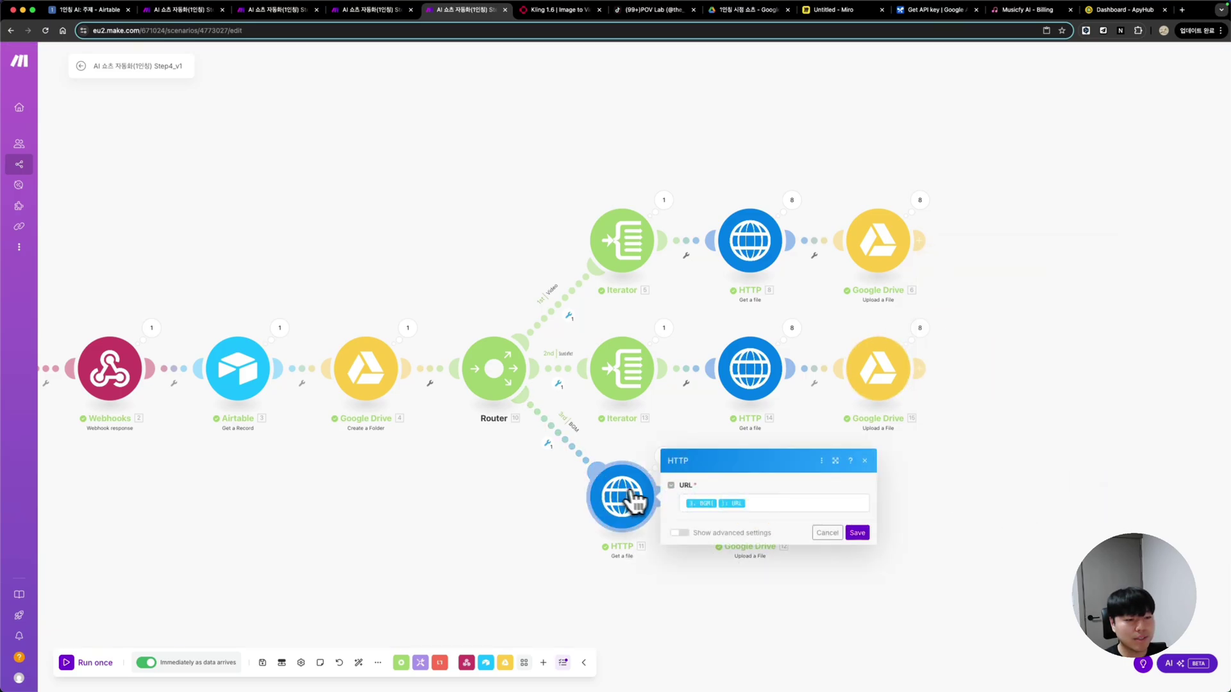
click(759, 504)
scroll(923, 458, down, 5)
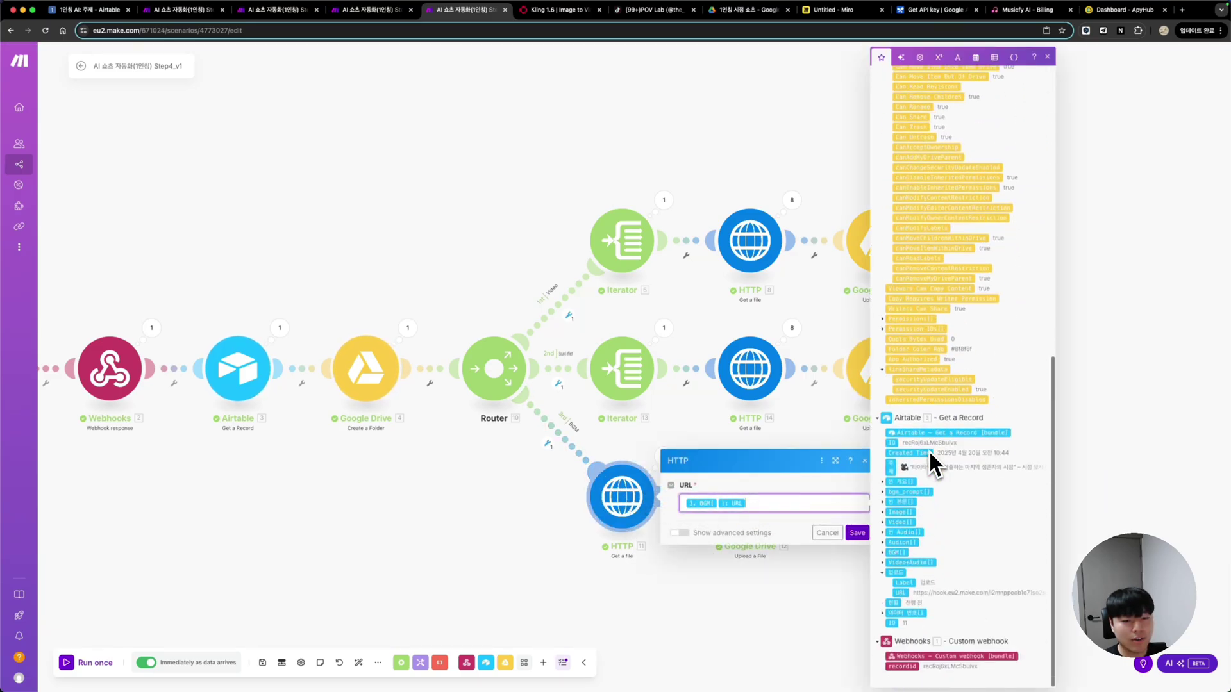
click(883, 553)
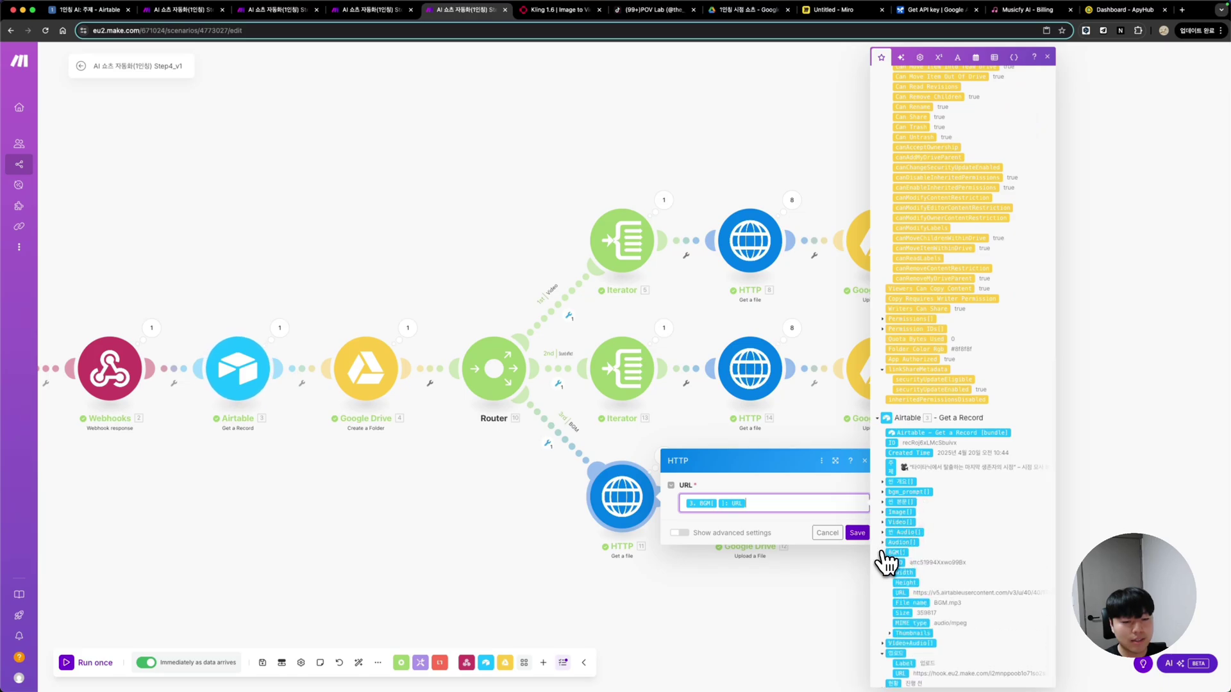
click(858, 533)
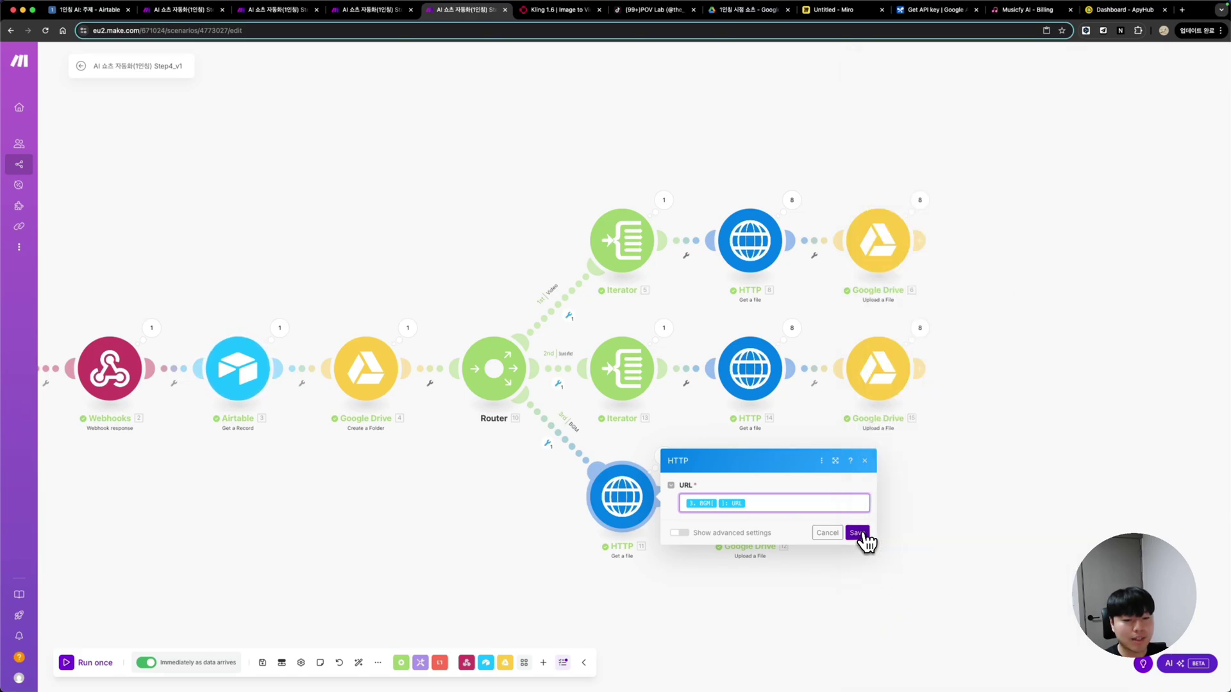
click(759, 498)
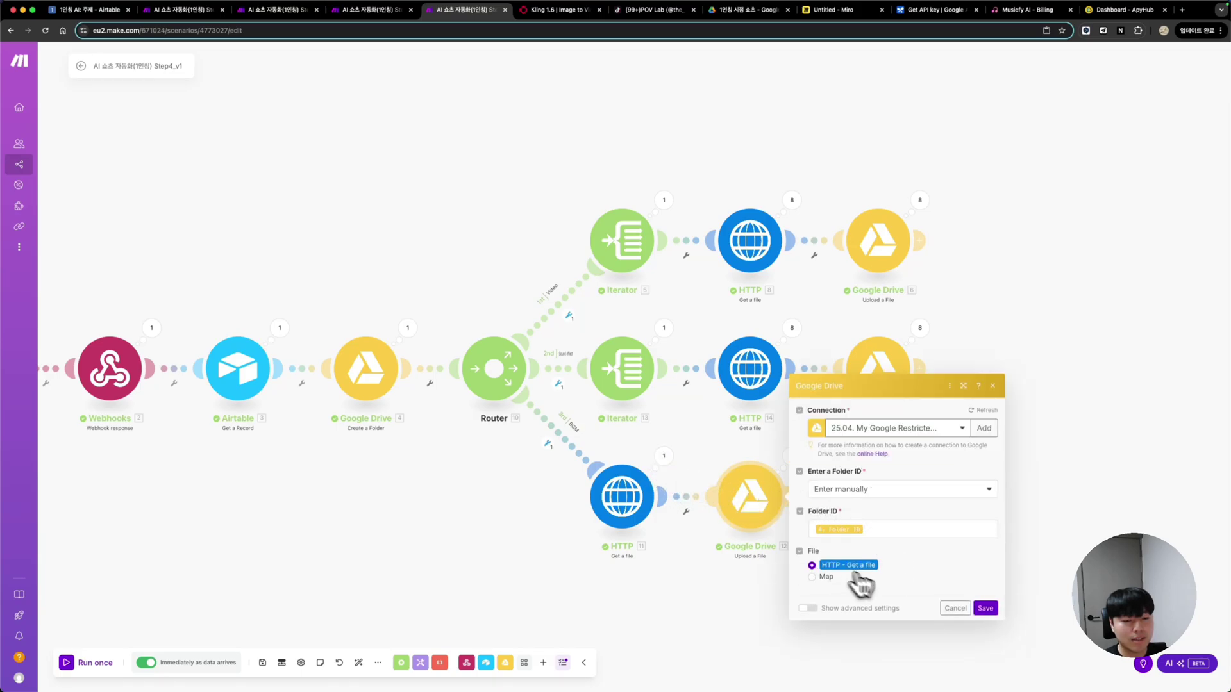
click(986, 609)
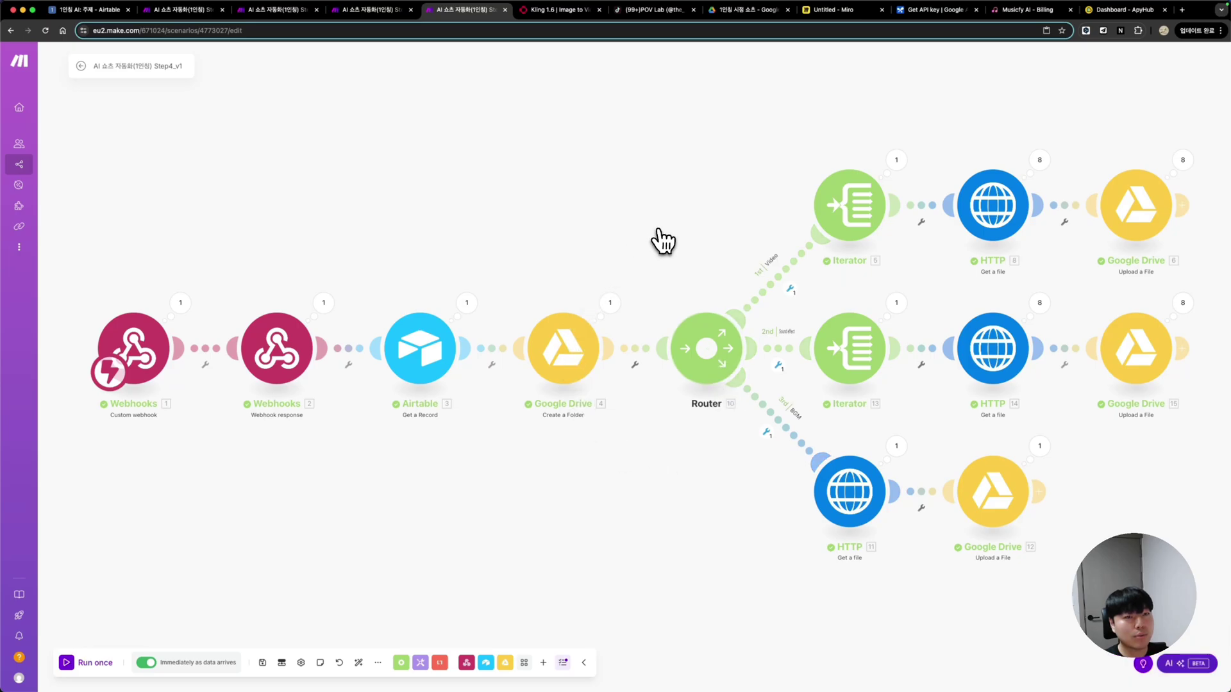
Switch to Google Drive and open the “타이타닉에서 탈출하는 마지막 생존자의 시점” folder inside 1인칭 시점 쇼츠
click(747, 9)
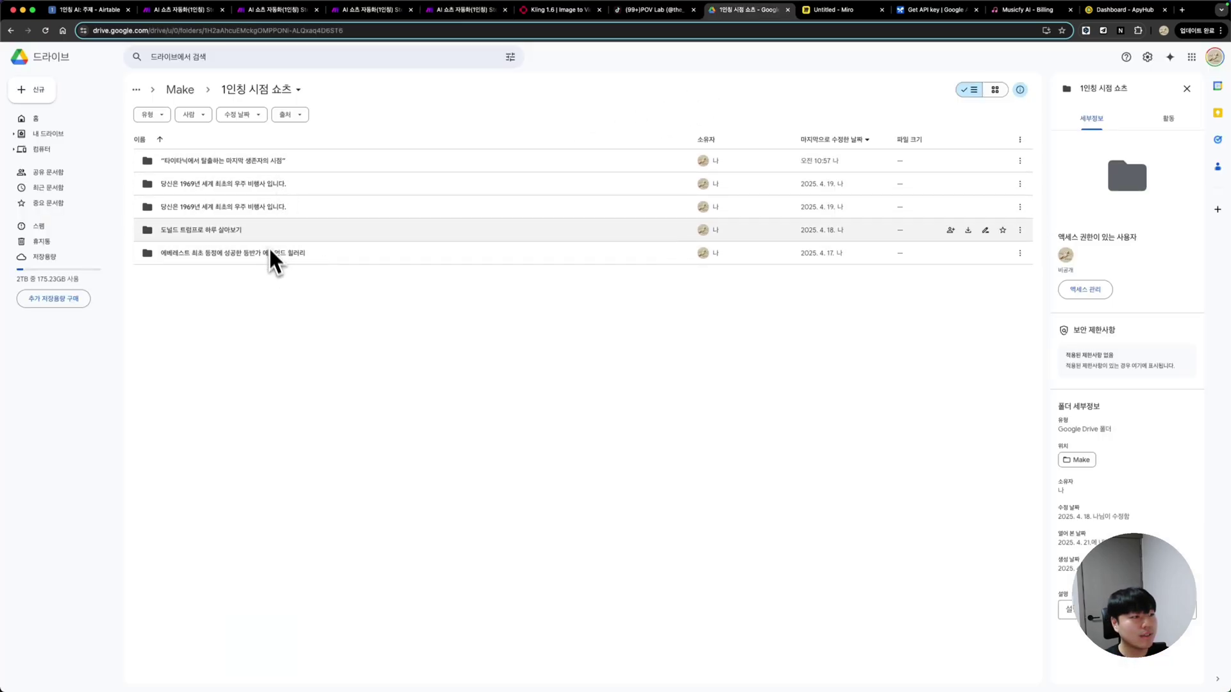
double_click(274, 168)
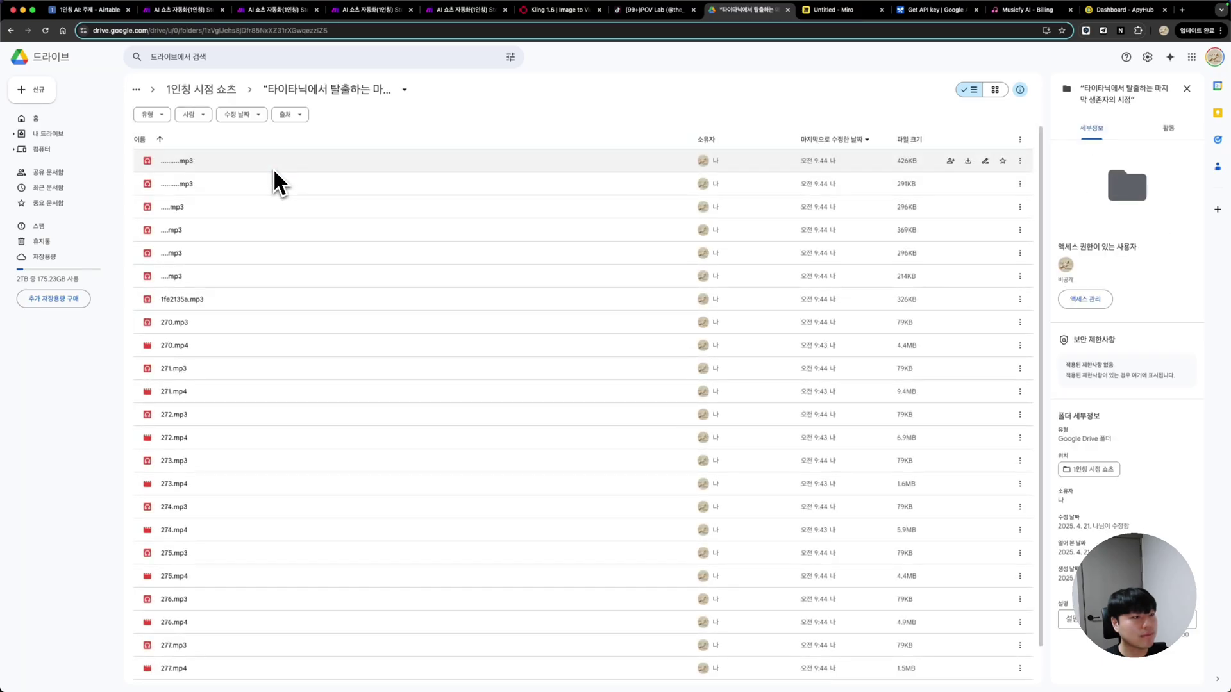
Look over the mp3 and mp4 files in the Drive folder, and inspect the video clips in CapCut's 0421 project
scroll(321, 295, down, 2)
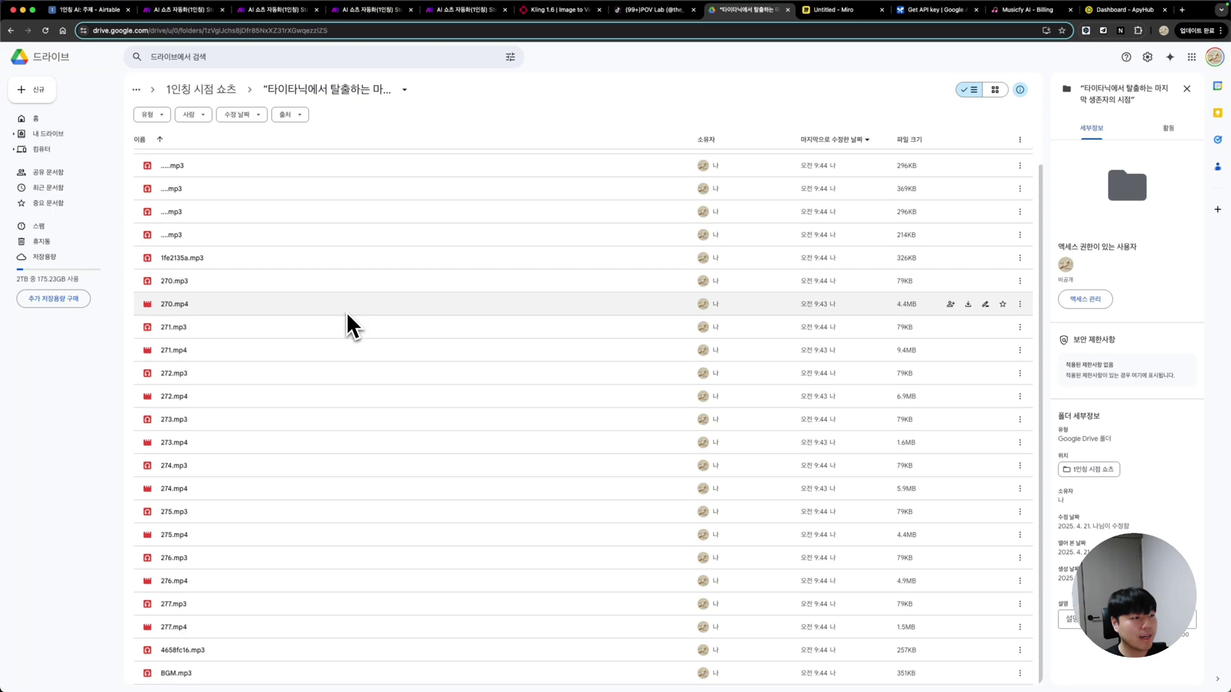
scroll(333, 670, up, 2)
key(ctrl+Right)
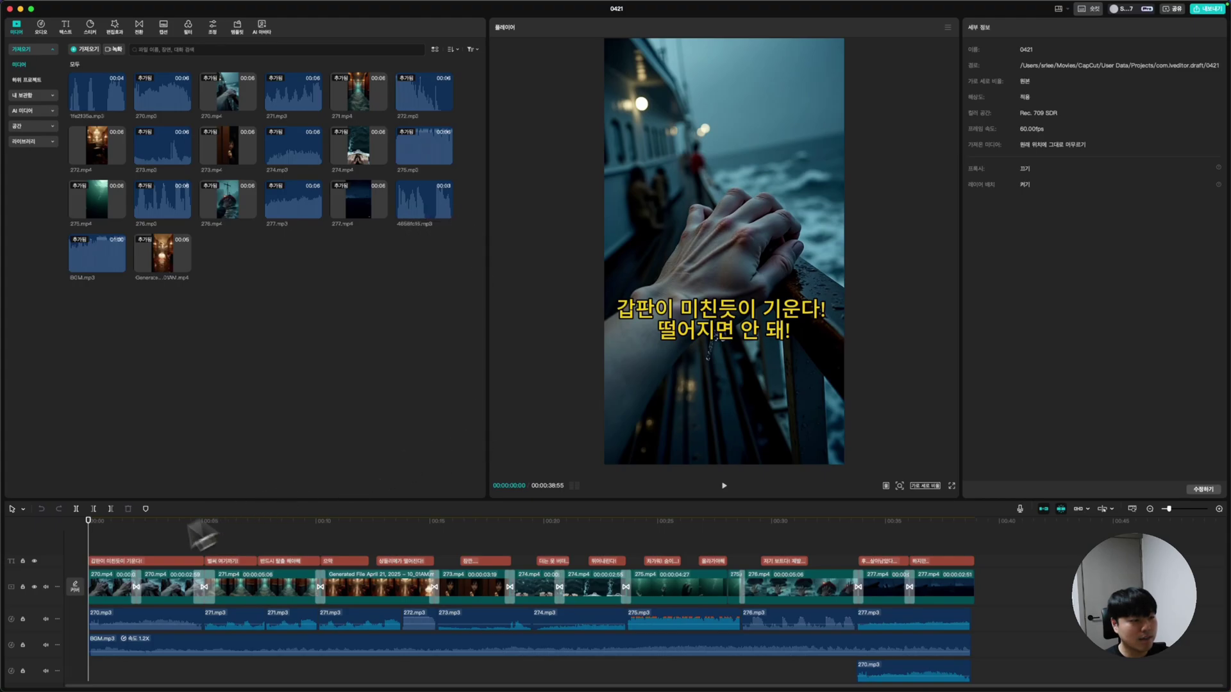
click(193, 591)
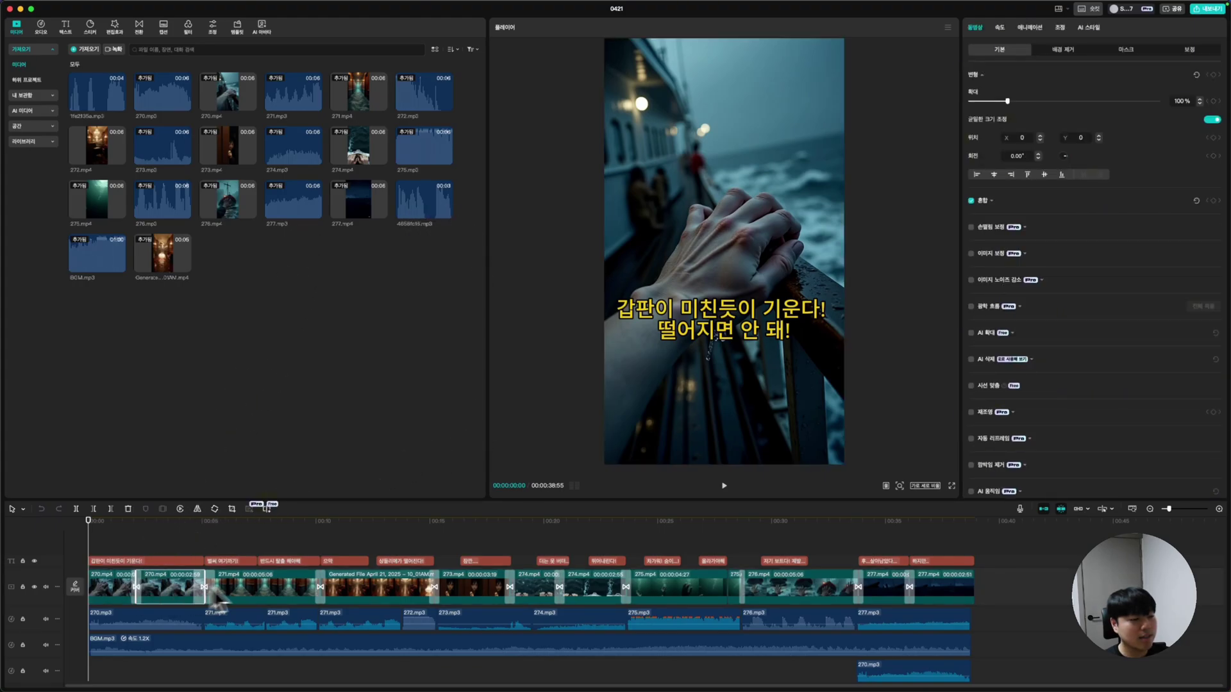
click(361, 588)
click(456, 588)
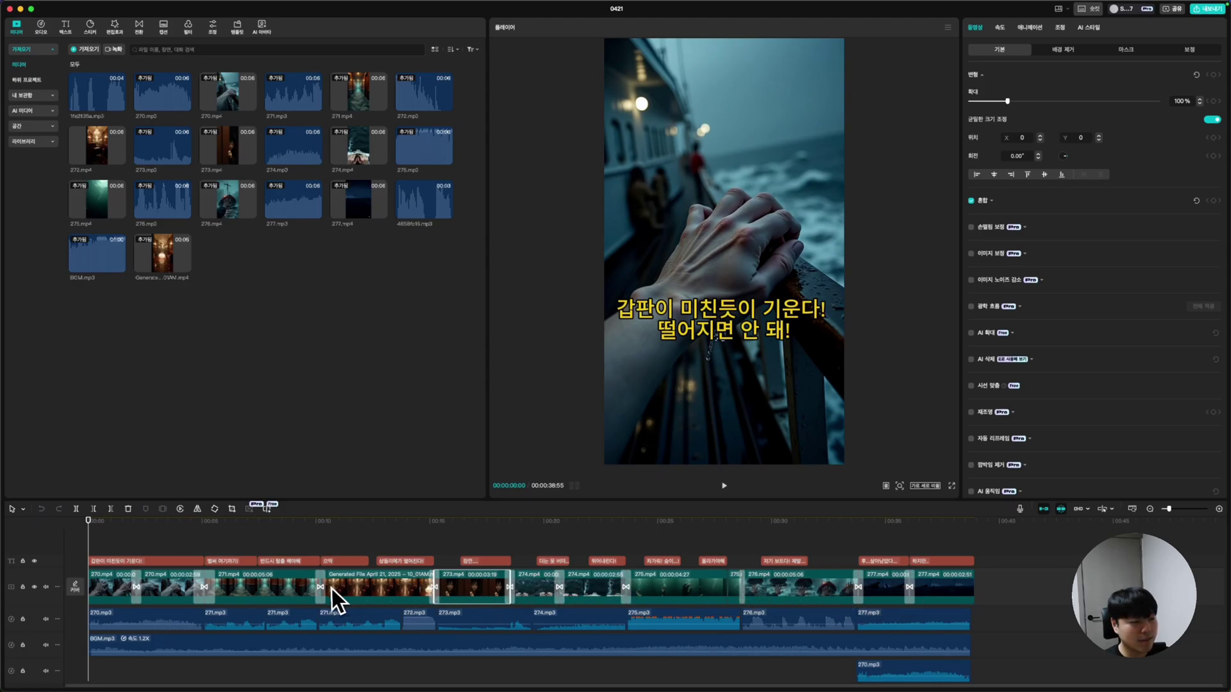
Inspect the numbered sound clips on the audio track, the BGM.mp3 track and the extra 270.mp3 clip beneath it
click(106, 632)
click(214, 630)
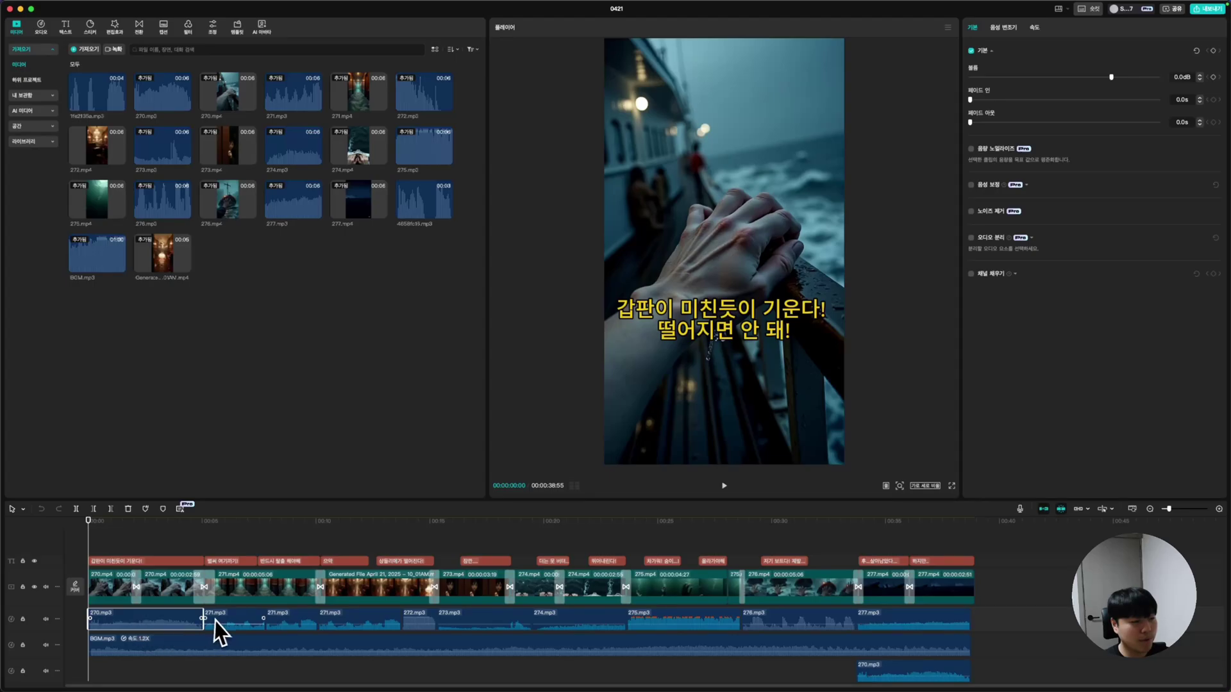
click(294, 630)
click(340, 625)
click(471, 631)
click(580, 628)
click(660, 625)
click(778, 629)
click(864, 622)
click(125, 647)
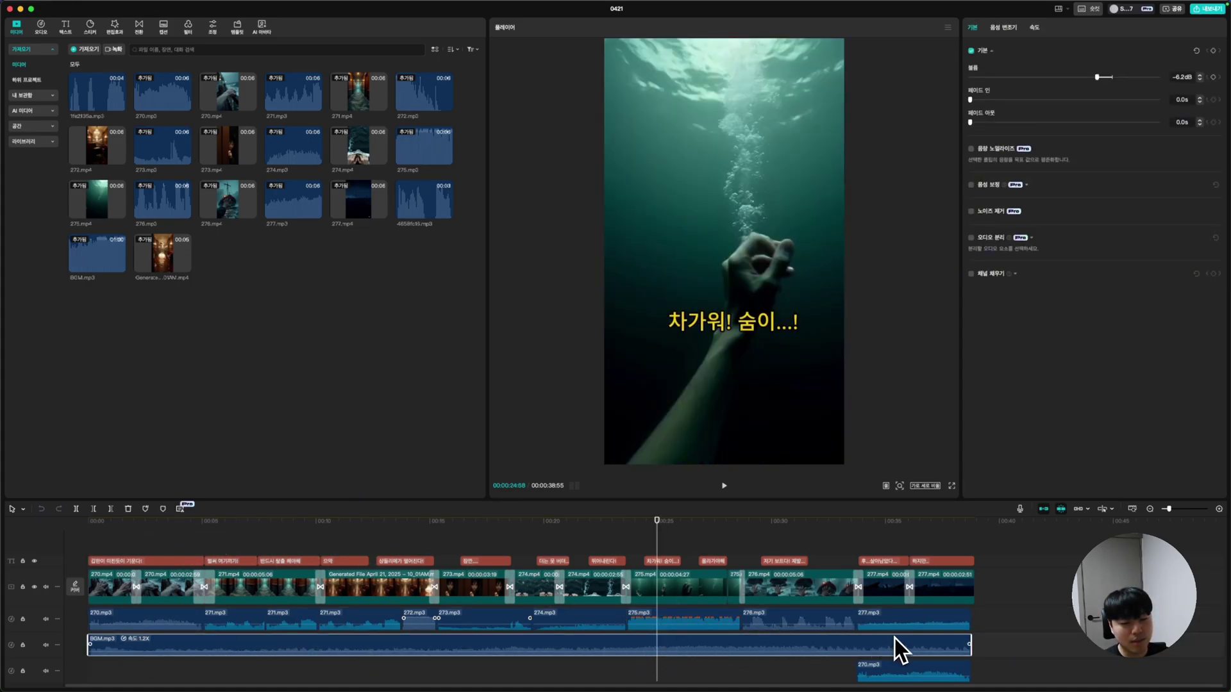
click(898, 678)
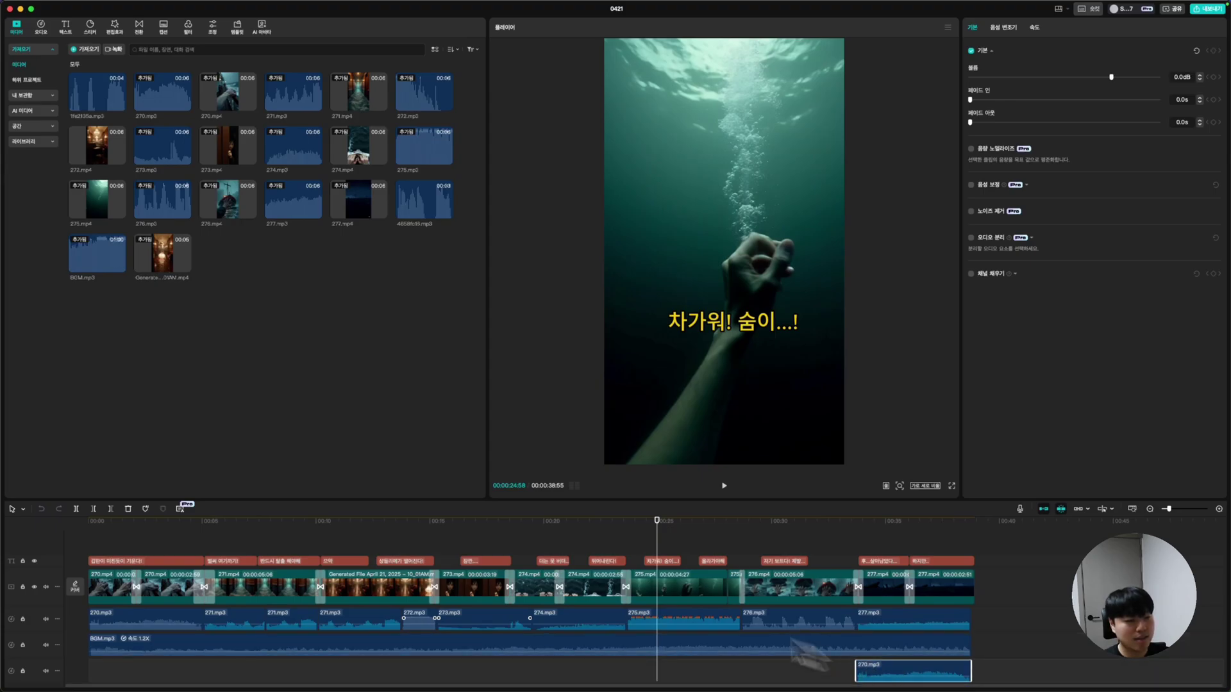
Examine the yellow captions along the timeline and preview how they sit over the ship deck and flooded corridor scenes
click(157, 553)
click(156, 552)
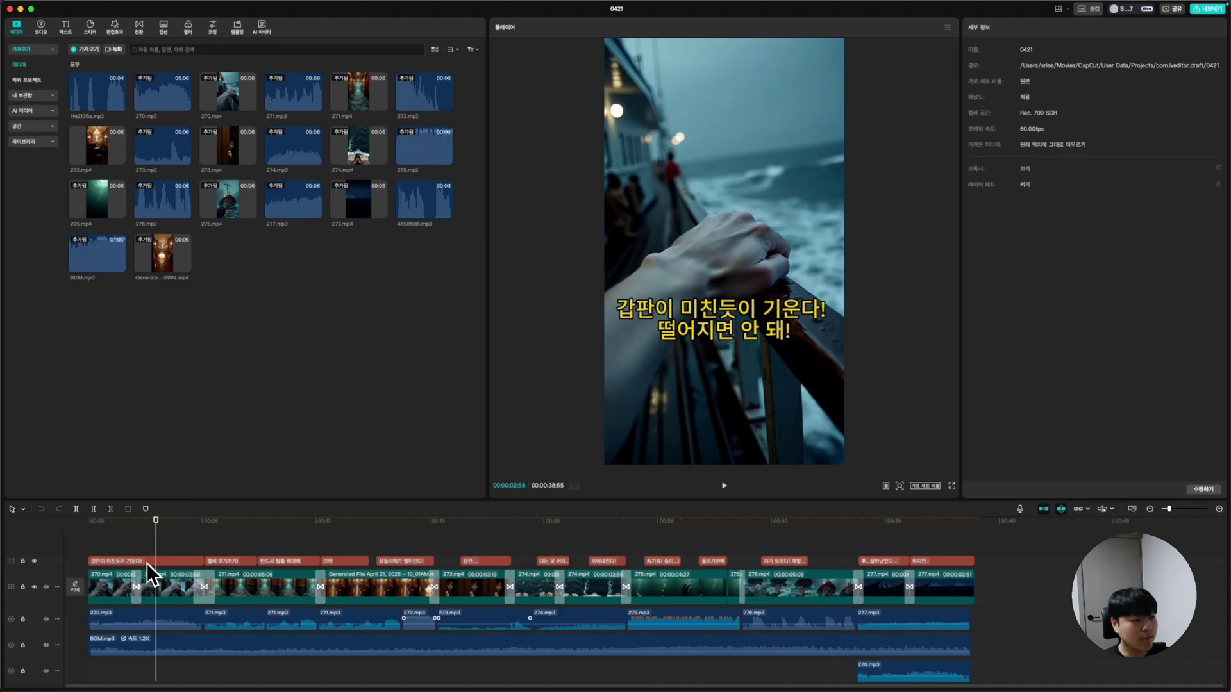
click(225, 561)
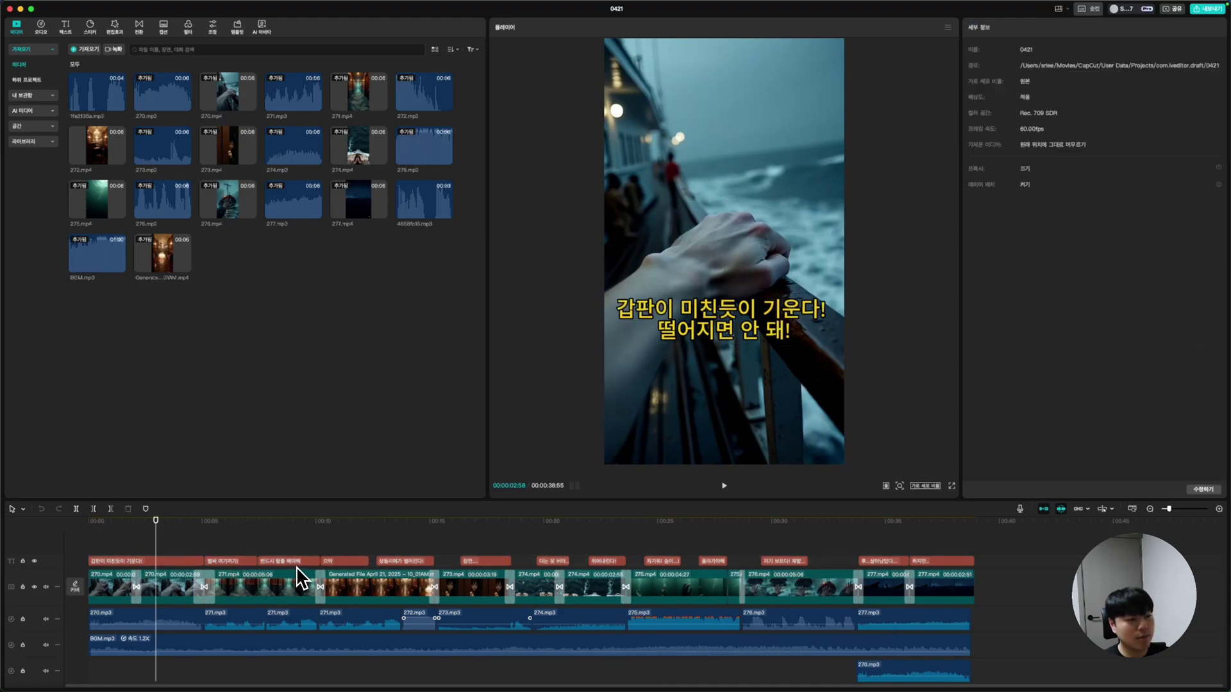
click(296, 567)
click(291, 562)
click(334, 562)
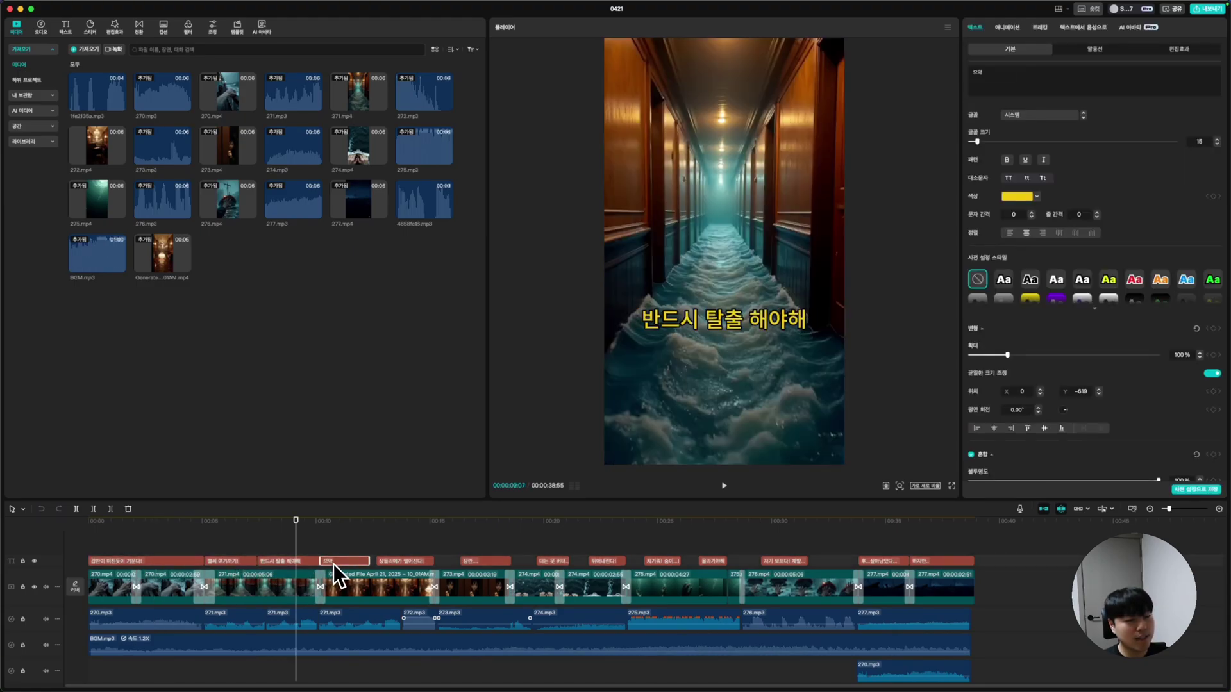
click(407, 563)
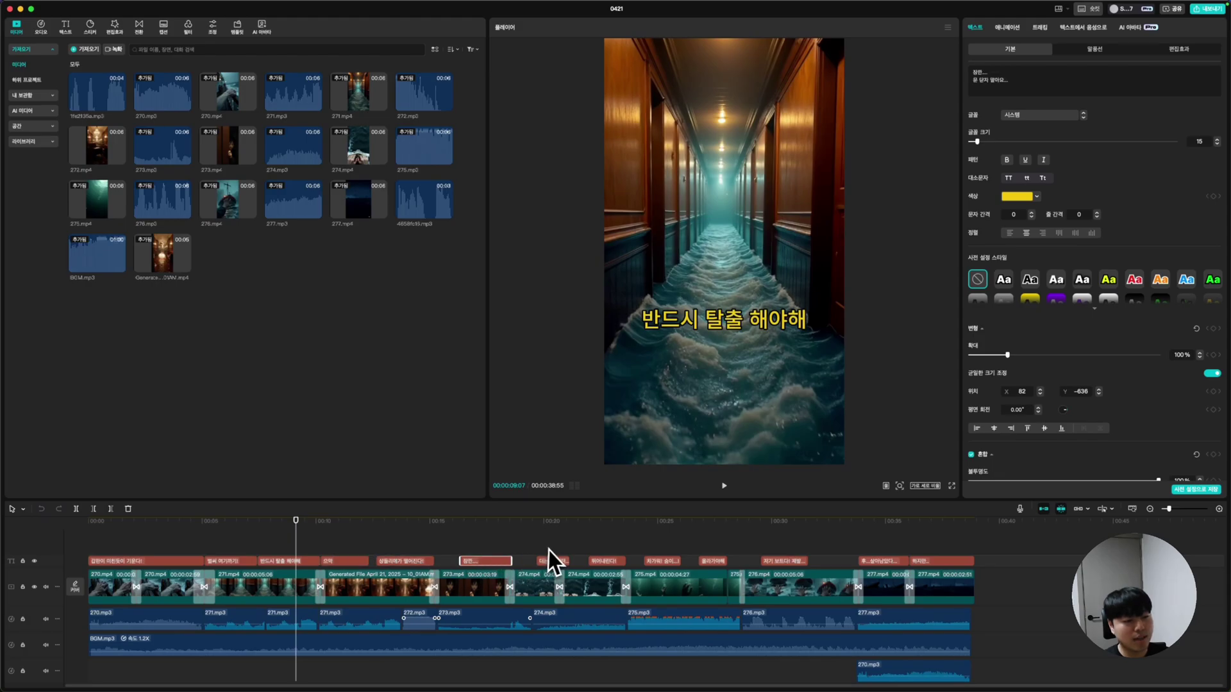
click(172, 542)
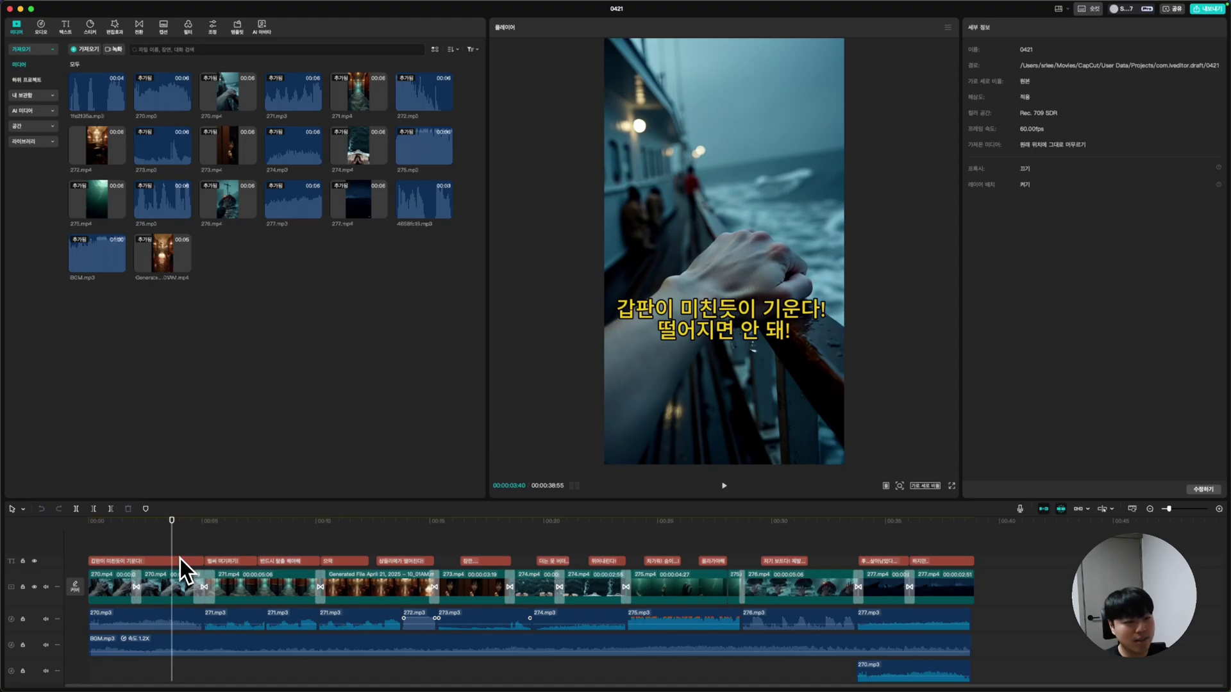
click(134, 592)
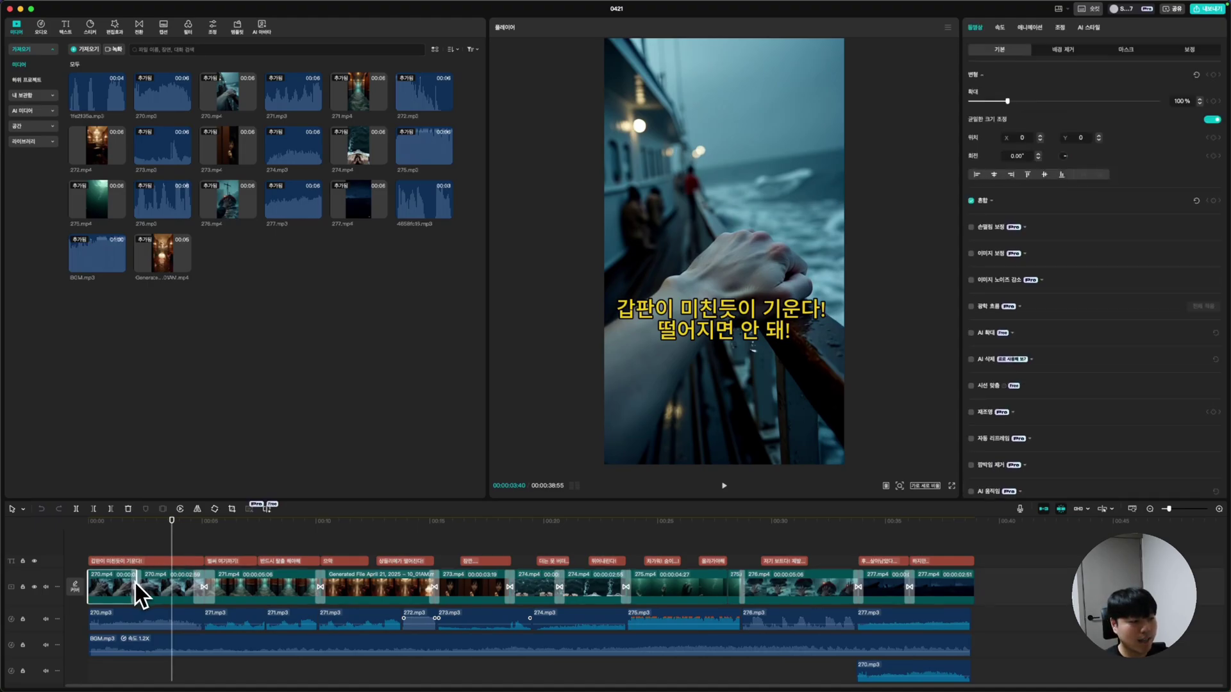
click(286, 545)
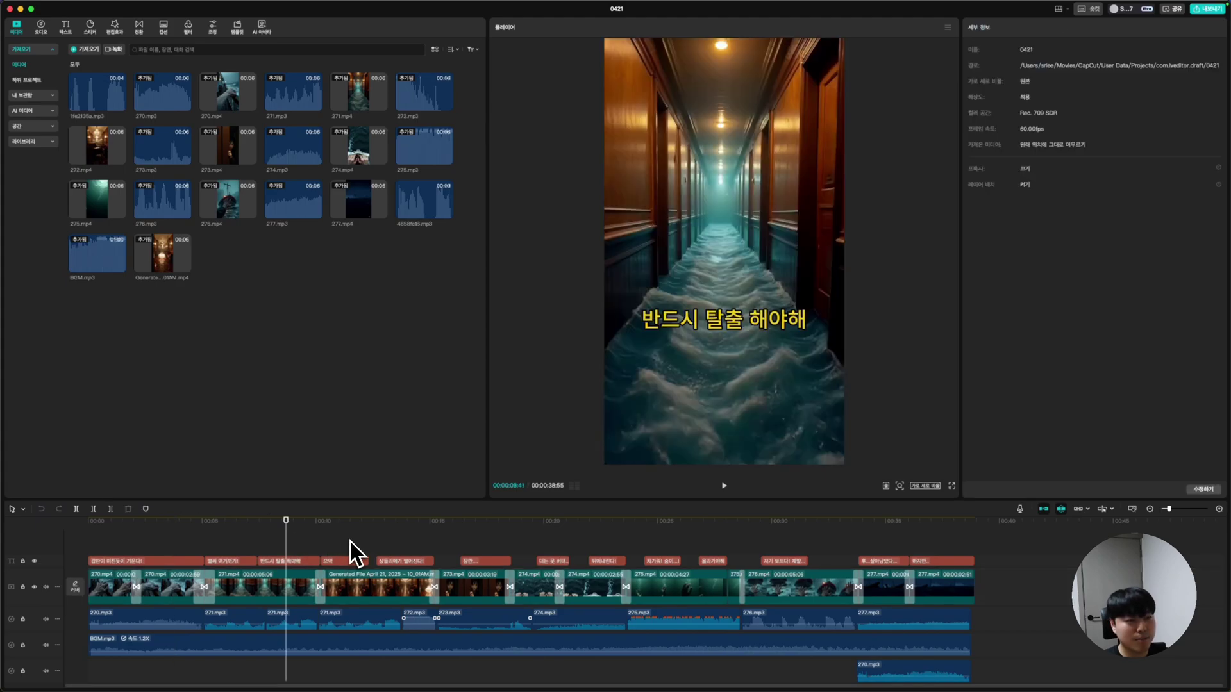
Switch to Airtable, open record 436 in the Image(Check) view and compare its three generated images at full size
key(super+Tab)
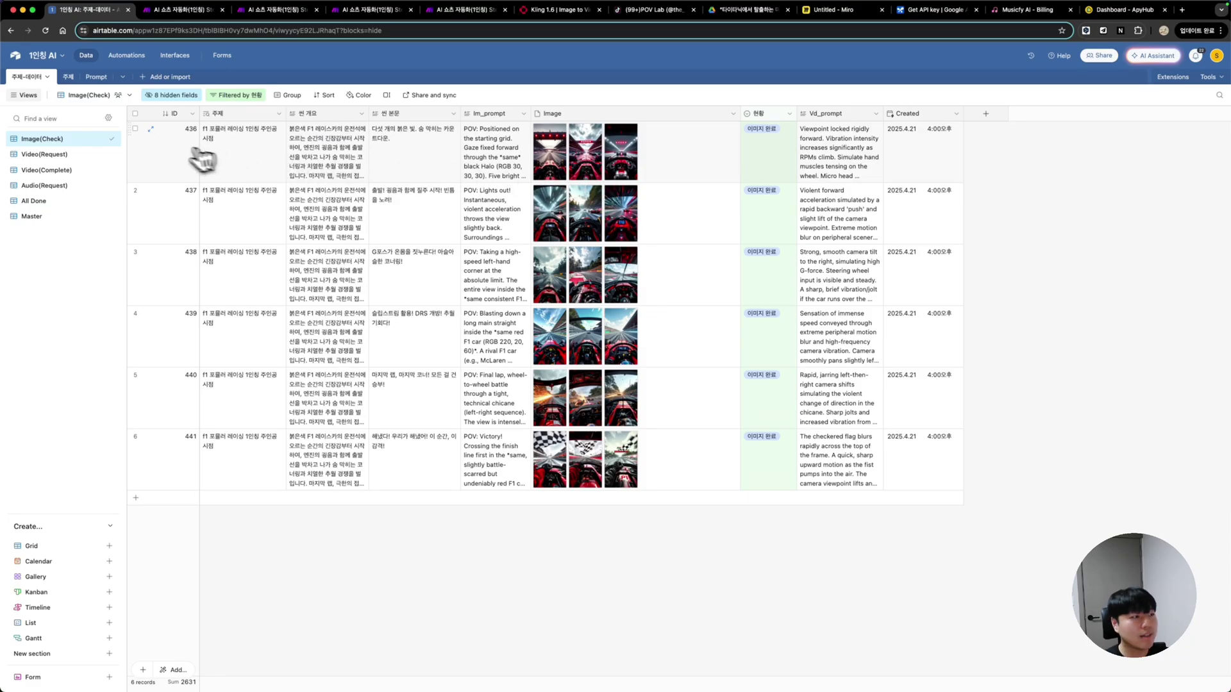
click(153, 131)
scroll(546, 244, down, 5)
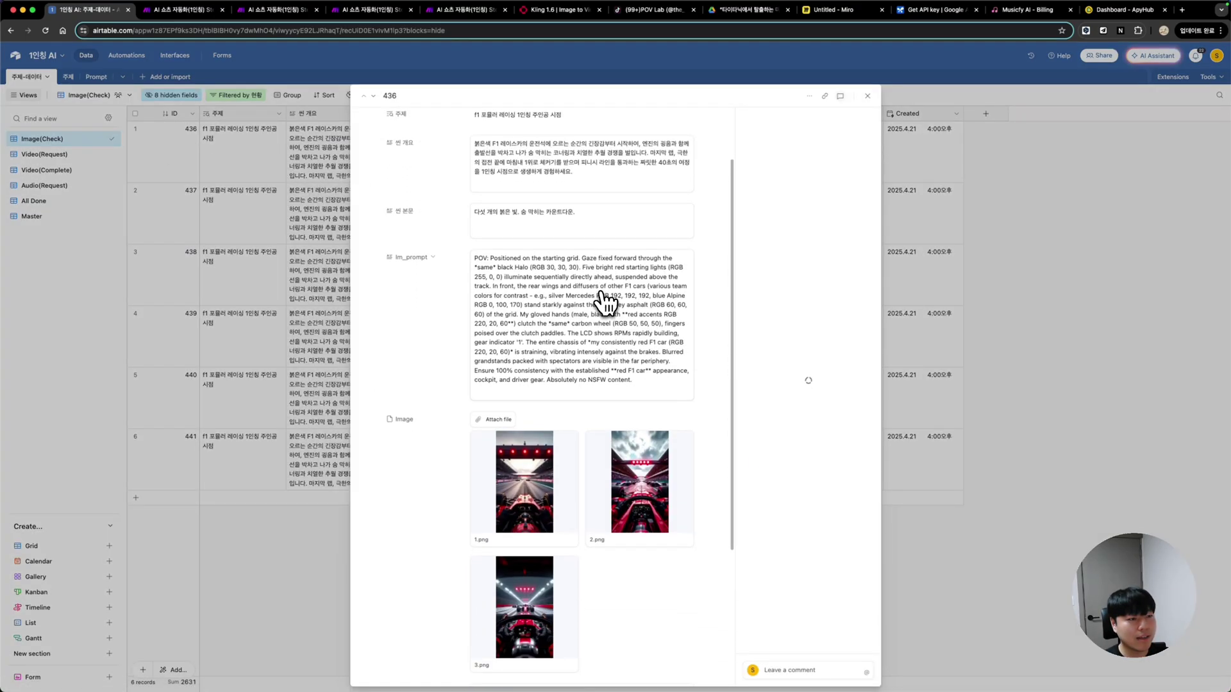
scroll(594, 420, up, 3)
scroll(591, 425, down, 1)
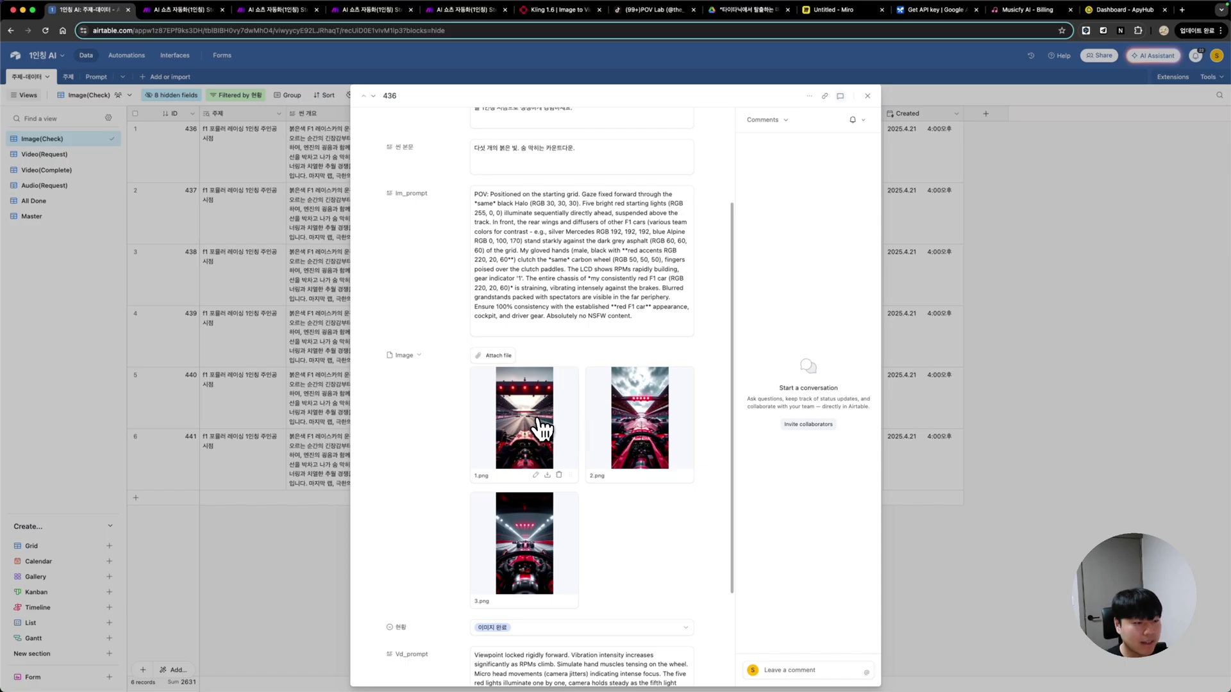
click(539, 430)
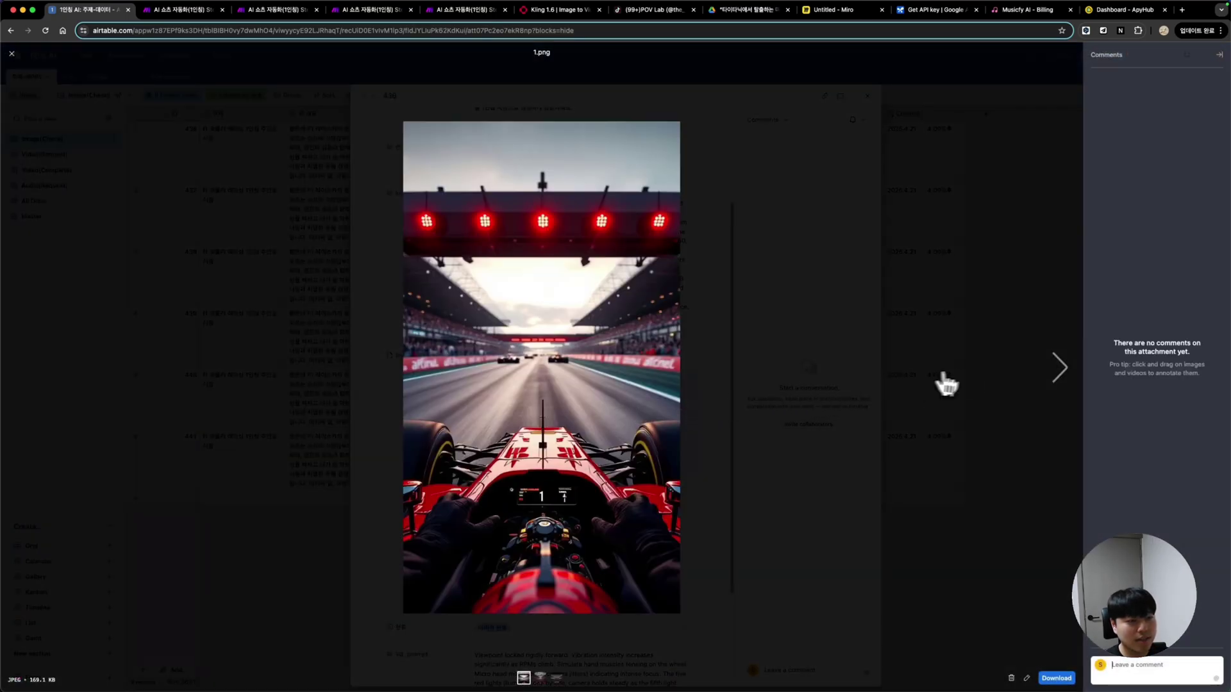
click(1054, 368)
click(1056, 368)
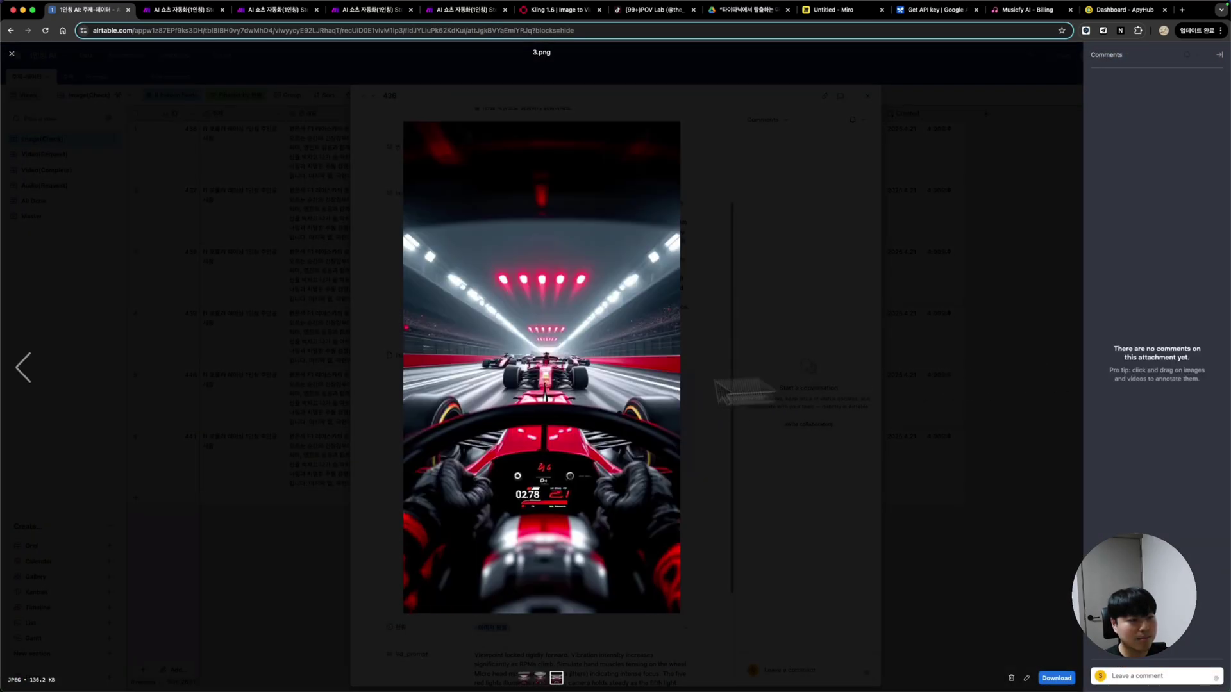
click(23, 381)
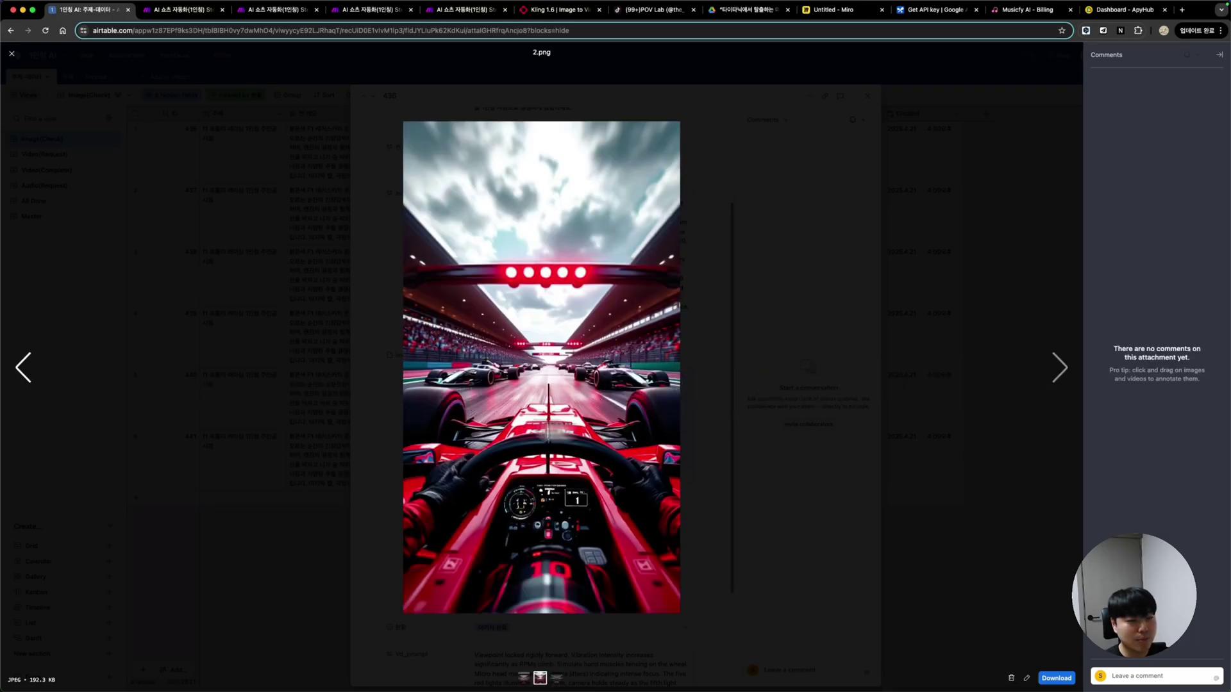
click(1055, 372)
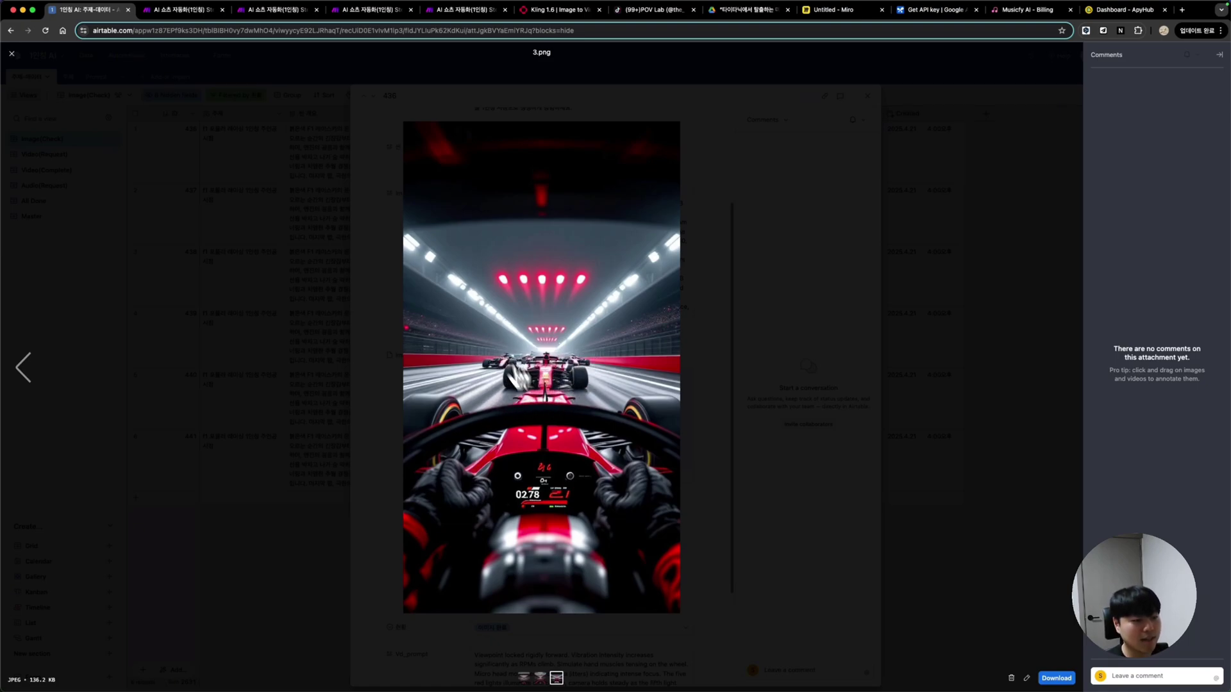
Remove 3.png and 2.png from record 436, keeping 1.png, and set its 현황 to 비디오 요청
click(1012, 678)
click(1012, 678)
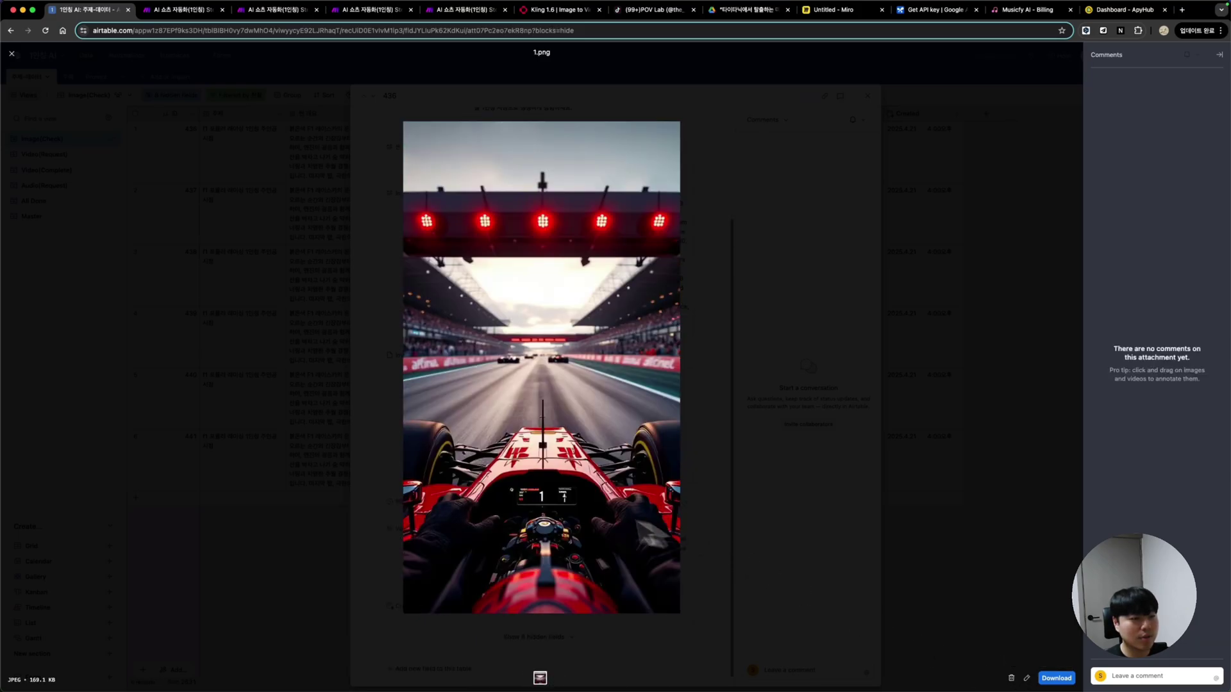
click(770, 406)
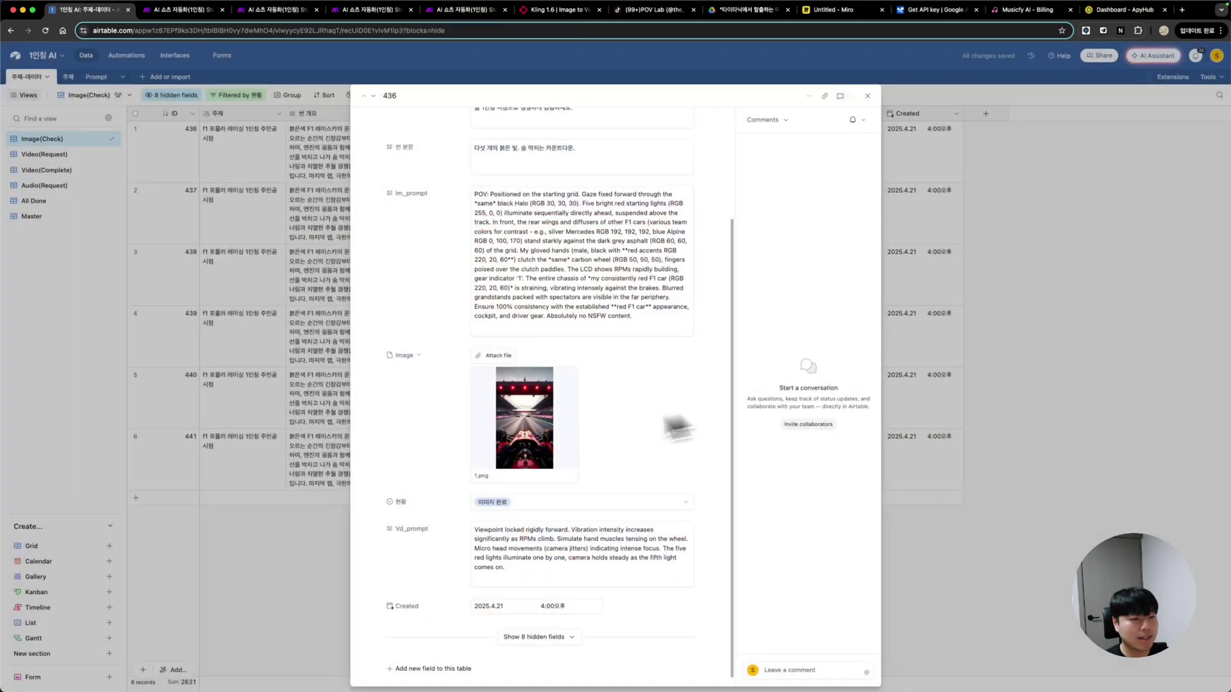
click(503, 493)
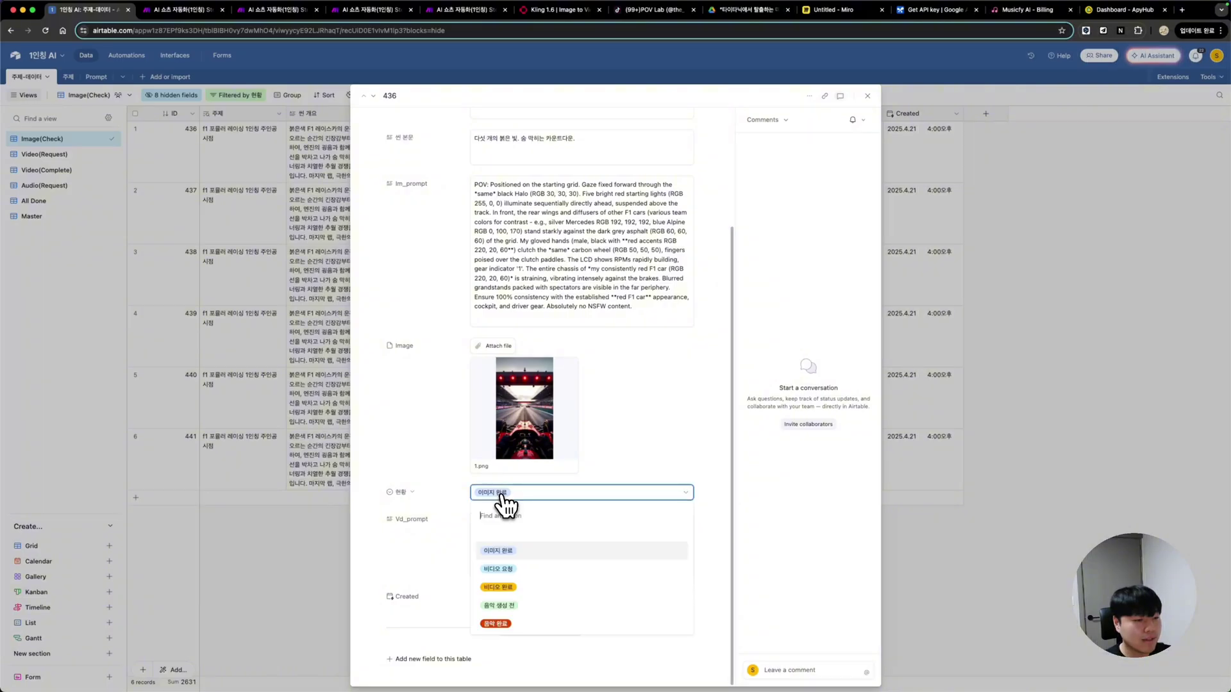
click(510, 571)
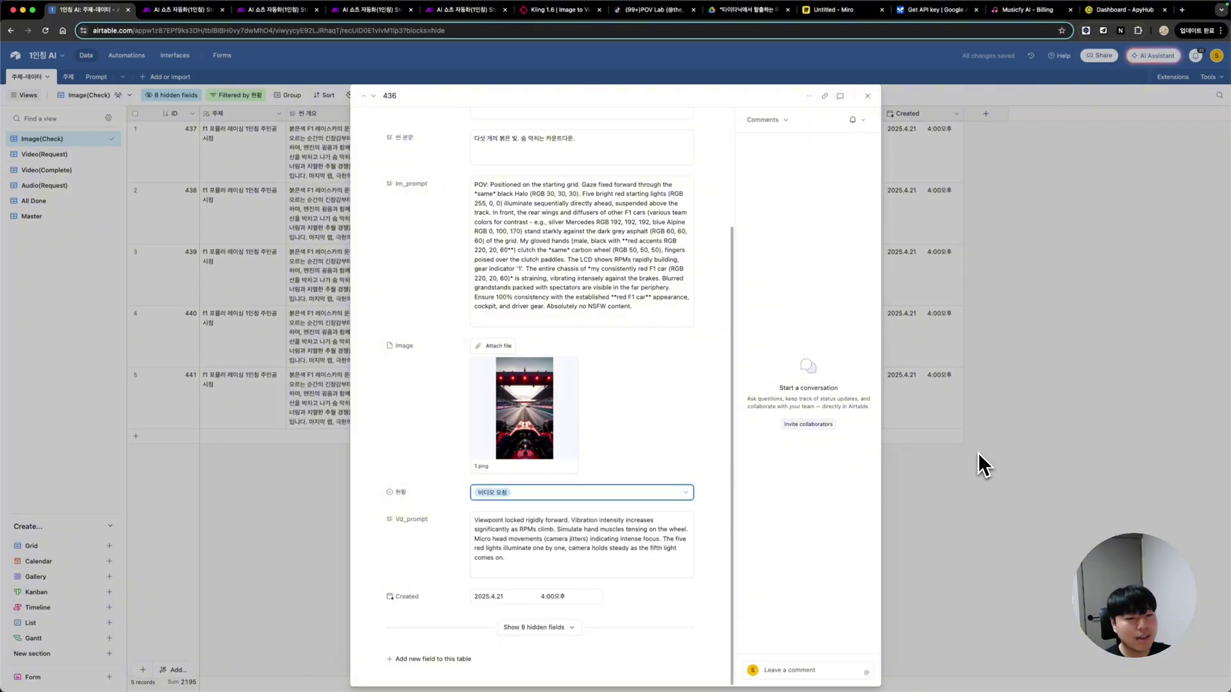
click(984, 466)
Open record 437 in the Image(Check) view and compare its three generated images at full size
click(151, 135)
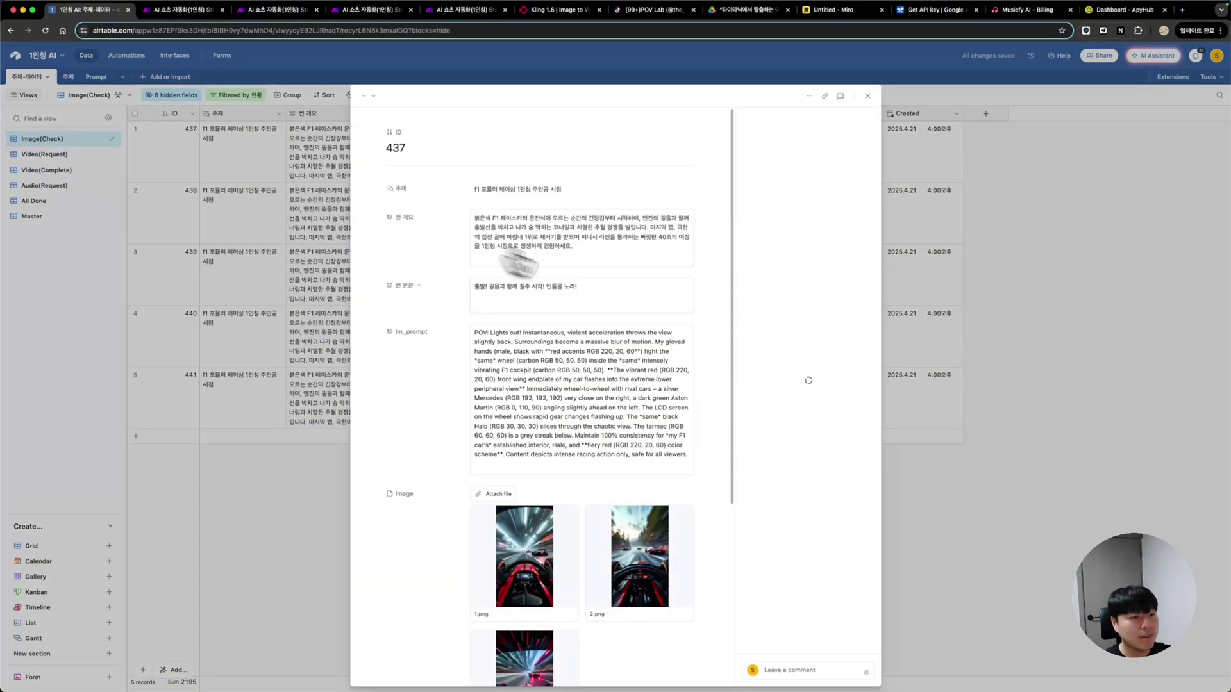
scroll(610, 385, down, 2)
scroll(571, 417, down, 2)
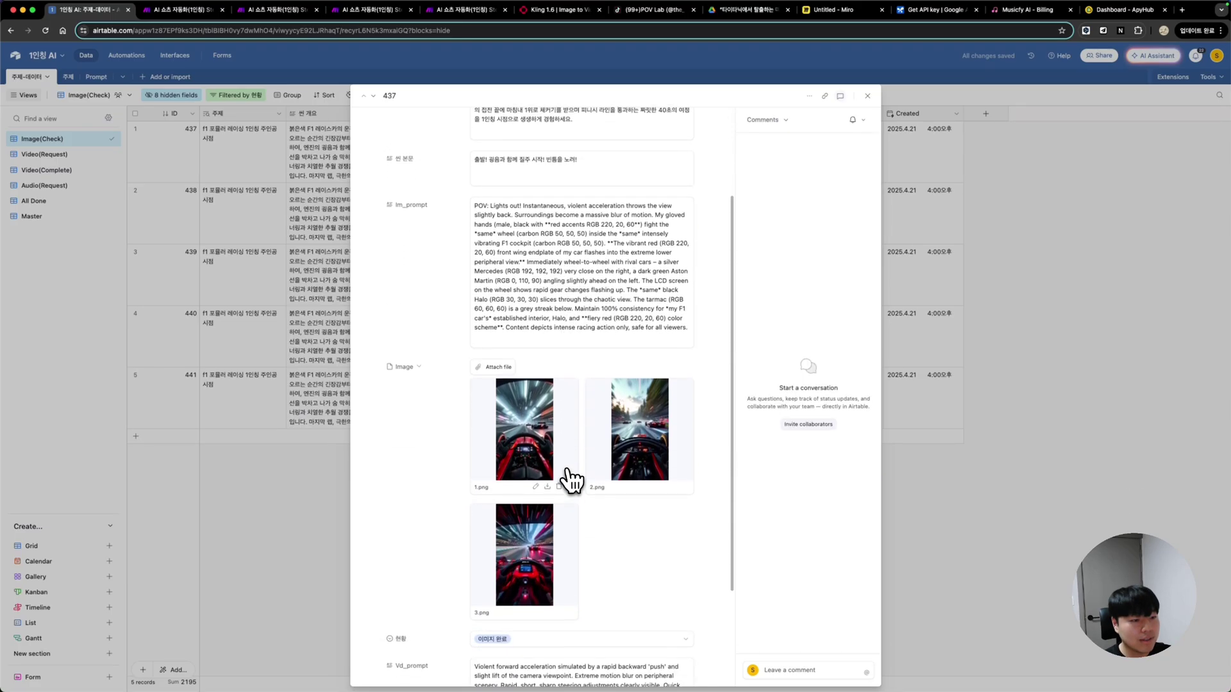
click(516, 446)
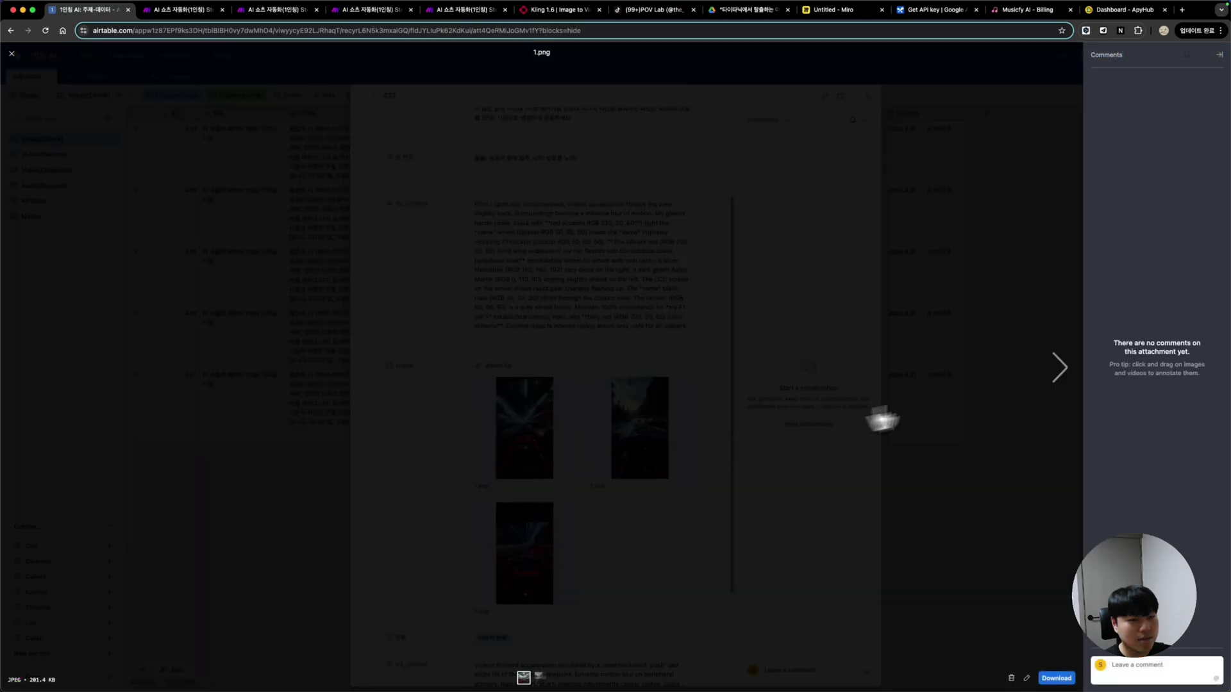
click(1060, 368)
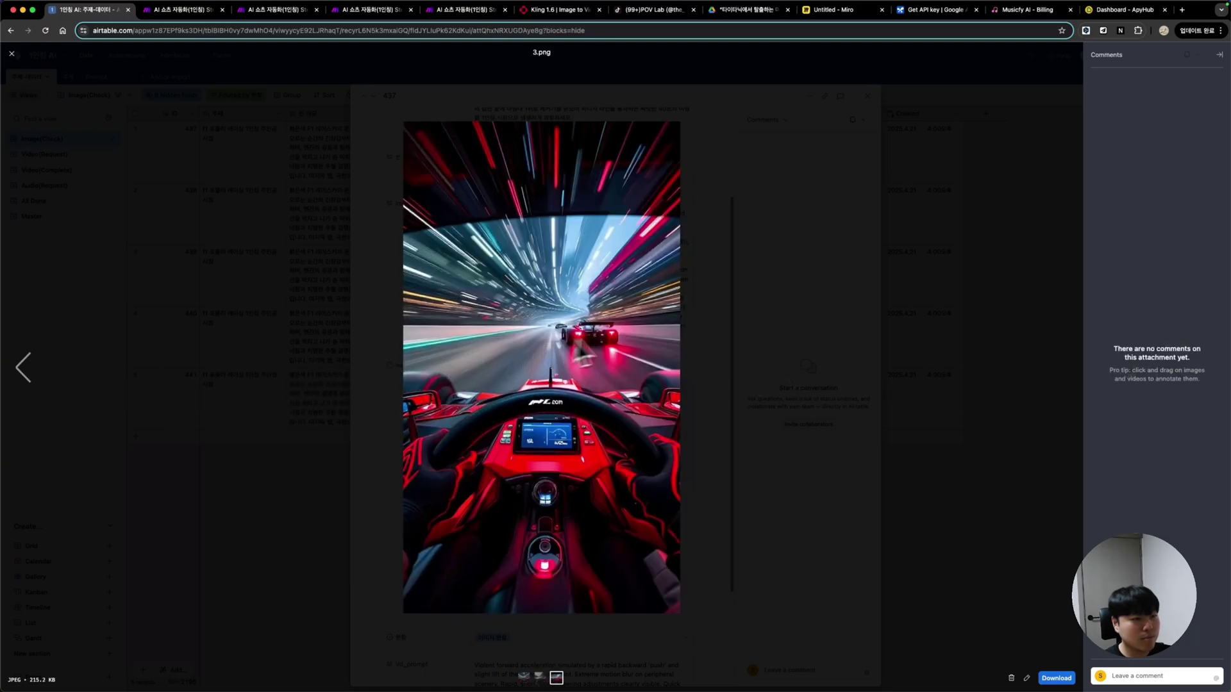
click(27, 370)
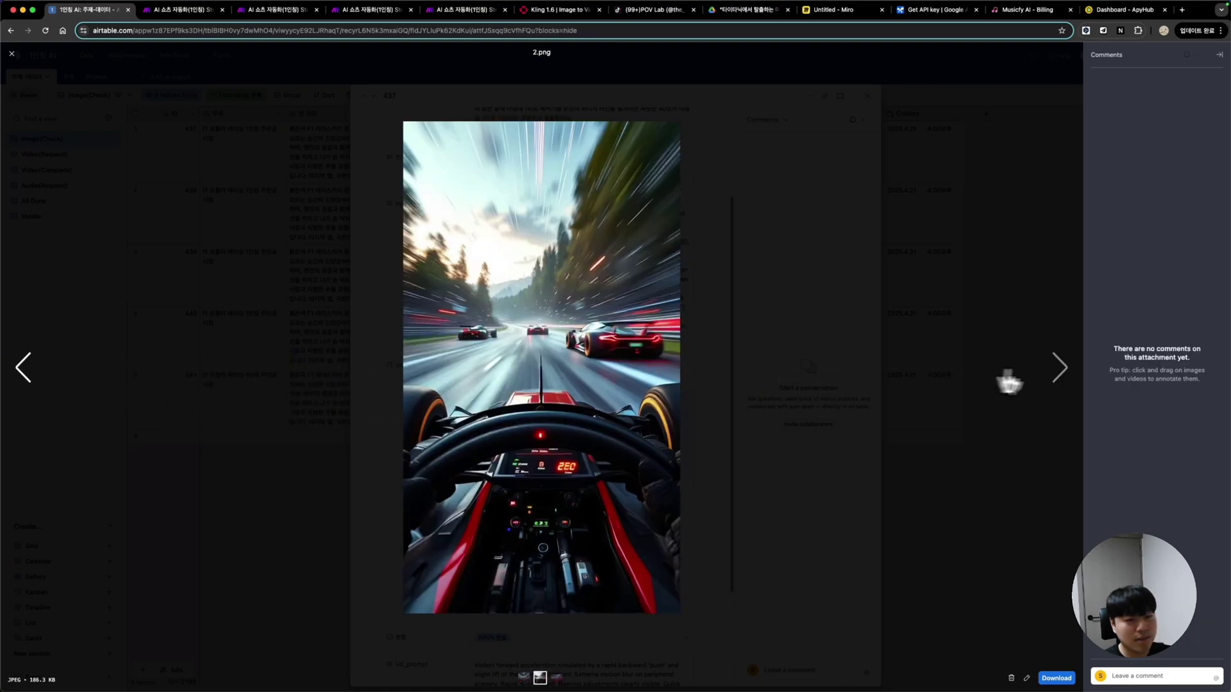
click(1048, 372)
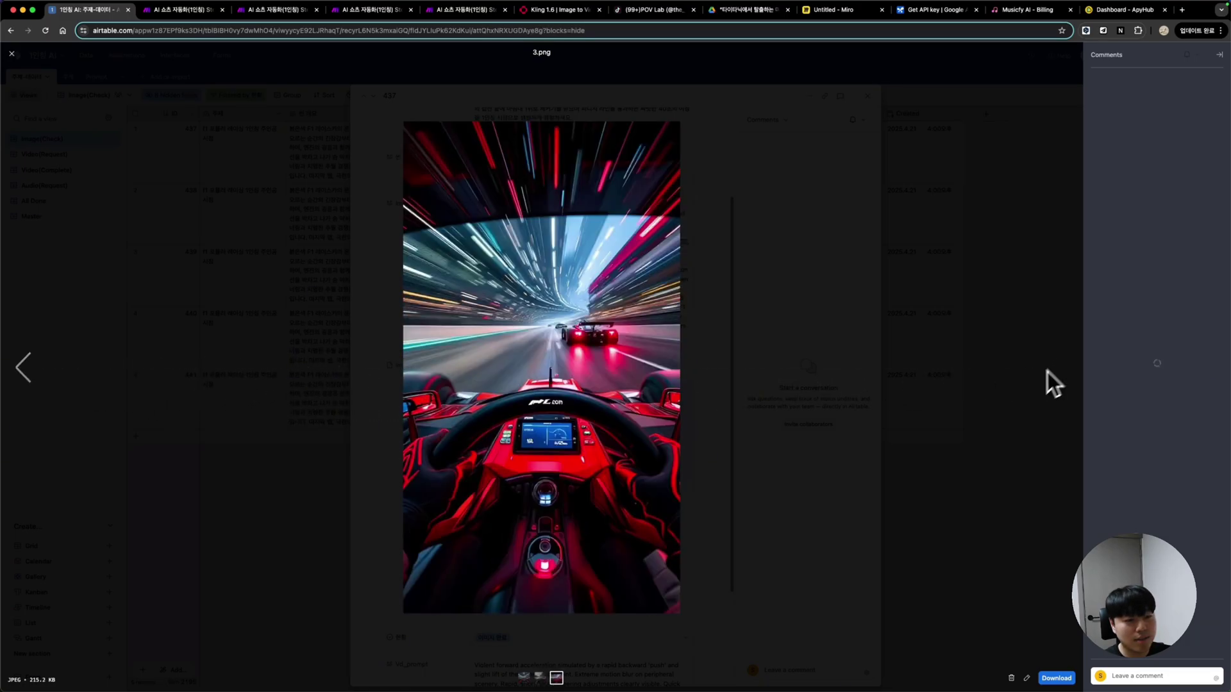
Remove 3.png and 2.png from record 437, keeping 1.png, and set its 현황 to 비디오 요청
click(1012, 678)
click(1012, 678)
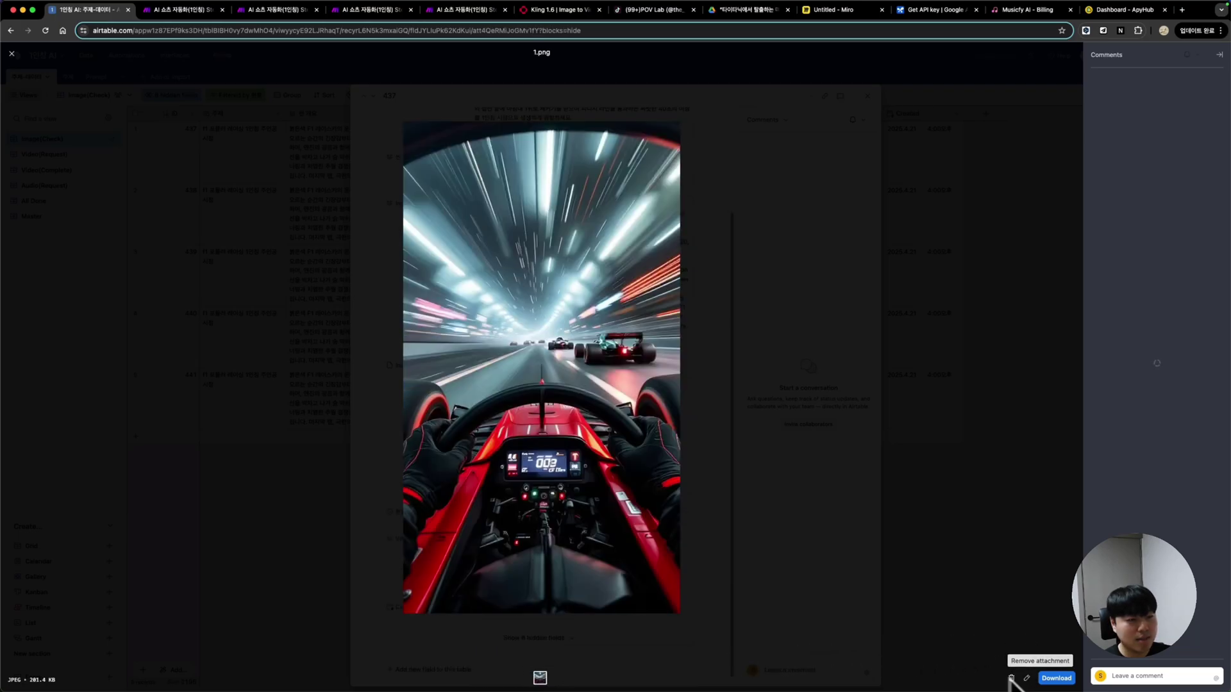
key(Escape)
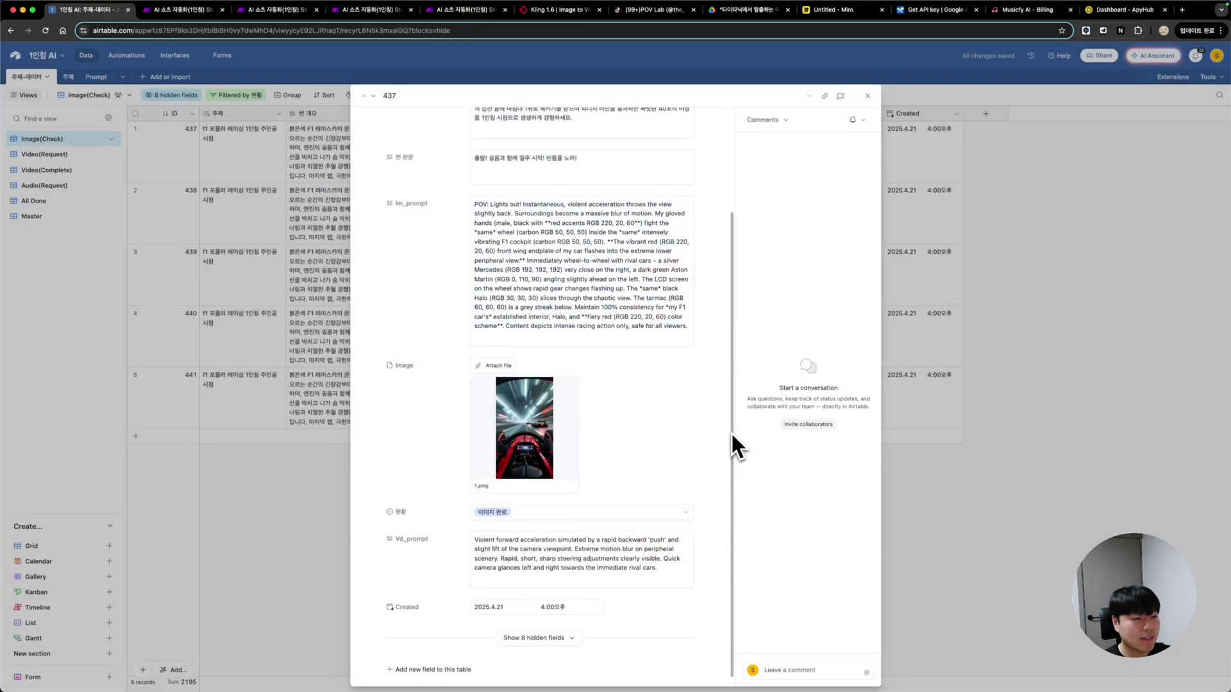
click(591, 512)
click(513, 589)
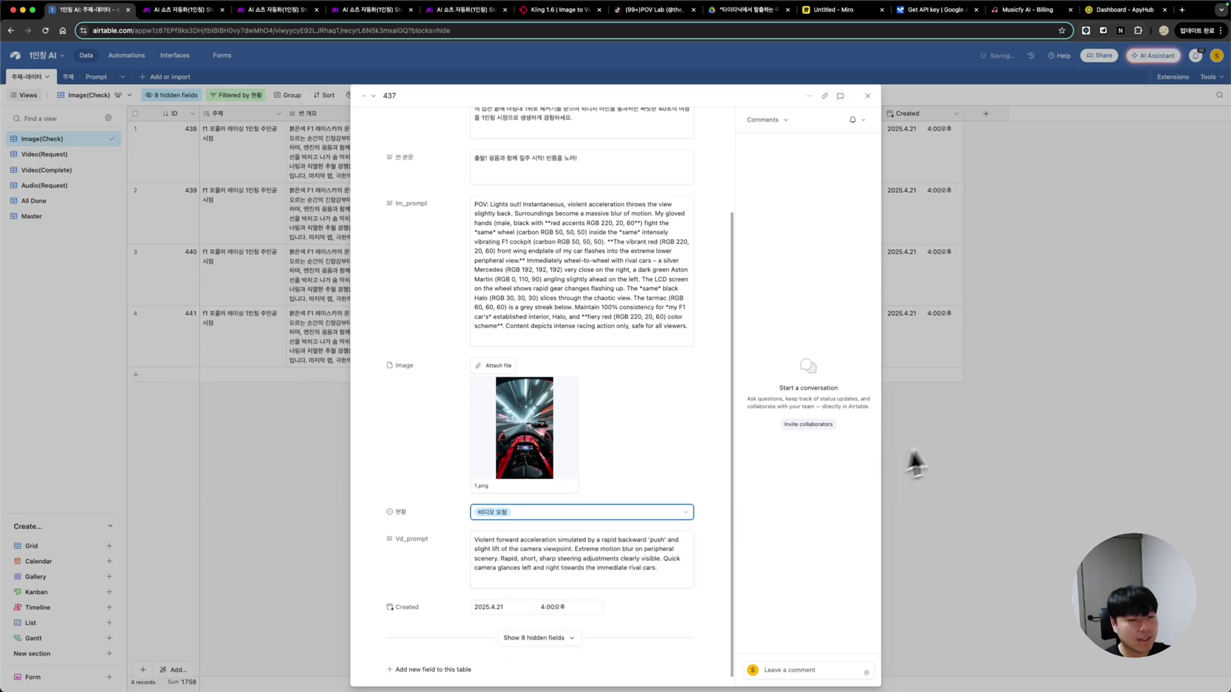
key(Escape)
Open record 438 in the Image(Check) view and compare its generated images at full size
click(156, 140)
scroll(571, 376, down, 3)
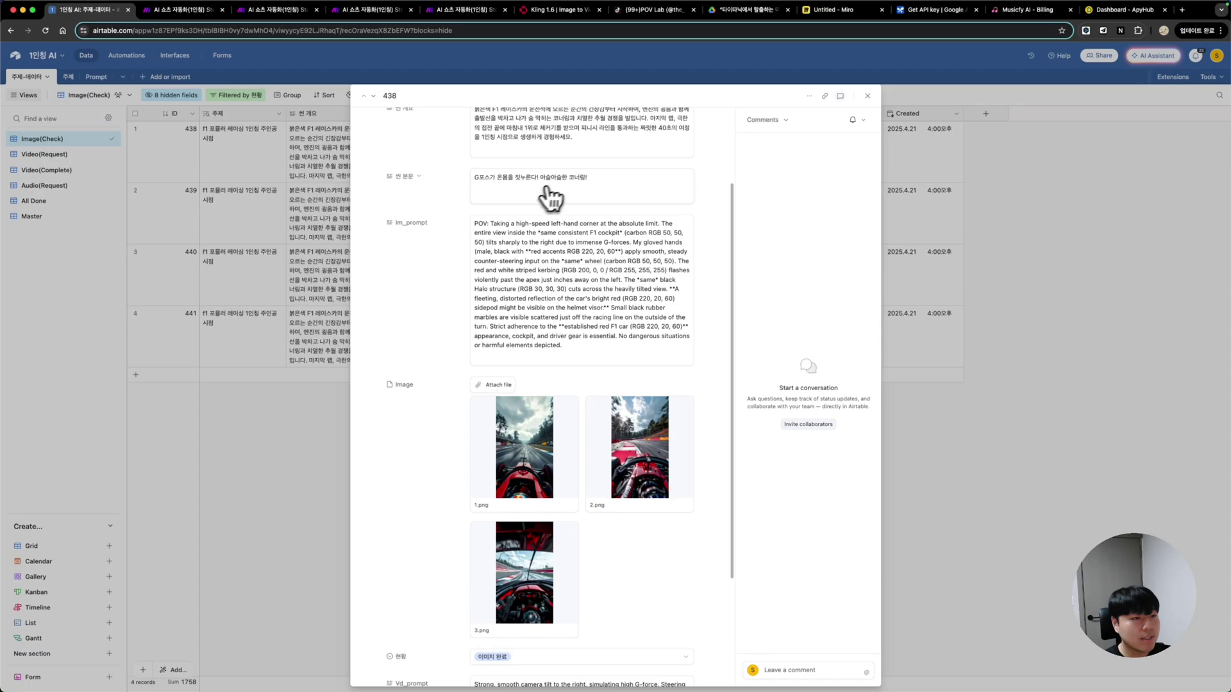
scroll(563, 302, down, 1)
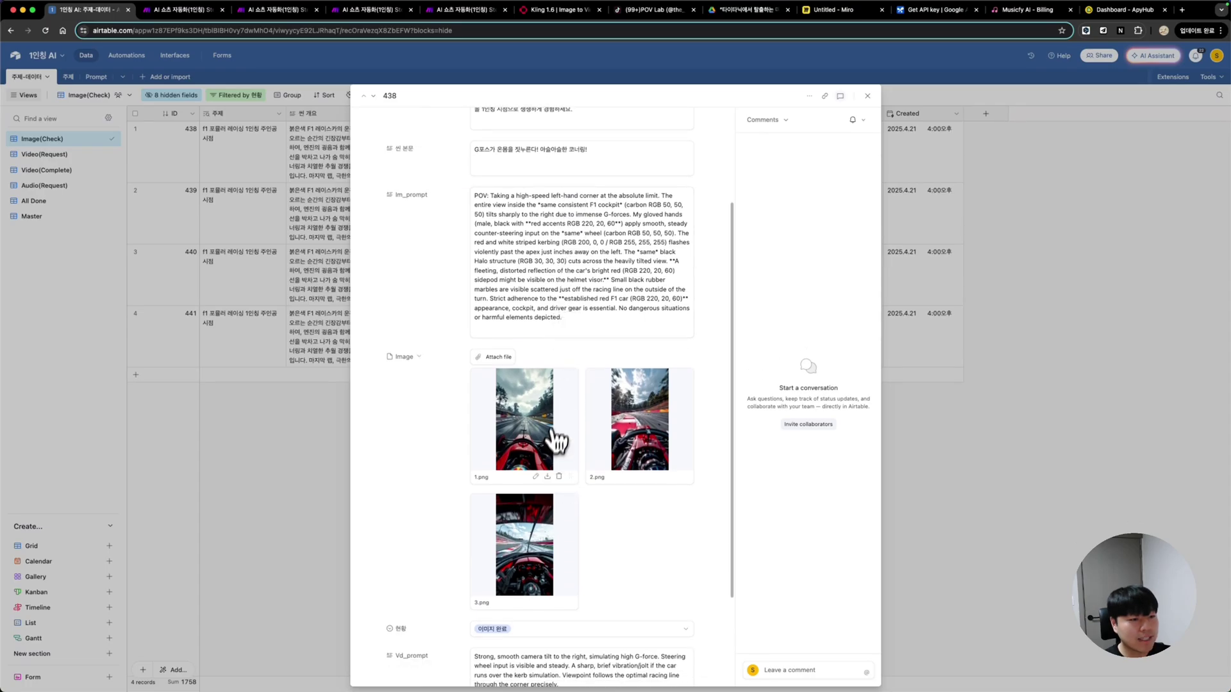
click(634, 436)
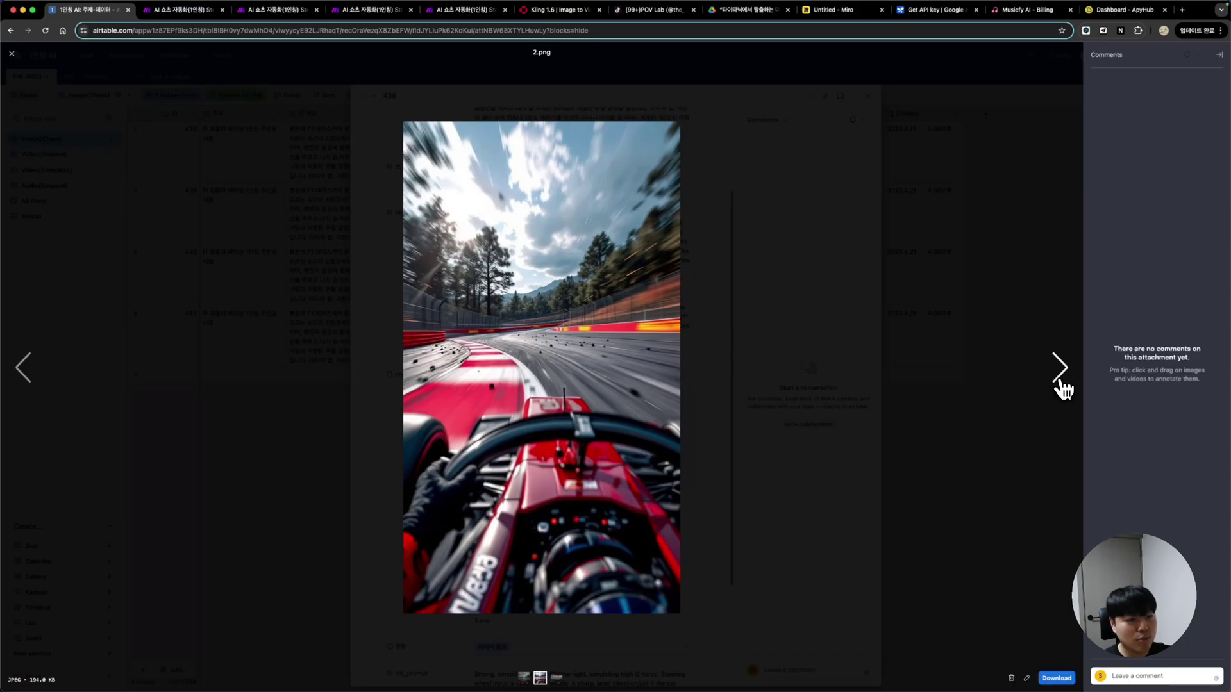
click(1060, 369)
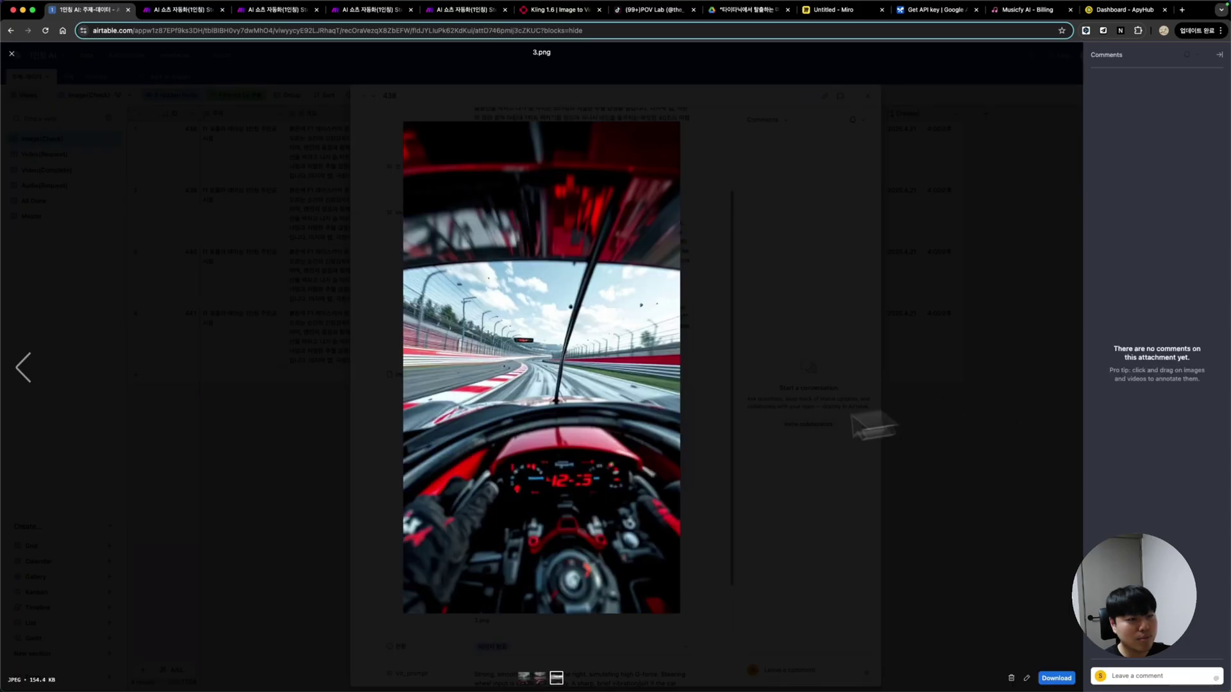
click(23, 369)
click(858, 447)
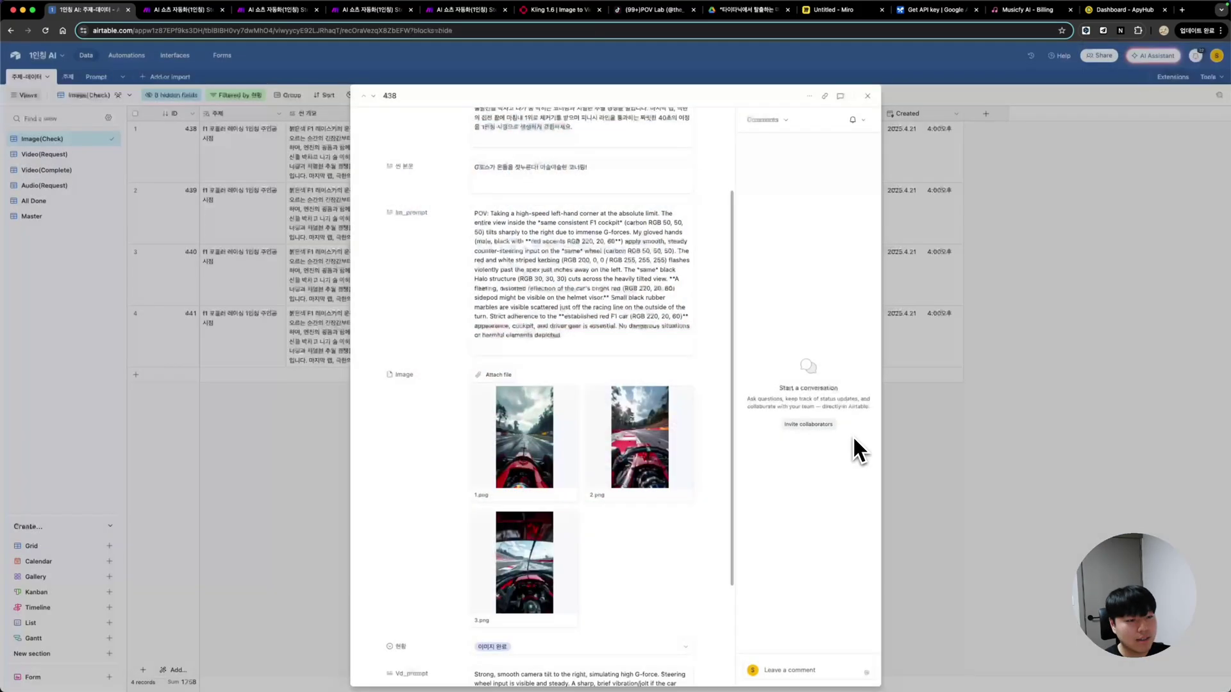
Remove 1.png and 3.png from record 438, keeping 2.png, and set its 현황 to 비디오 요청
click(560, 495)
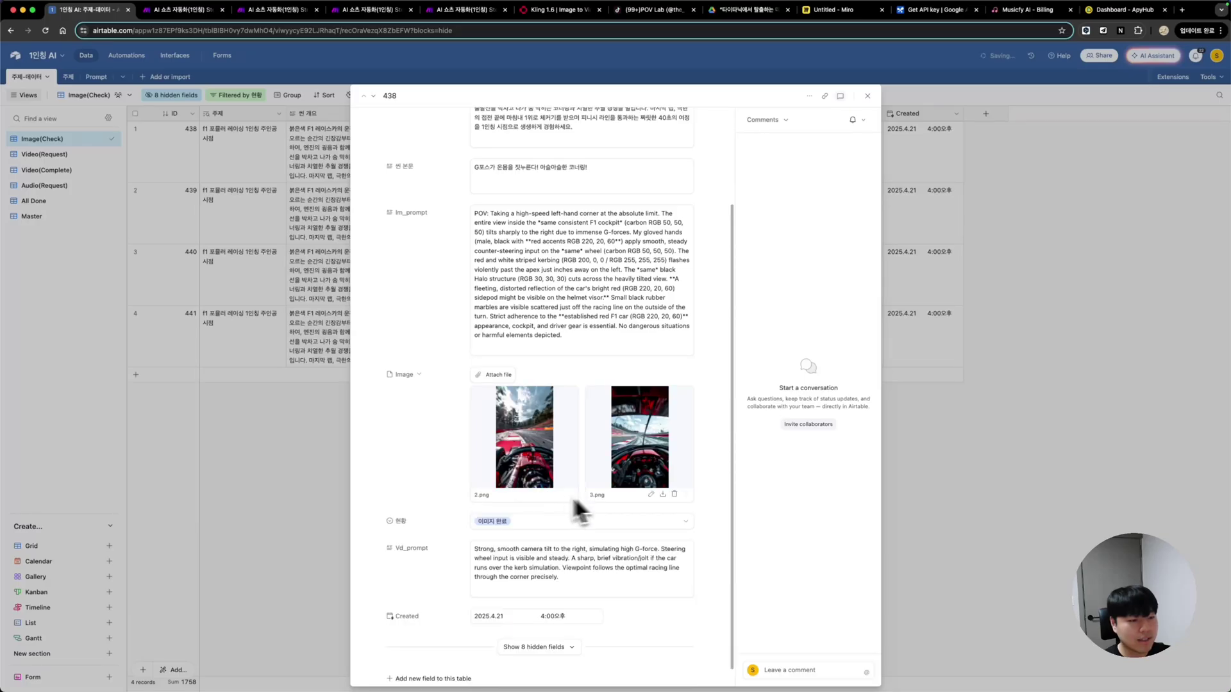
click(674, 495)
click(559, 523)
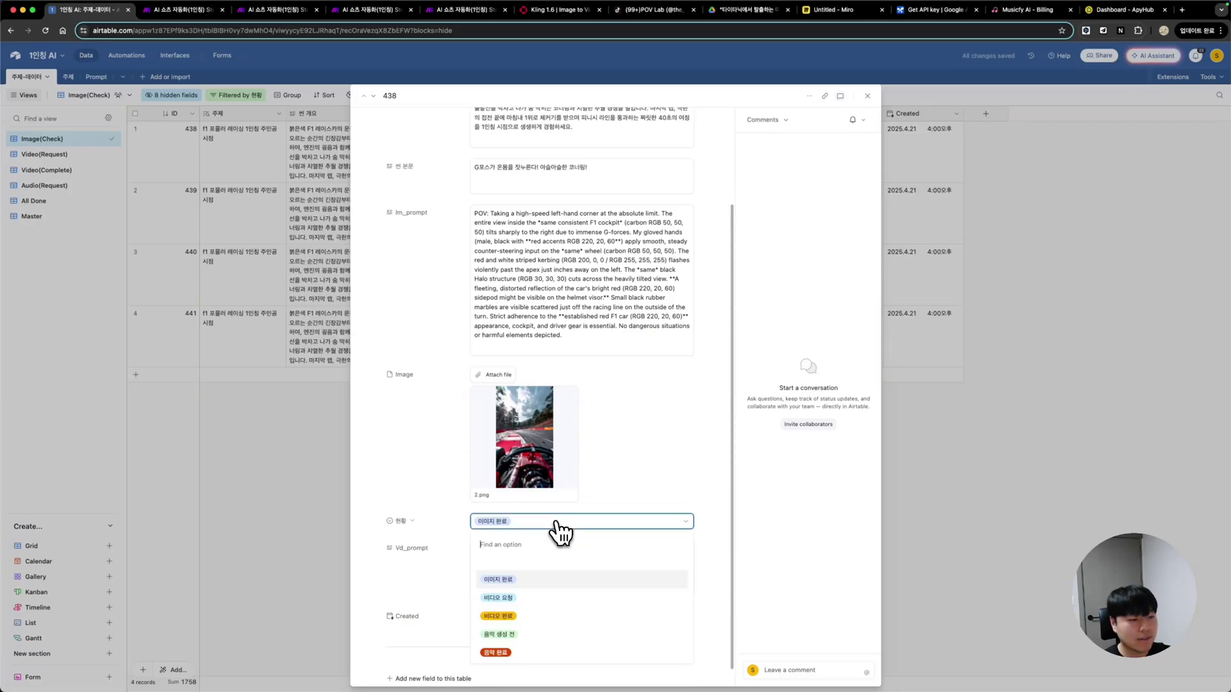
click(511, 598)
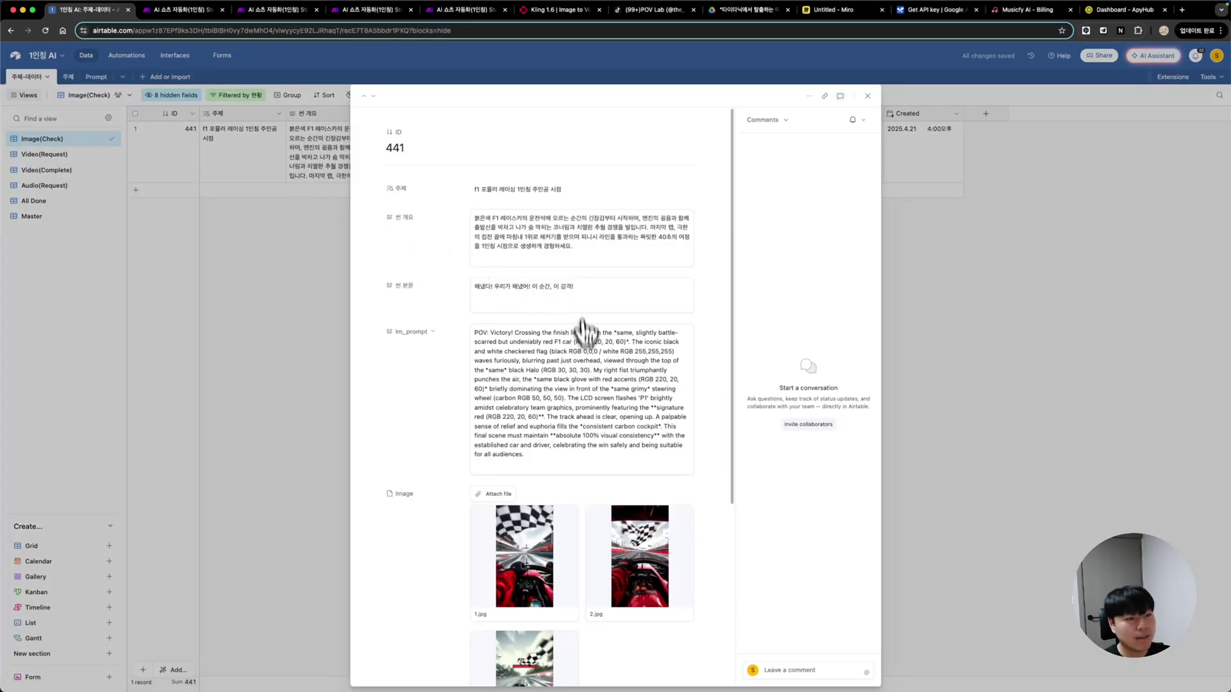
Compare the three generated images of record 441 at full size
scroll(606, 346, down, 3)
click(547, 451)
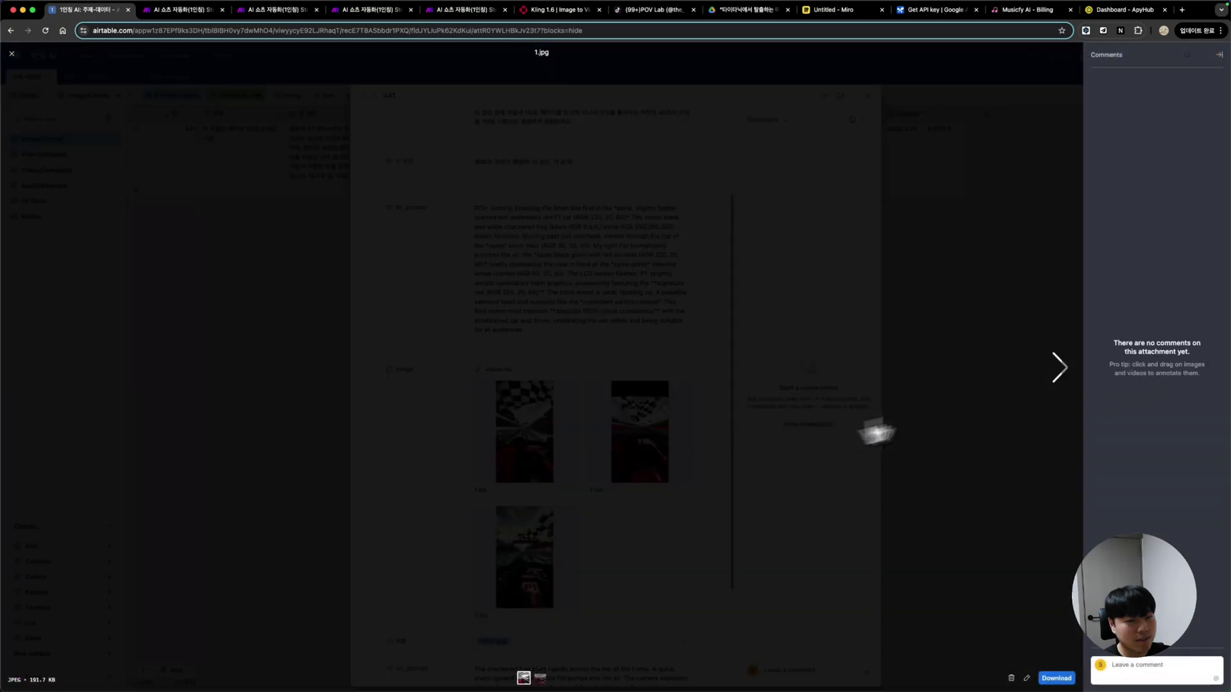
click(1059, 375)
click(1066, 379)
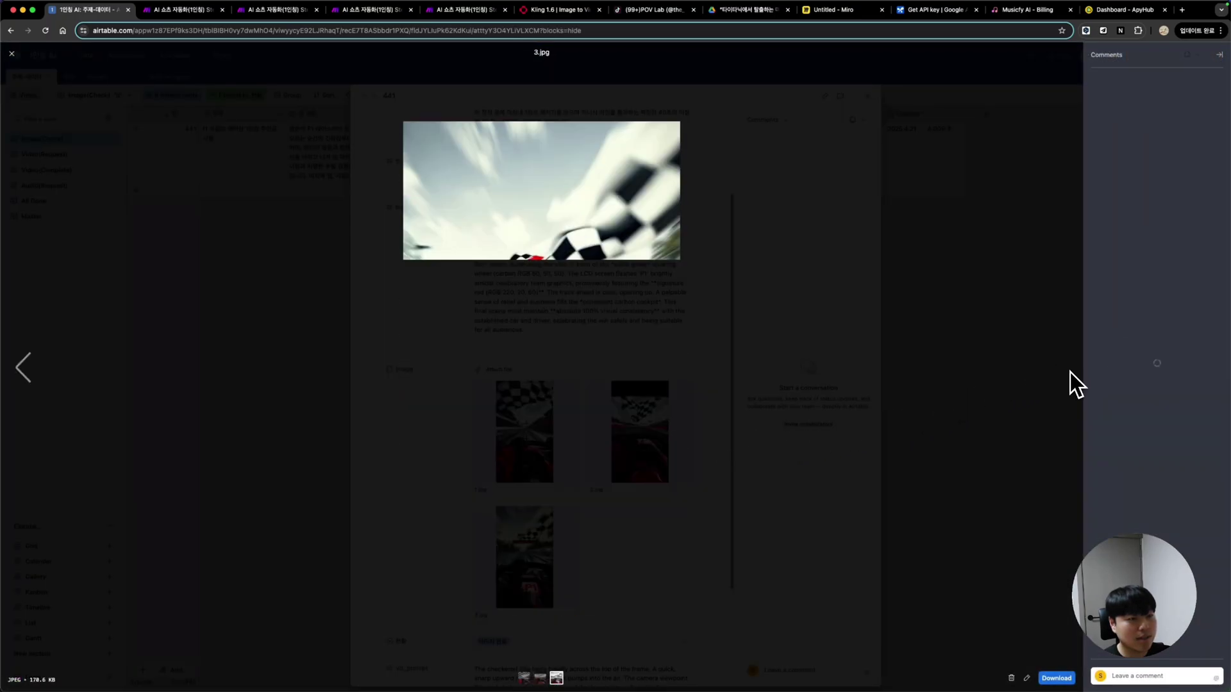
click(767, 451)
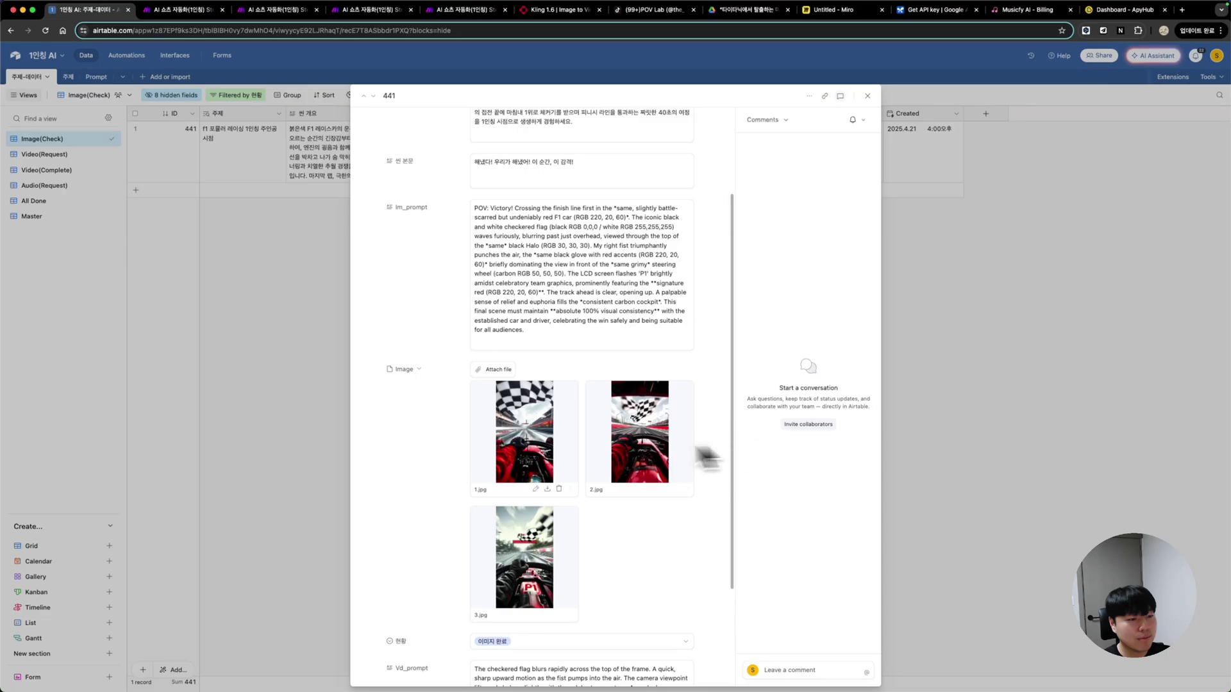
Remove 2.jpg and 3.jpg from record 441, keeping 1.jpg, set its 현황 to 비디오 요청, and close the record
click(676, 490)
click(676, 492)
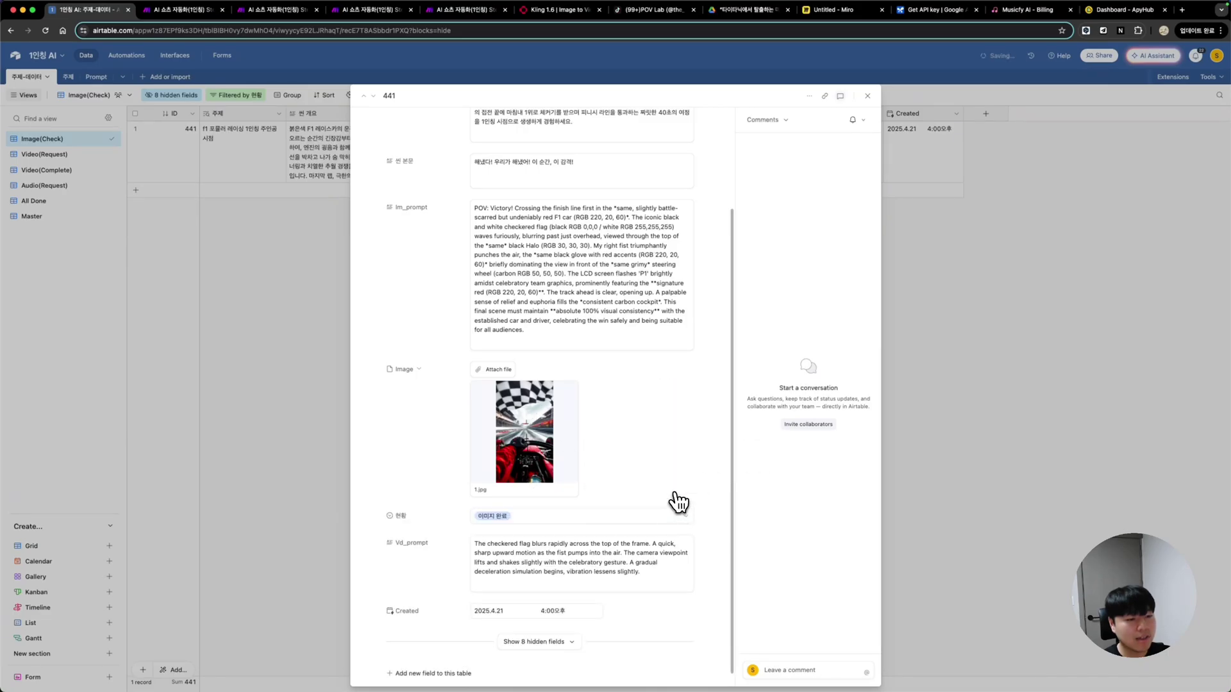
click(596, 516)
click(506, 605)
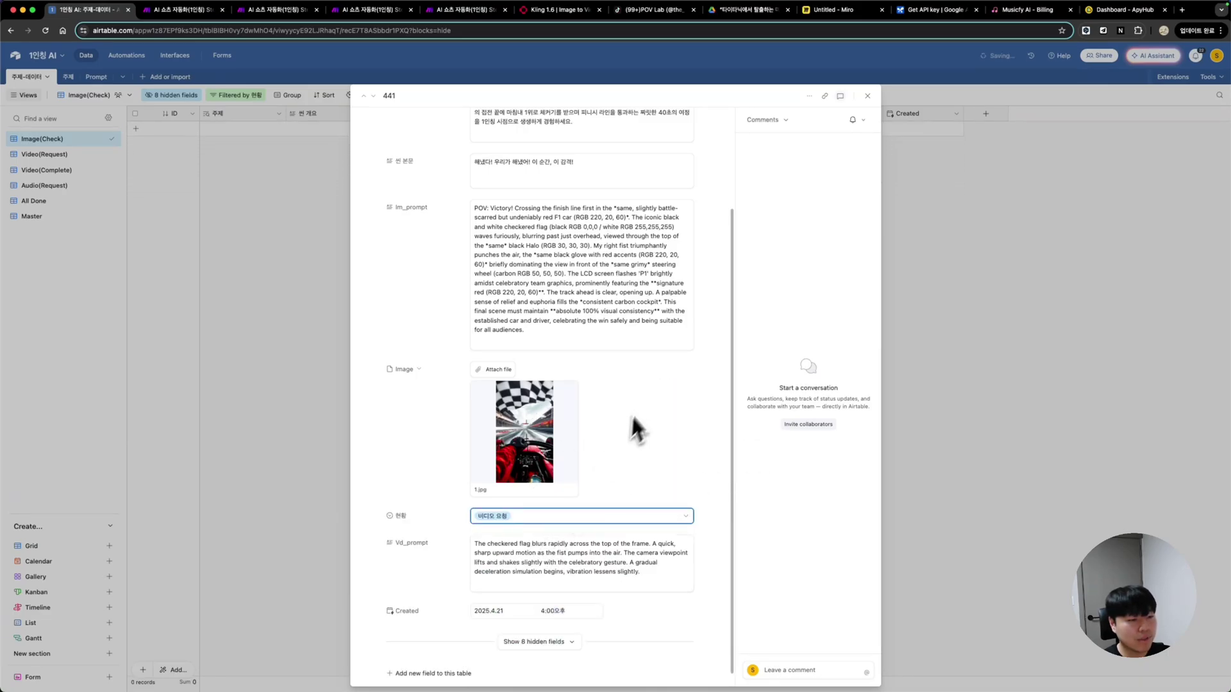
click(974, 287)
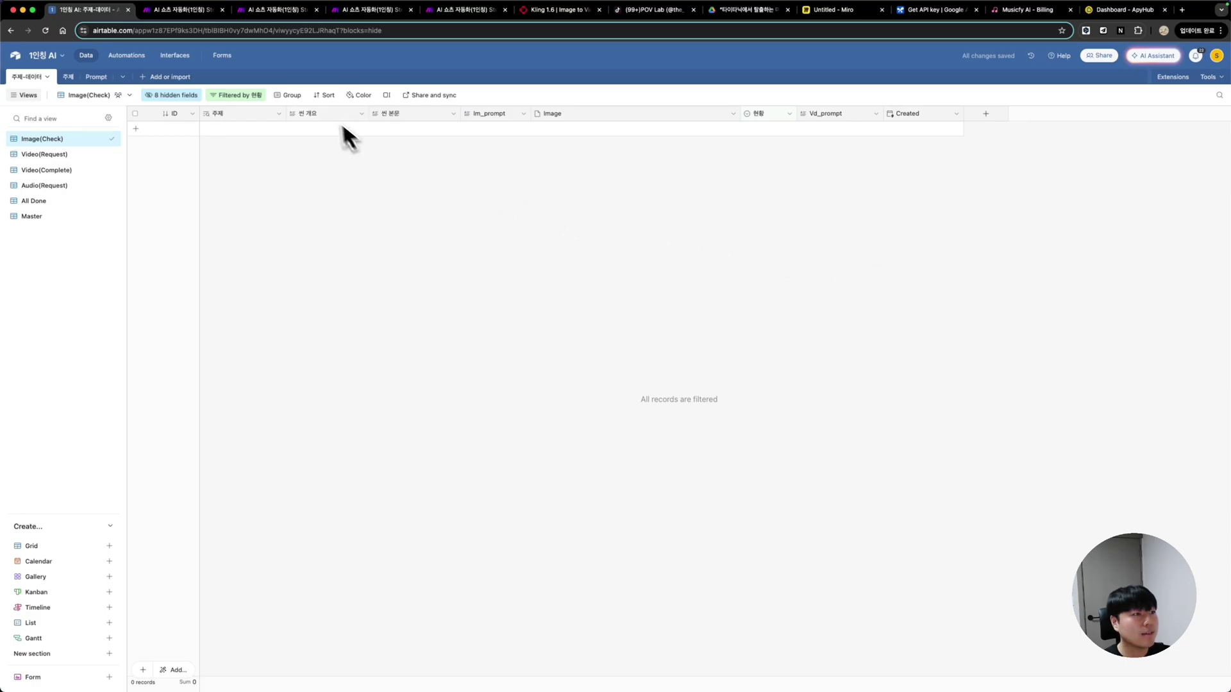
Switch to the AI 쇼츠 자동화(1인칭) Step2_v1 scenario in Make and run it once
click(277, 11)
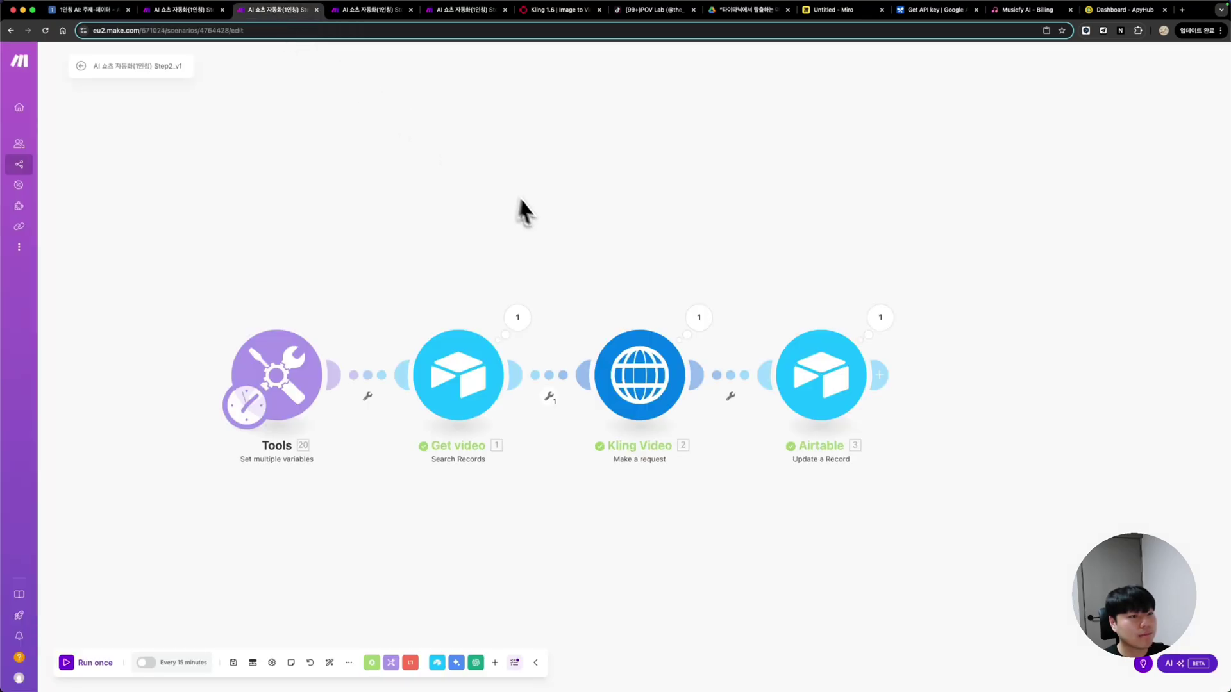
click(78, 667)
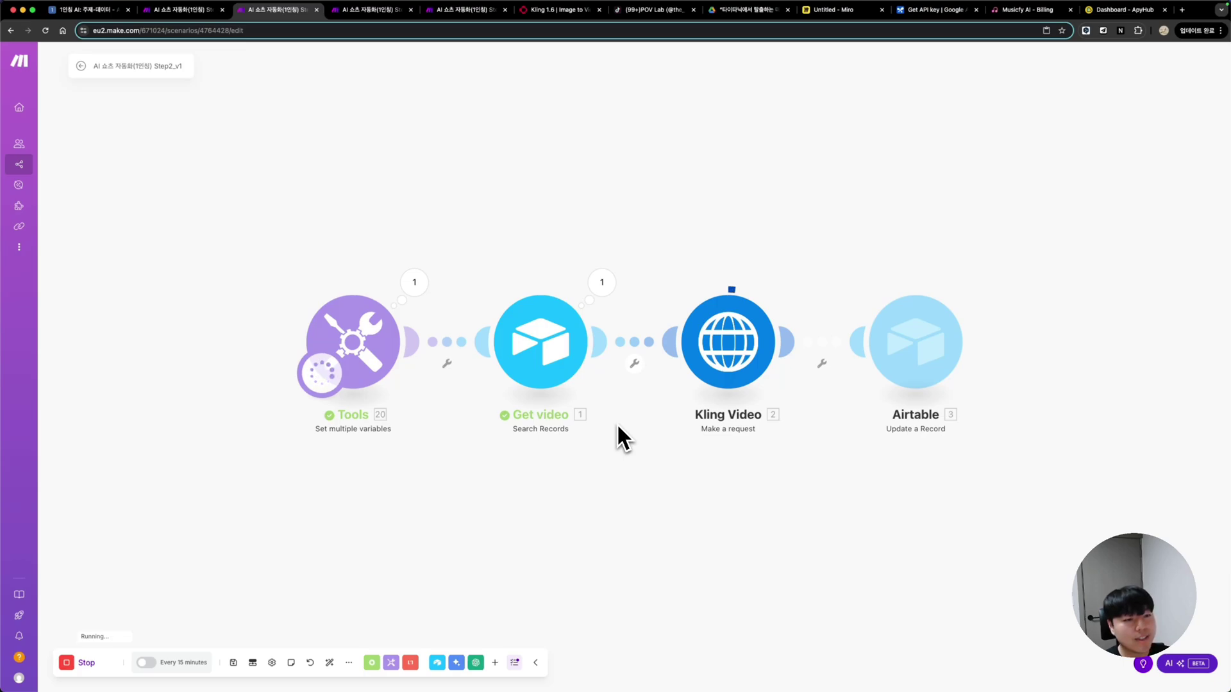
Examine the run-frequency options in the Step2_v1 scenario's schedule settings
click(186, 668)
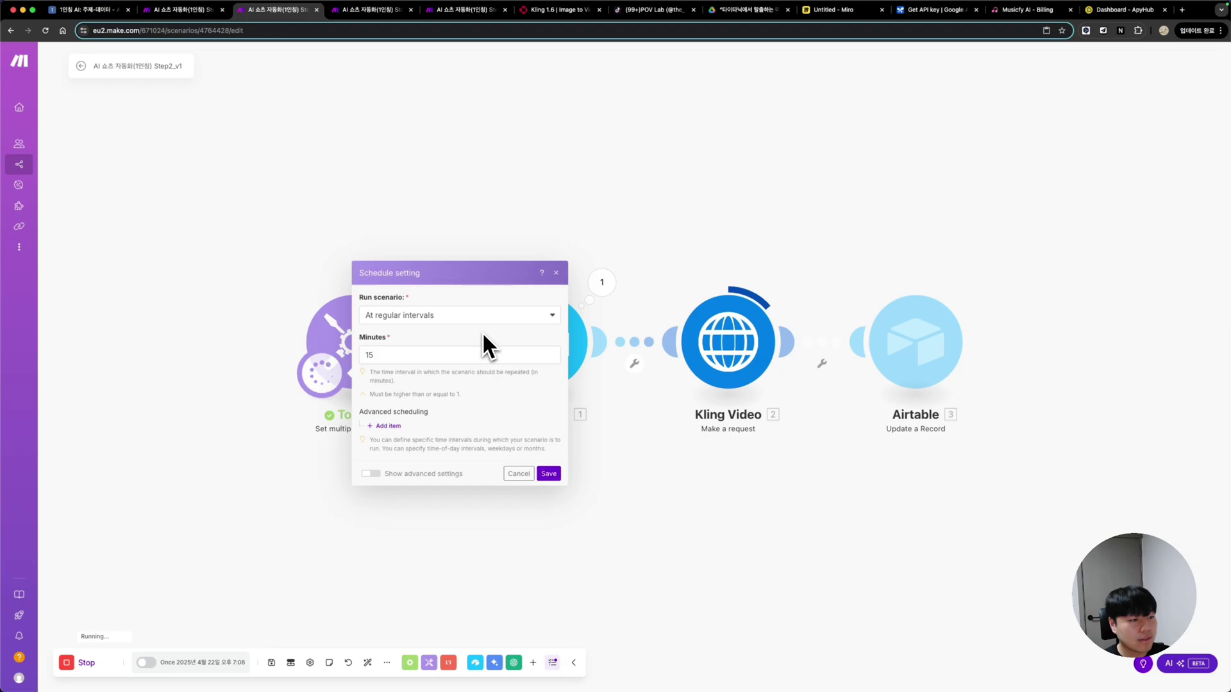
click(457, 317)
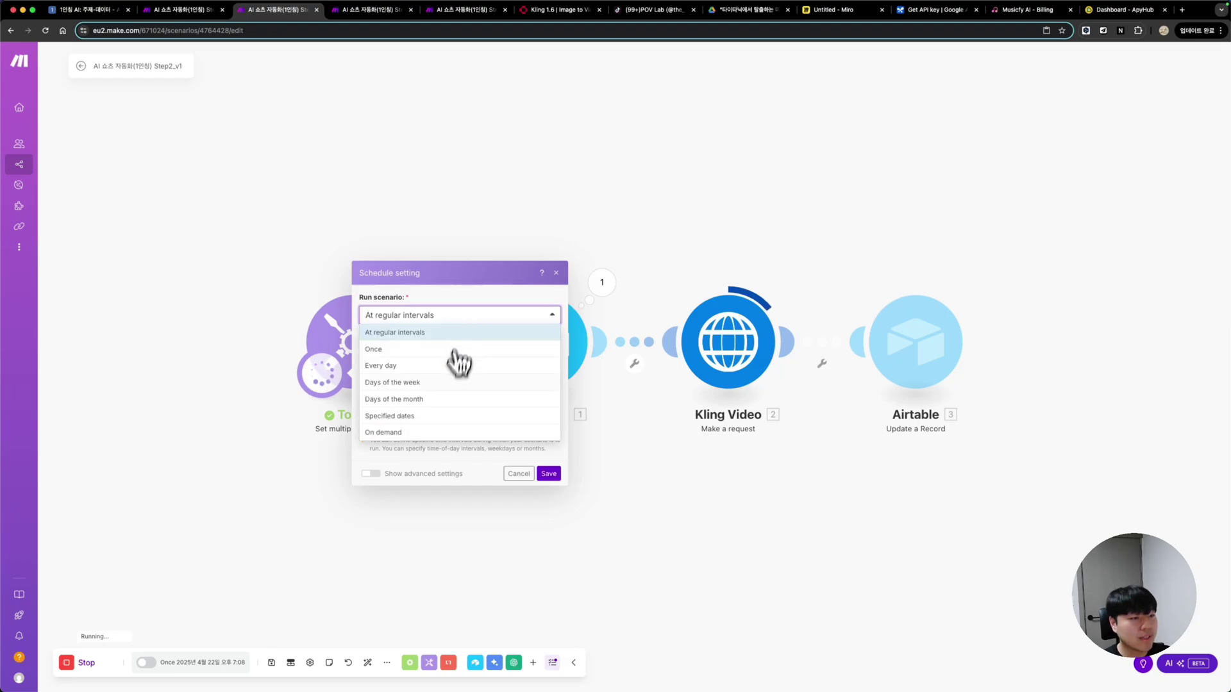
click(471, 284)
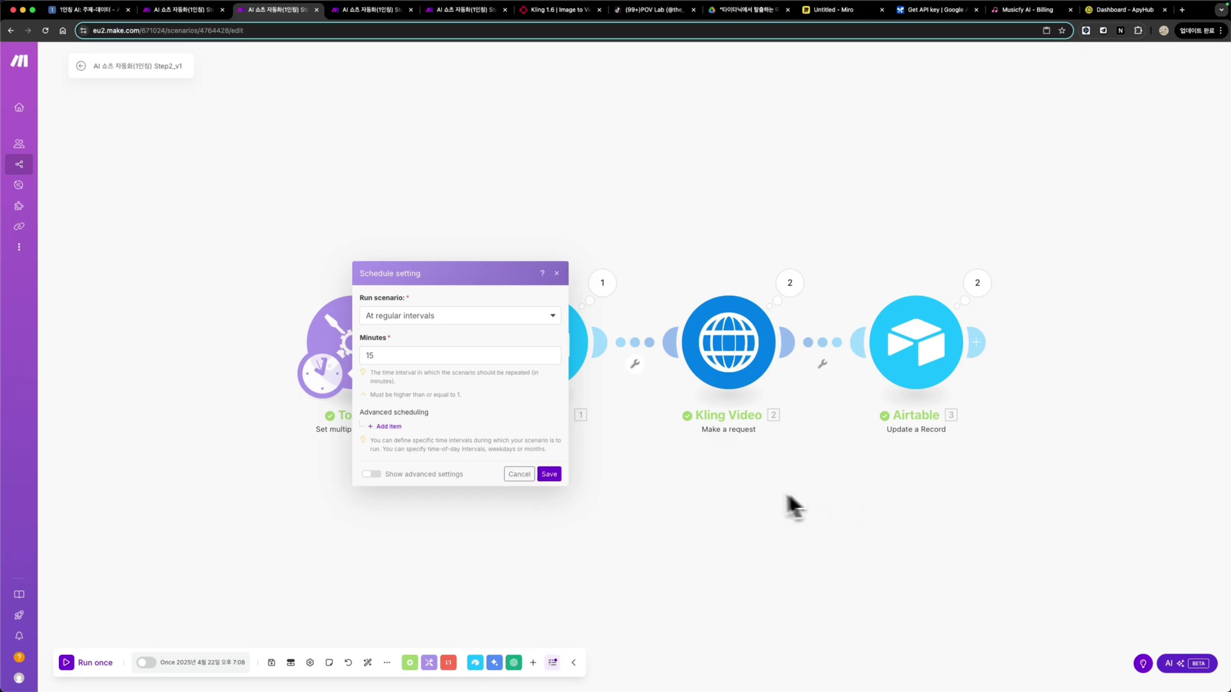
click(896, 508)
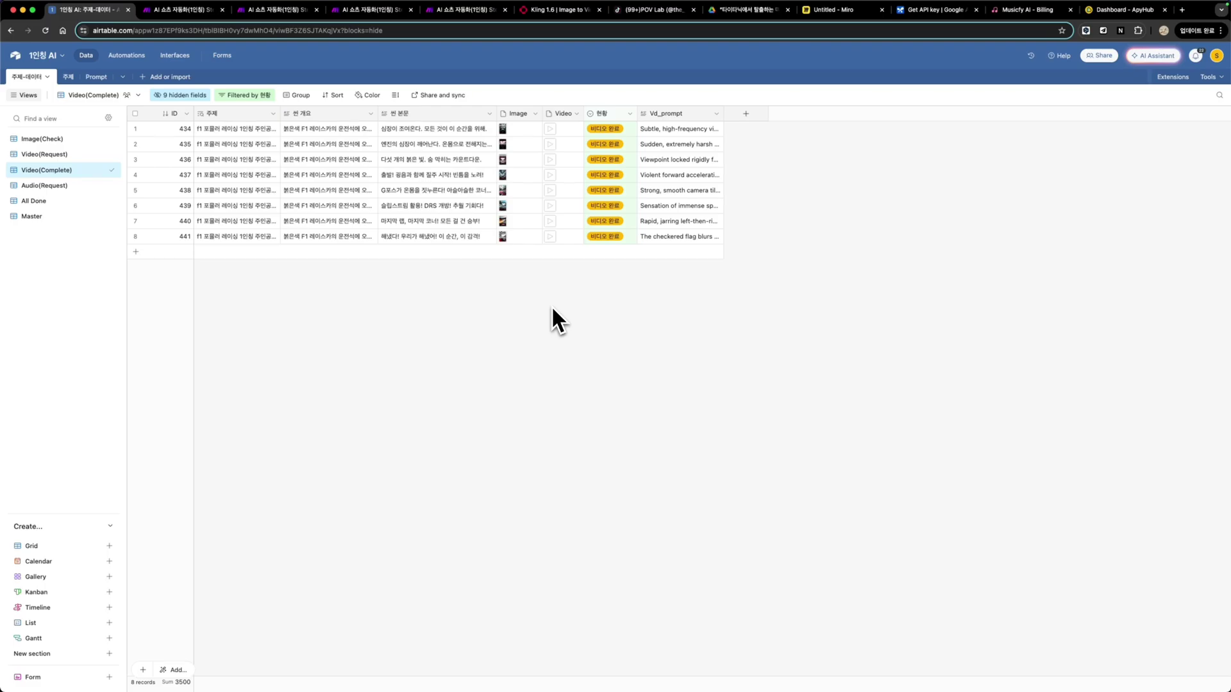
Play 434.mp4 from the Video column of Airtable's Video(Complete) view, and preview the generated scene videos
click(551, 136)
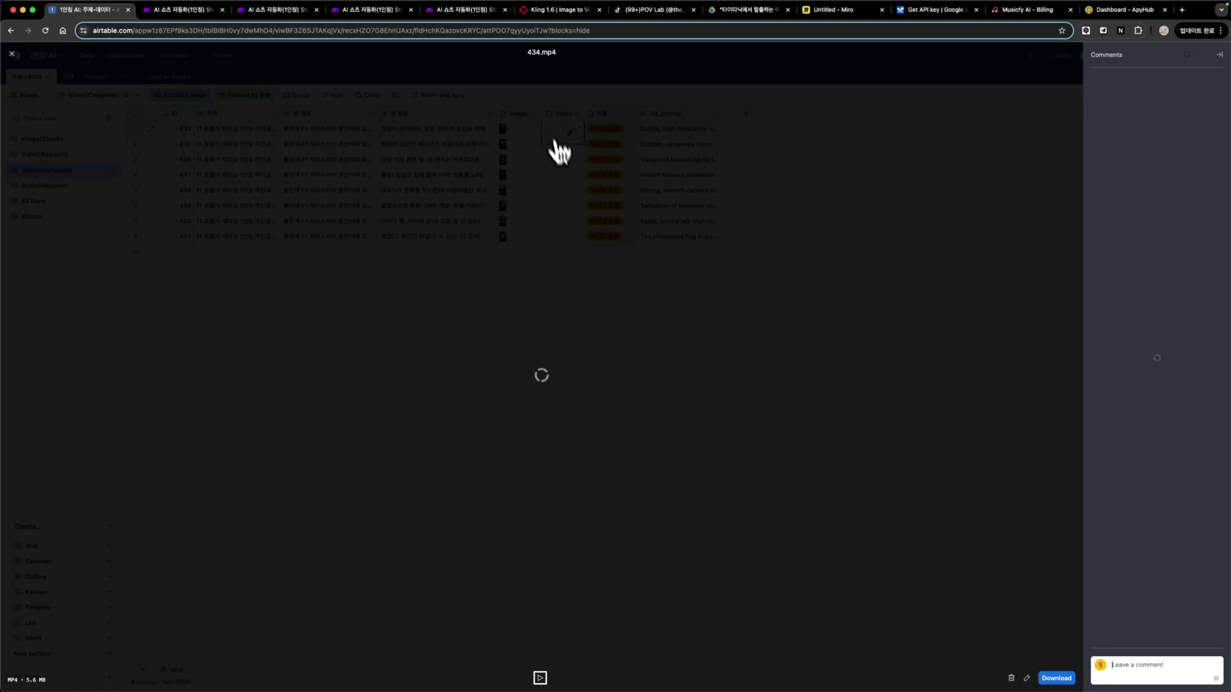
click(394, 654)
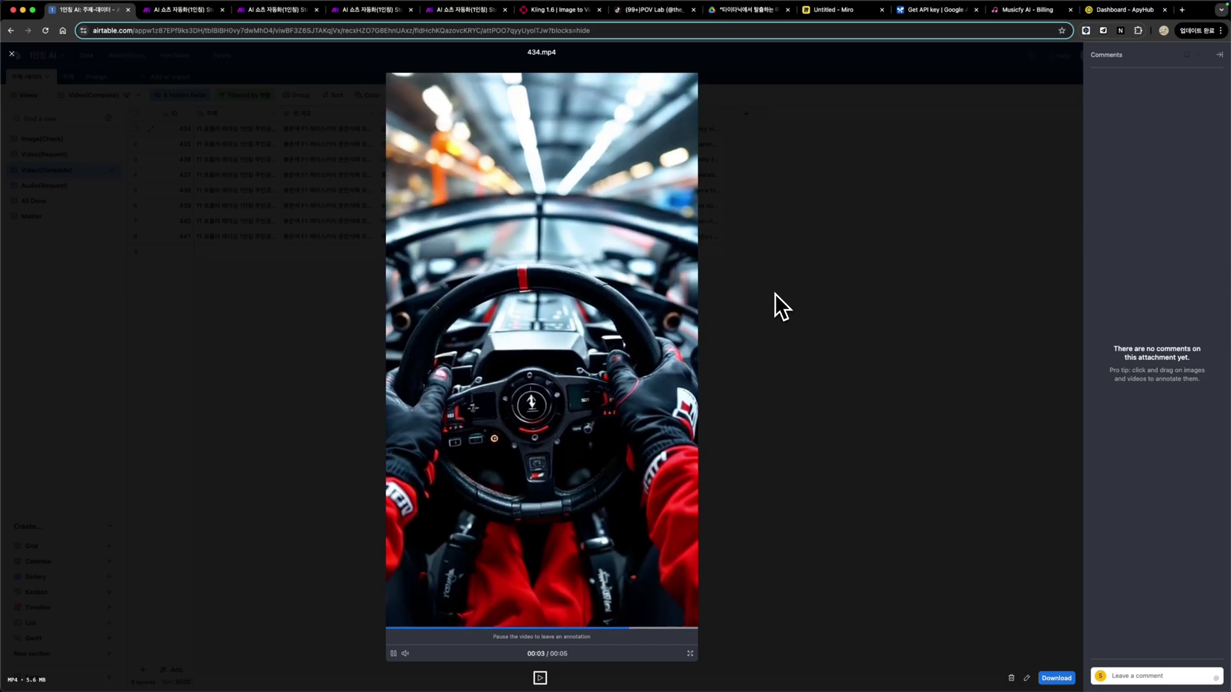
click(775, 295)
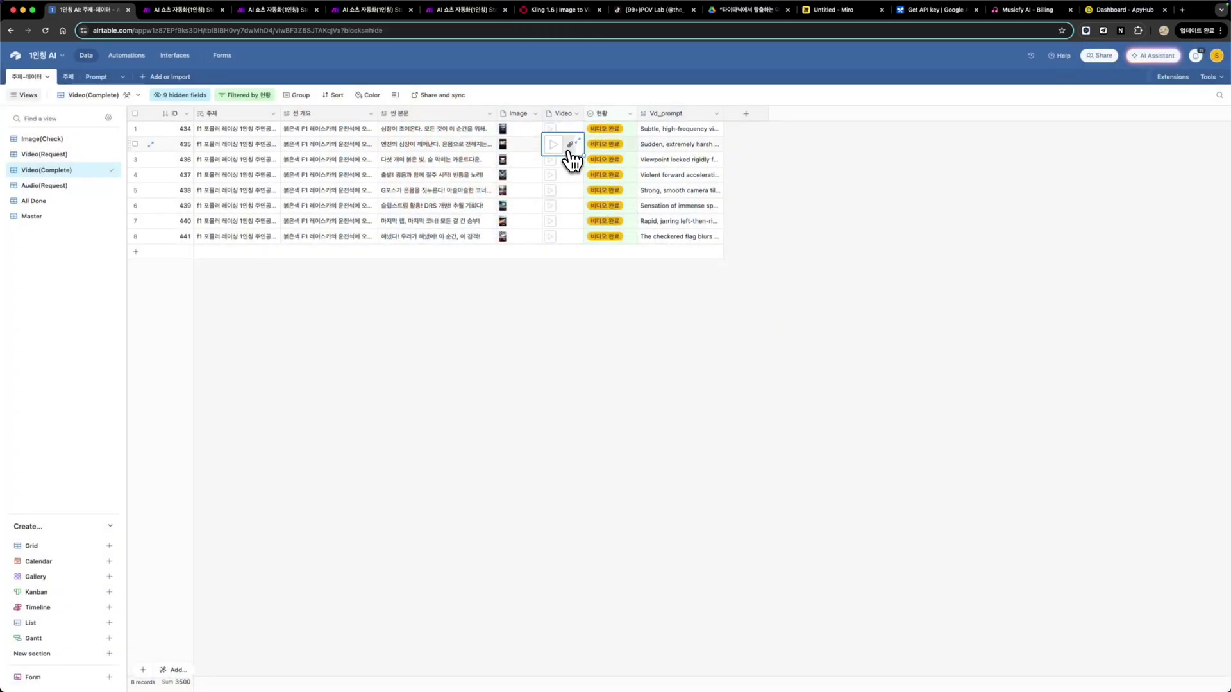
click(563, 233)
key(Escape)
Set the 현황 of records 434 to 441 in the Video(Complete) view to 음악 생성 전
click(615, 136)
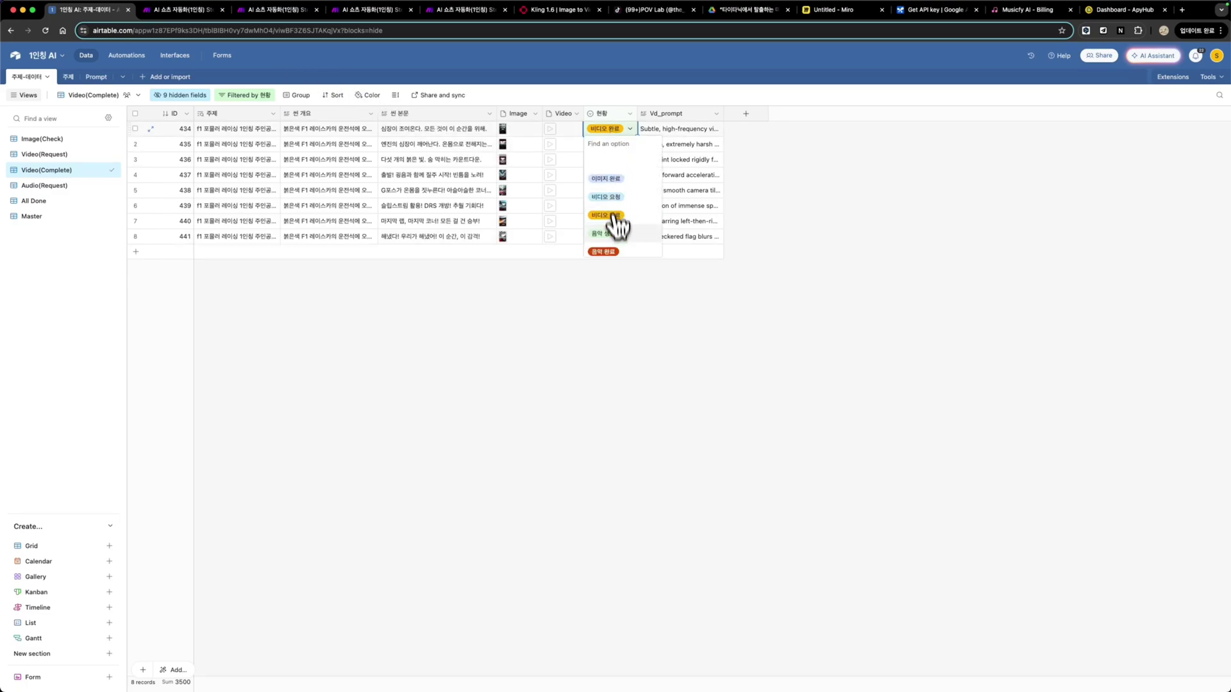
click(621, 245)
click(611, 131)
click(612, 133)
click(621, 242)
click(613, 159)
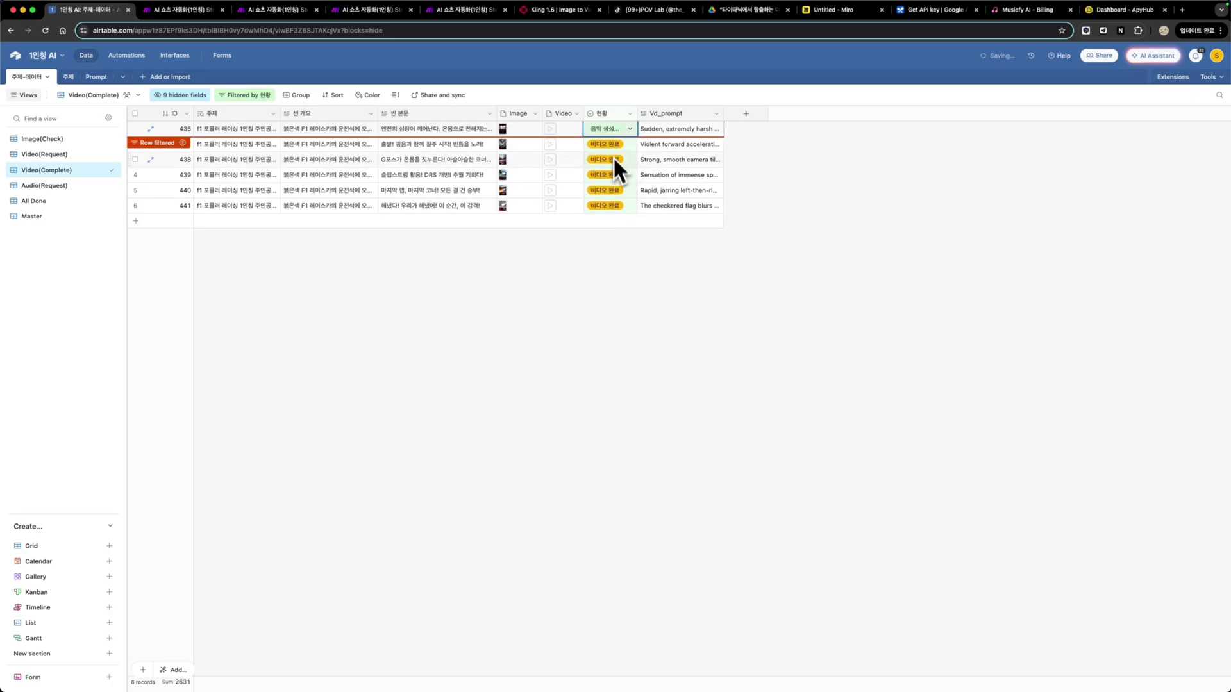
click(614, 132)
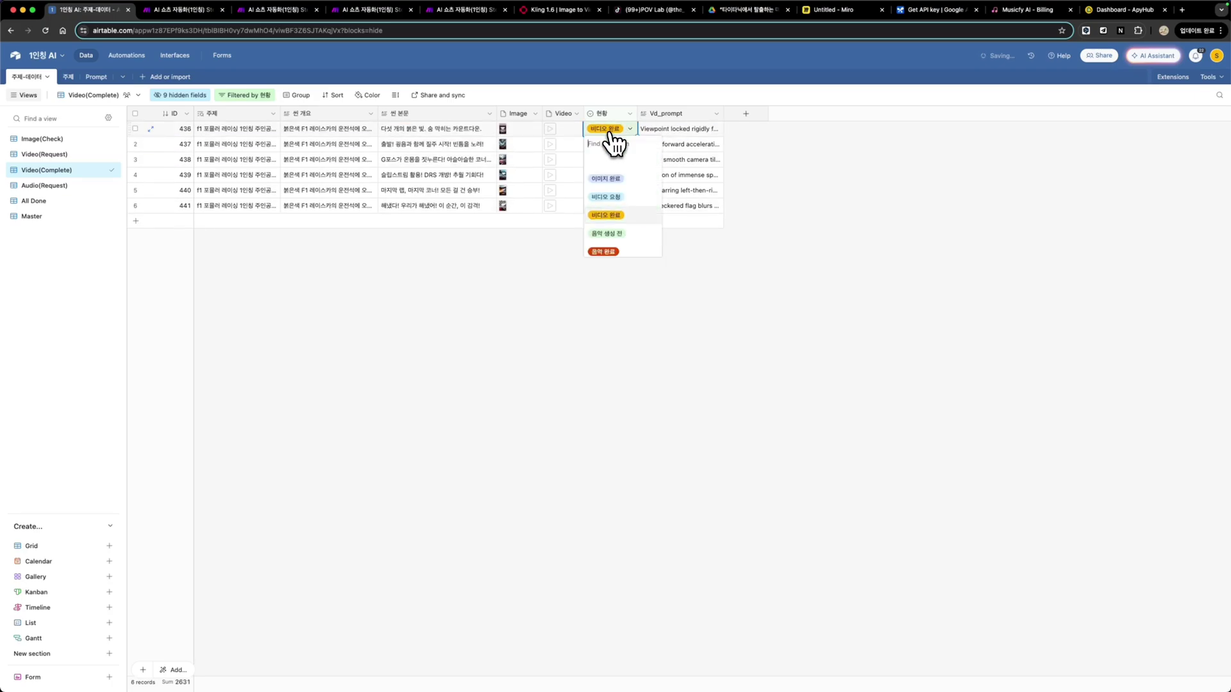
click(621, 242)
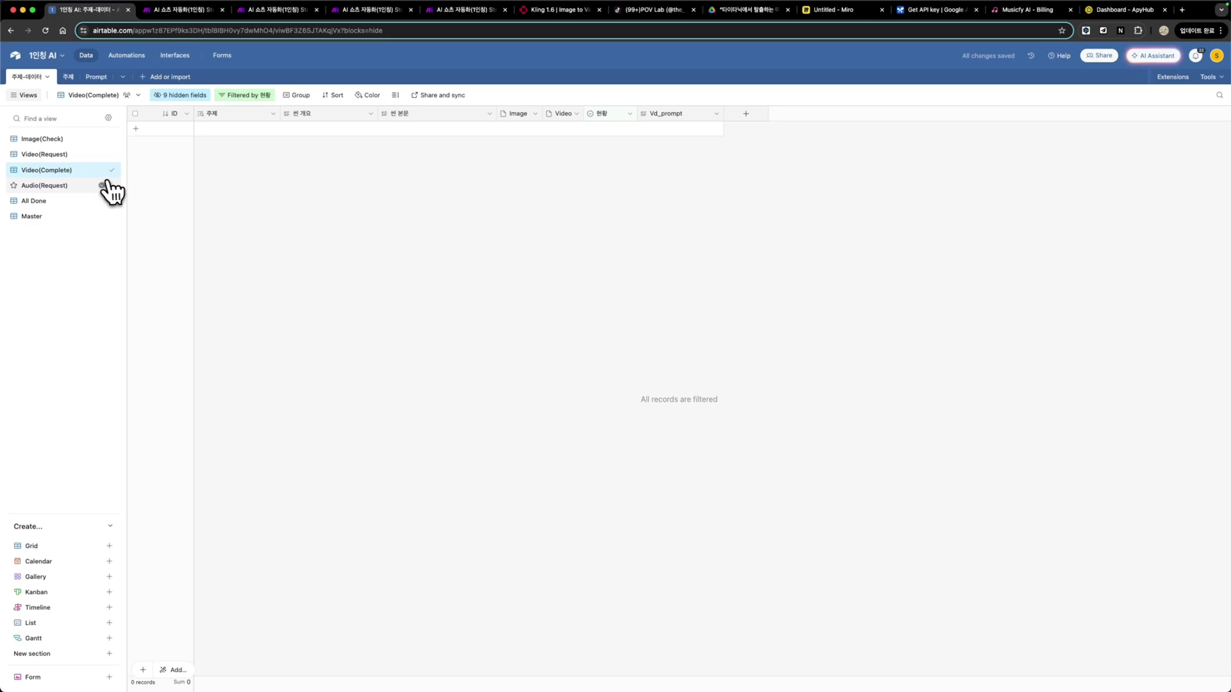
Check the records in the Audio(Request) view, and run the Step3_v1 scenario once in Make
click(52, 186)
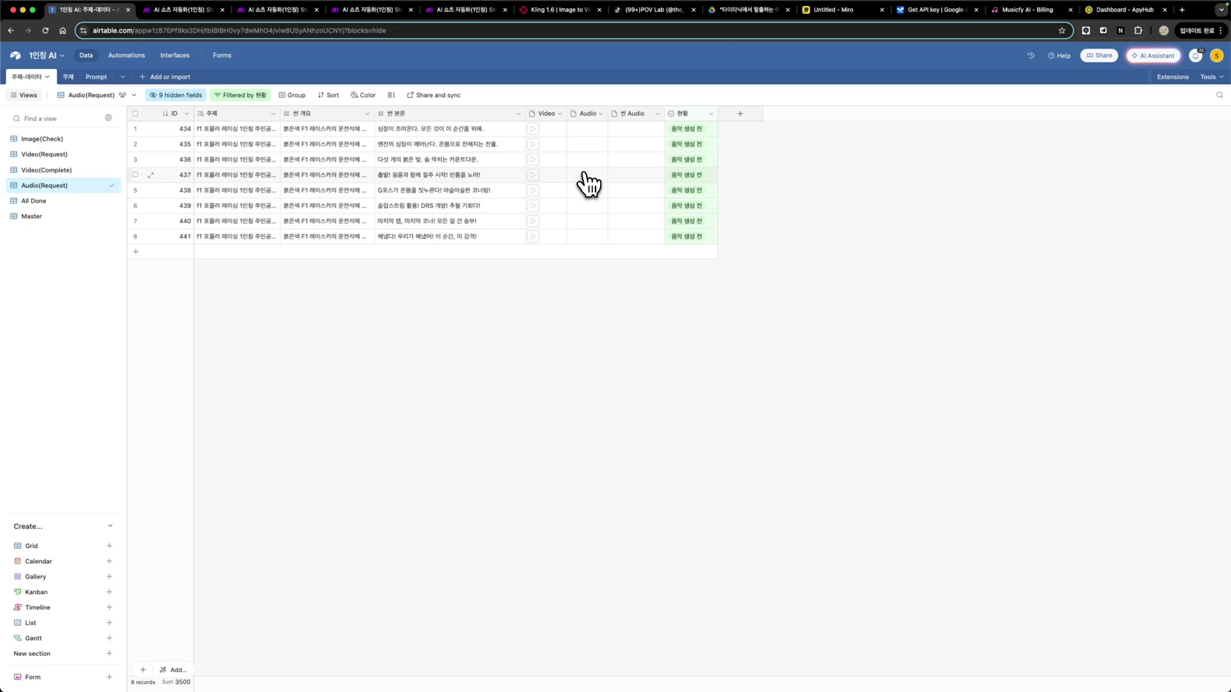
click(375, 9)
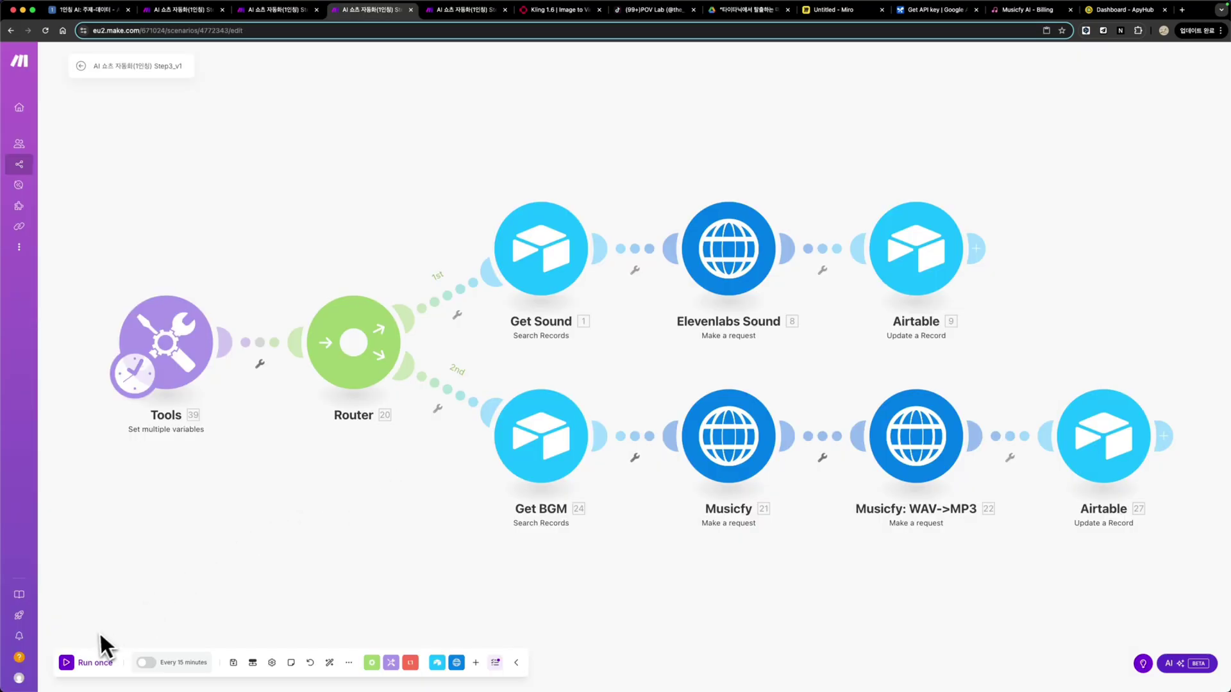
click(67, 663)
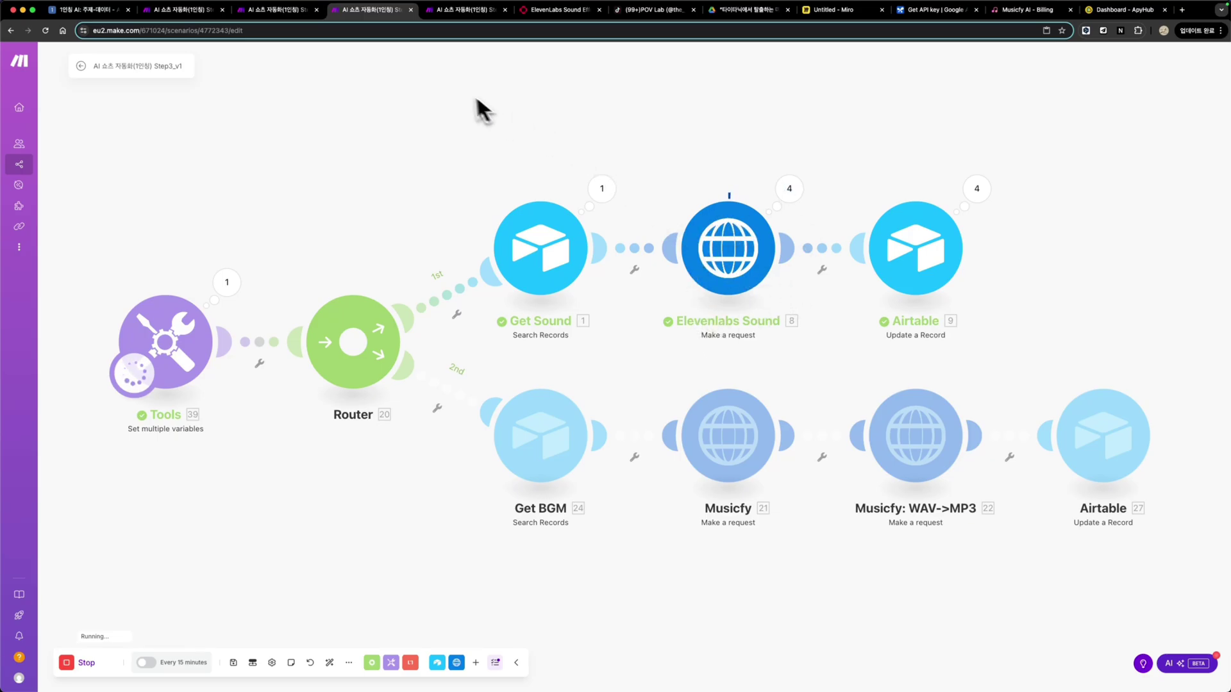
Look at the ElevenLabs sound-effects model page on fal.ai and return to Airtable
click(549, 13)
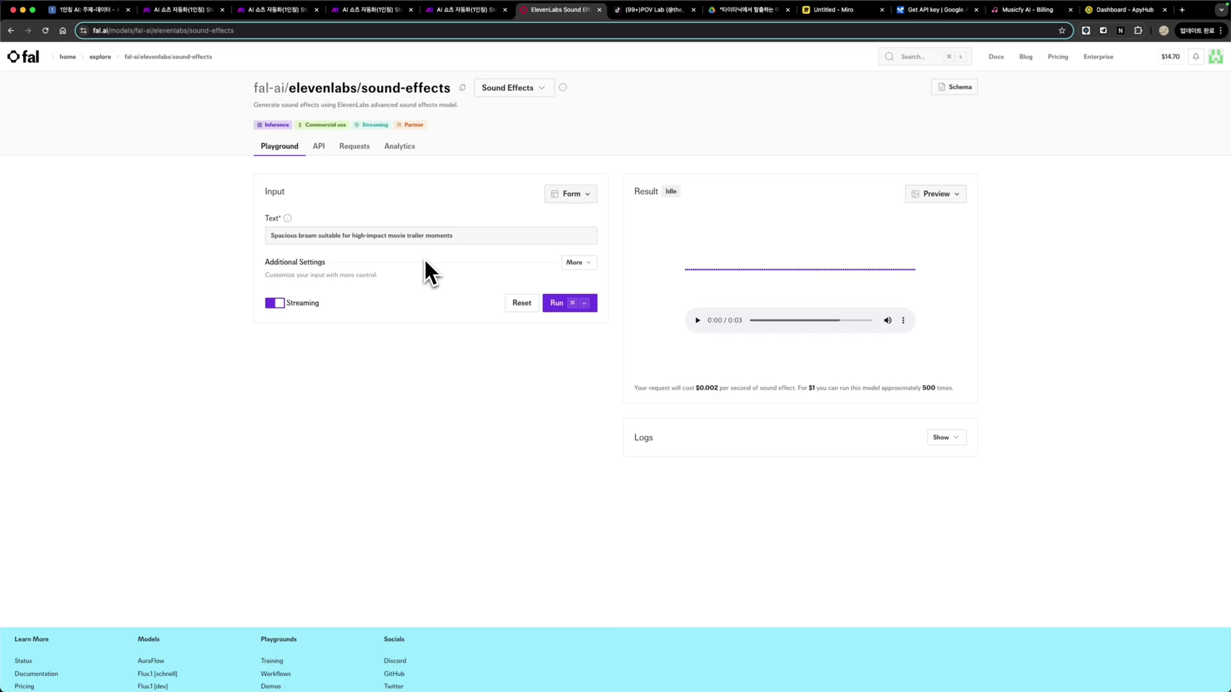
key(super+1)
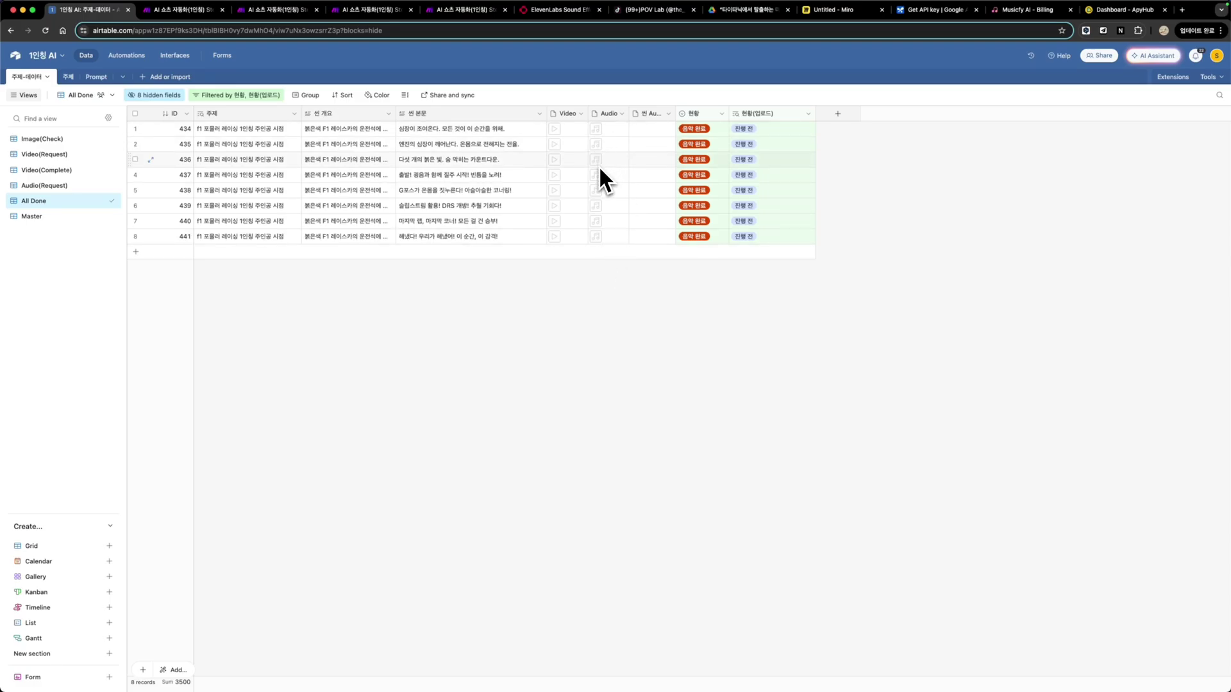
Expand record 18 in the 주제 table's 진행 전 view and review its images, videos, audio and BGM
click(69, 78)
drag(767, 151, 933, 131)
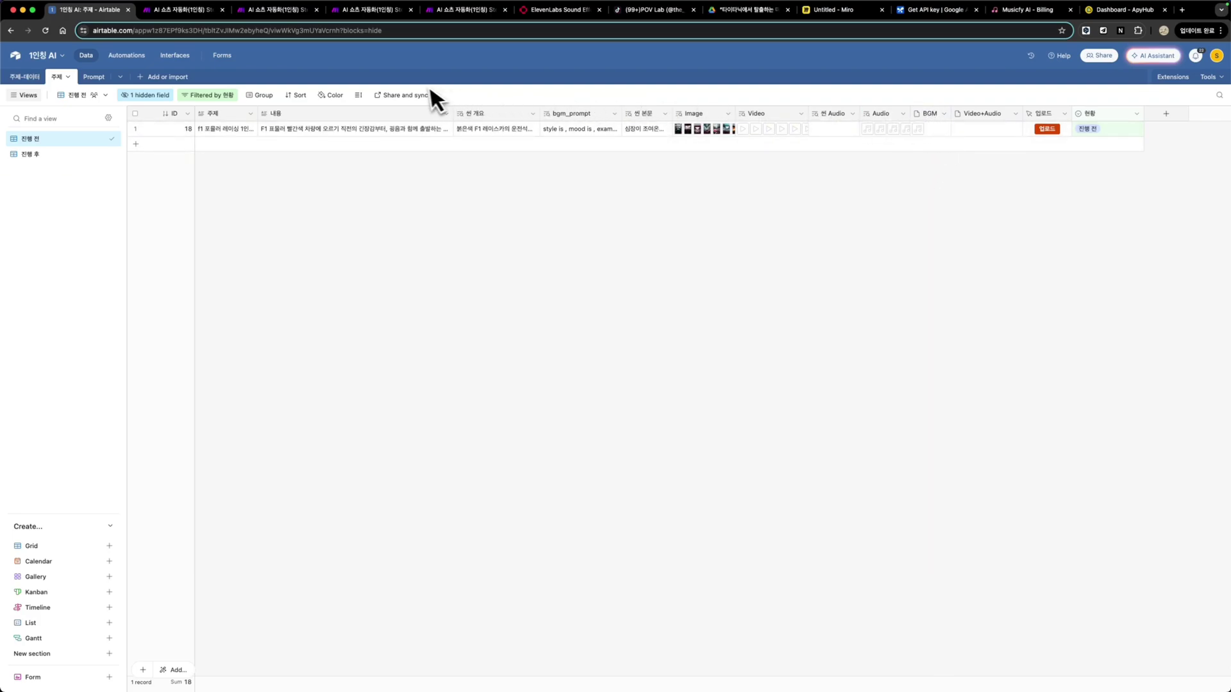
click(154, 130)
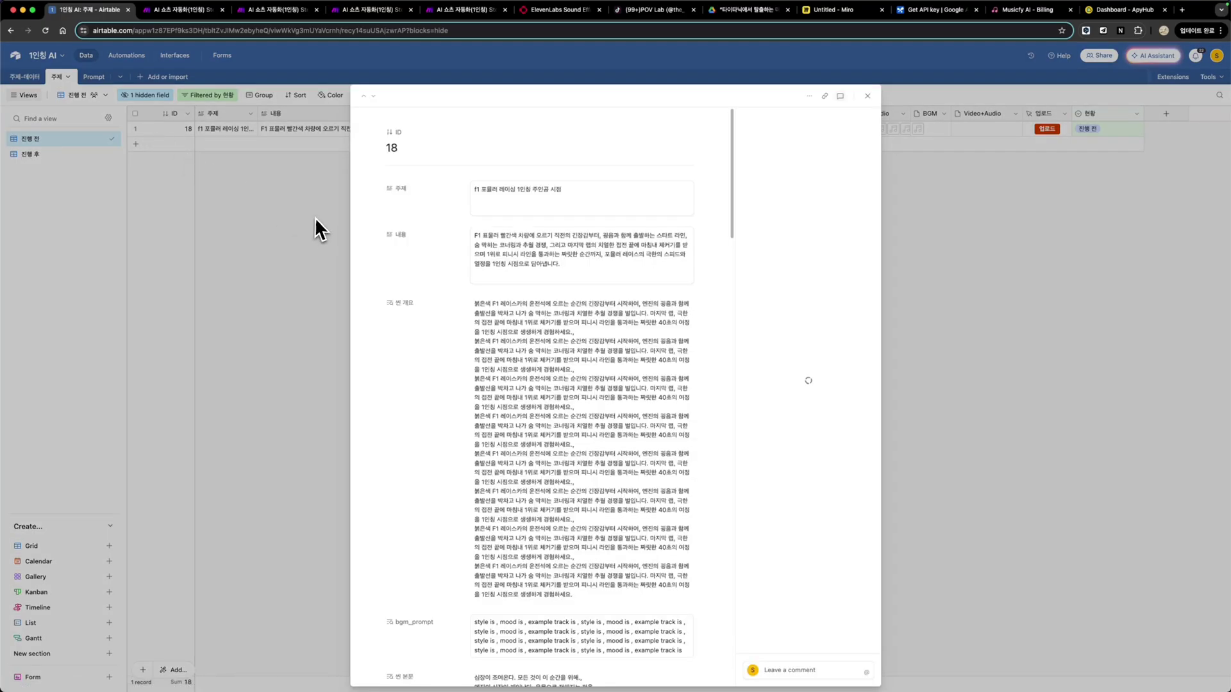
scroll(556, 294, down, 5)
scroll(566, 384, down, 3)
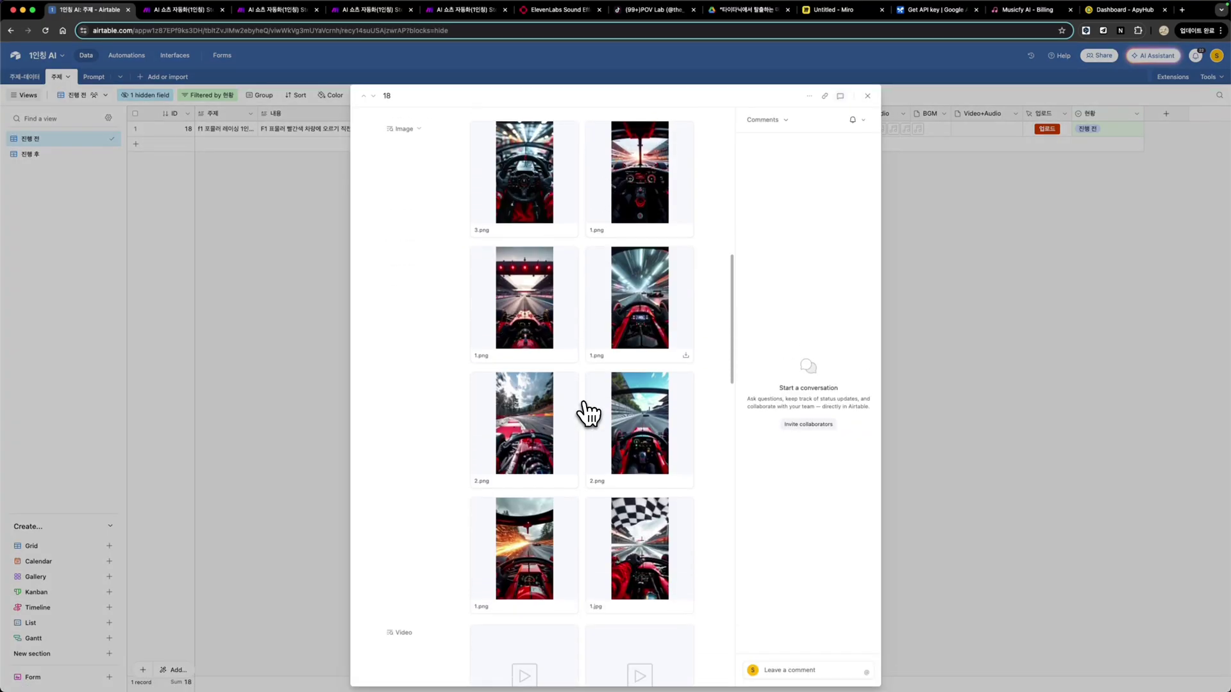
scroll(564, 529, down, 8)
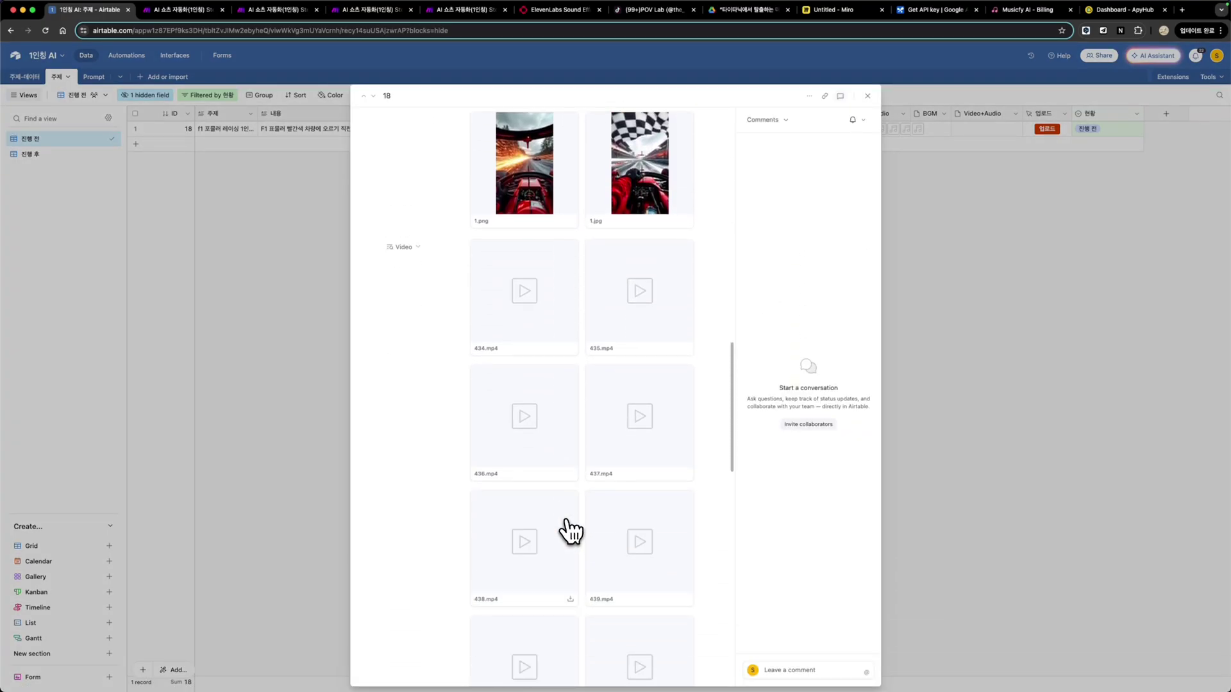
scroll(596, 445, down, 10)
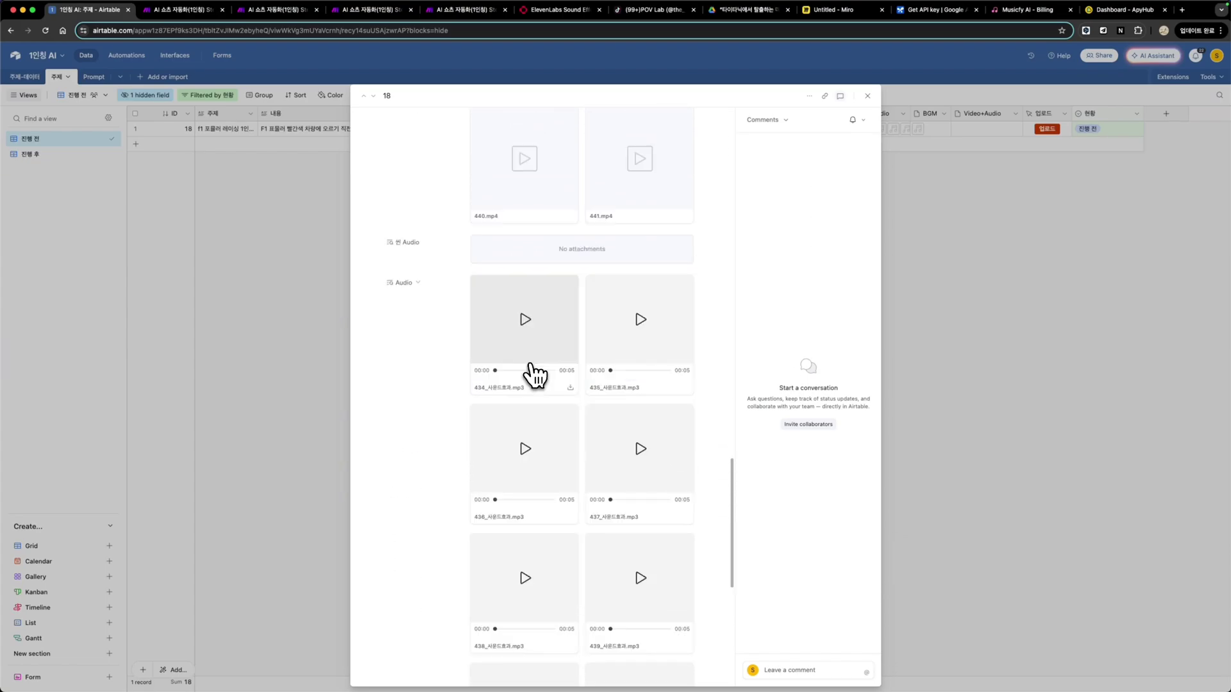
scroll(583, 475, down, 3)
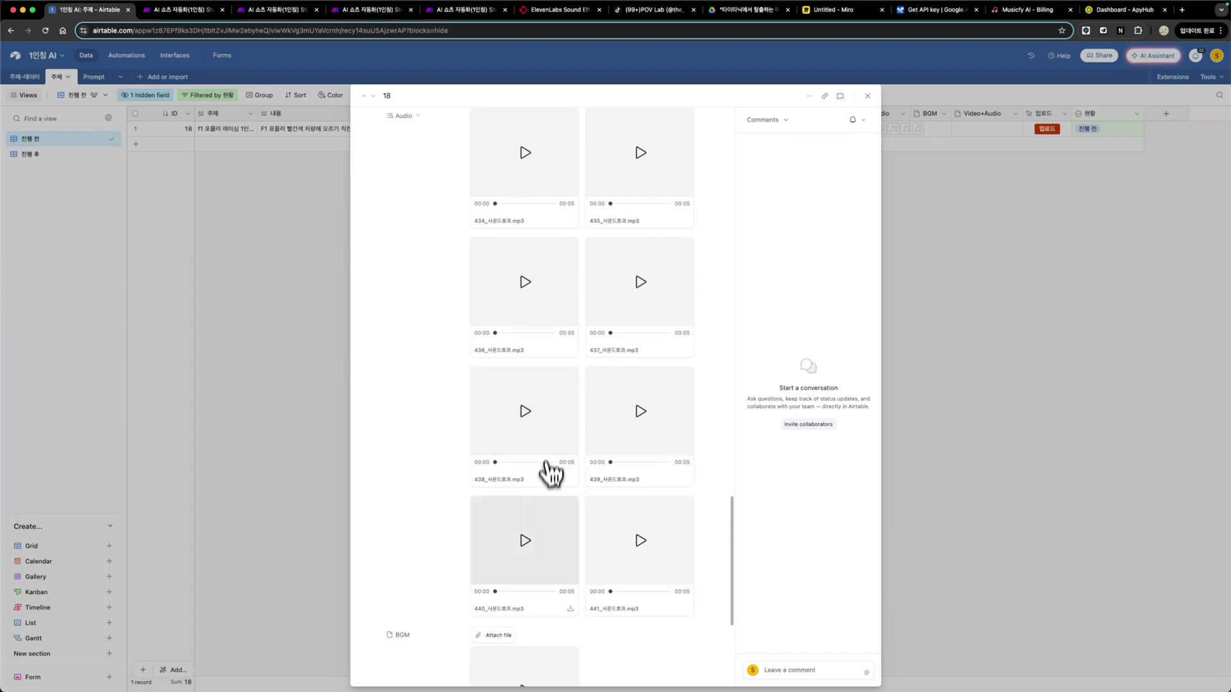
scroll(582, 531, down, 2)
scroll(650, 433, down, 3)
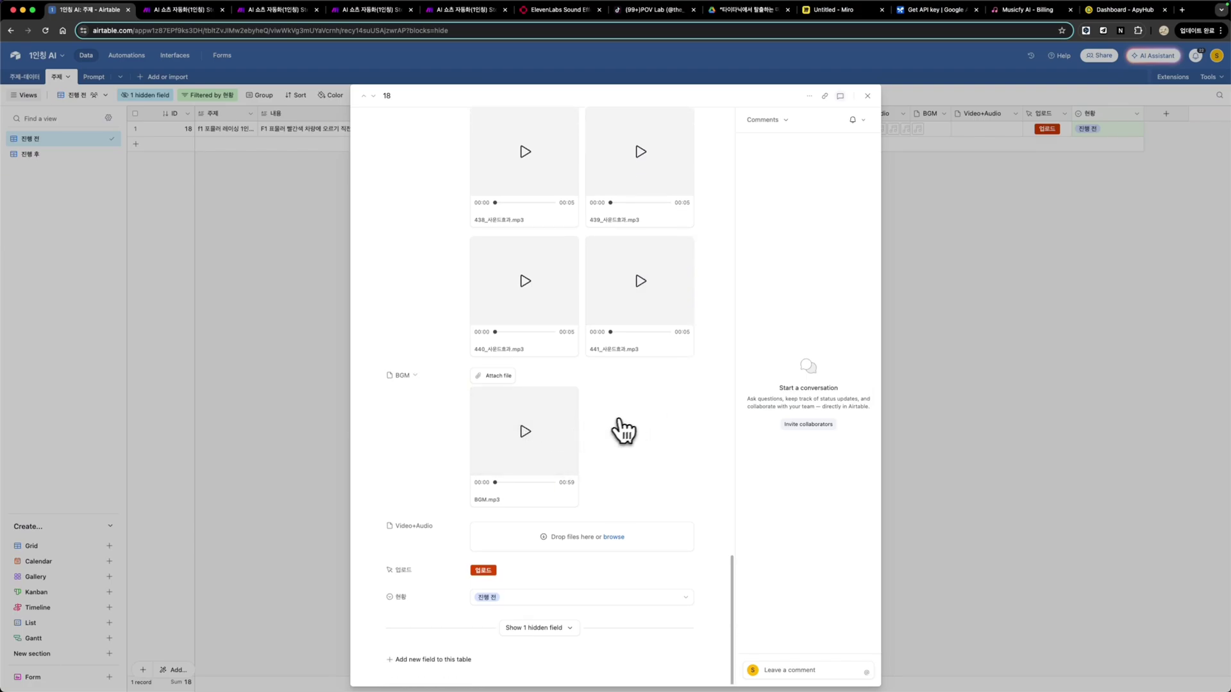
click(868, 96)
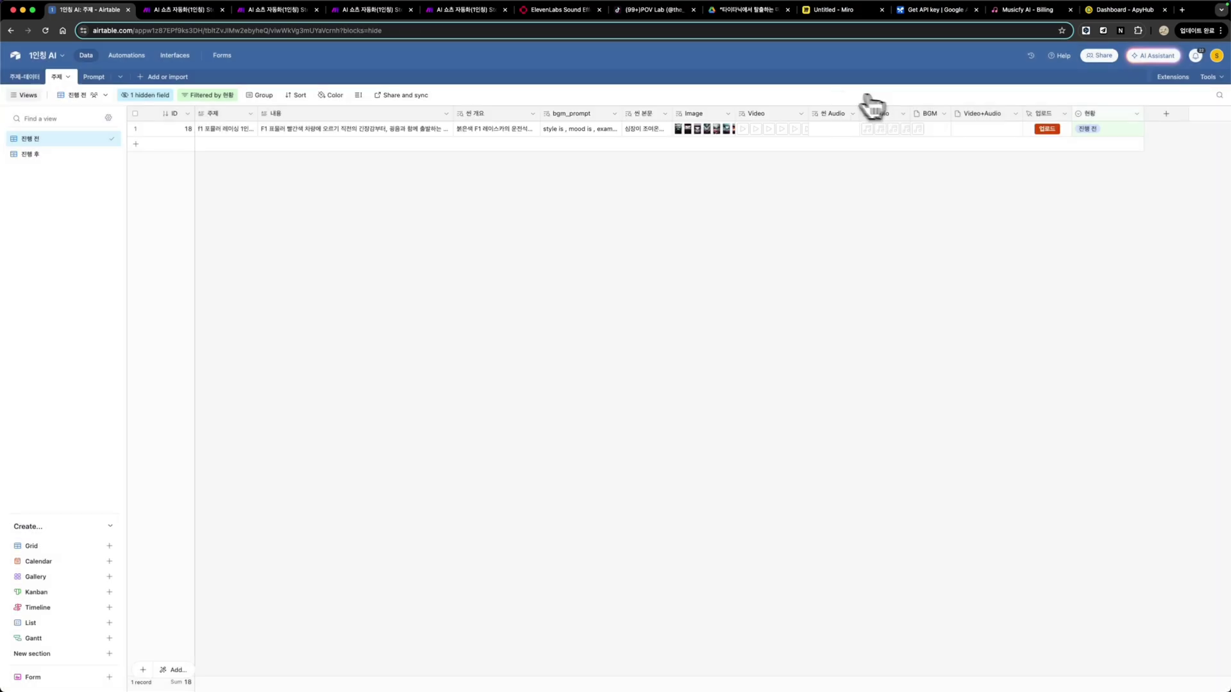
Check the Step4_v1 scenario in Make, trigger 업로드 for record 18 in Airtable, and open the f1 포뮬러 레이싱 1인칭 주인공 시점 folder in Google Drive
click(459, 15)
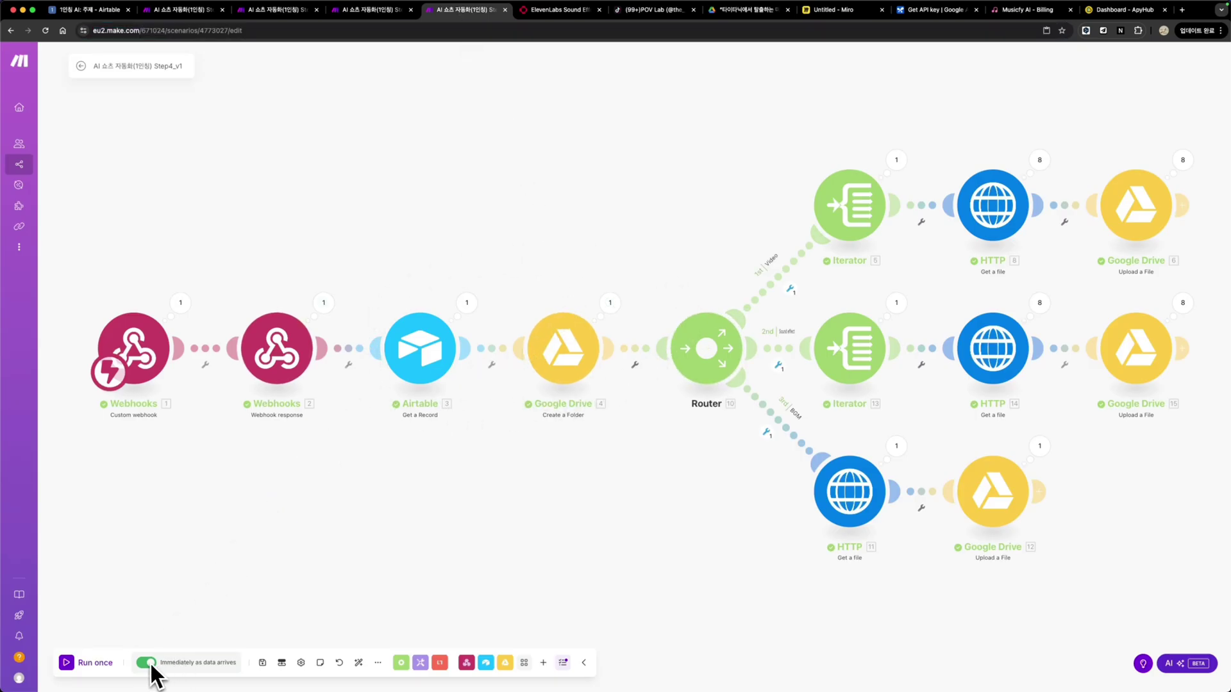
click(106, 11)
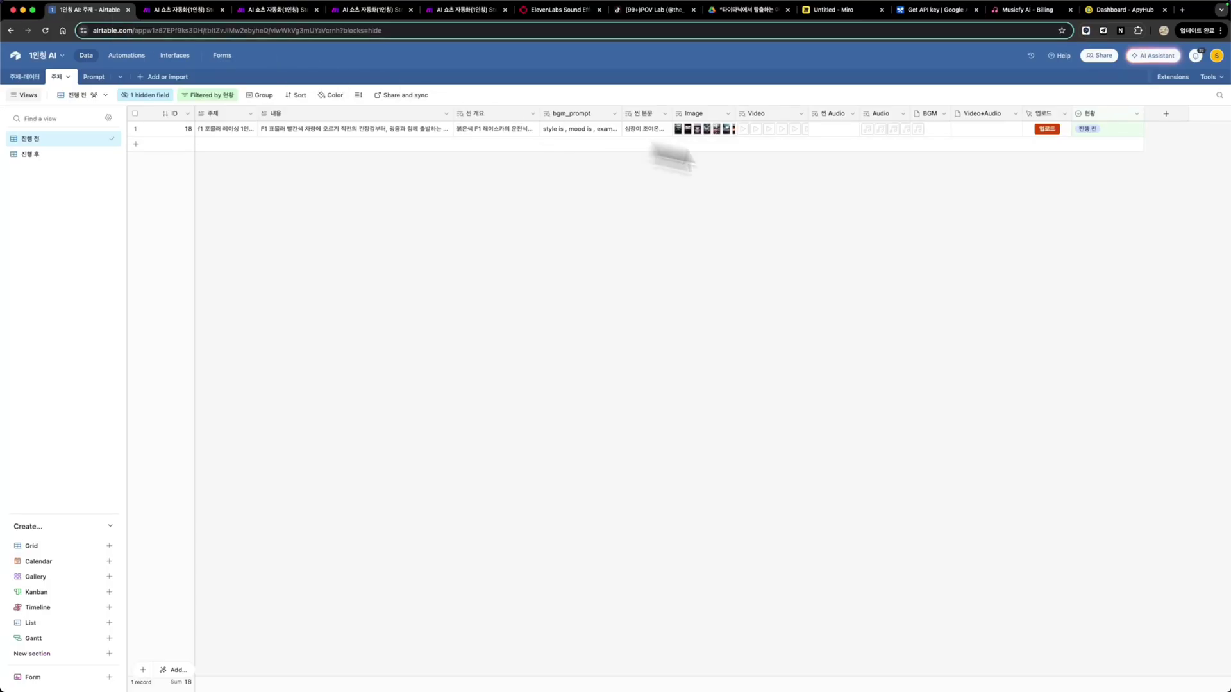
click(1047, 129)
key(super+w)
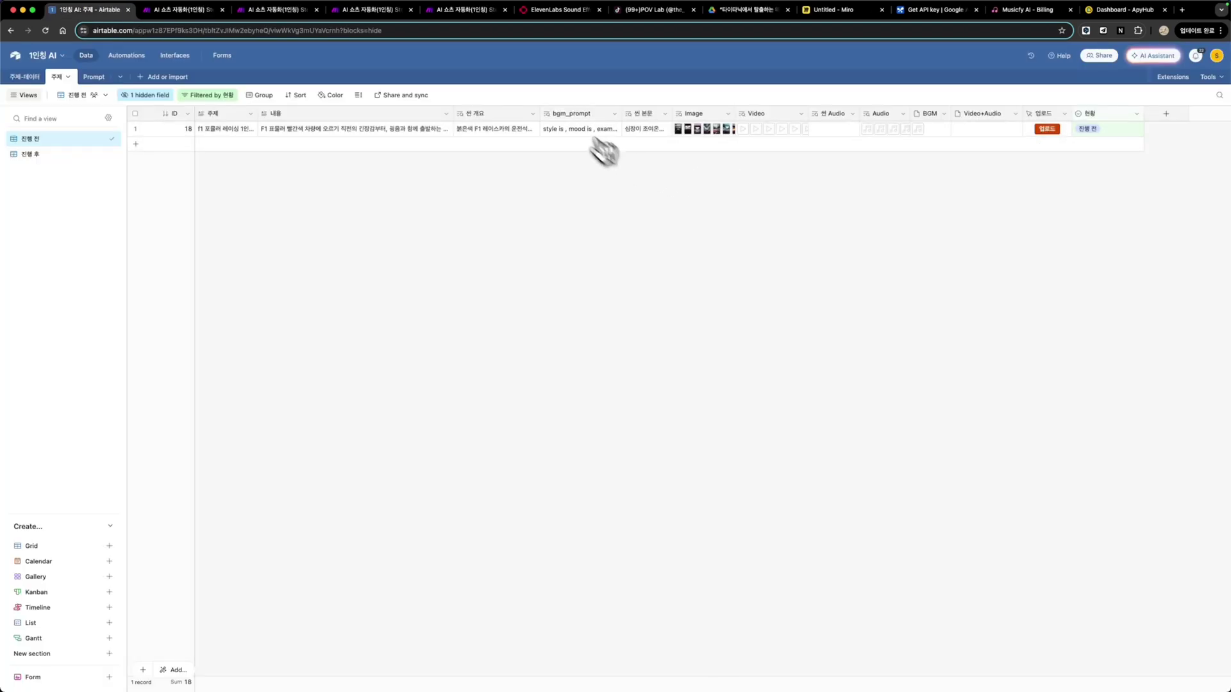
click(744, 9)
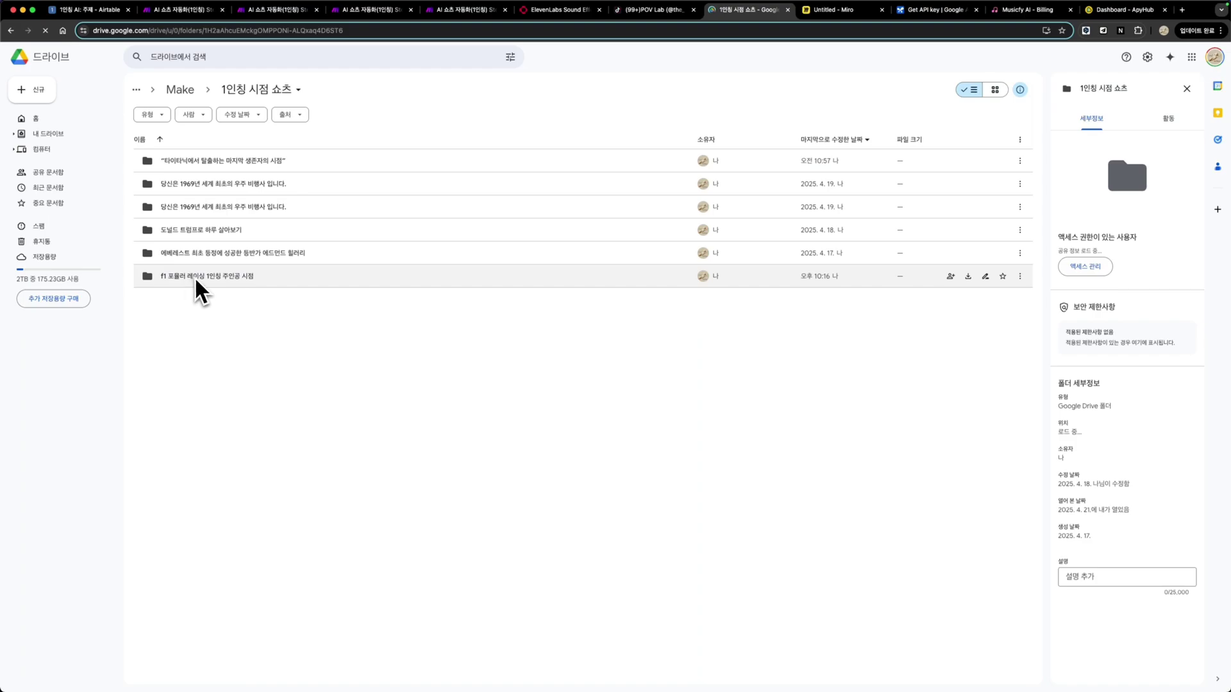
double_click(231, 276)
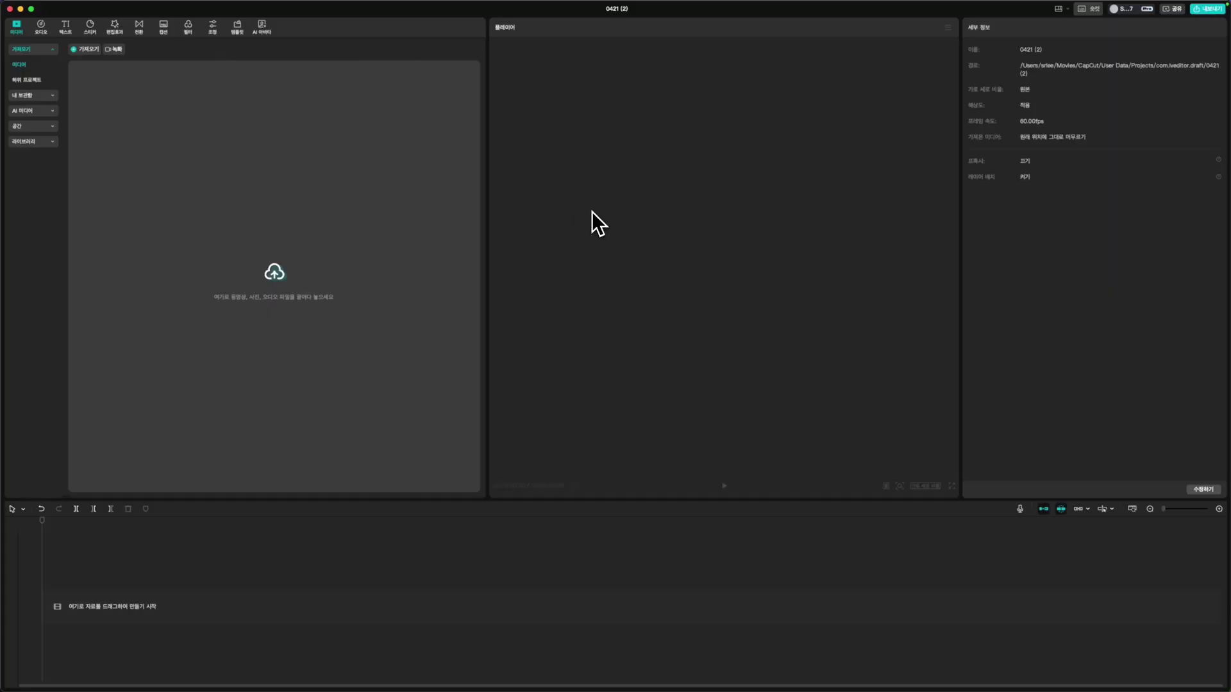
In CapCut, import all the video and audio files from the F1 racing folder into the empty project
click(266, 283)
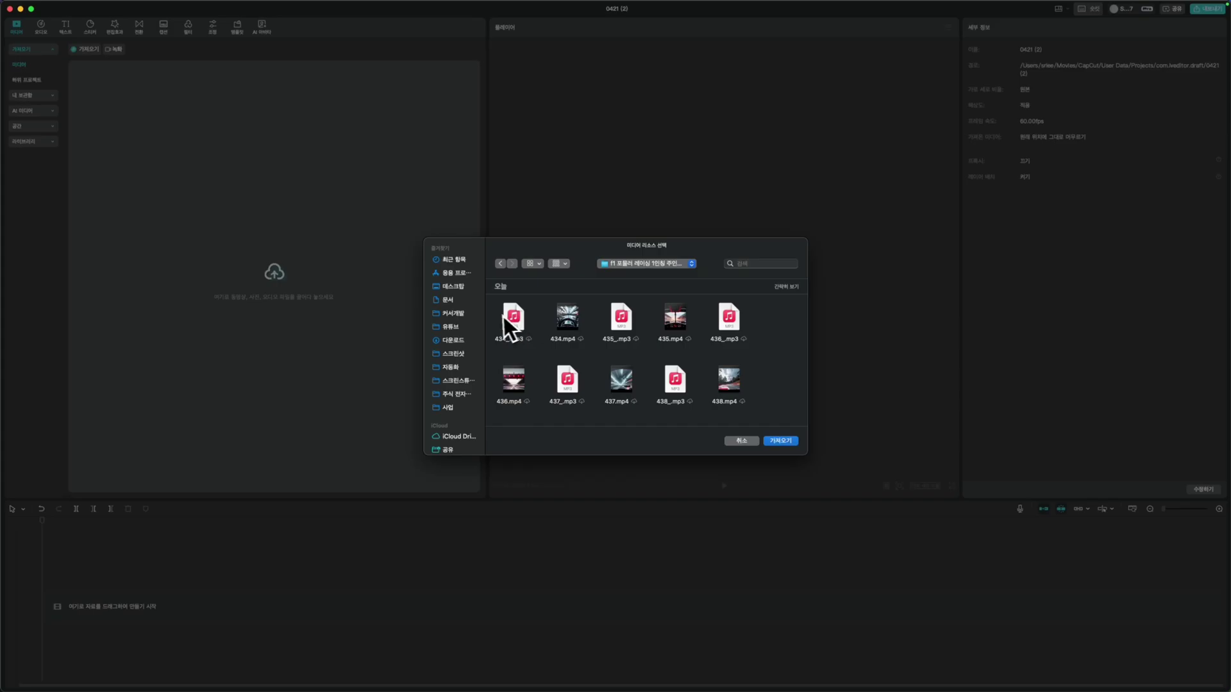
drag(494, 311, 752, 464)
click(785, 443)
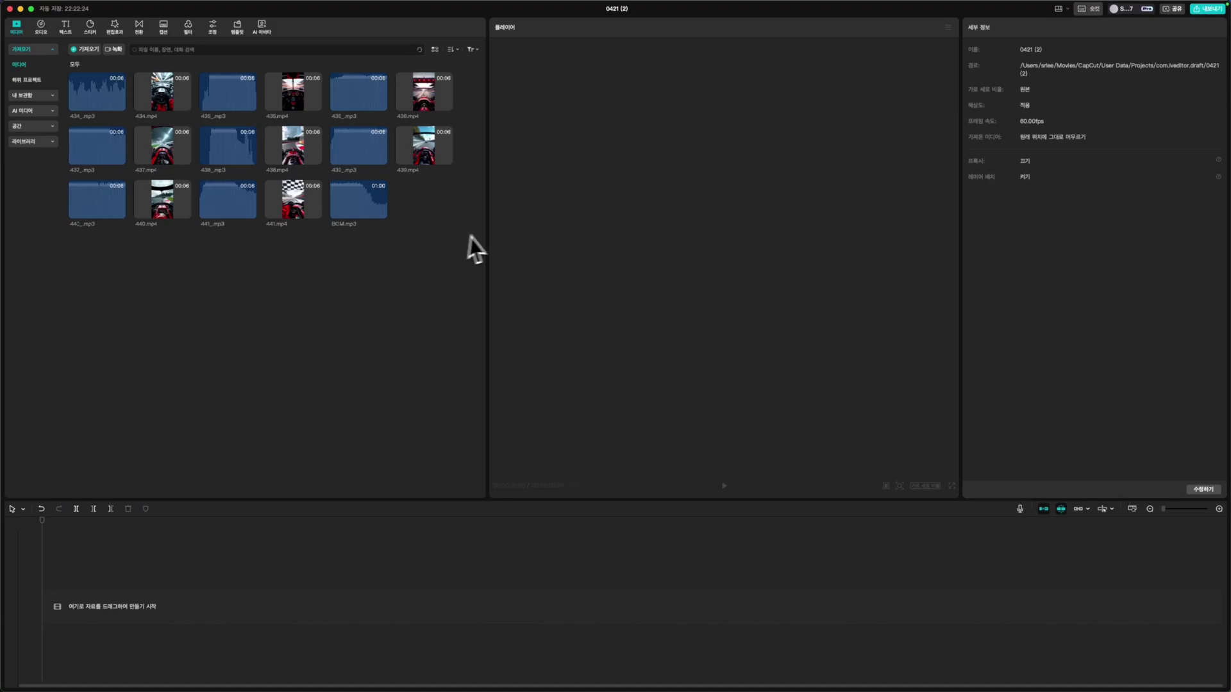
Sort the imported media by name (이름) in A–Z order
click(454, 52)
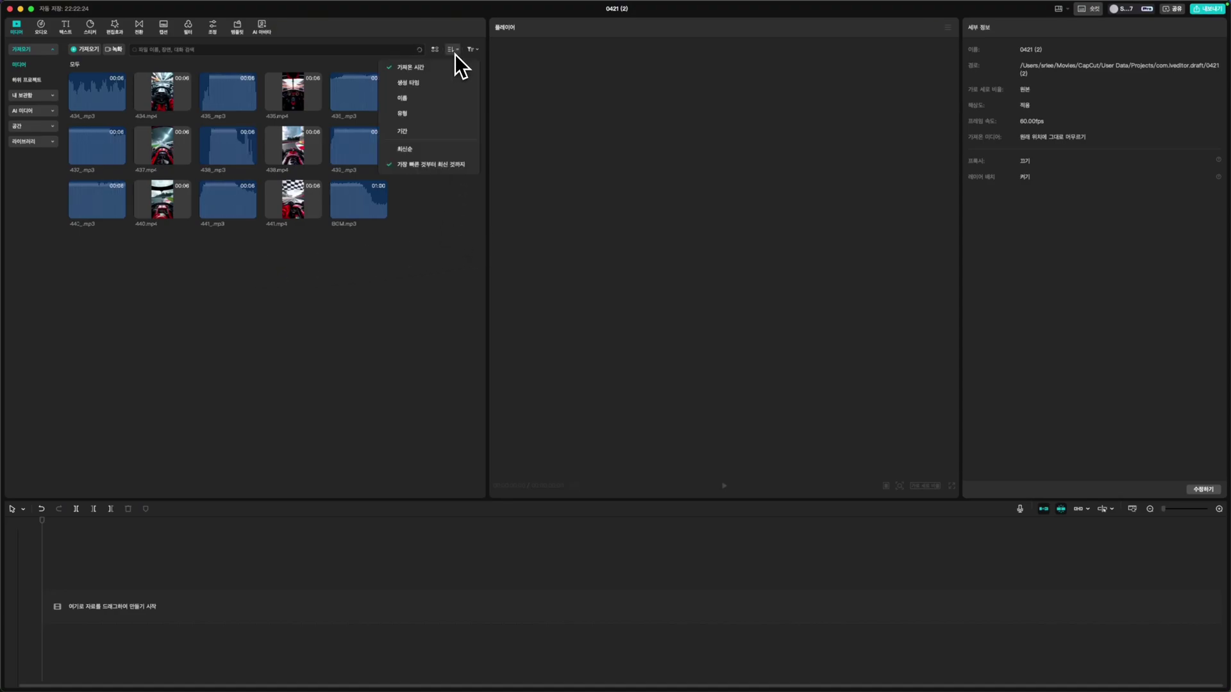
click(433, 94)
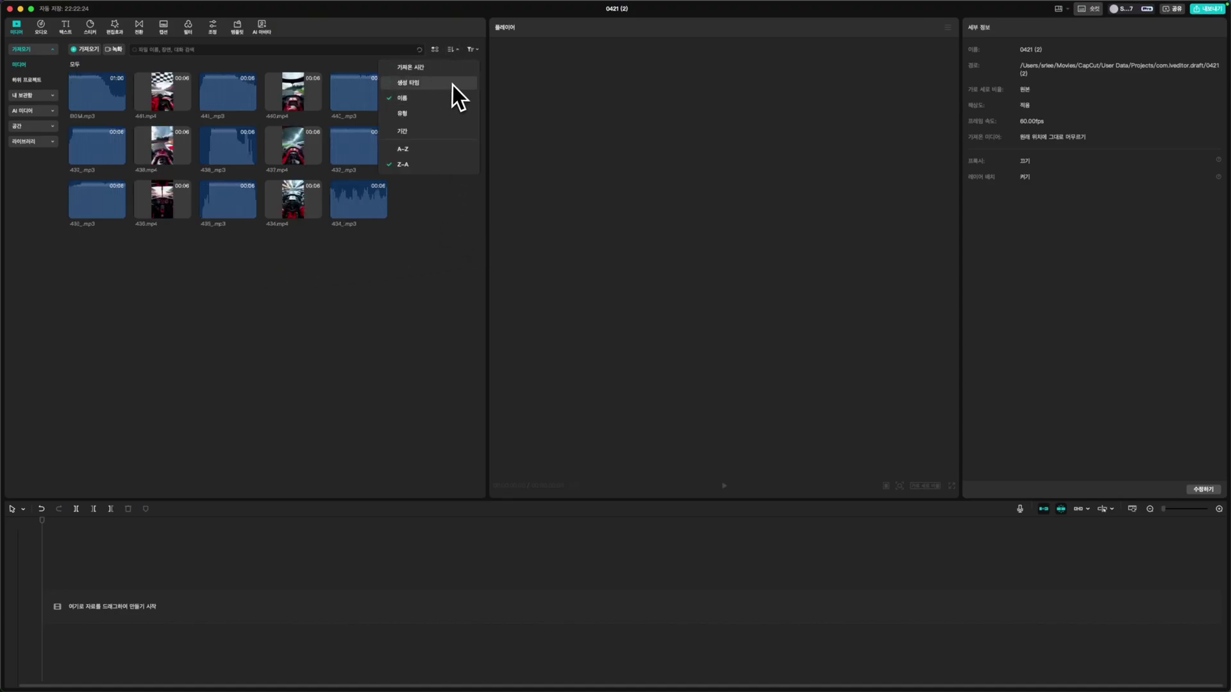
click(412, 152)
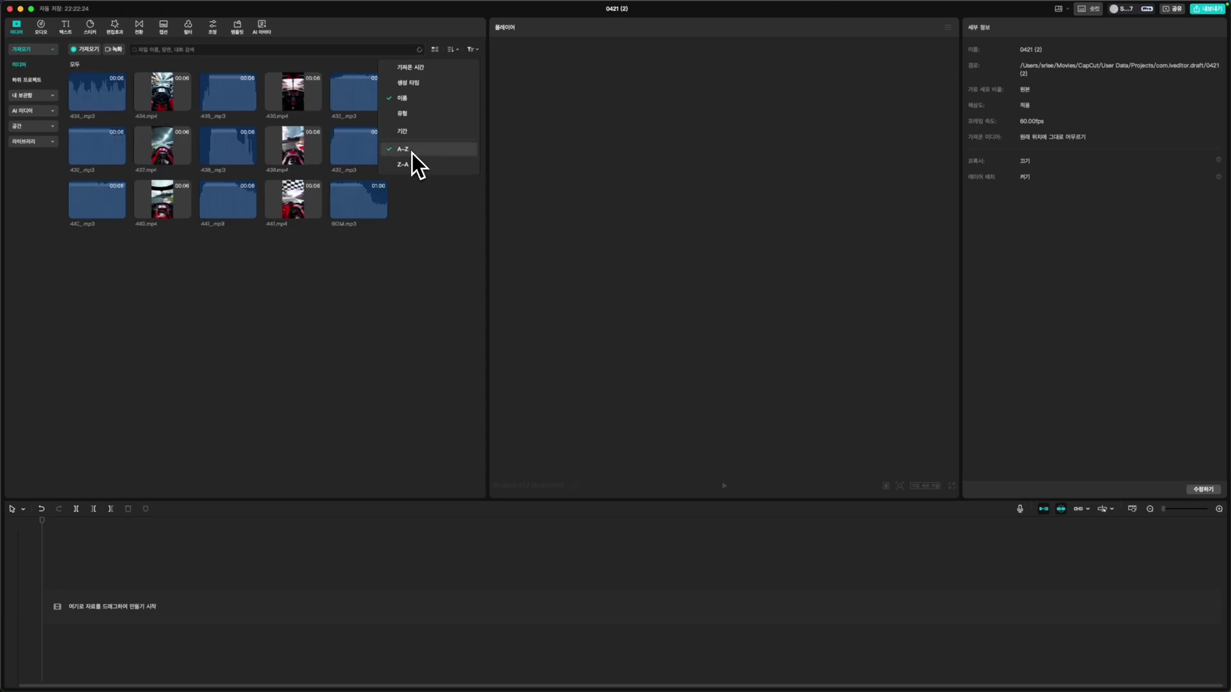
click(357, 245)
Filter the media to 동영상, place clips 434.mp4 to 441.mp4 at the timeline's start, and preview briefly
click(474, 51)
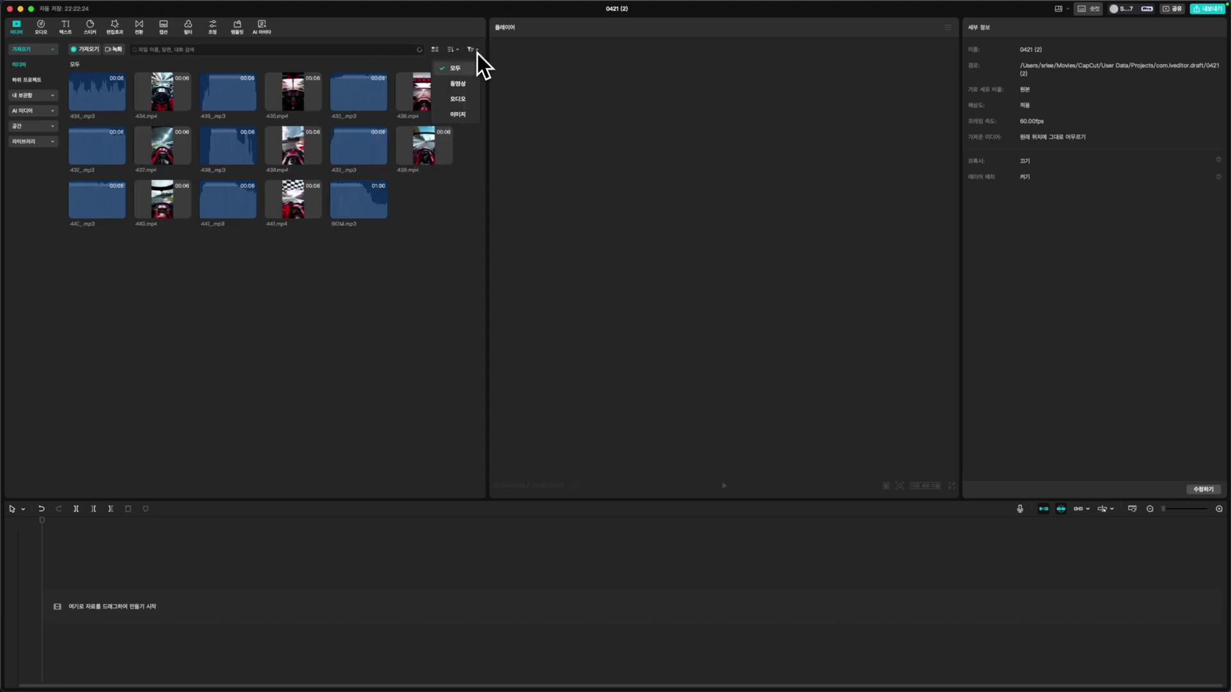
click(461, 84)
drag(435, 163, 87, 596)
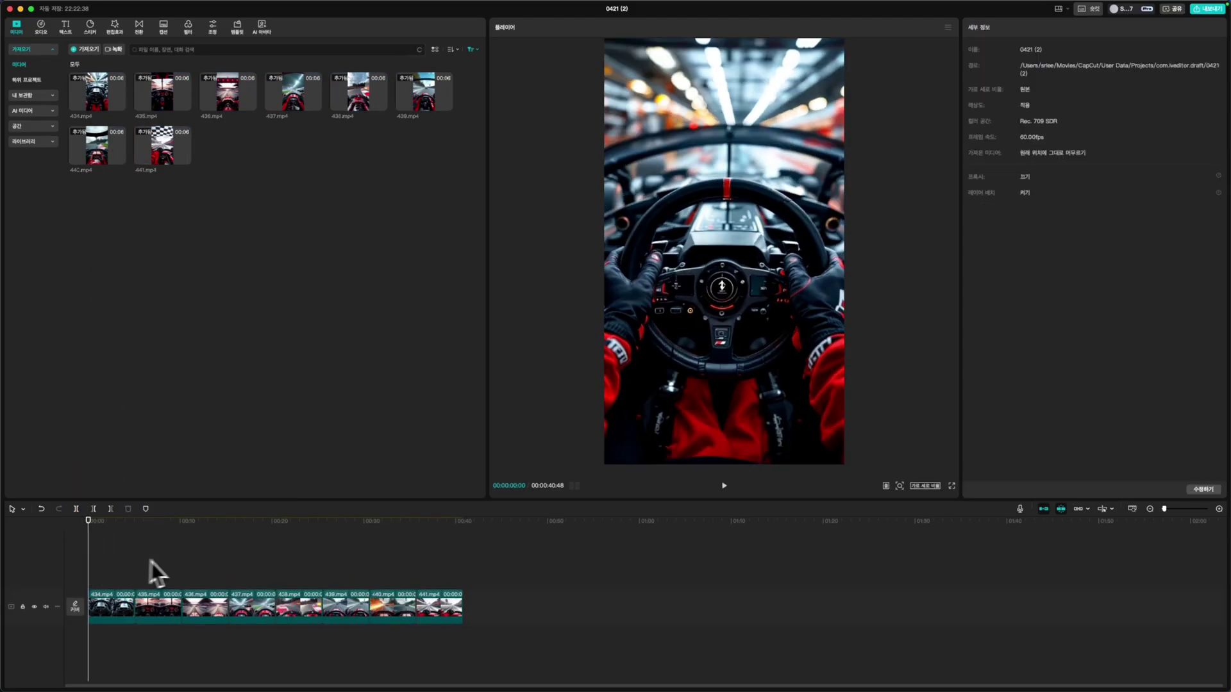
key(space)
key(space)
Filter the media to 오디오 and place BGM.mp3 beneath the video clips at the timeline's start
click(473, 50)
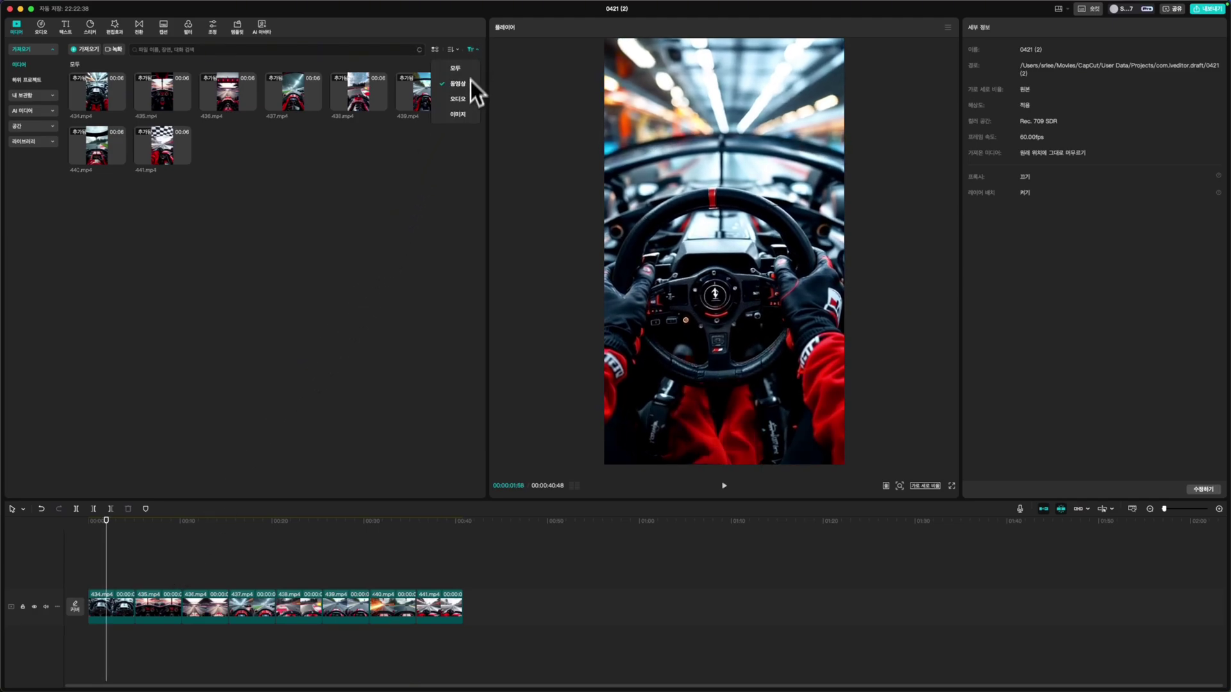
click(458, 99)
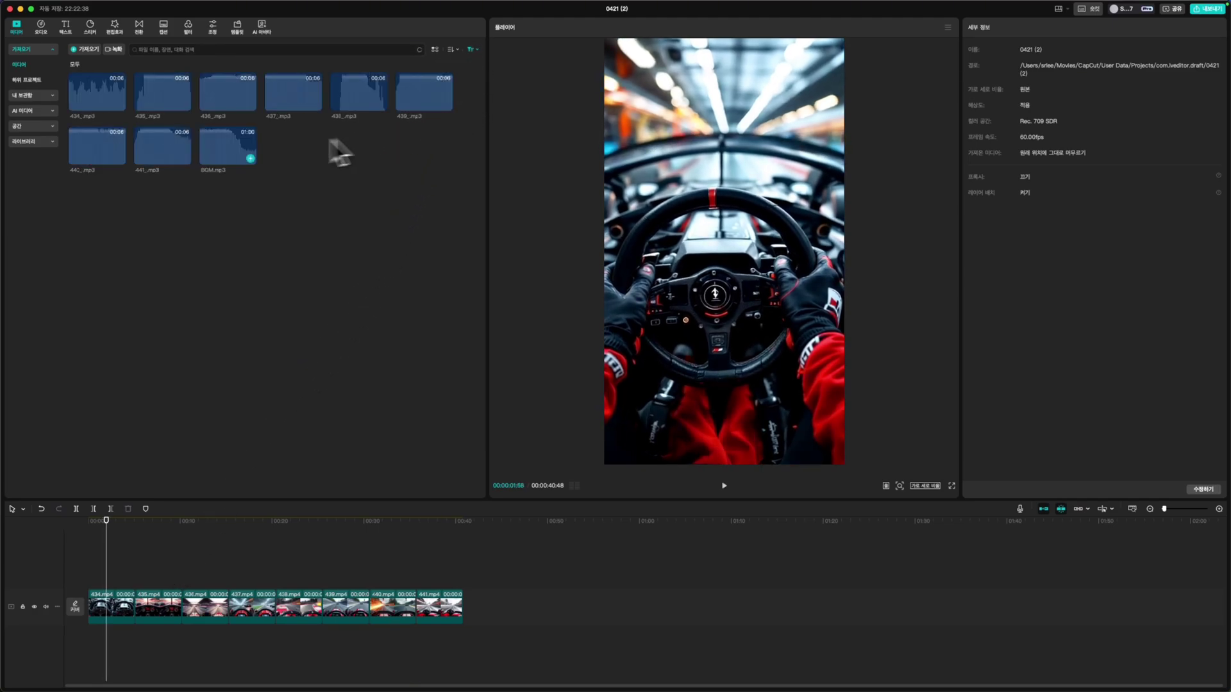
drag(206, 152, 91, 637)
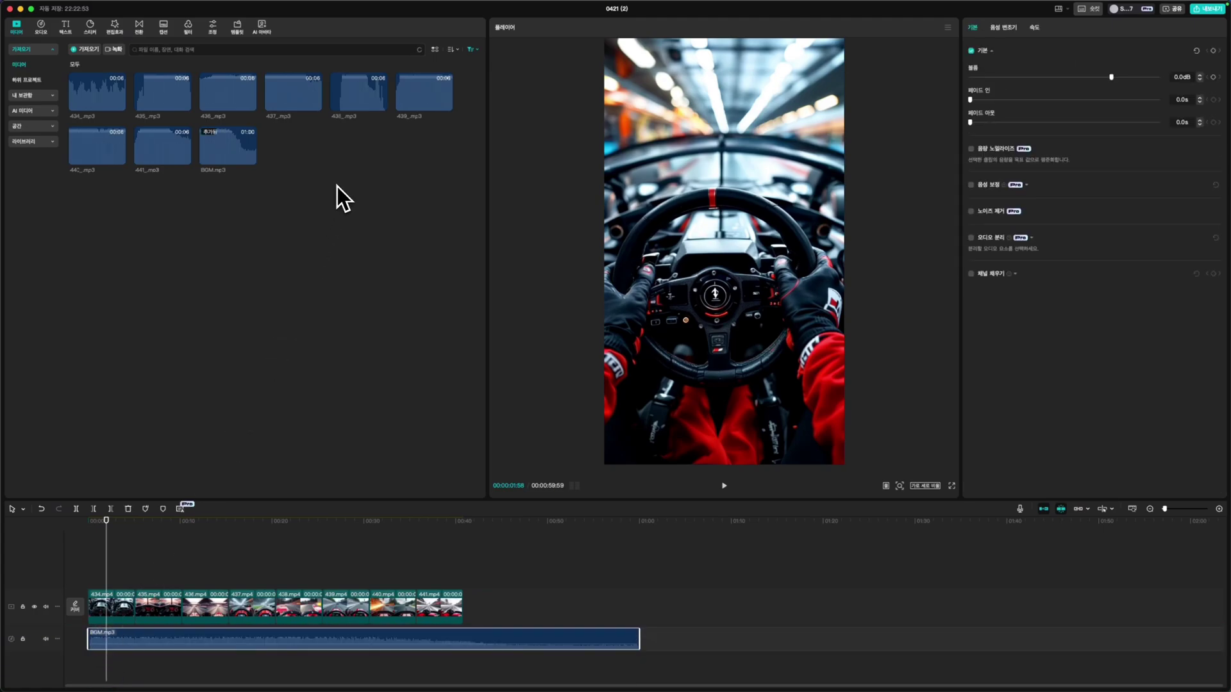
Place the sound effects 434 to 441 on an audio track beneath the videos and delete the duplicate BGM.mp3 clip following them
drag(442, 177, 93, 627)
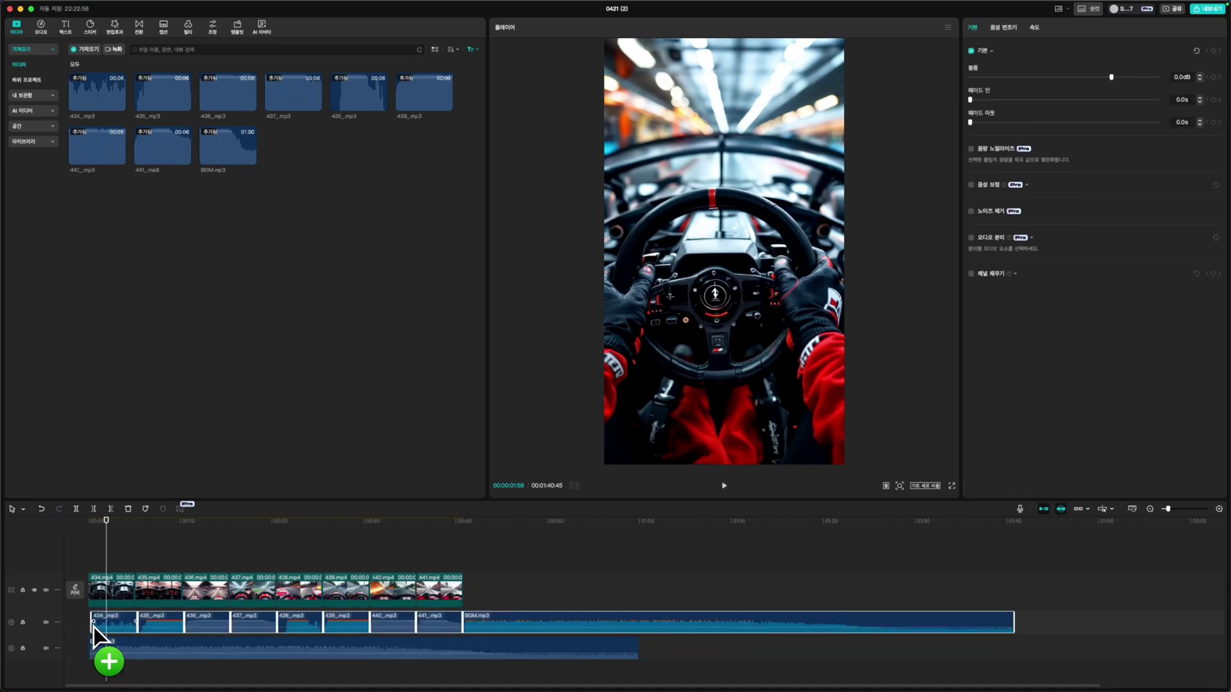
click(527, 593)
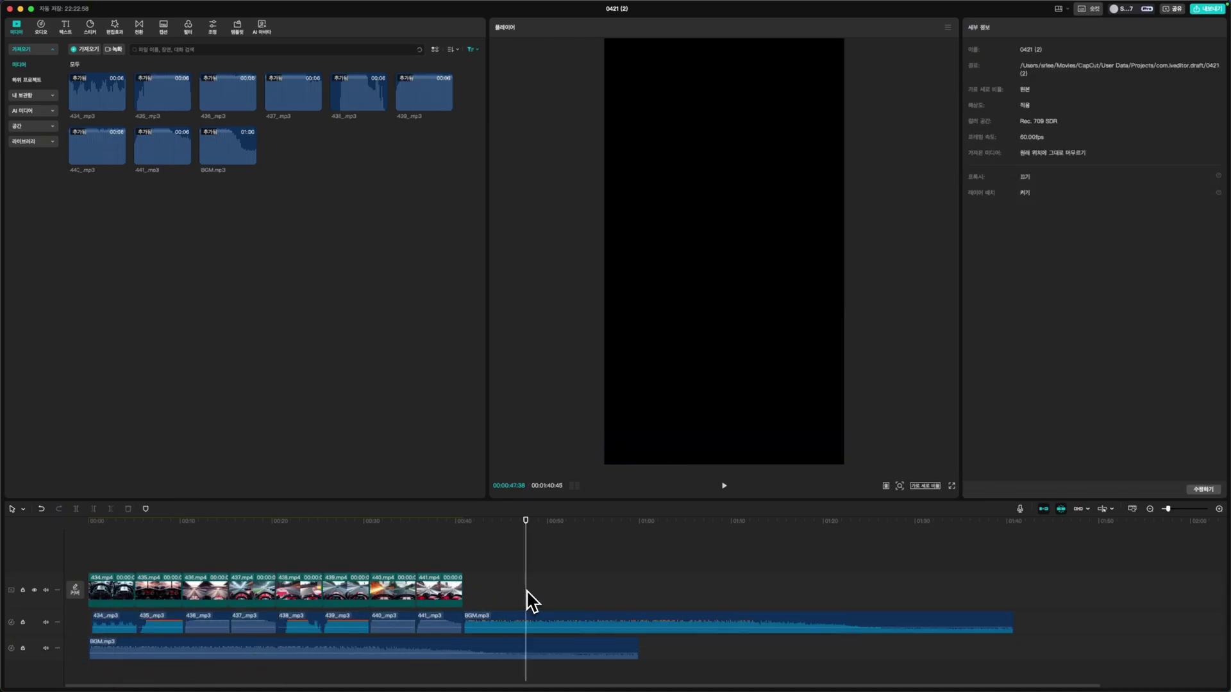
click(545, 627)
key(Delete)
Trim the BGM.mp3 clip to the end of the last video clip and lower its volume
click(549, 639)
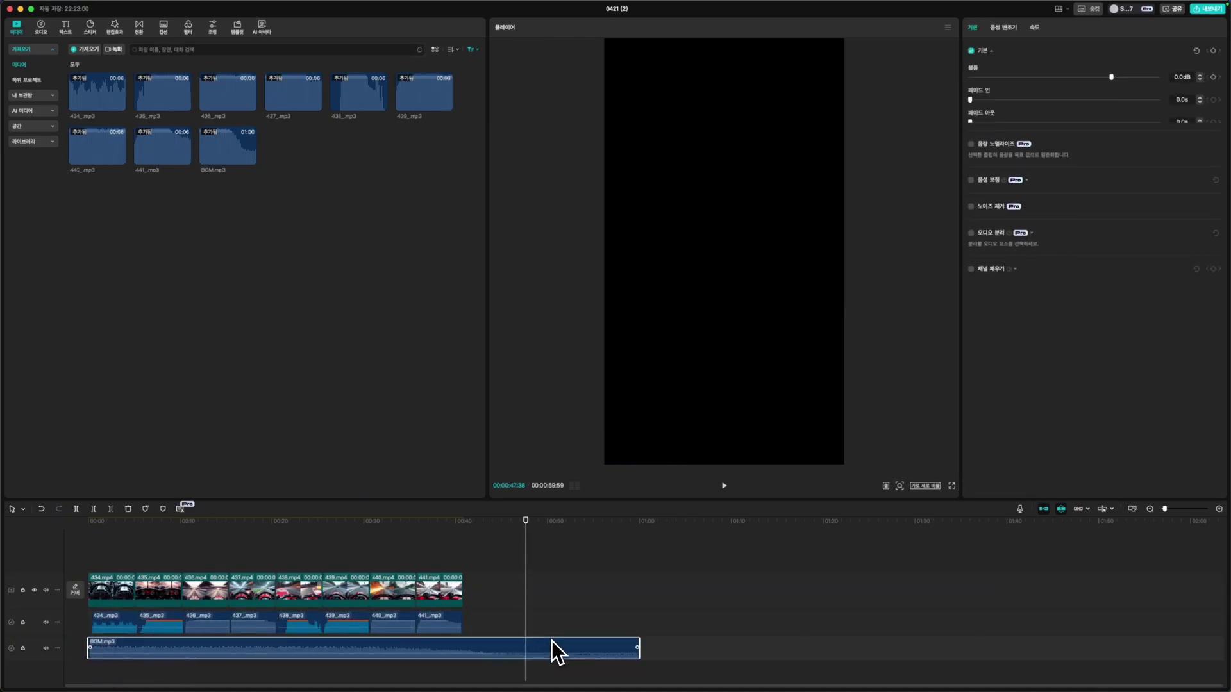
drag(638, 645, 461, 644)
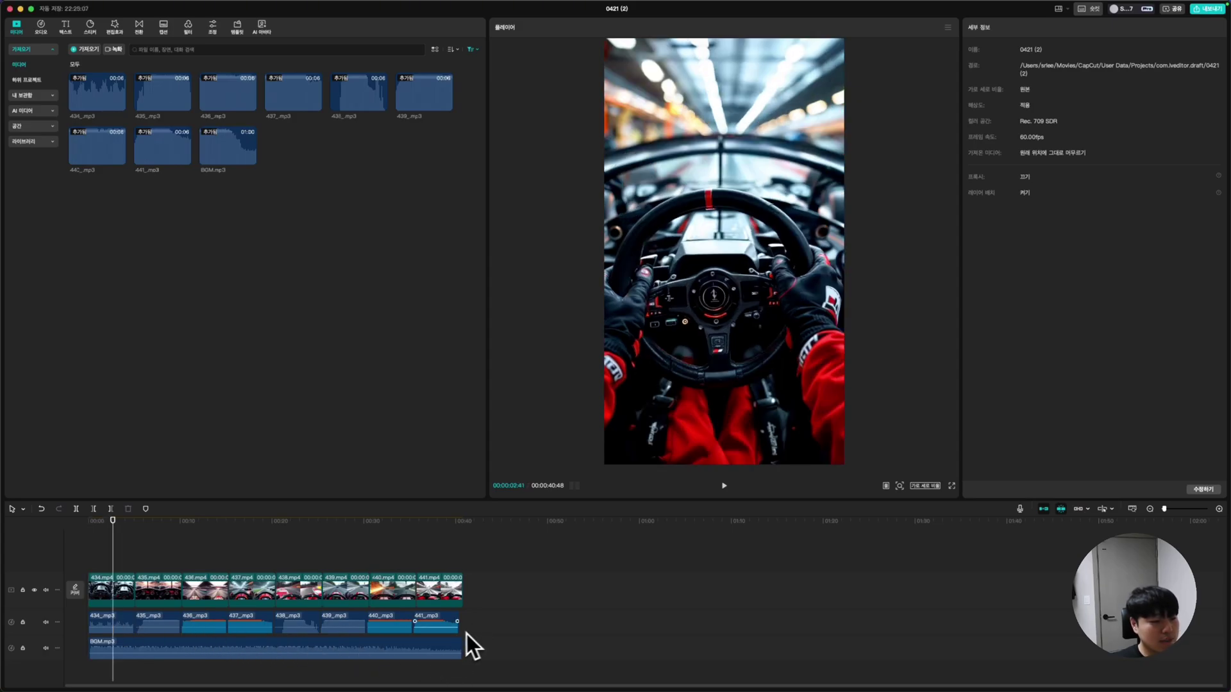
click(421, 653)
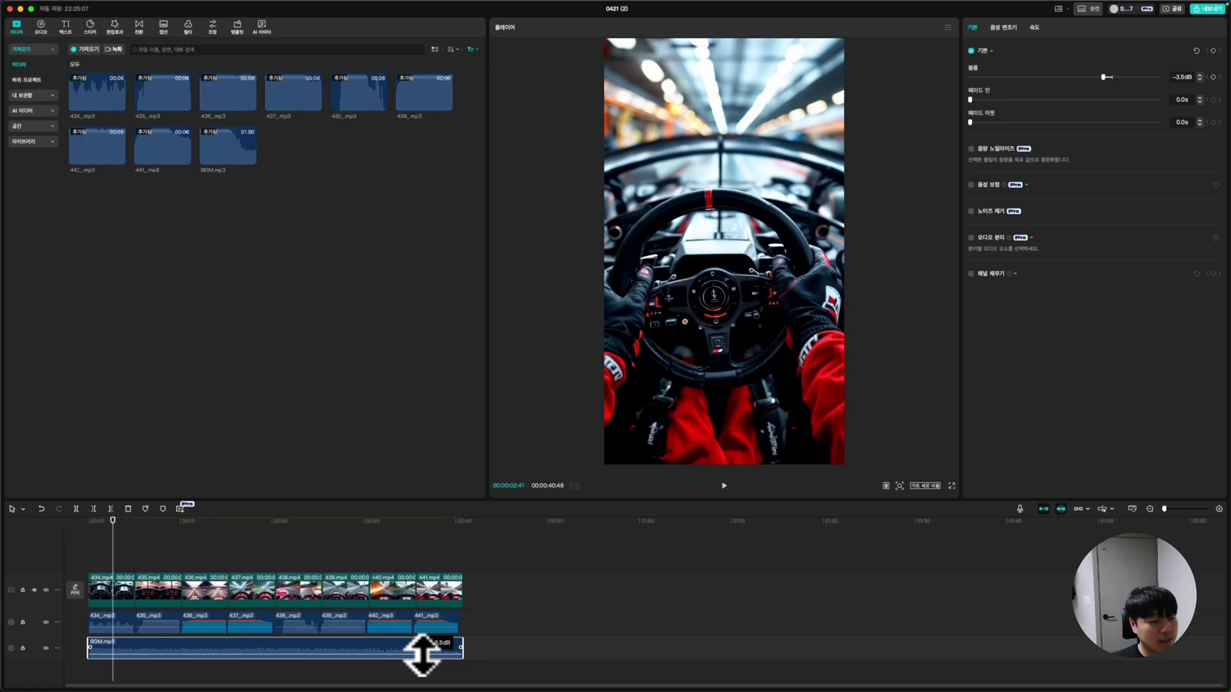
click(479, 620)
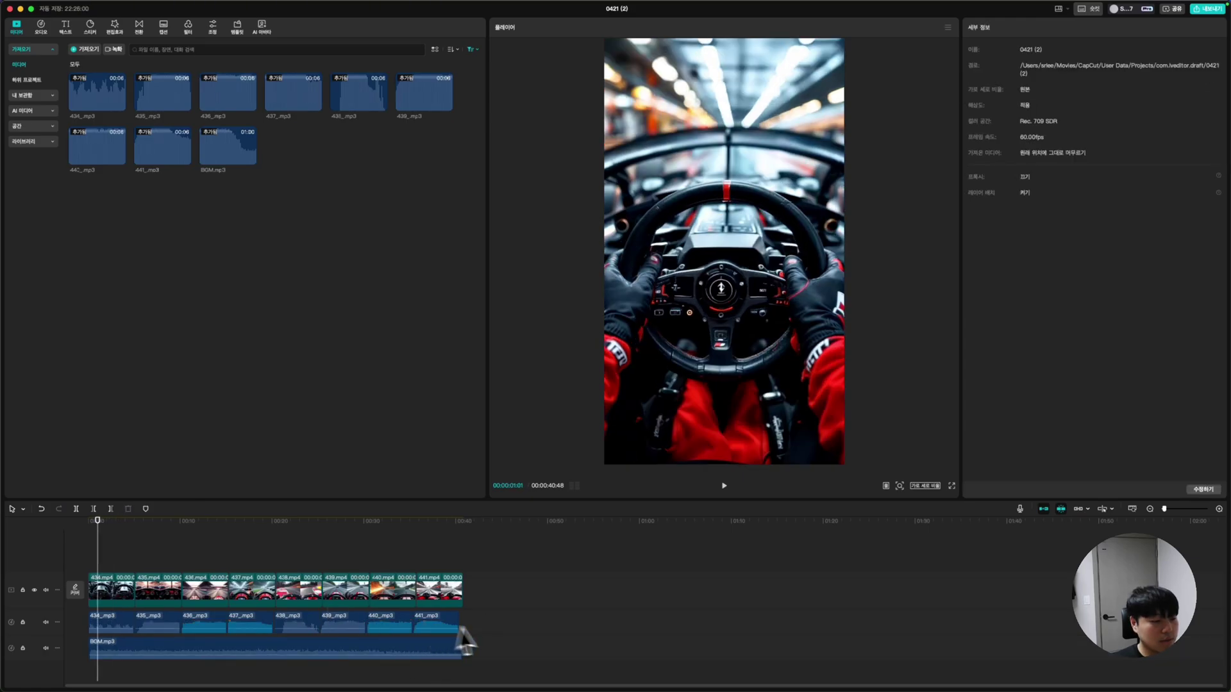
Set the volume of all eight sound-effect clips to -10.0 dB and play the timeline from the start
drag(470, 626, 124, 635)
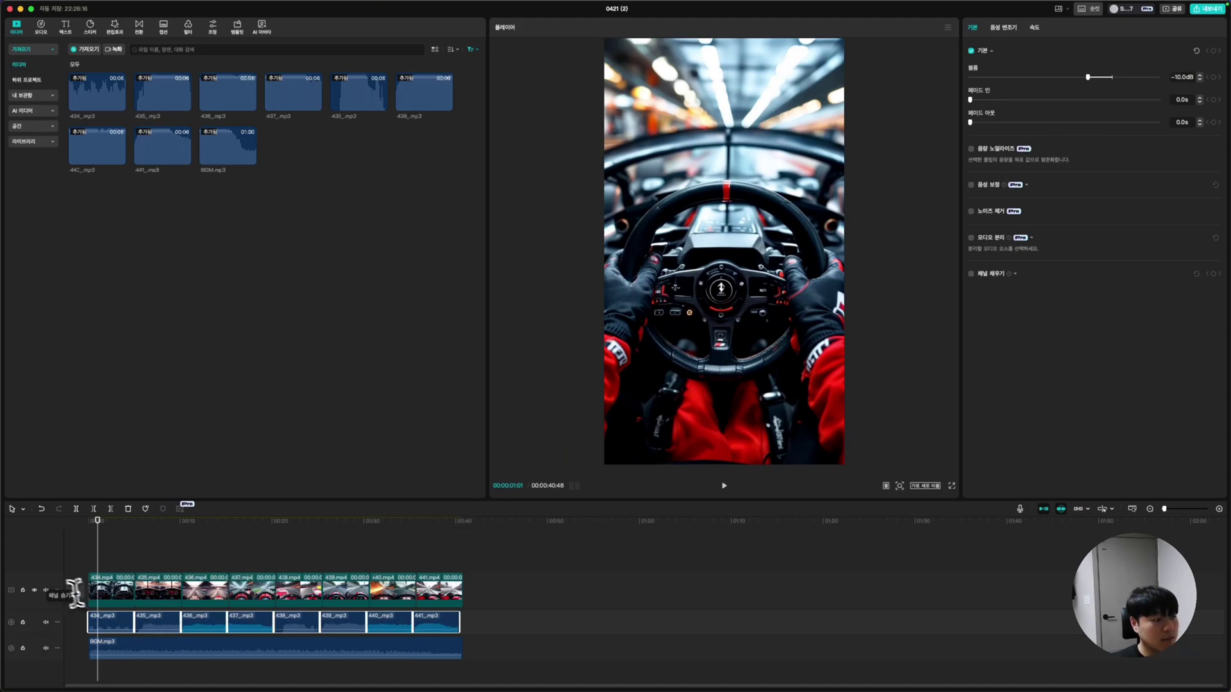
click(83, 556)
key(space)
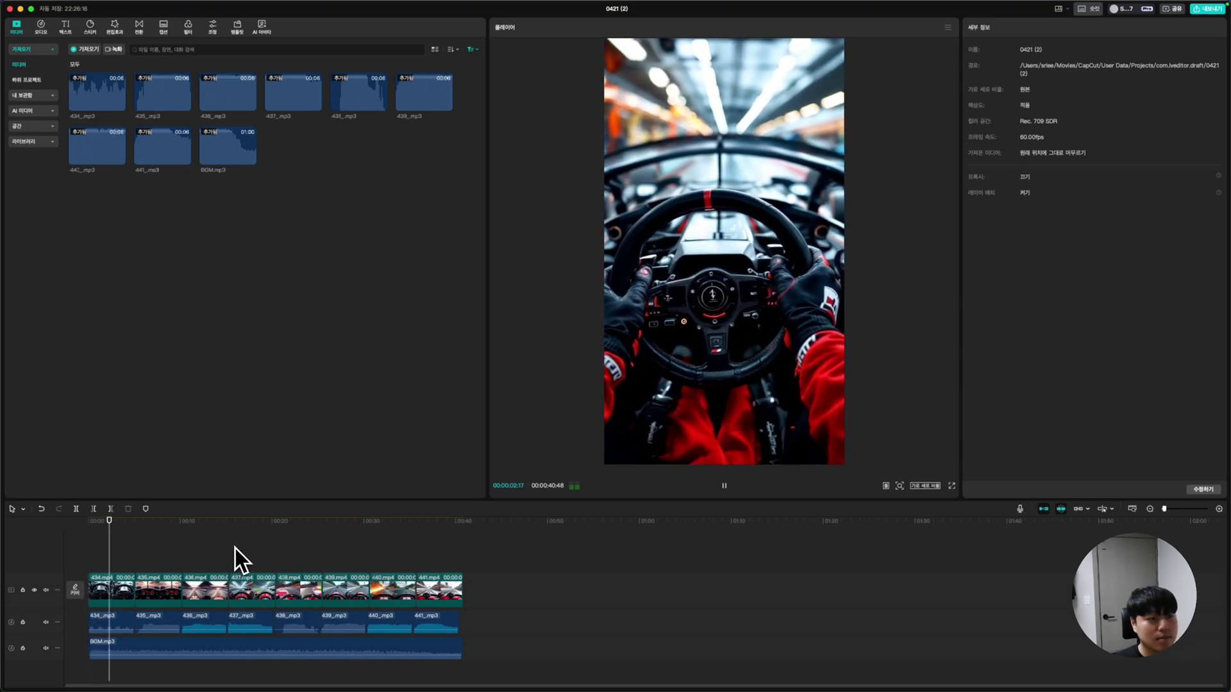
Lower the BGM.mp3 clip's volume to -13.3 dB, play the edit through, and return to the timeline's start
click(221, 640)
drag(209, 651, 212, 652)
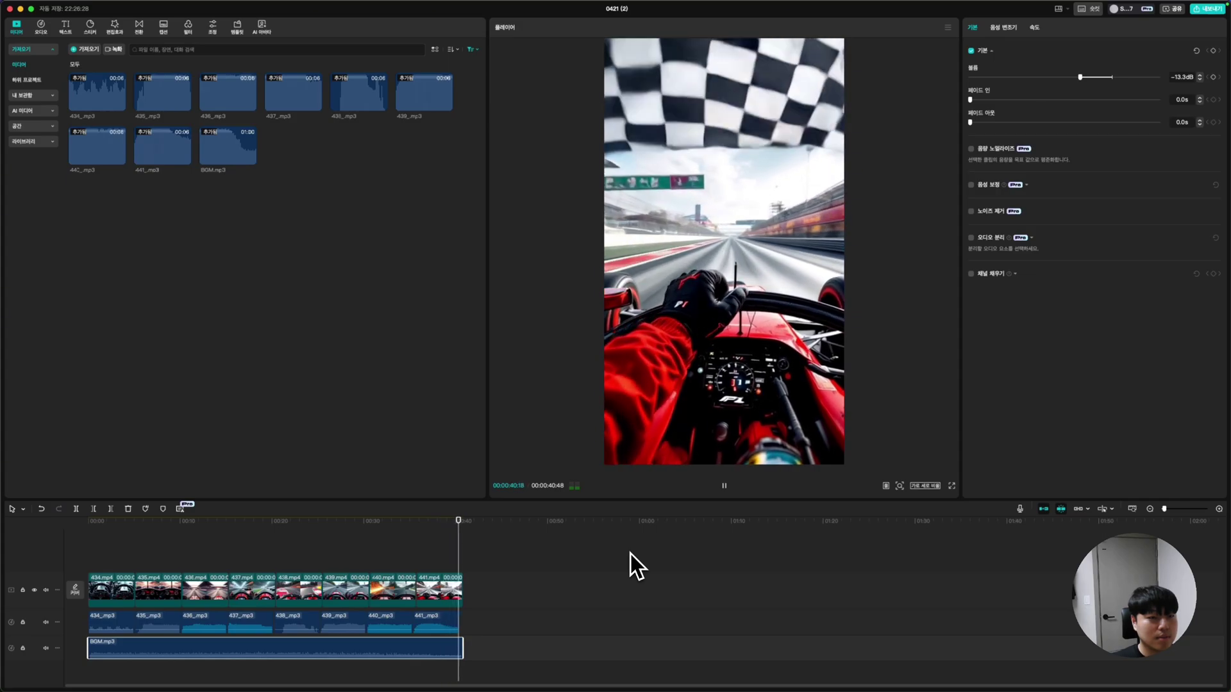
click(115, 562)
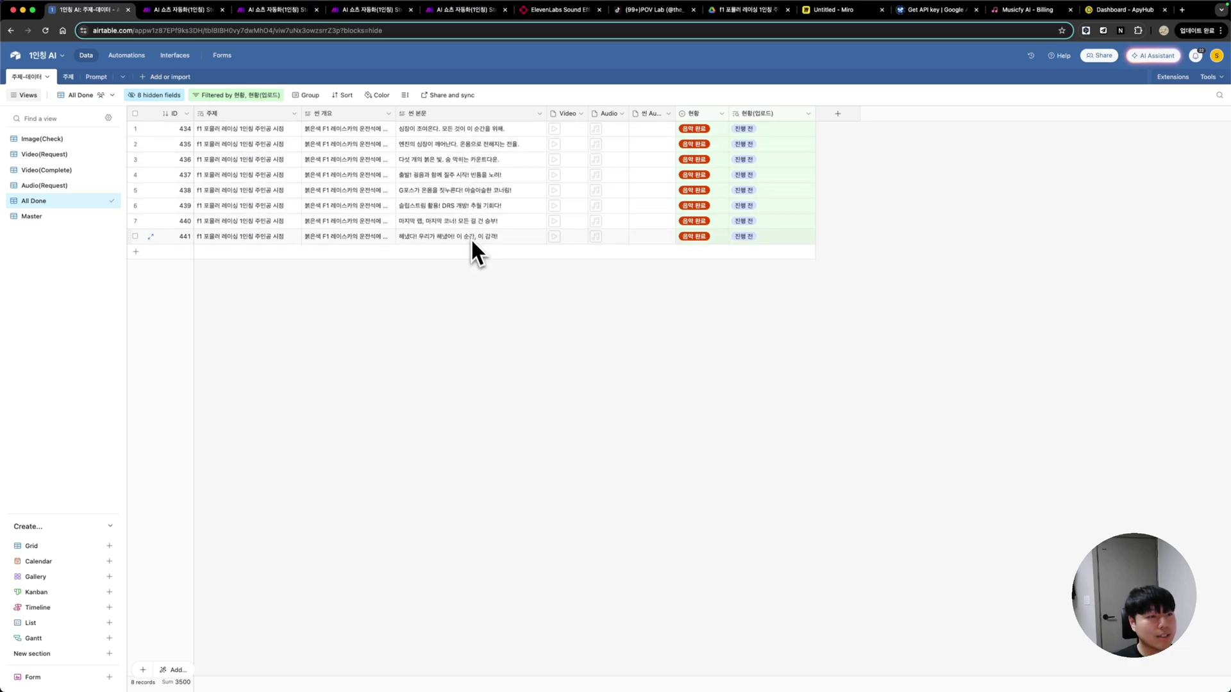
Copy the 씬 본문 text of record 434 from Airtable's All Done view without changing the cell
click(463, 130)
click(464, 130)
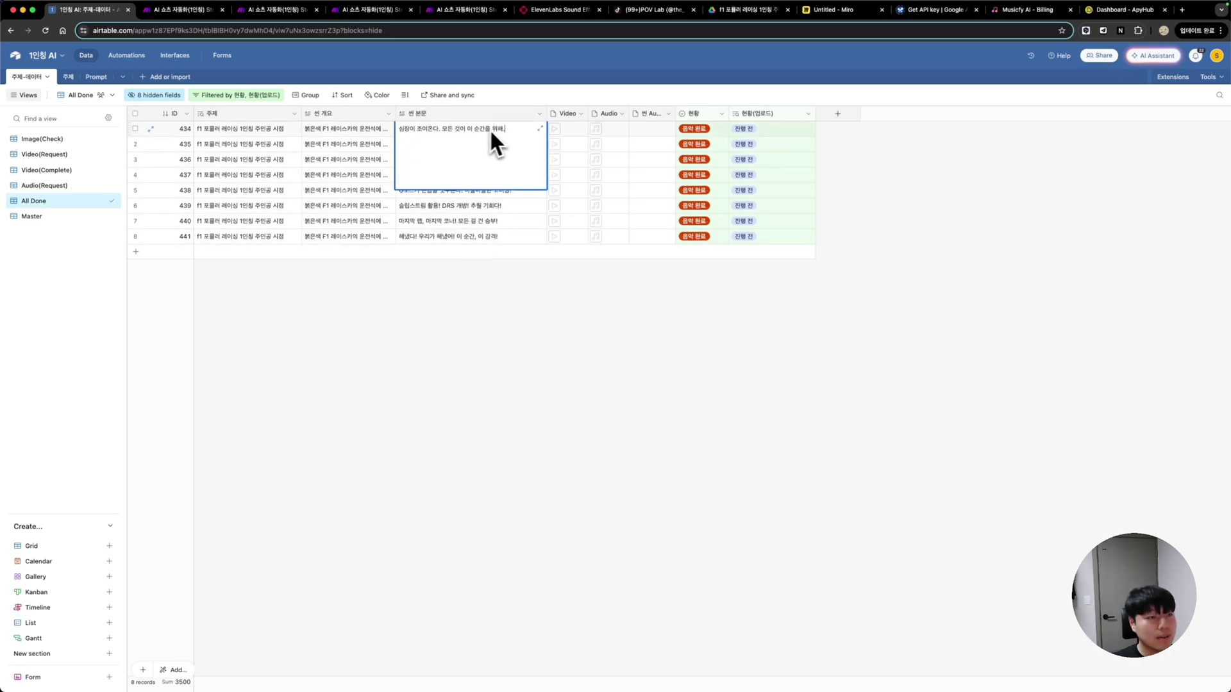
key(super+a)
key(super+c)
key(Escape)
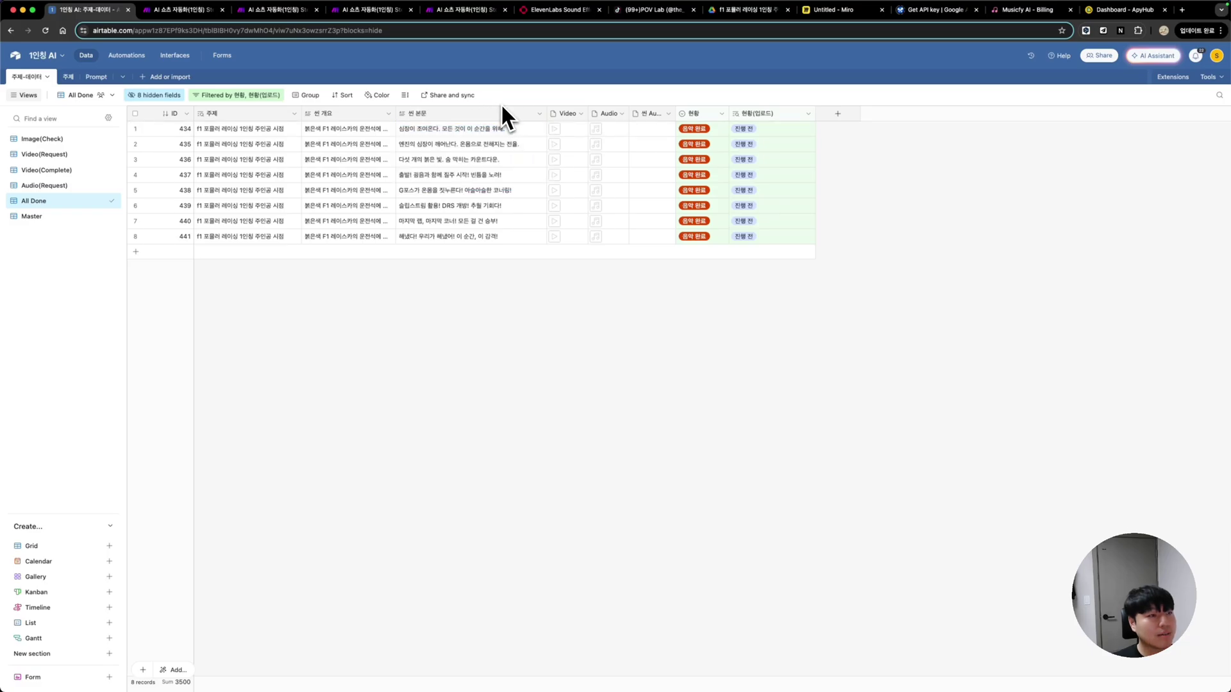
Switch to CapCut, add a default text at the timeline's start, and move it below the frame's centre to about Y -662
key(ctrl+Right)
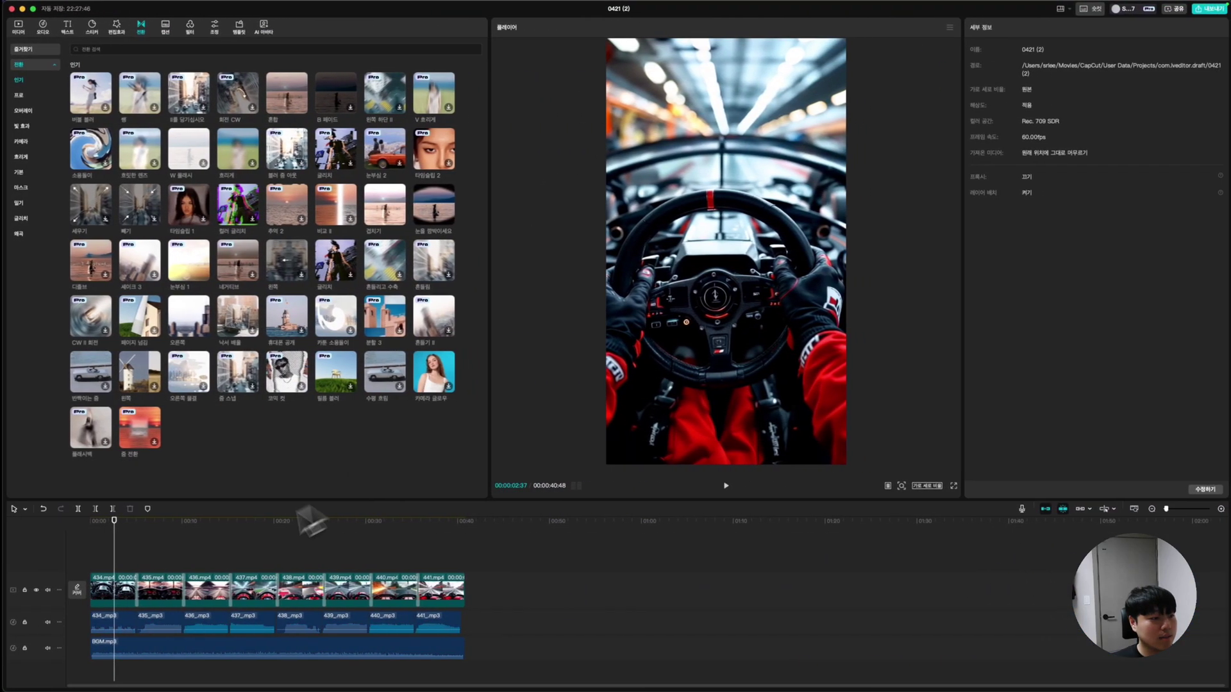
click(91, 565)
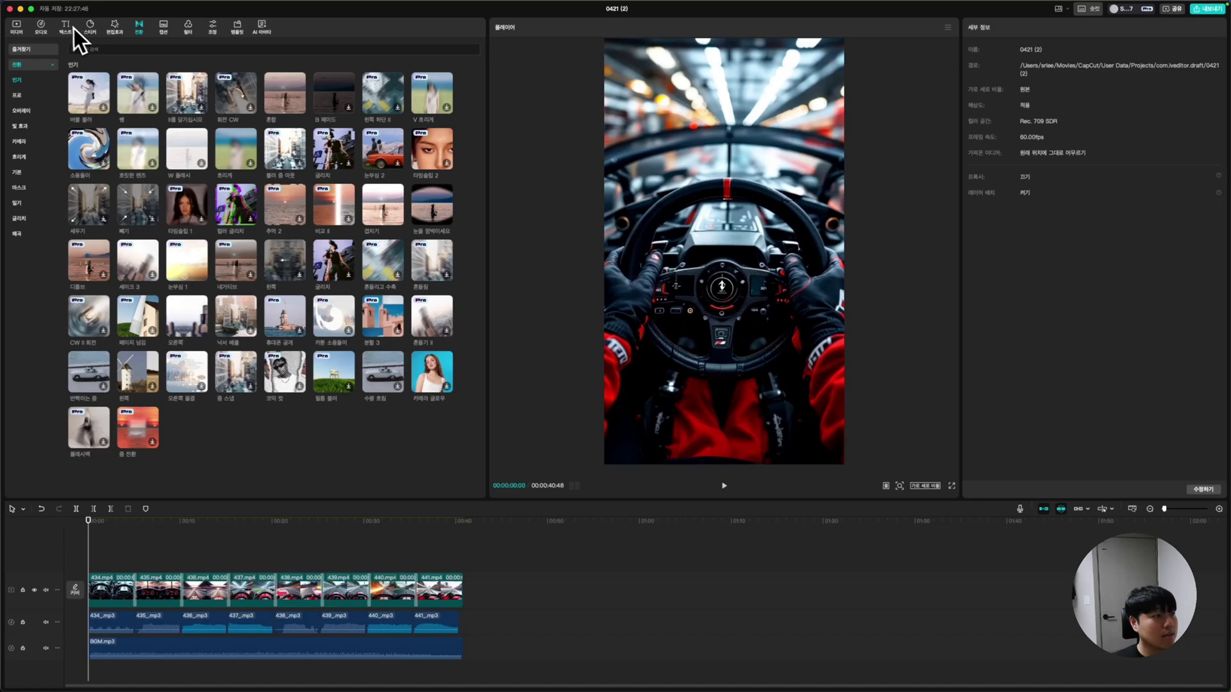
click(66, 26)
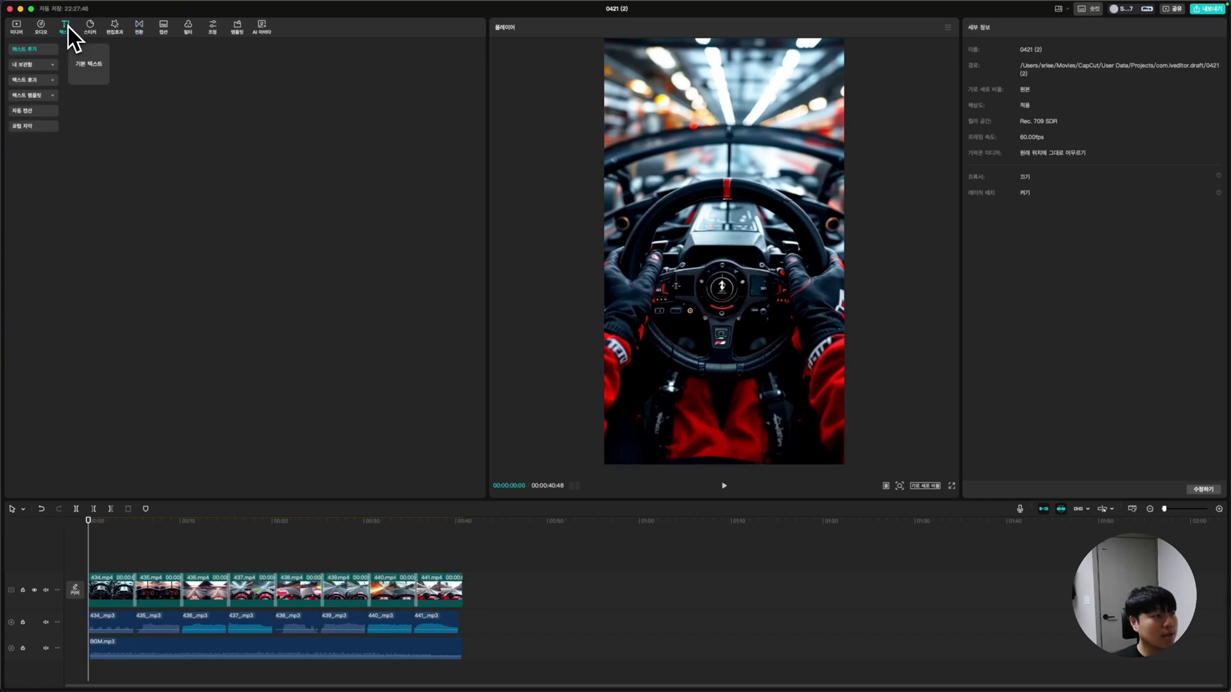
click(103, 79)
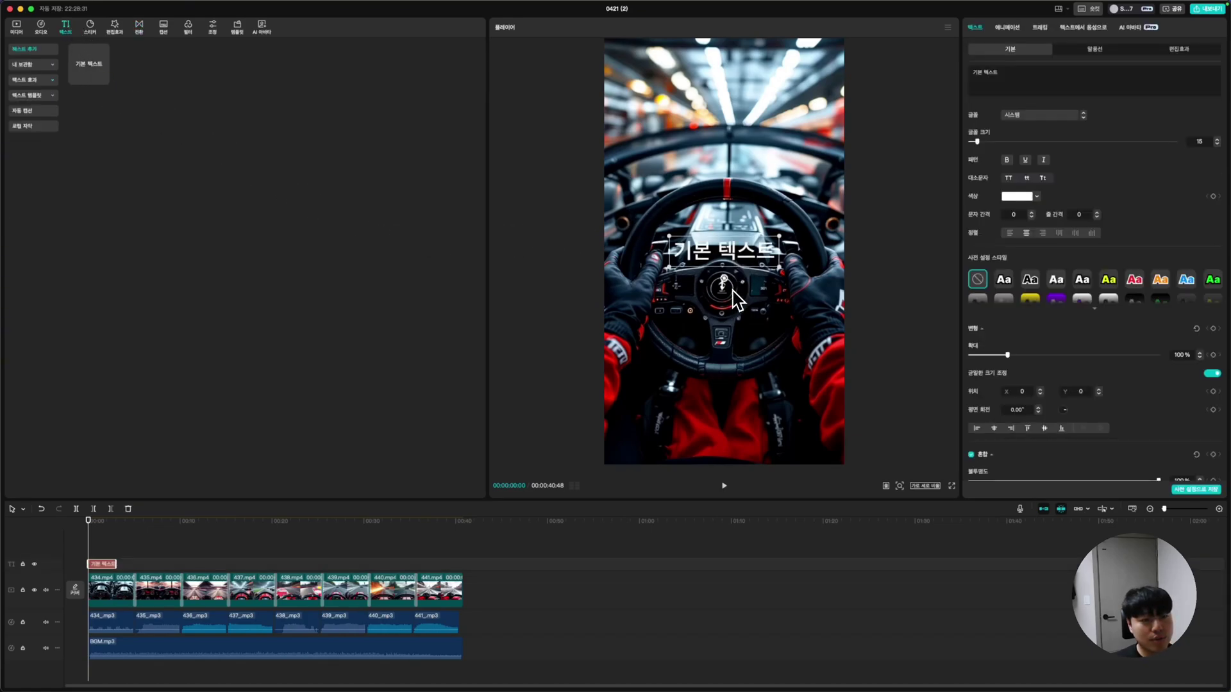
click(879, 241)
drag(724, 252, 724, 325)
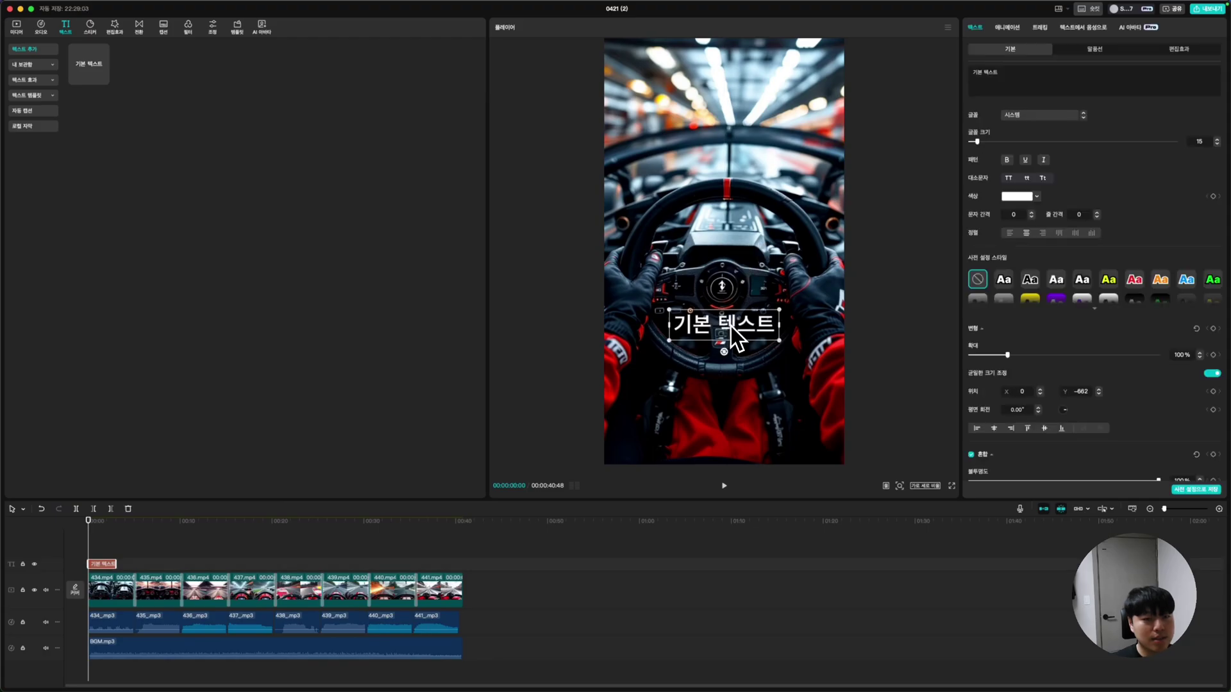
Set the default text's colour to yellow
click(1018, 196)
click(1049, 332)
click(1127, 242)
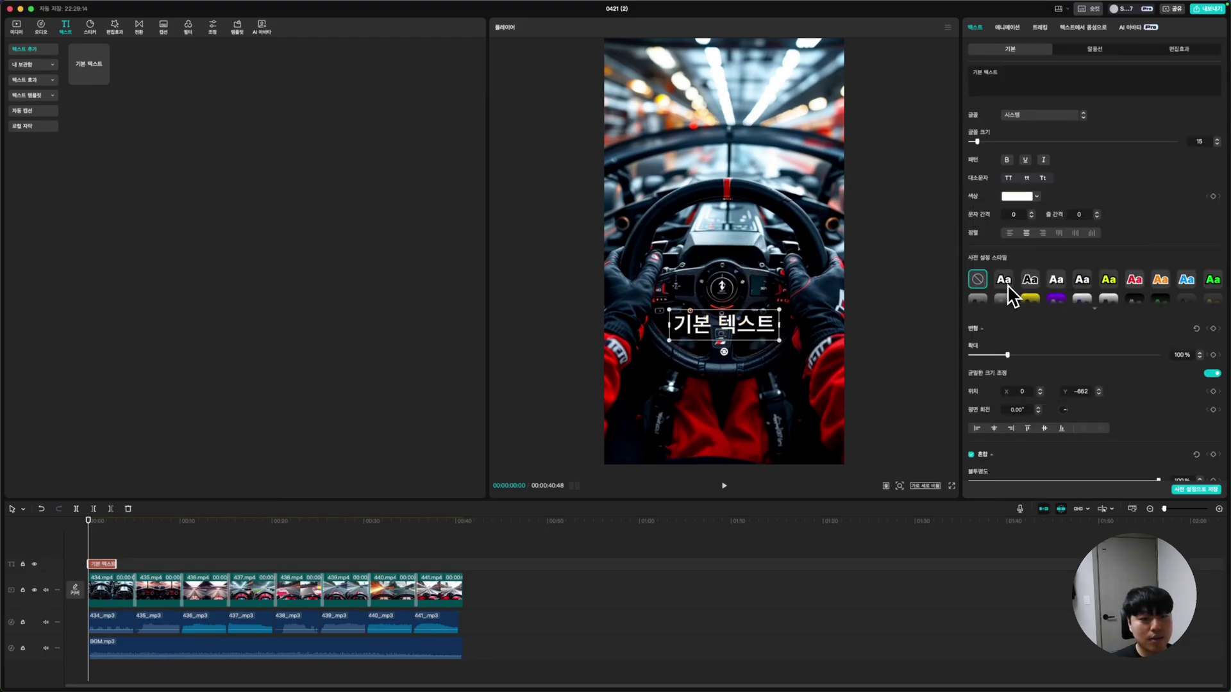
click(1032, 197)
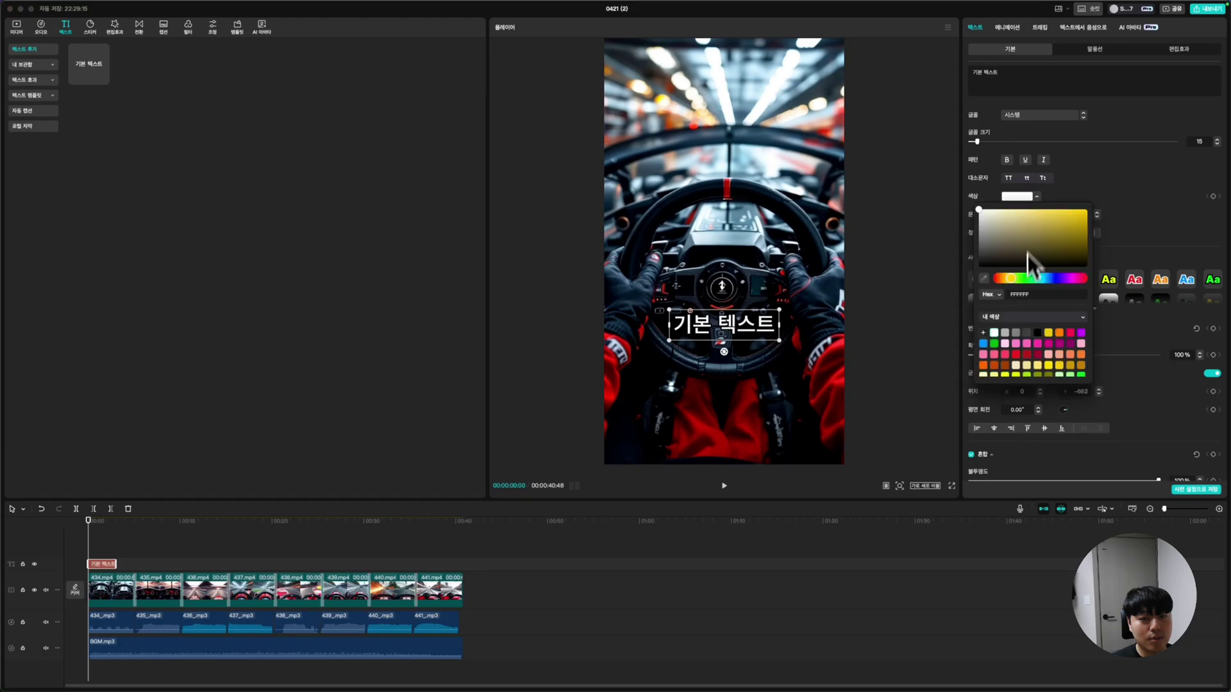
click(1049, 332)
Replace the default text with the copied scene text, breaking it into two lines after "심장이 조여온다."
click(1005, 91)
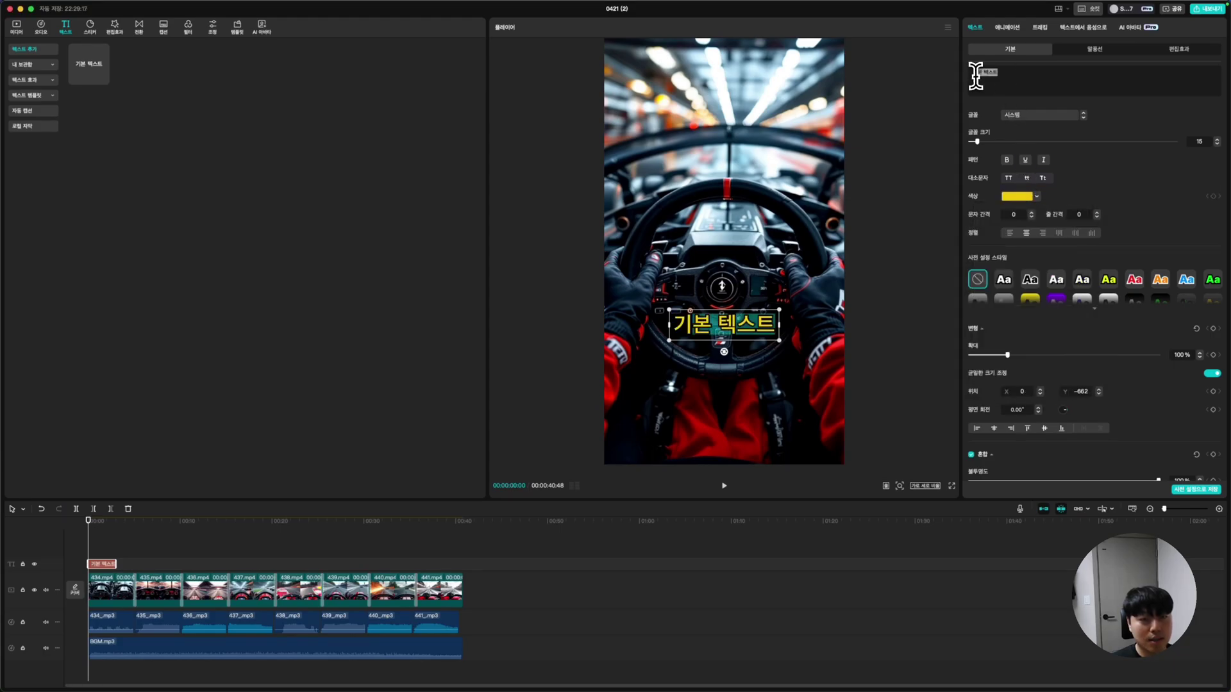
key(super+v)
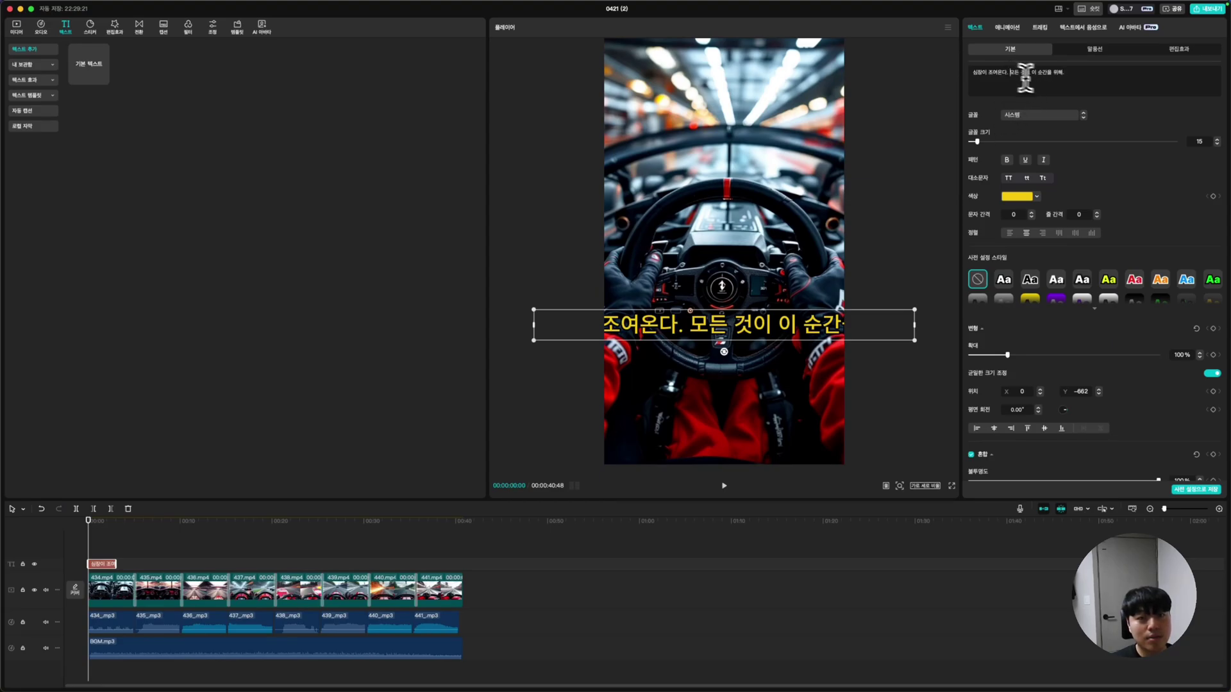
key(Return)
click(885, 394)
click(799, 346)
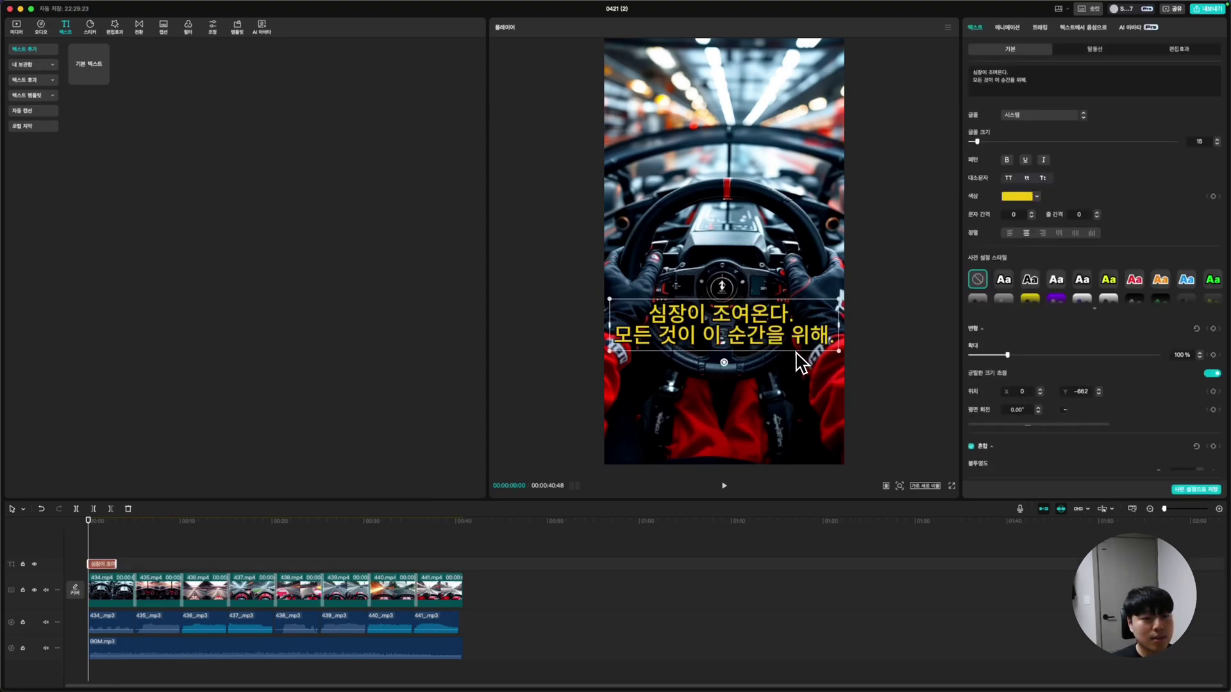
Remove the final punctuation mark after "위해" in the caption and nudge the caption slightly lower in the frame
click(1042, 80)
key(BackSpace)
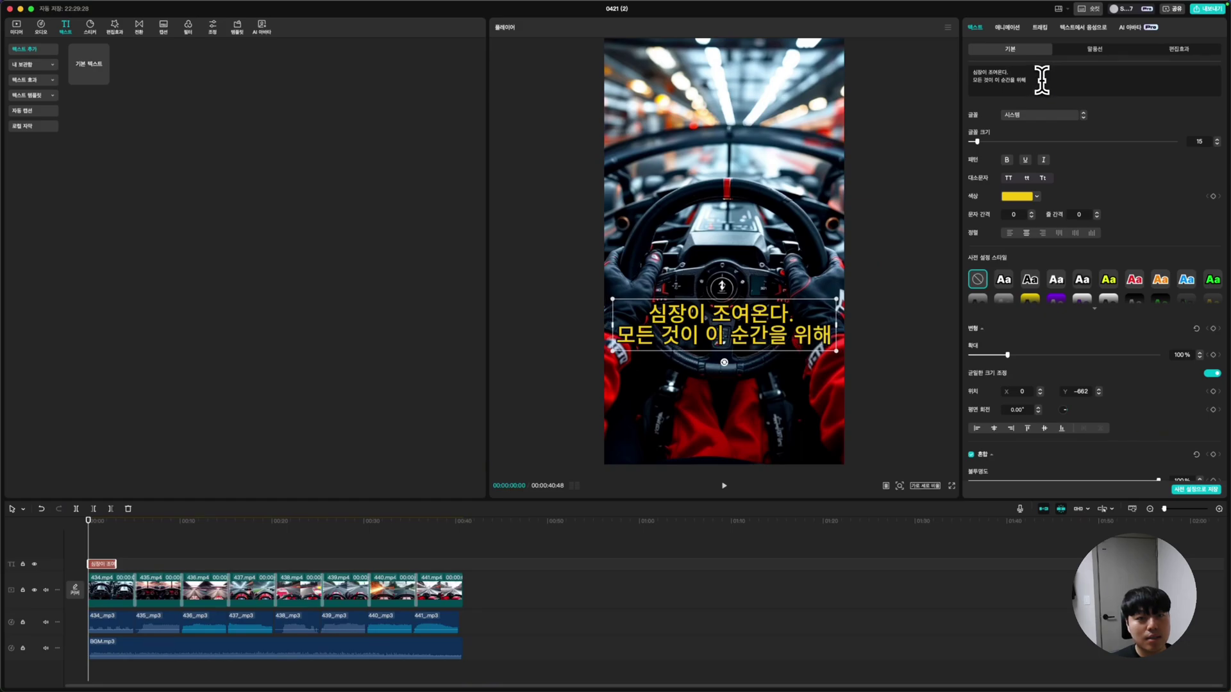
click(920, 297)
click(749, 346)
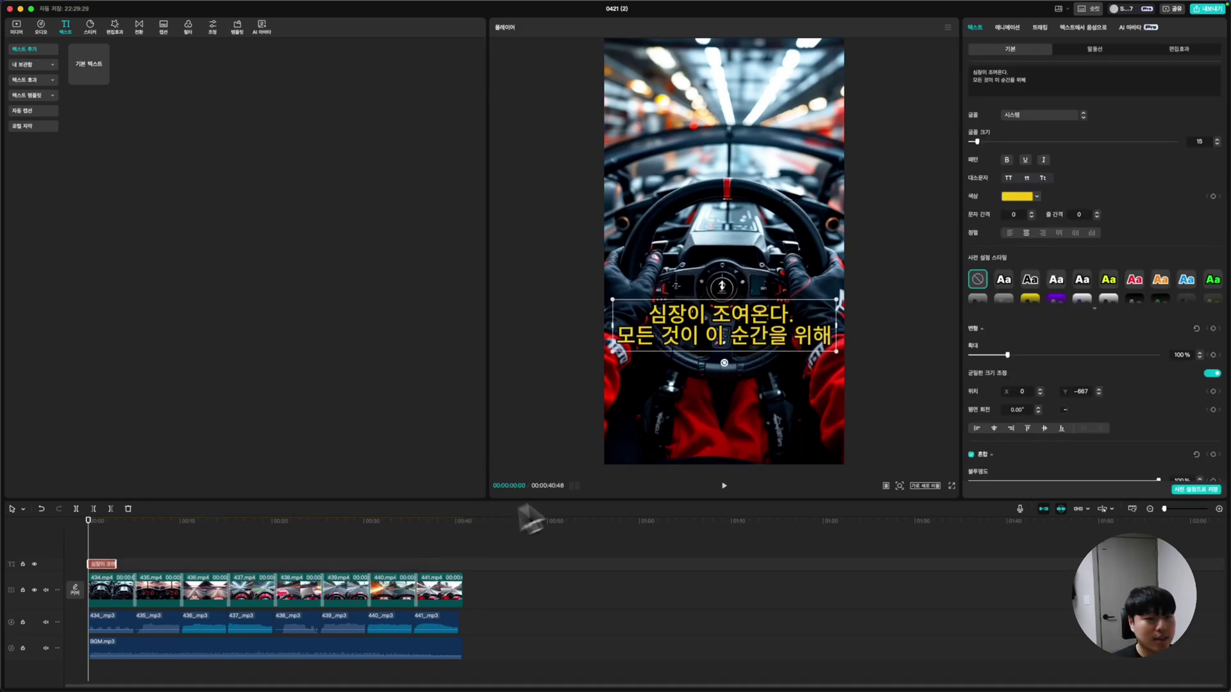
drag(726, 333, 725, 341)
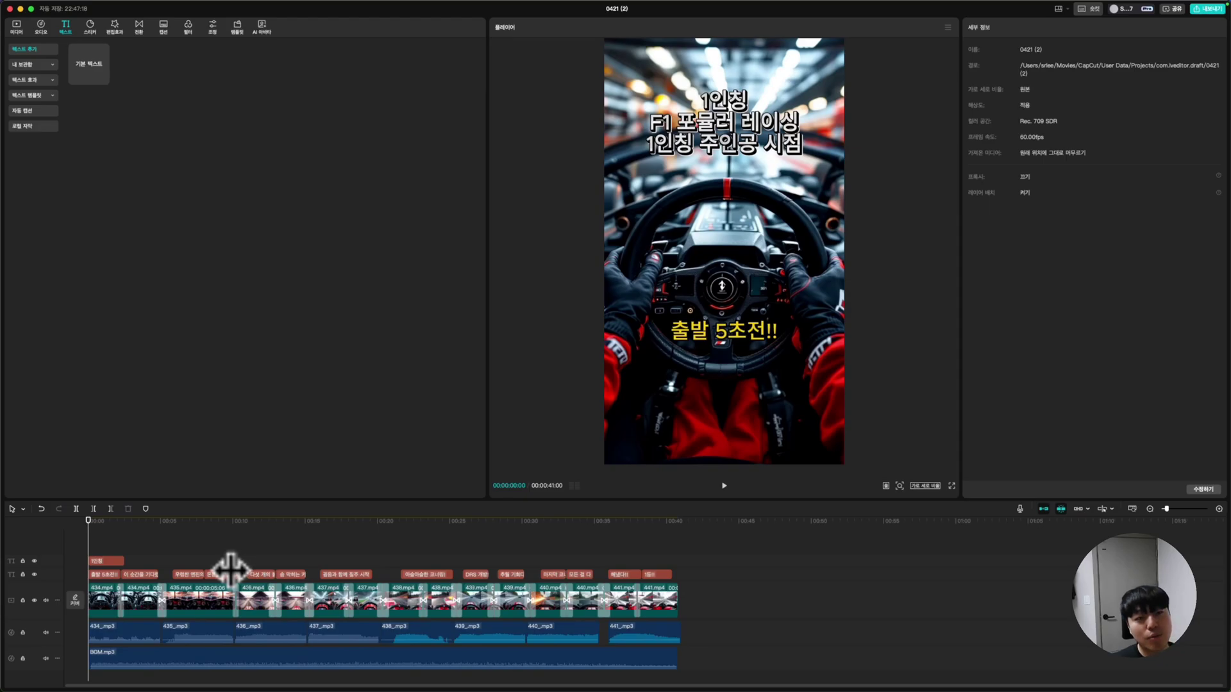
Play the captioned short from the start in full screen, and leave the full-screen preview
key(space)
key(super+shift+f)
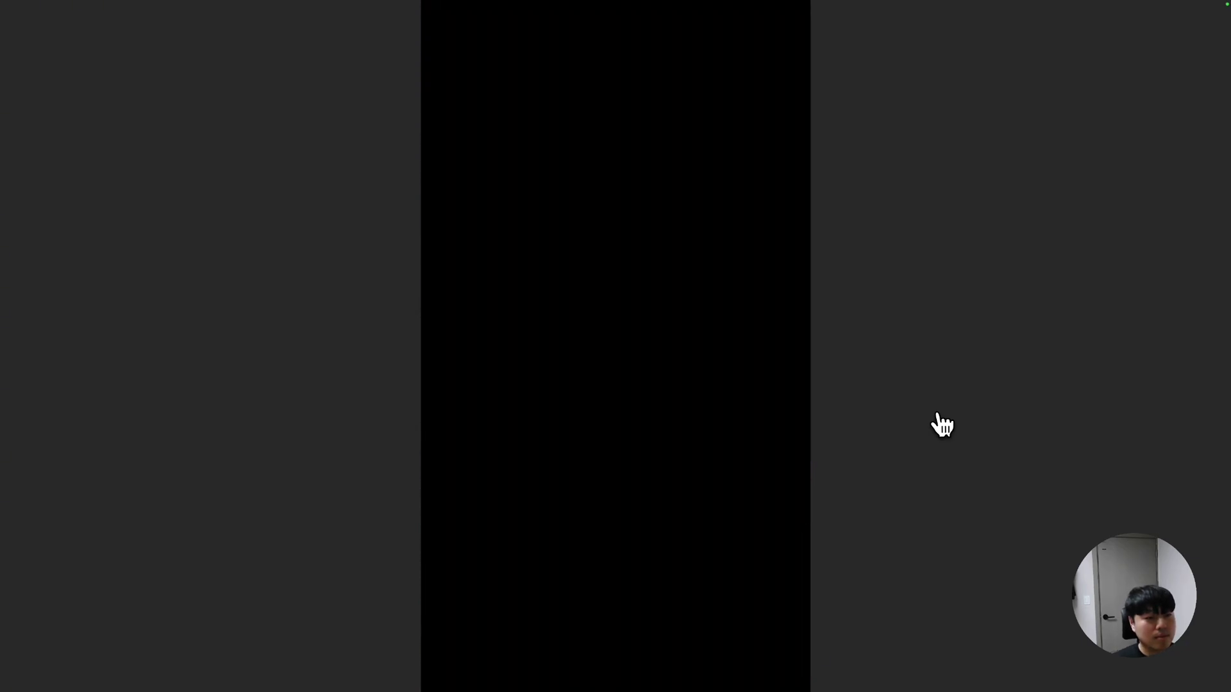
key(Escape)
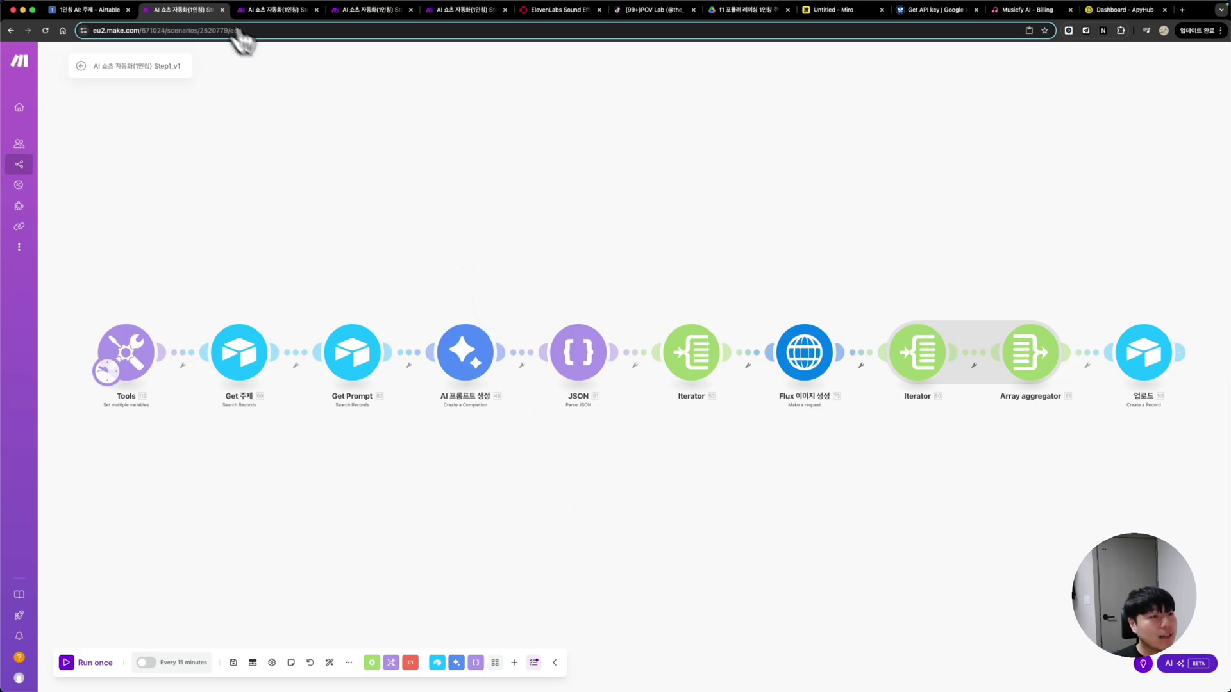
Review record 434's full Im_prompt text and its image attachment in Airtable's Master view
click(89, 10)
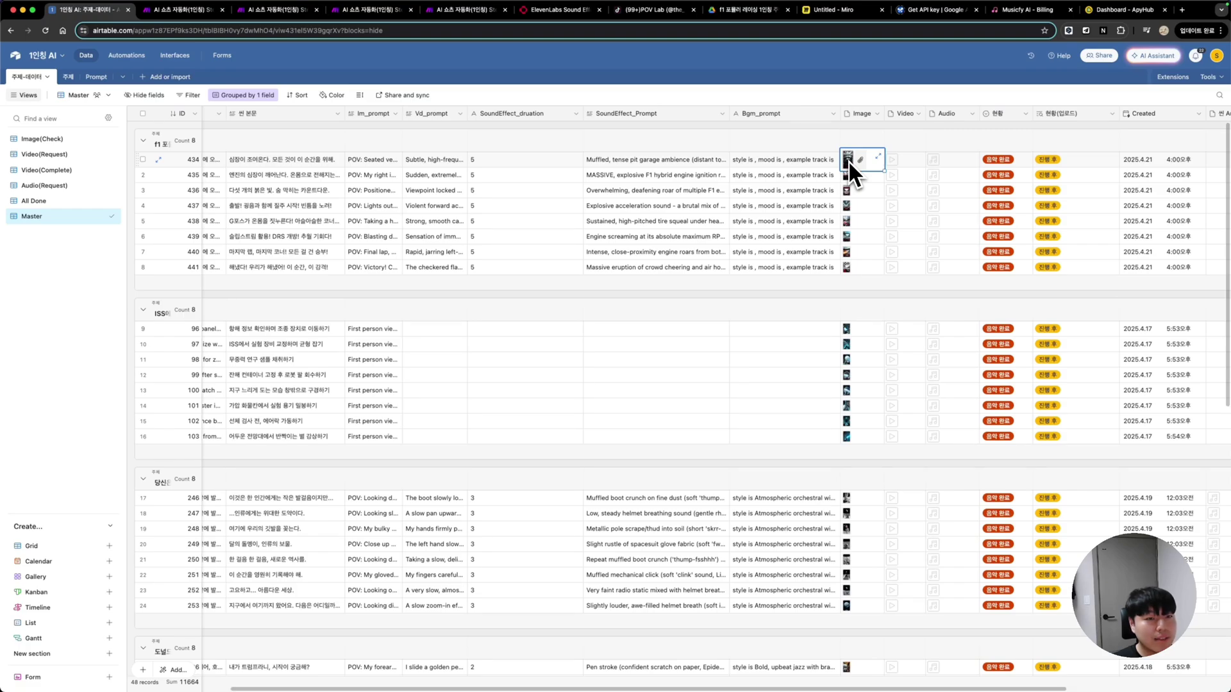
click(395, 168)
click(397, 168)
click(479, 150)
key(super+a)
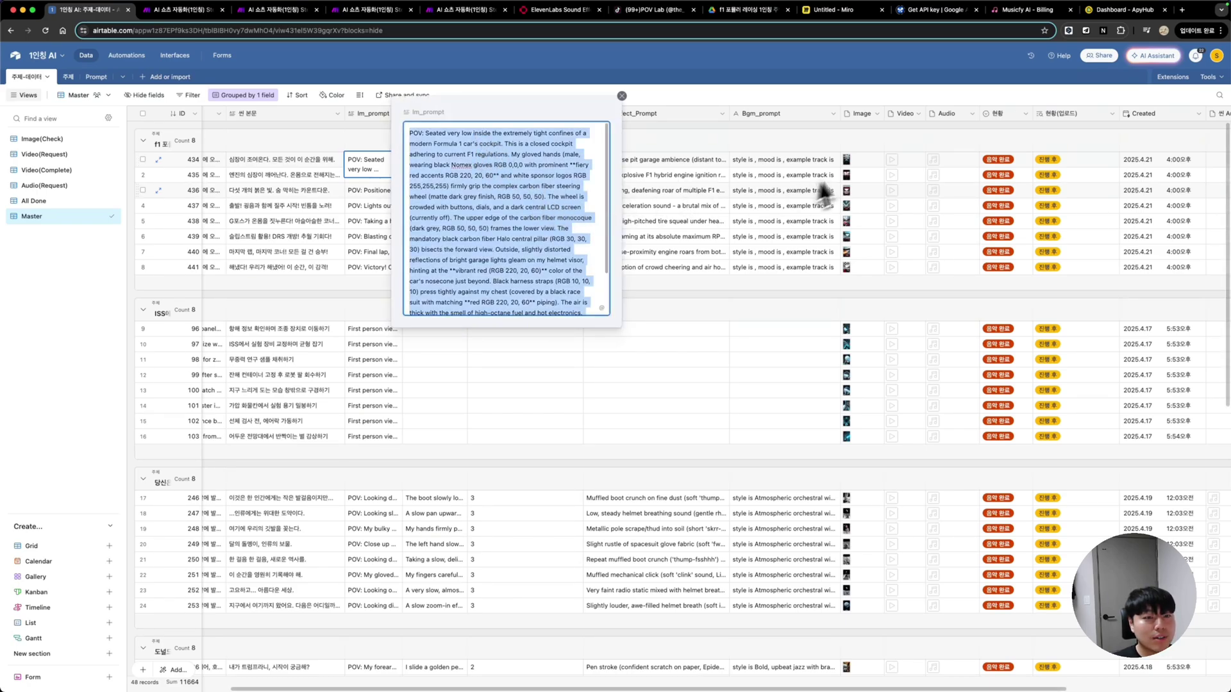
click(848, 165)
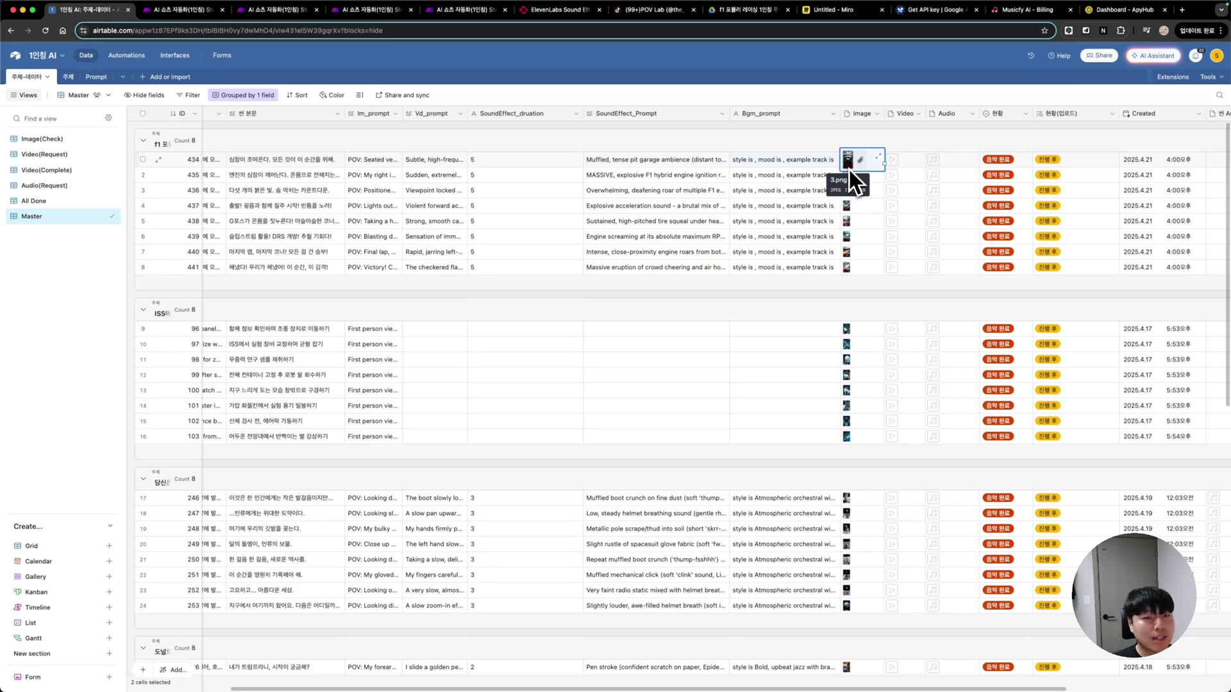
Look through the YouTube channel's membership videos, and open the AI 쇼츠 자동화(1인칭) Step3_v1 scenario in Make
key(ctrl+Tab)
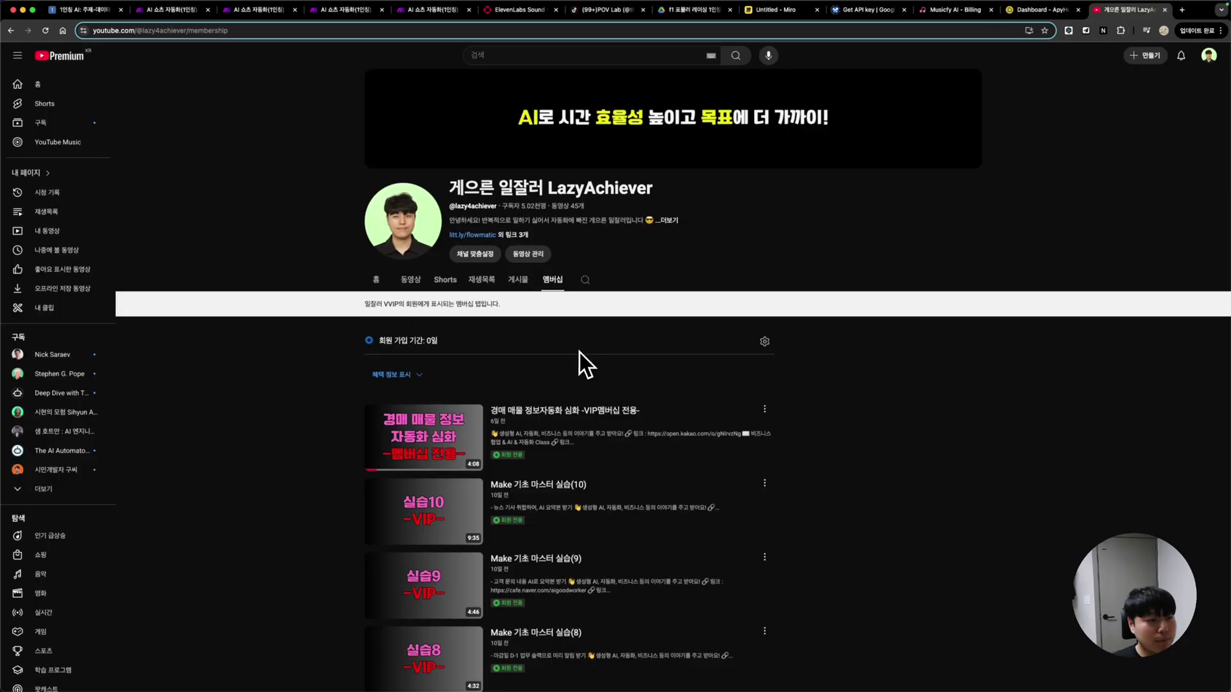
scroll(579, 355, down, 2)
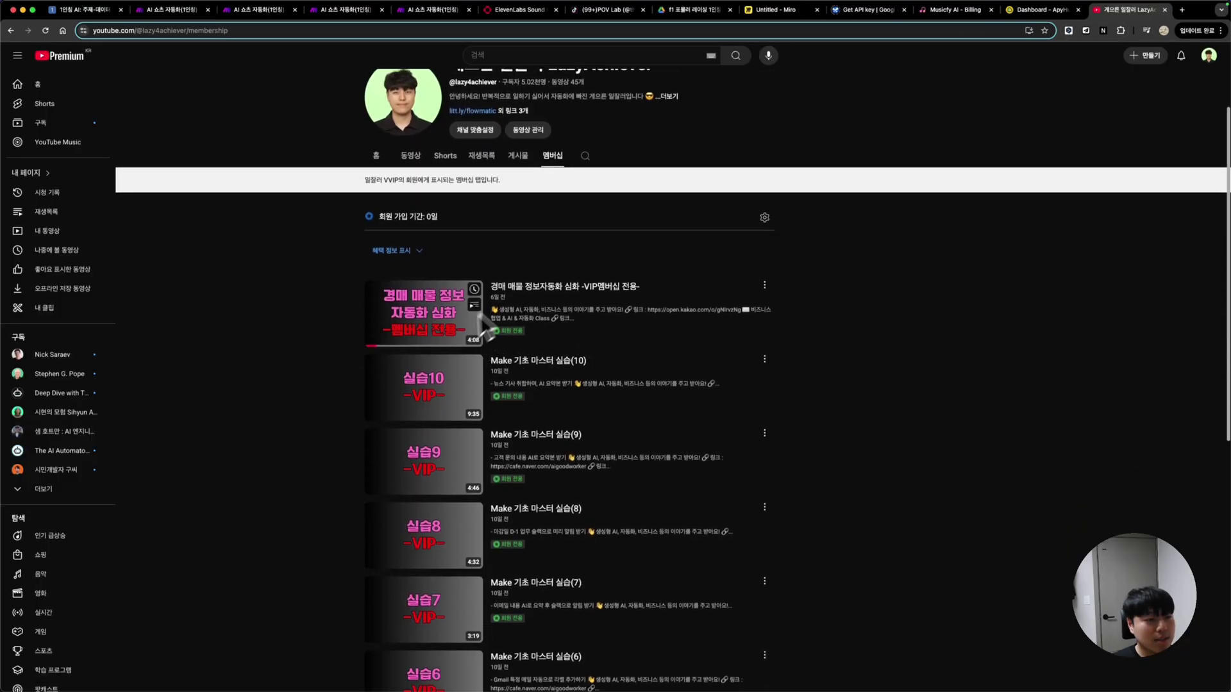
scroll(578, 364, down, 1)
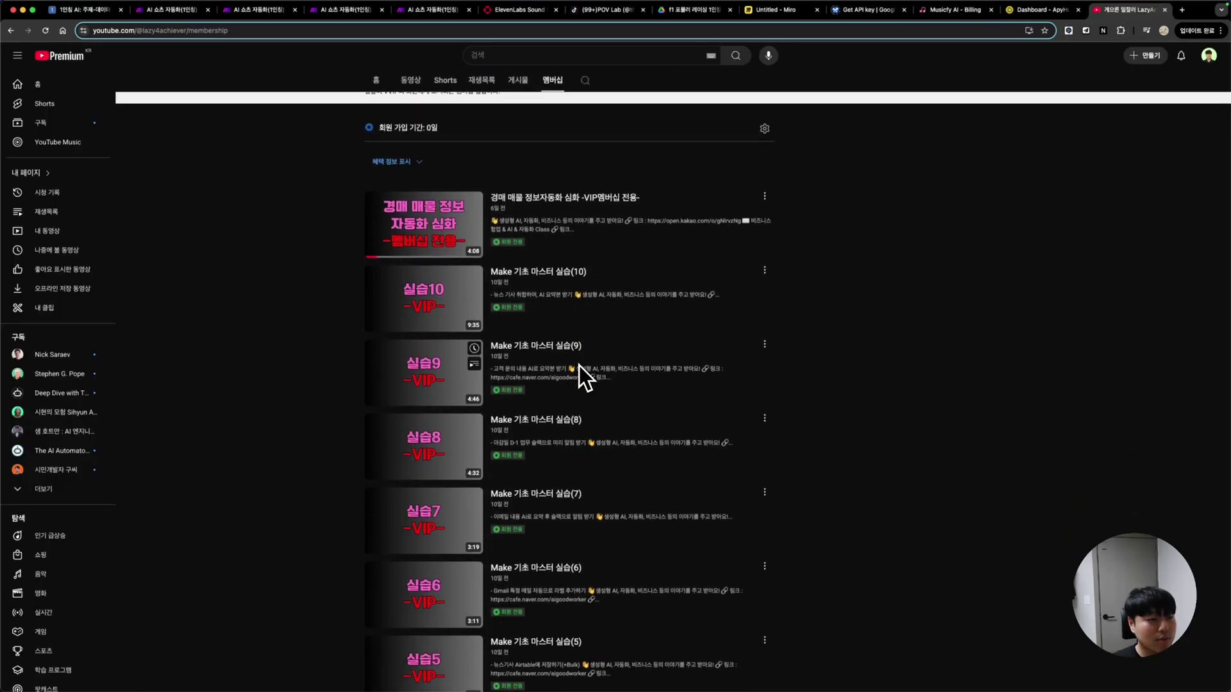
scroll(579, 366, up, 4)
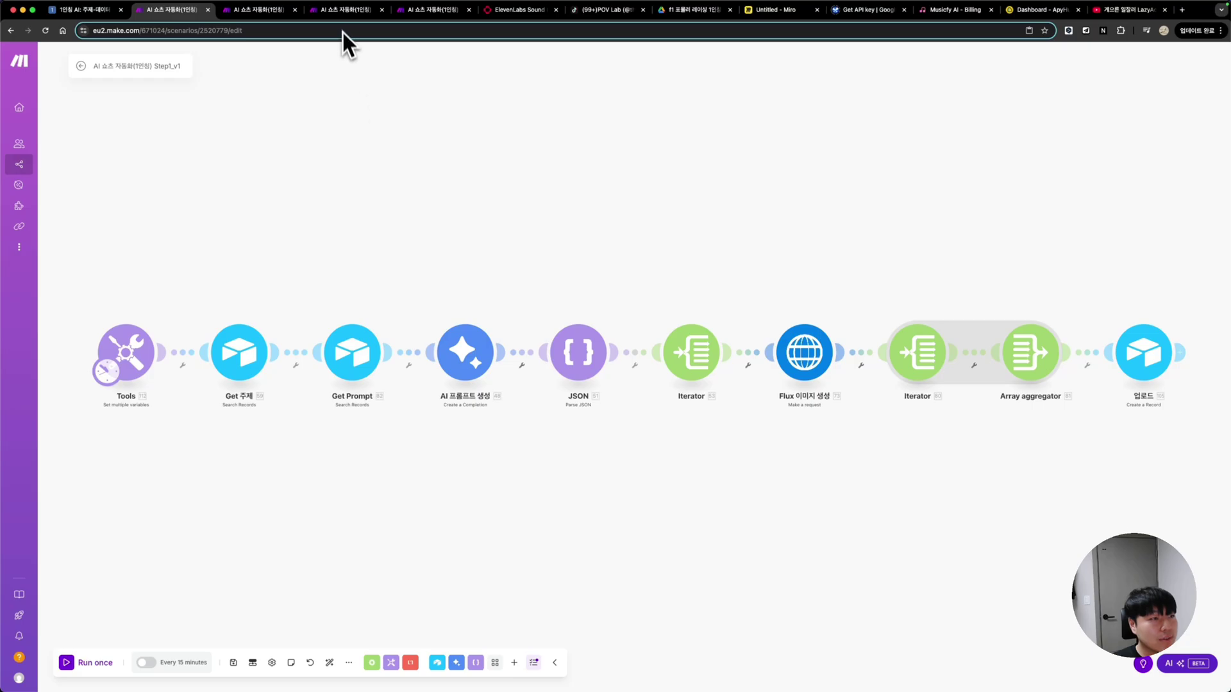
click(343, 11)
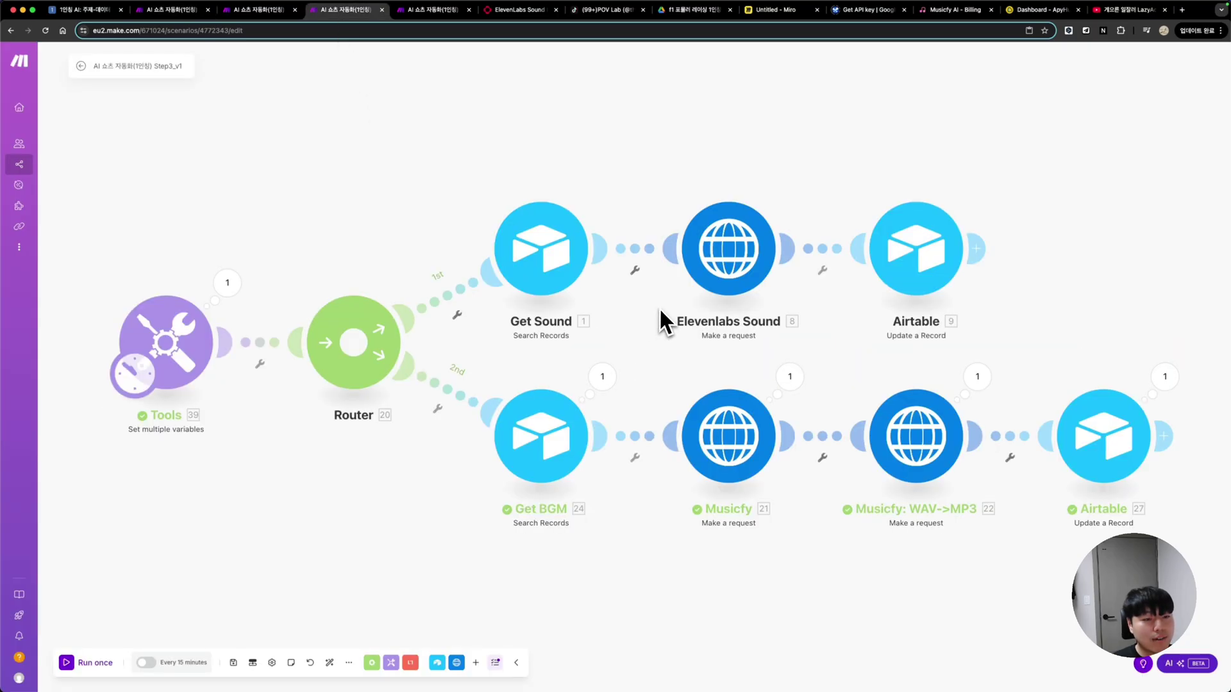